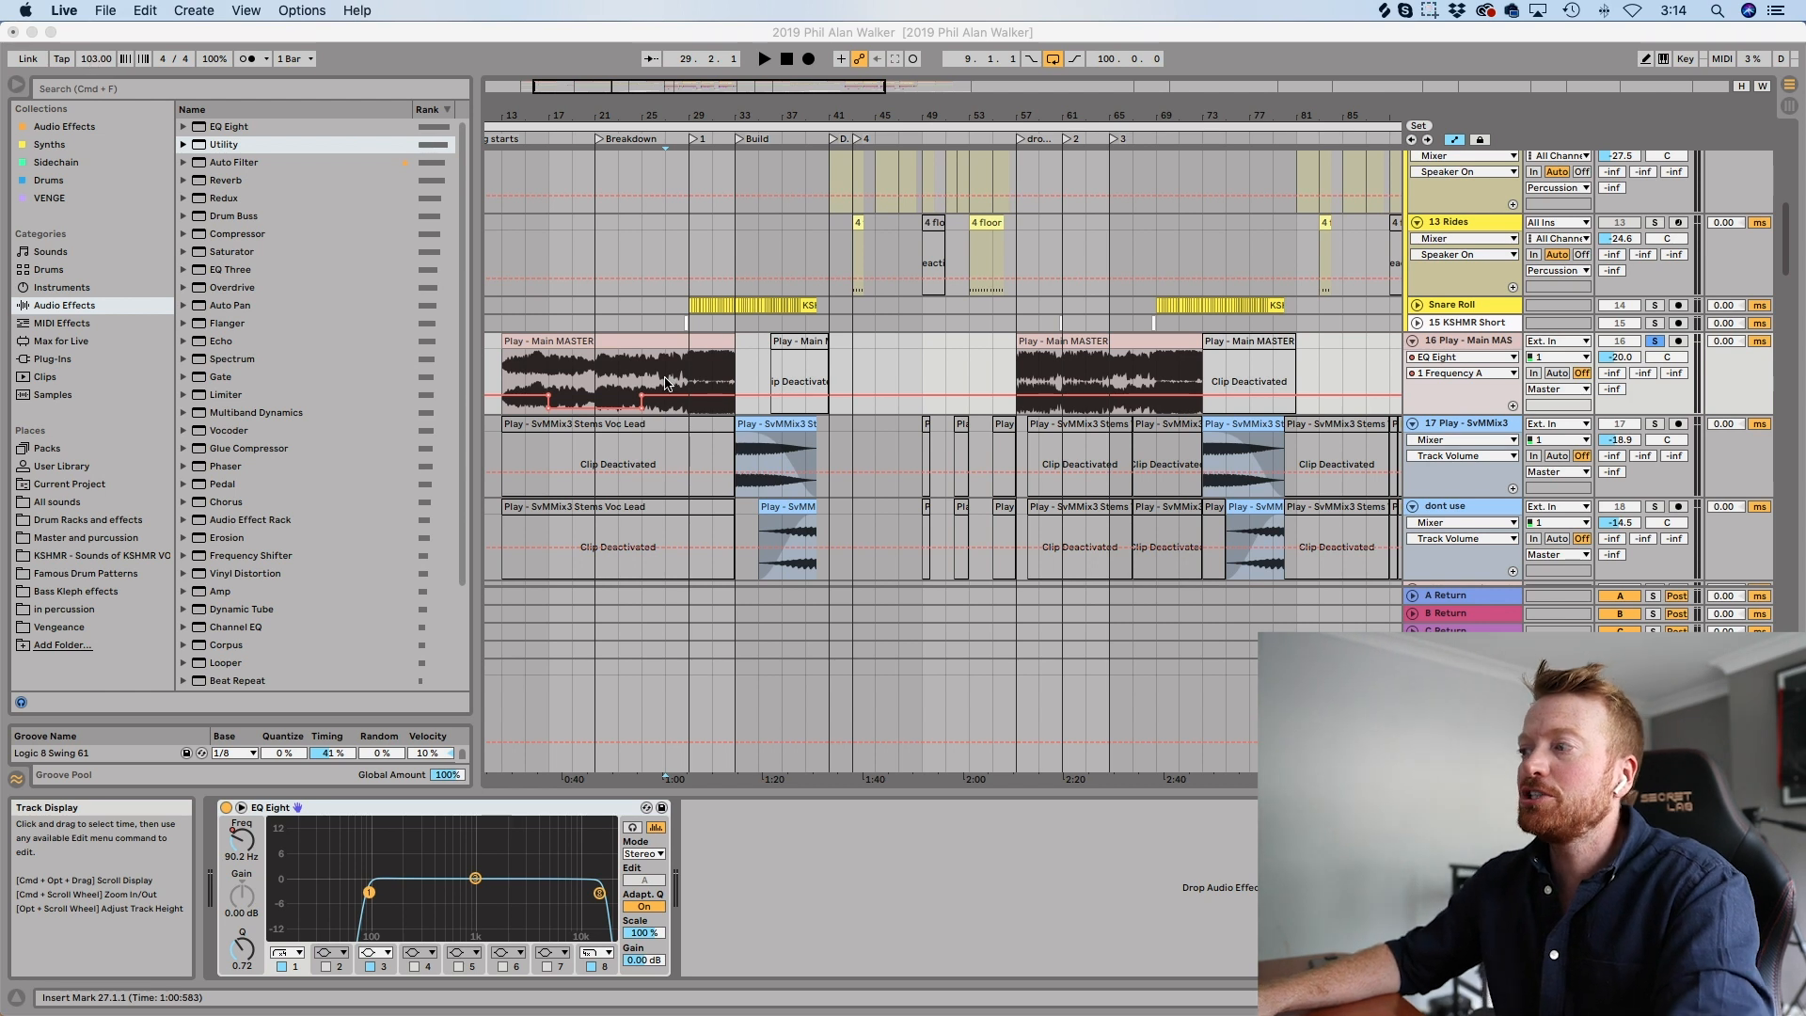
Play the Play - Main MASTER audio from bar 27 at the current tempo.
click(666, 383)
click(666, 382)
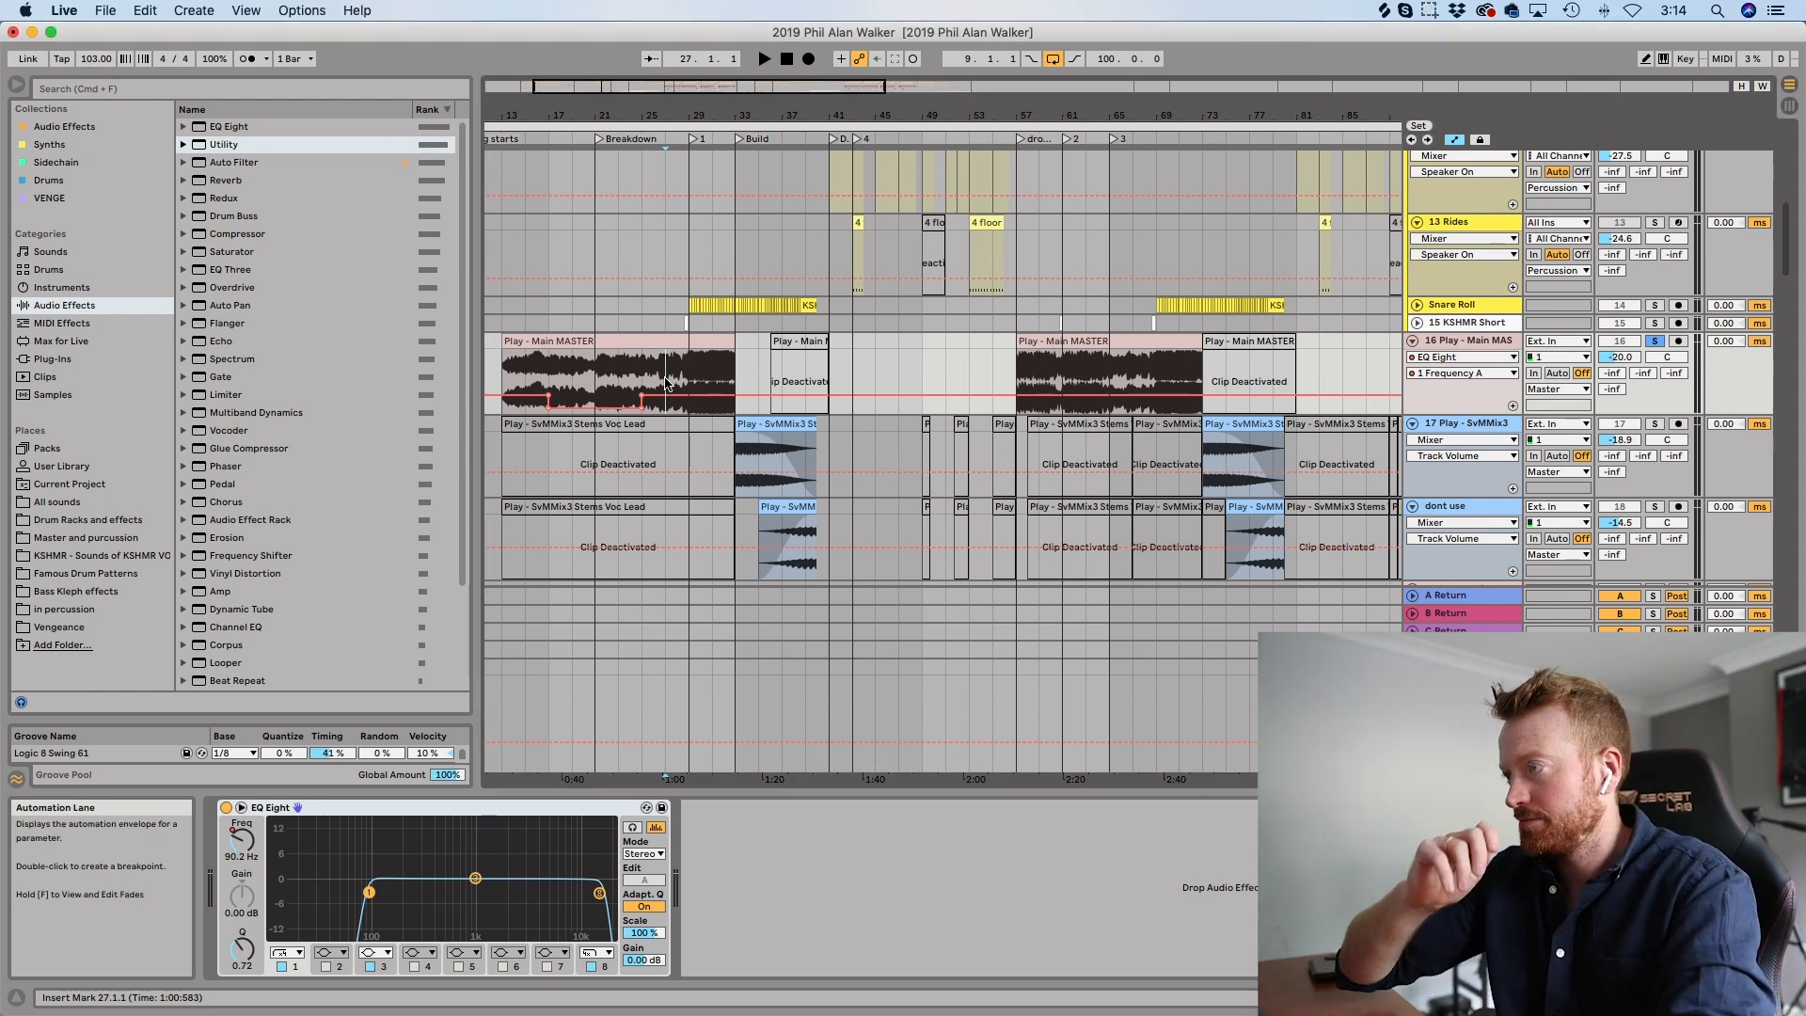
key(space)
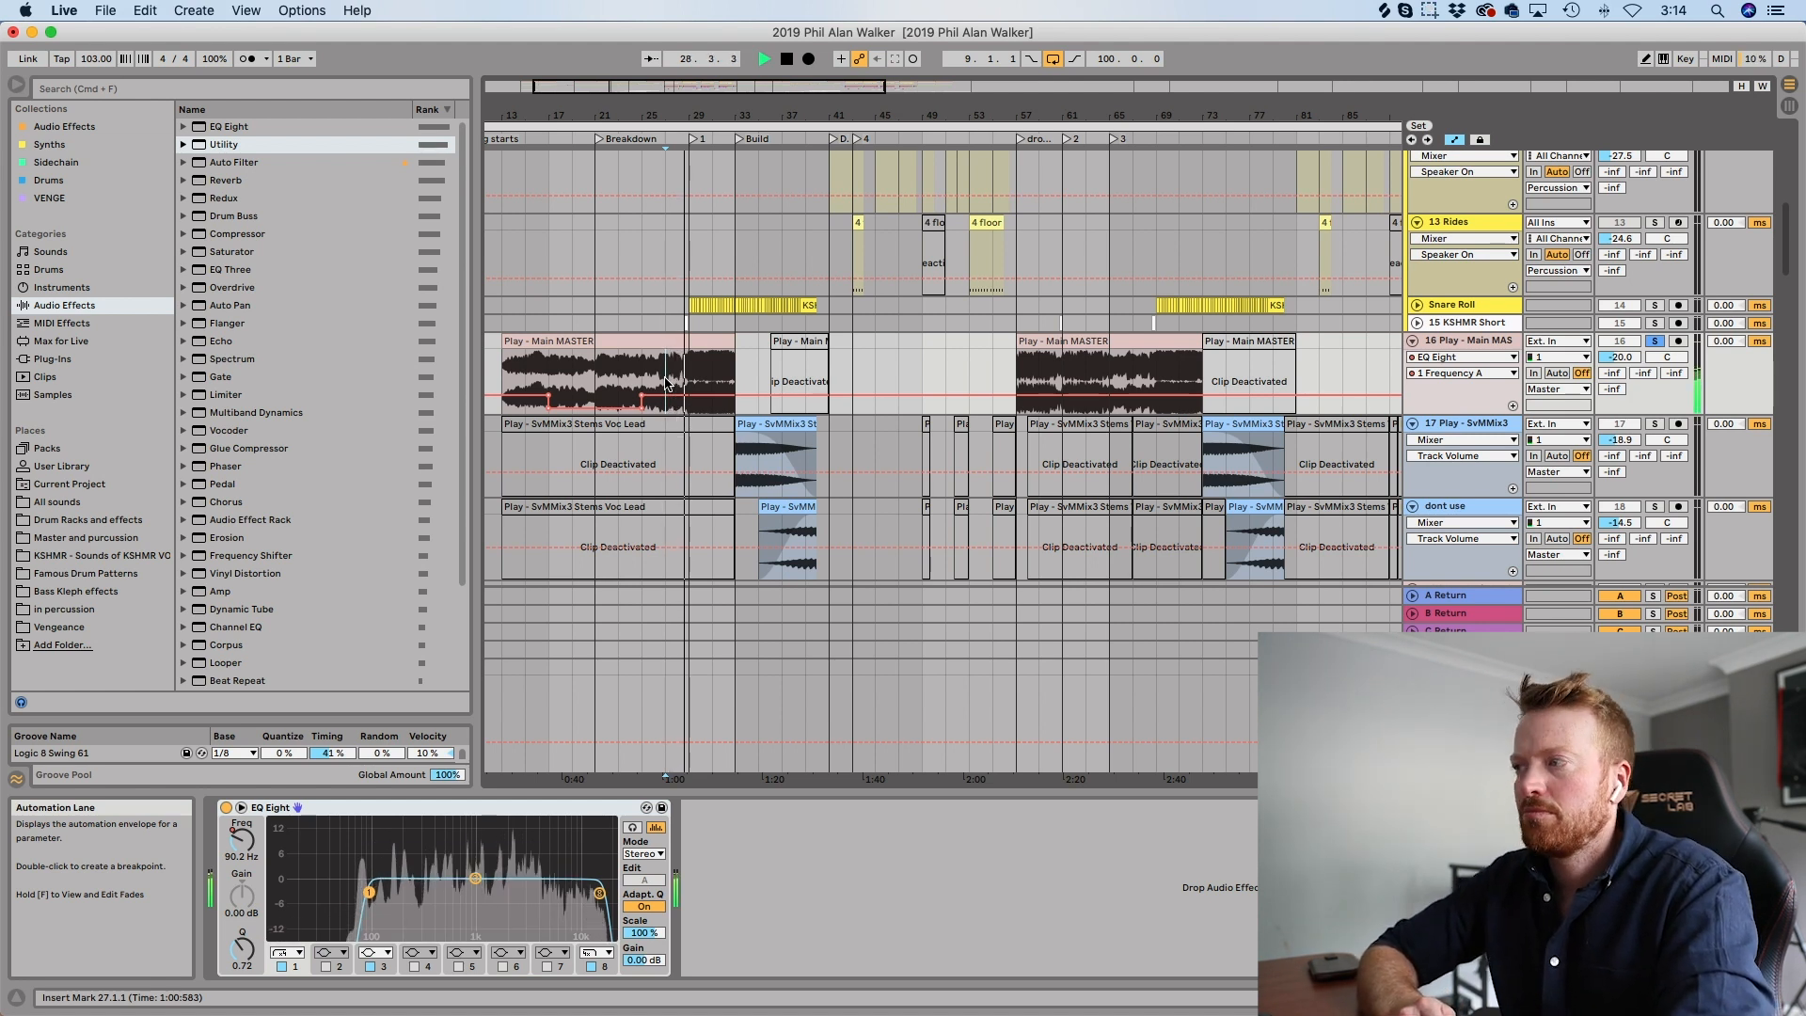
key(space)
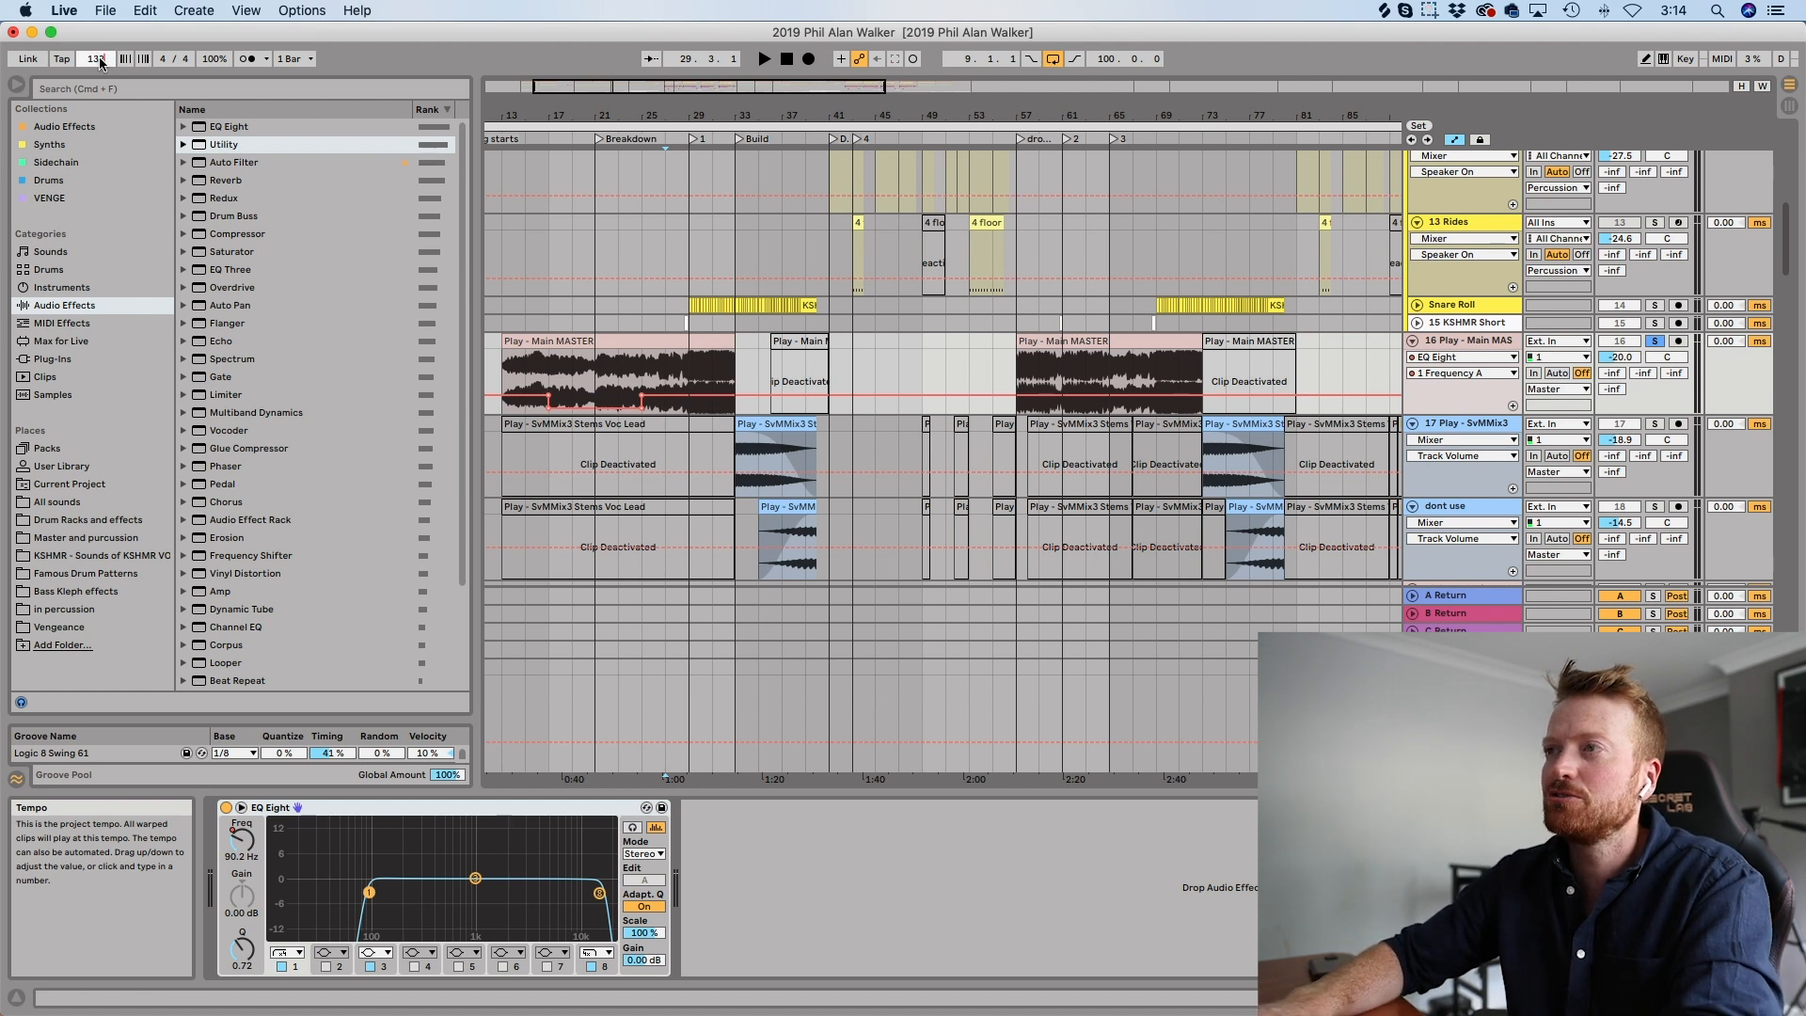
Set the project tempo to 132 BPM and play the Play - Main MASTER audio from bar 27 again.
click(665, 378)
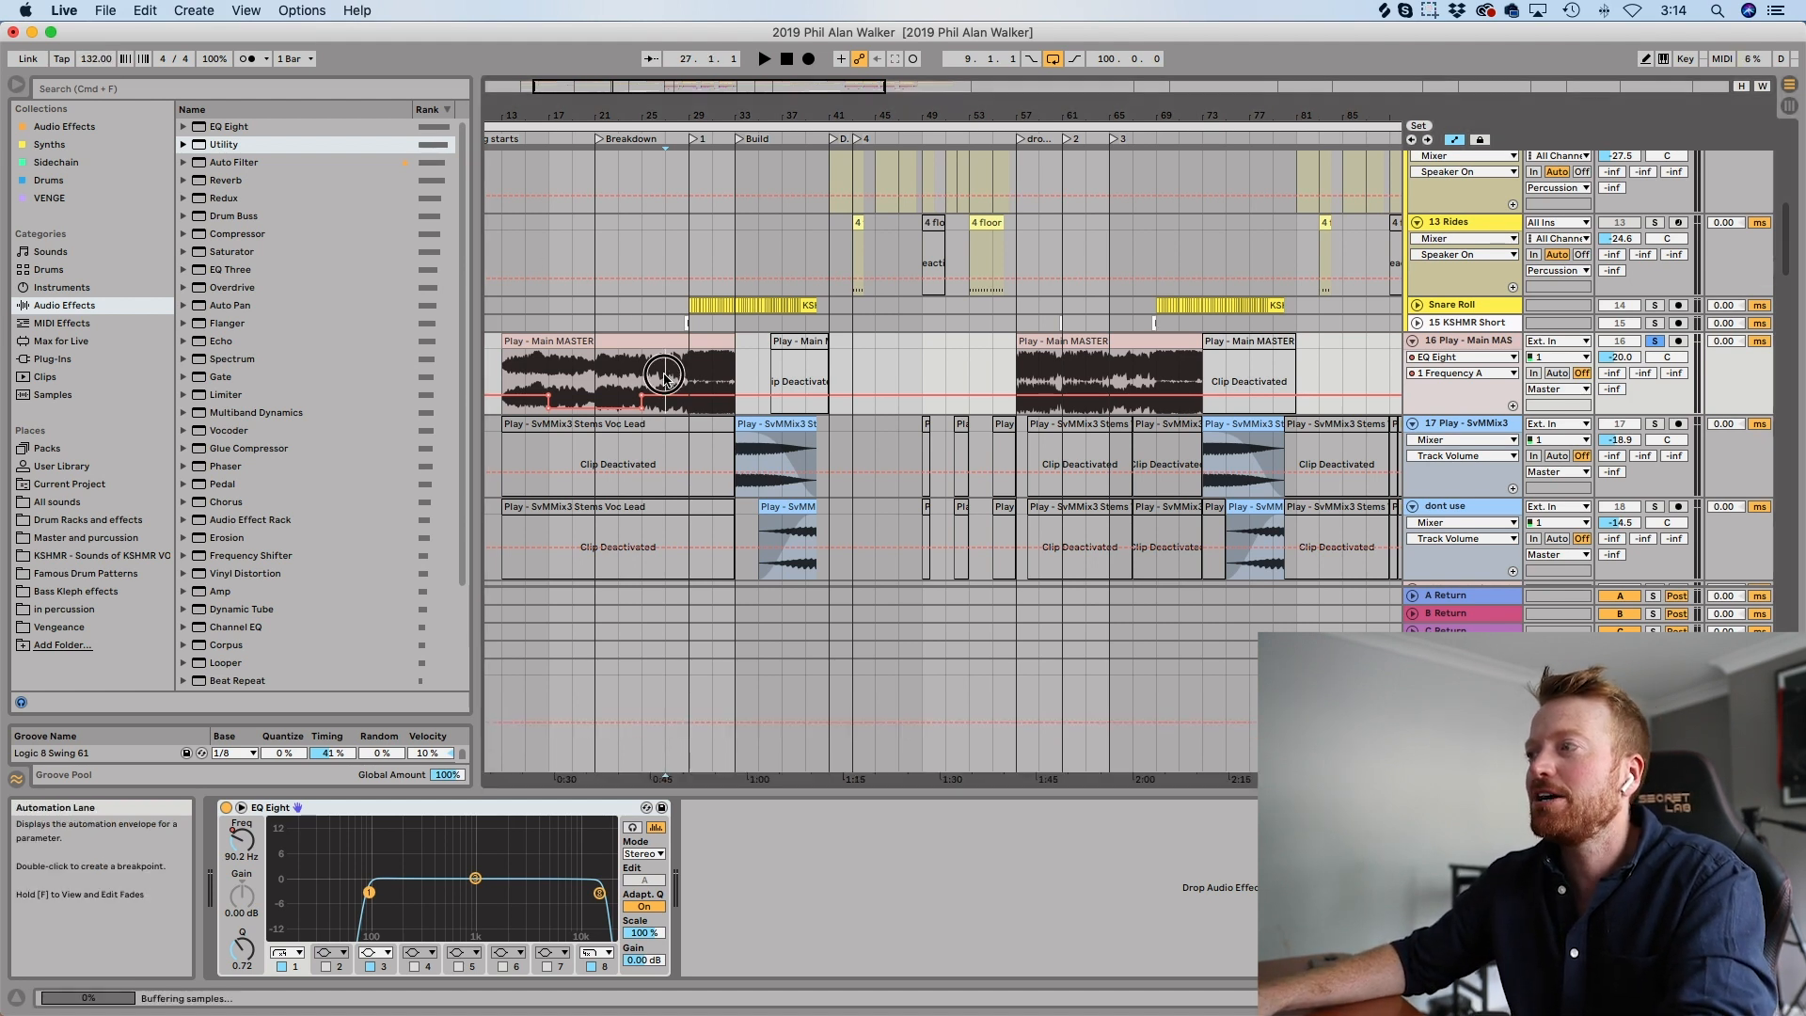
key(space)
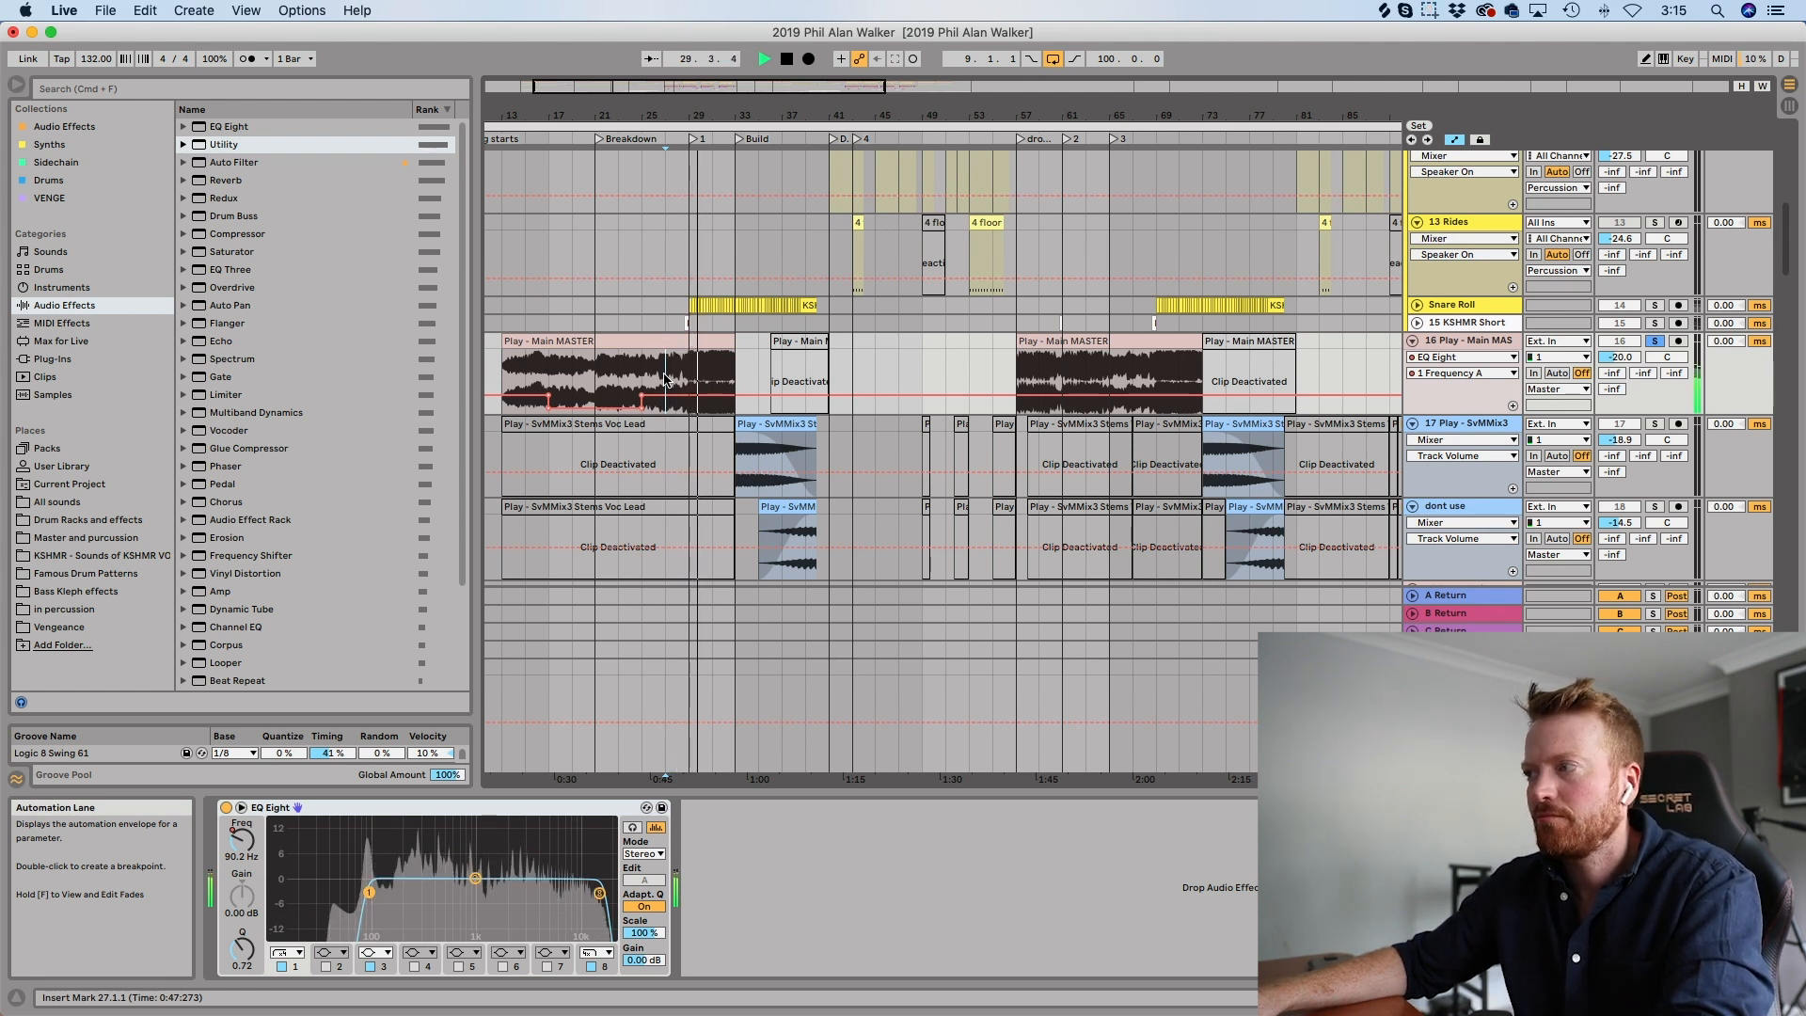
key(space)
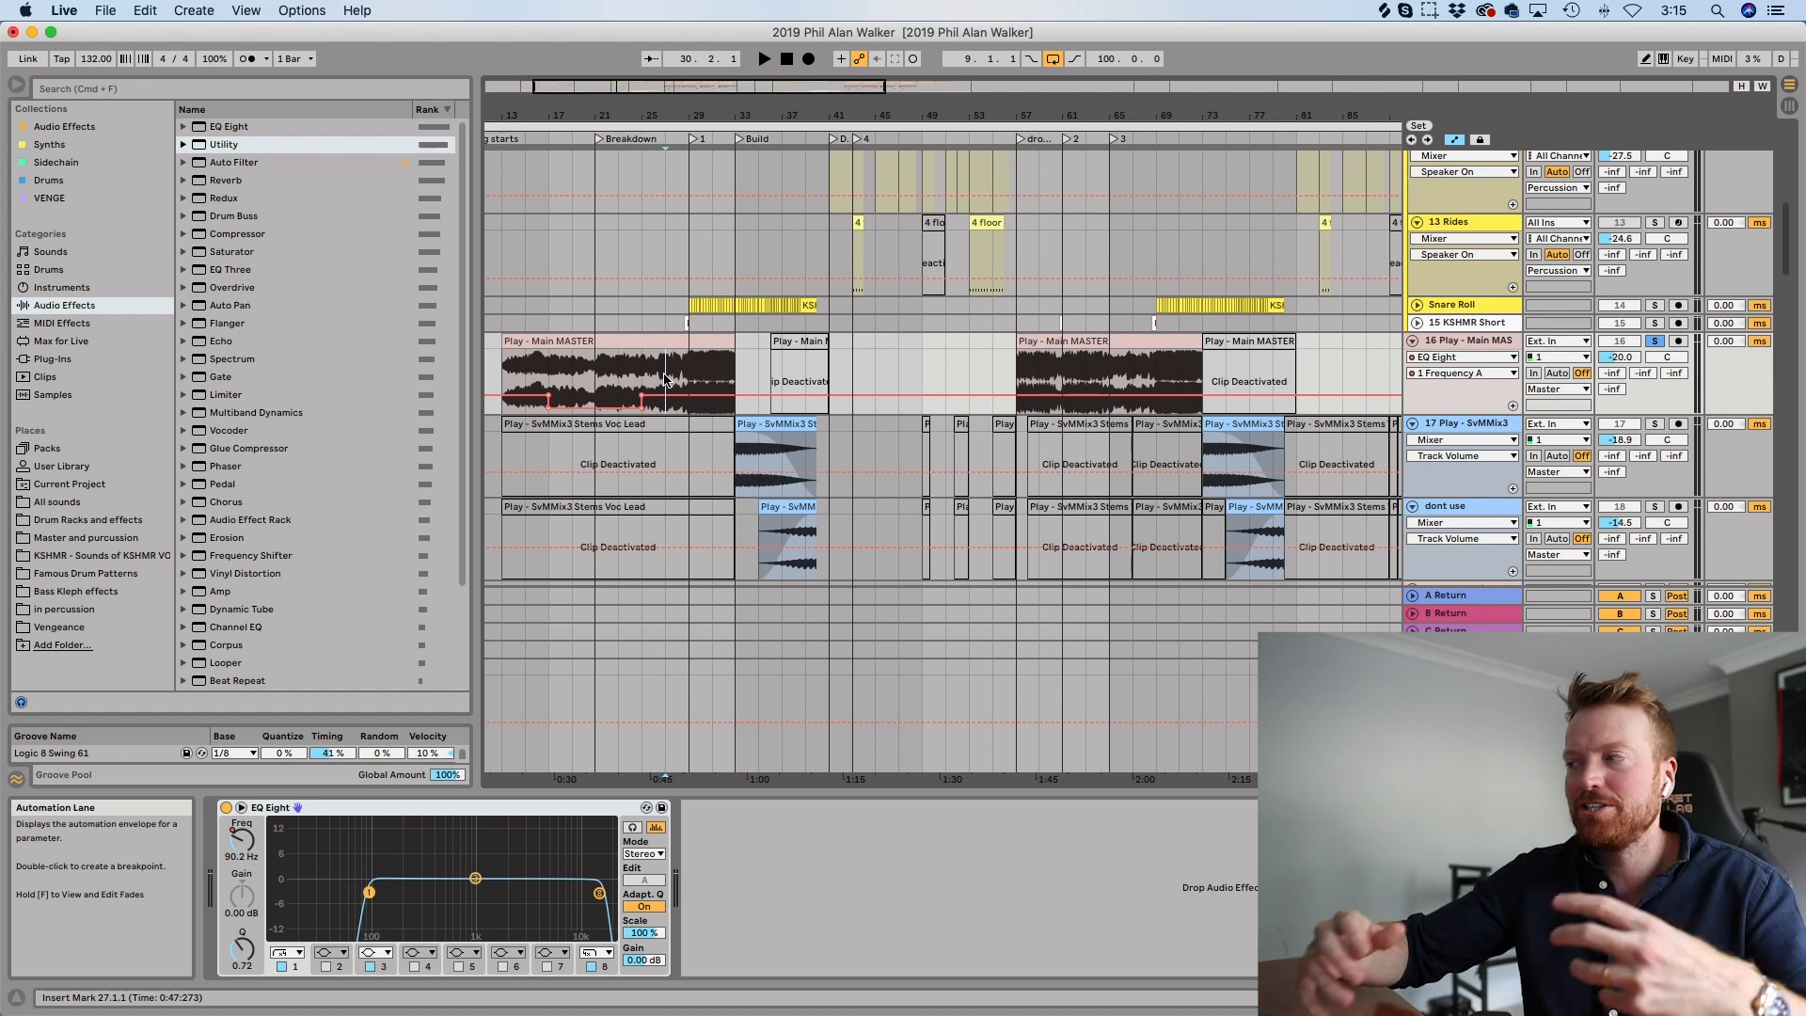
Enable the main Kick track and play its four-on-the-floor clip from bar 41.
scroll(905, 485, up, 10)
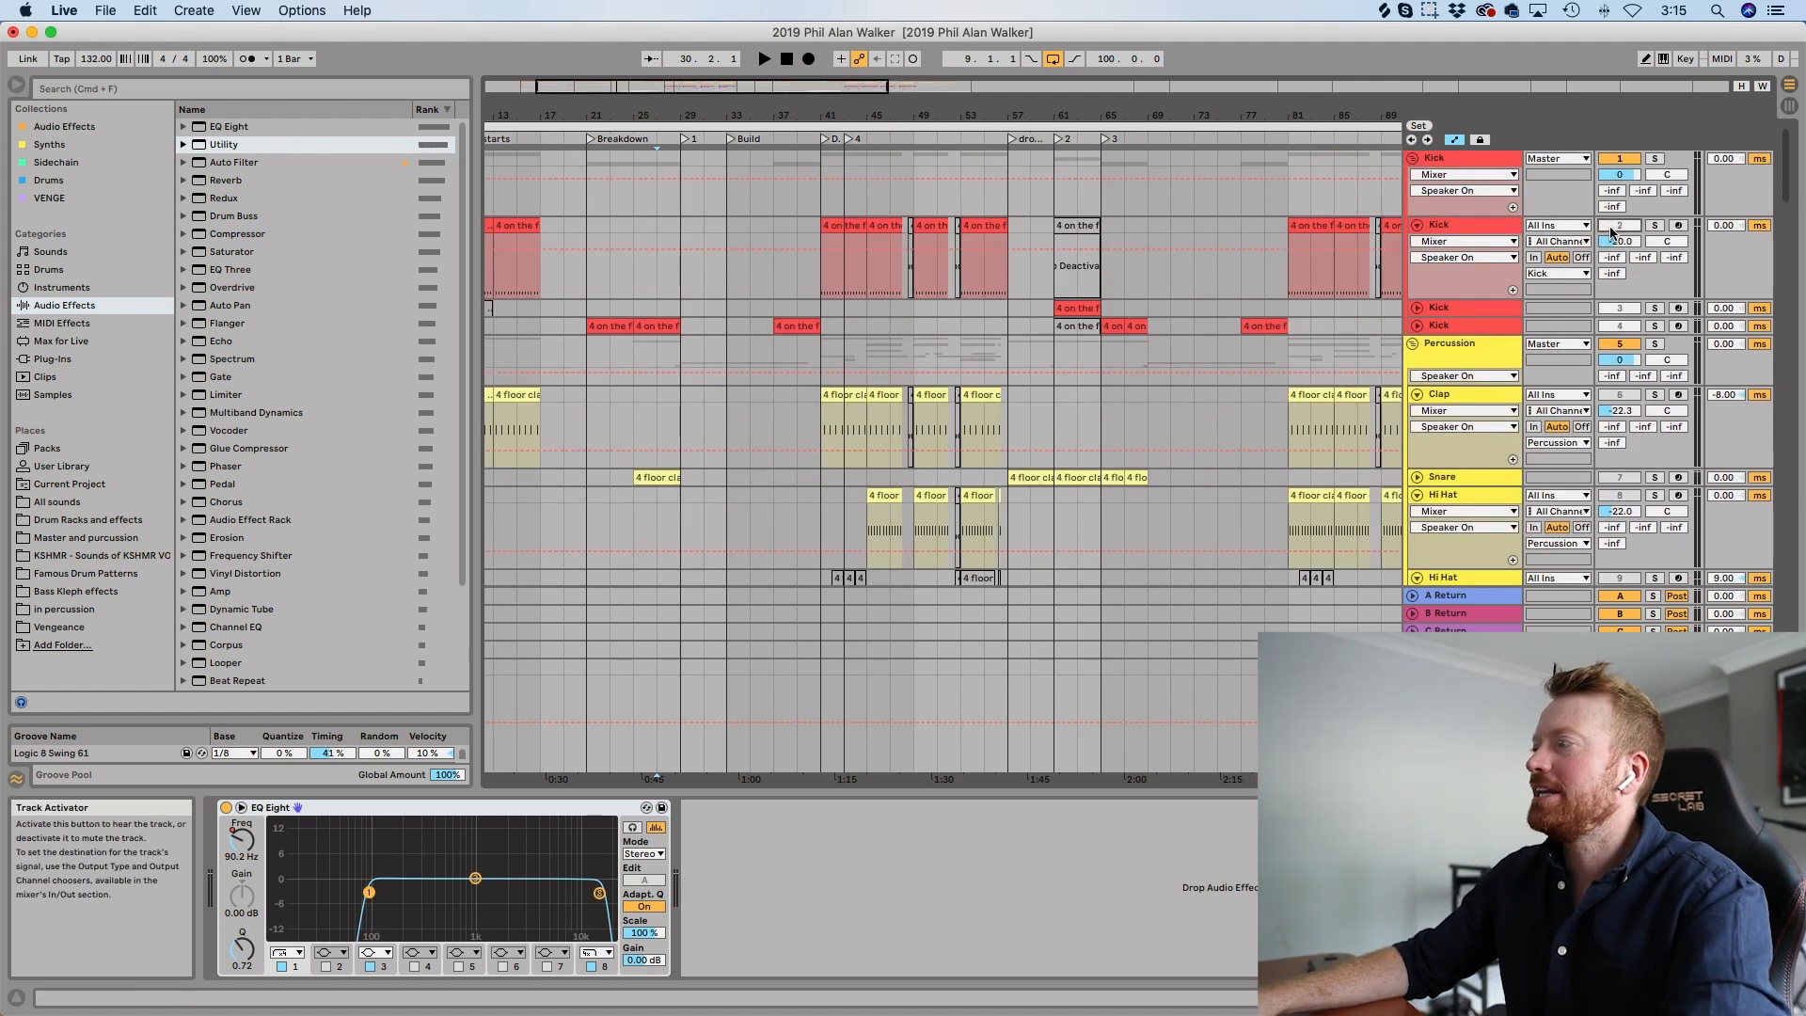
click(1655, 226)
click(1655, 226)
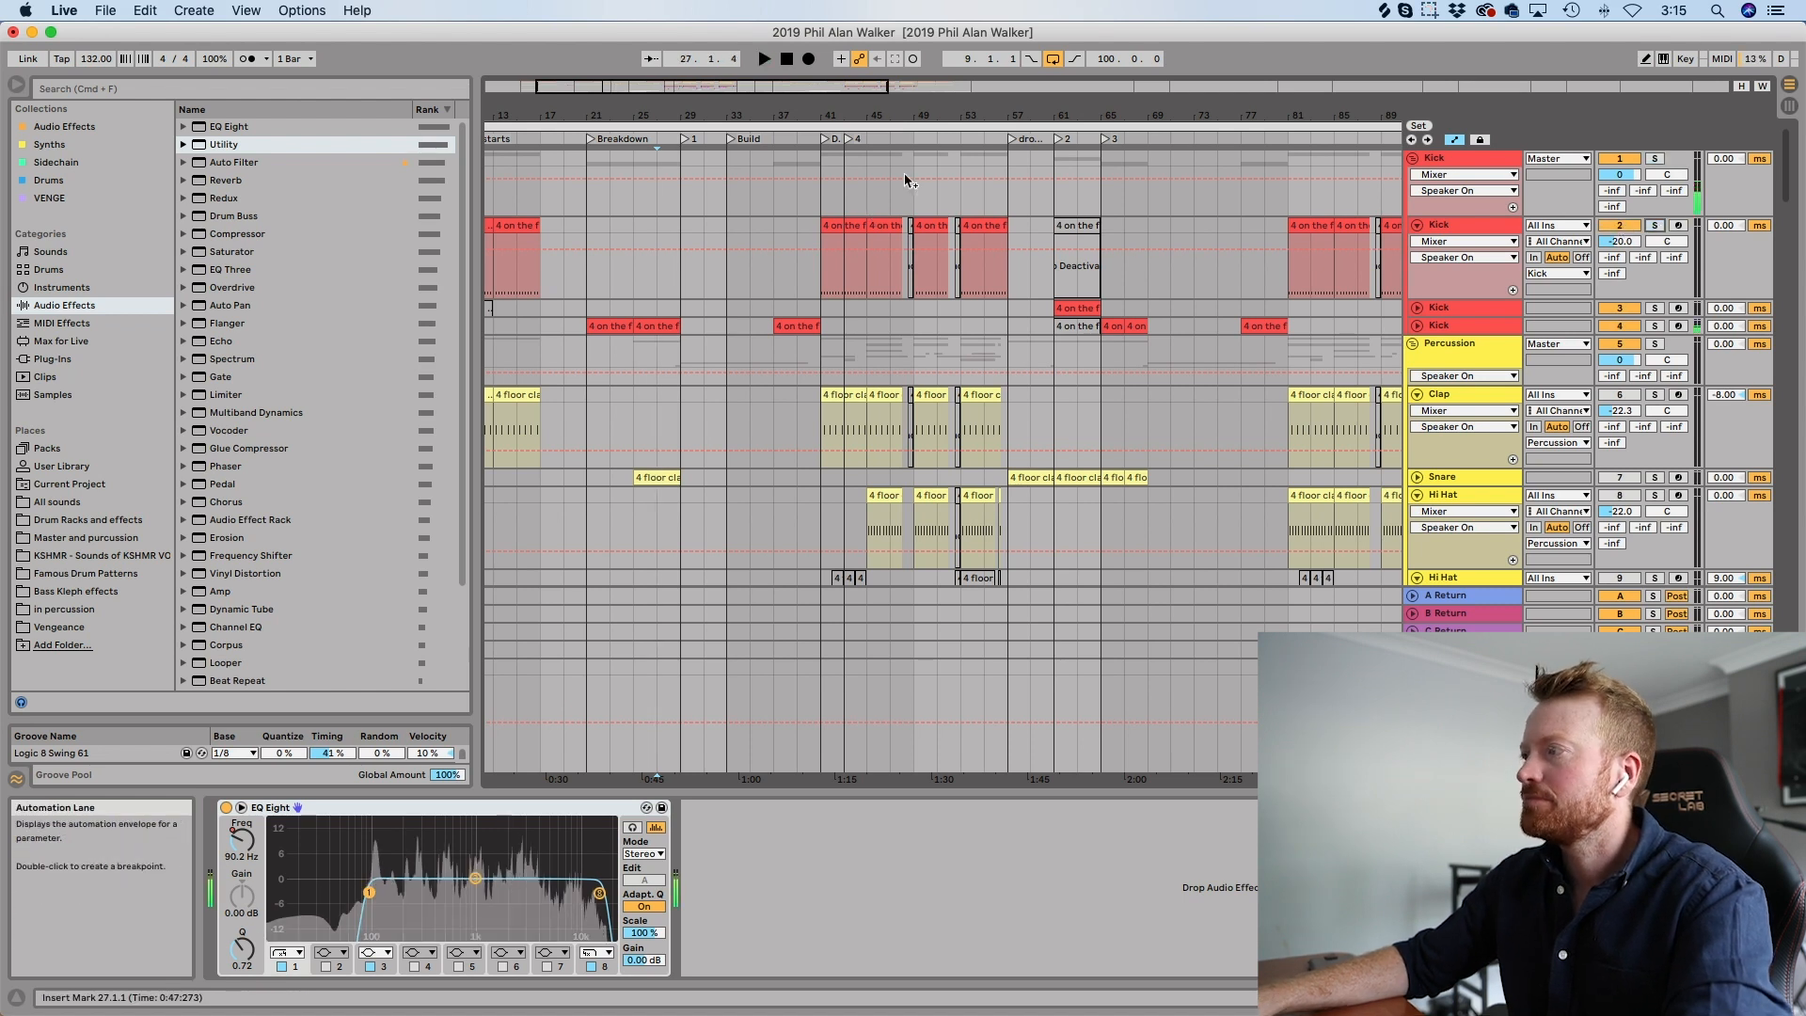
click(827, 226)
key(space)
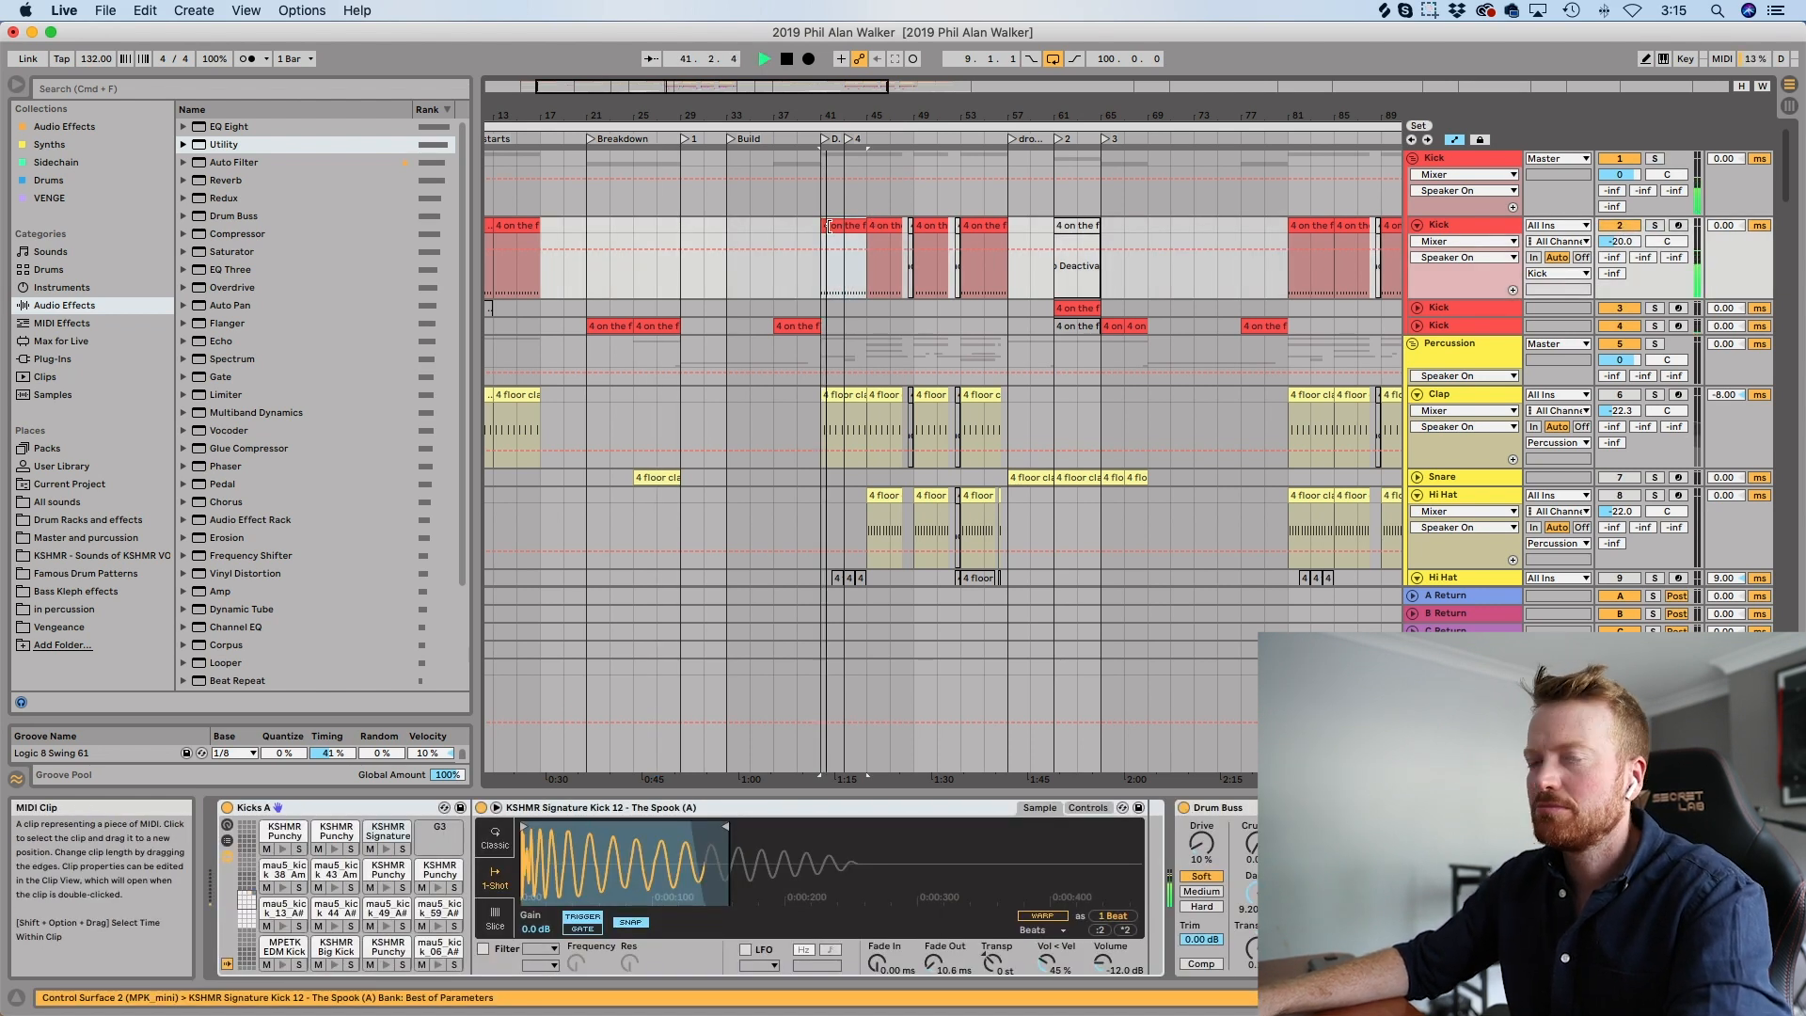
key(space)
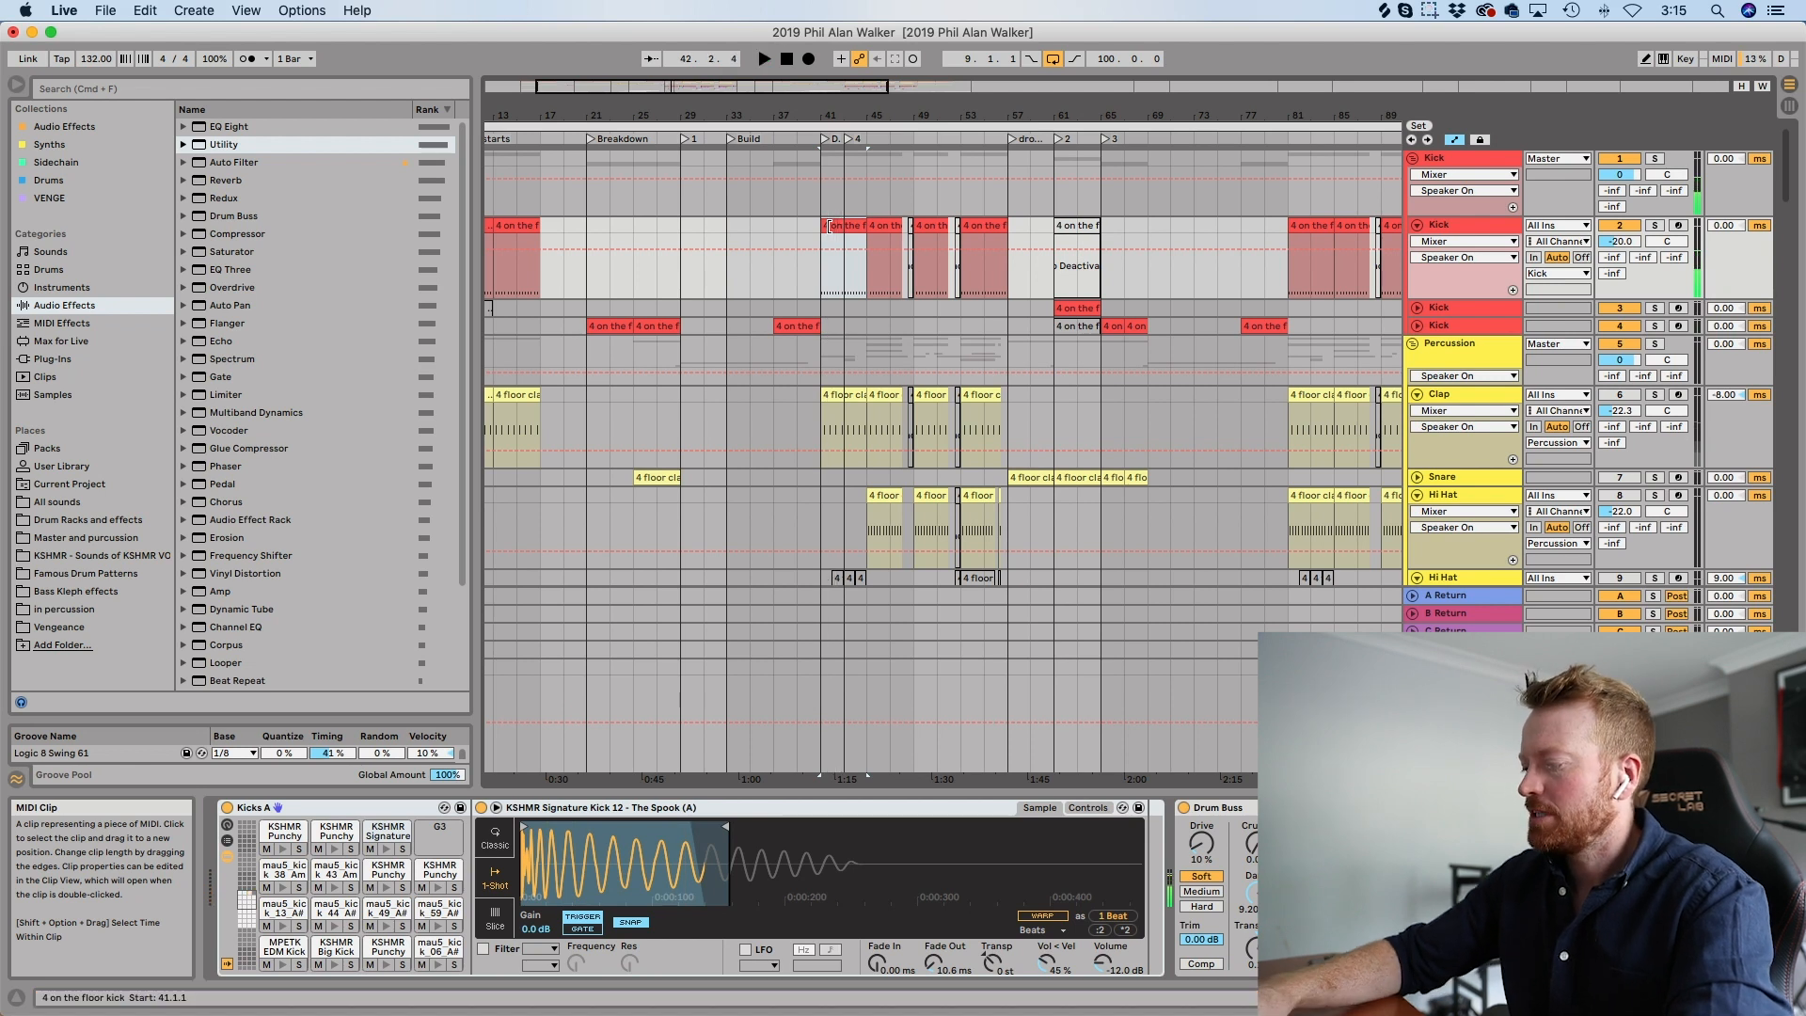
Raise the system volume, enable the Clap track and play it together with the kick from bar 41.
key(XF86AudioRaiseVolume)
key(XF86AudioRaiseVolume)
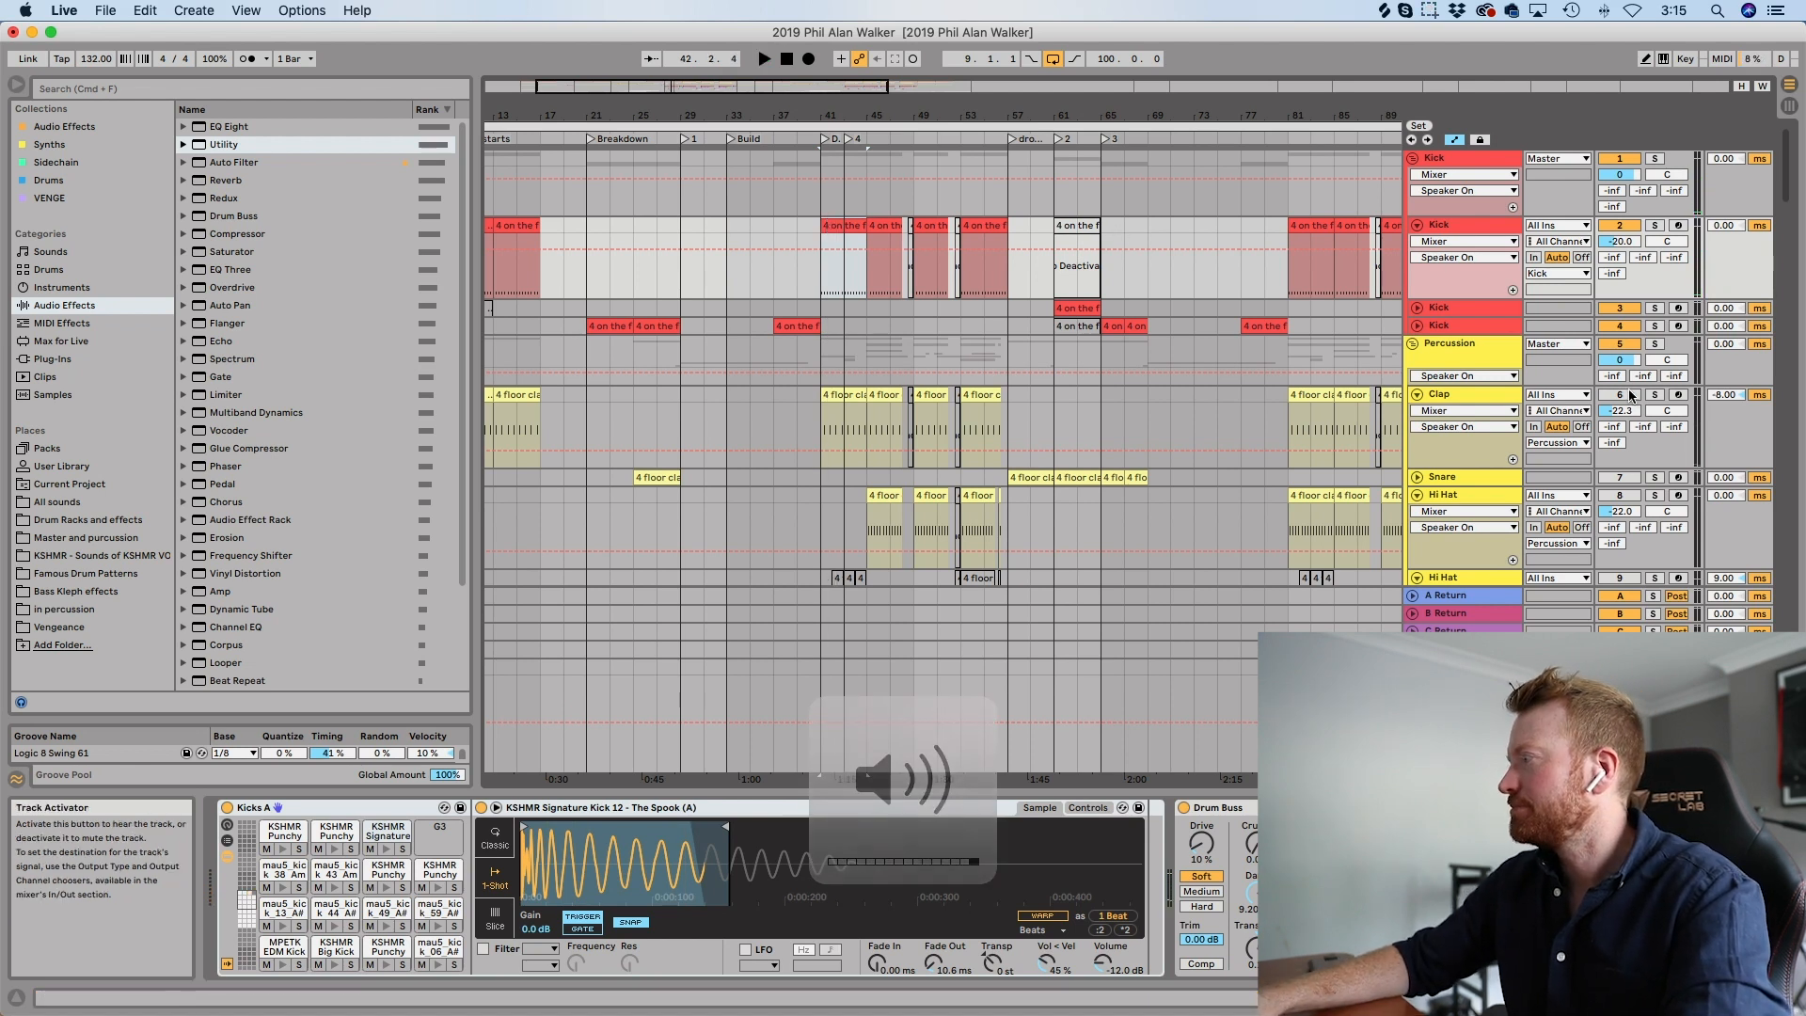
key(space)
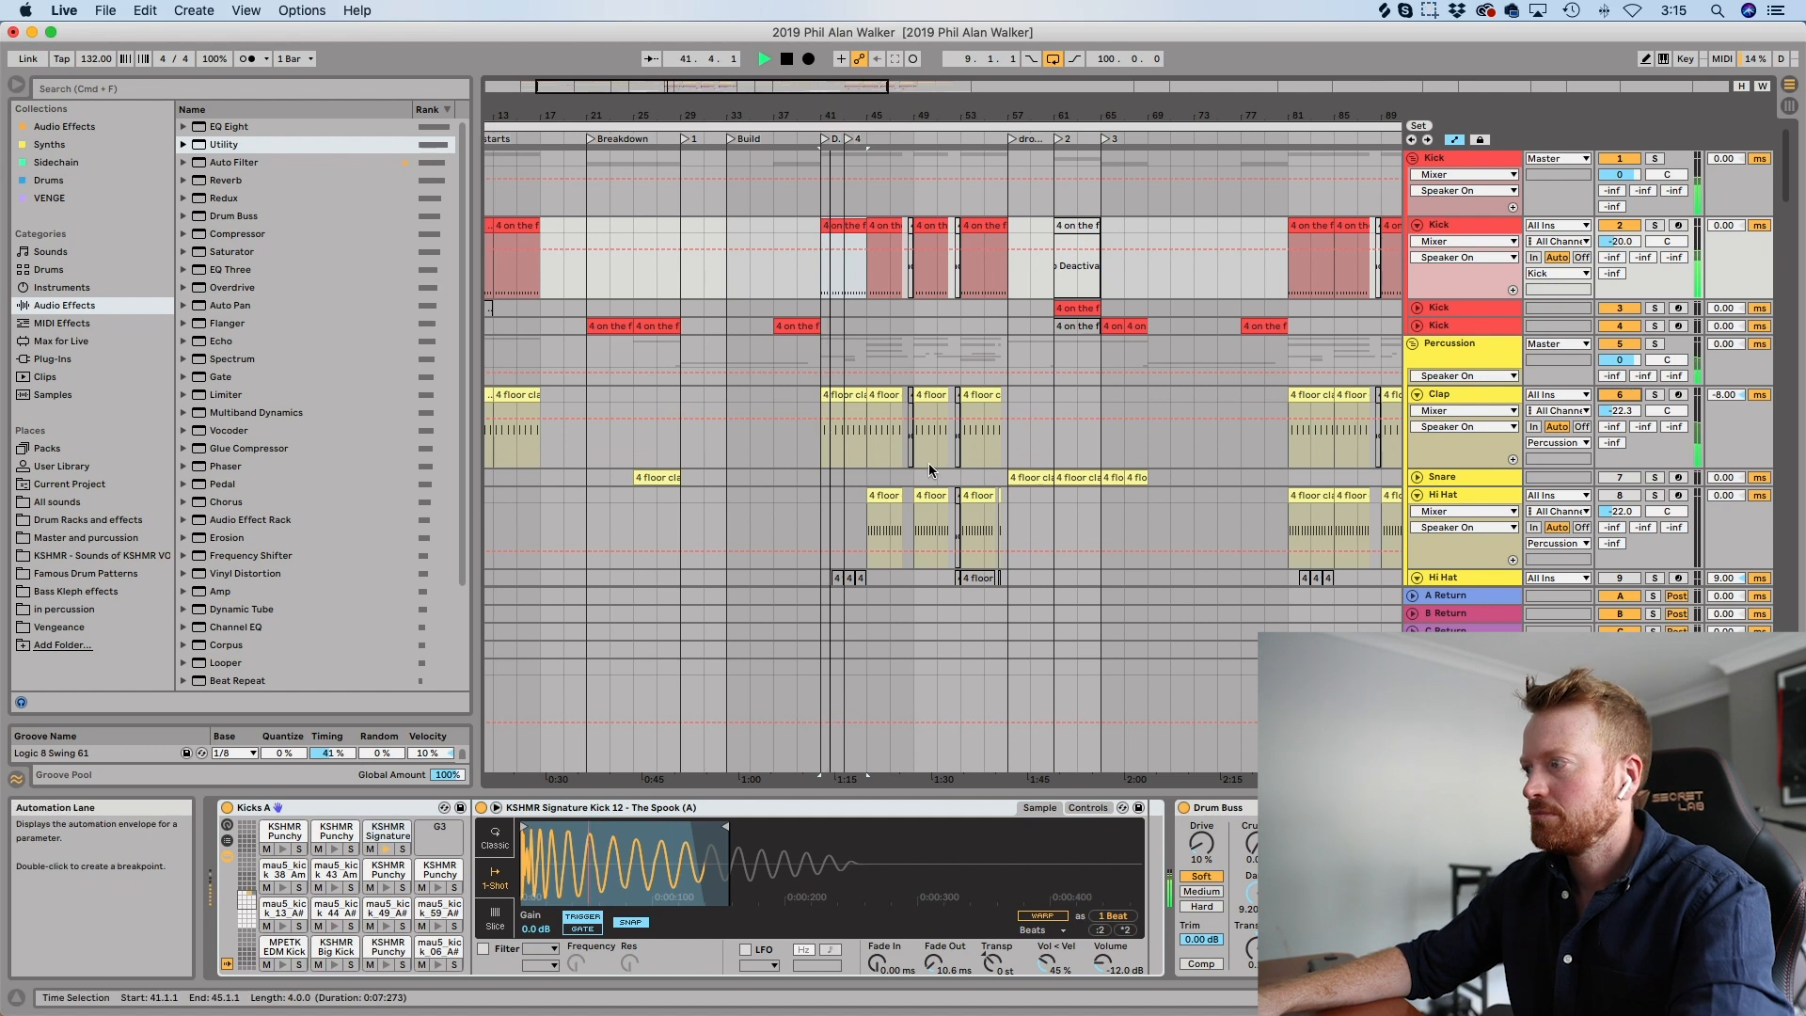
key(space)
Enable the Toms track and play its first drop clips together with the kick and clap.
scroll(928, 462, down, 1)
scroll(928, 463, down, 10)
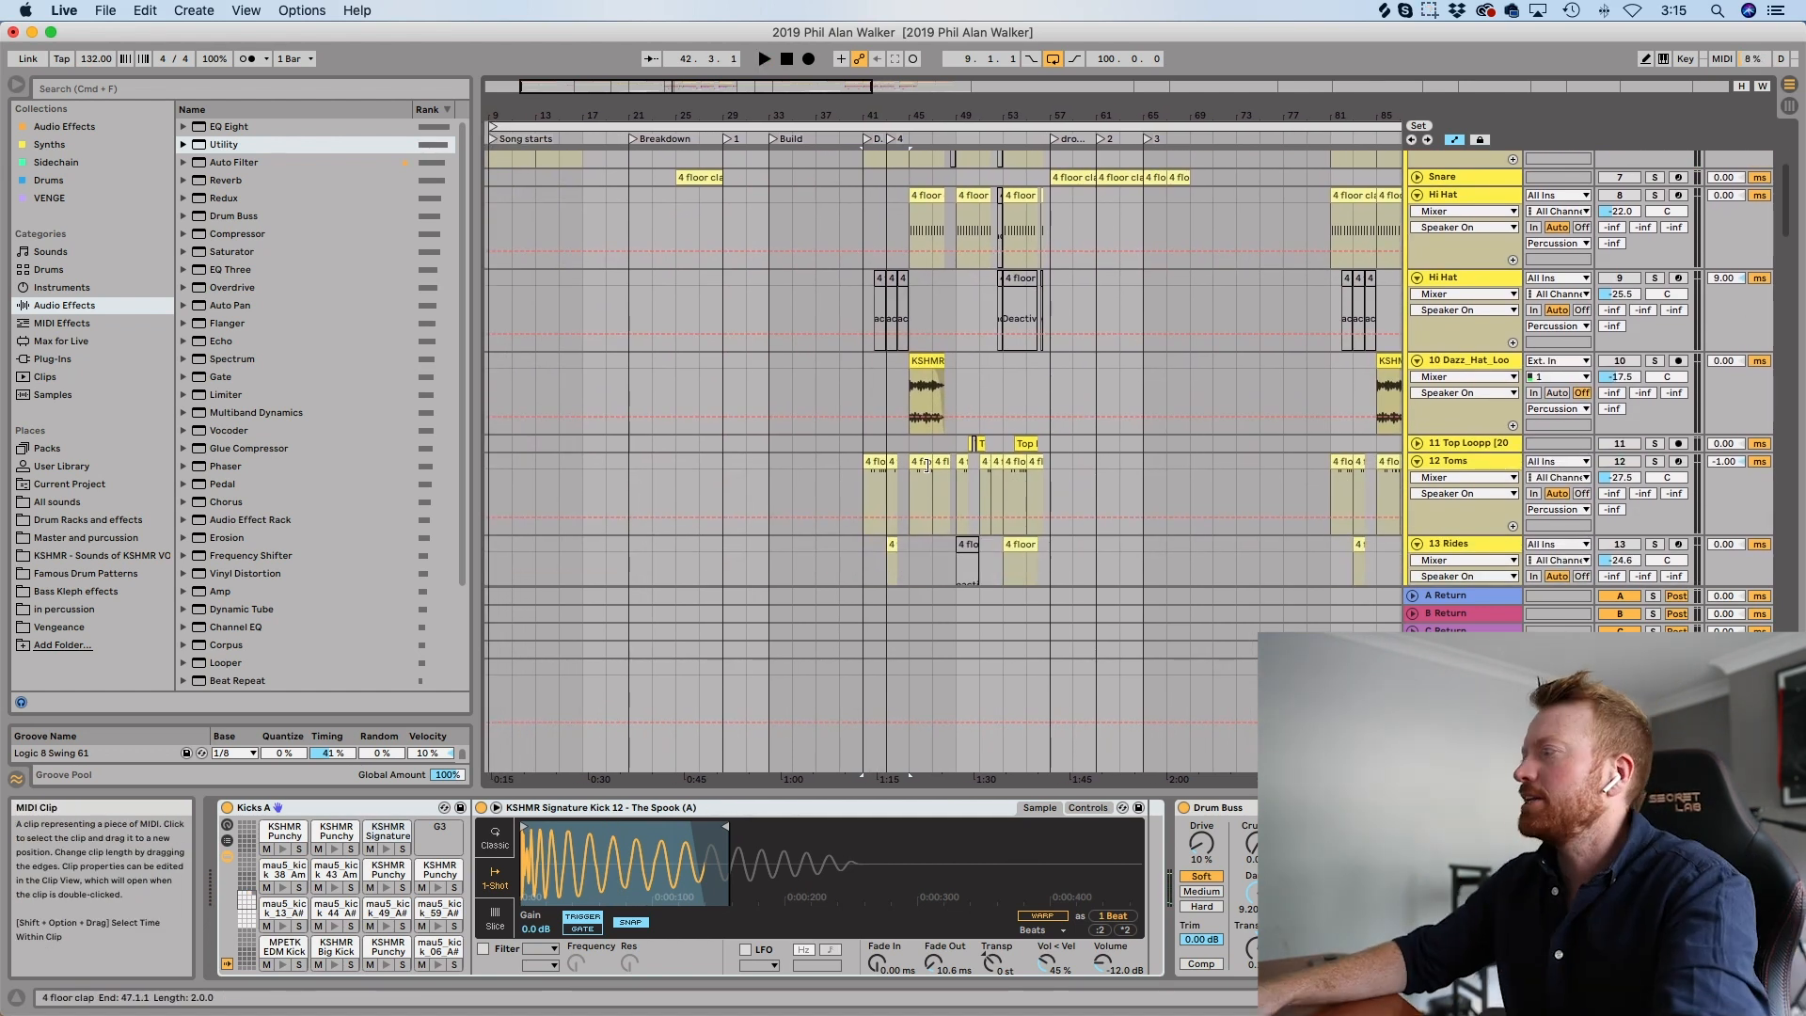
click(1619, 462)
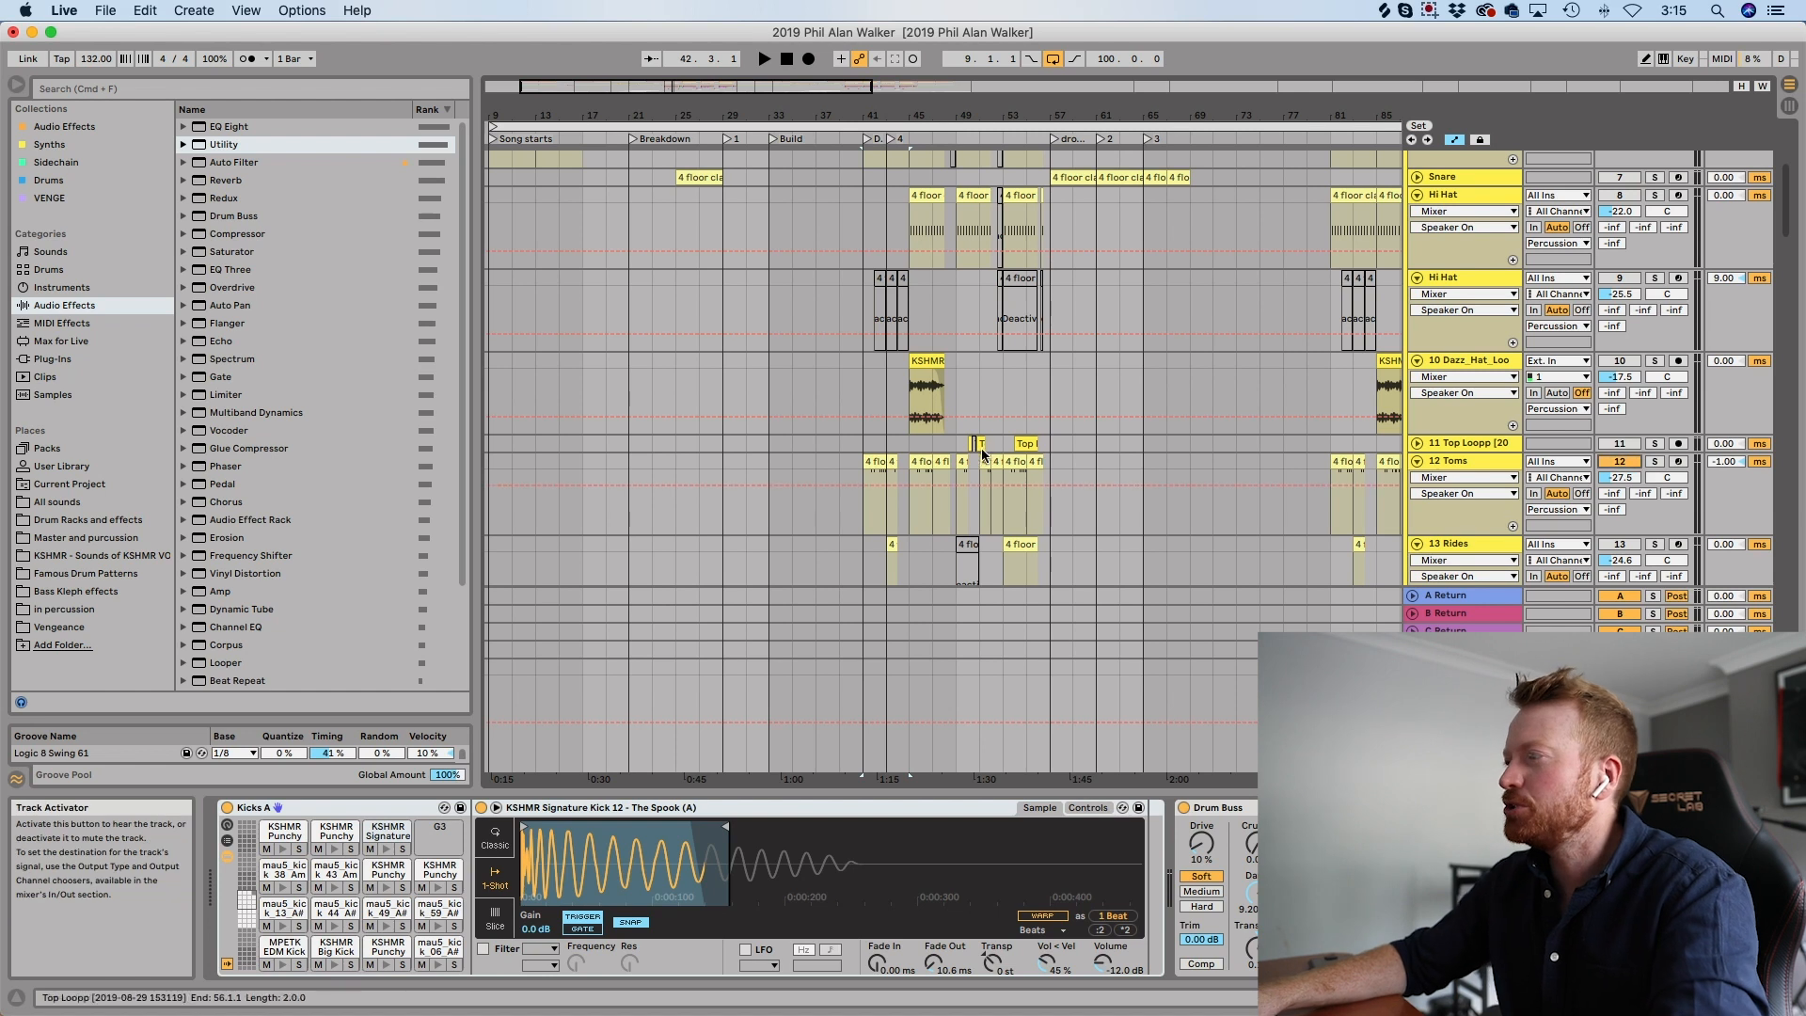
click(874, 461)
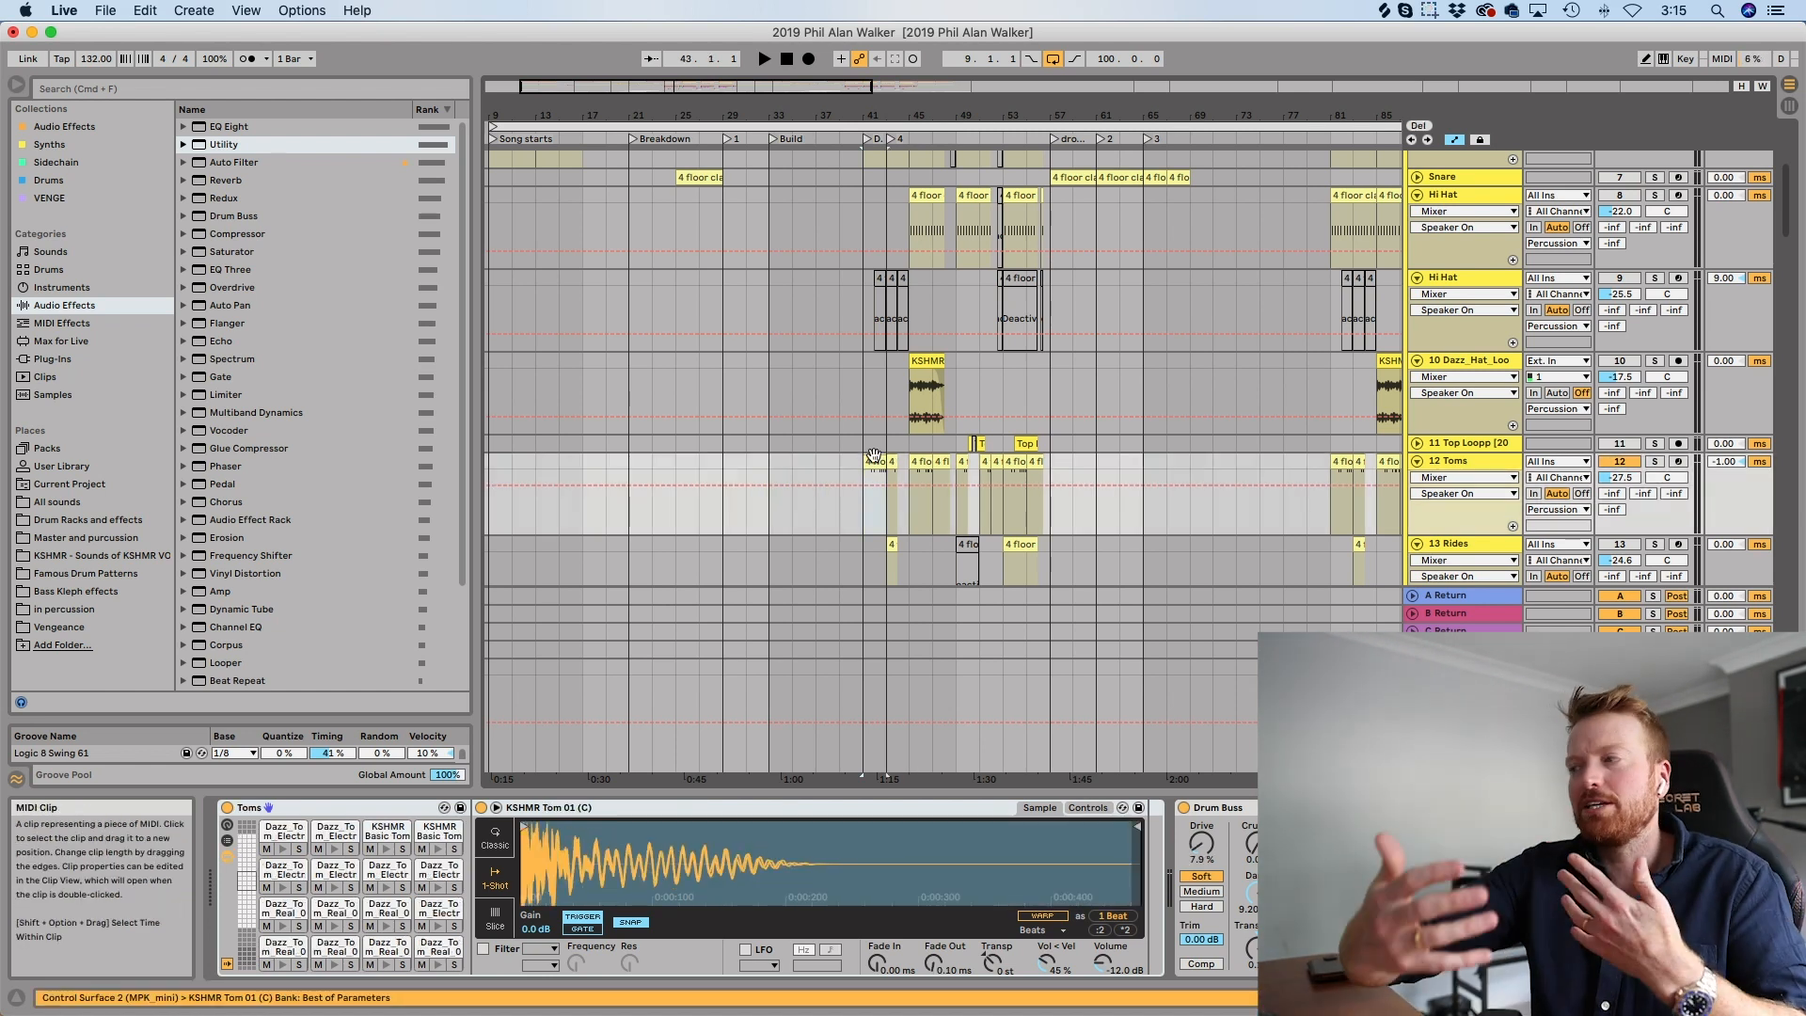
key(space)
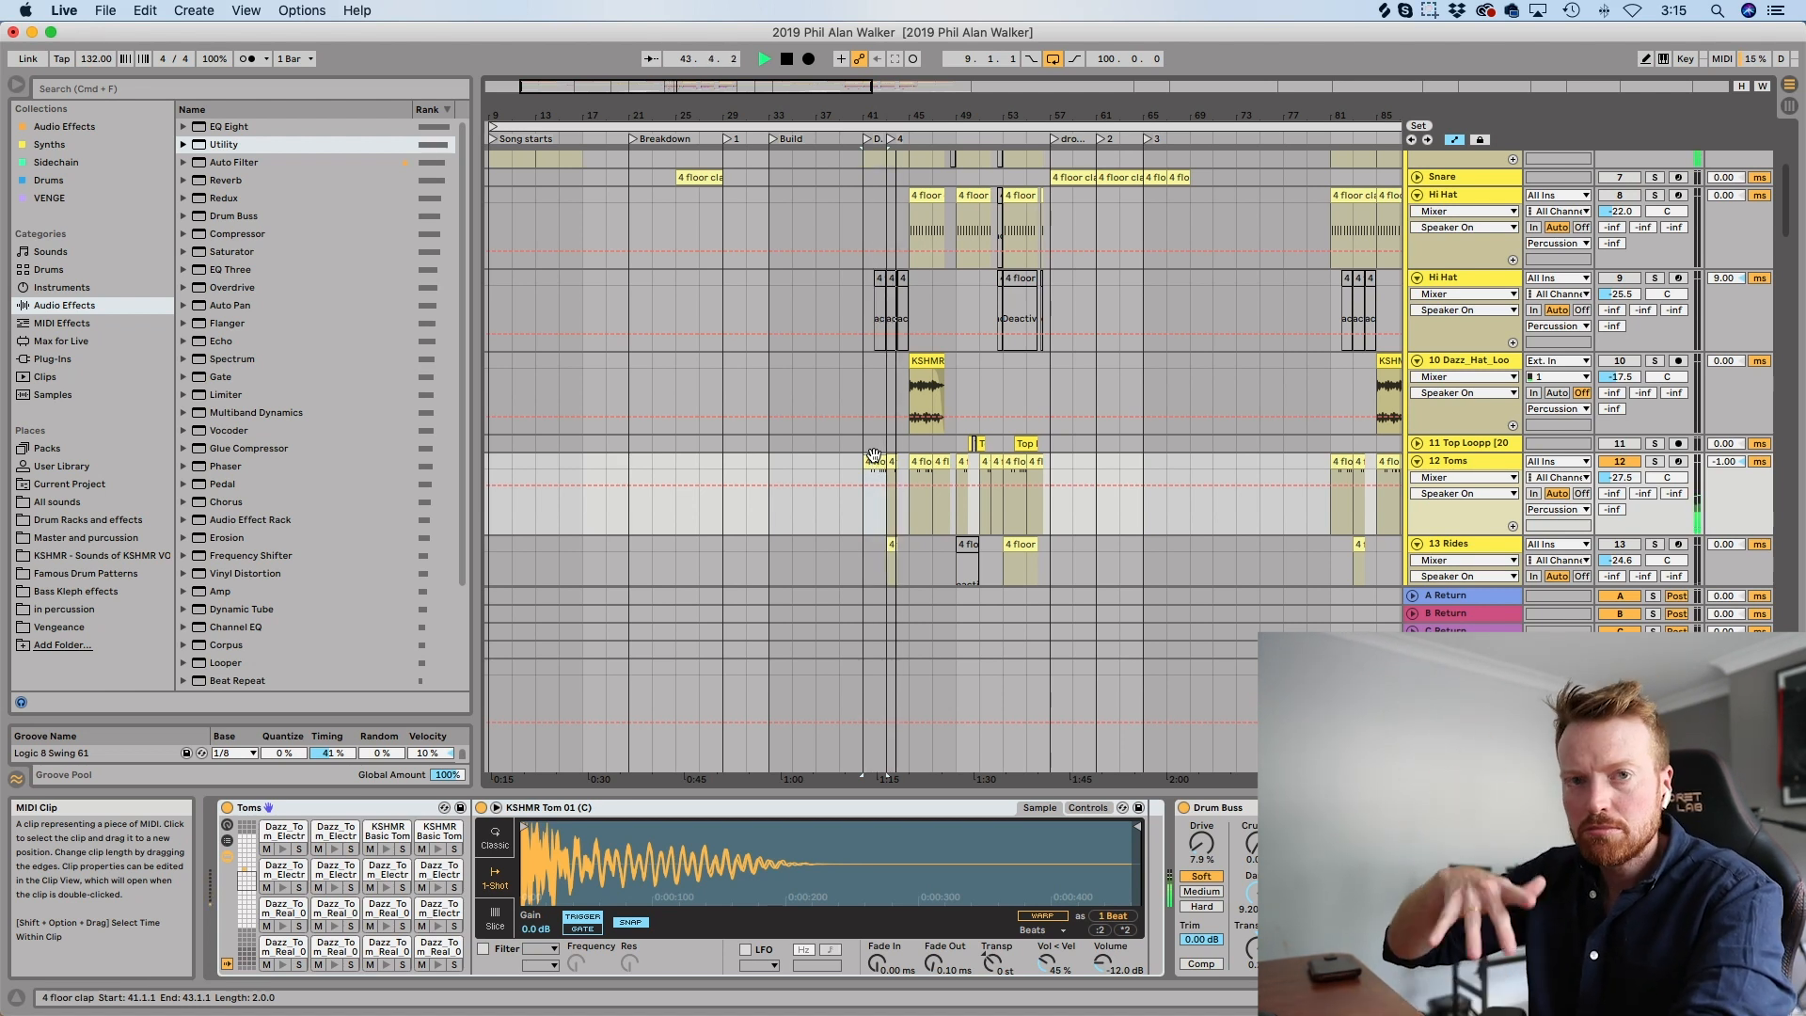
key(space)
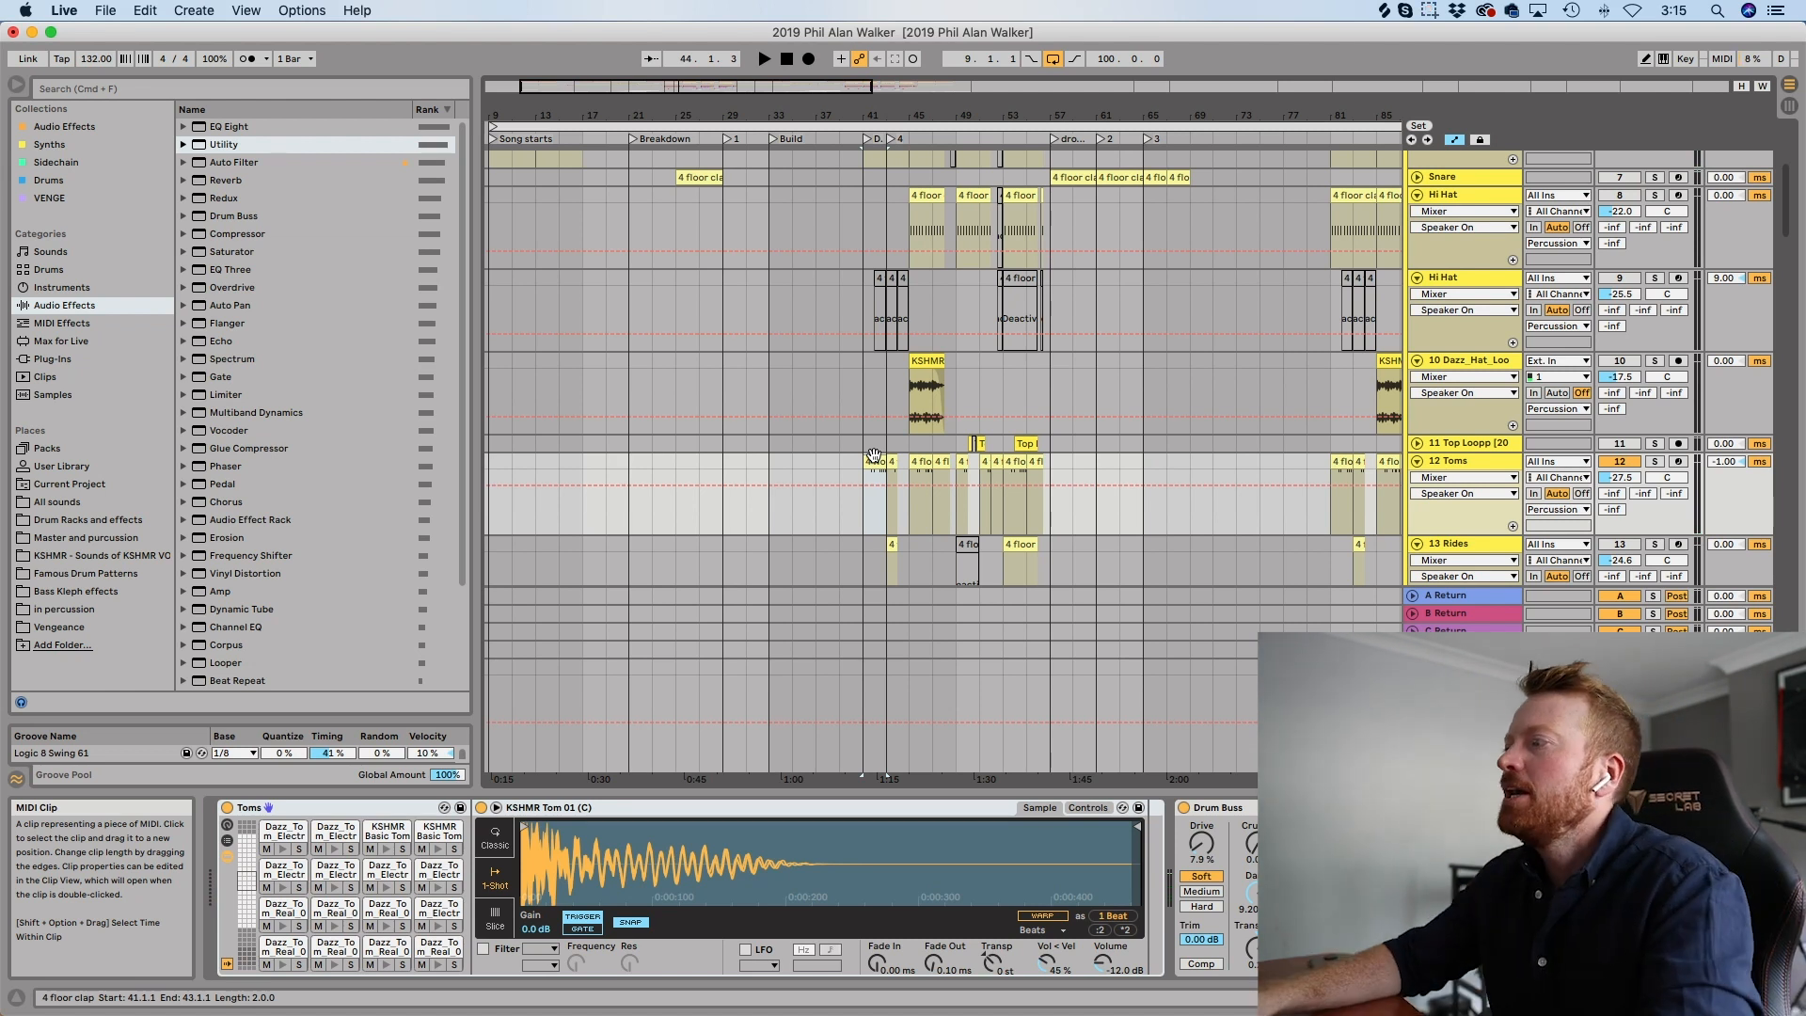
Enable the first Bass Main track and play its A min clip with the drums from bar 41.
scroll(873, 458, down, 15)
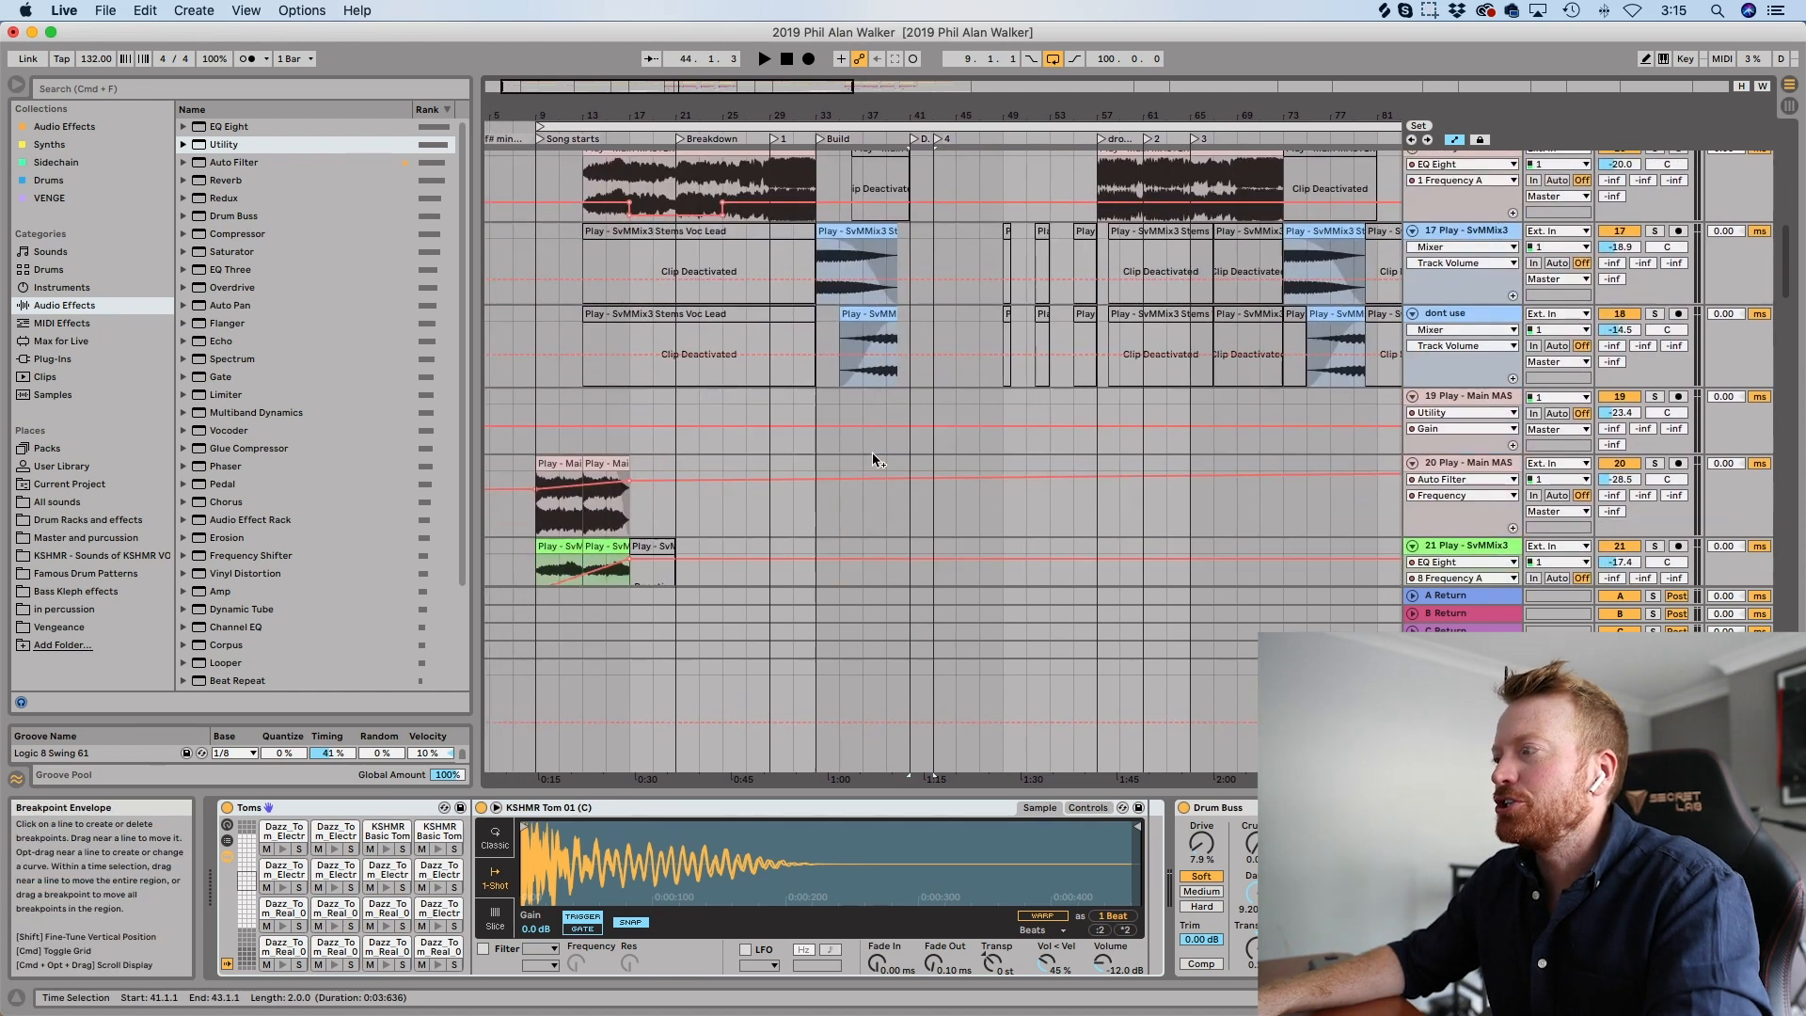
scroll(873, 461, down, 12)
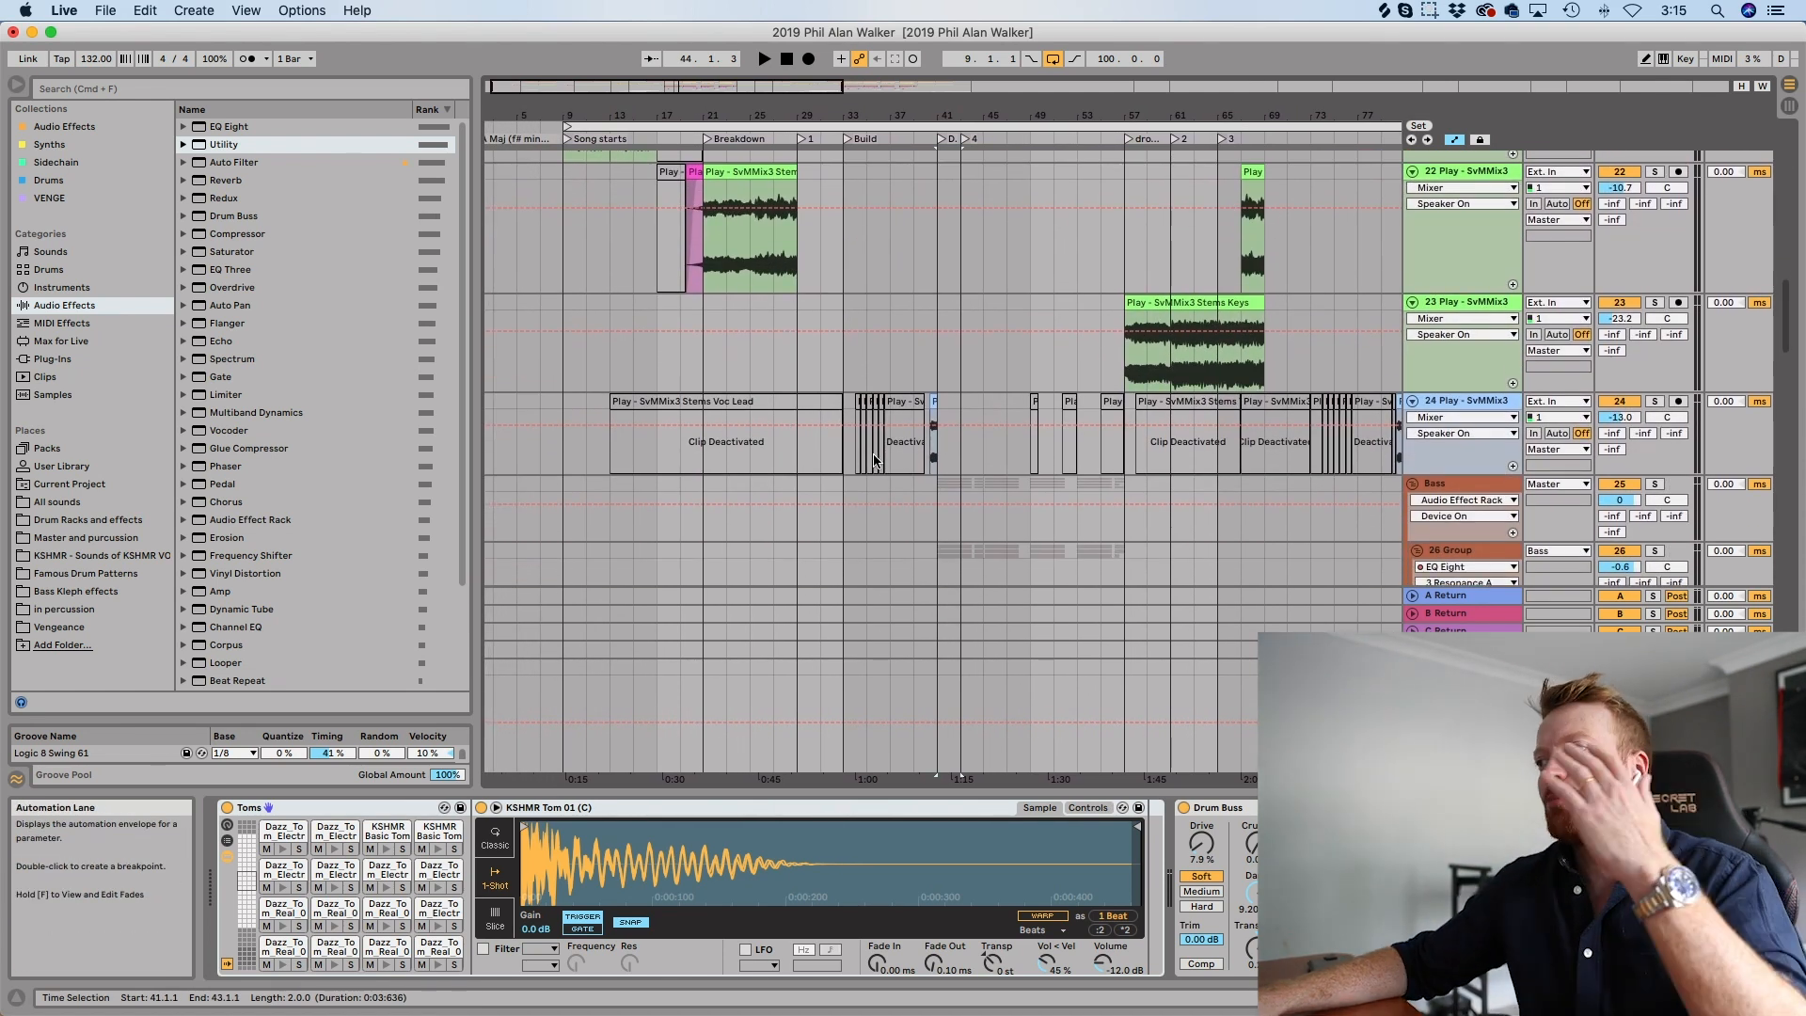
scroll(873, 454, right, 6)
scroll(873, 454, up, 2)
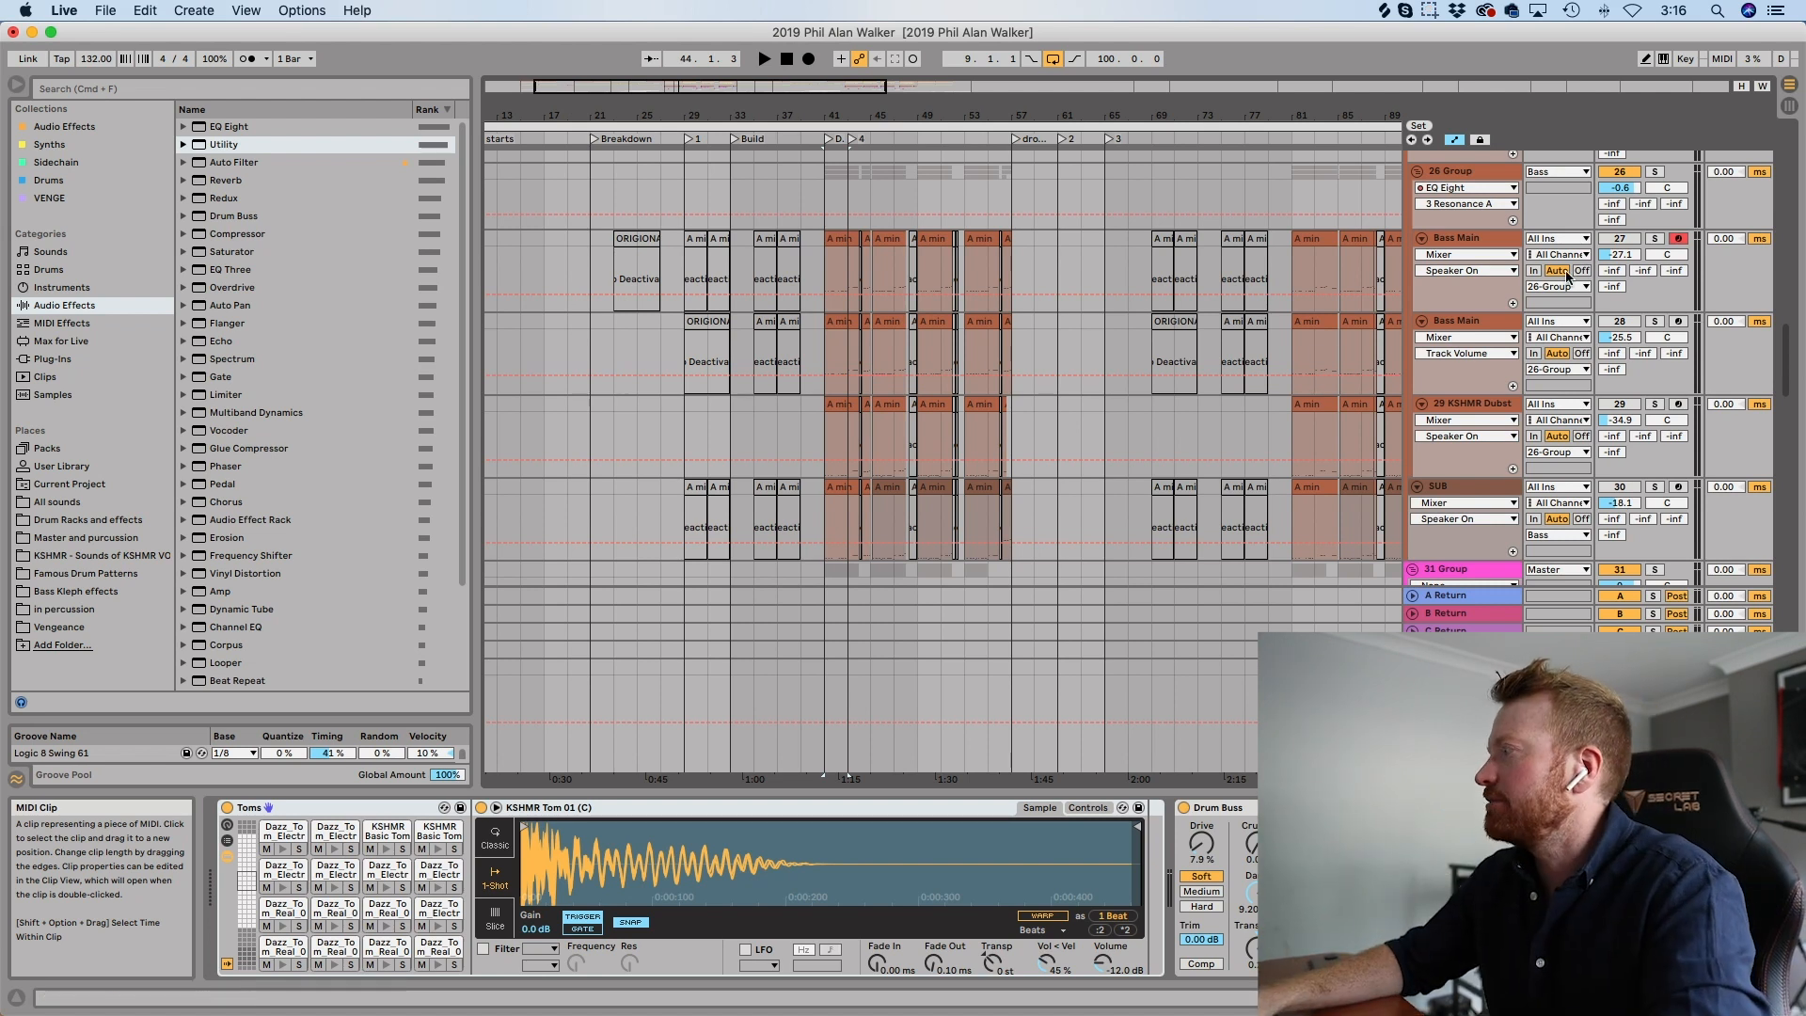
click(833, 238)
key(space)
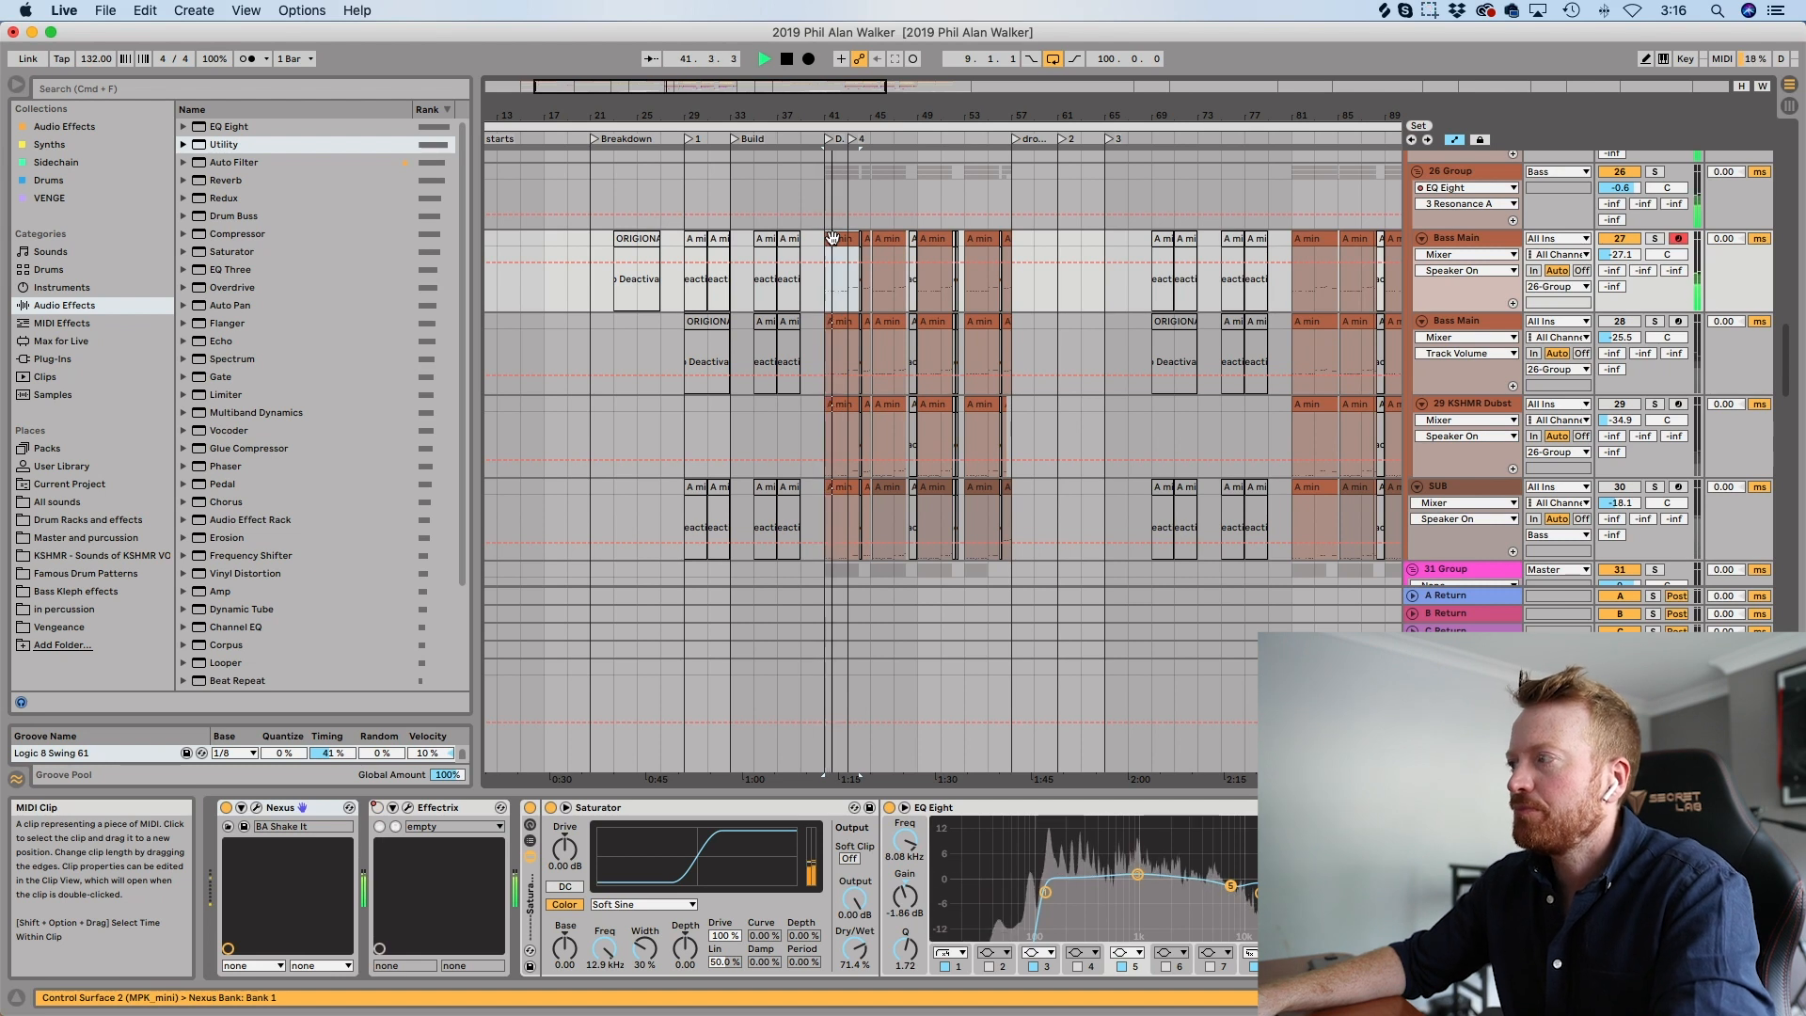
Solo the first Bass Main track and listen to the bass alone from bar 41.
key(space)
click(1654, 239)
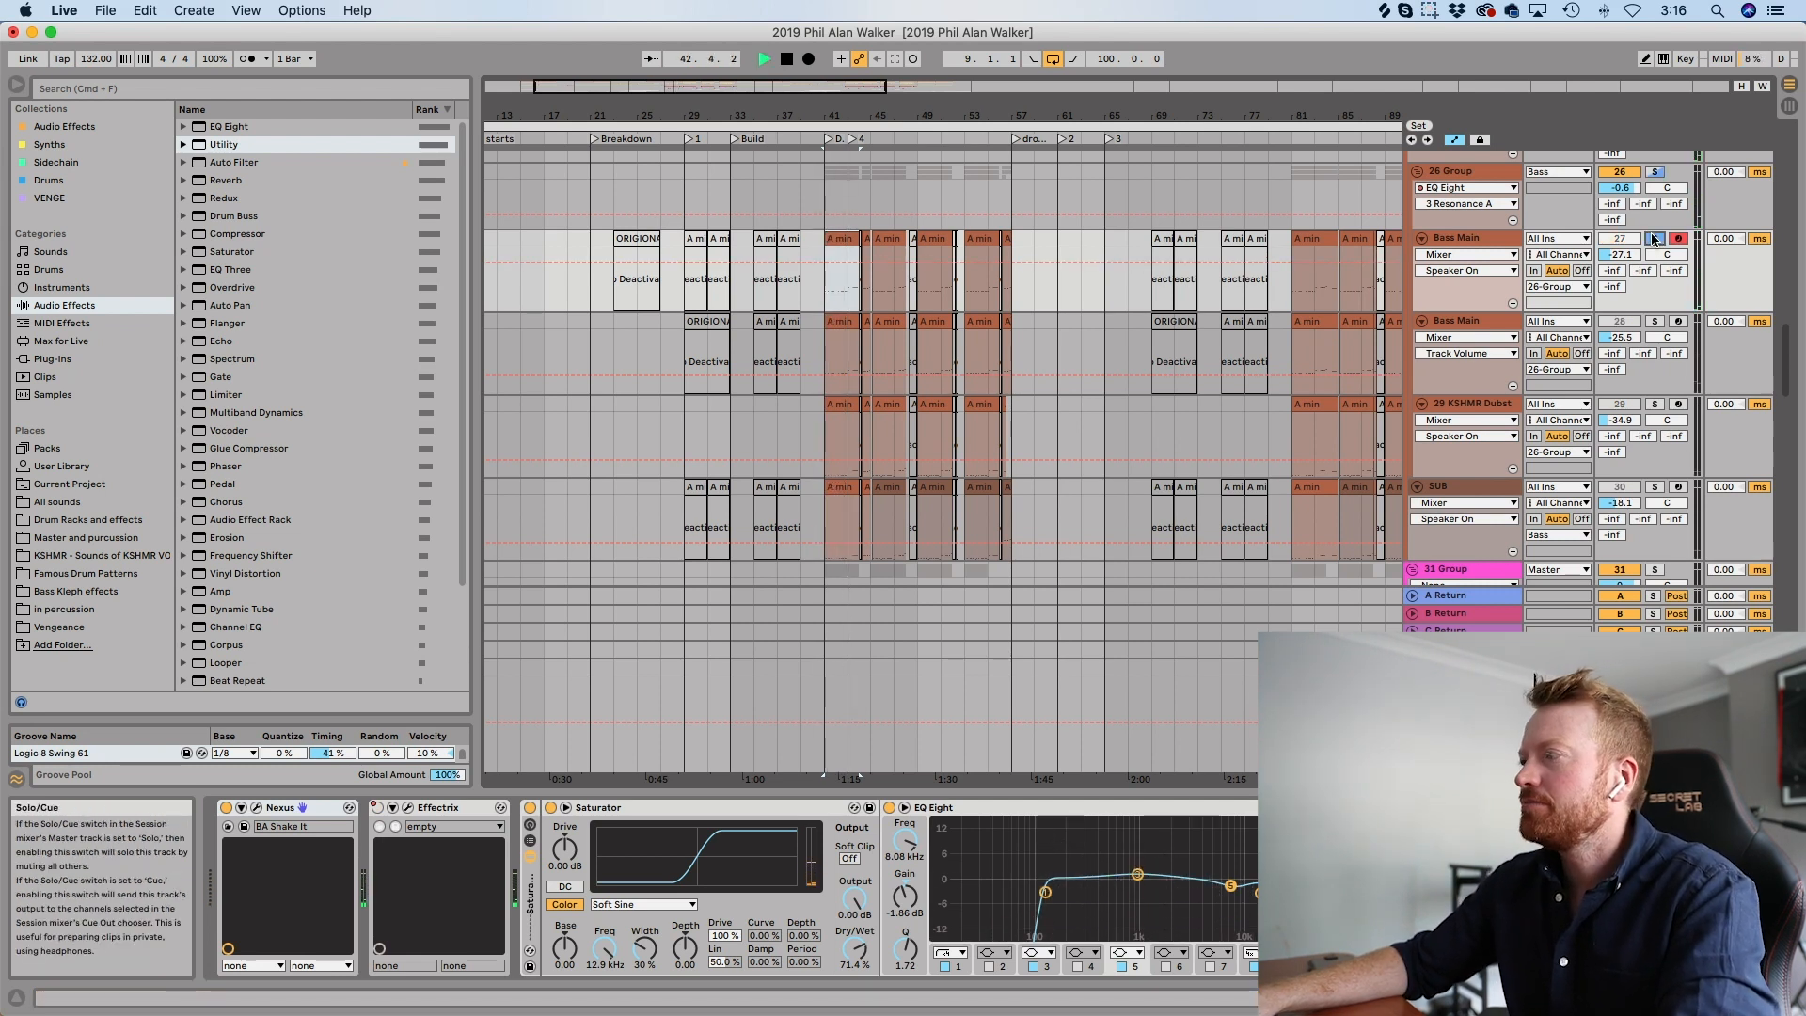
key(space)
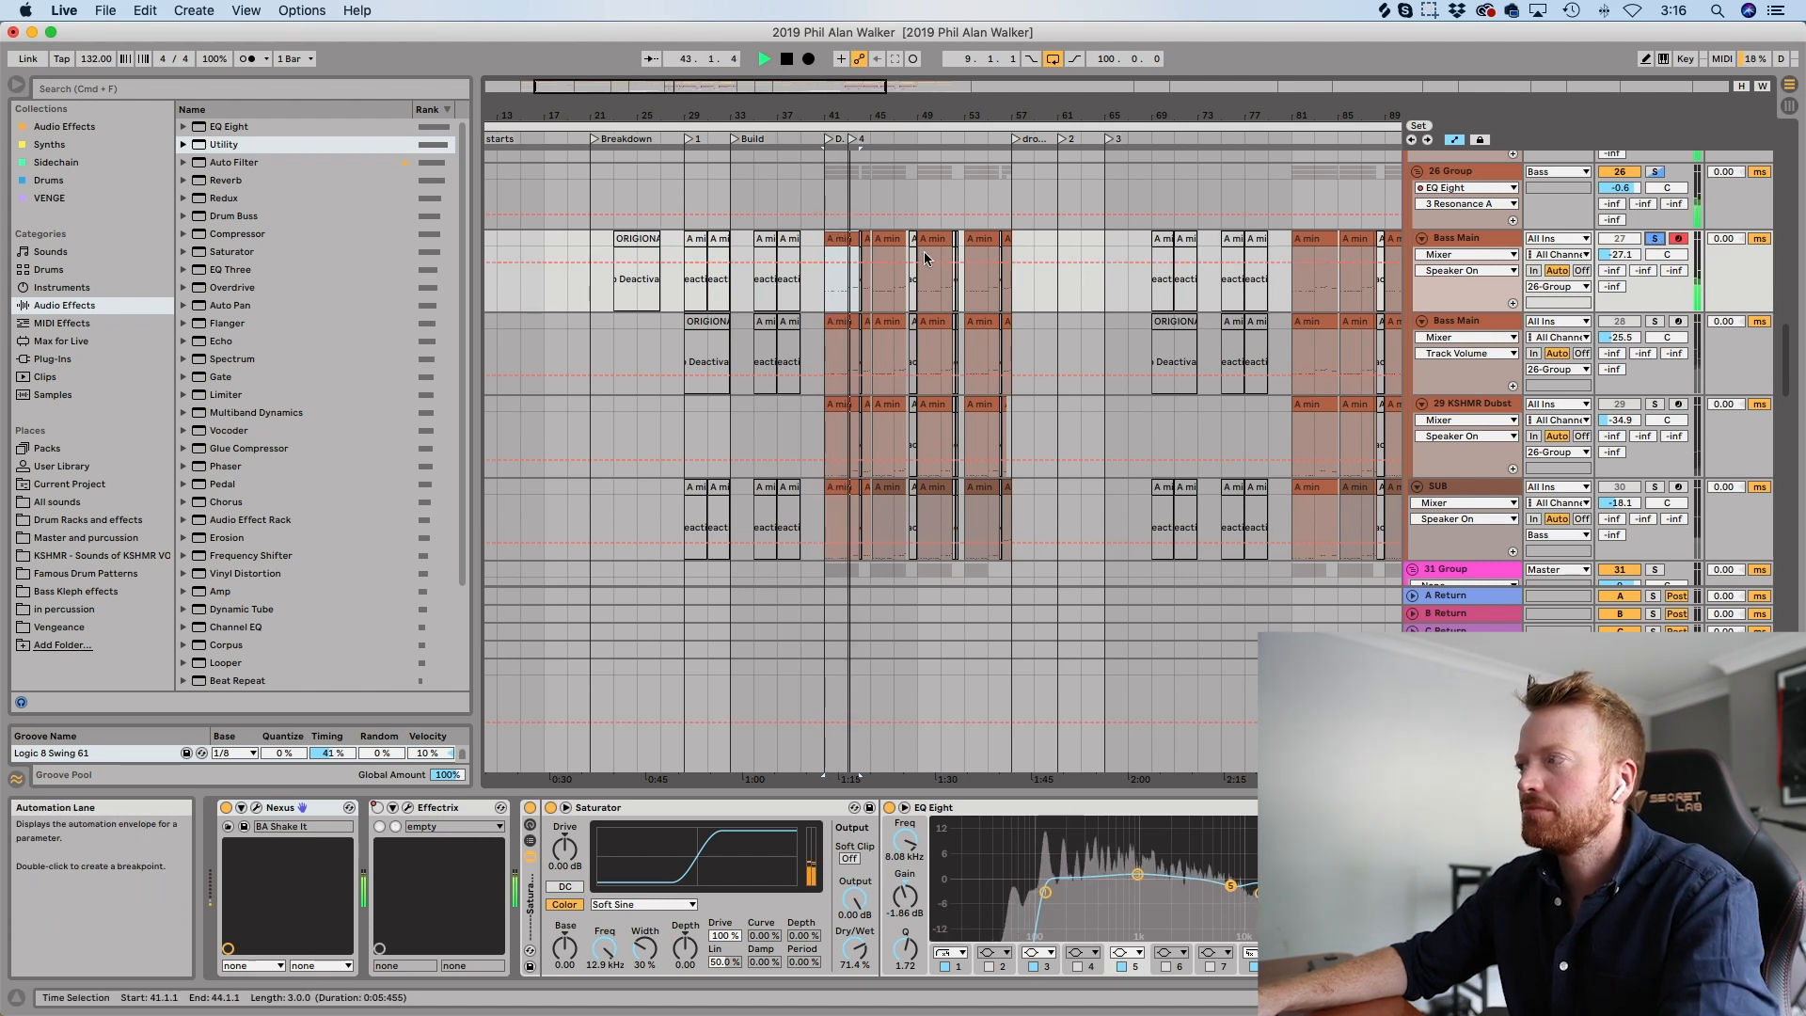
key(space)
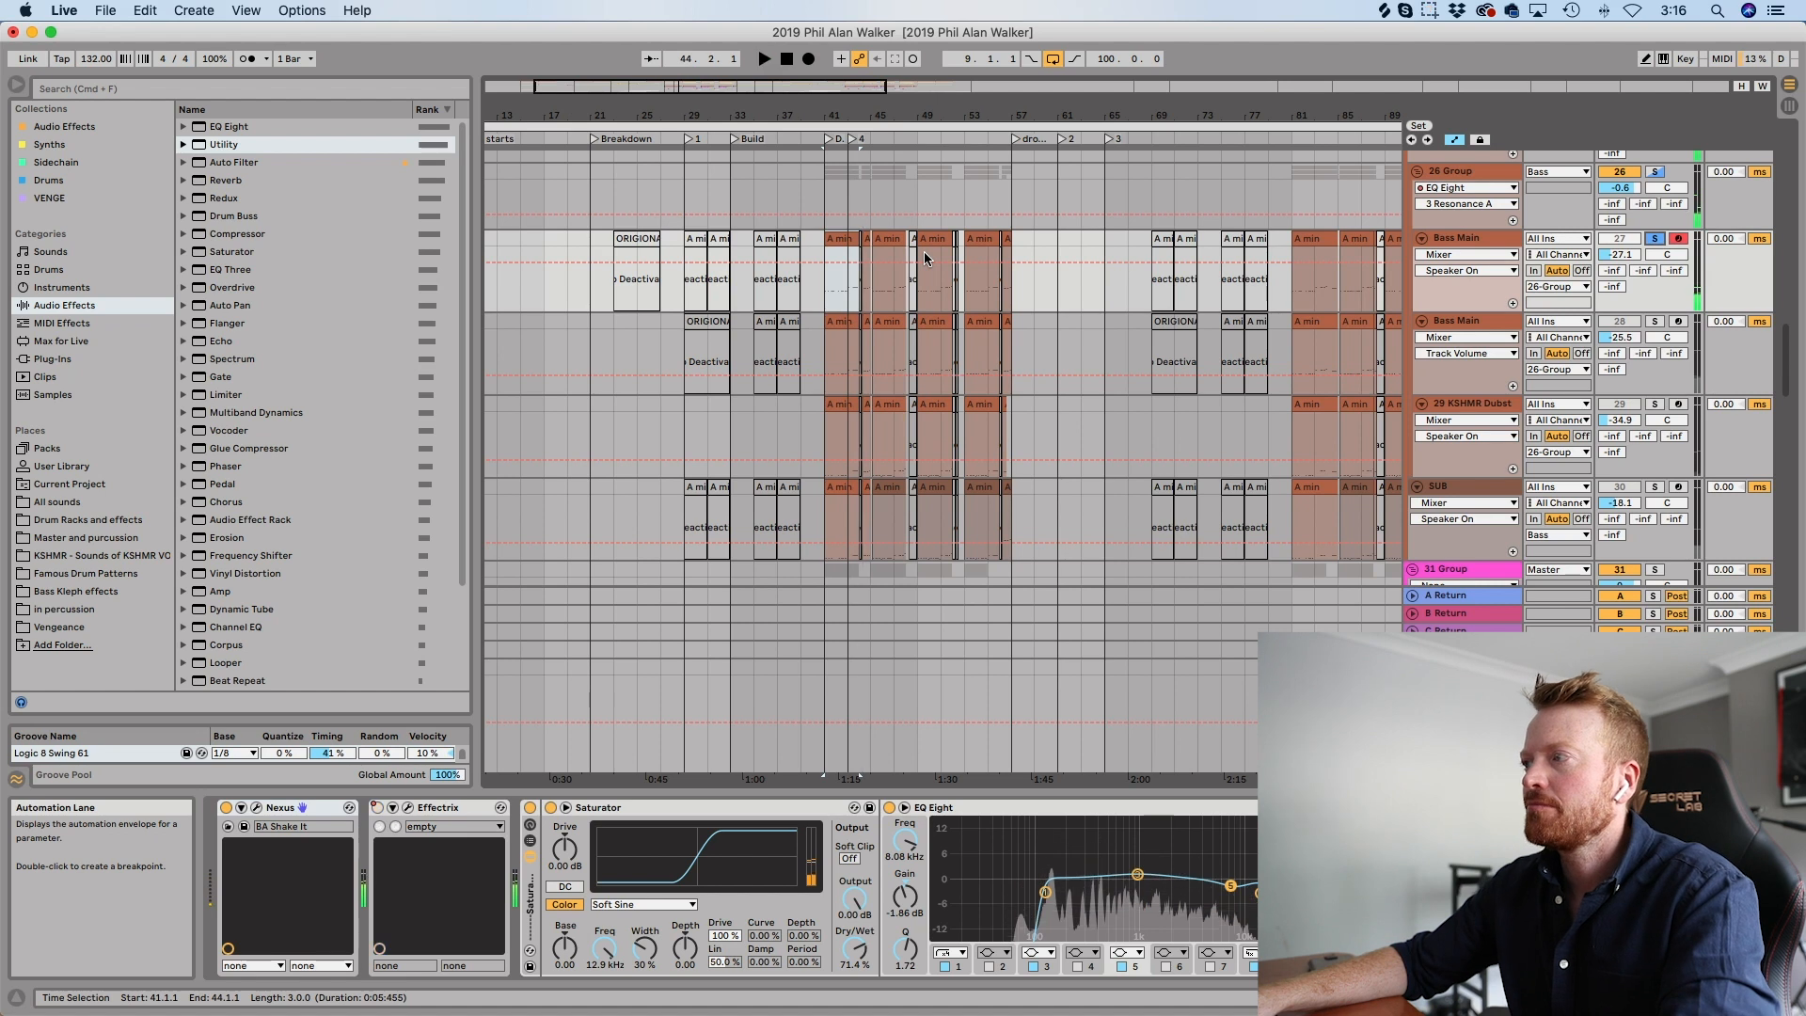
Open the Bass Main A min clip at bar 41 in the note editor and enlarge the editor.
double_click(835, 239)
drag(710, 771, 746, 371)
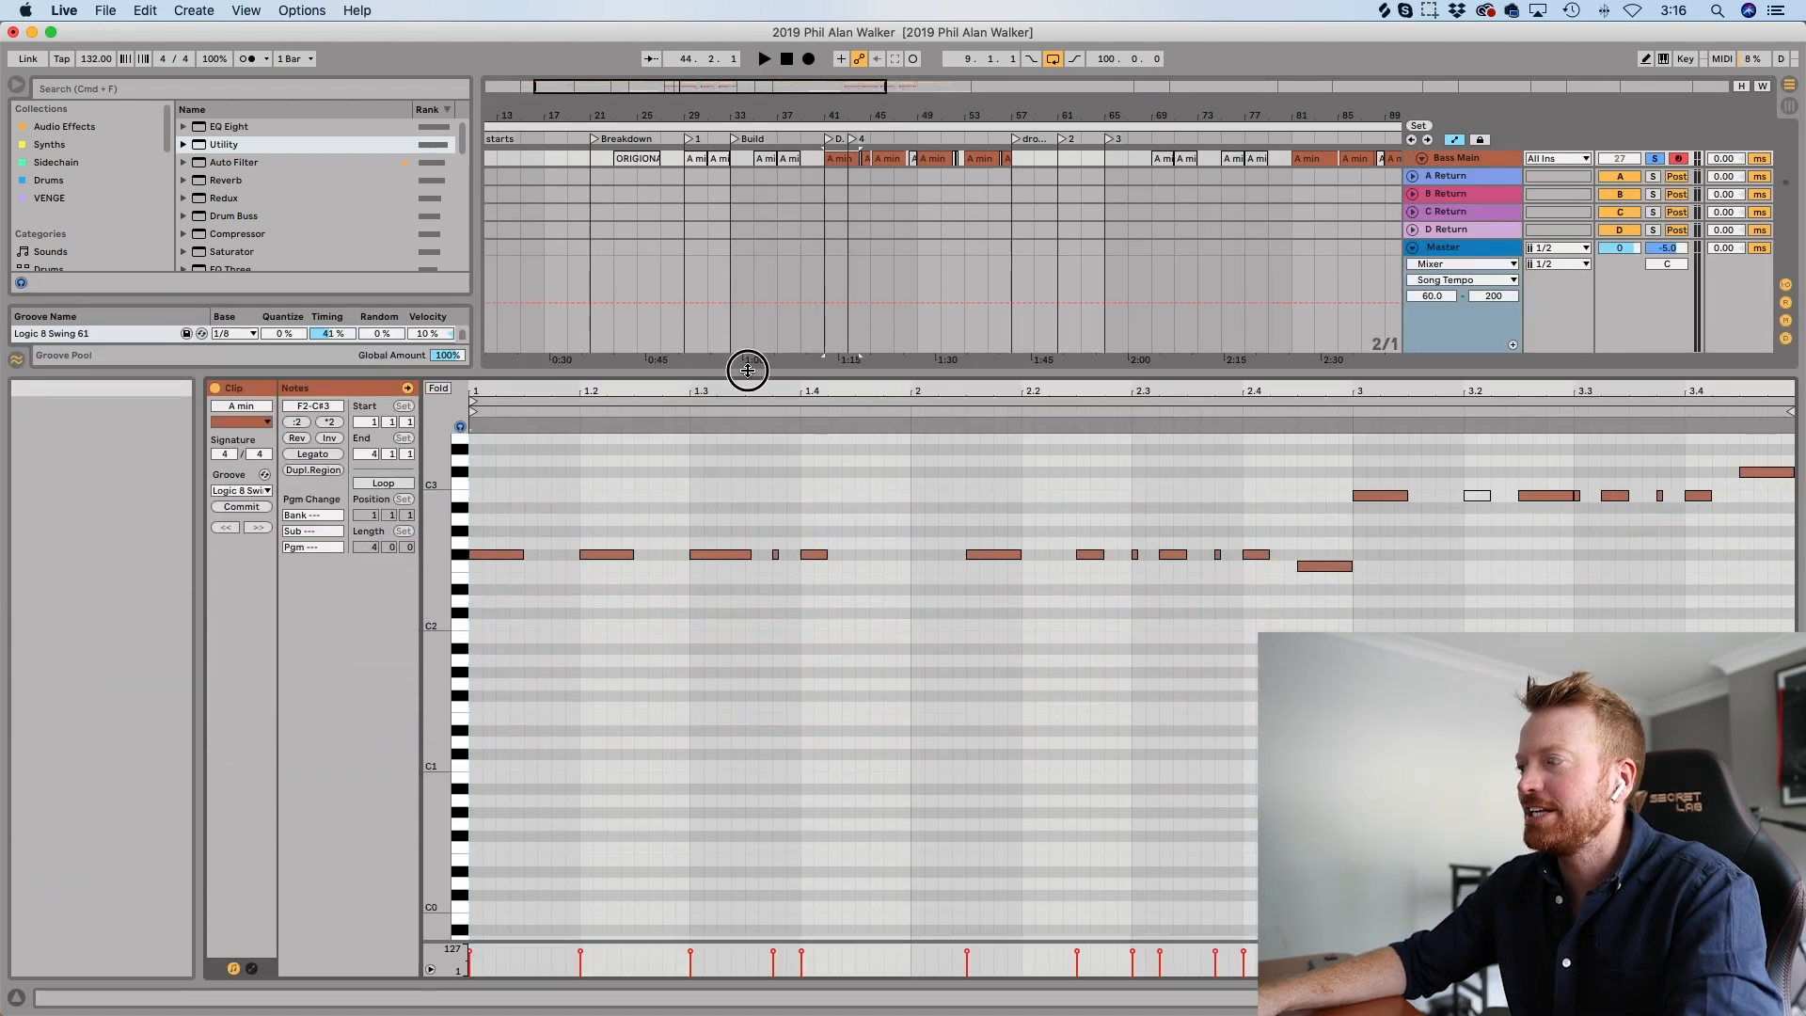
Draw a short D#2 note at the start of the A min bass clip and remove it again.
scroll(777, 556, up, 3)
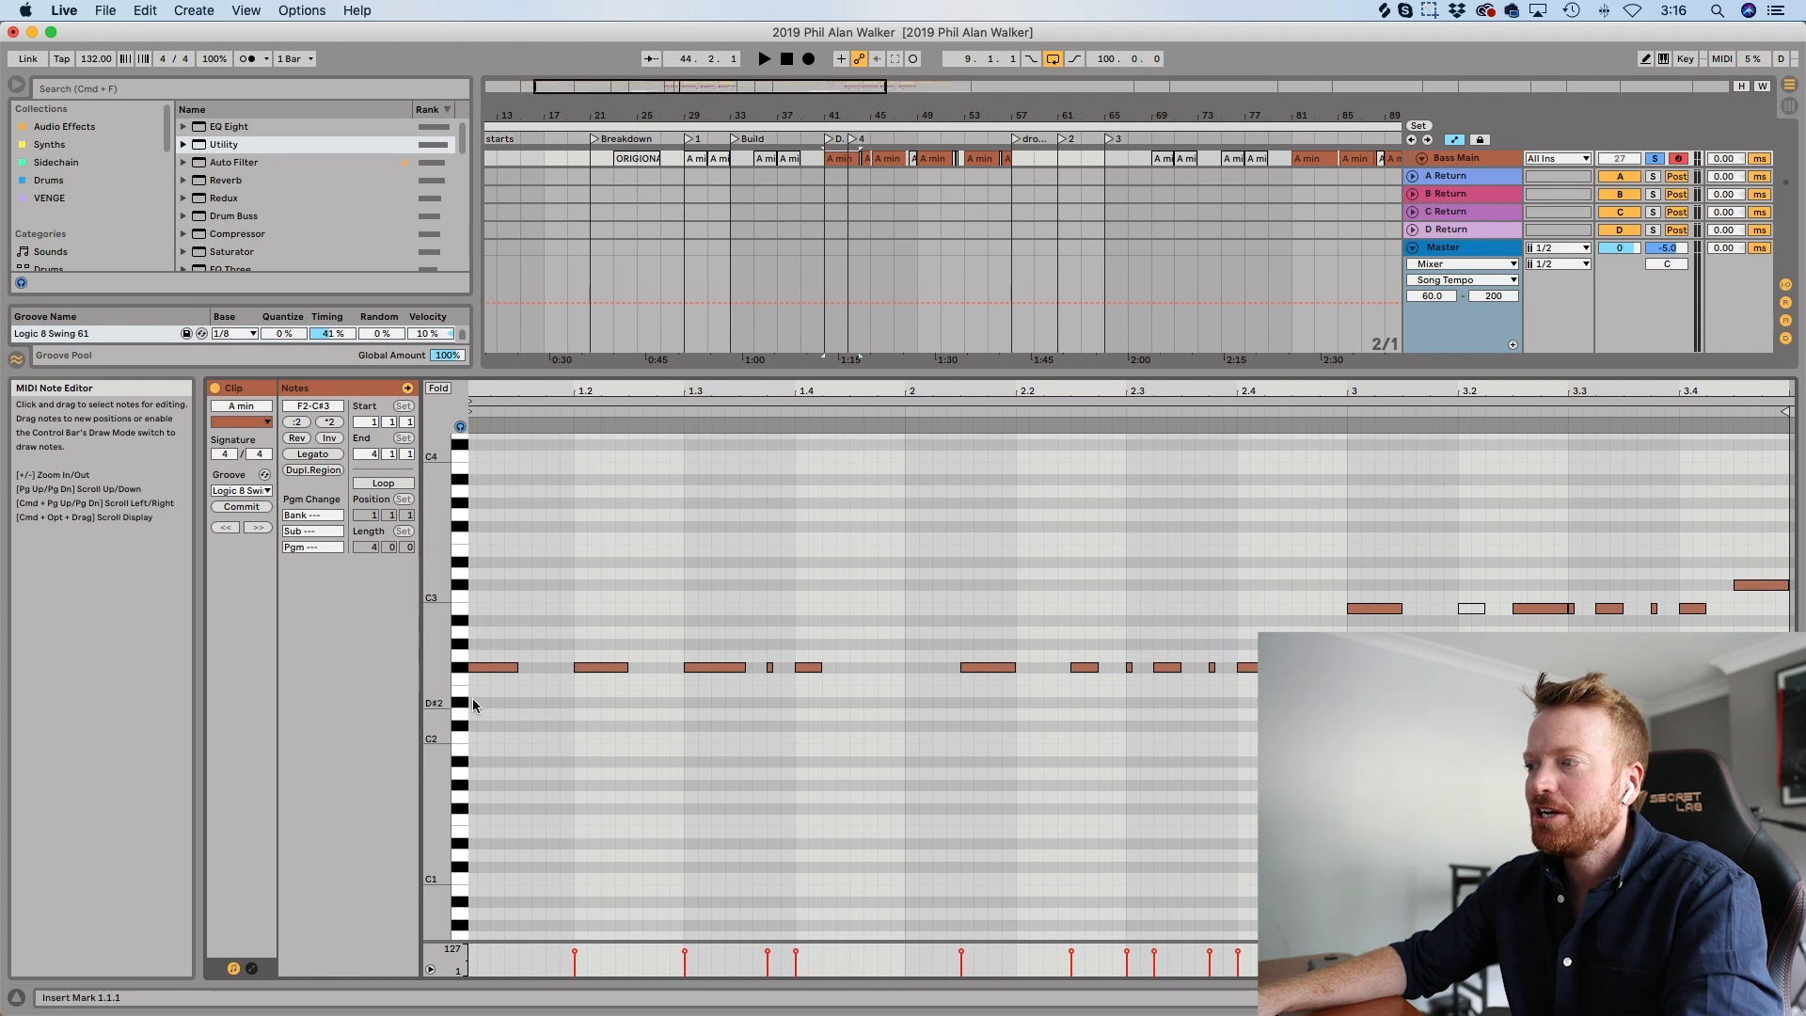
drag(473, 703, 516, 703)
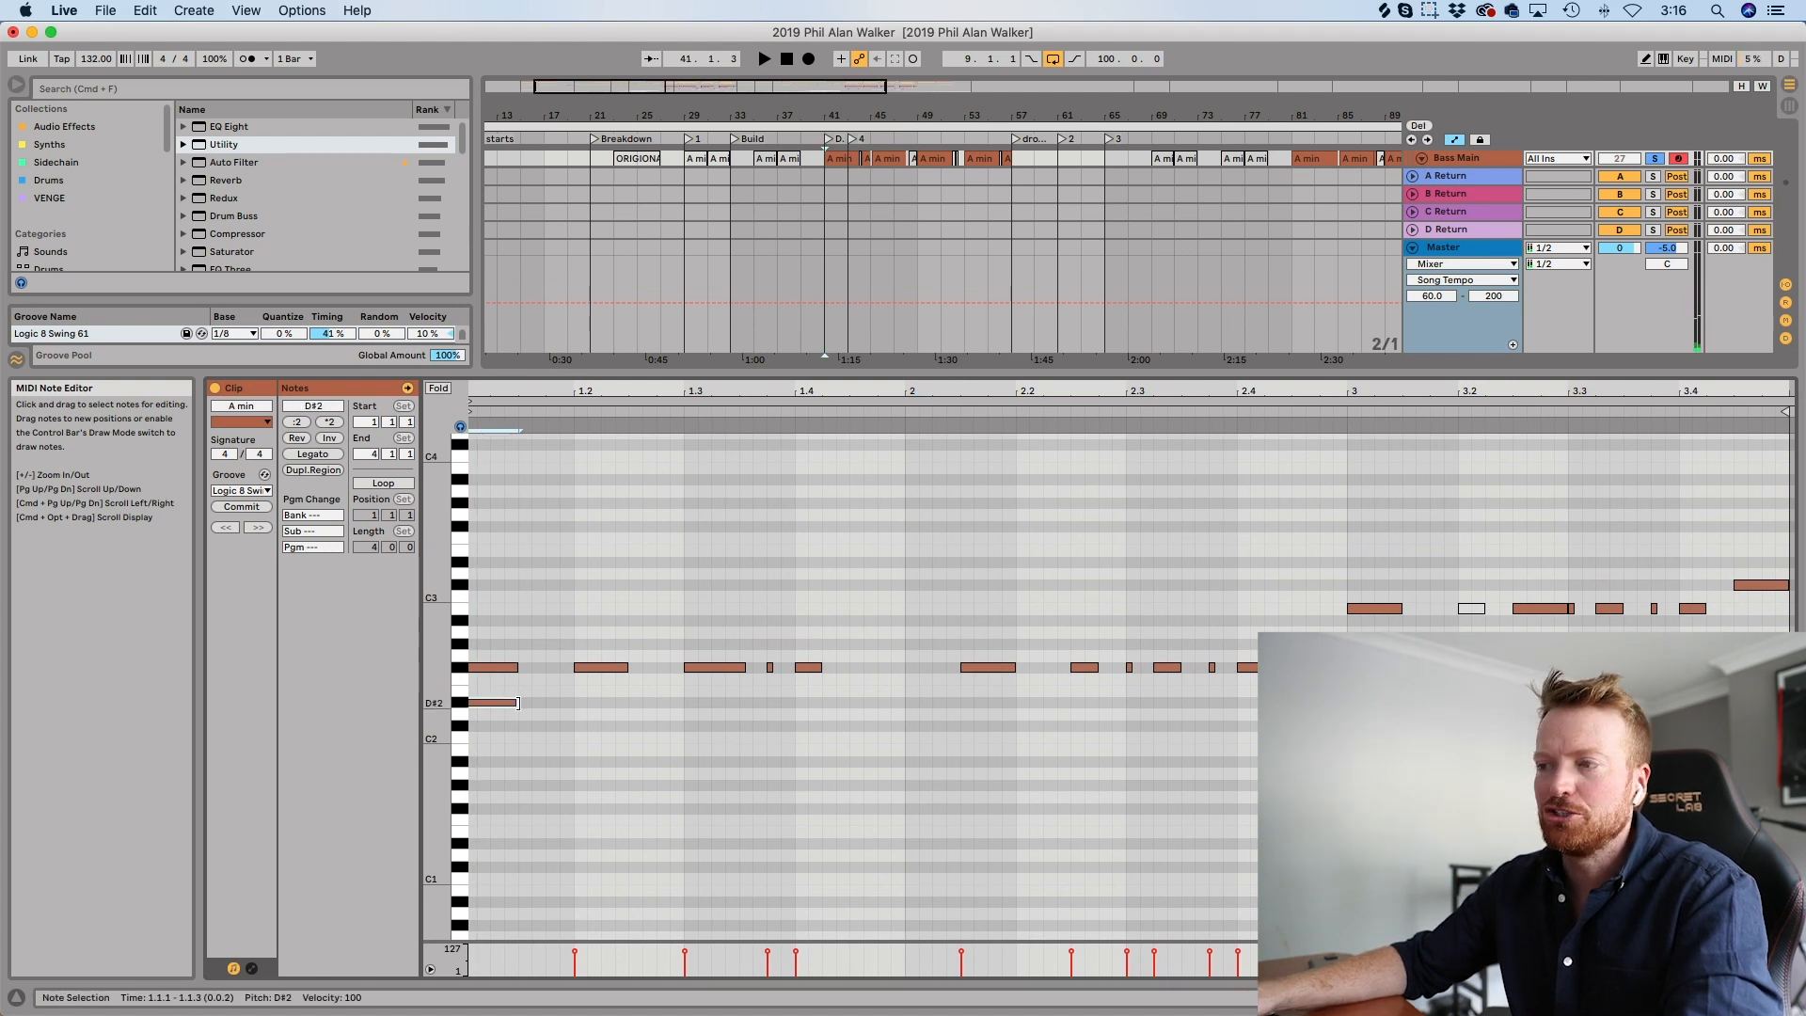
click(506, 702)
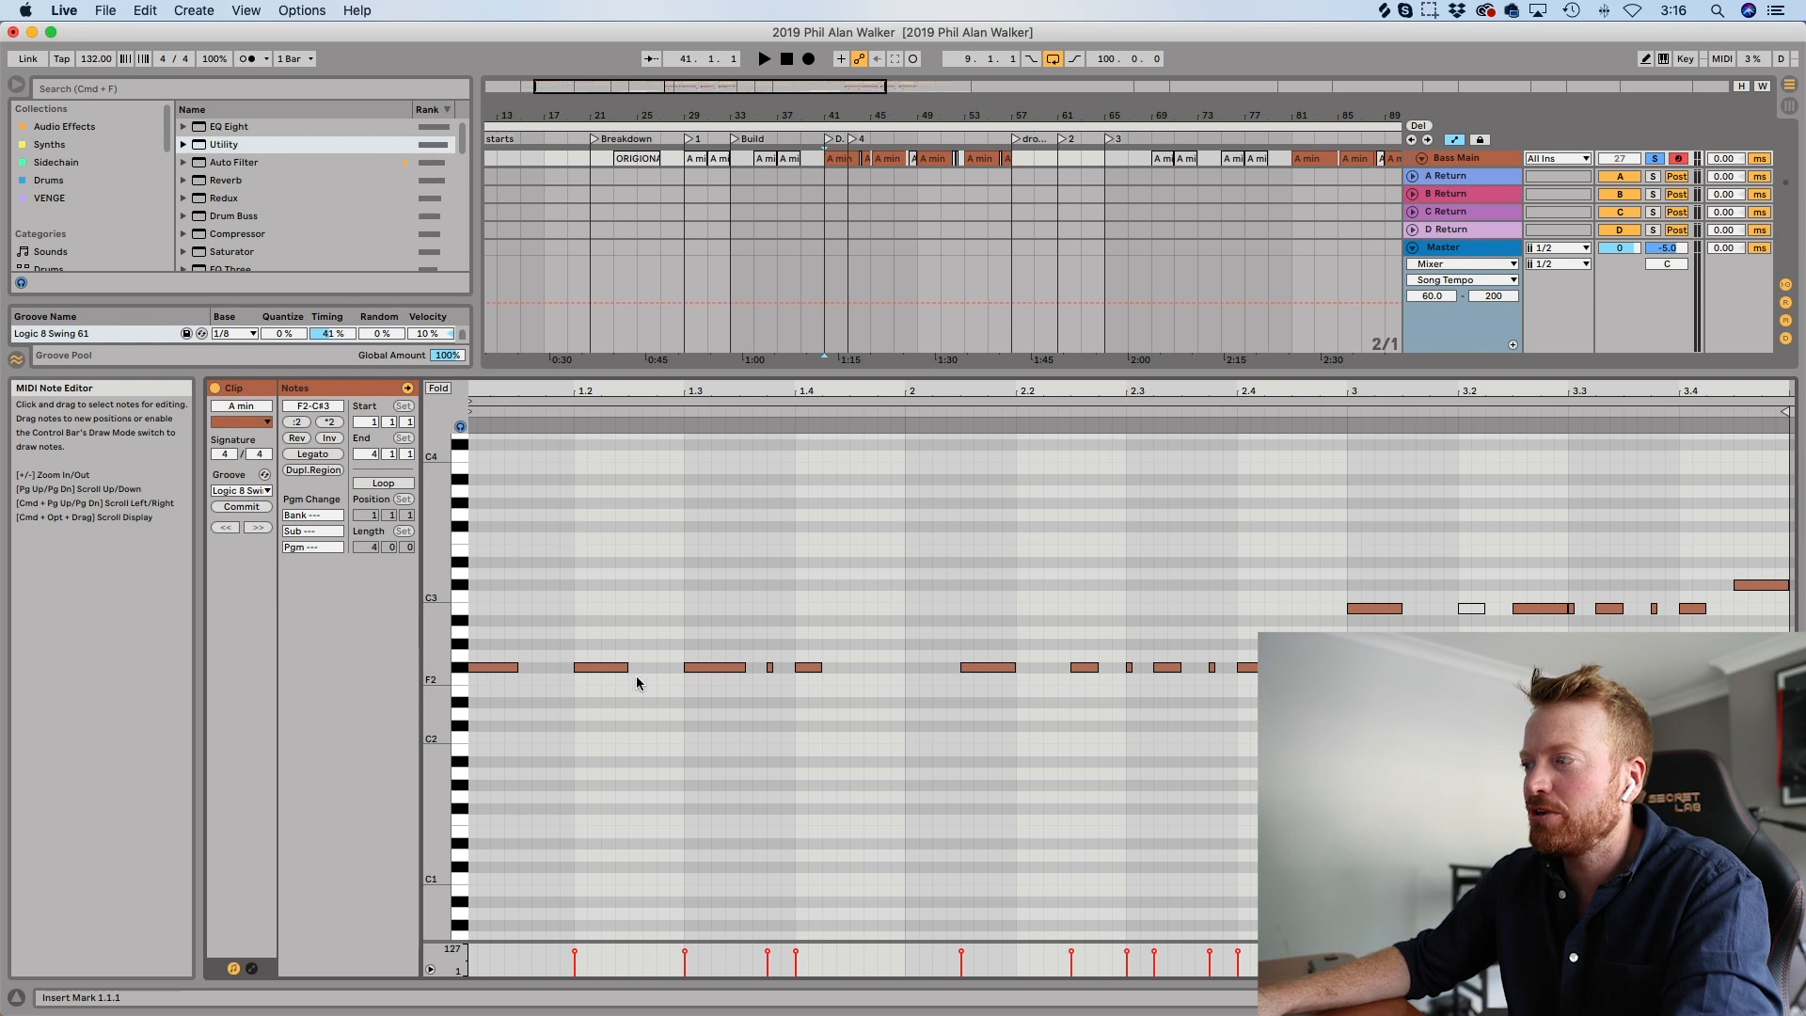
Shrink the note editor, turn off the Bass Main solo and play the bass with the drums from bar 41.
drag(804, 381, 803, 488)
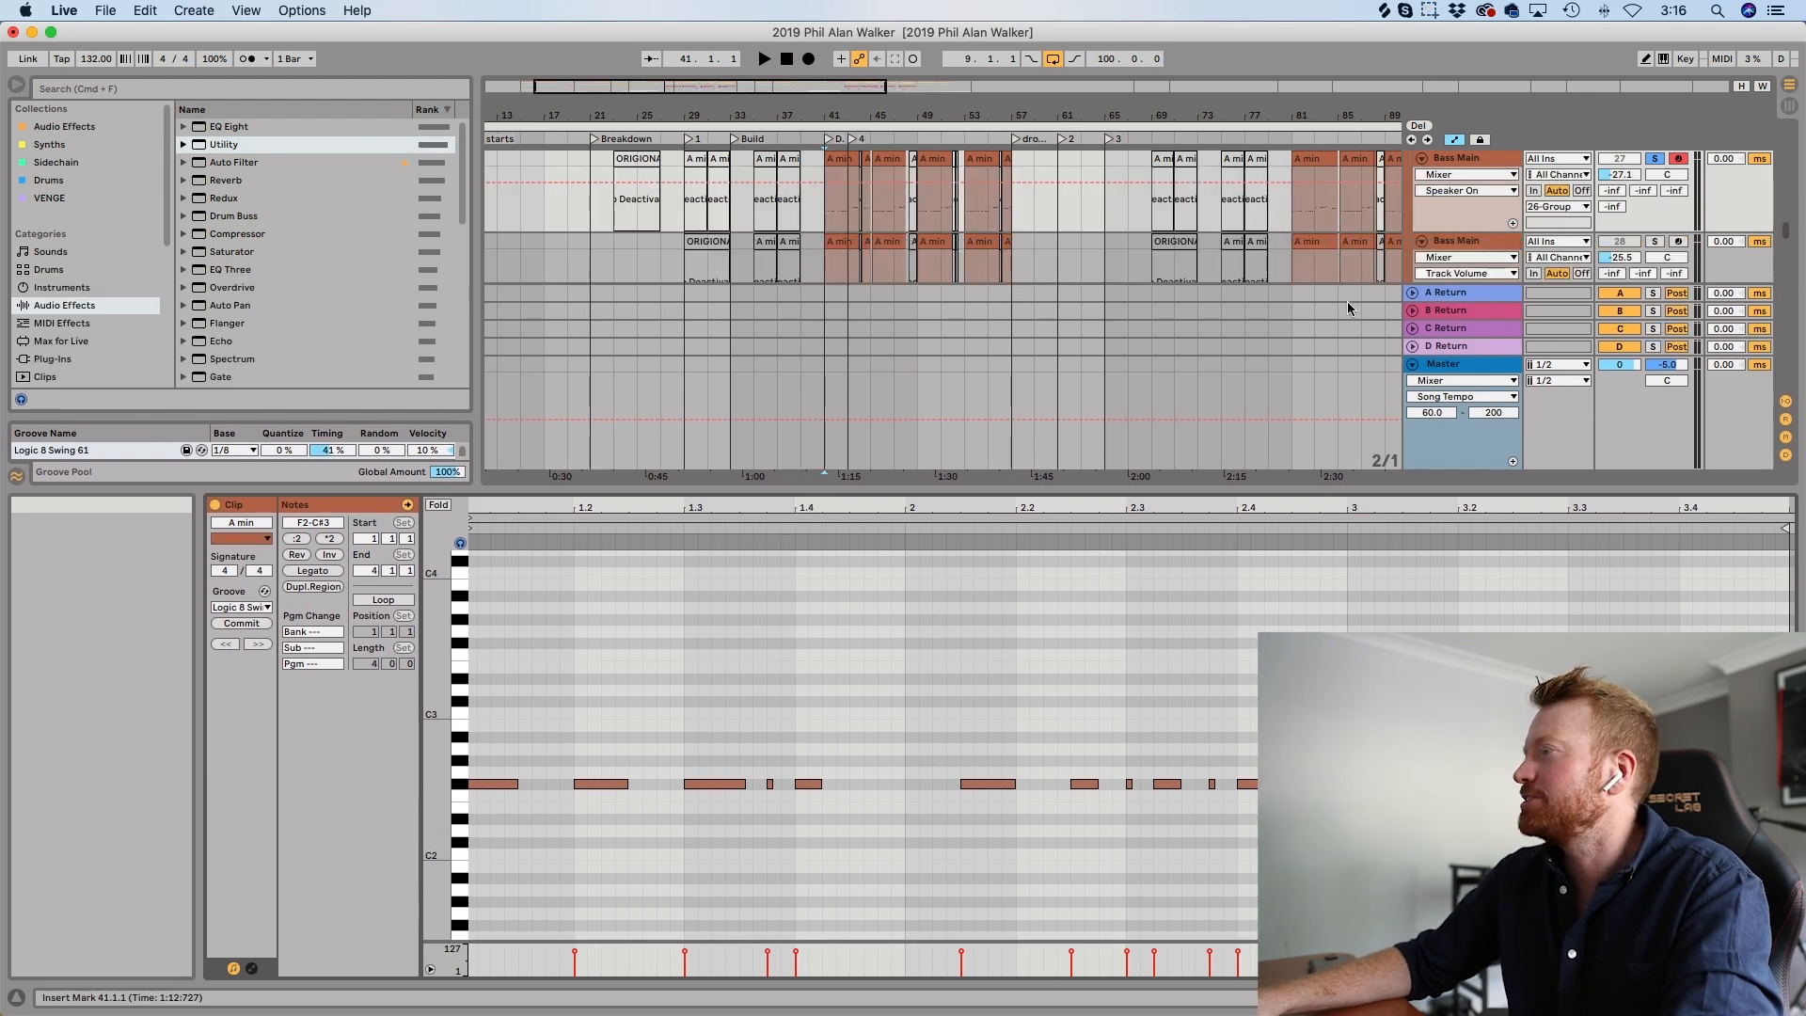
key(space)
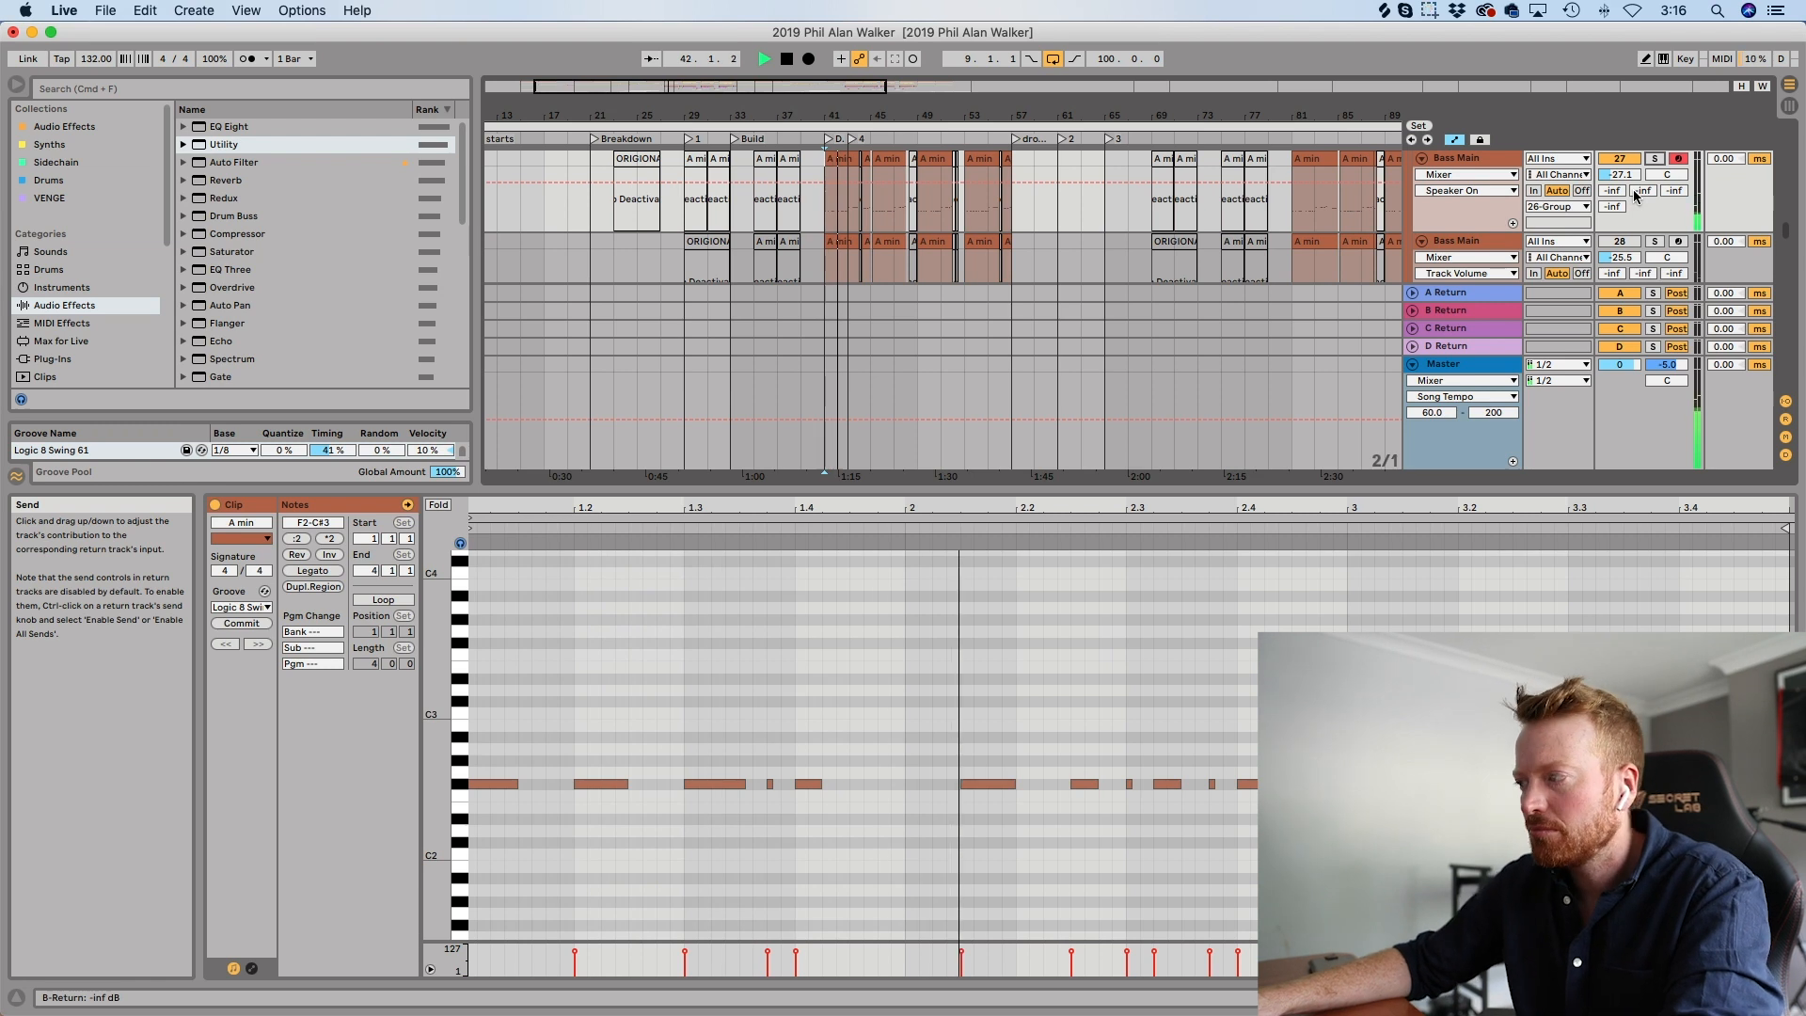
key(space)
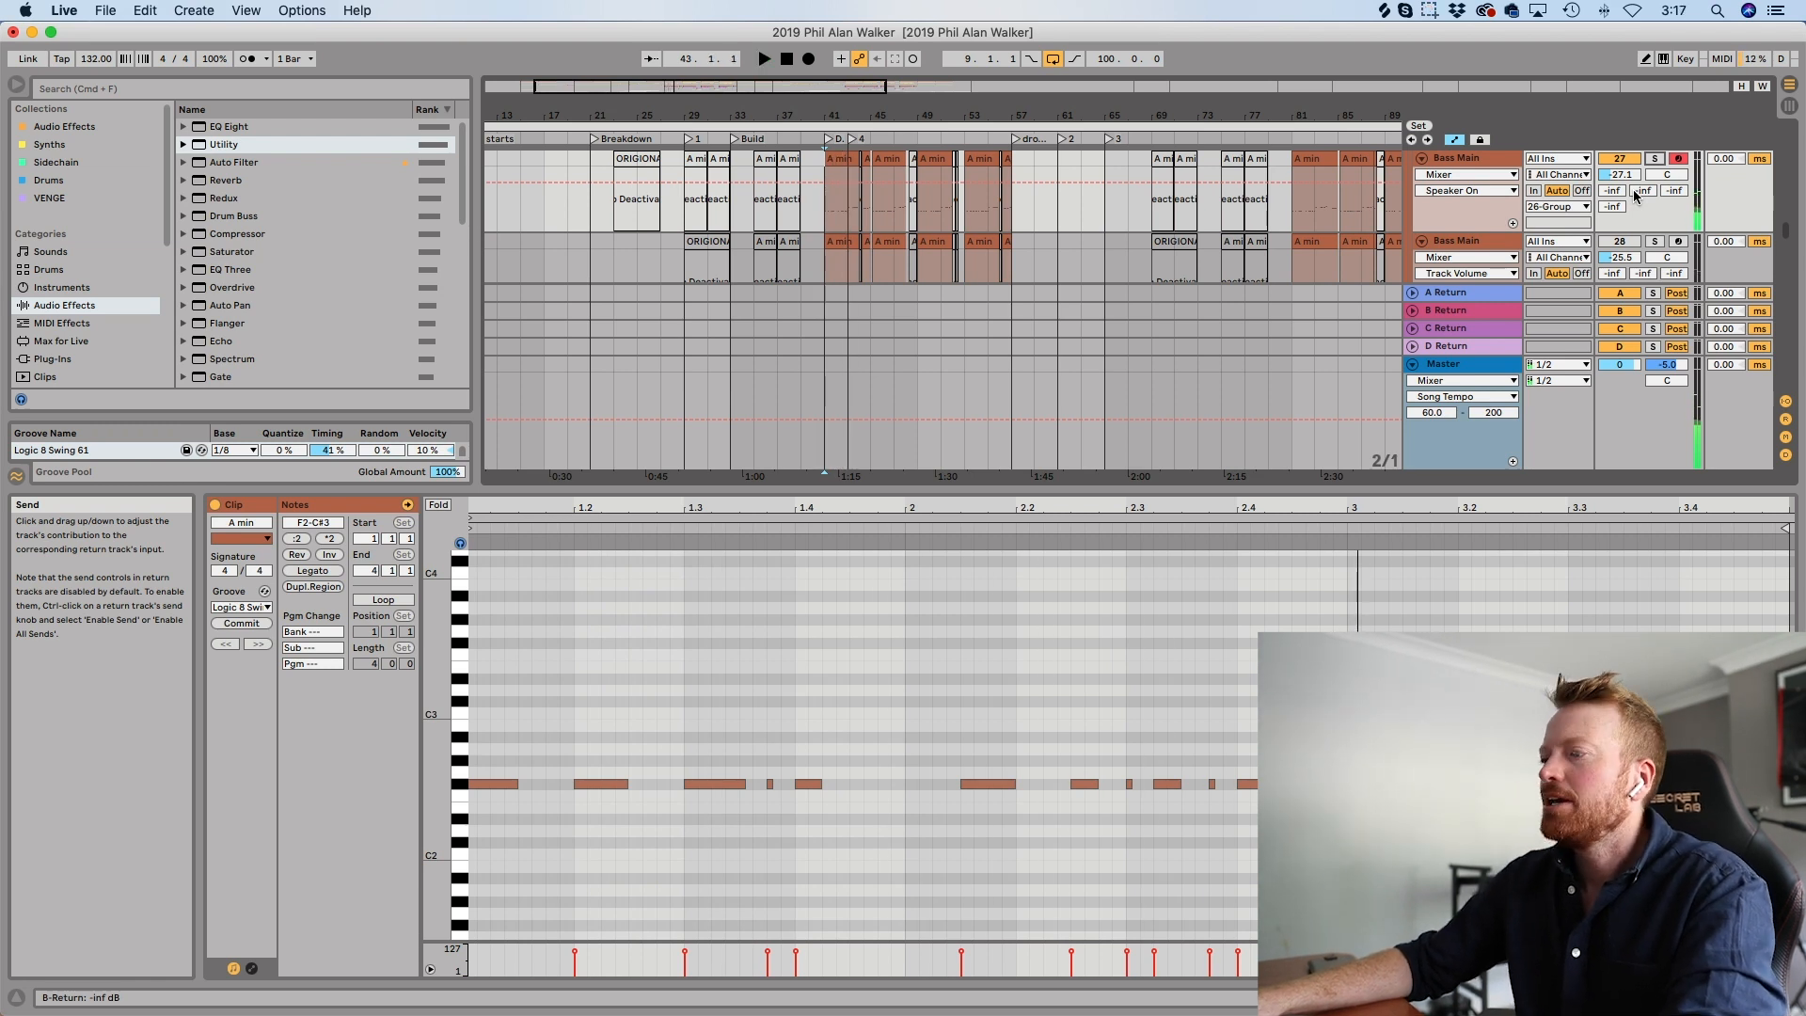
Show the A min bass clip's MIDI Ctrl Pitch Bend envelope and play the drop from bar 41.
click(255, 969)
click(471, 539)
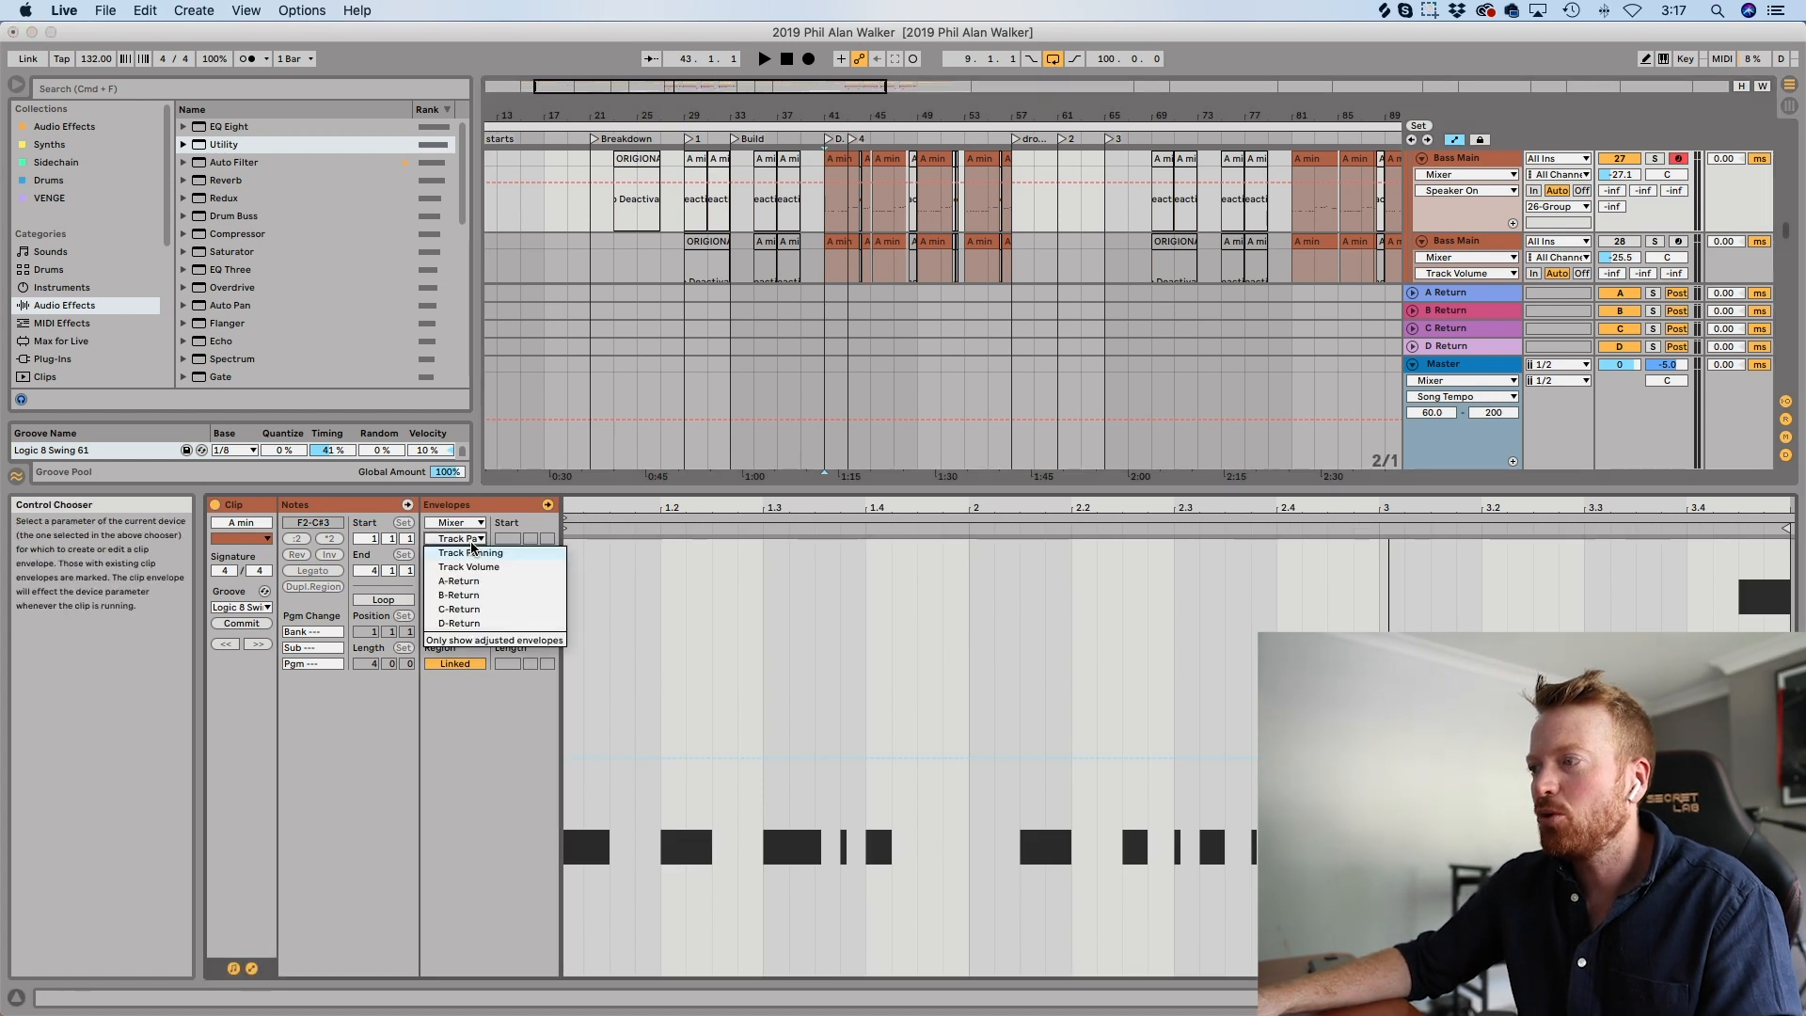
click(466, 524)
click(465, 524)
click(463, 536)
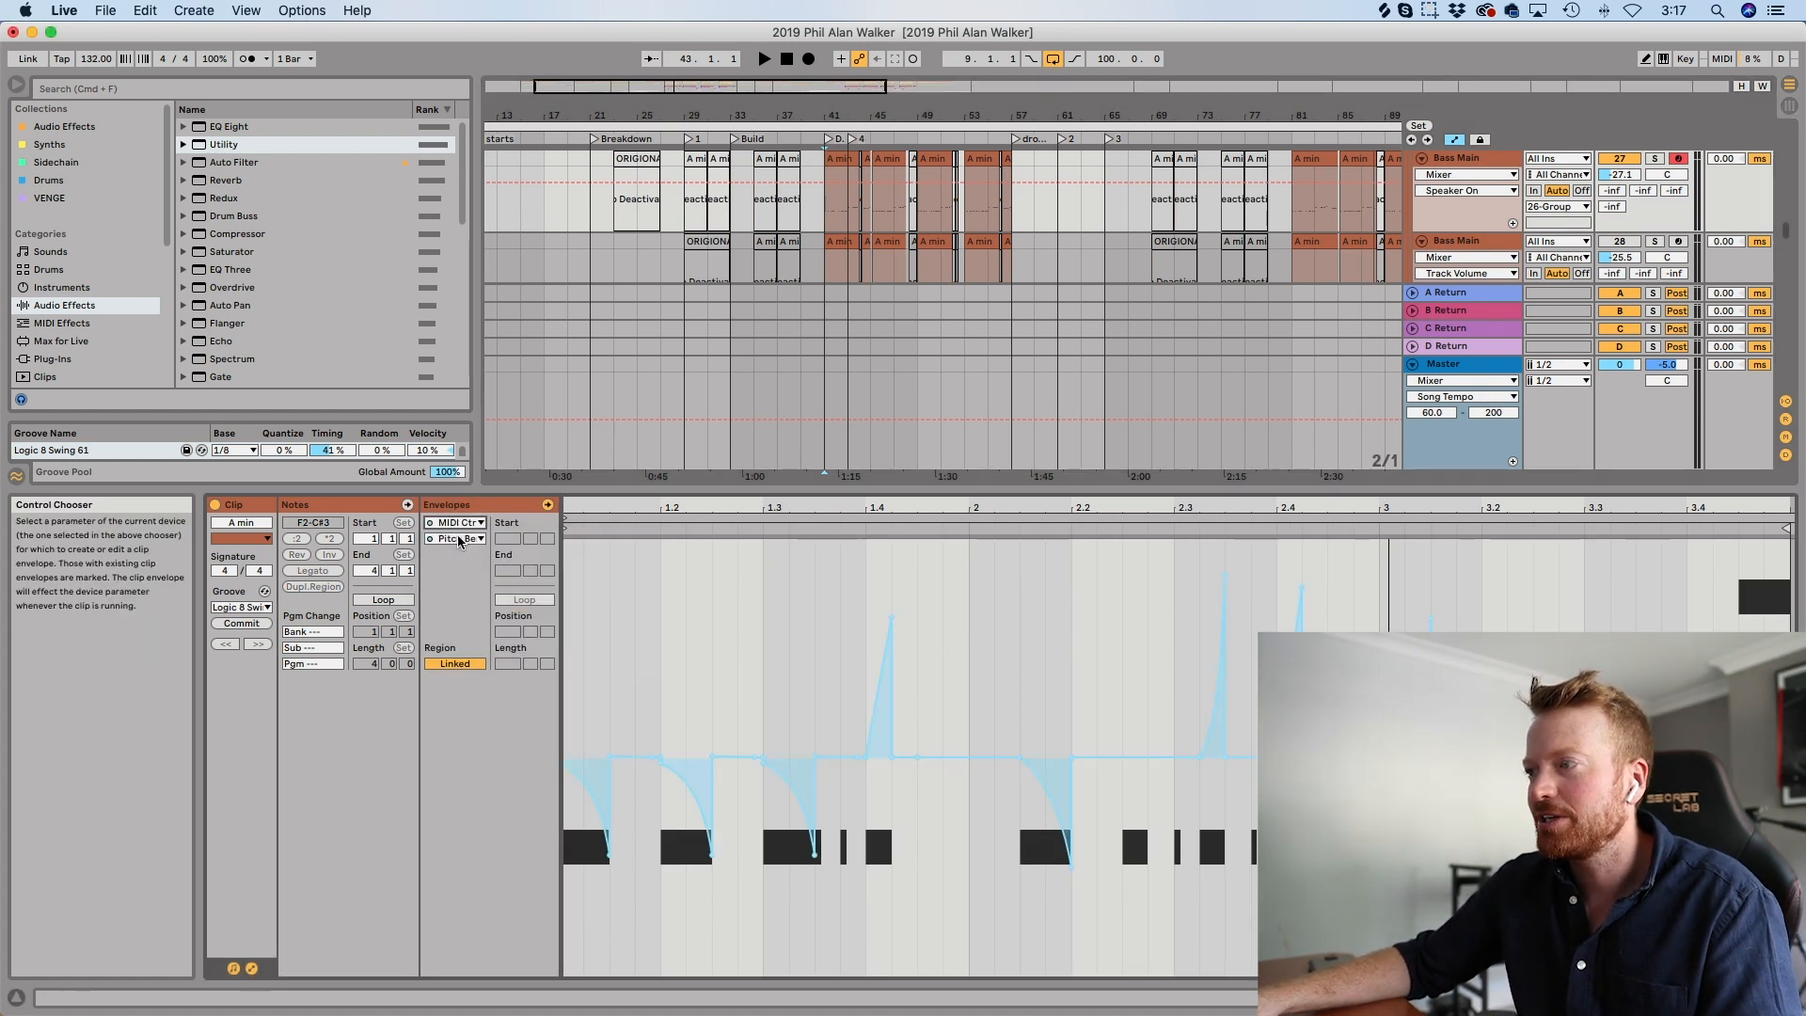
click(454, 538)
click(459, 749)
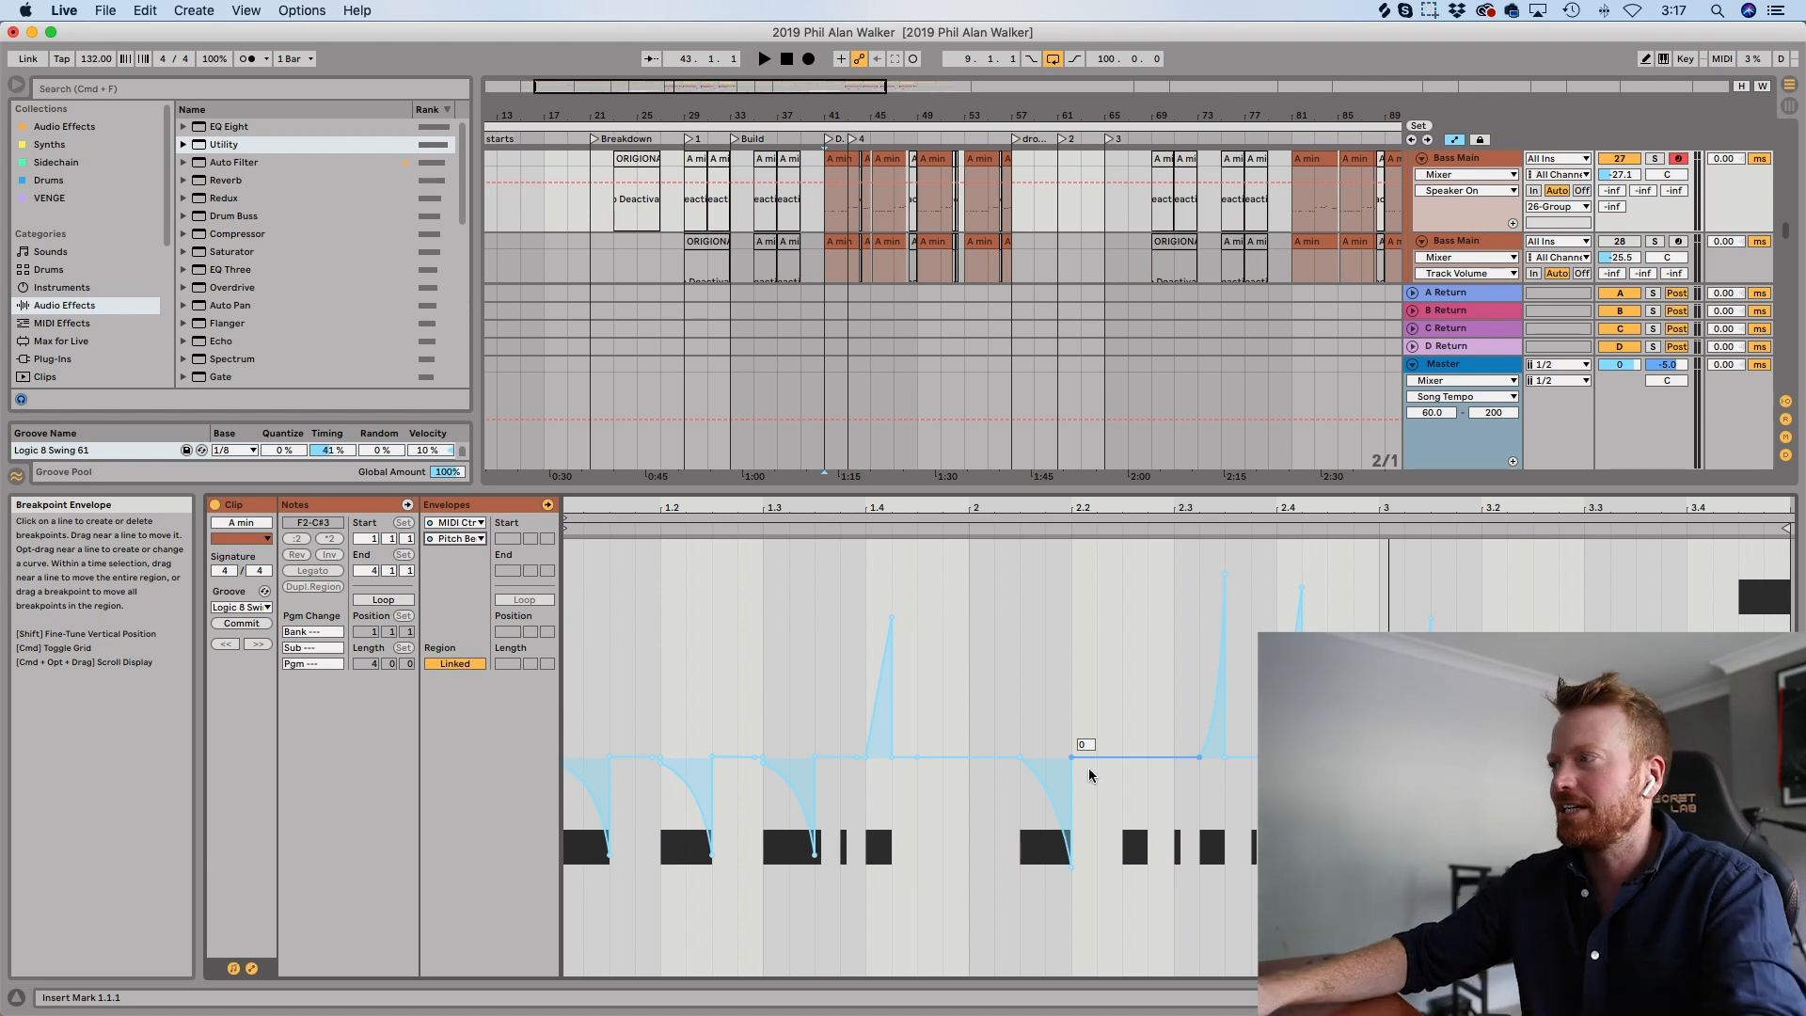
key(space)
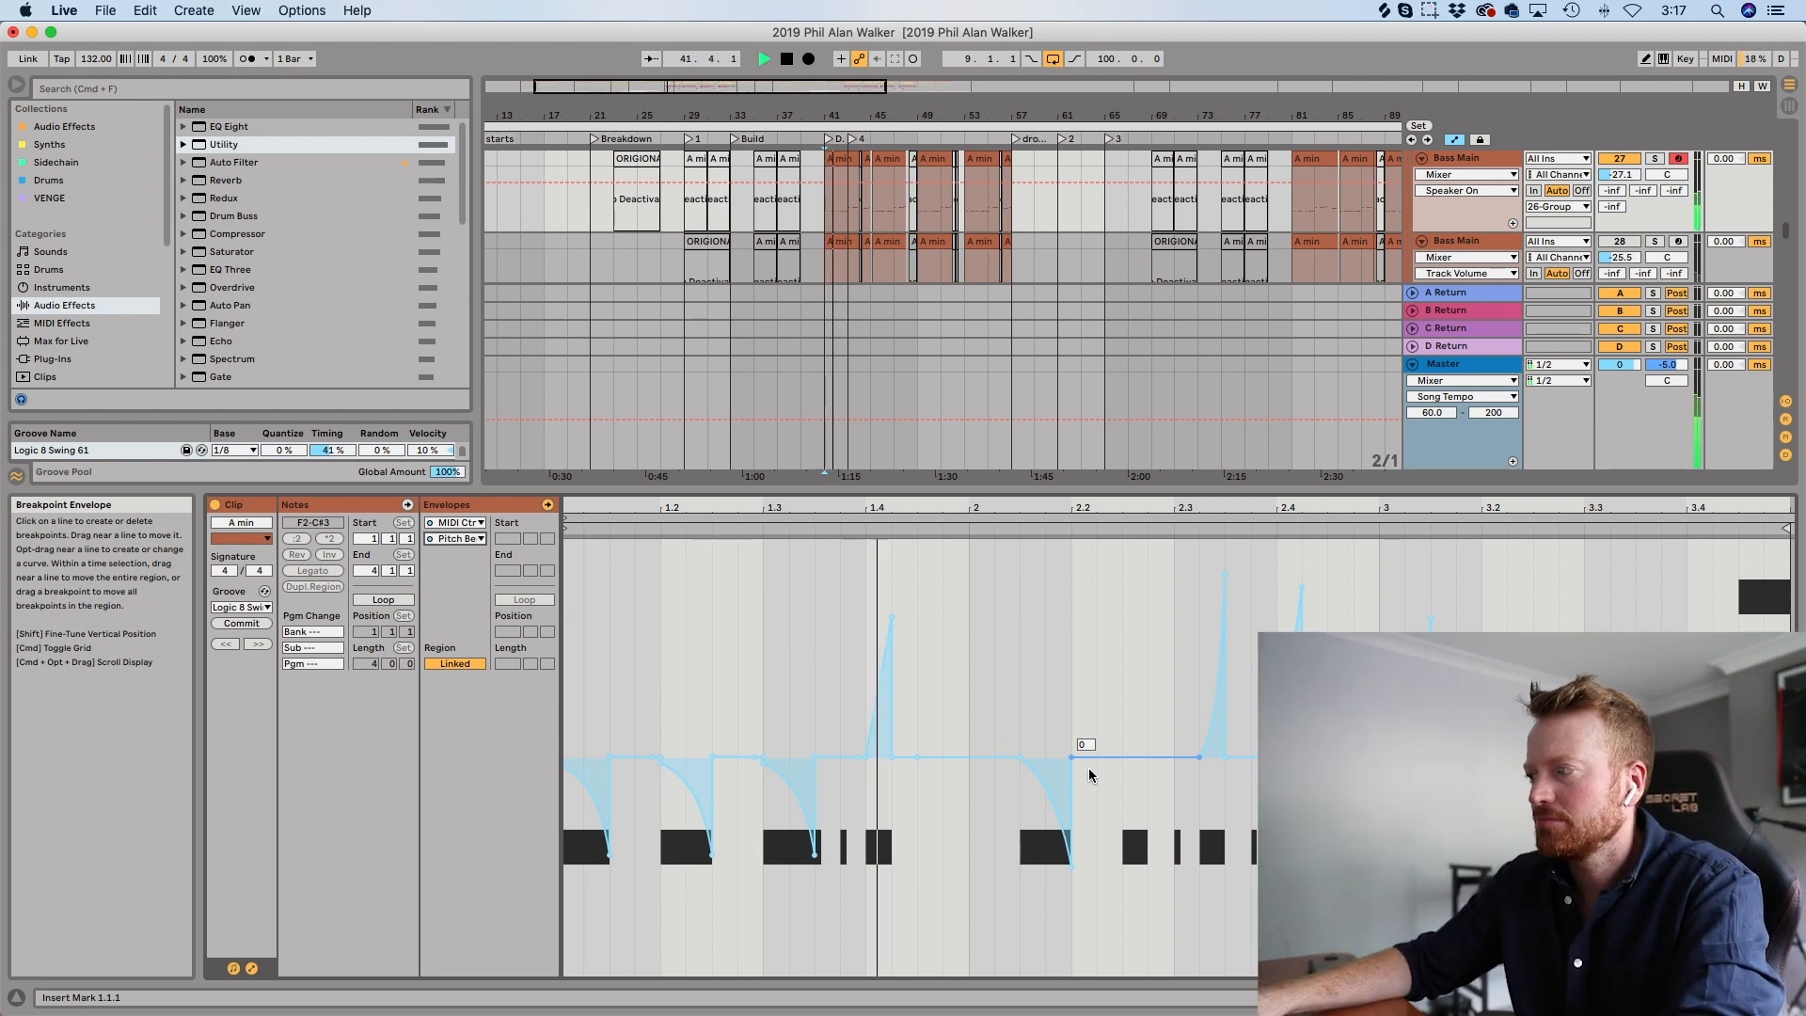
Shrink the clip editor, solo the second Bass Main track (28) and play it from bar 41.
key(space)
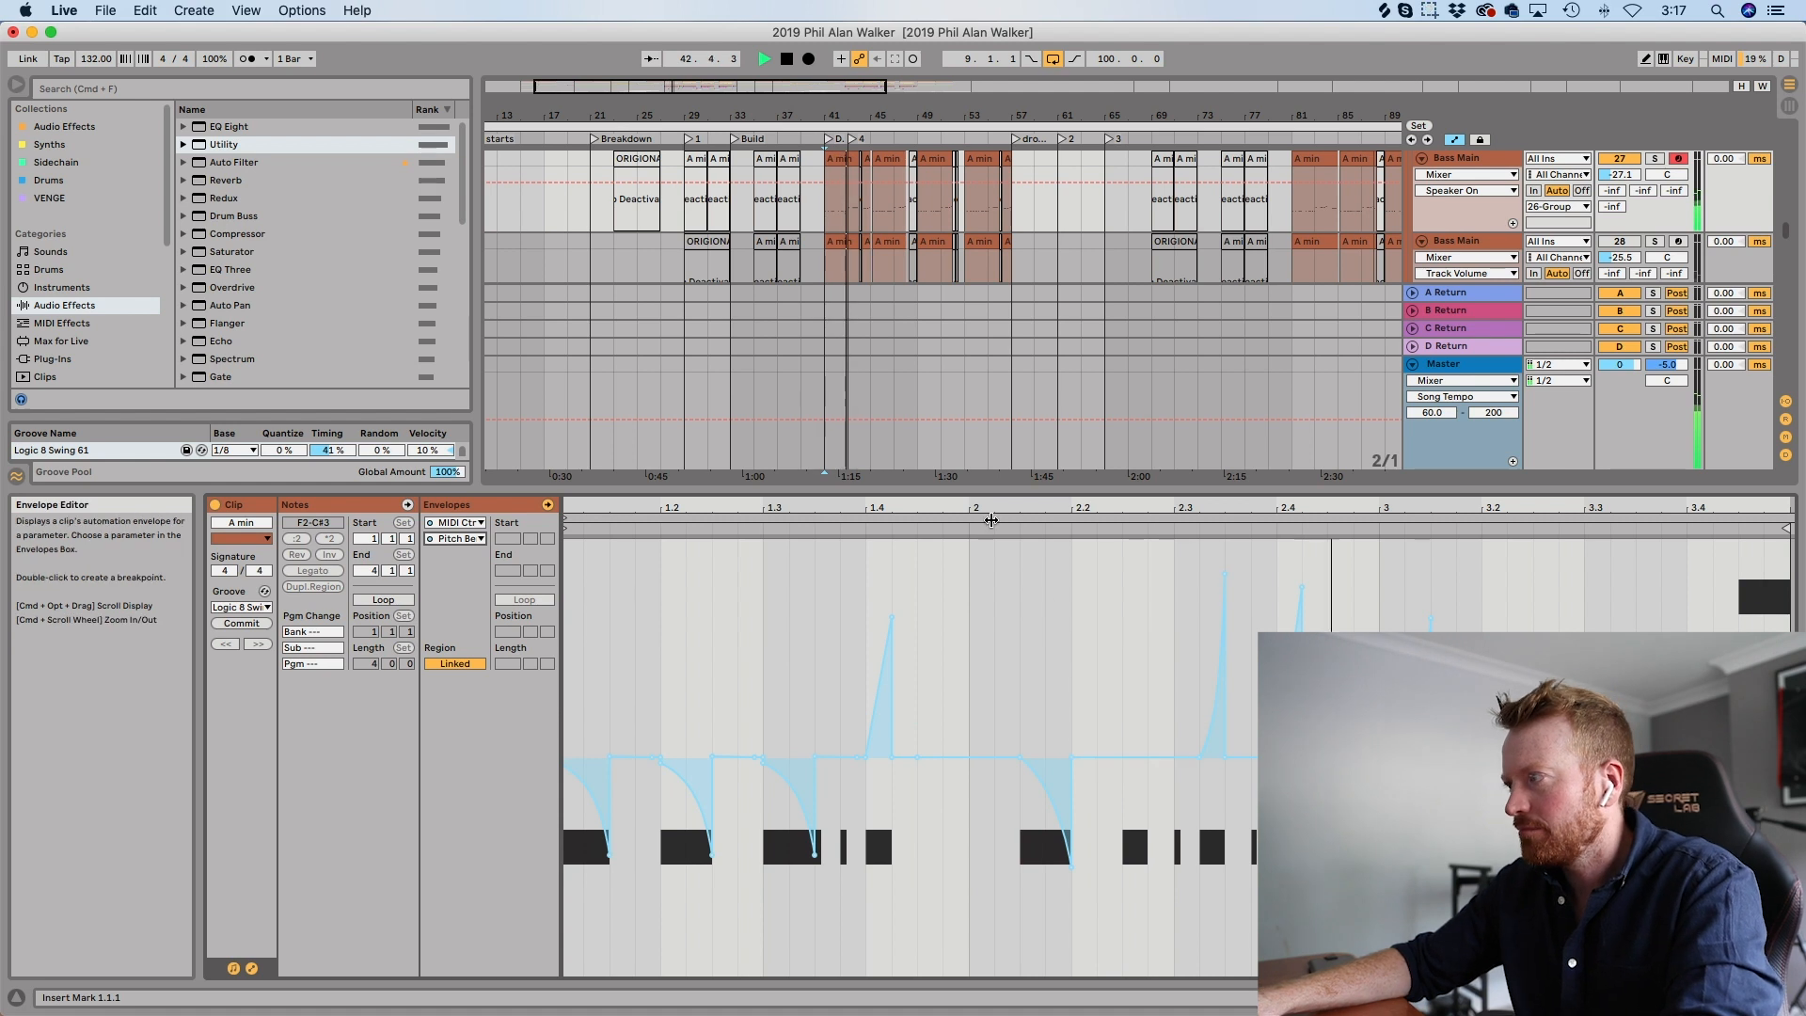
drag(973, 496, 974, 813)
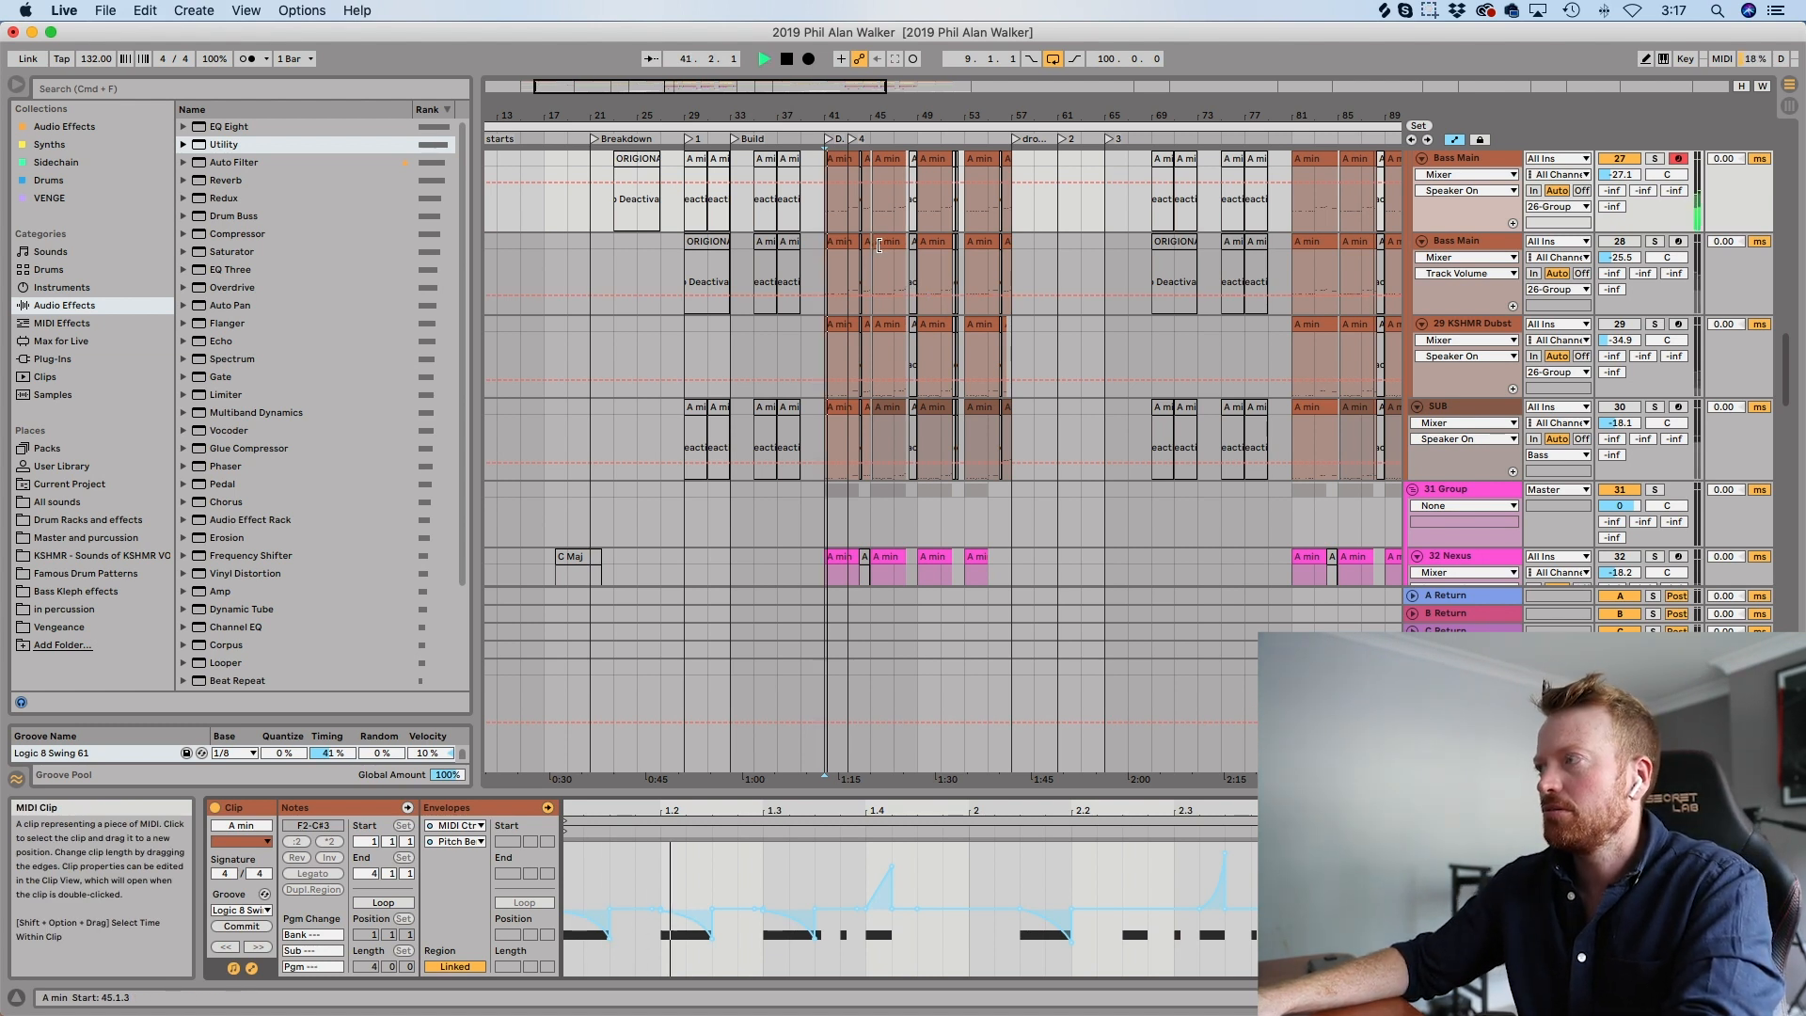
key(space)
click(1655, 241)
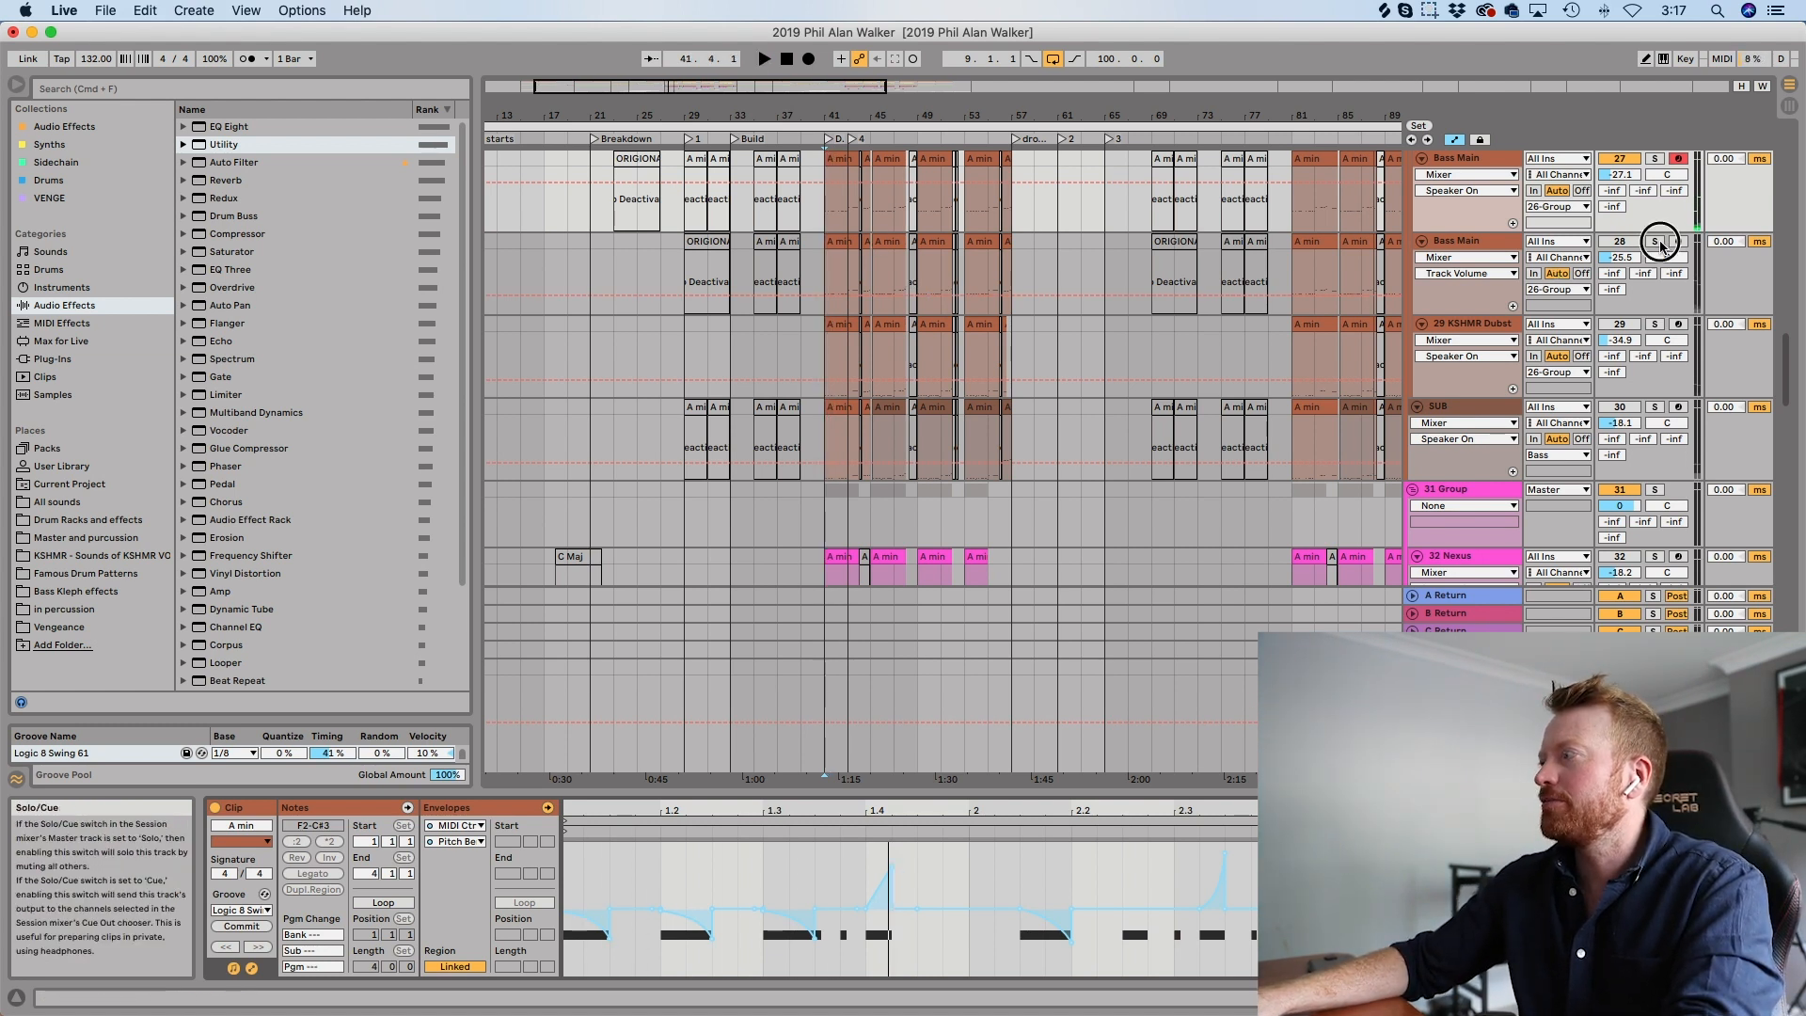
key(space)
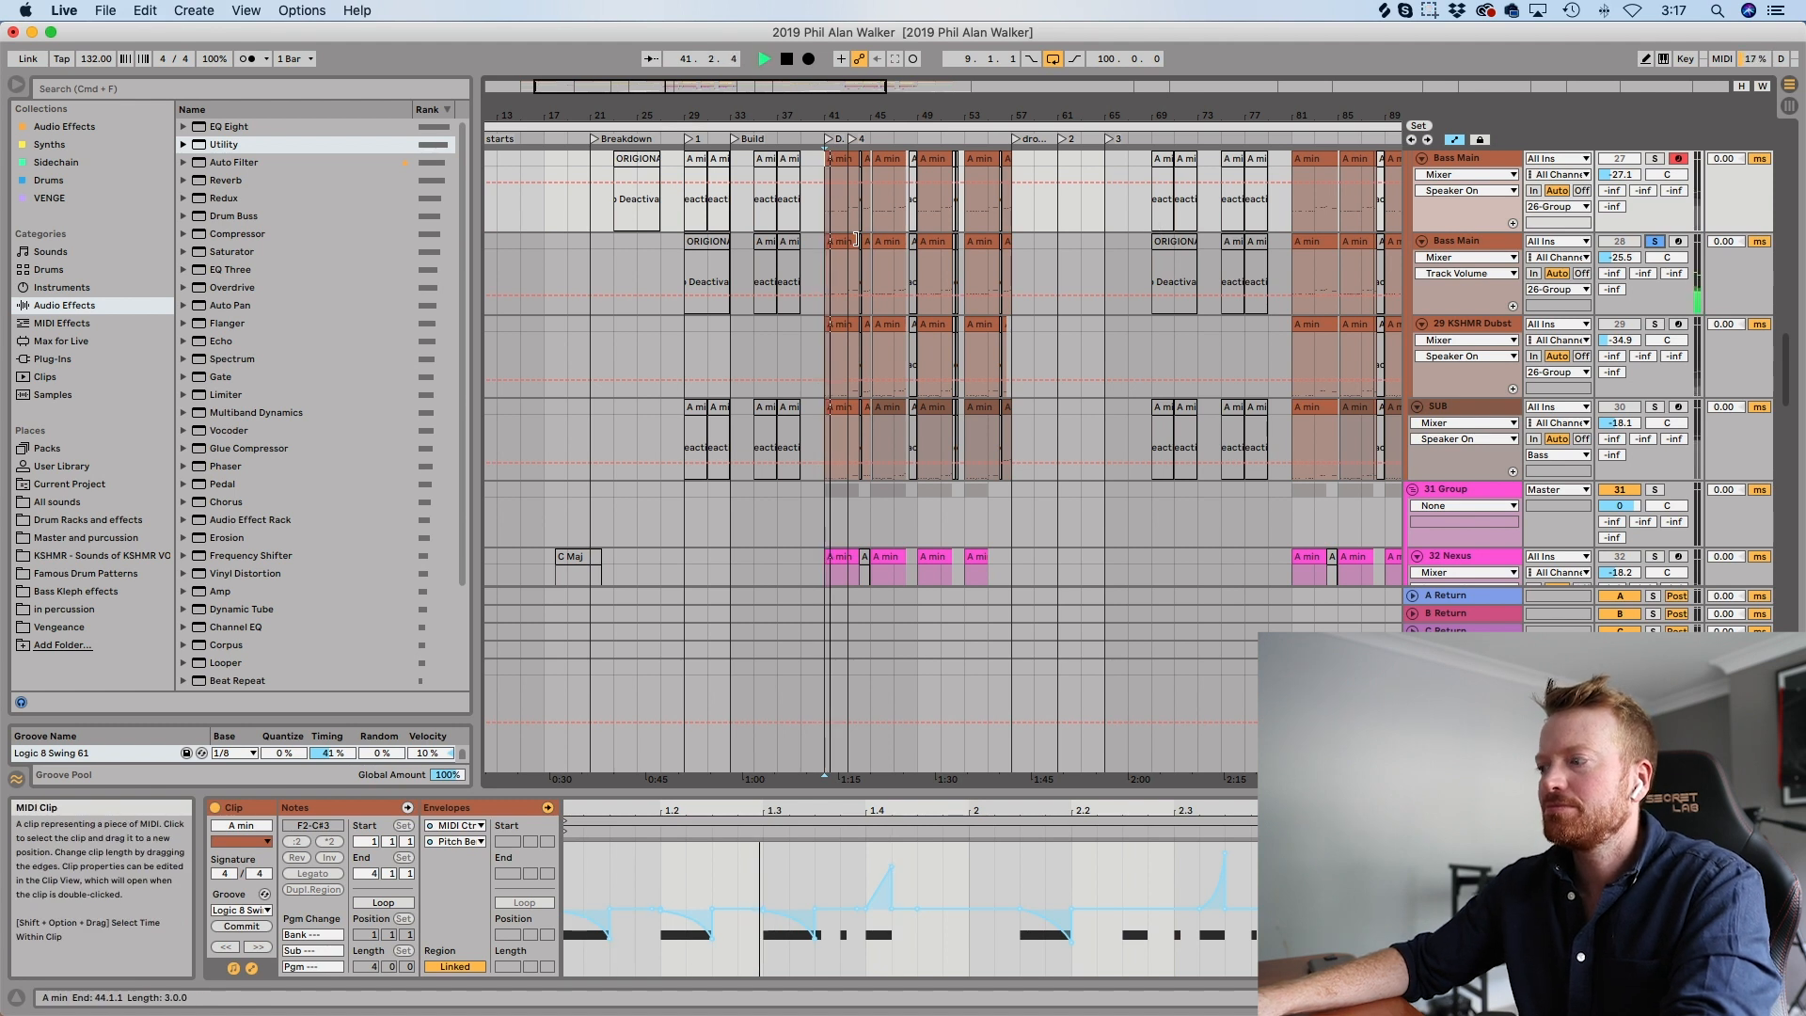
key(space)
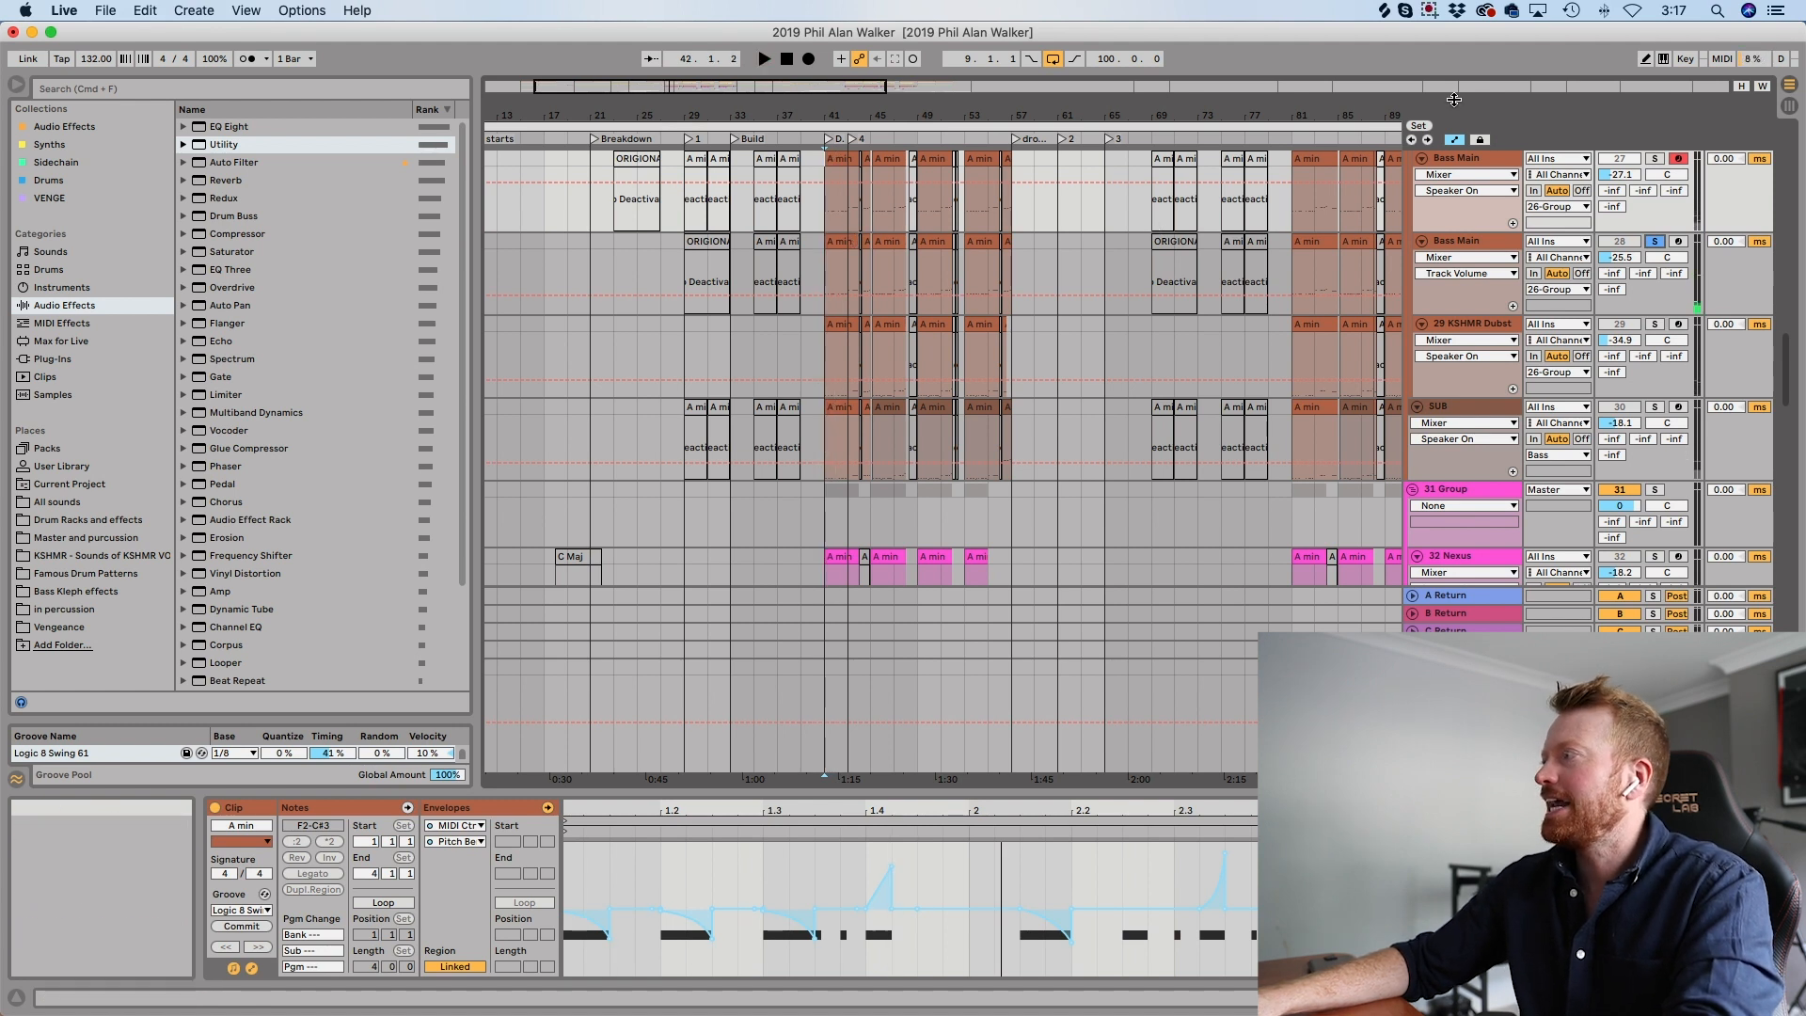
Turn off the track 28 Bass Main solo and compare the drop from bar 41 with that track muted and active.
click(1651, 251)
click(1656, 243)
click(1611, 245)
key(space)
key(space)
click(1608, 246)
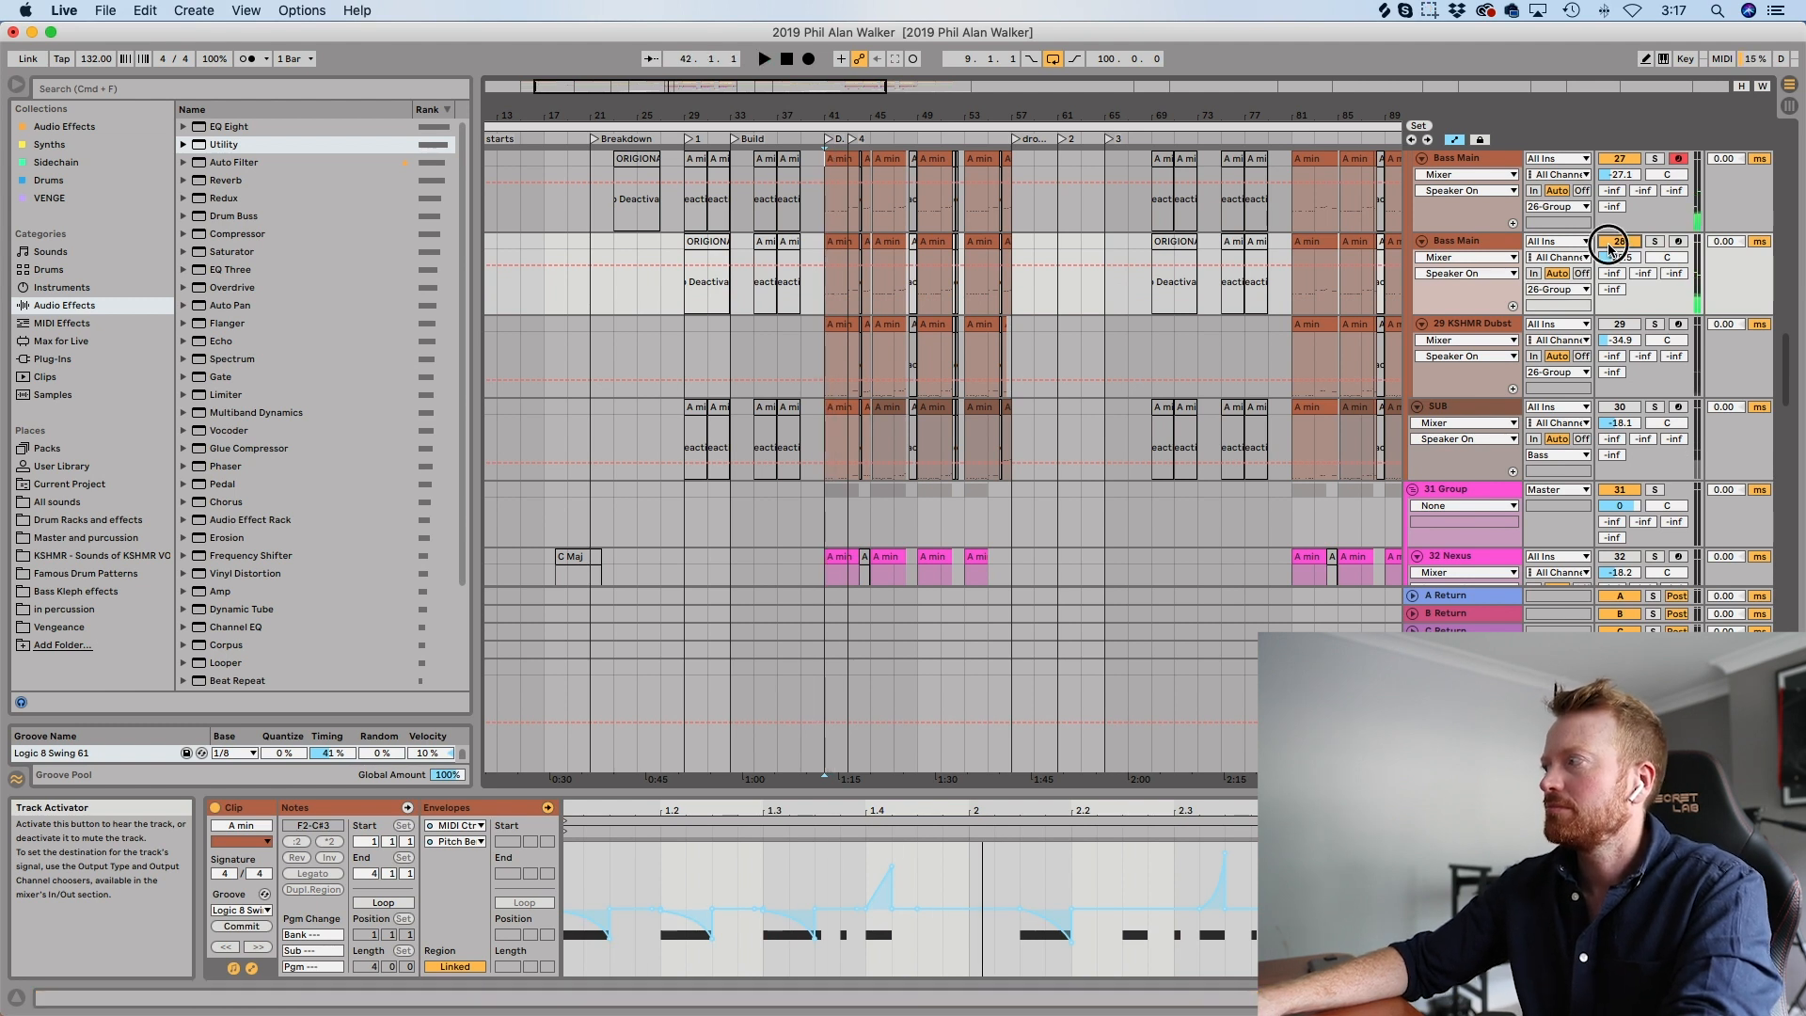
key(space)
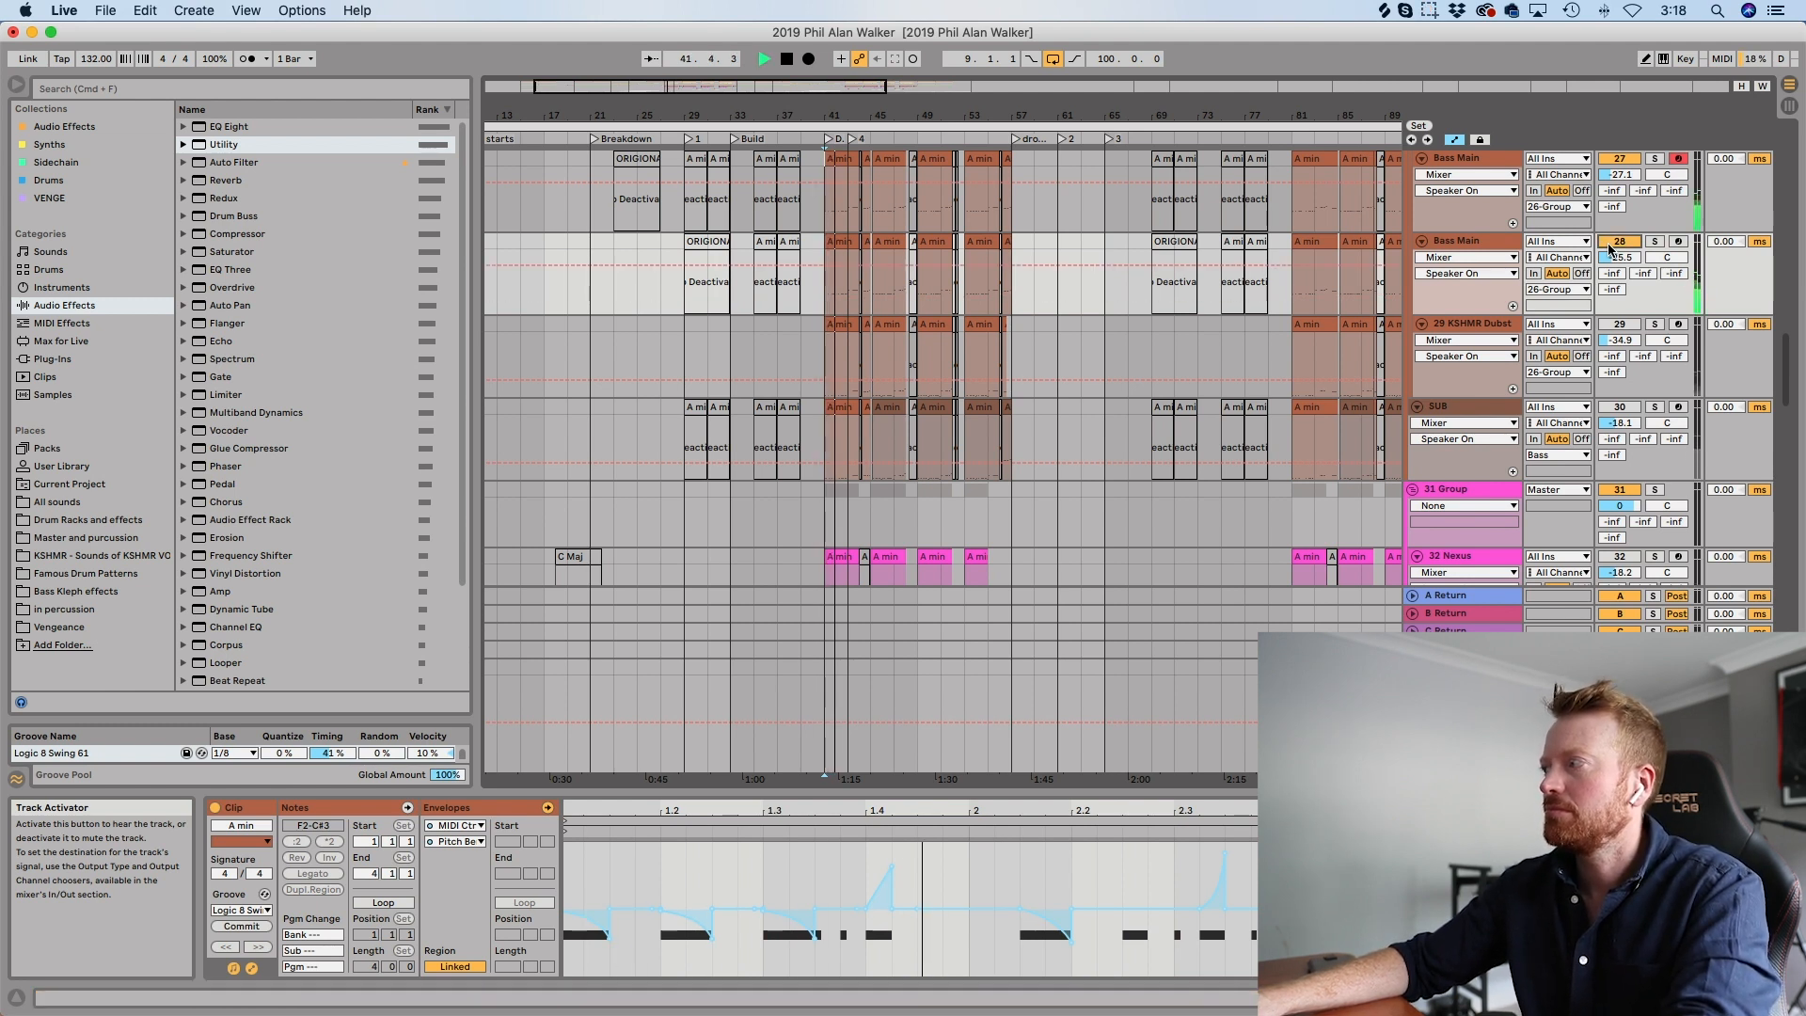
key(space)
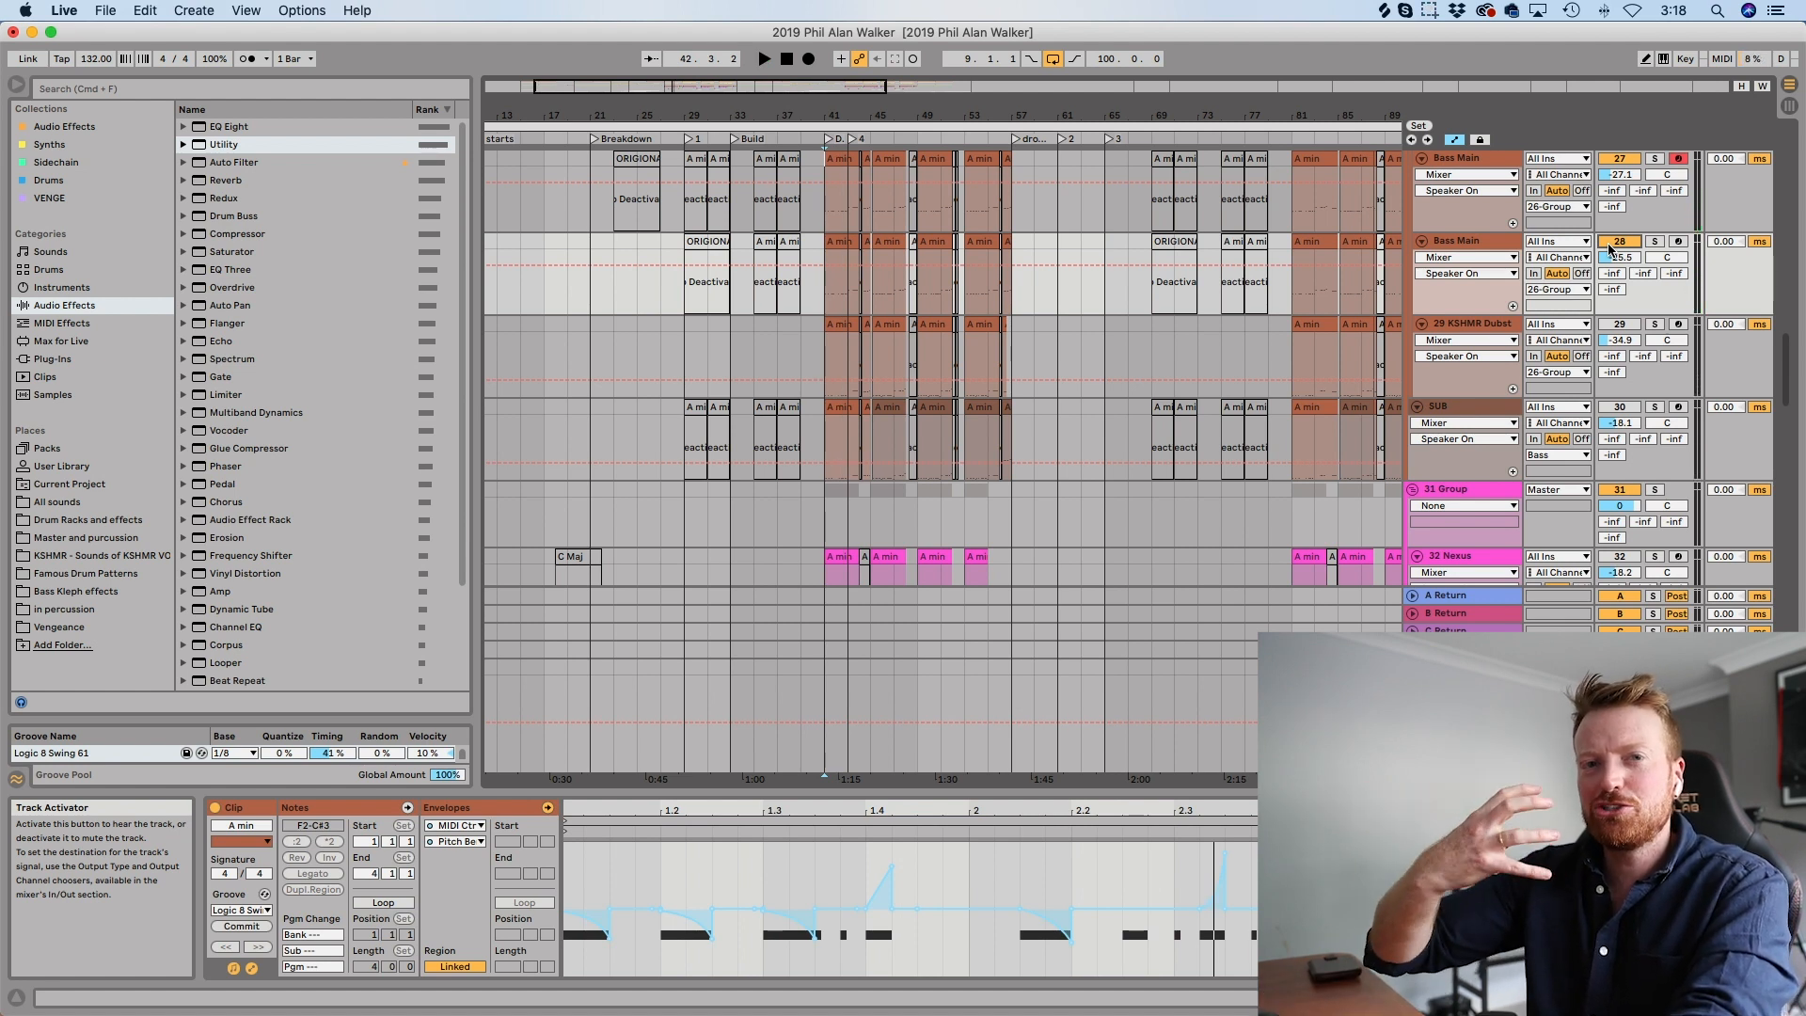
click(1619, 241)
key(space)
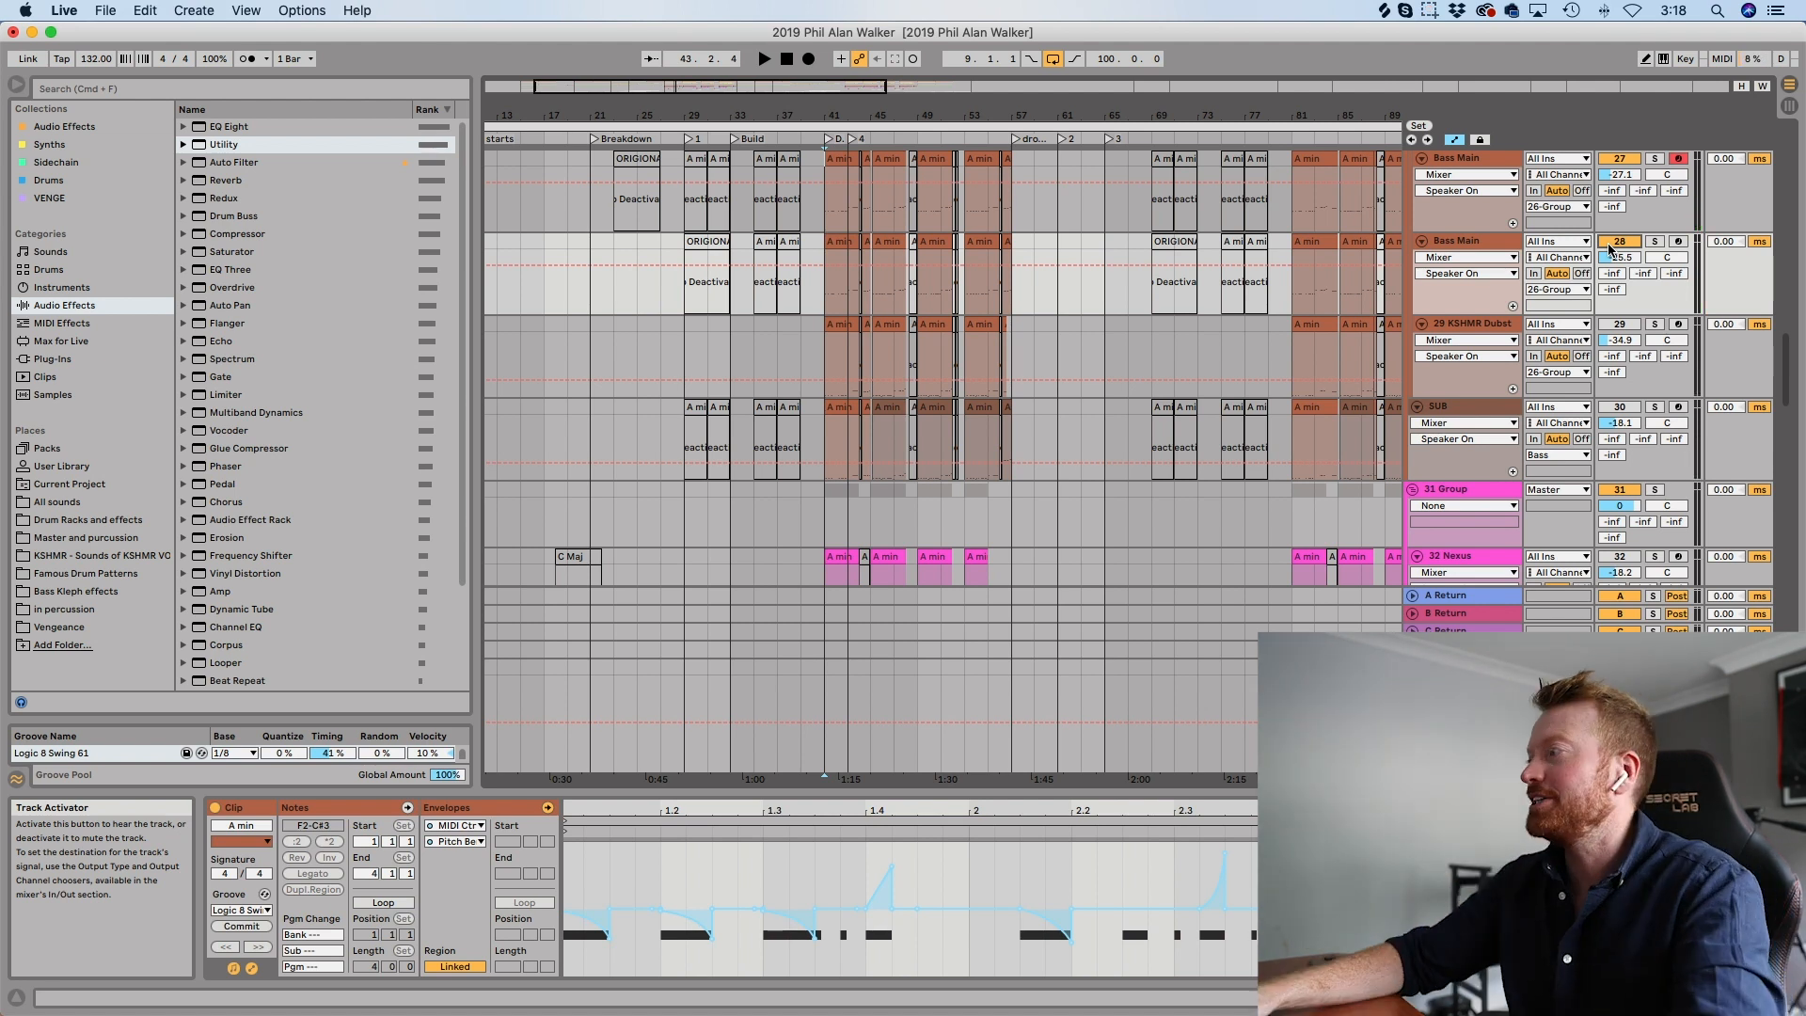
Solo the 29 KSHMR Dubst track and show its A min clip at bar 41 and its sampler and effects.
click(1472, 324)
click(1655, 323)
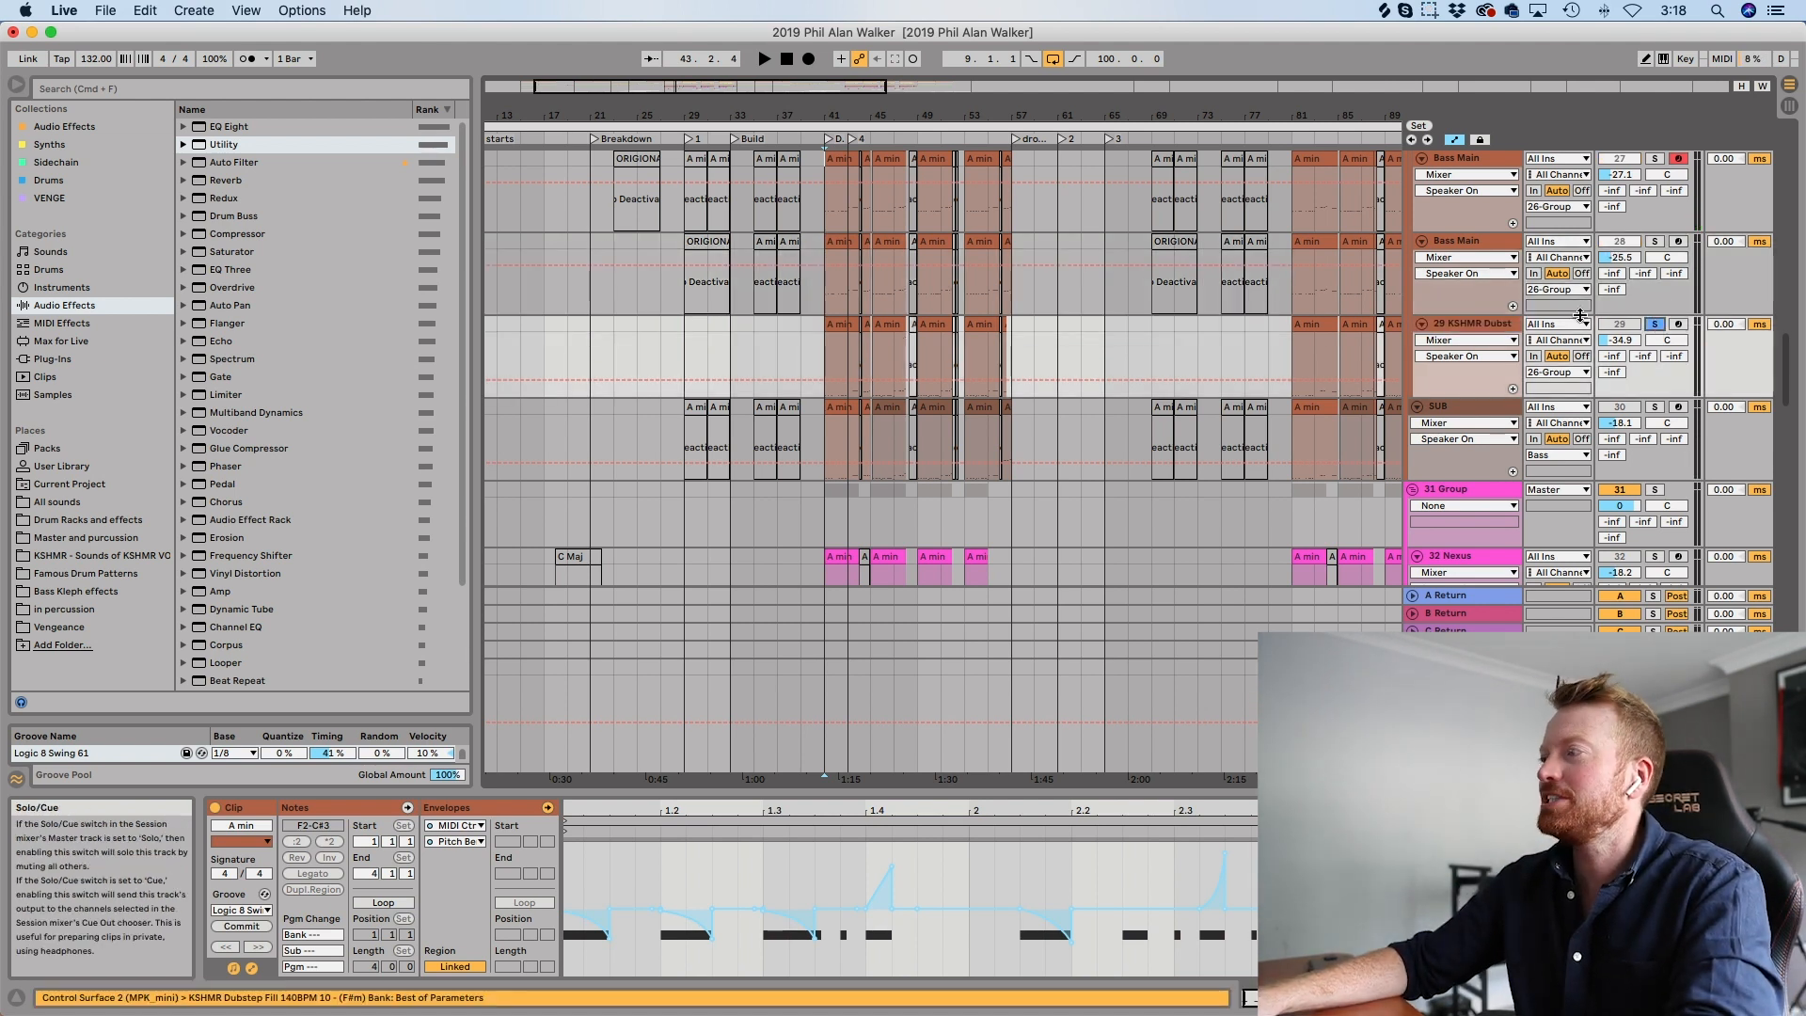
click(837, 321)
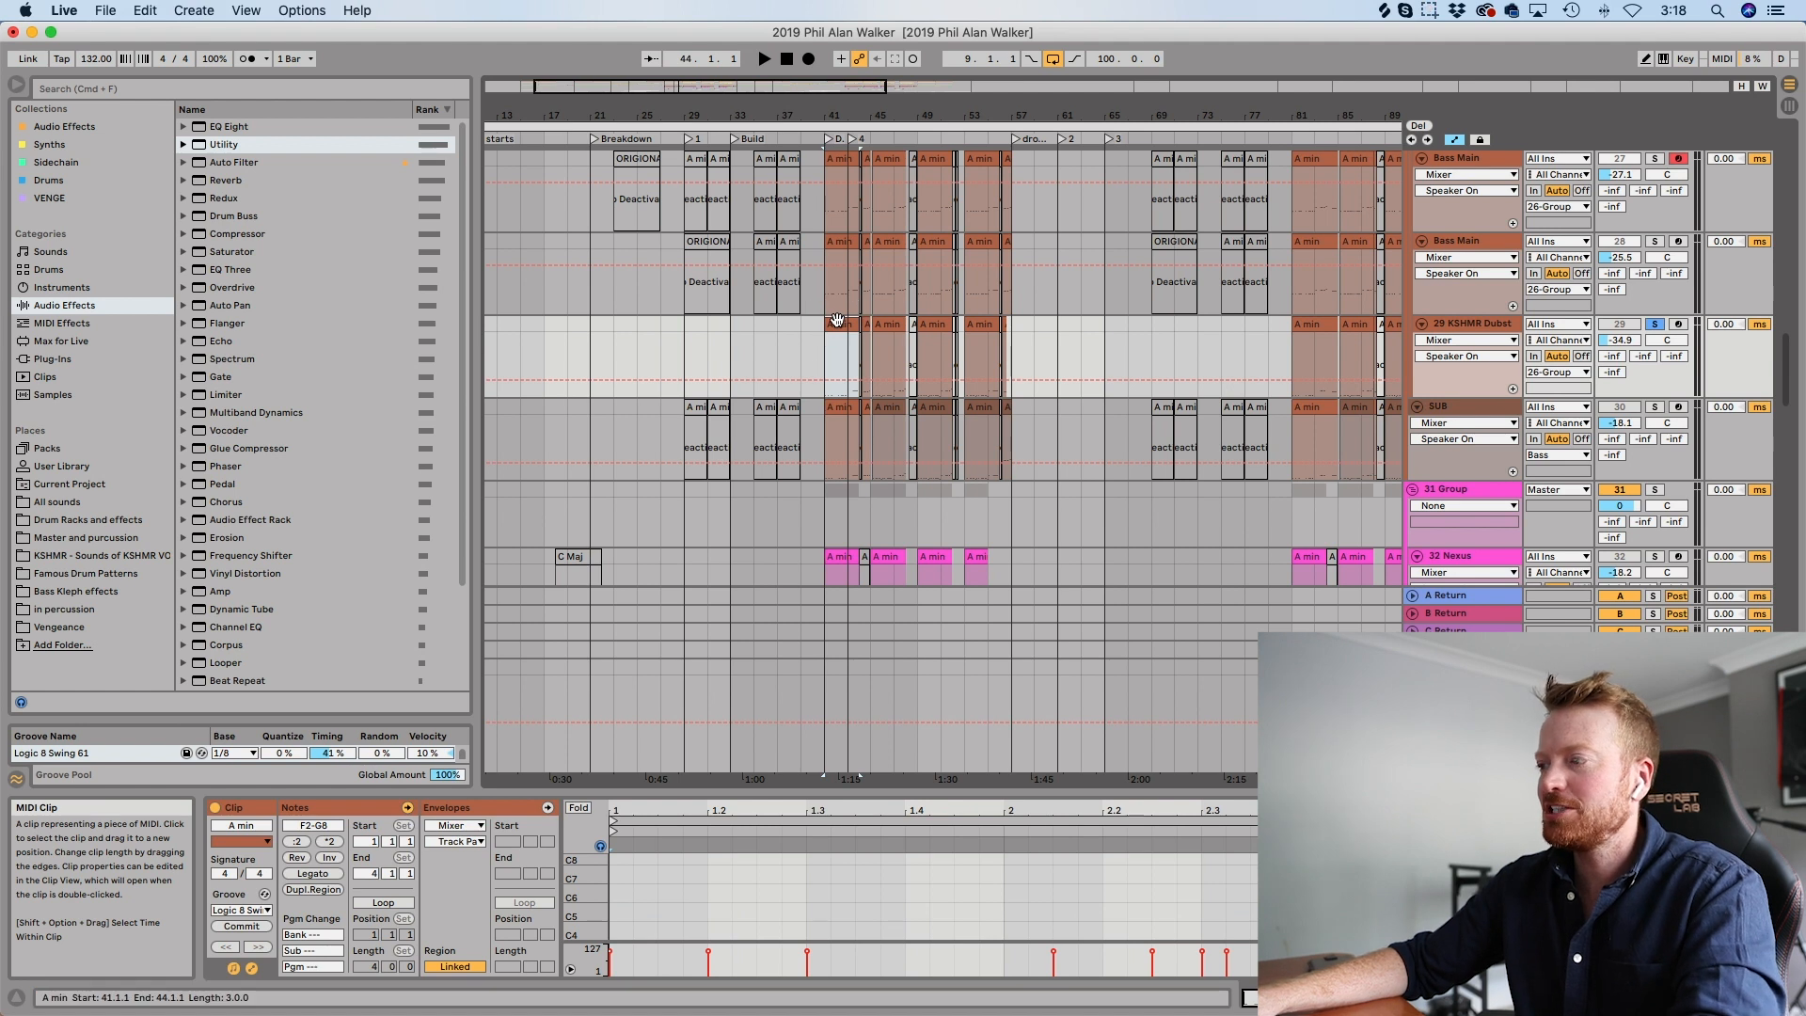
key(shift+Tab)
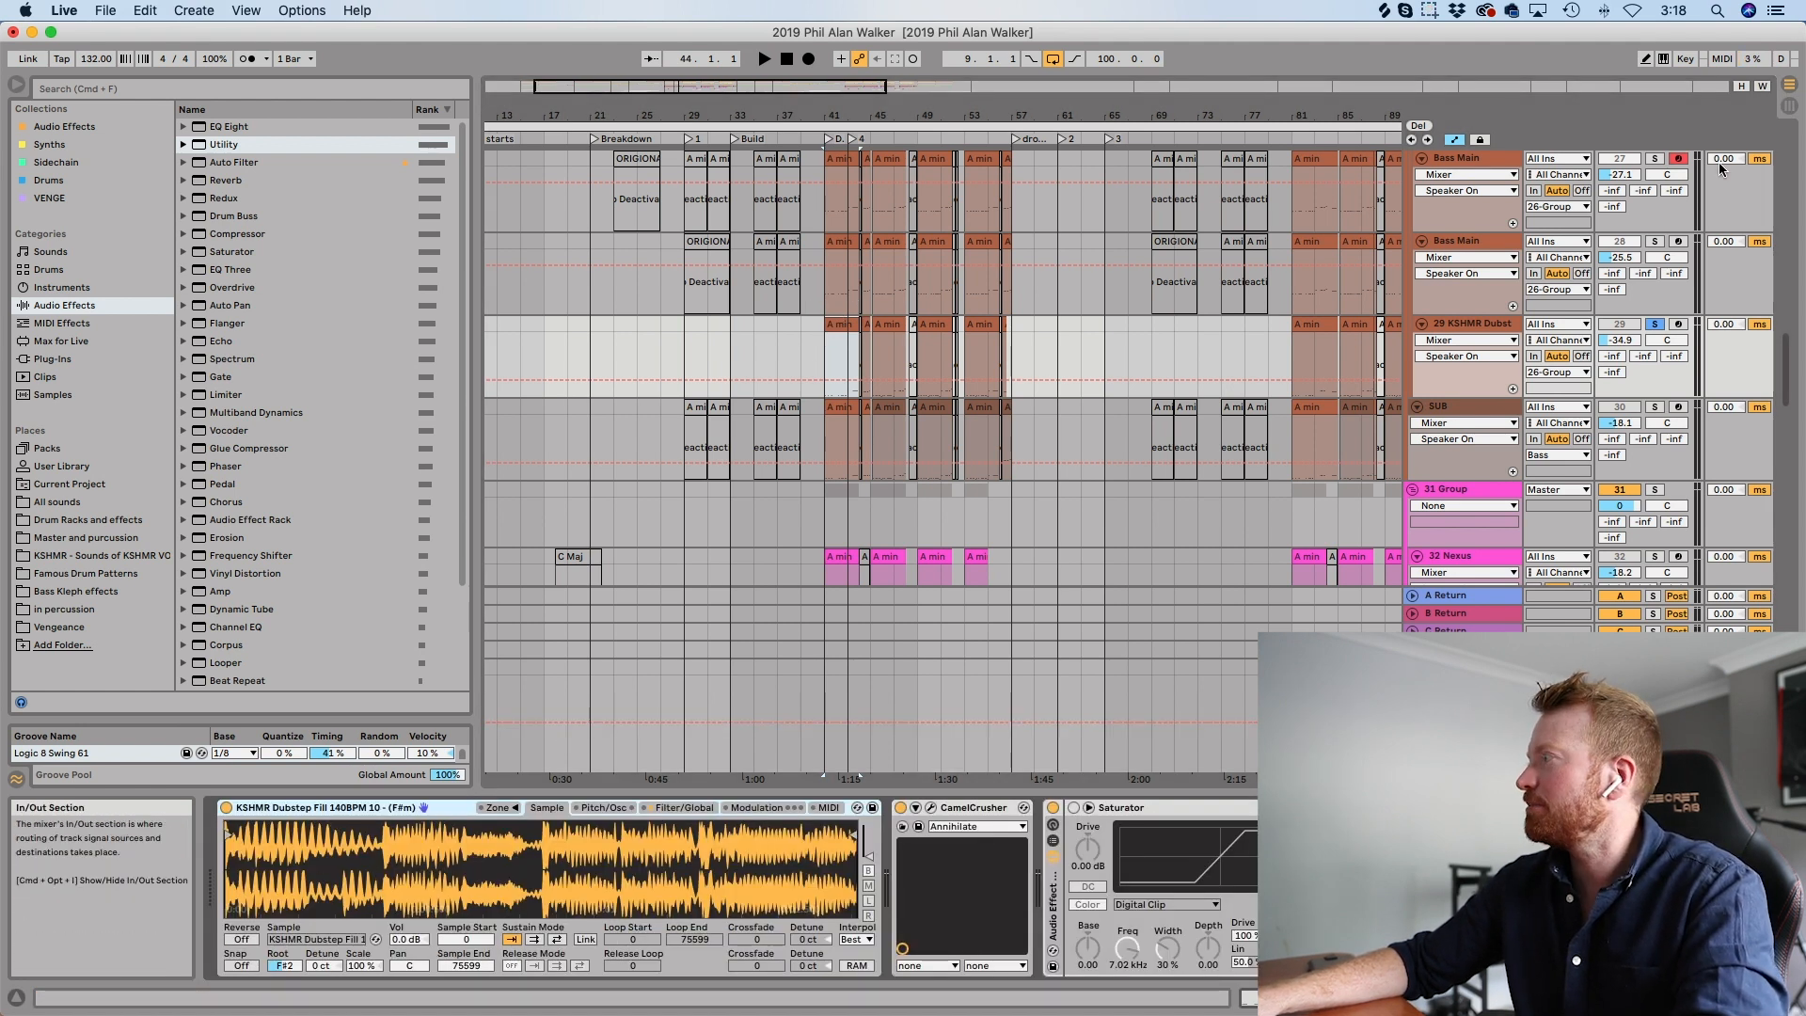
click(1660, 408)
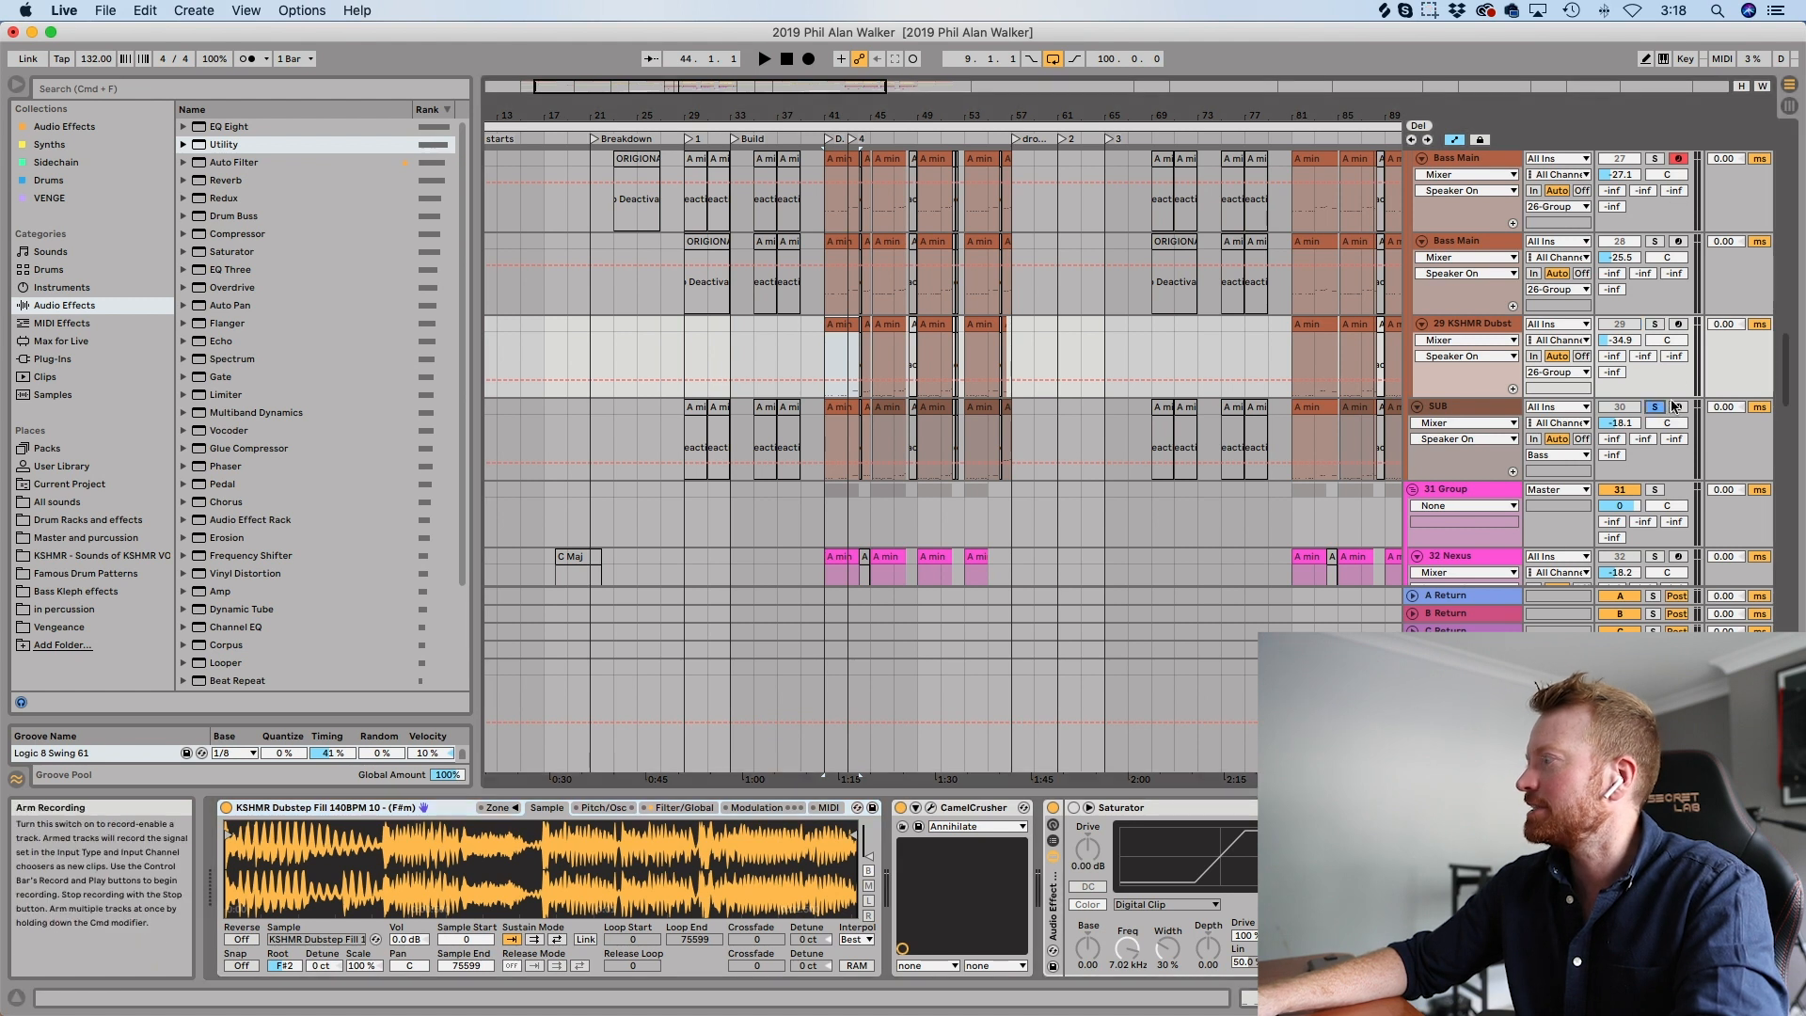
click(1655, 325)
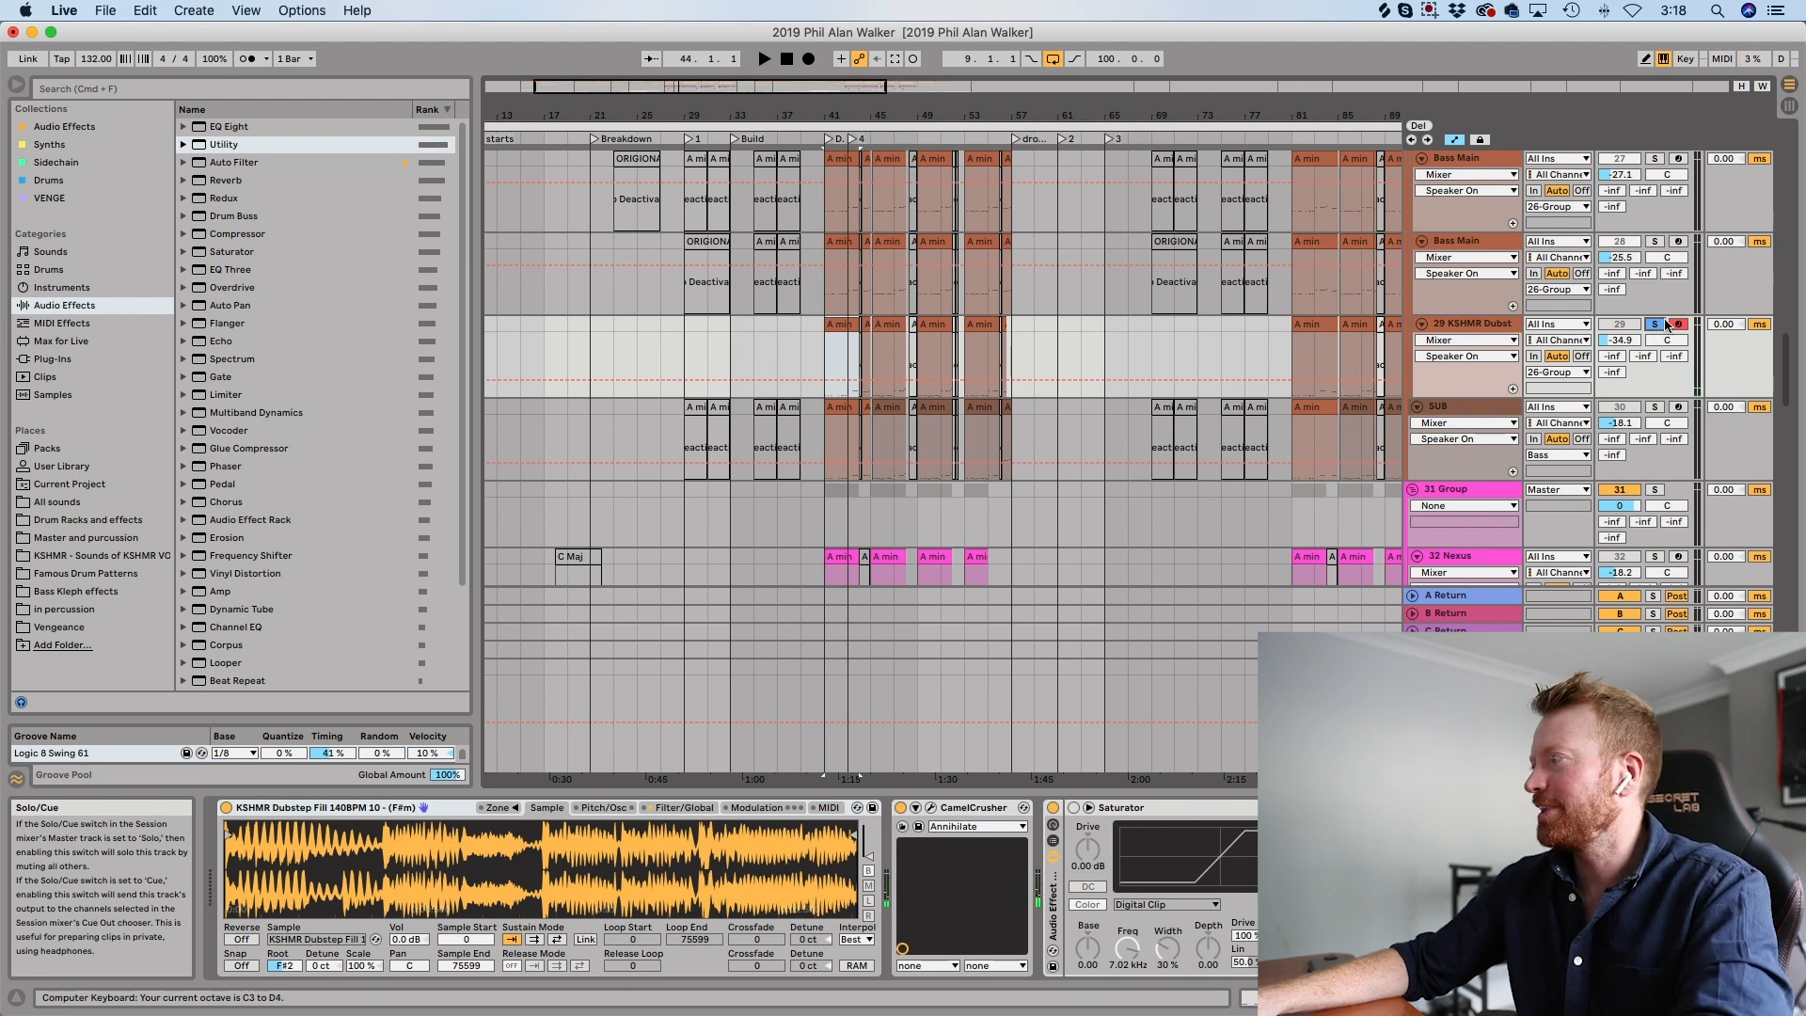
Switch the KSHMR track's audio effect rack off and back on, and play the soloed track from bar 41.
scroll(1202, 909, right, 4)
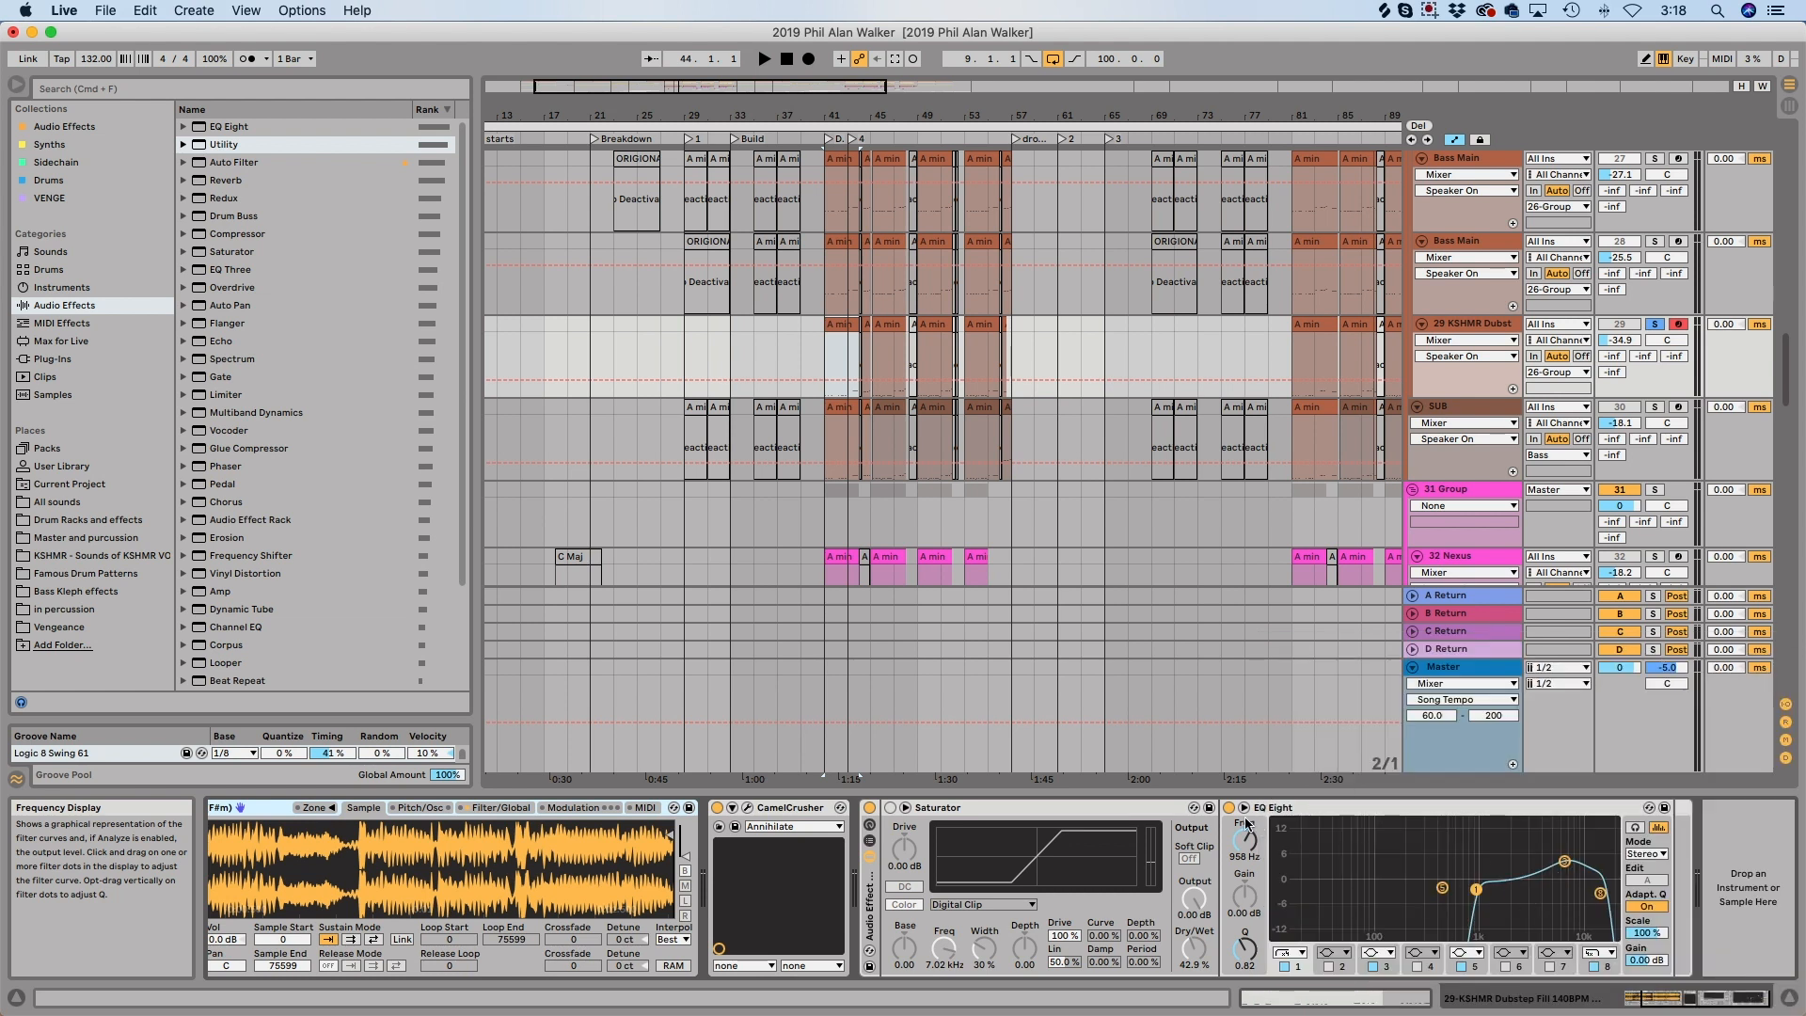
click(871, 808)
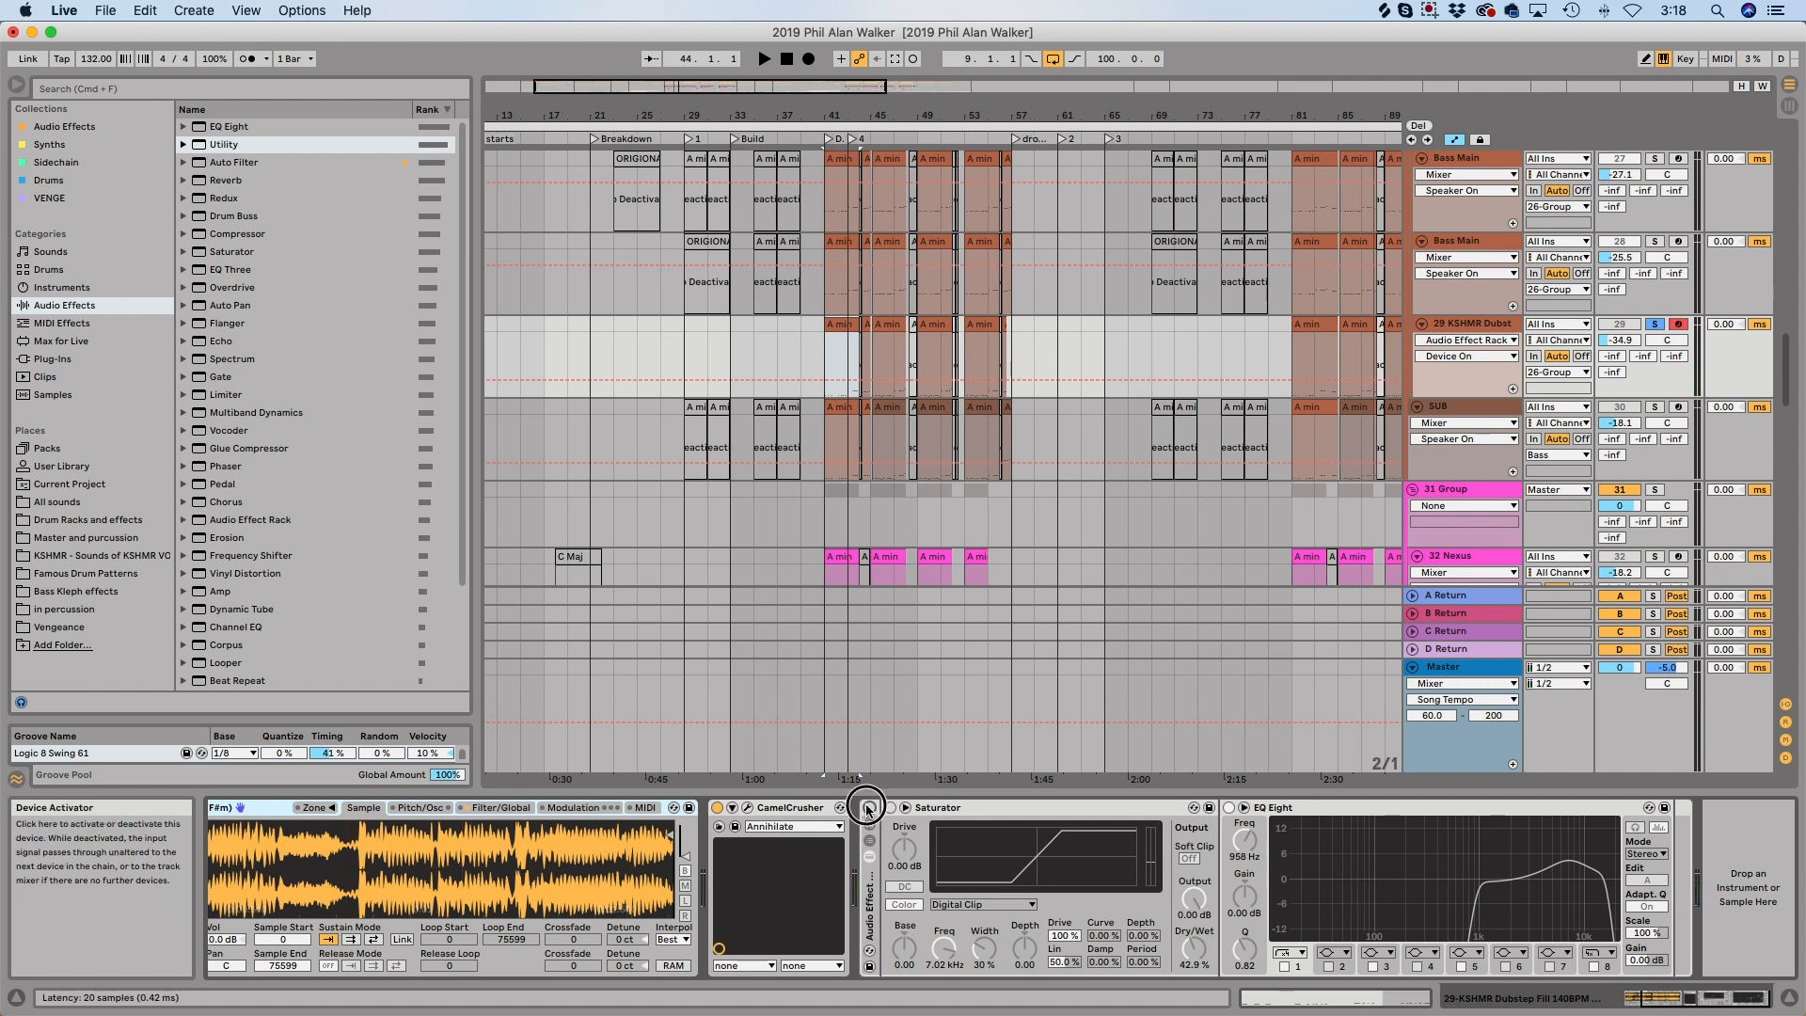
click(869, 808)
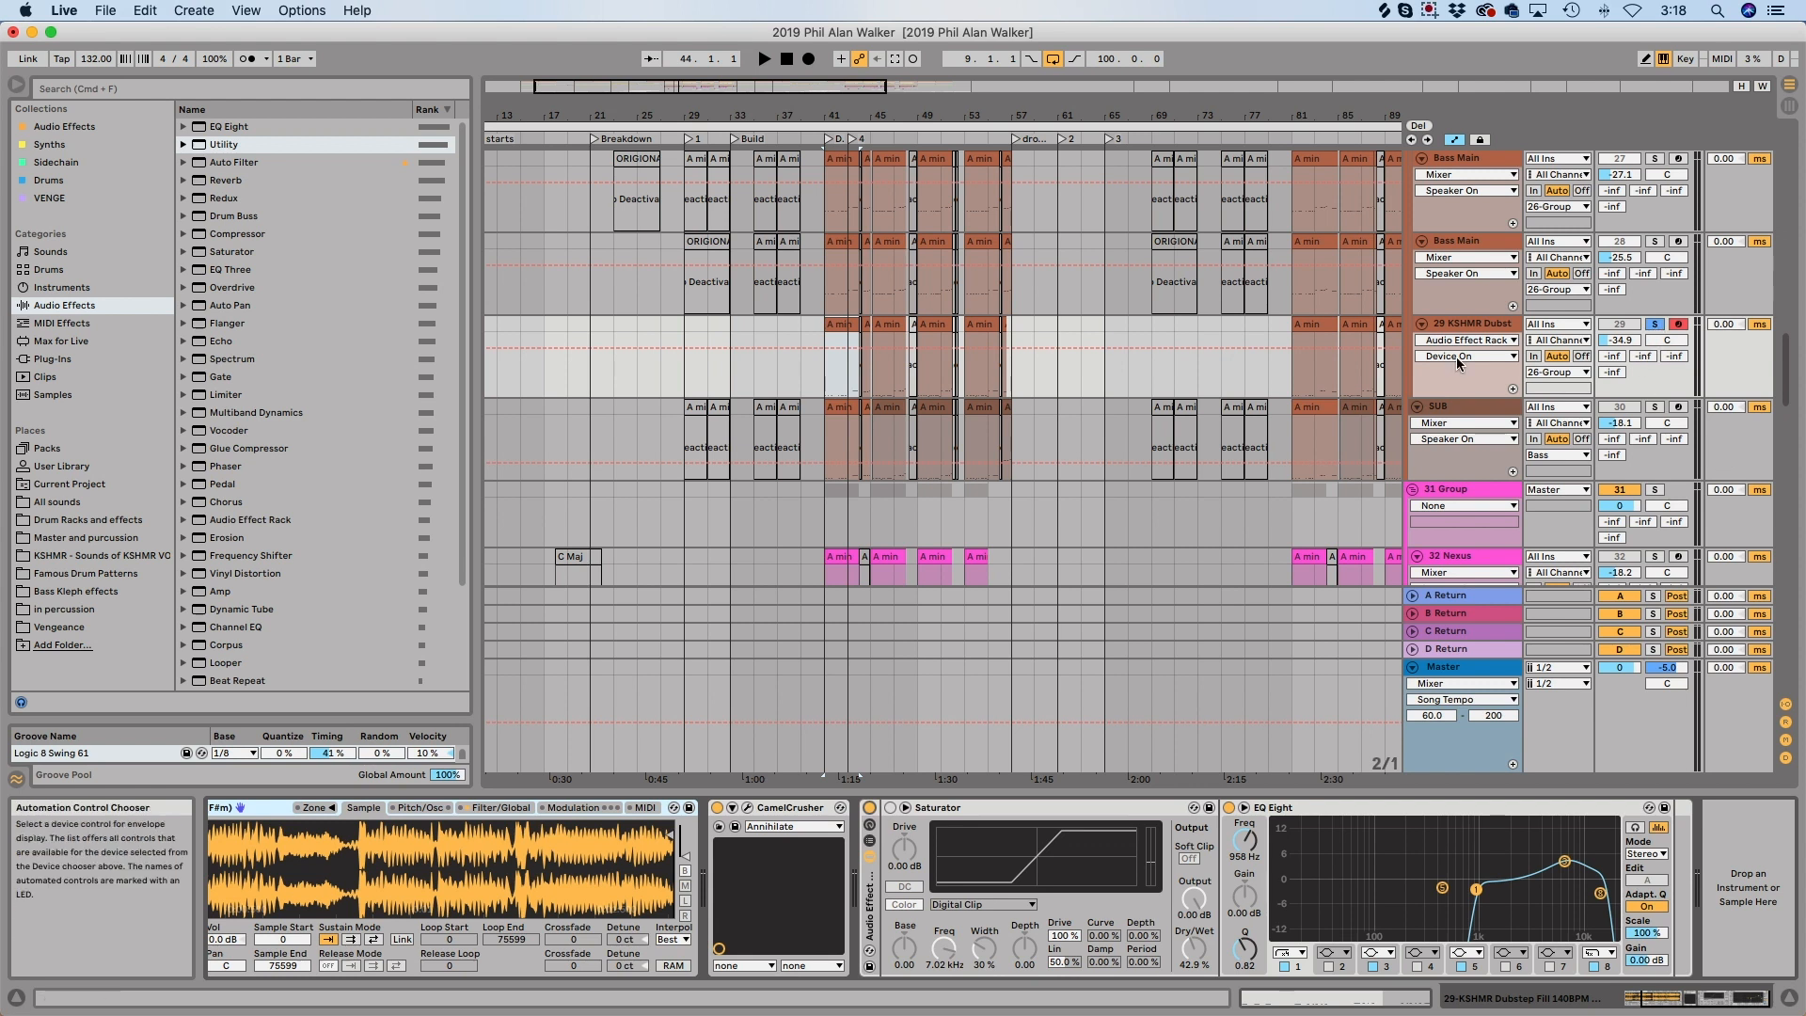
key(space)
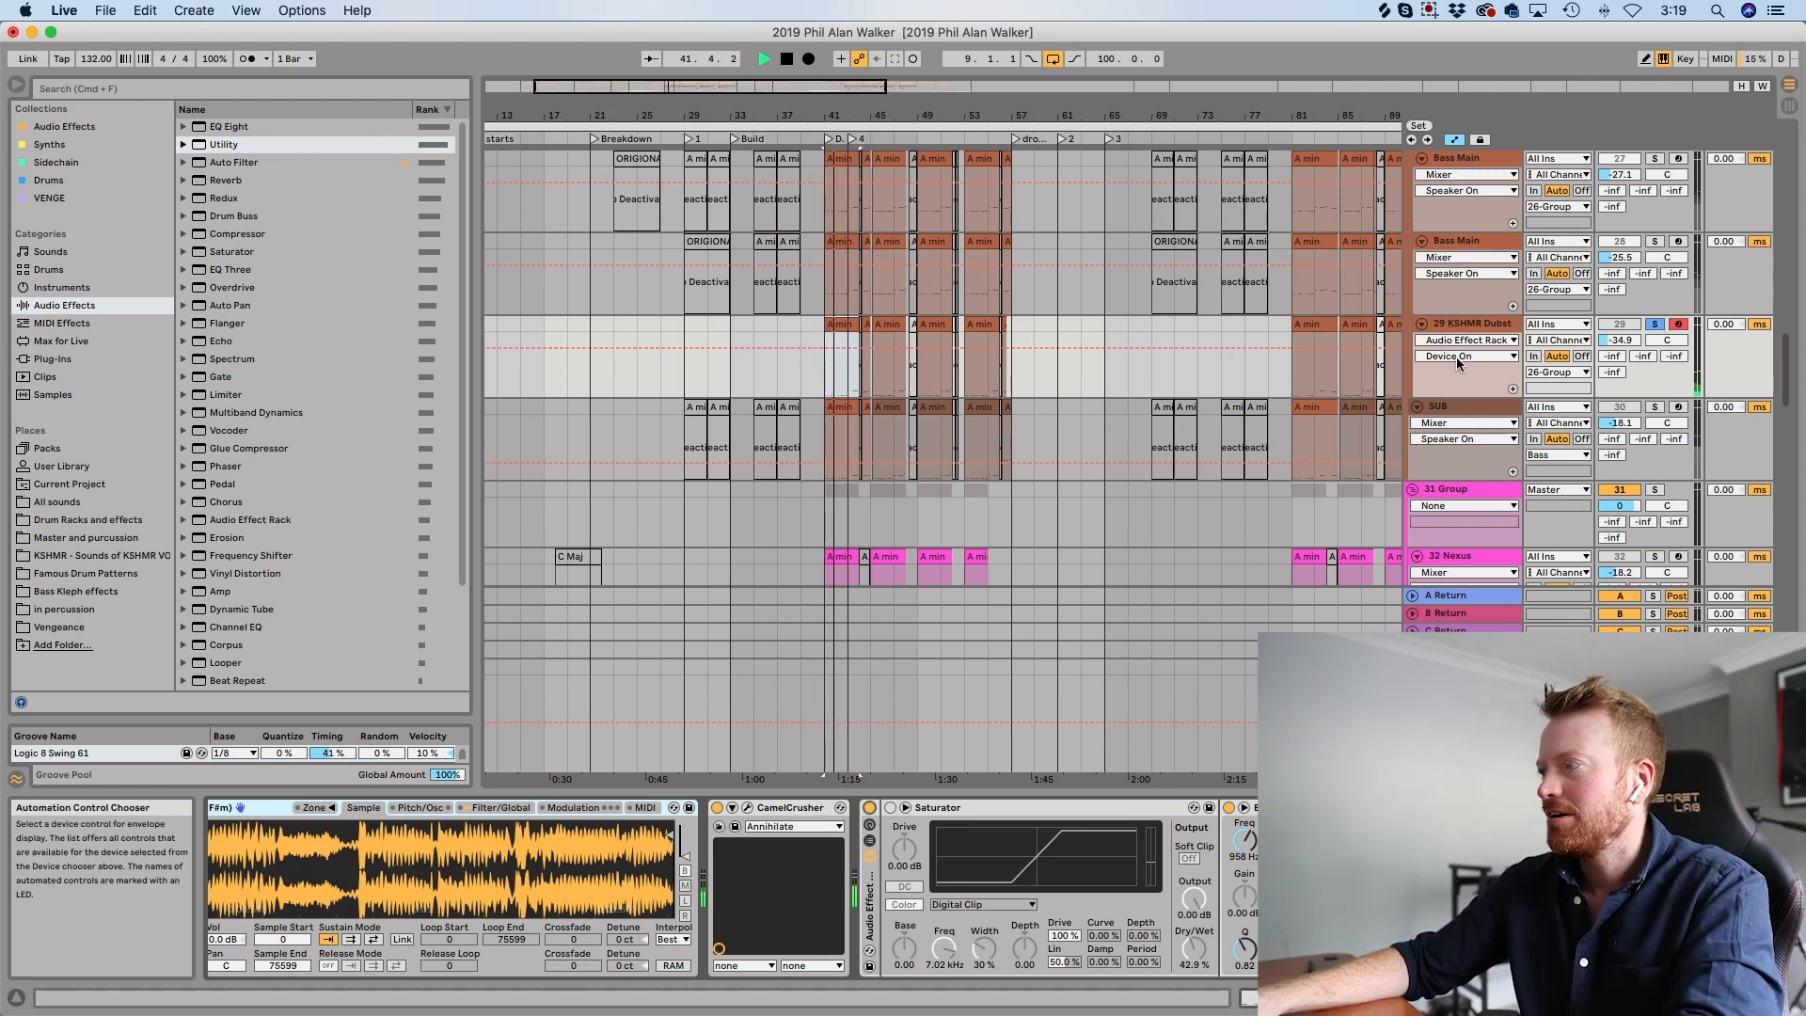
scroll(1459, 362, up, 3)
key(space)
Turn off the 29 KSHMR Dubst solo and play the drop with all bass layers from bar 41.
click(1657, 465)
click(1634, 466)
key(space)
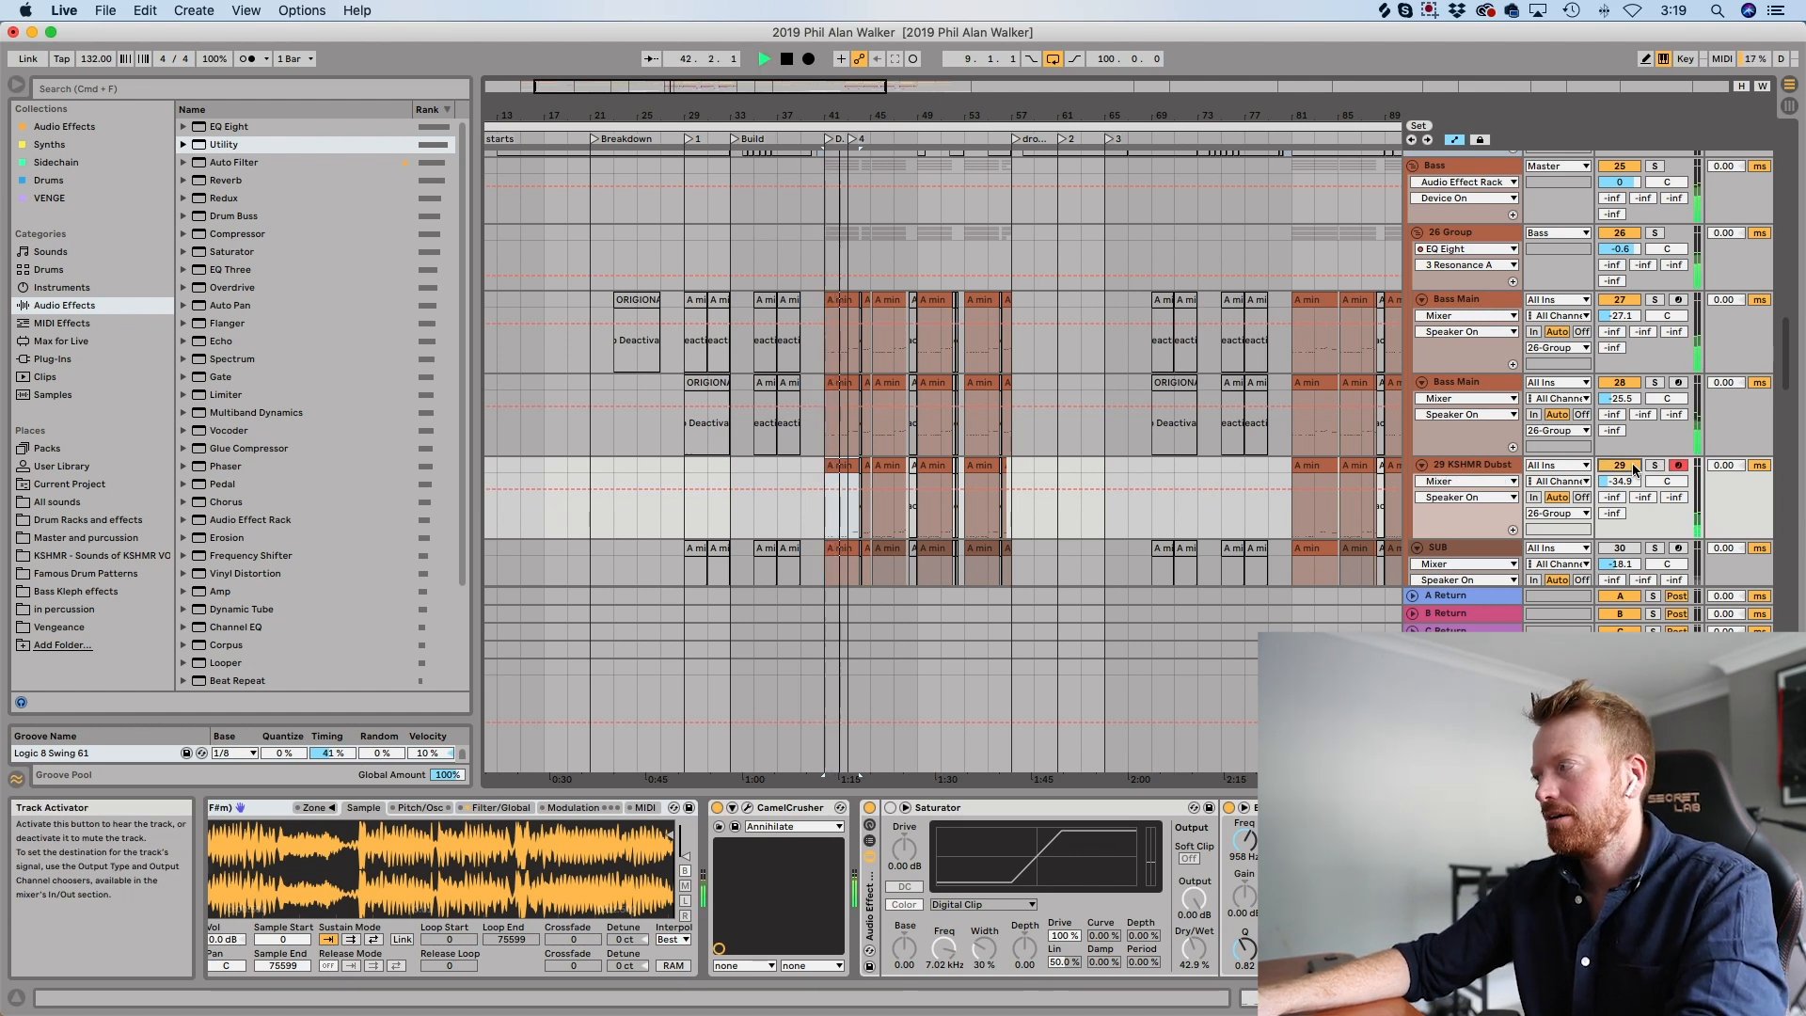
key(space)
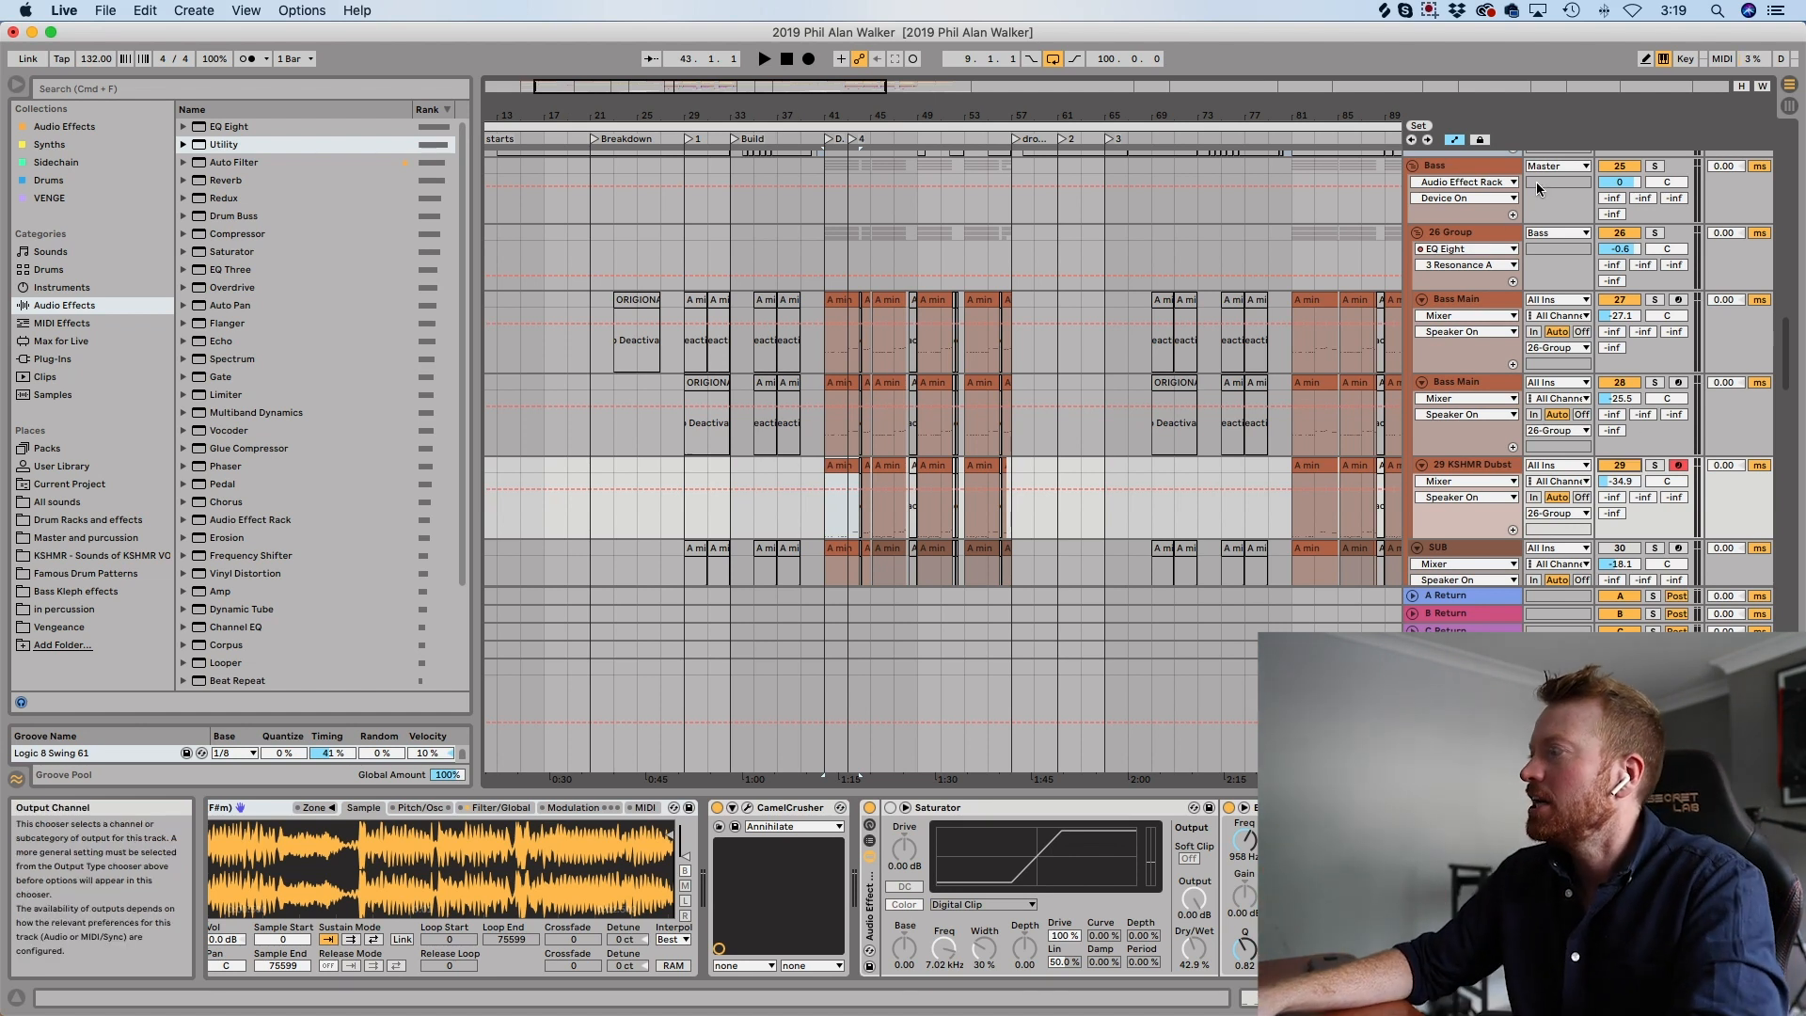
Show the device chain of the 26 Group and that of the first Bass Main track (27).
click(1456, 231)
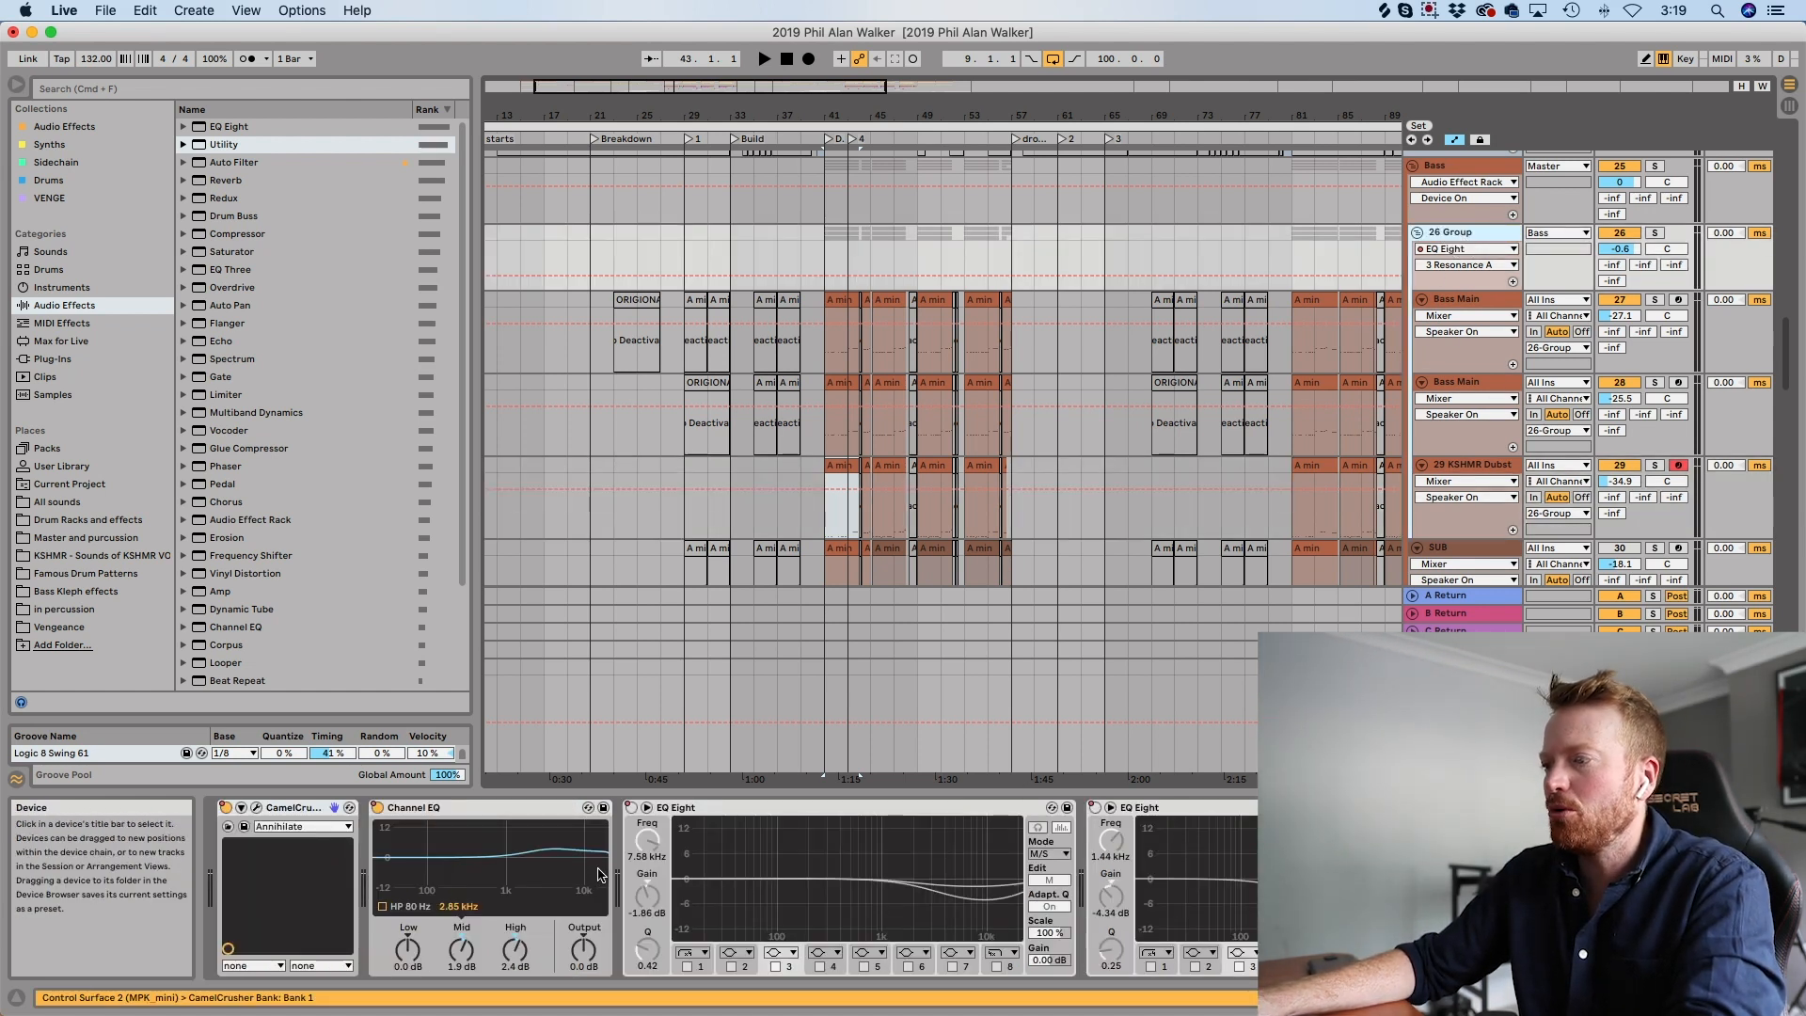
click(1467, 297)
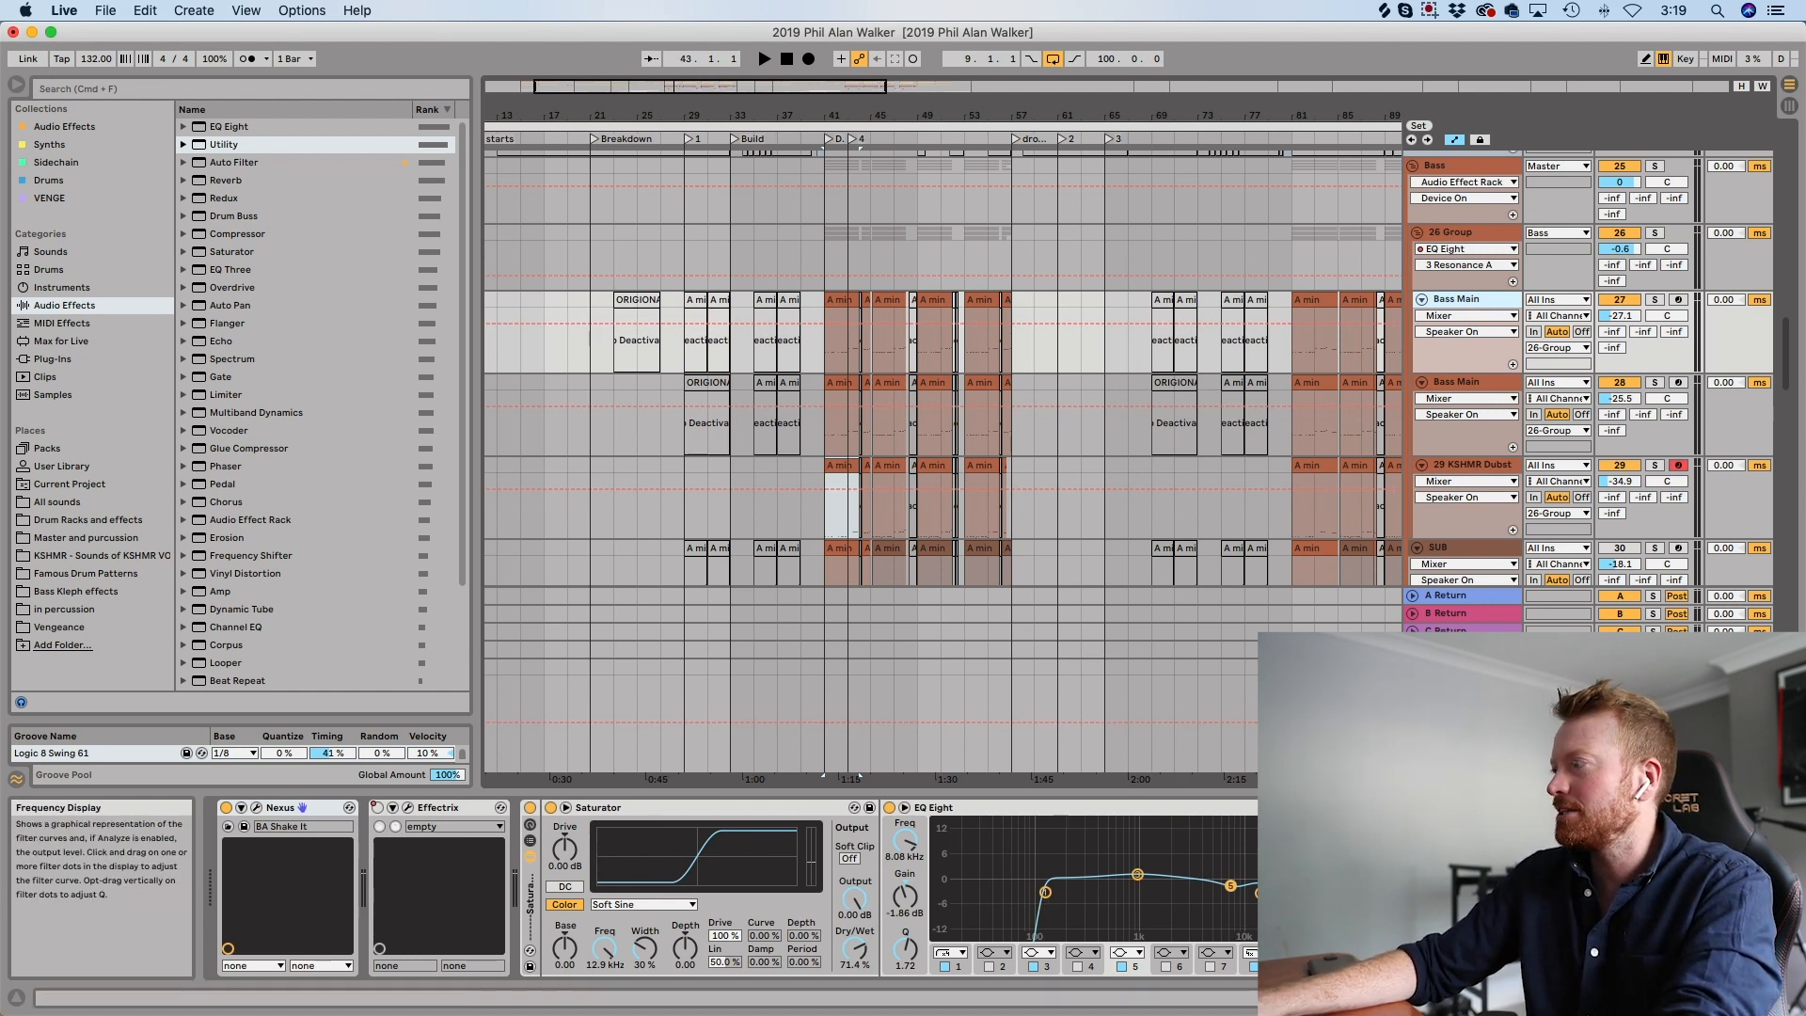
scroll(1500, 484, down, 2)
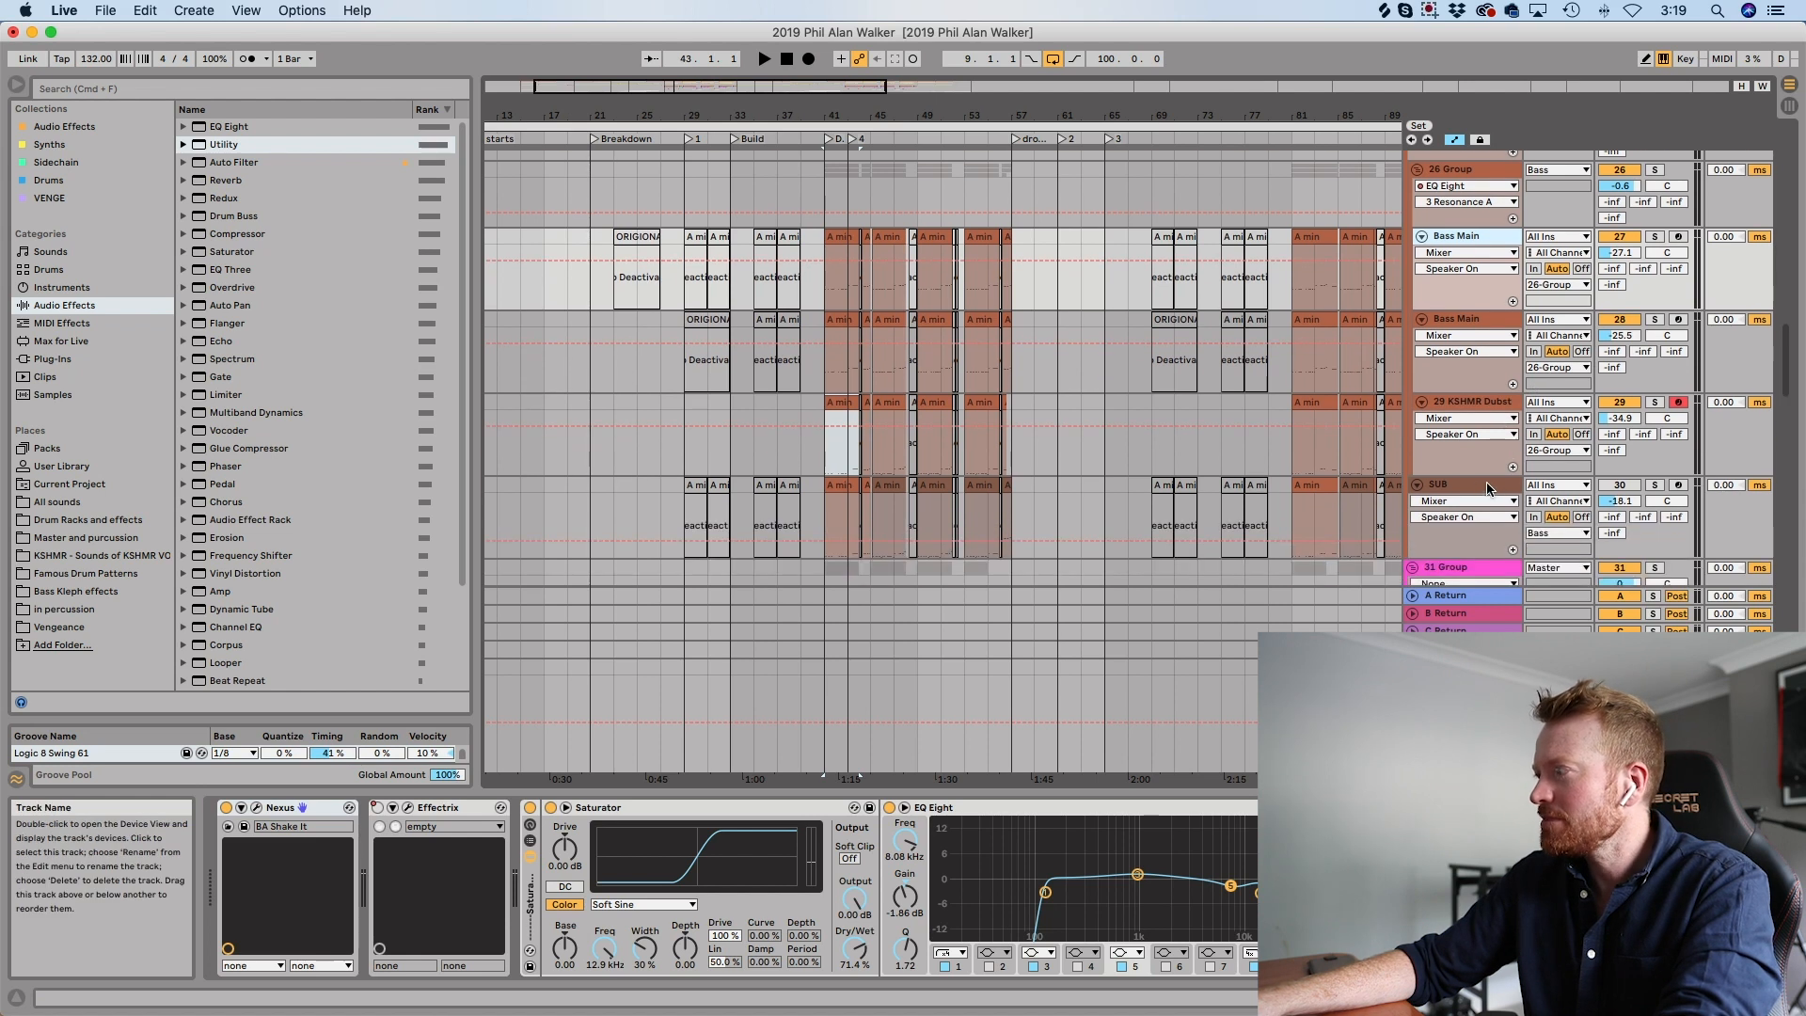
Show the SUB track's devices, solo it and play its A min clip from bar 41.
click(1500, 485)
click(1627, 487)
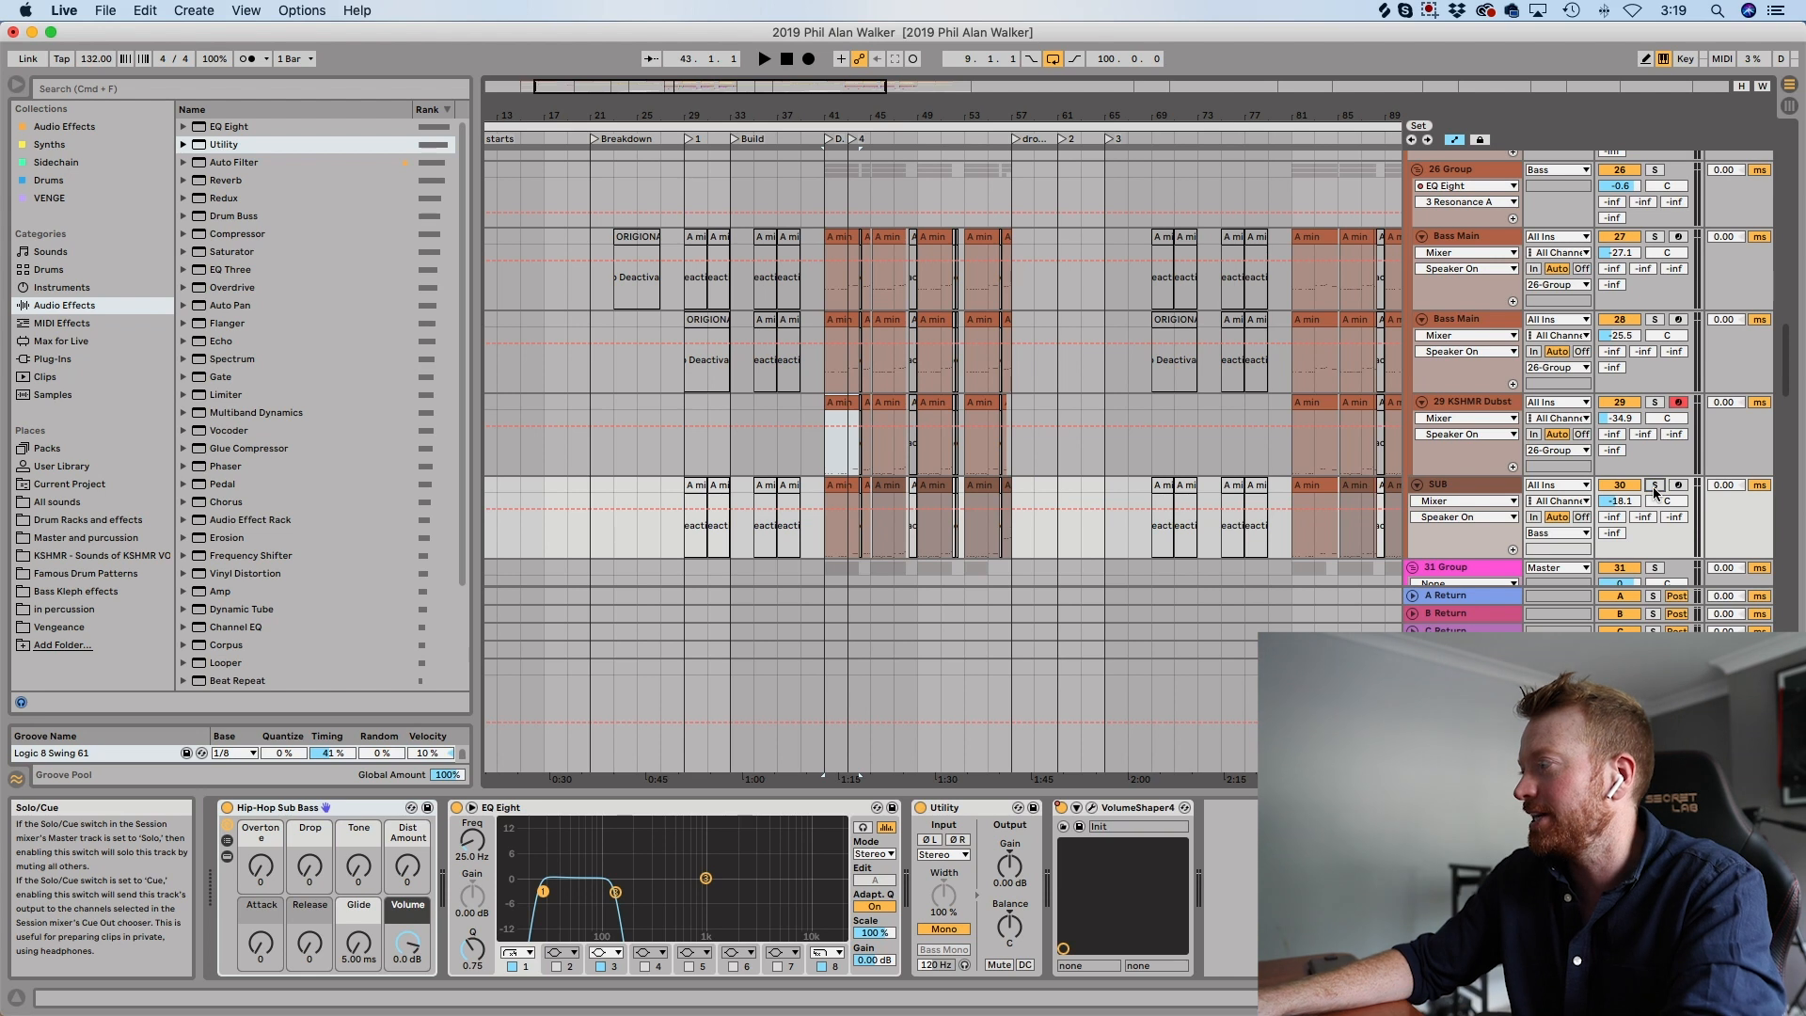
click(1654, 486)
click(838, 486)
key(space)
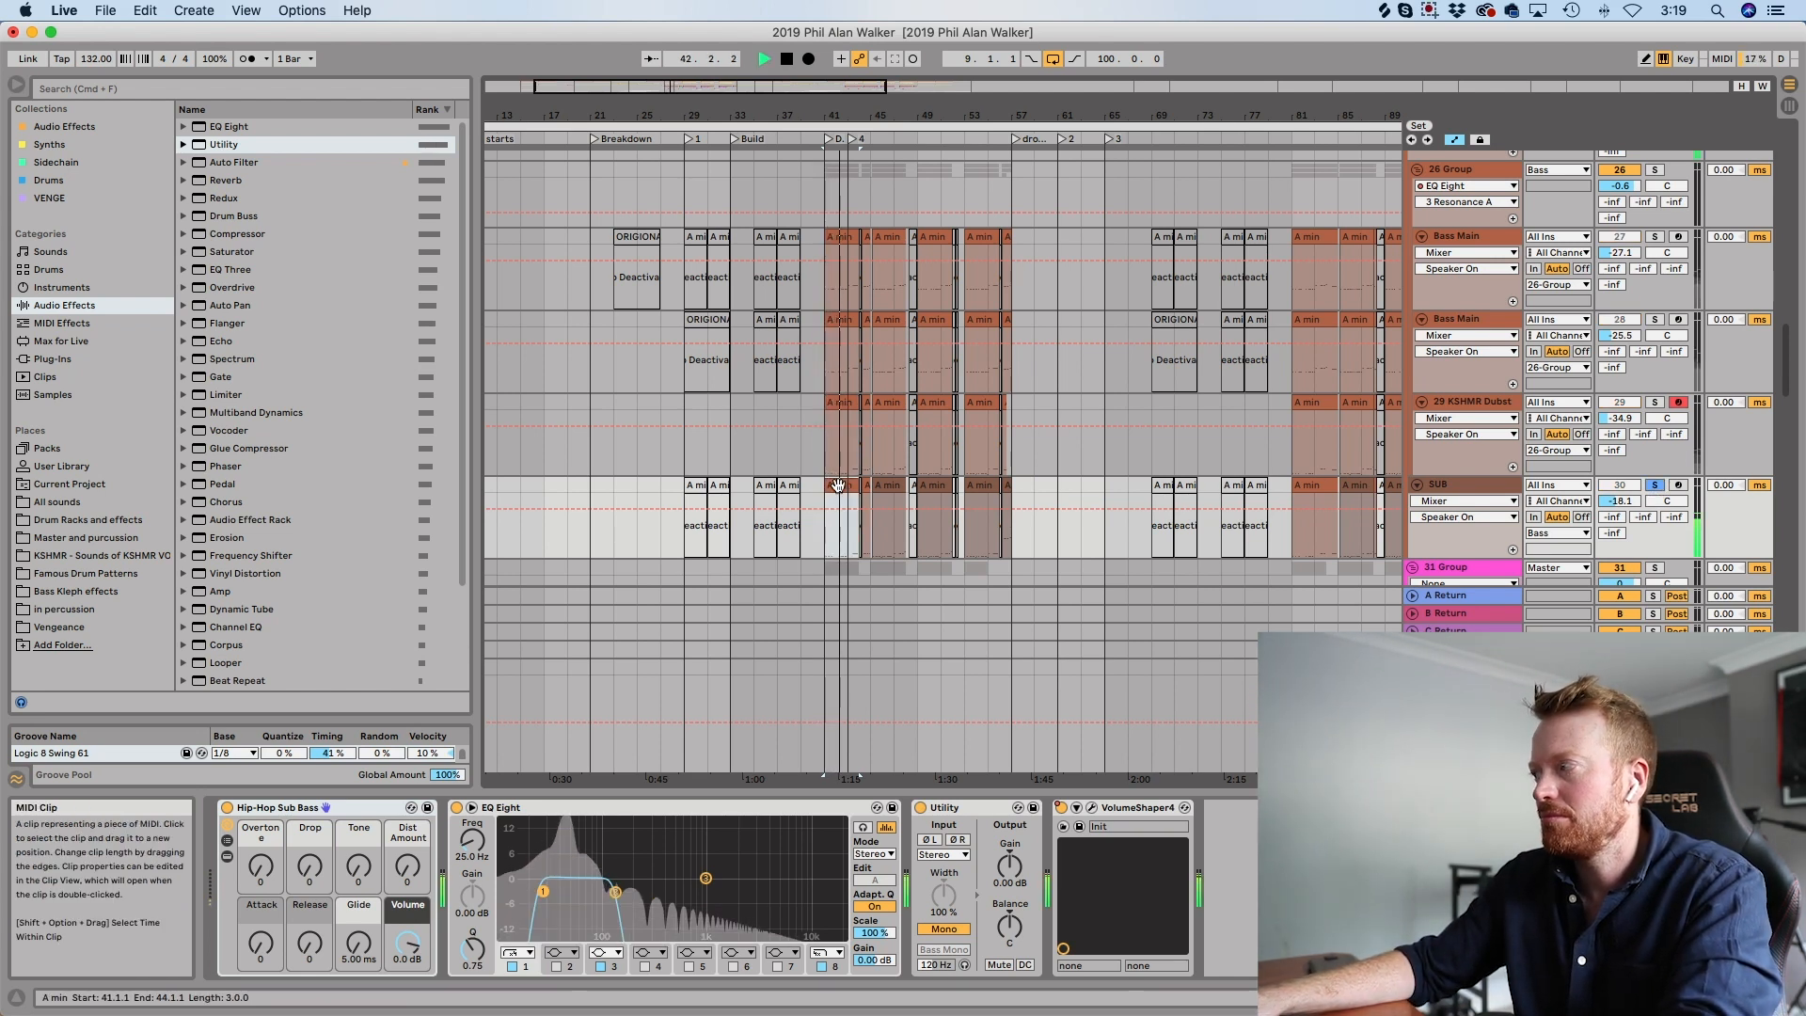
key(space)
Turn off the SUB solo and play the full drop from bar 41 with the sub in the mix.
click(1654, 486)
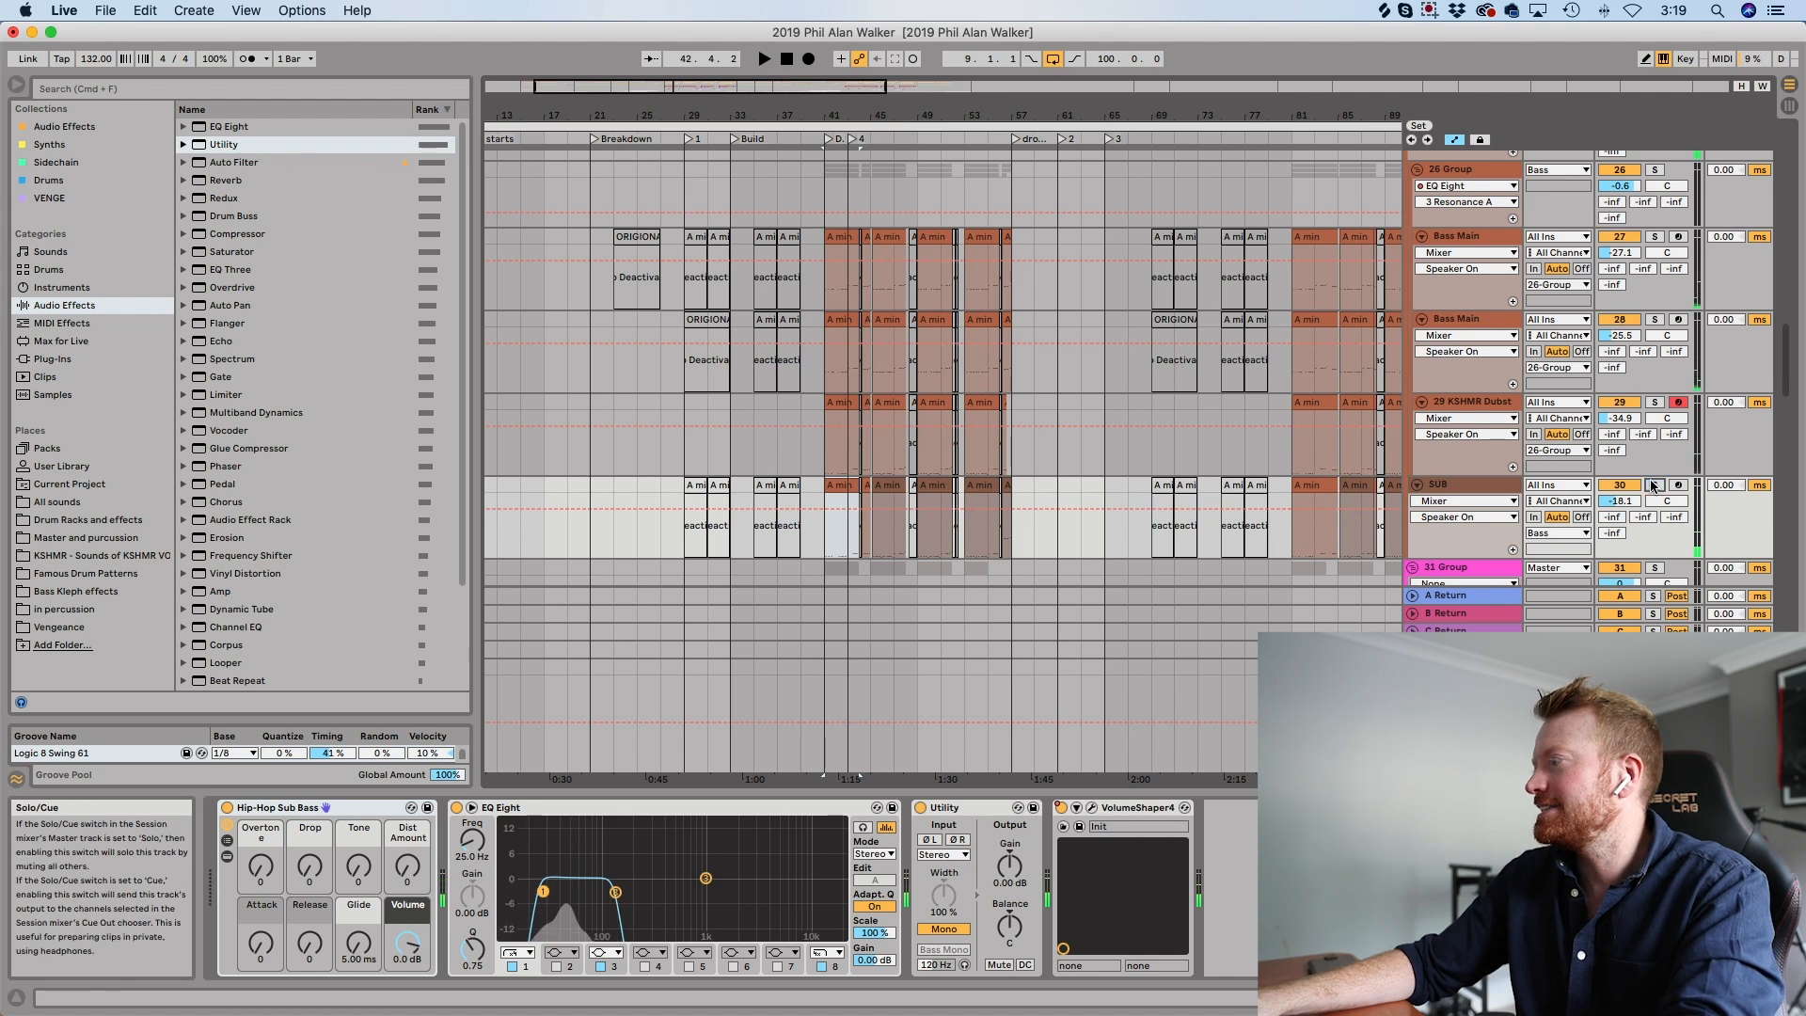
key(space)
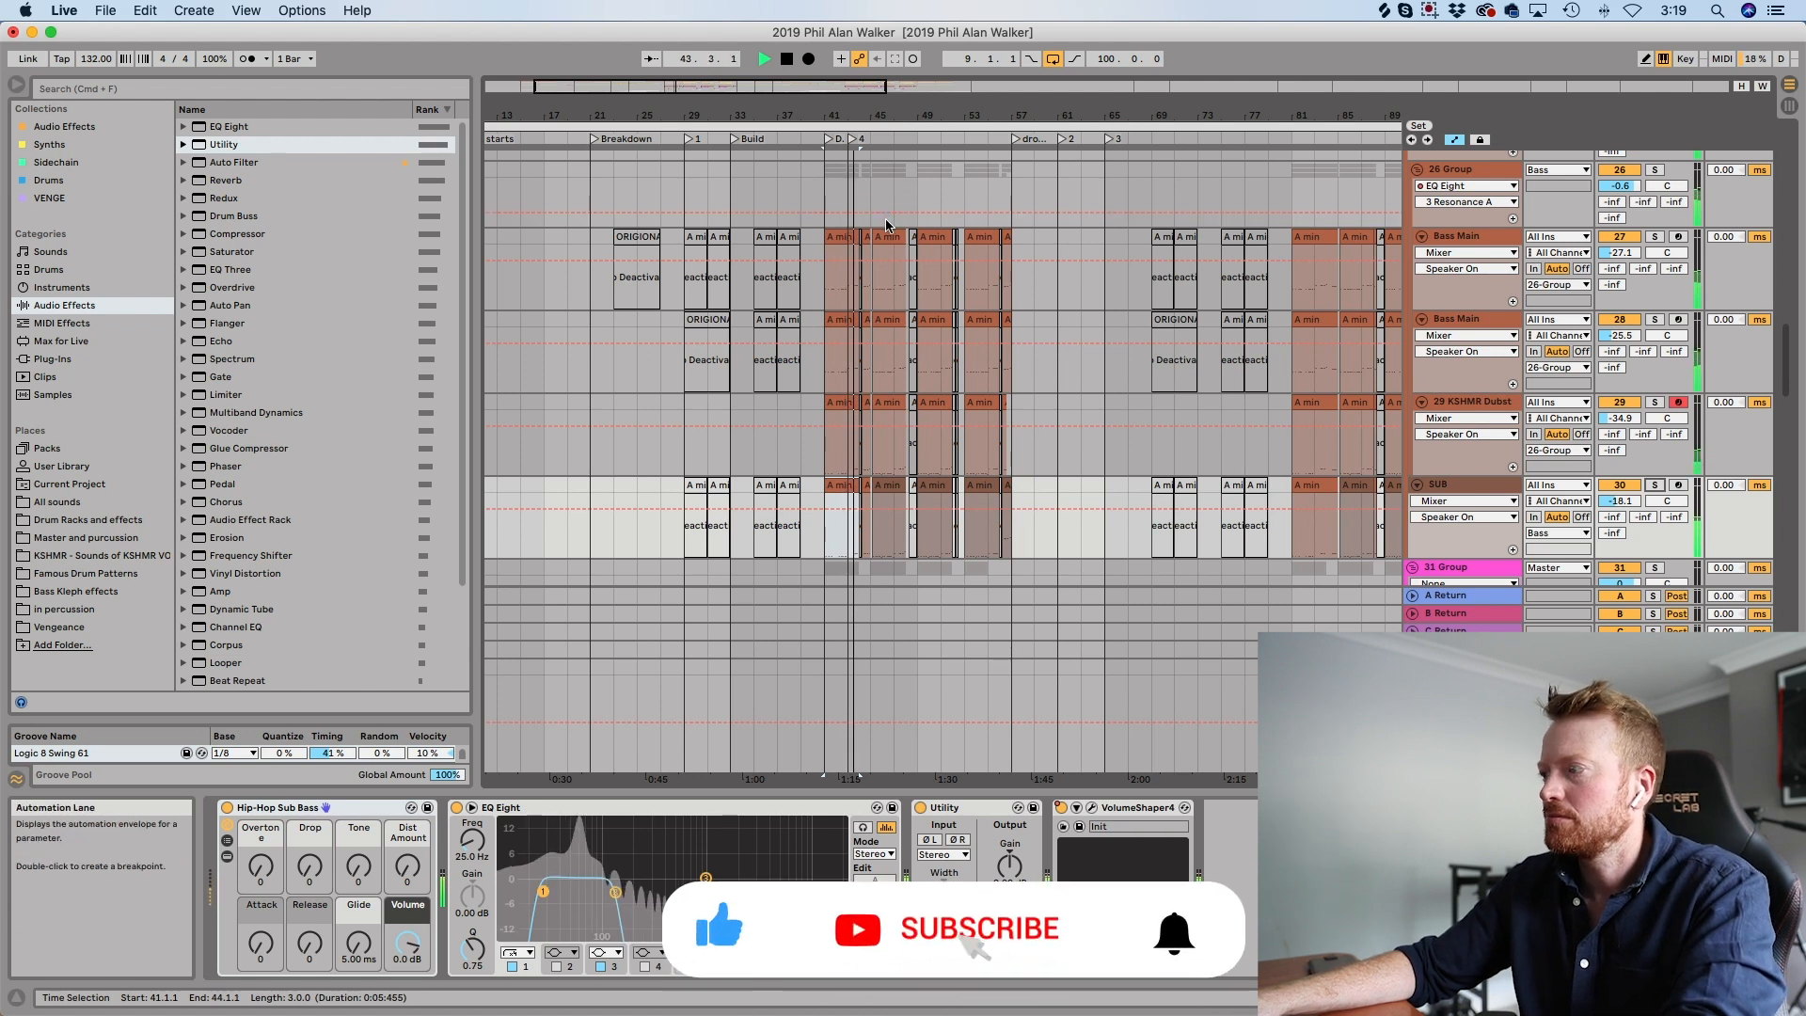
key(space)
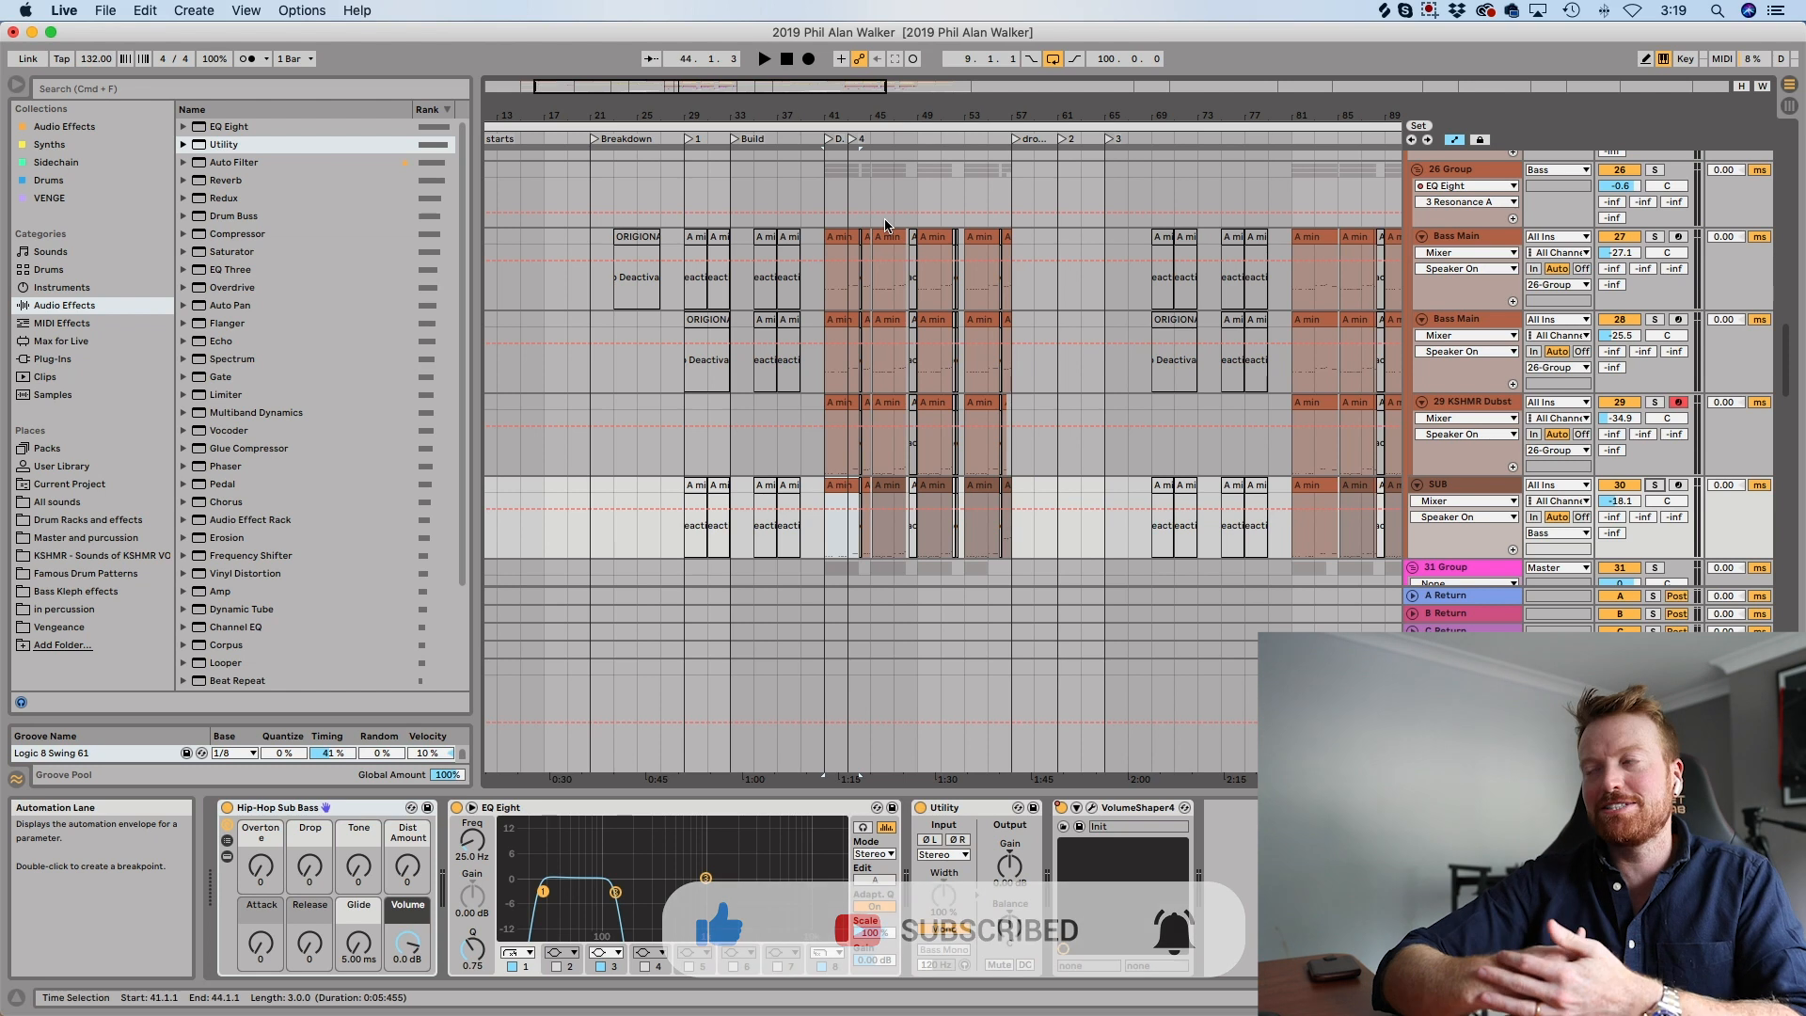
Solo the 32 Nexus track, play it from bar 41 and turn the solo off again.
scroll(779, 335, down, 5)
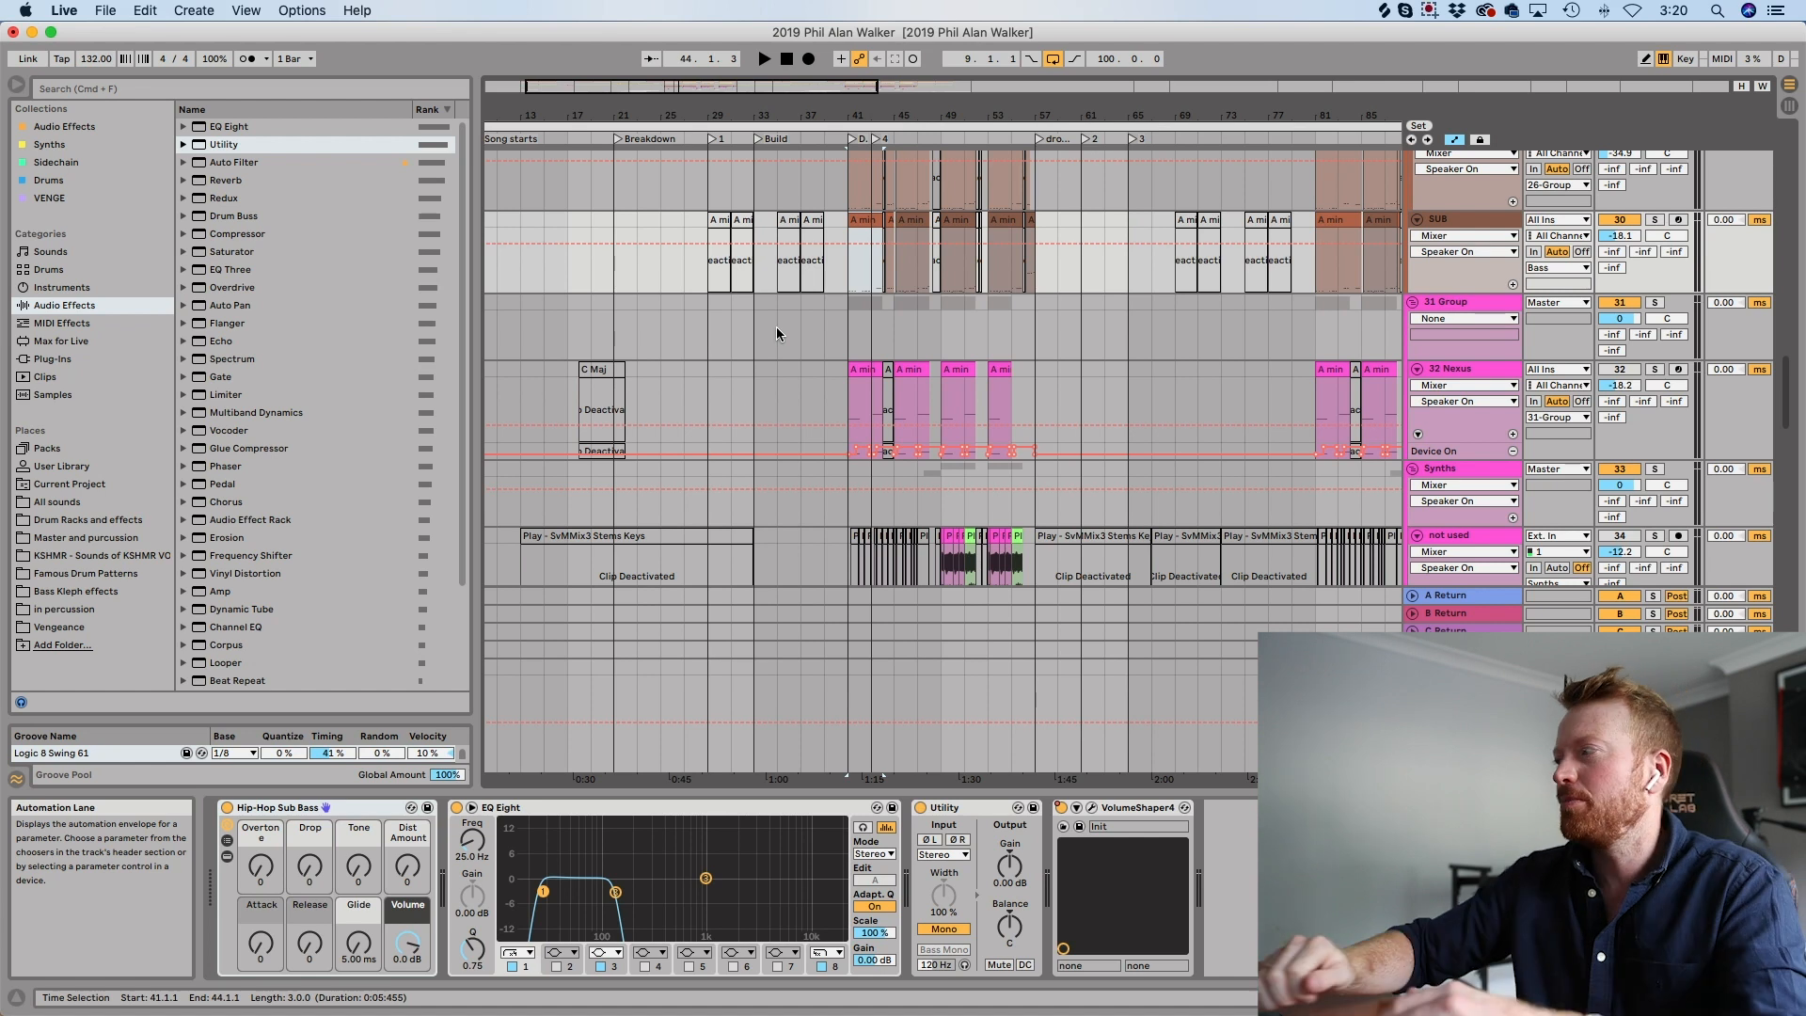
click(1654, 370)
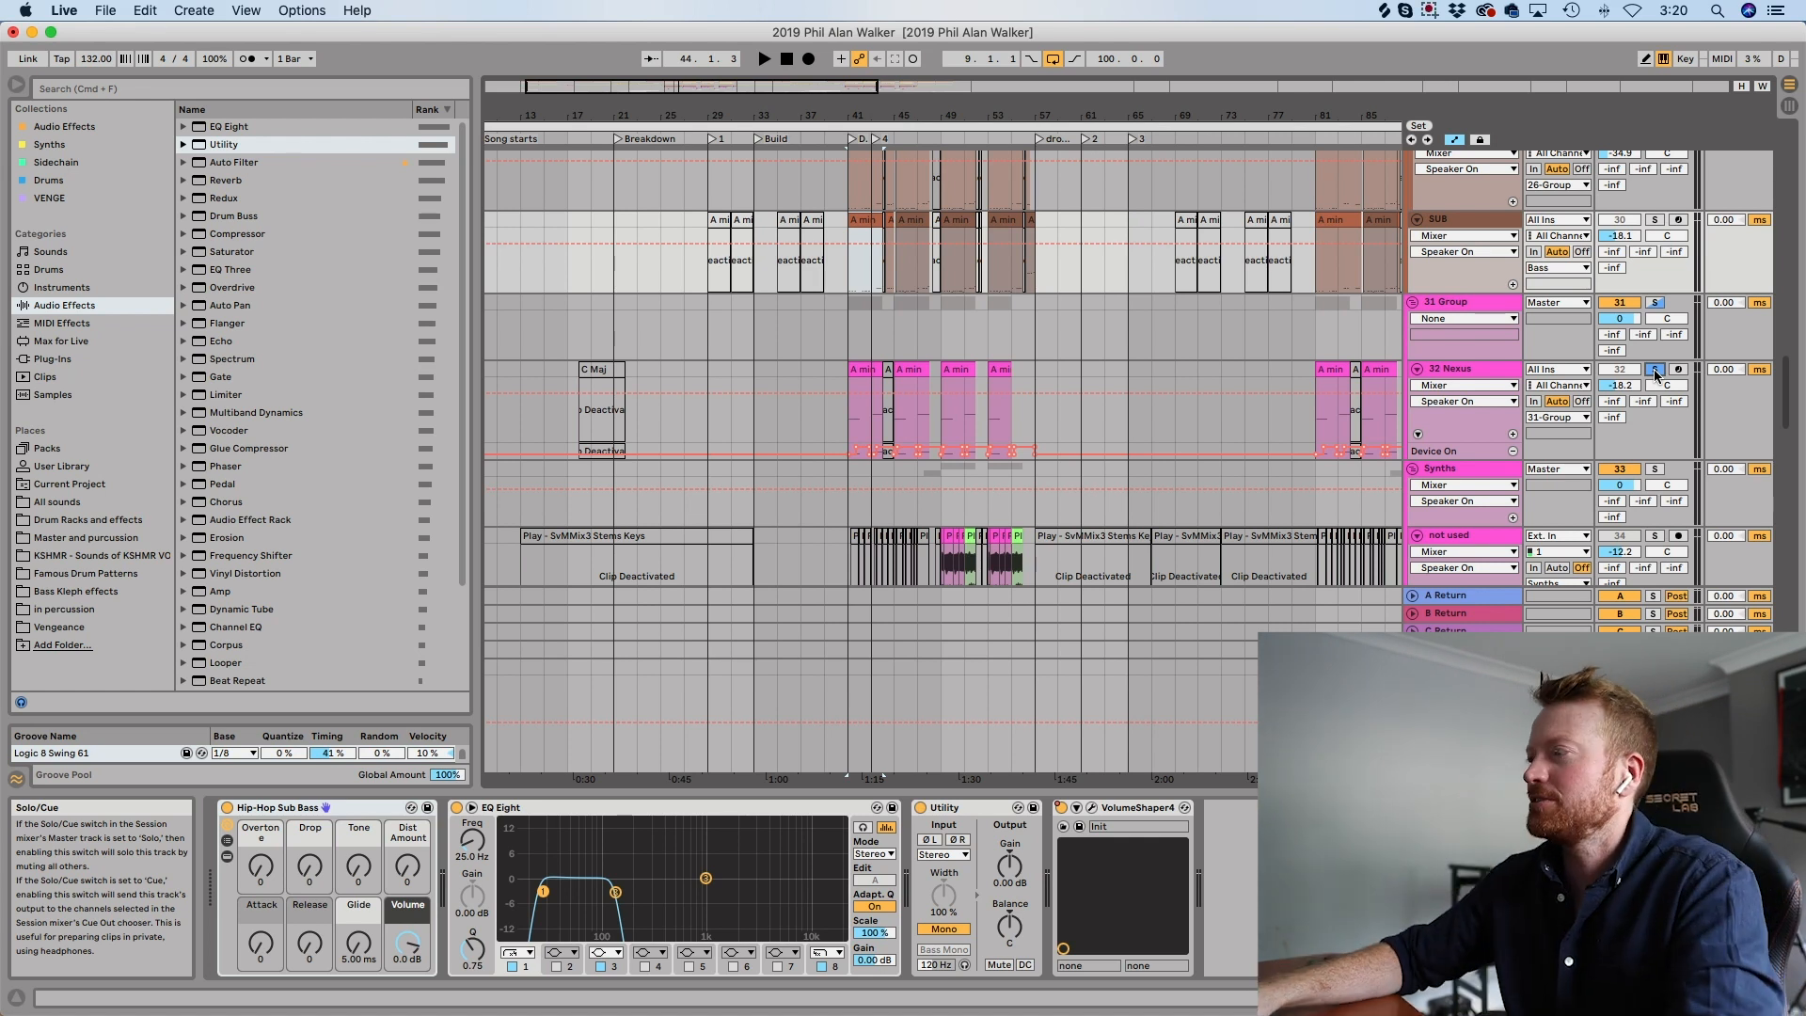
key(space)
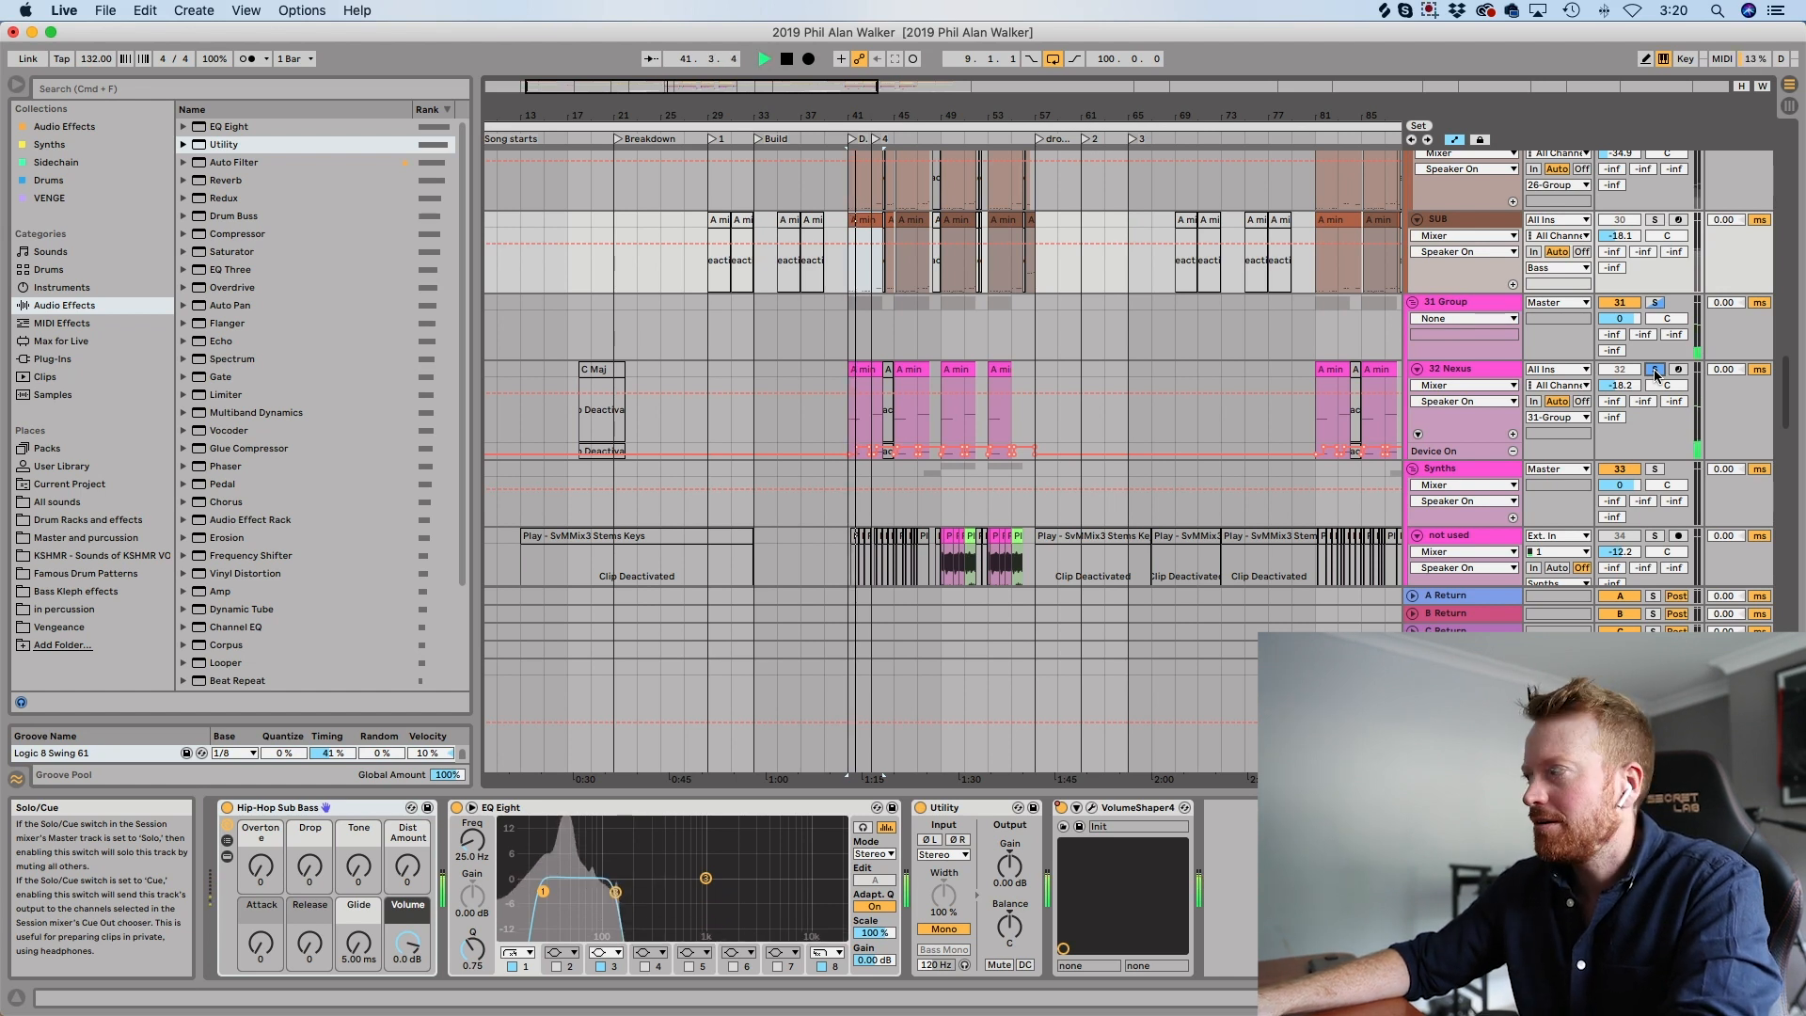
click(1656, 373)
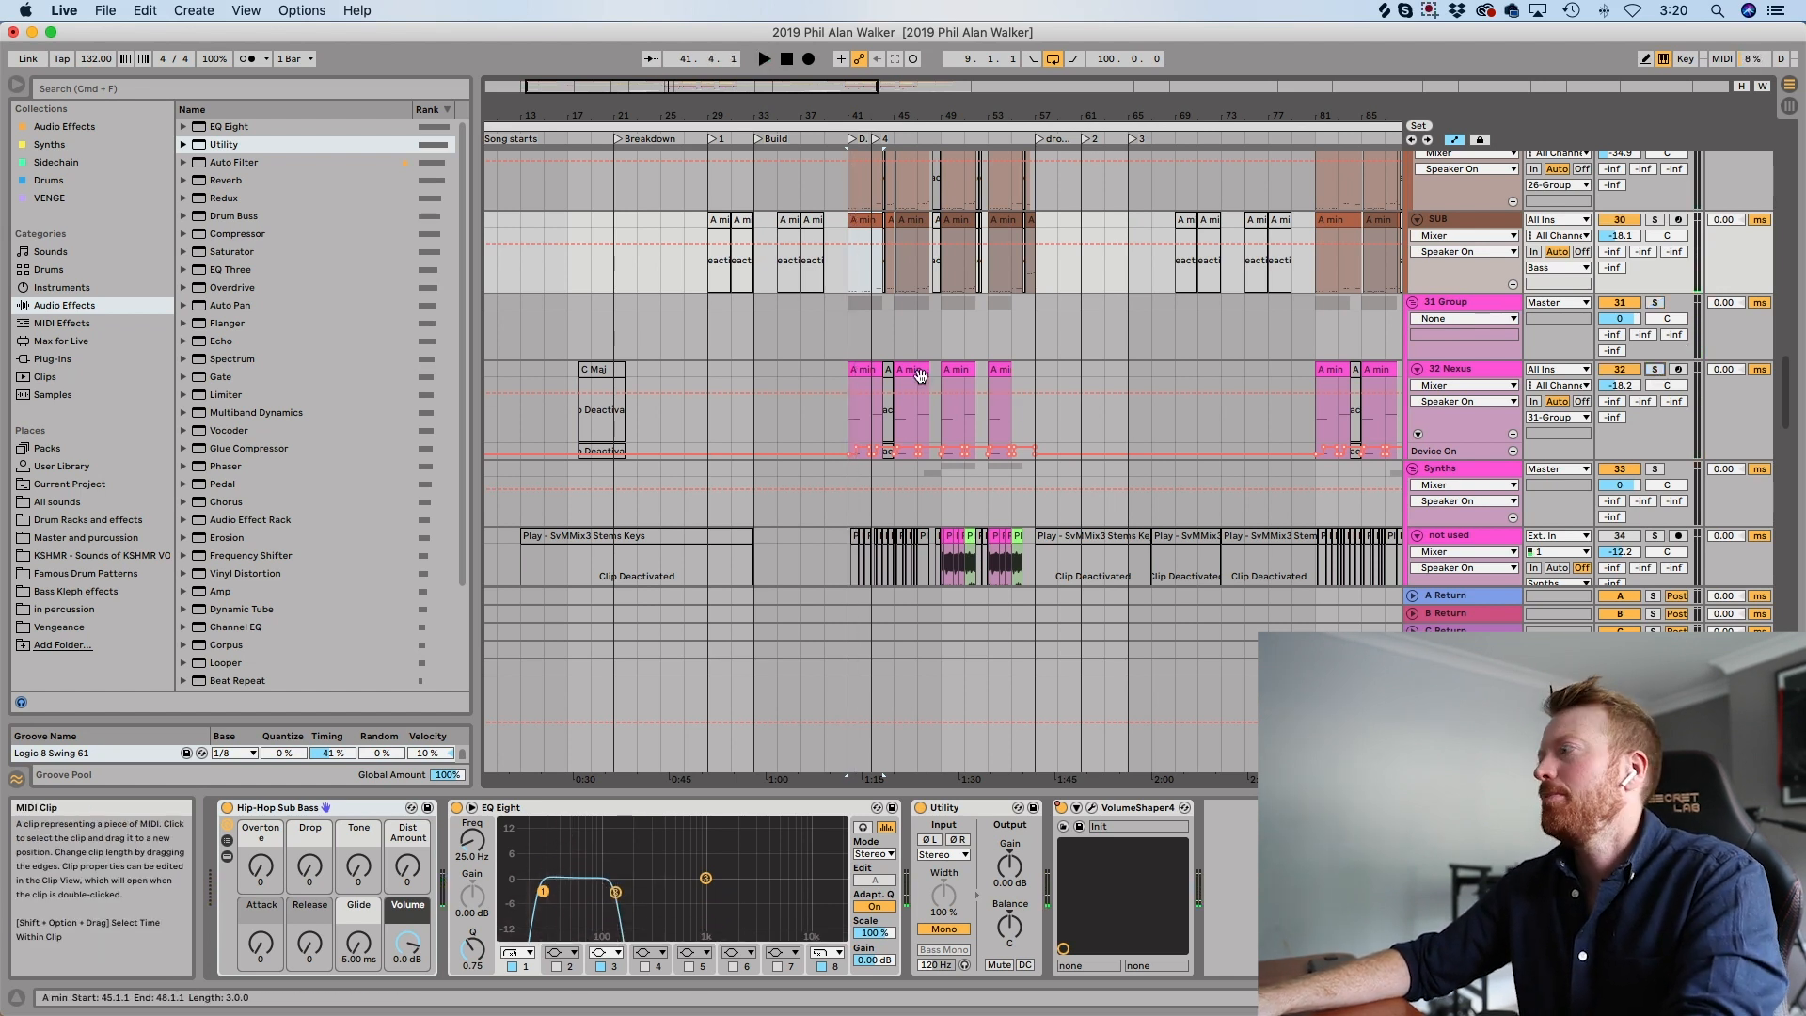
Place the insert marker at bar 41 on the 32 Nexus track and play the drop with Nexus in the mix.
key(space)
click(870, 407)
key(space)
click(870, 407)
key(space)
scroll(861, 405, up, 5)
key(space)
click(794, 405)
key(space)
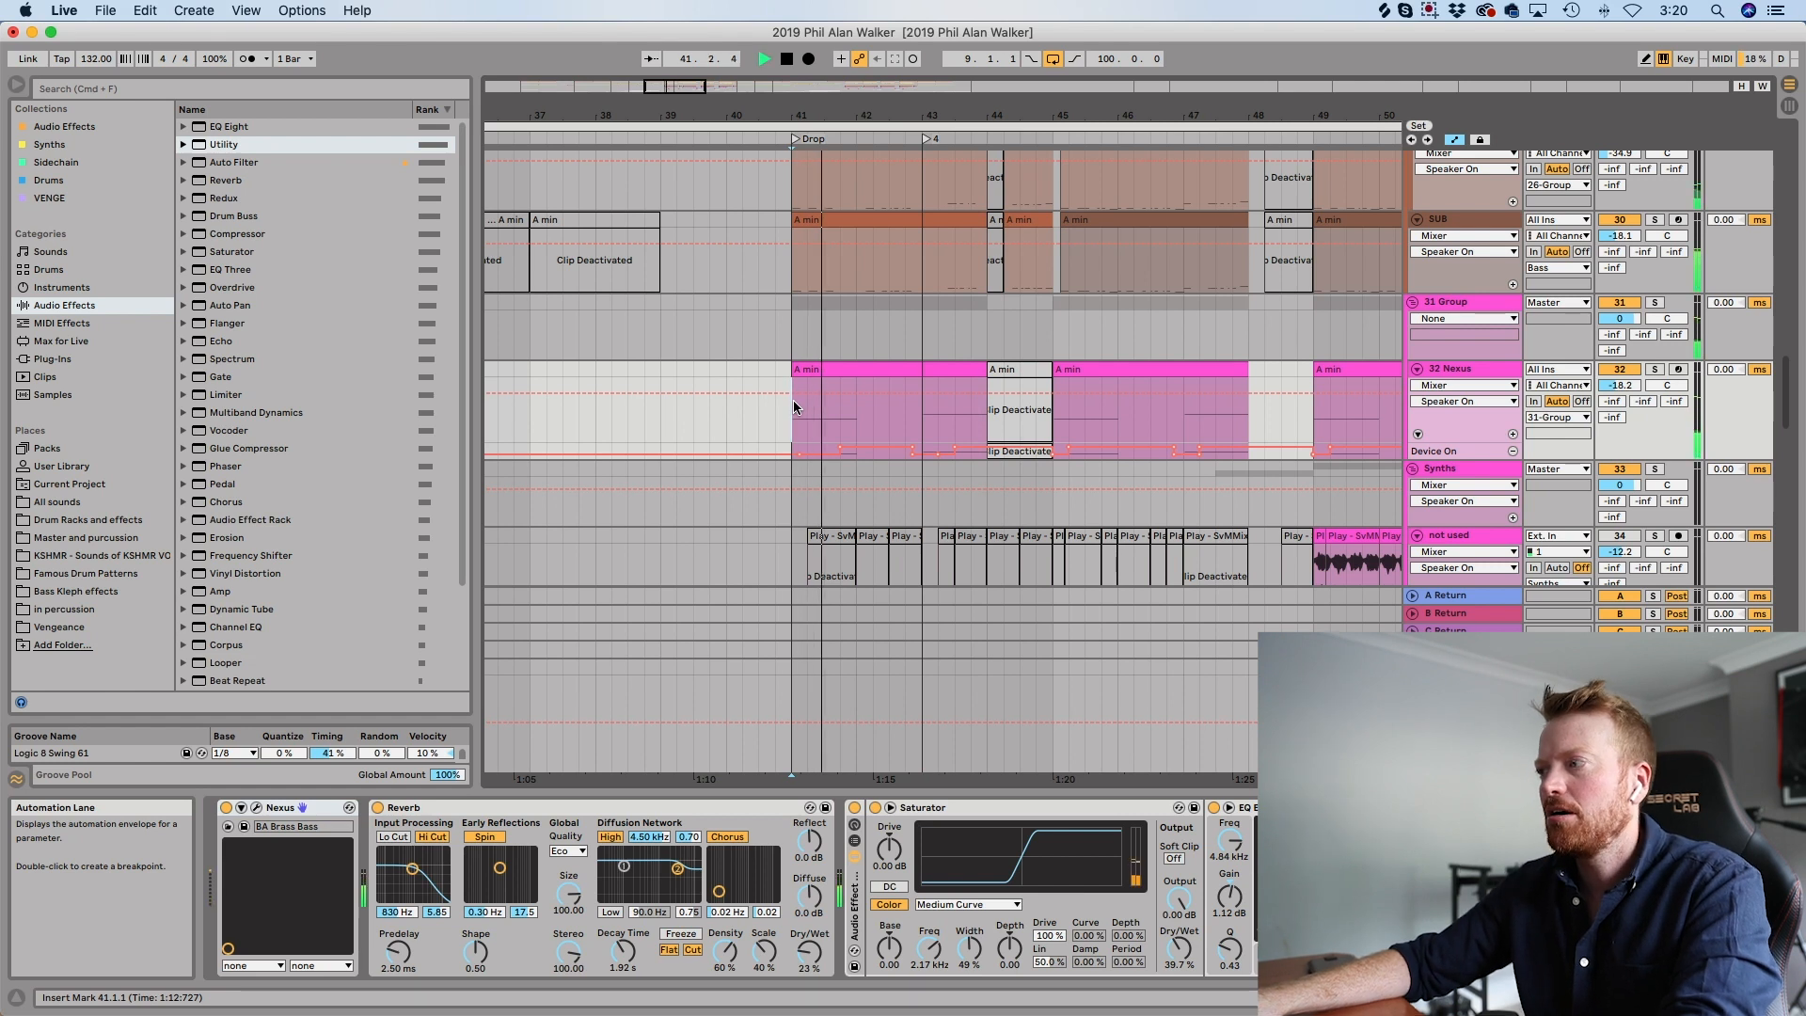
click(890, 416)
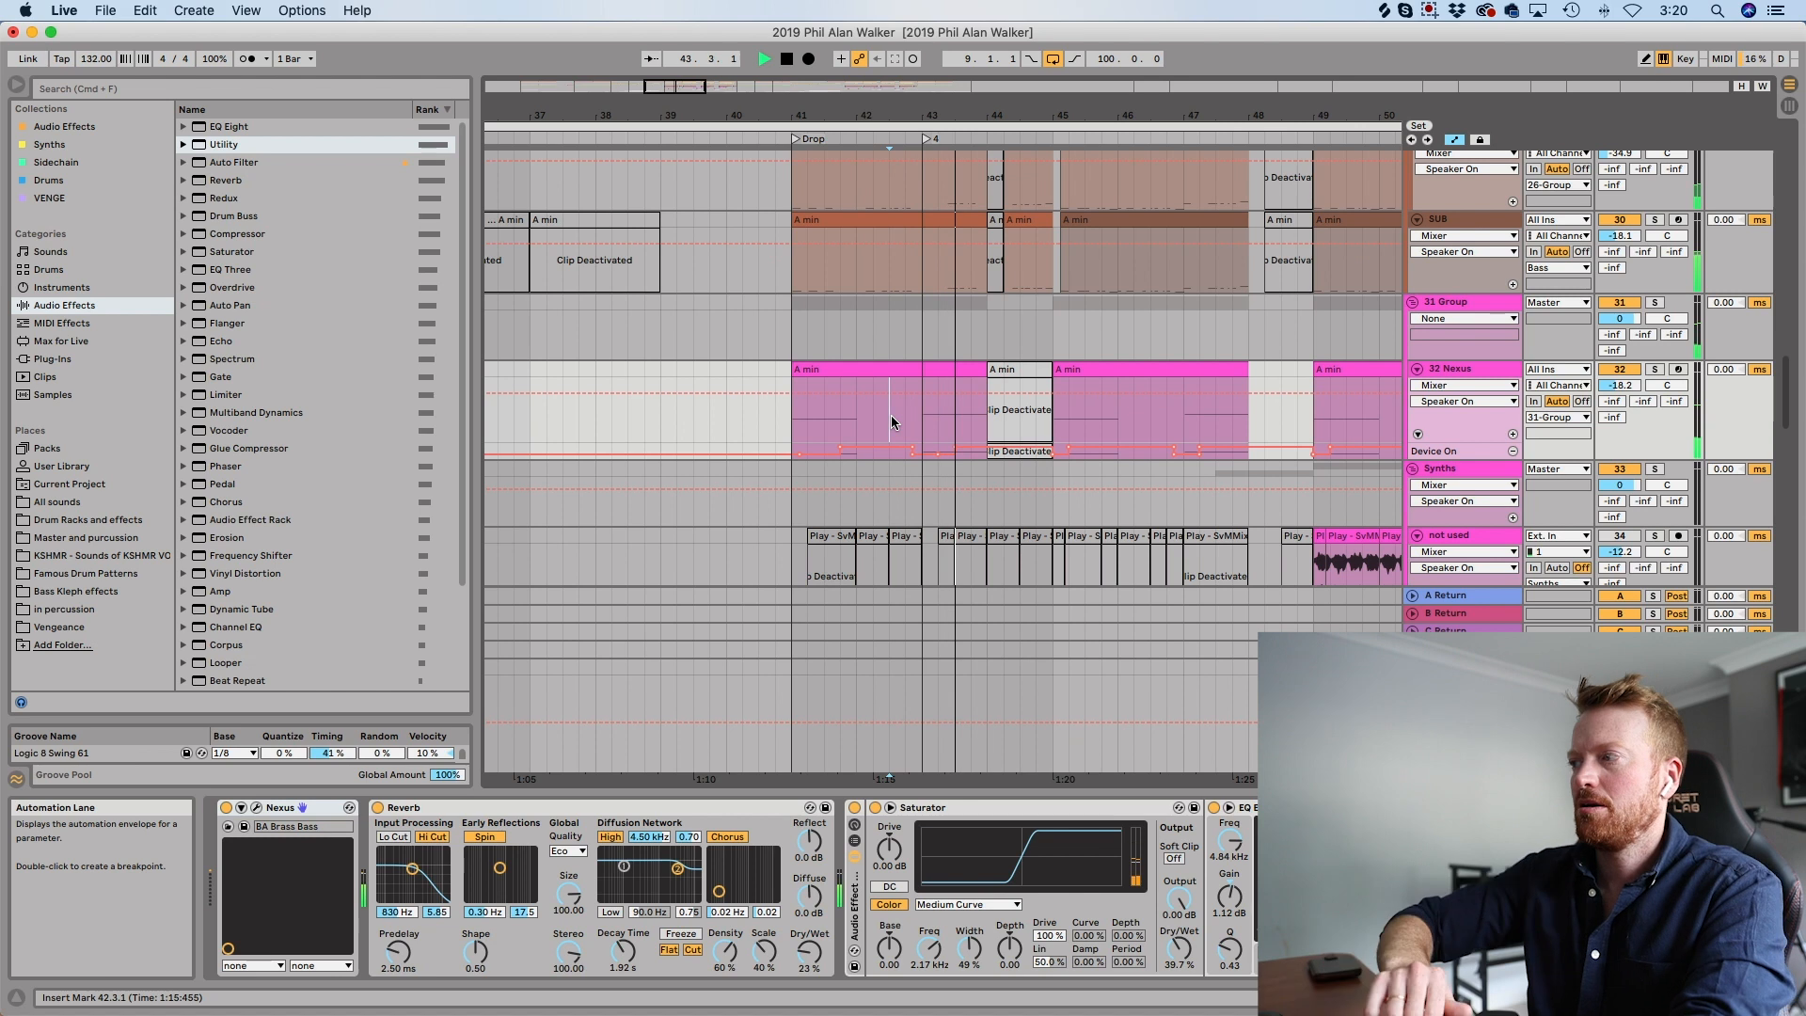
key(space)
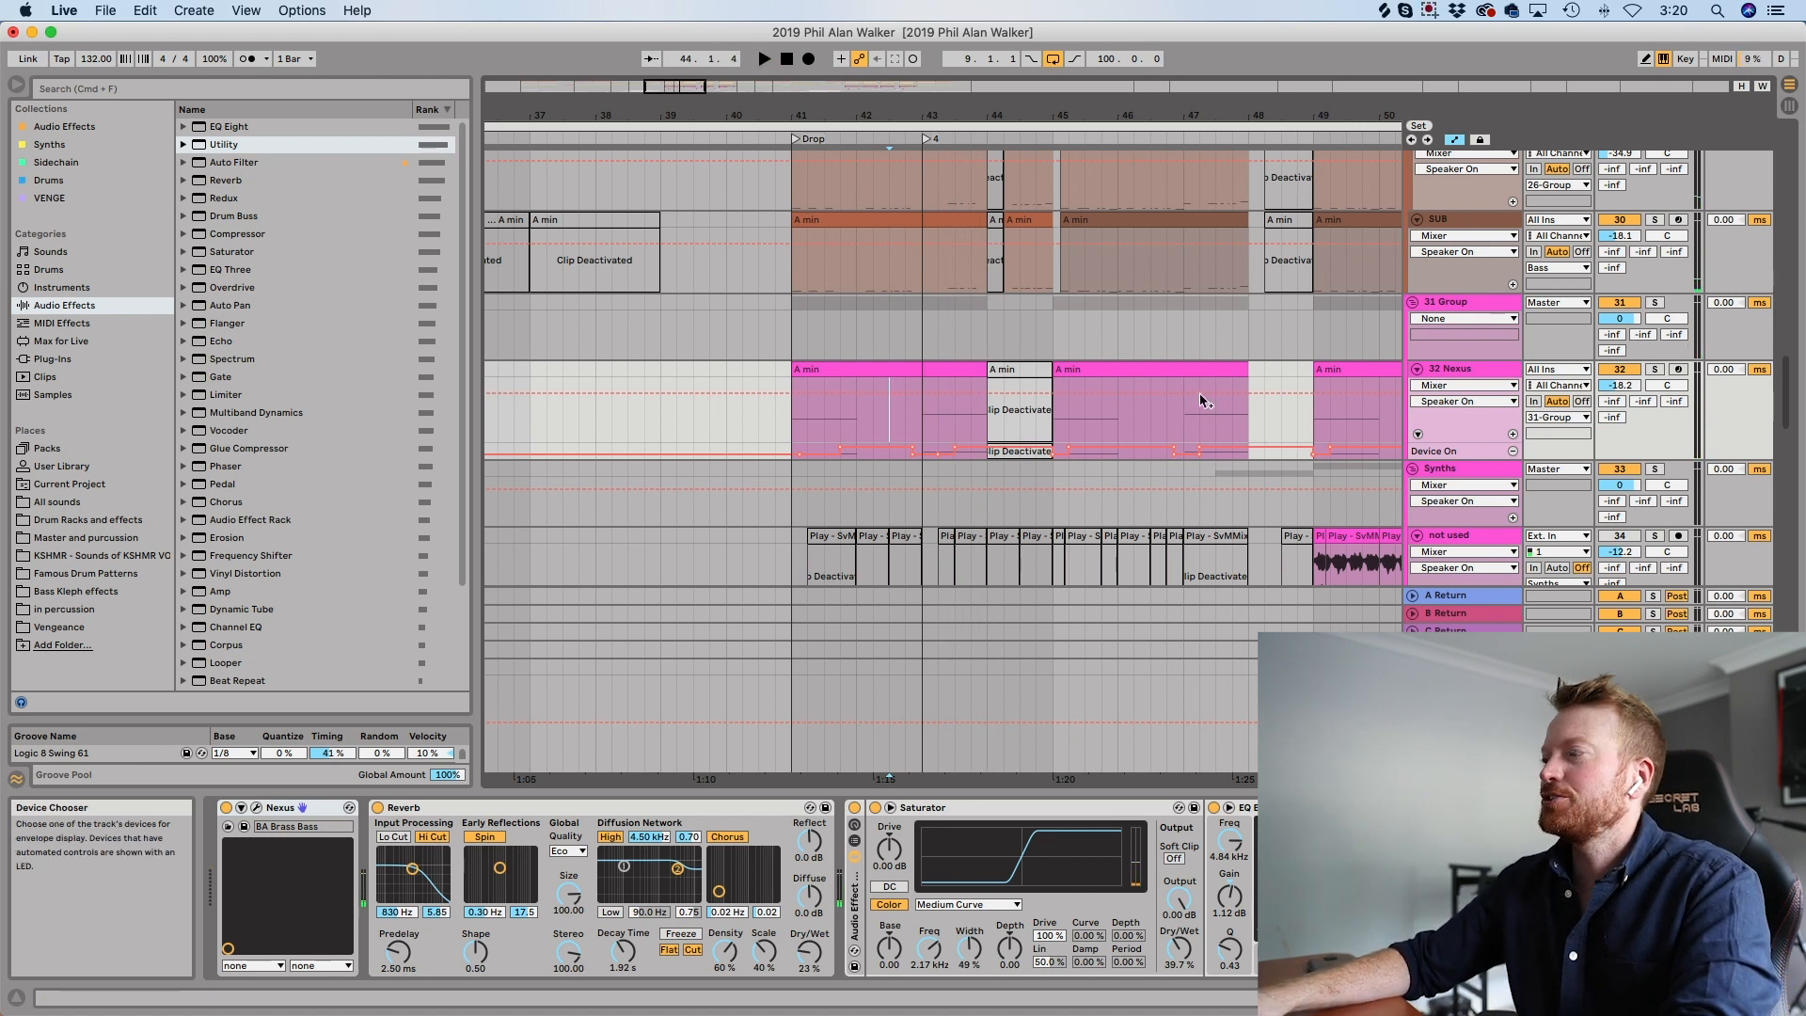
Solo the 13 Rides track, play its 4 floor clap clip from bar 43 and turn the solo off again.
scroll(1125, 398, down, 5)
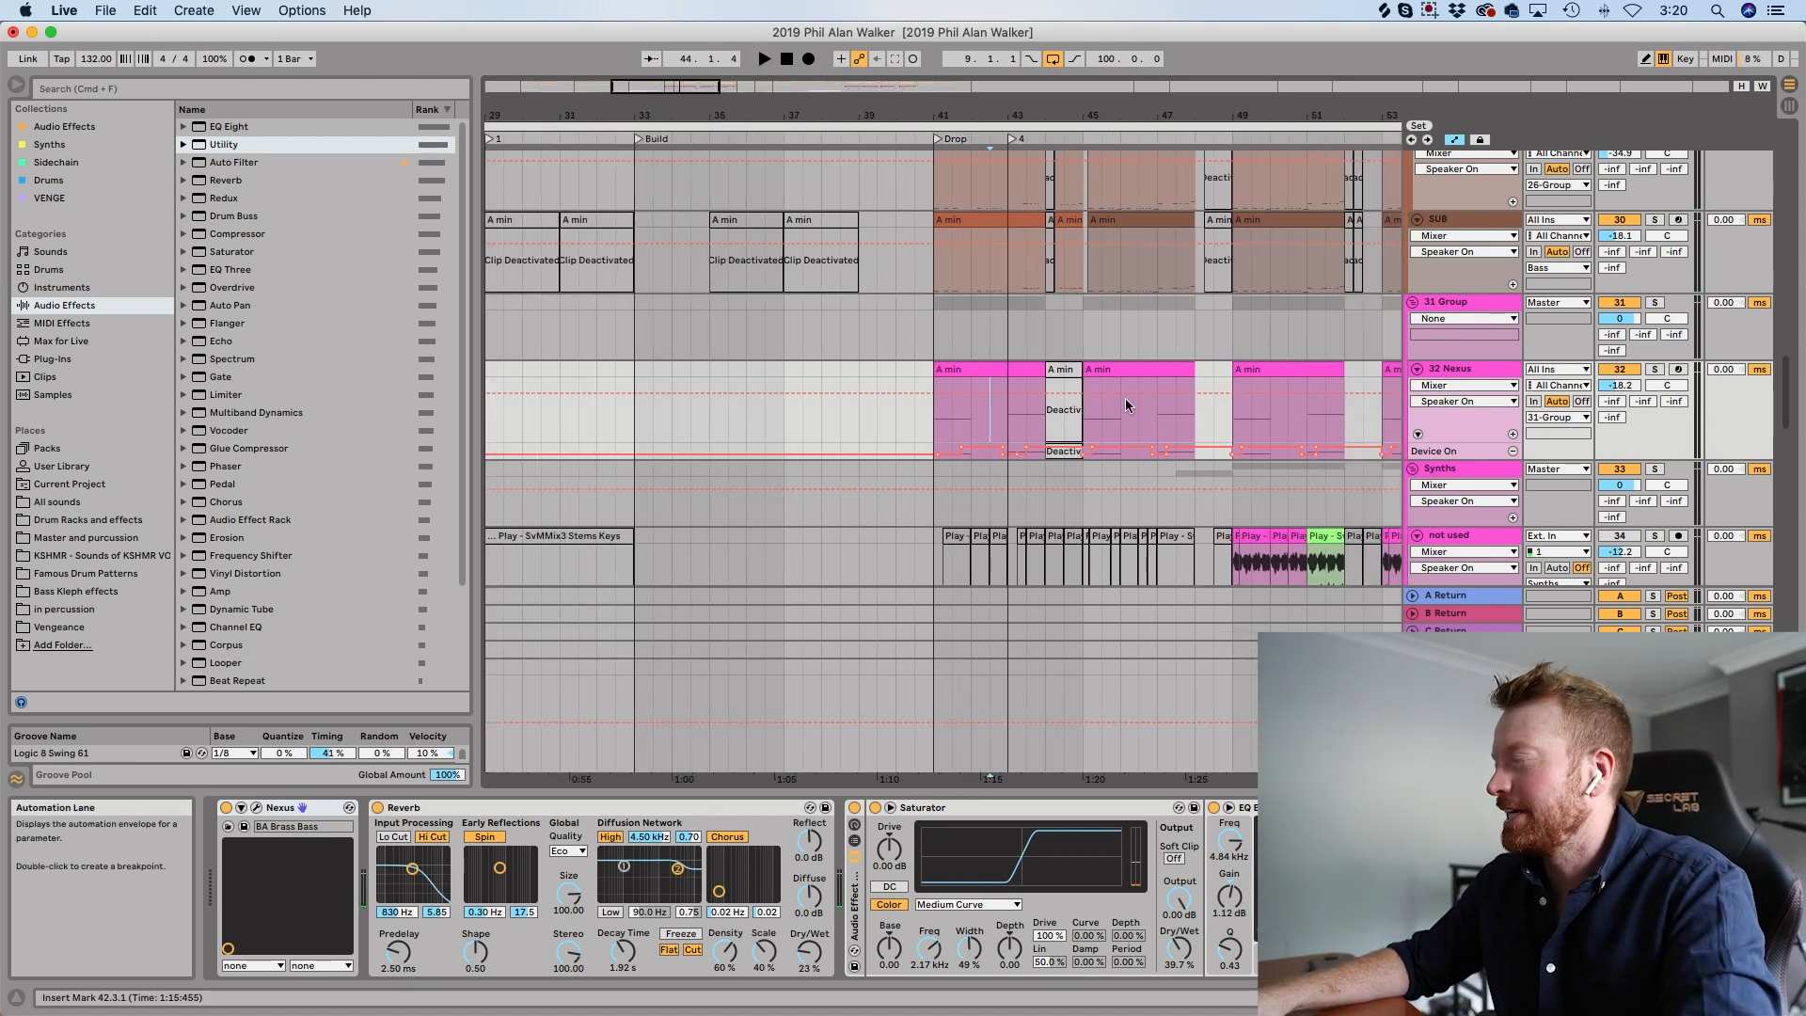
scroll(1127, 404, up, 3)
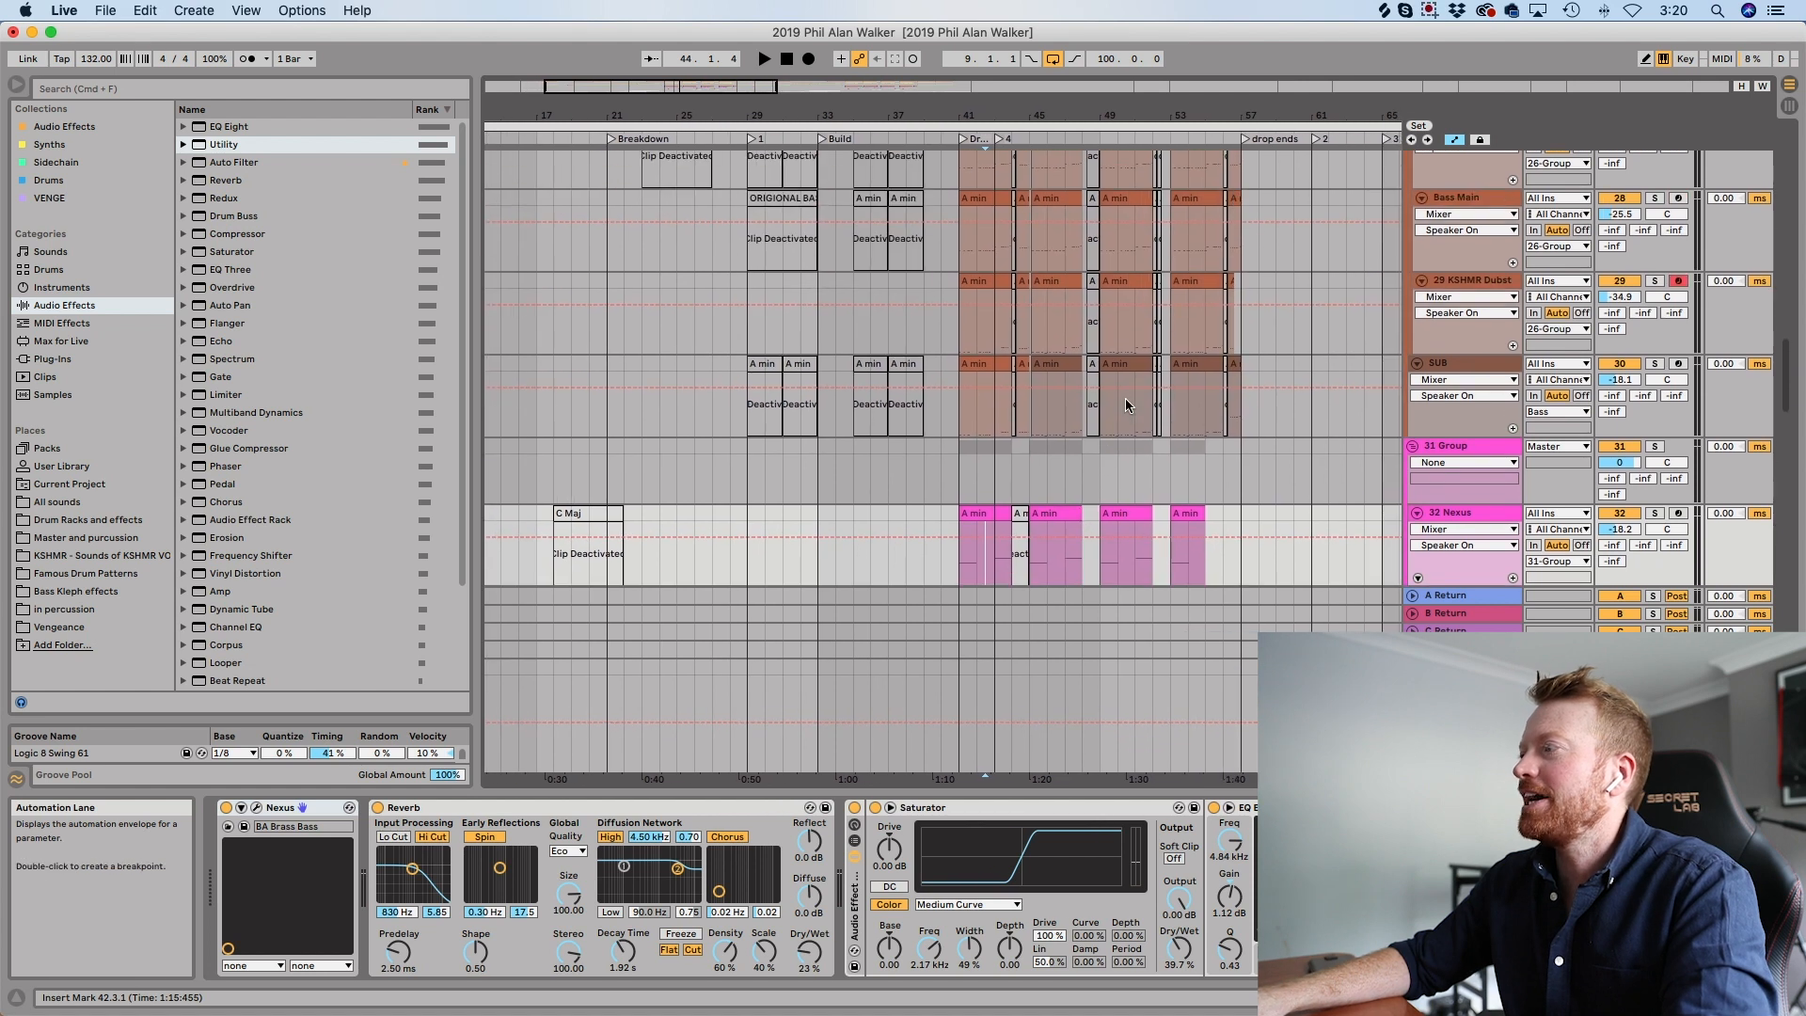
scroll(1125, 398, up, 5)
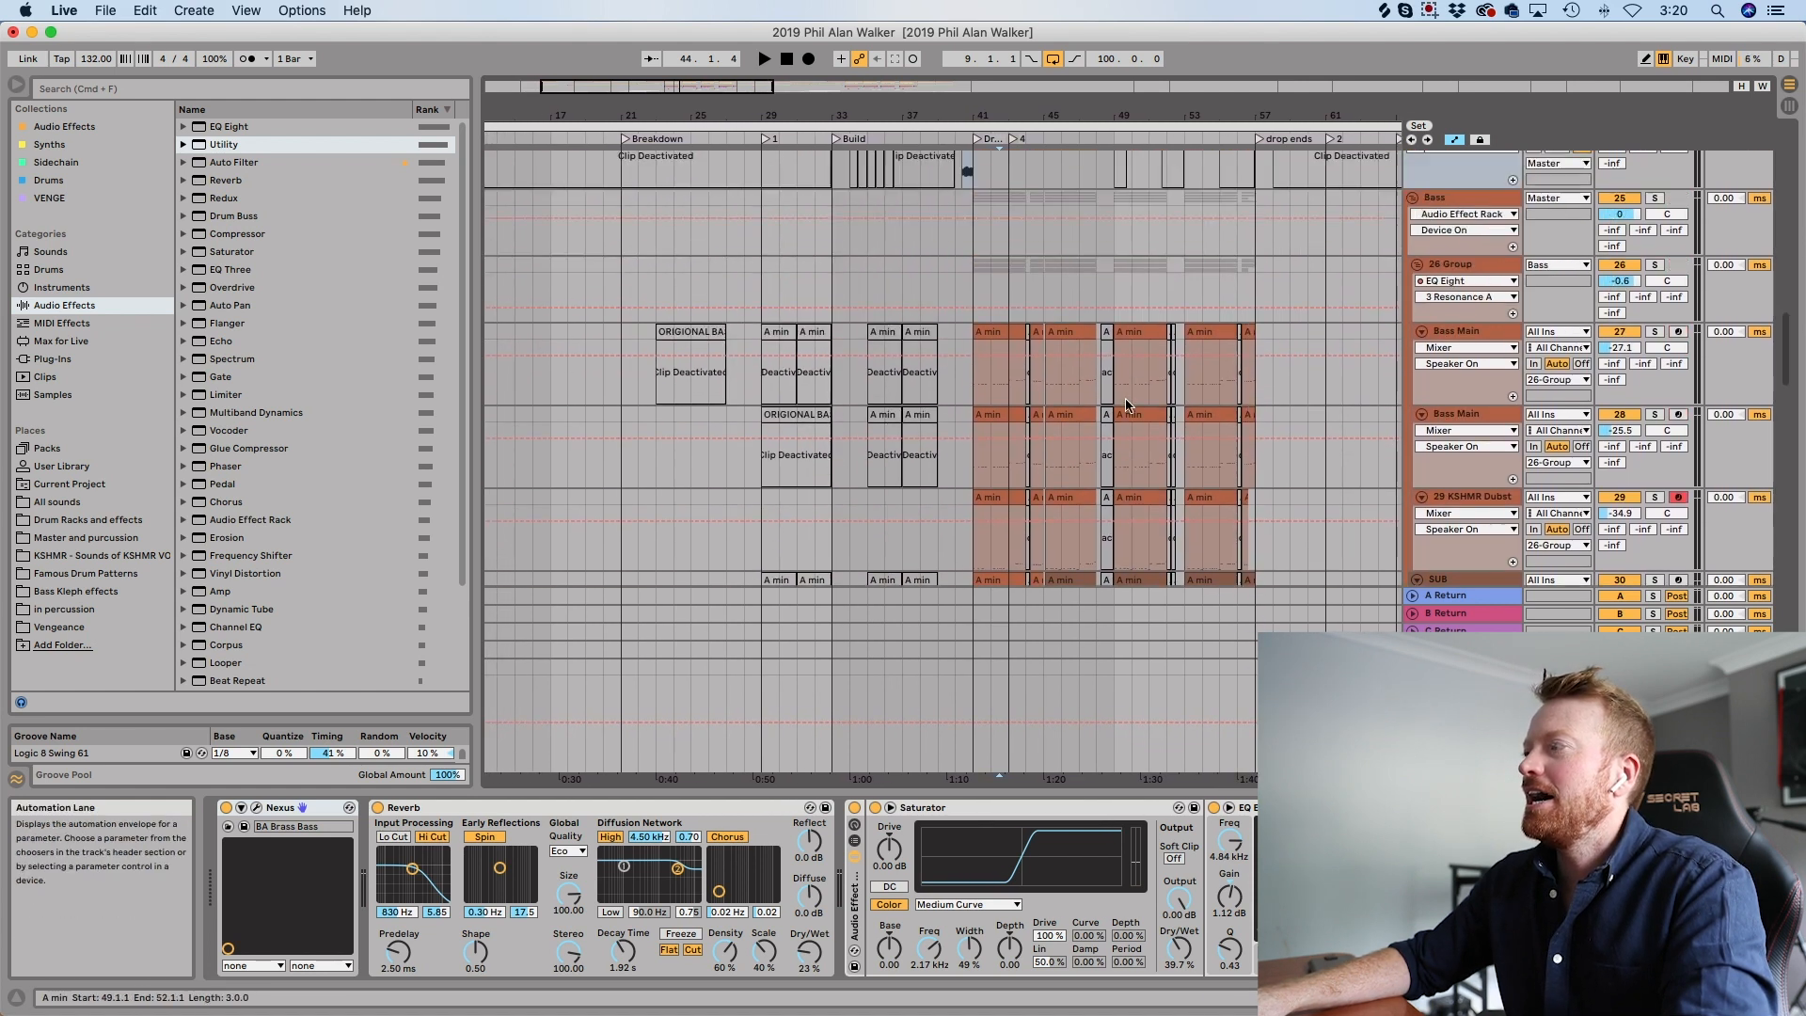
scroll(1127, 405, up, 10)
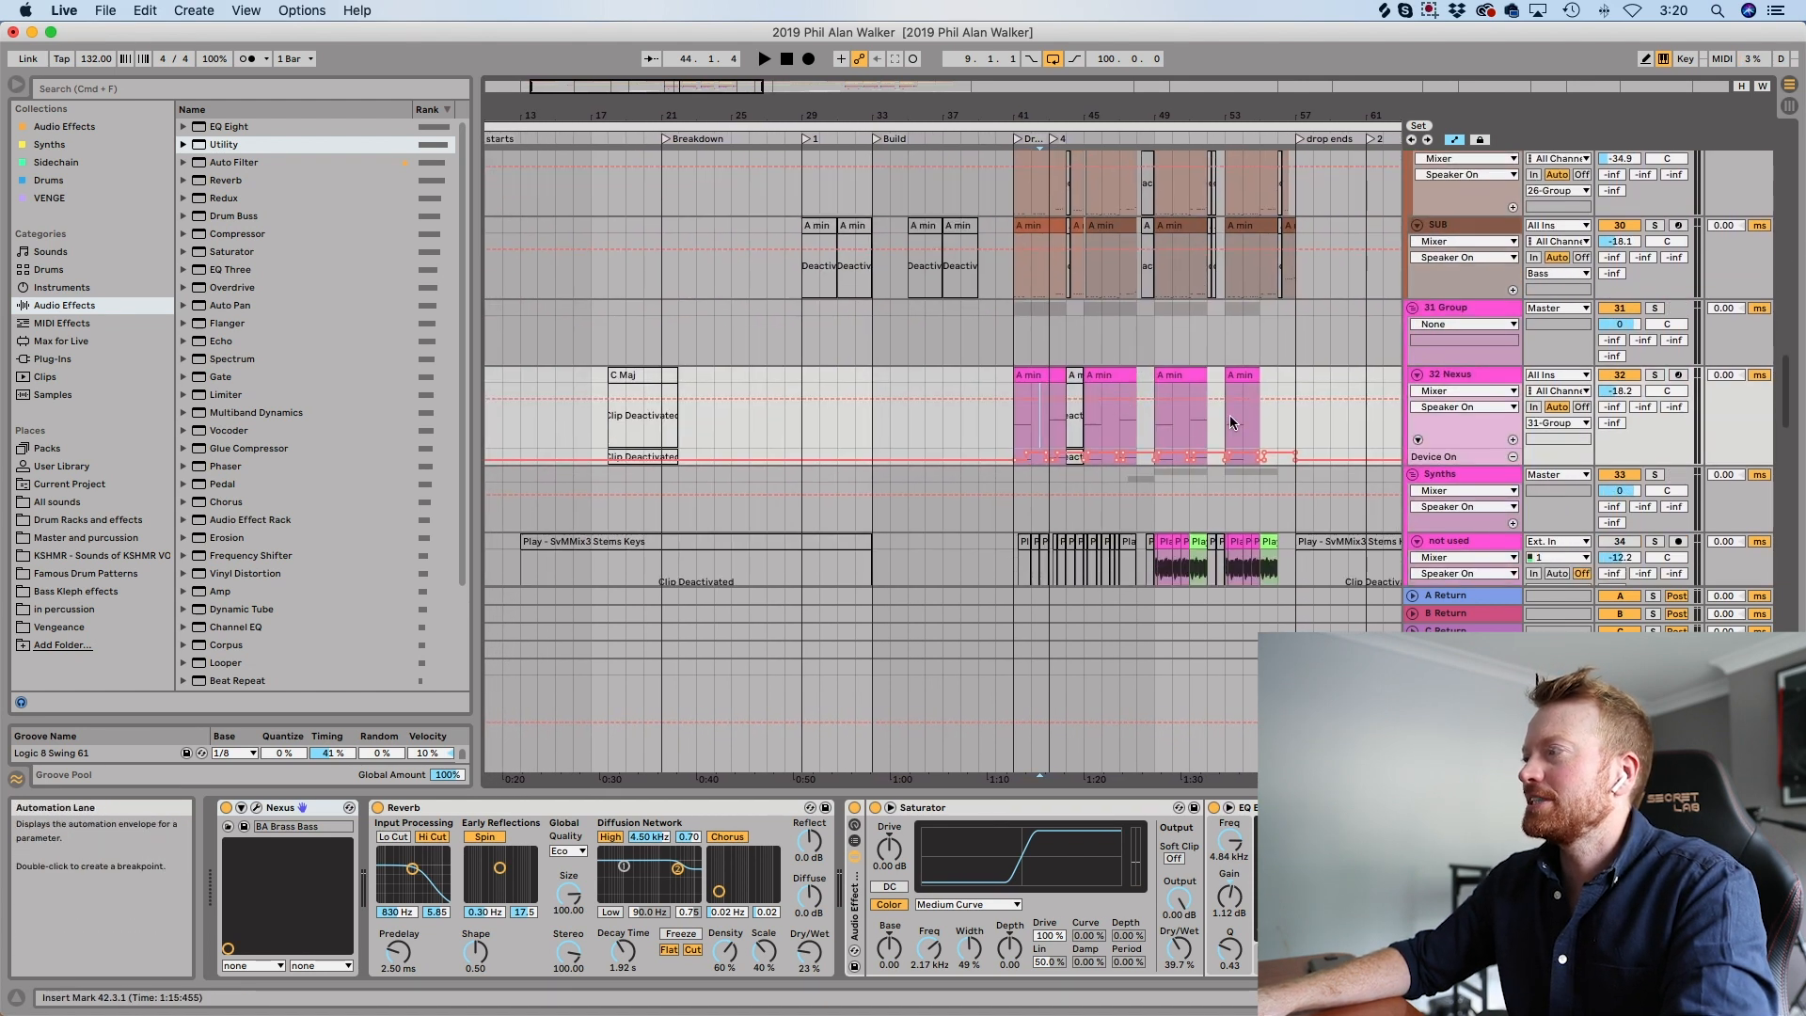
scroll(1229, 415, up, 12)
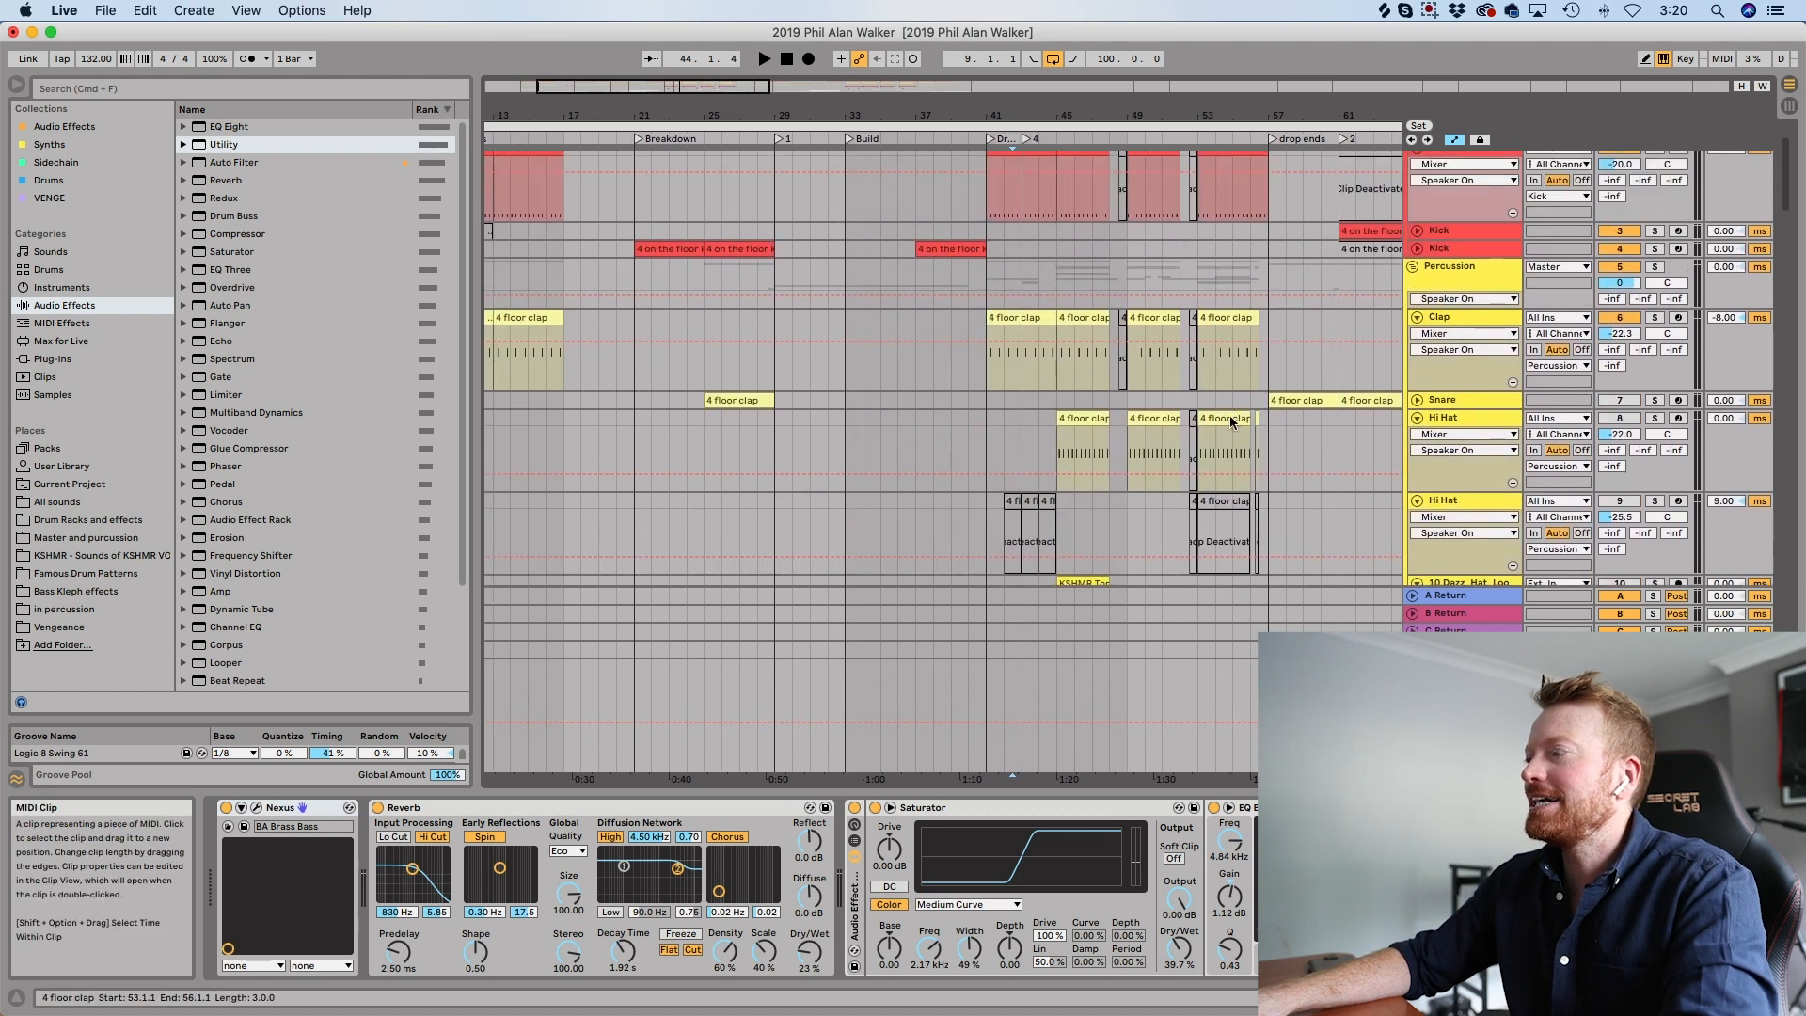
scroll(1228, 415, down, 4)
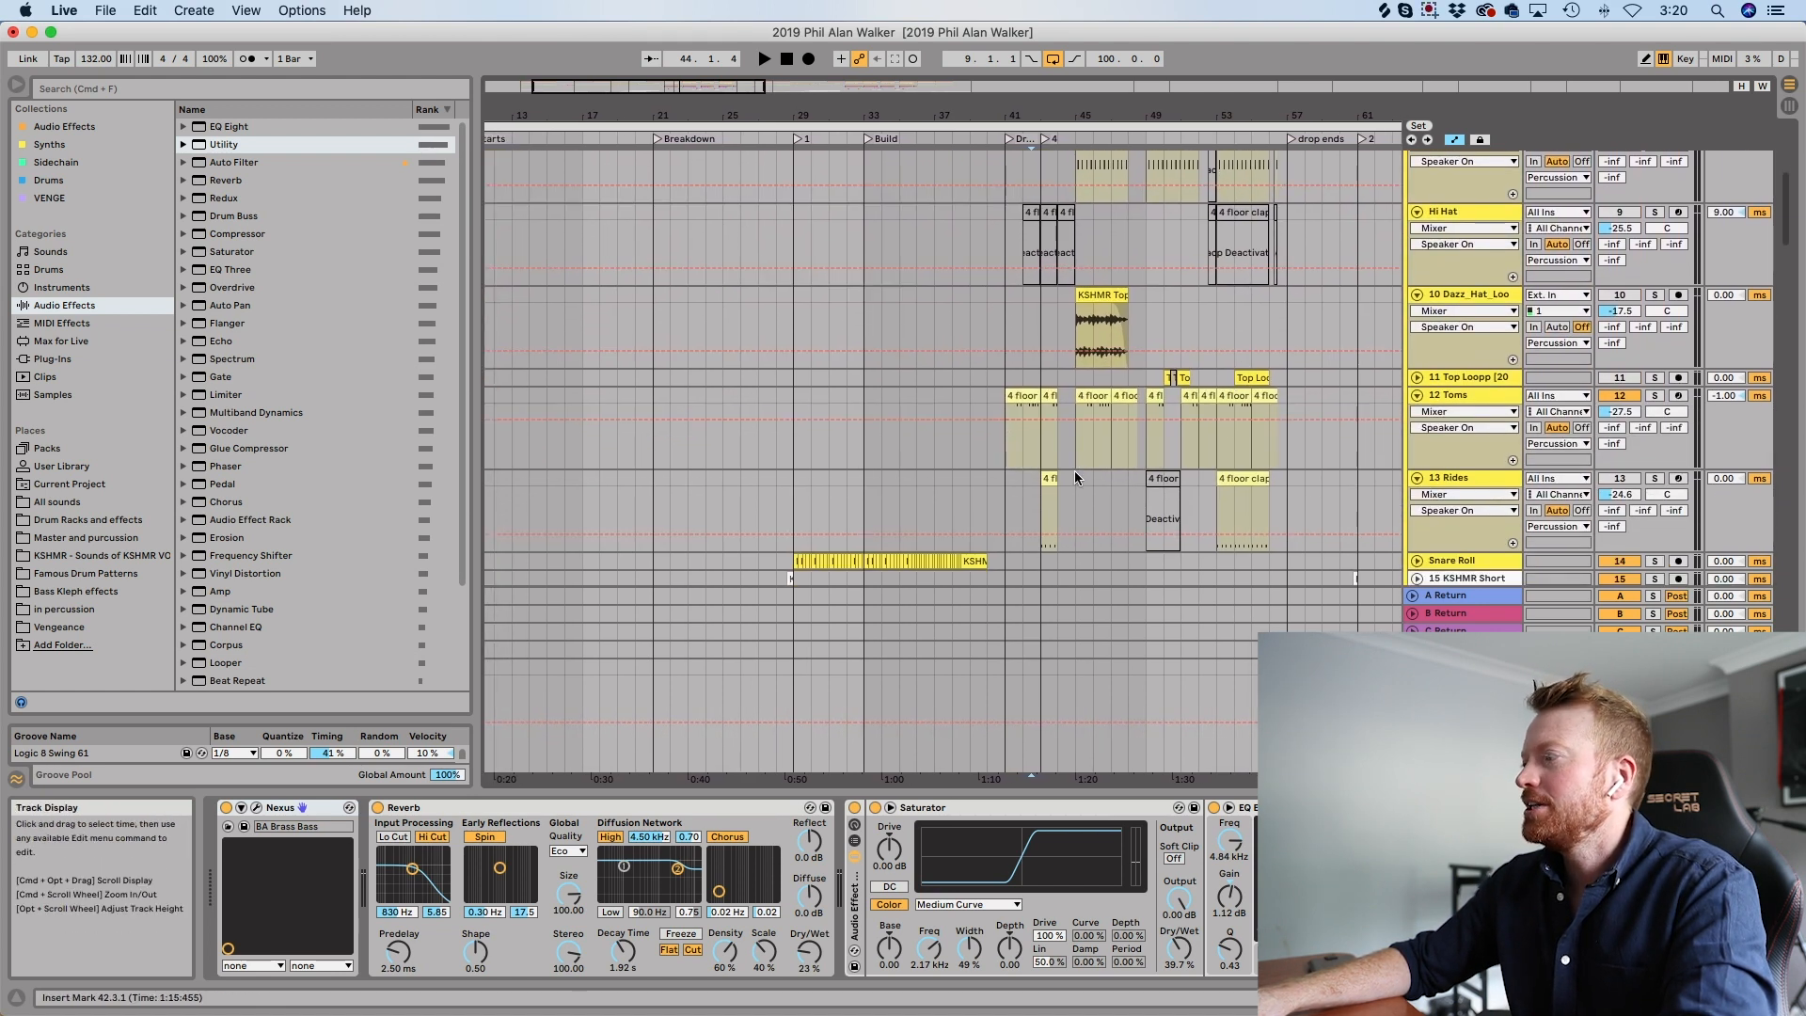
scroll(1074, 471, up, 5)
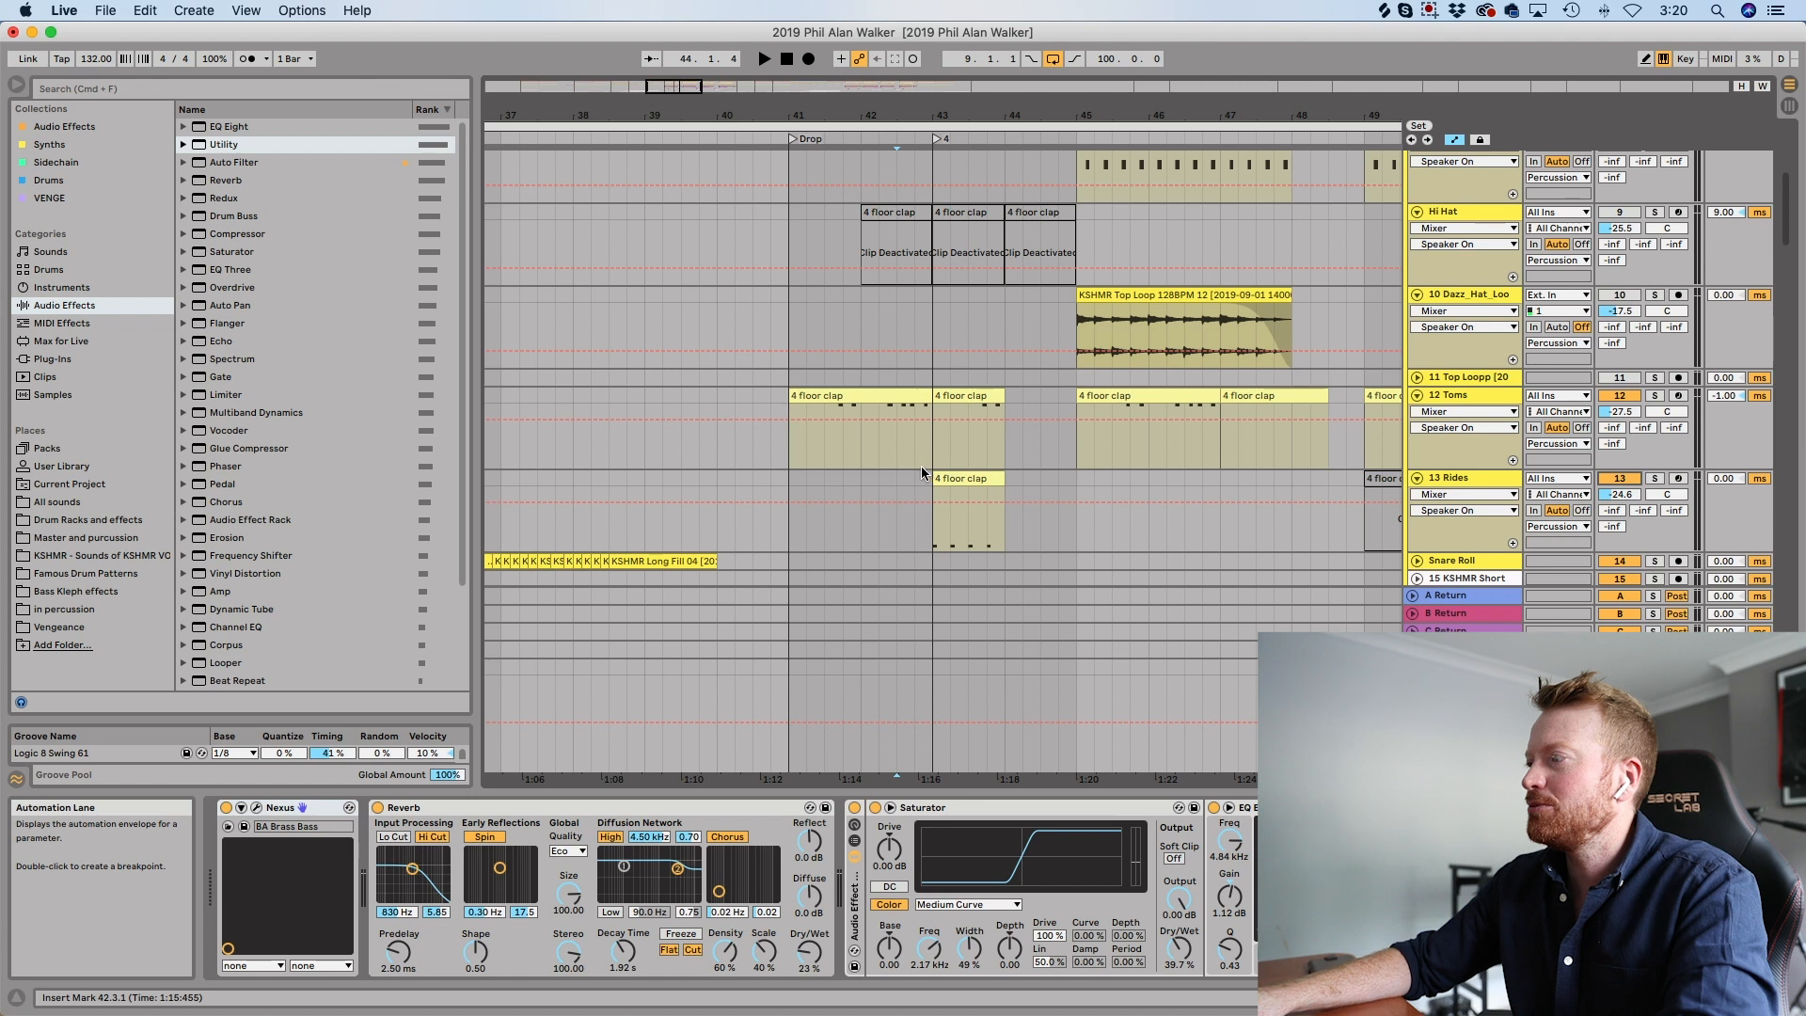
click(936, 480)
click(1656, 478)
key(space)
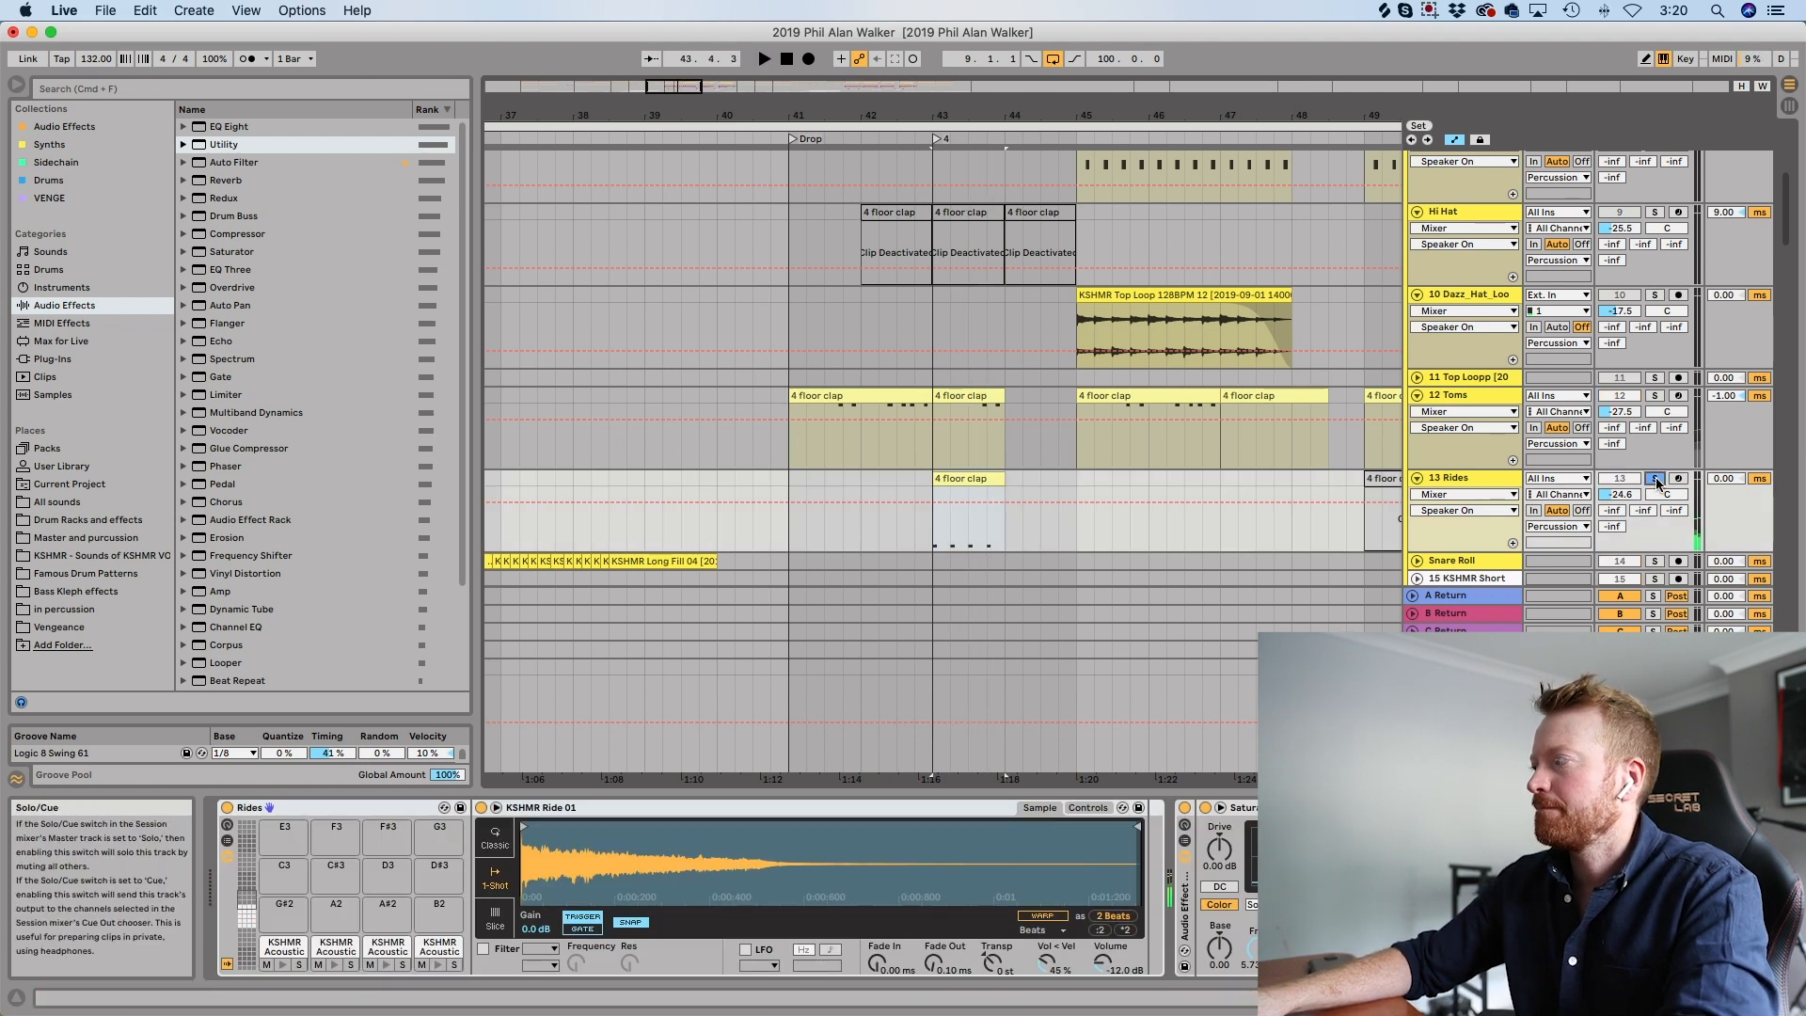
key(space)
click(1655, 478)
Place the insert marker at 42.2.1 on the 13 Rides track and play the rides within the full mix.
click(879, 526)
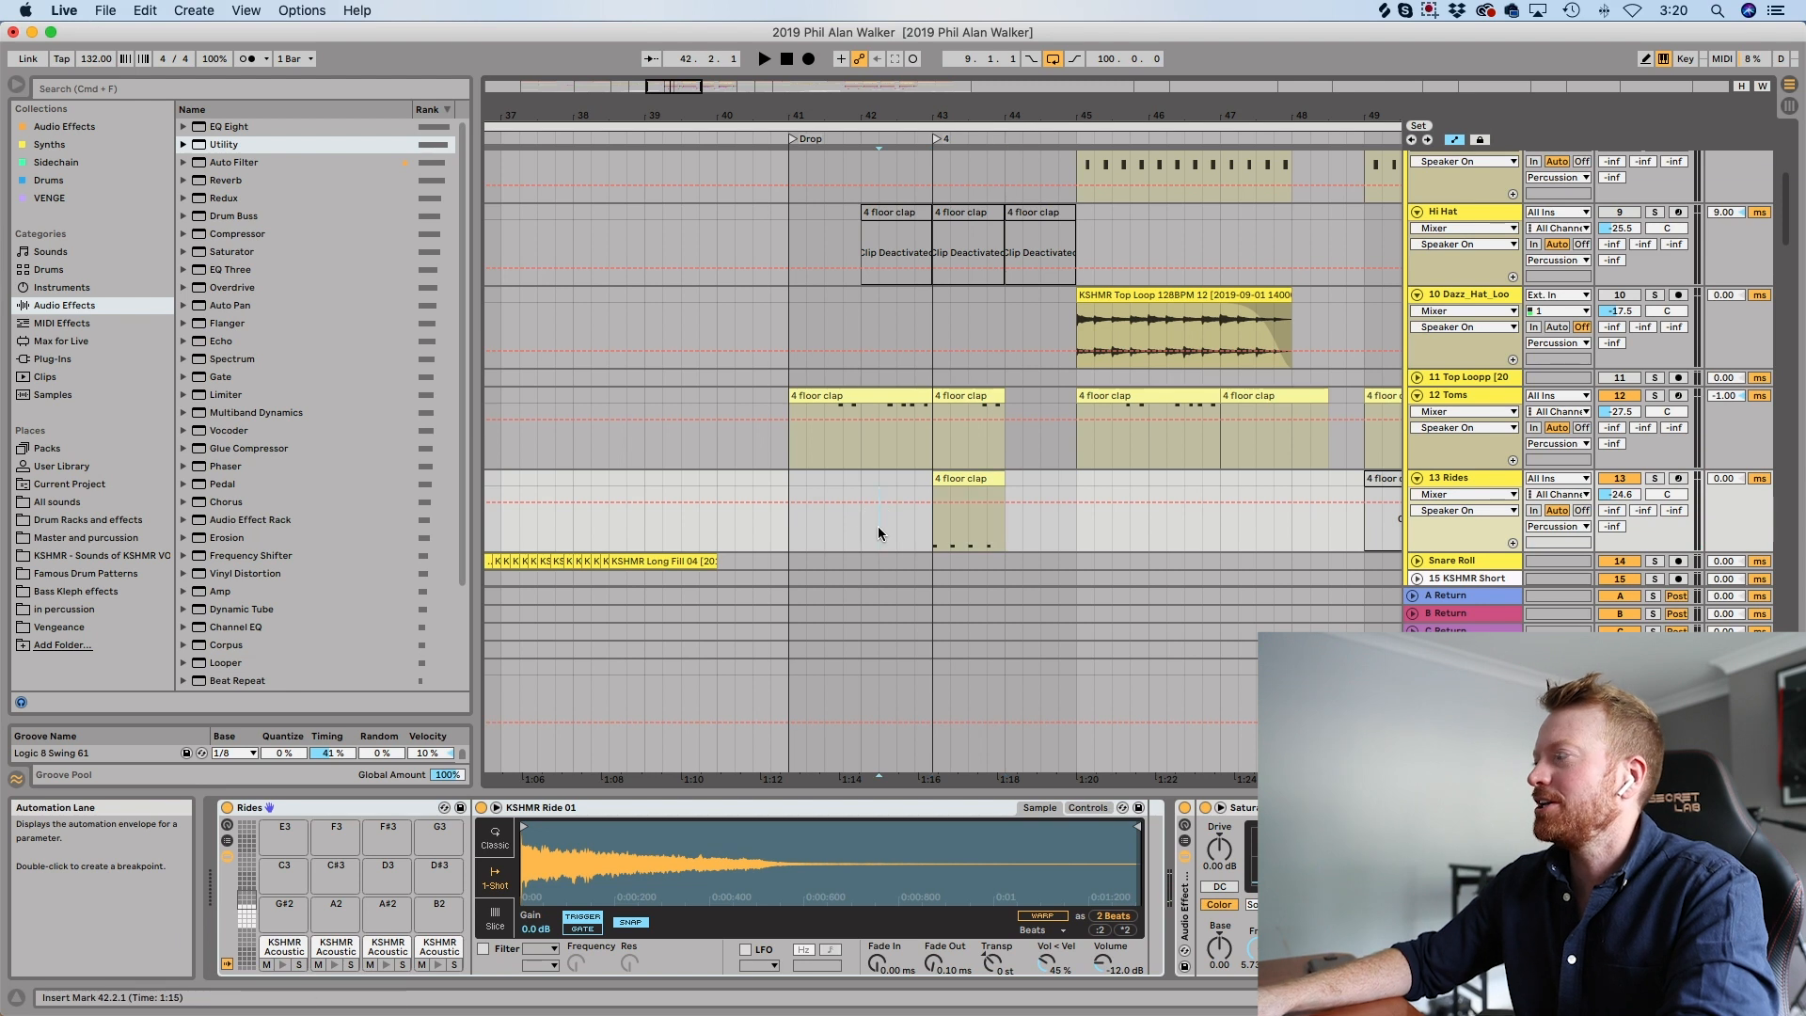
key(space)
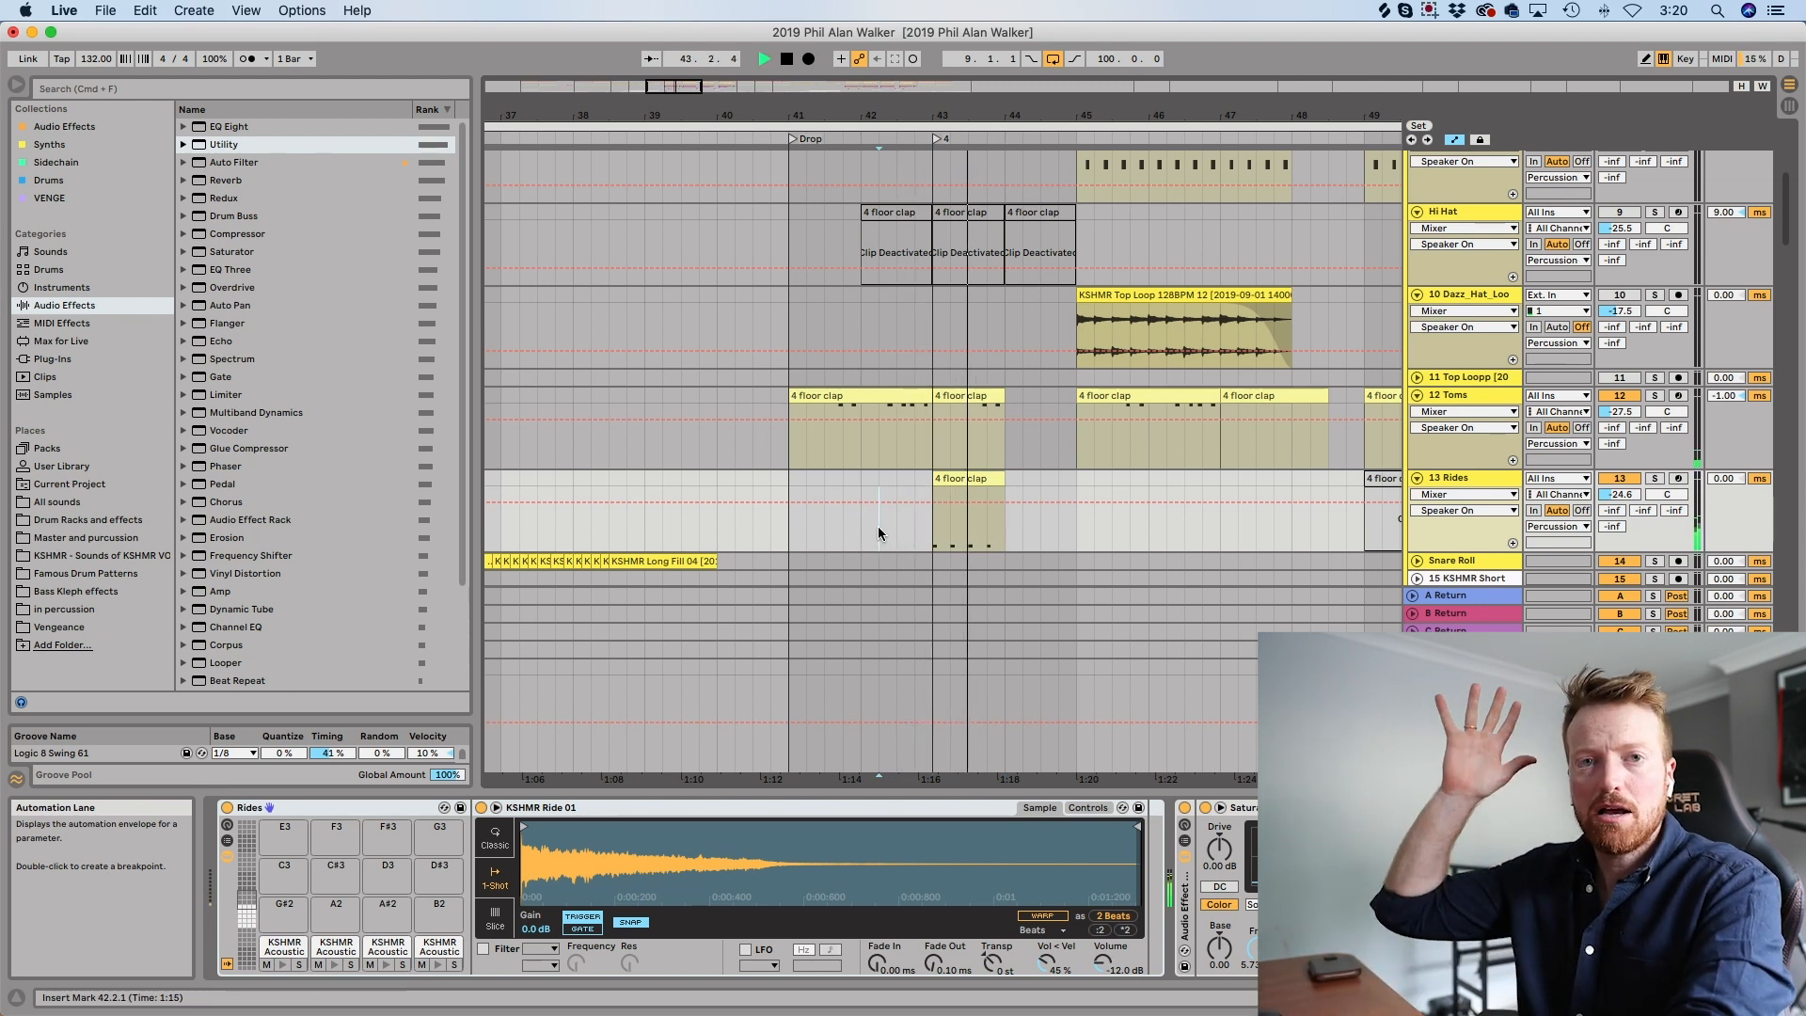
key(space)
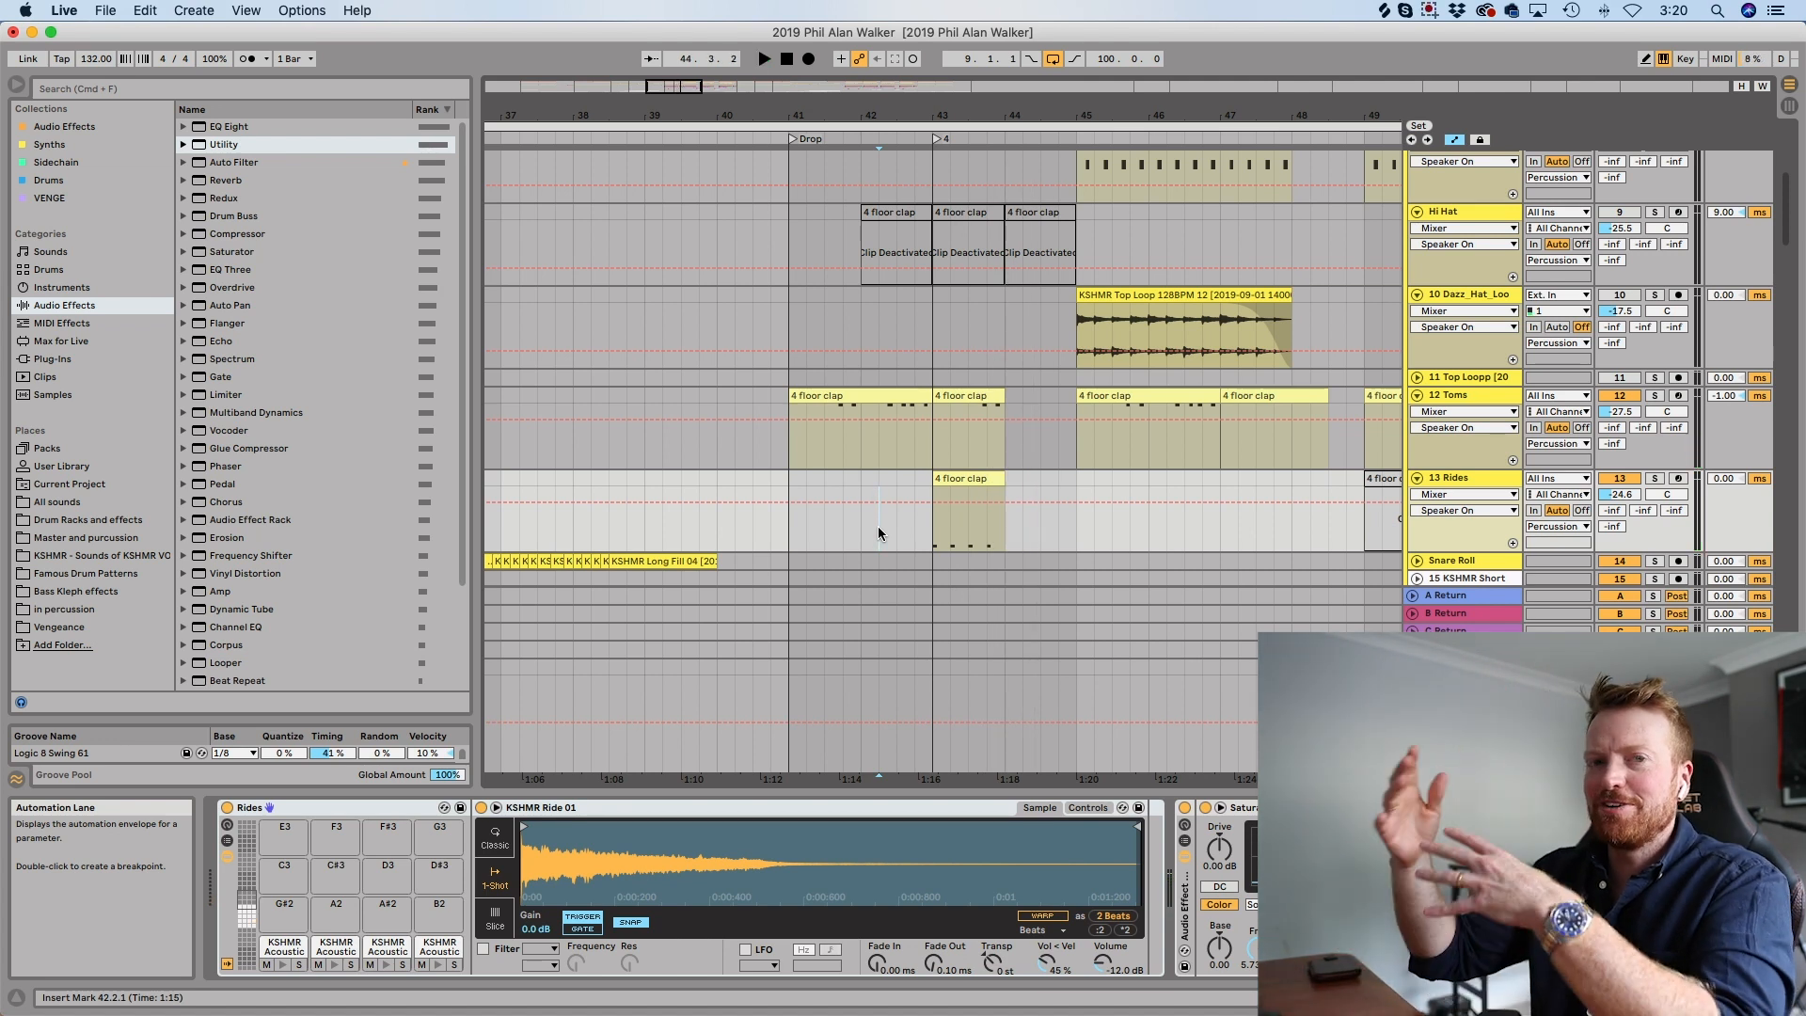
Select the KSHMR Top Loop clip at bar 45 and examine how the percussion clips are arranged across the drop.
scroll(941, 480, up, 5)
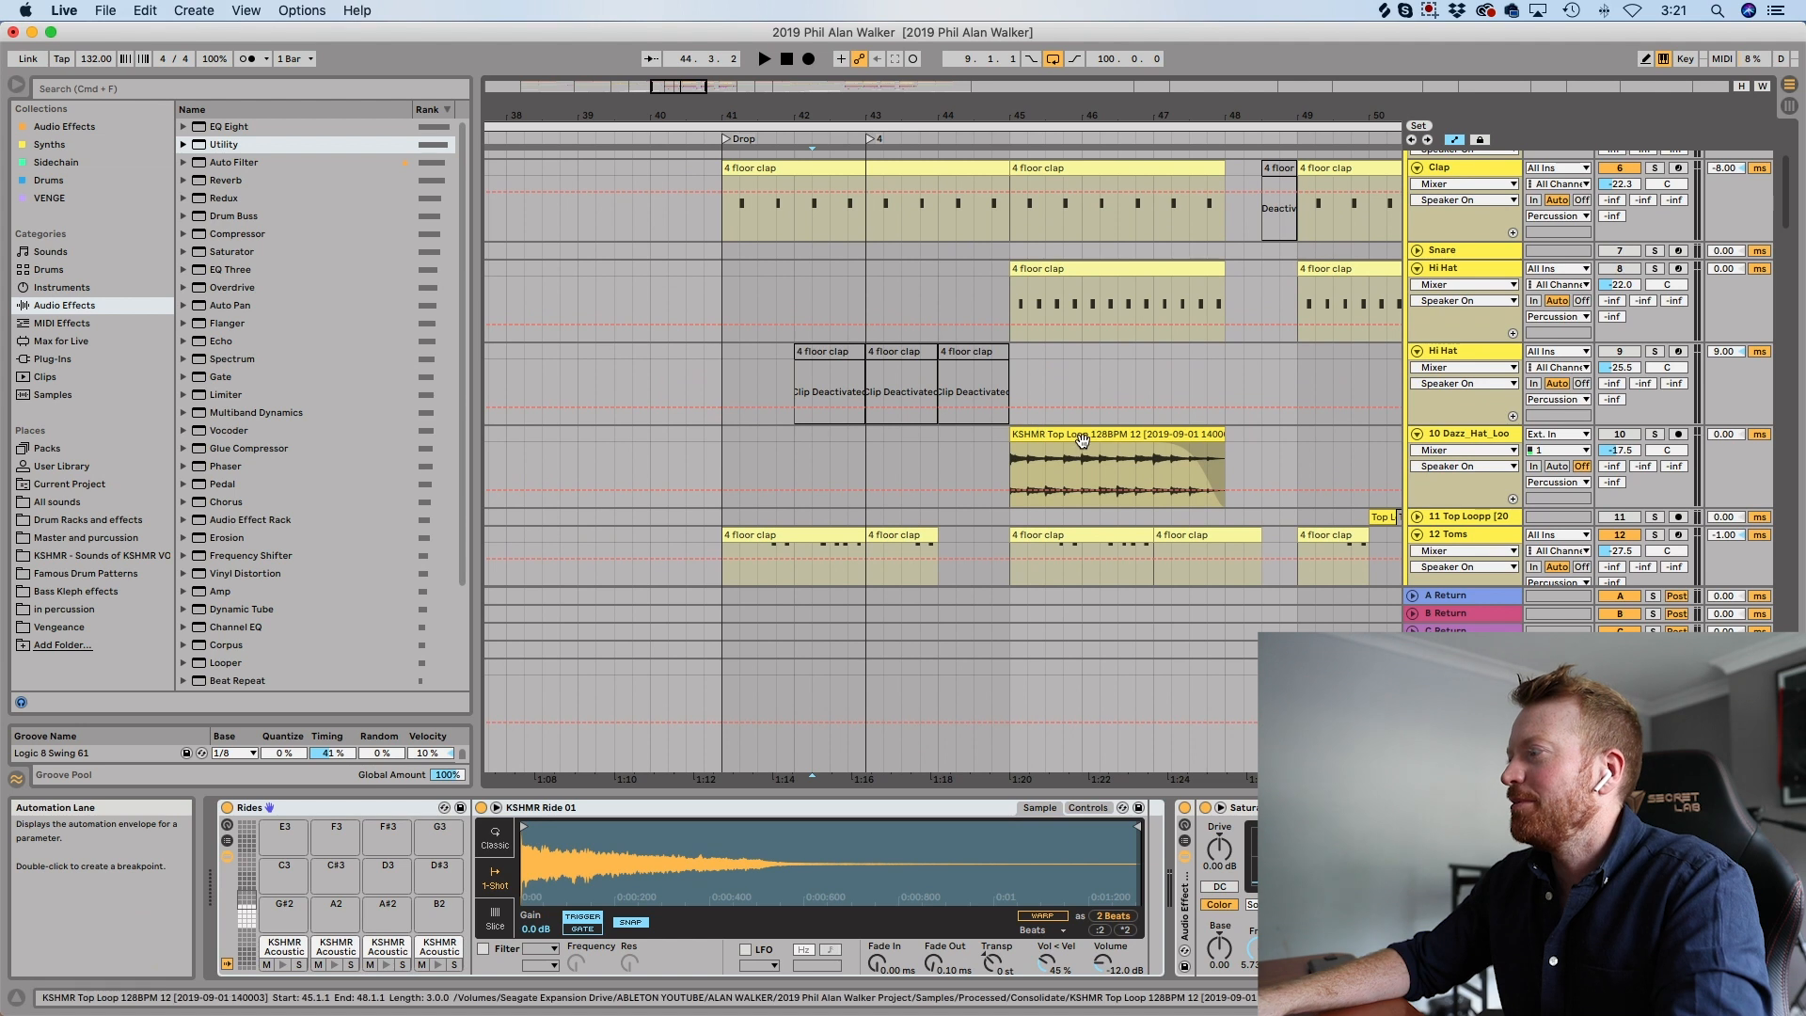
click(1075, 438)
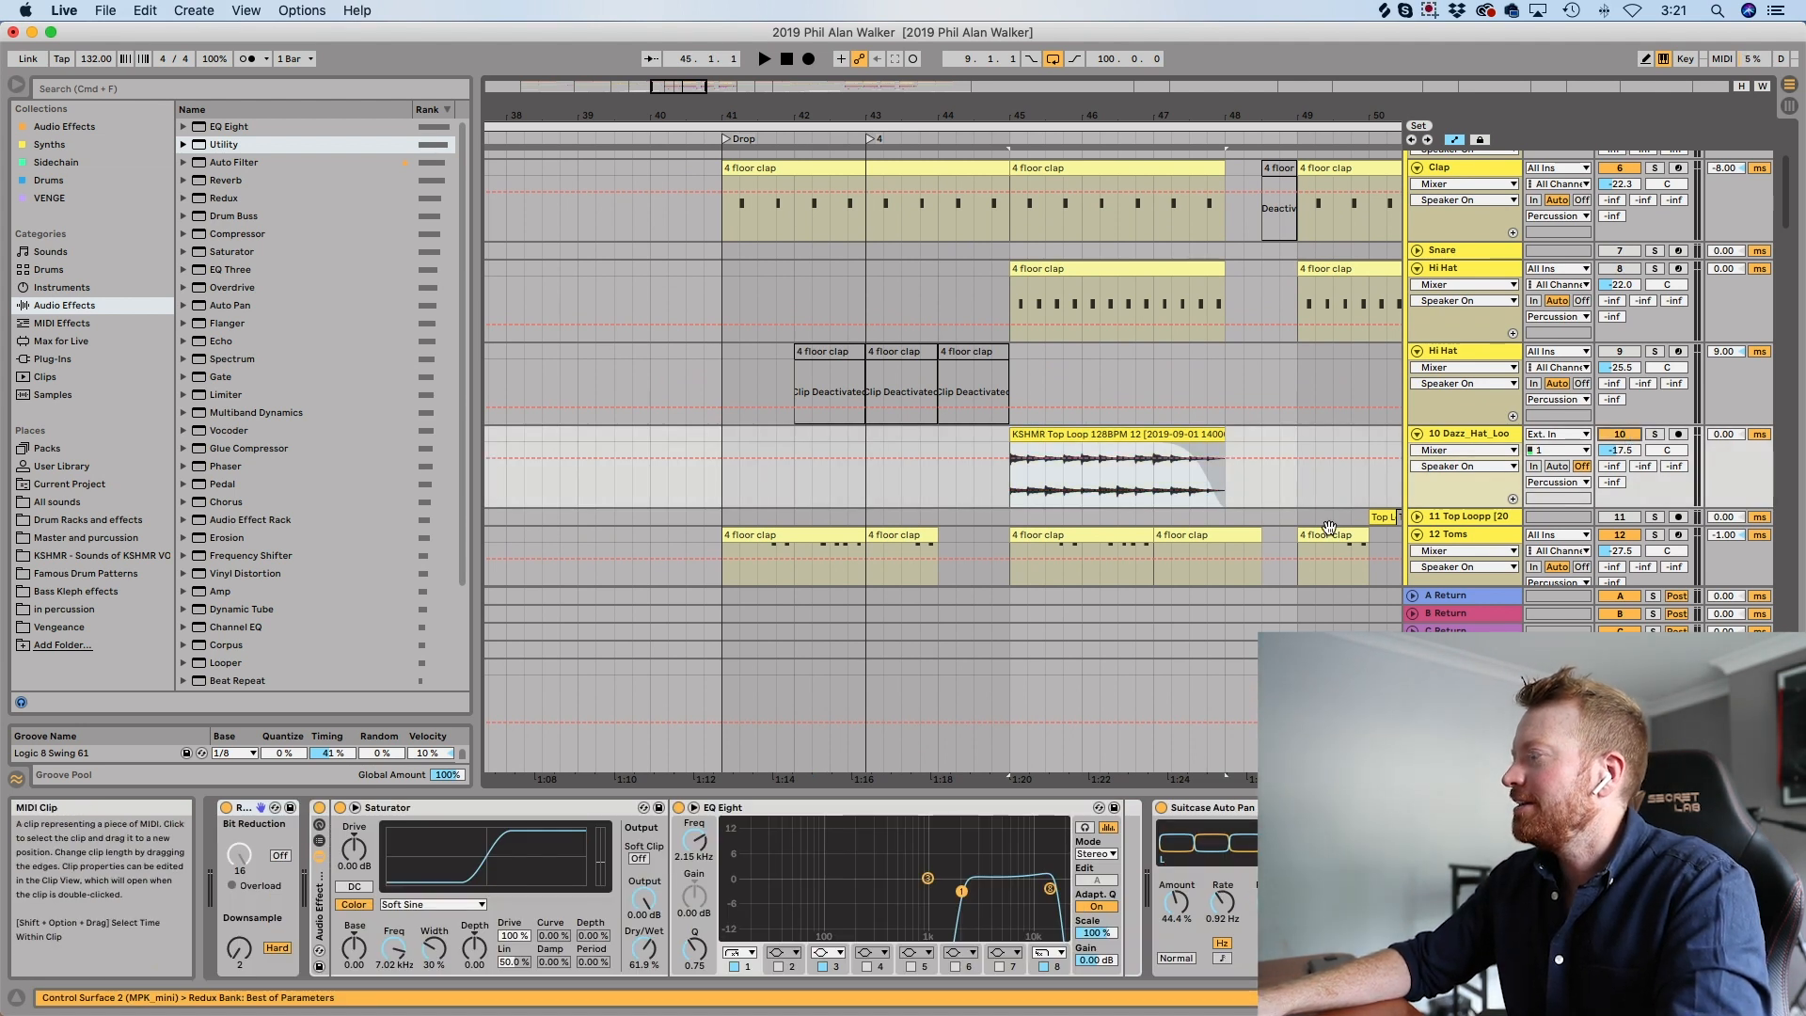
scroll(1330, 528, right, 5)
scroll(1330, 527, down, 2)
scroll(1330, 528, down, 5)
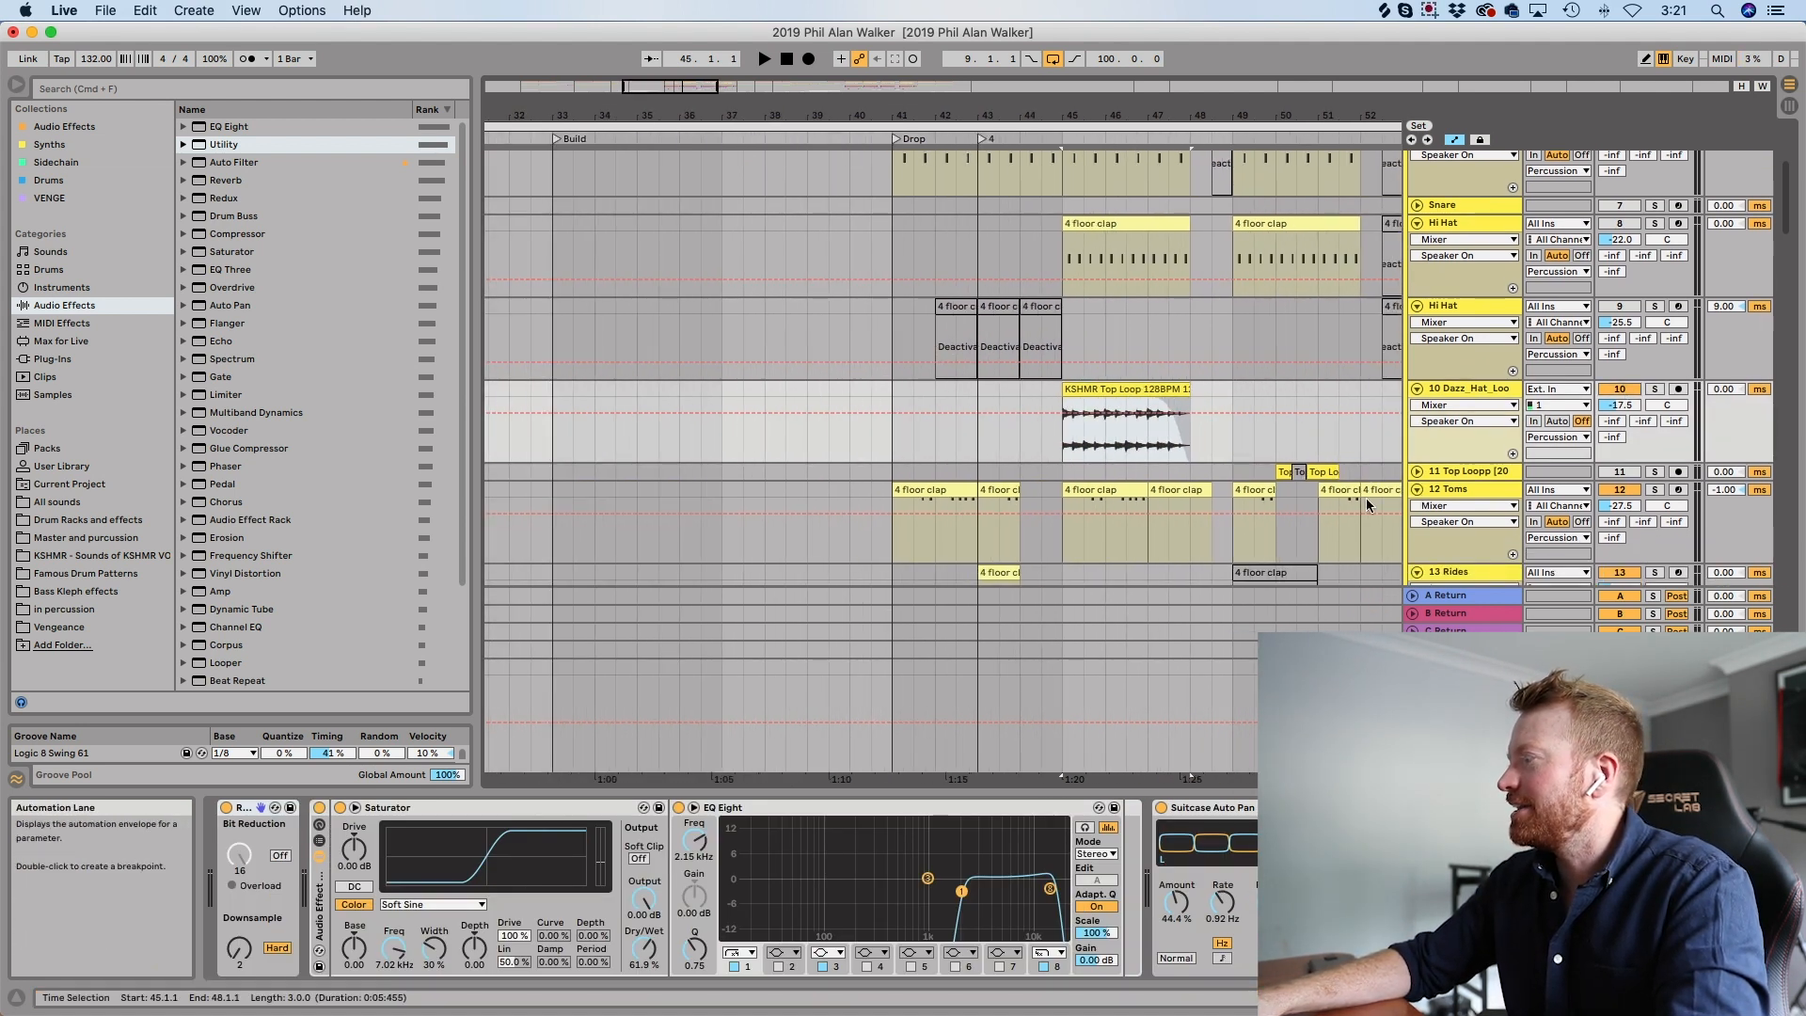
scroll(1295, 508, down, 5)
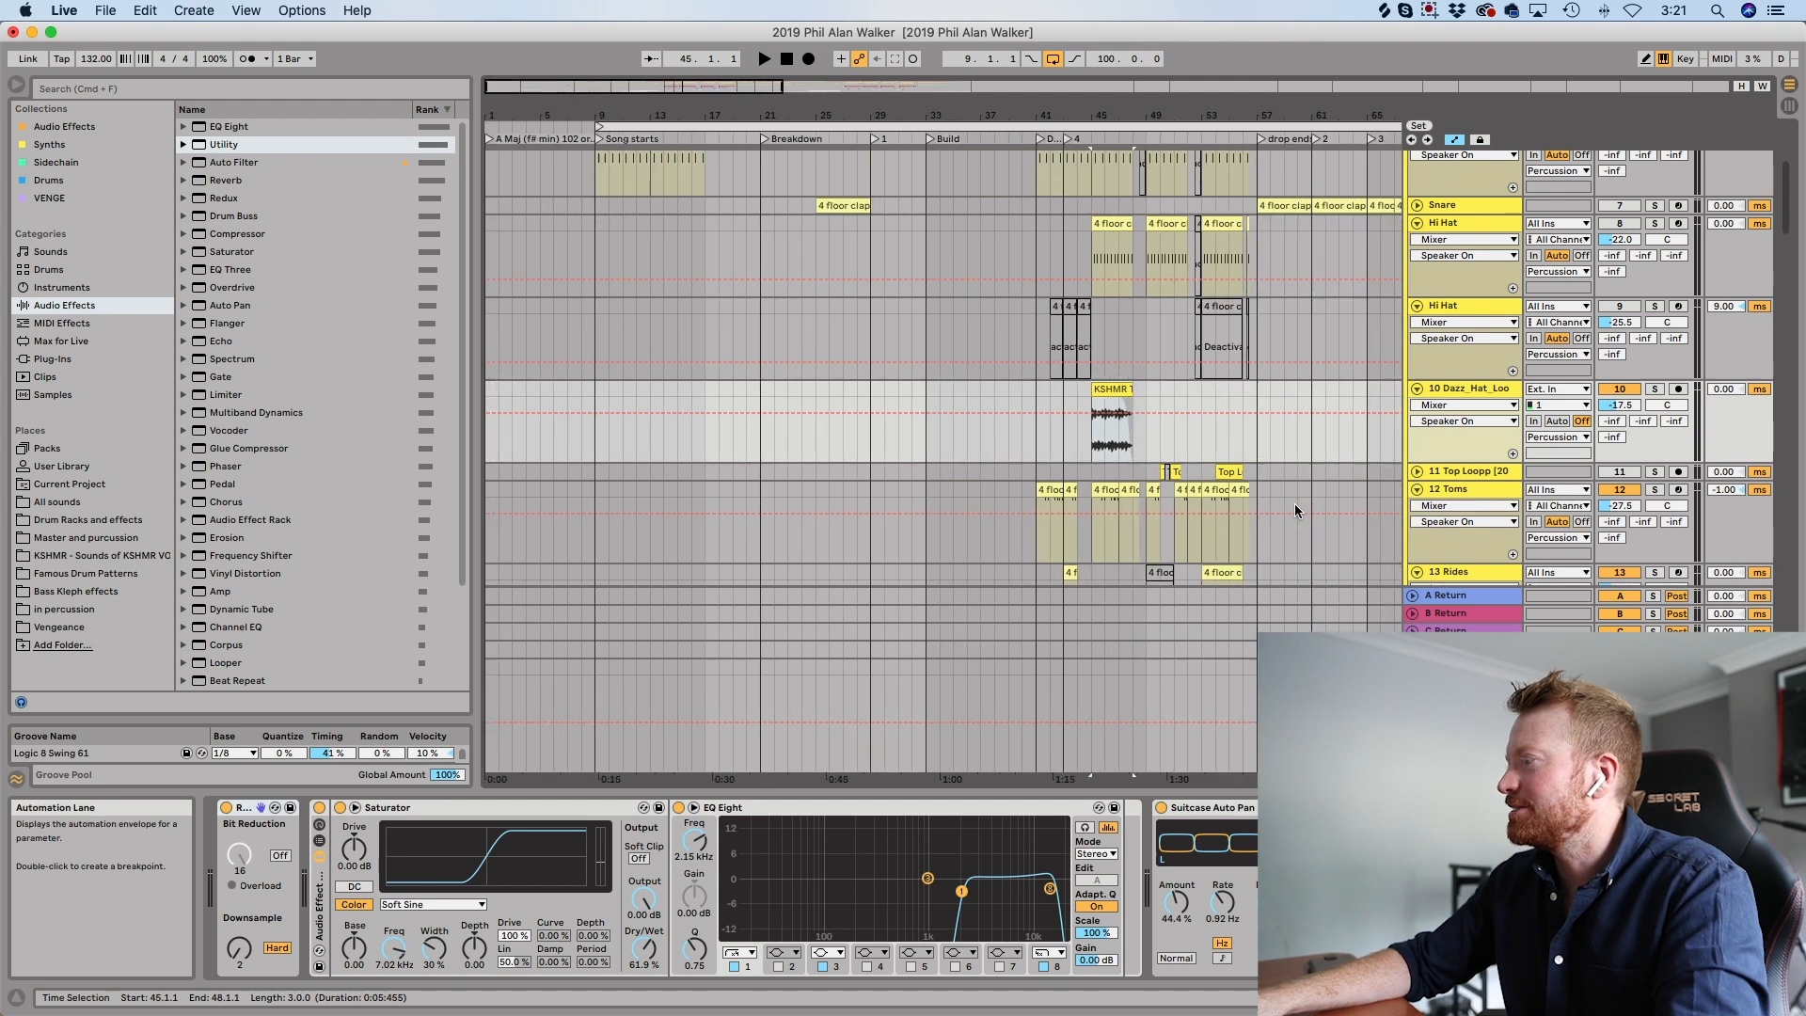
scroll(1148, 519, up, 3)
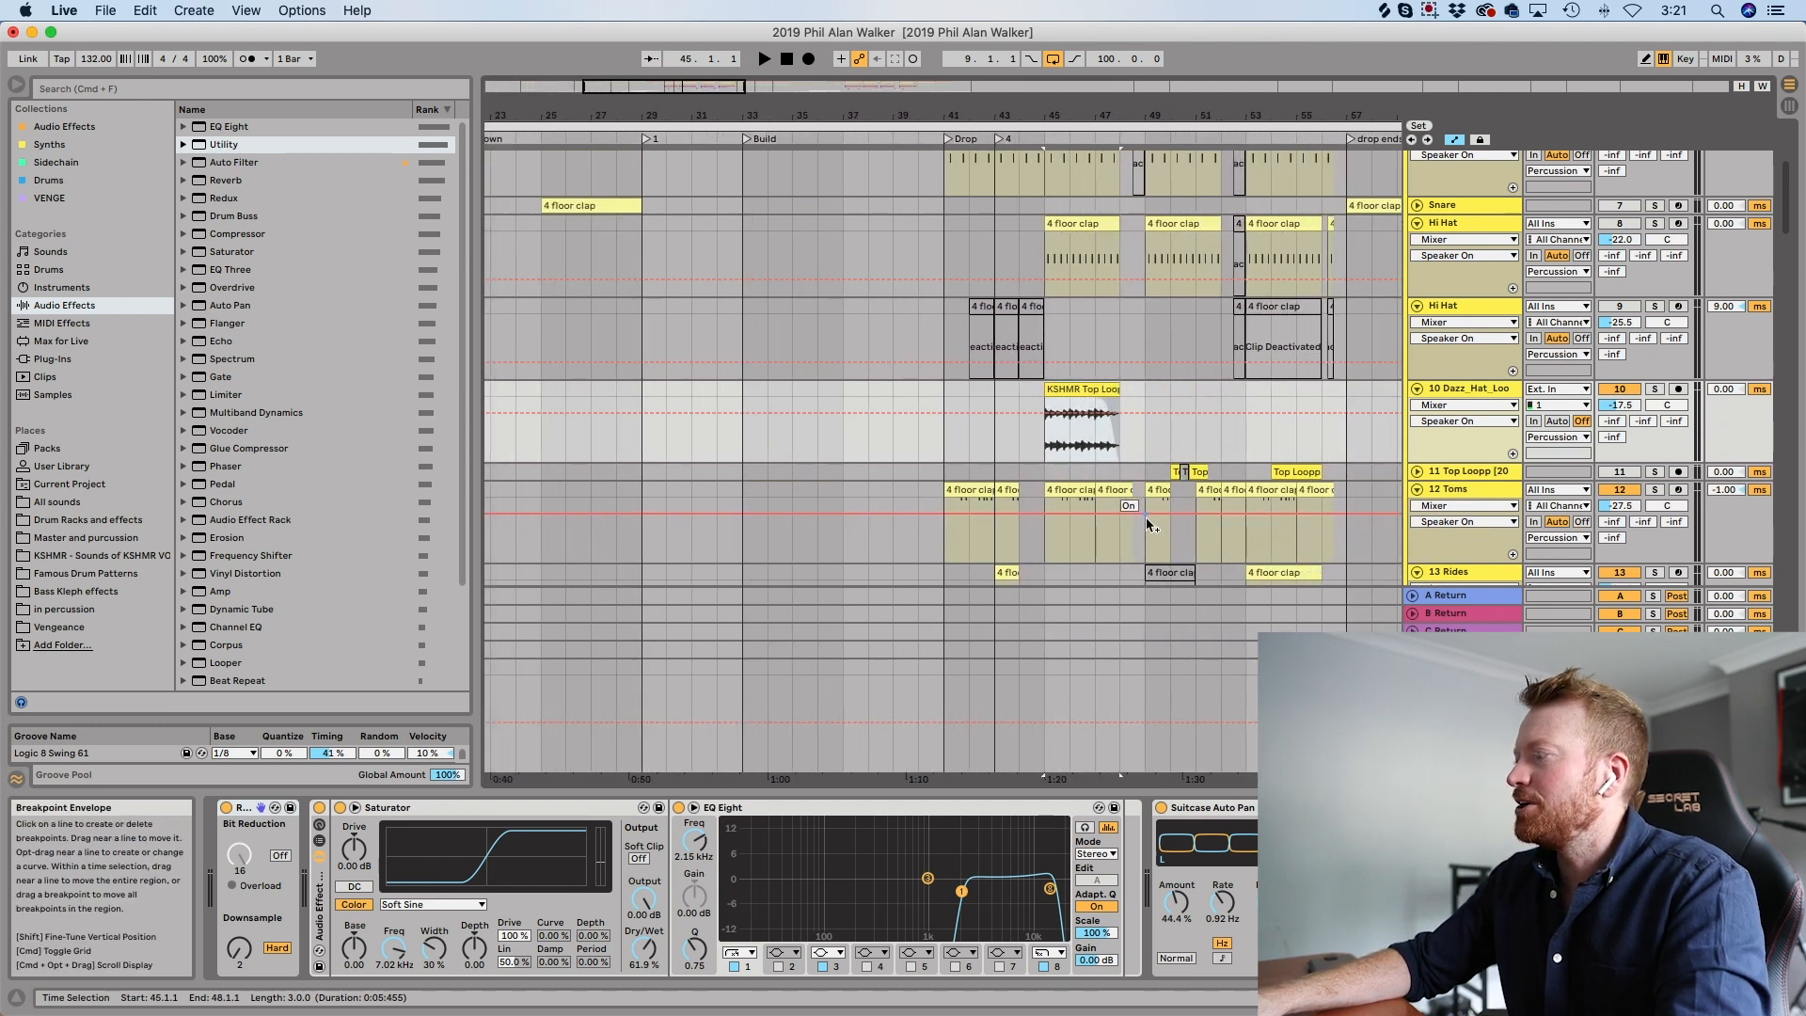
Solo the "not used" keys stem track, bypass its VolumeShaper4 and play the active clips from bar 49.
scroll(1148, 524, down, 15)
scroll(1146, 524, down, 10)
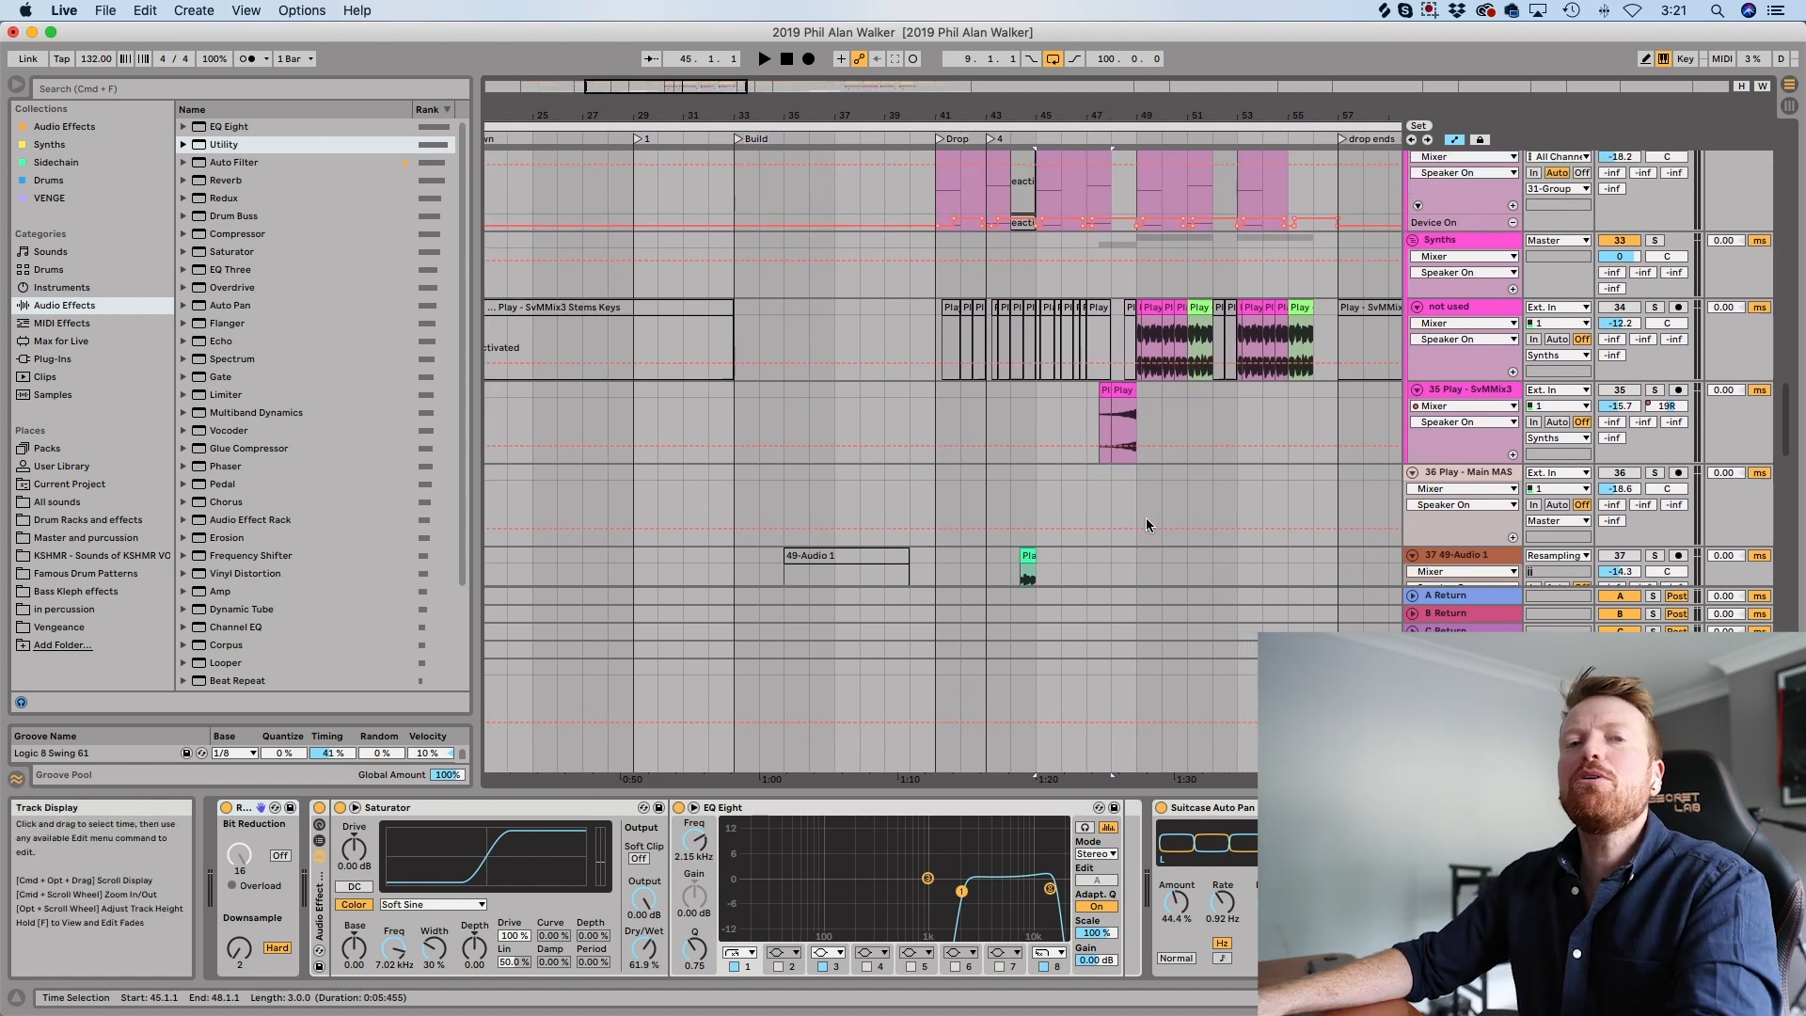
scroll(1145, 524, up, 1)
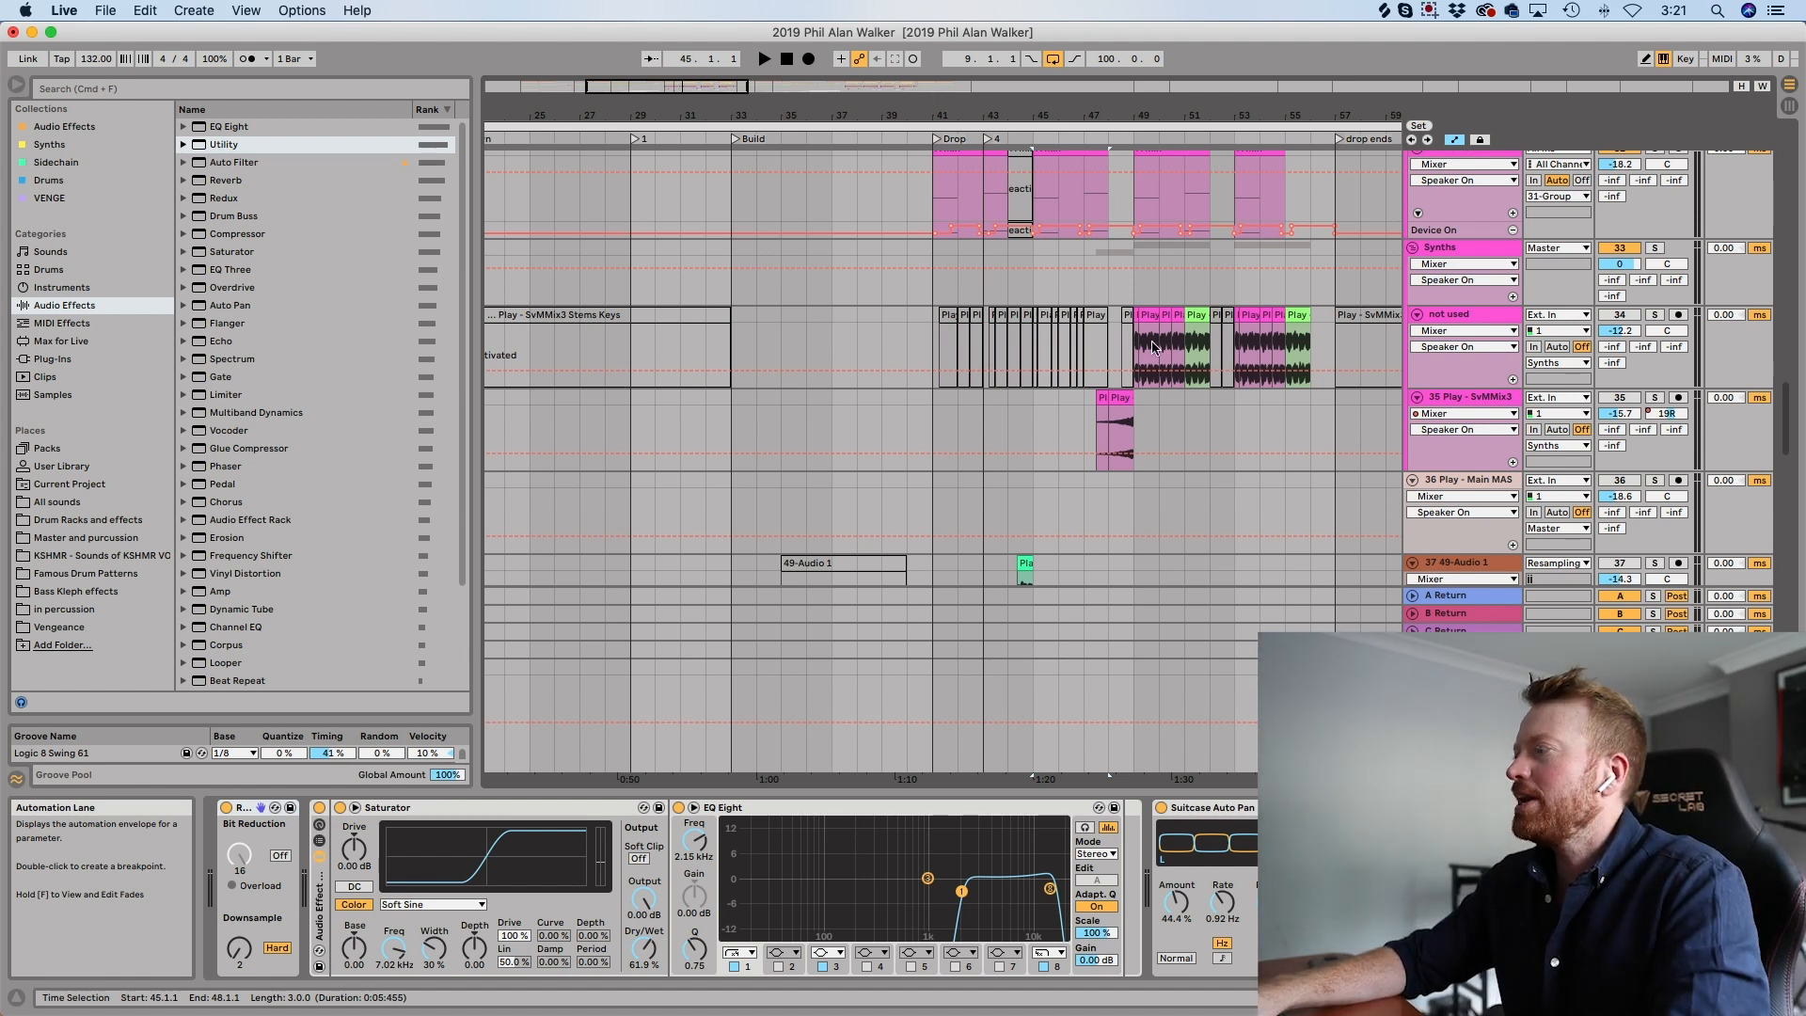
scroll(1153, 341, up, 5)
scroll(1153, 346, right, 5)
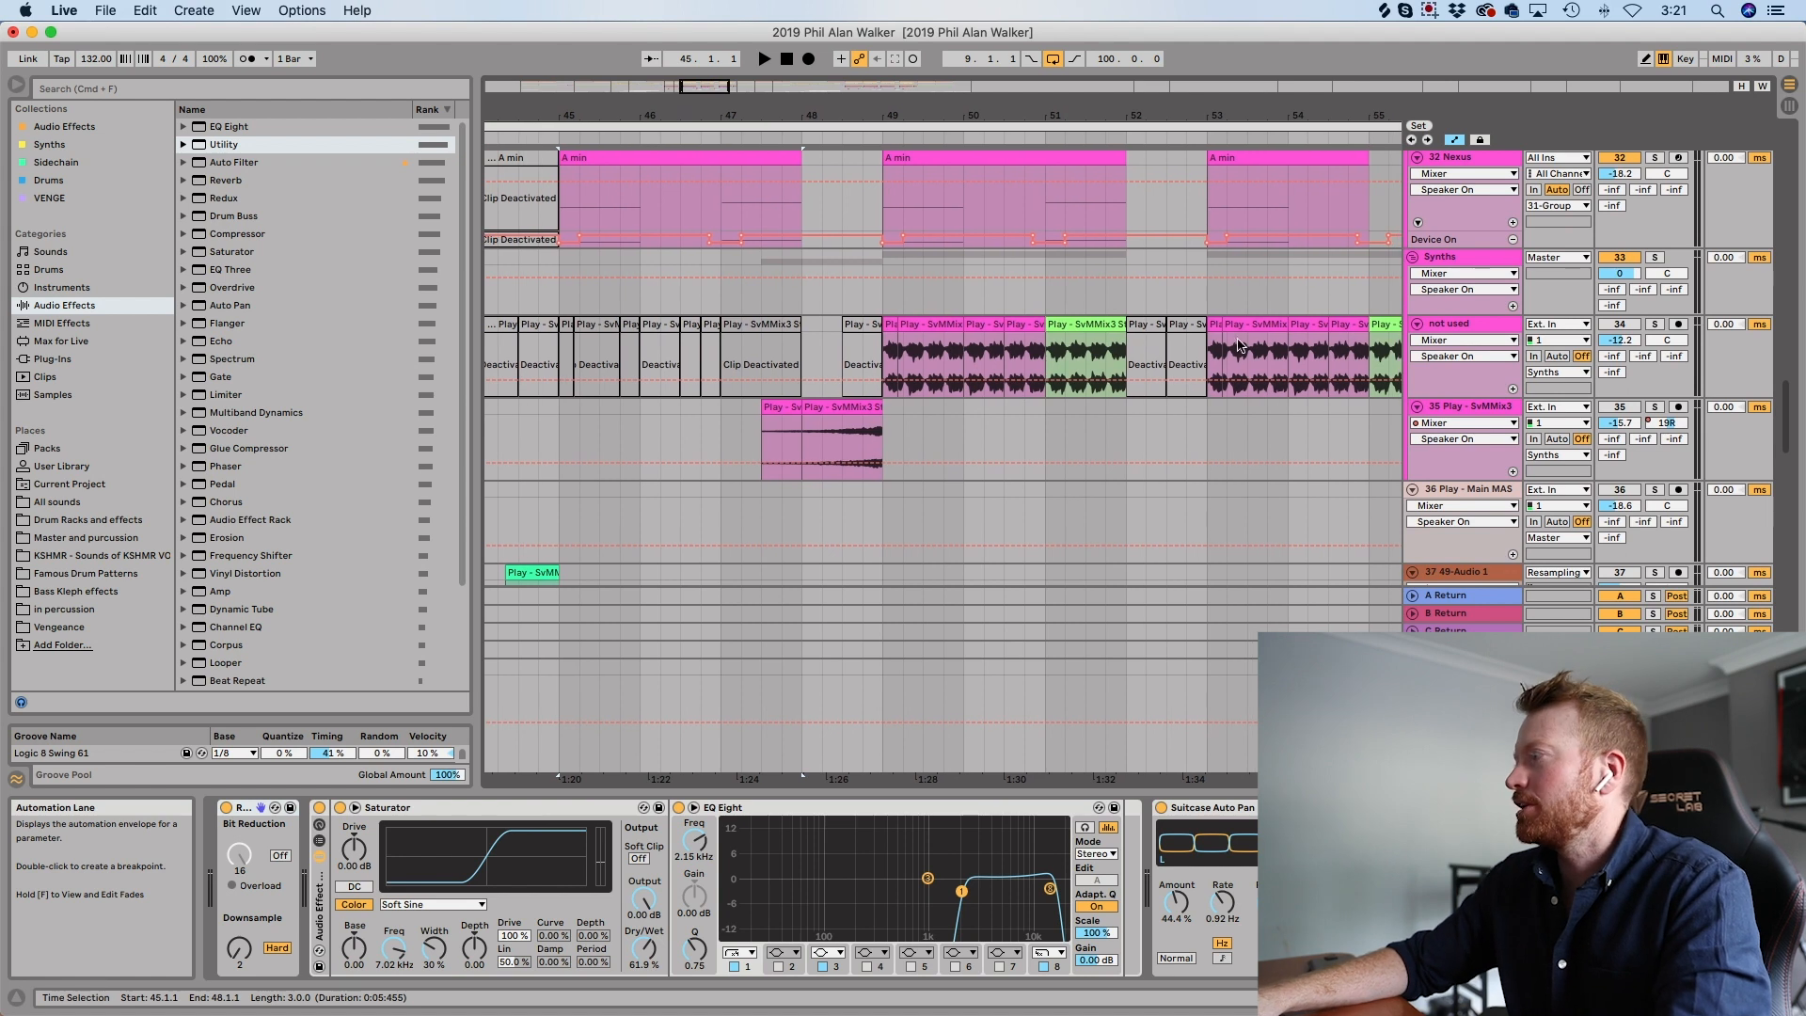
click(1655, 324)
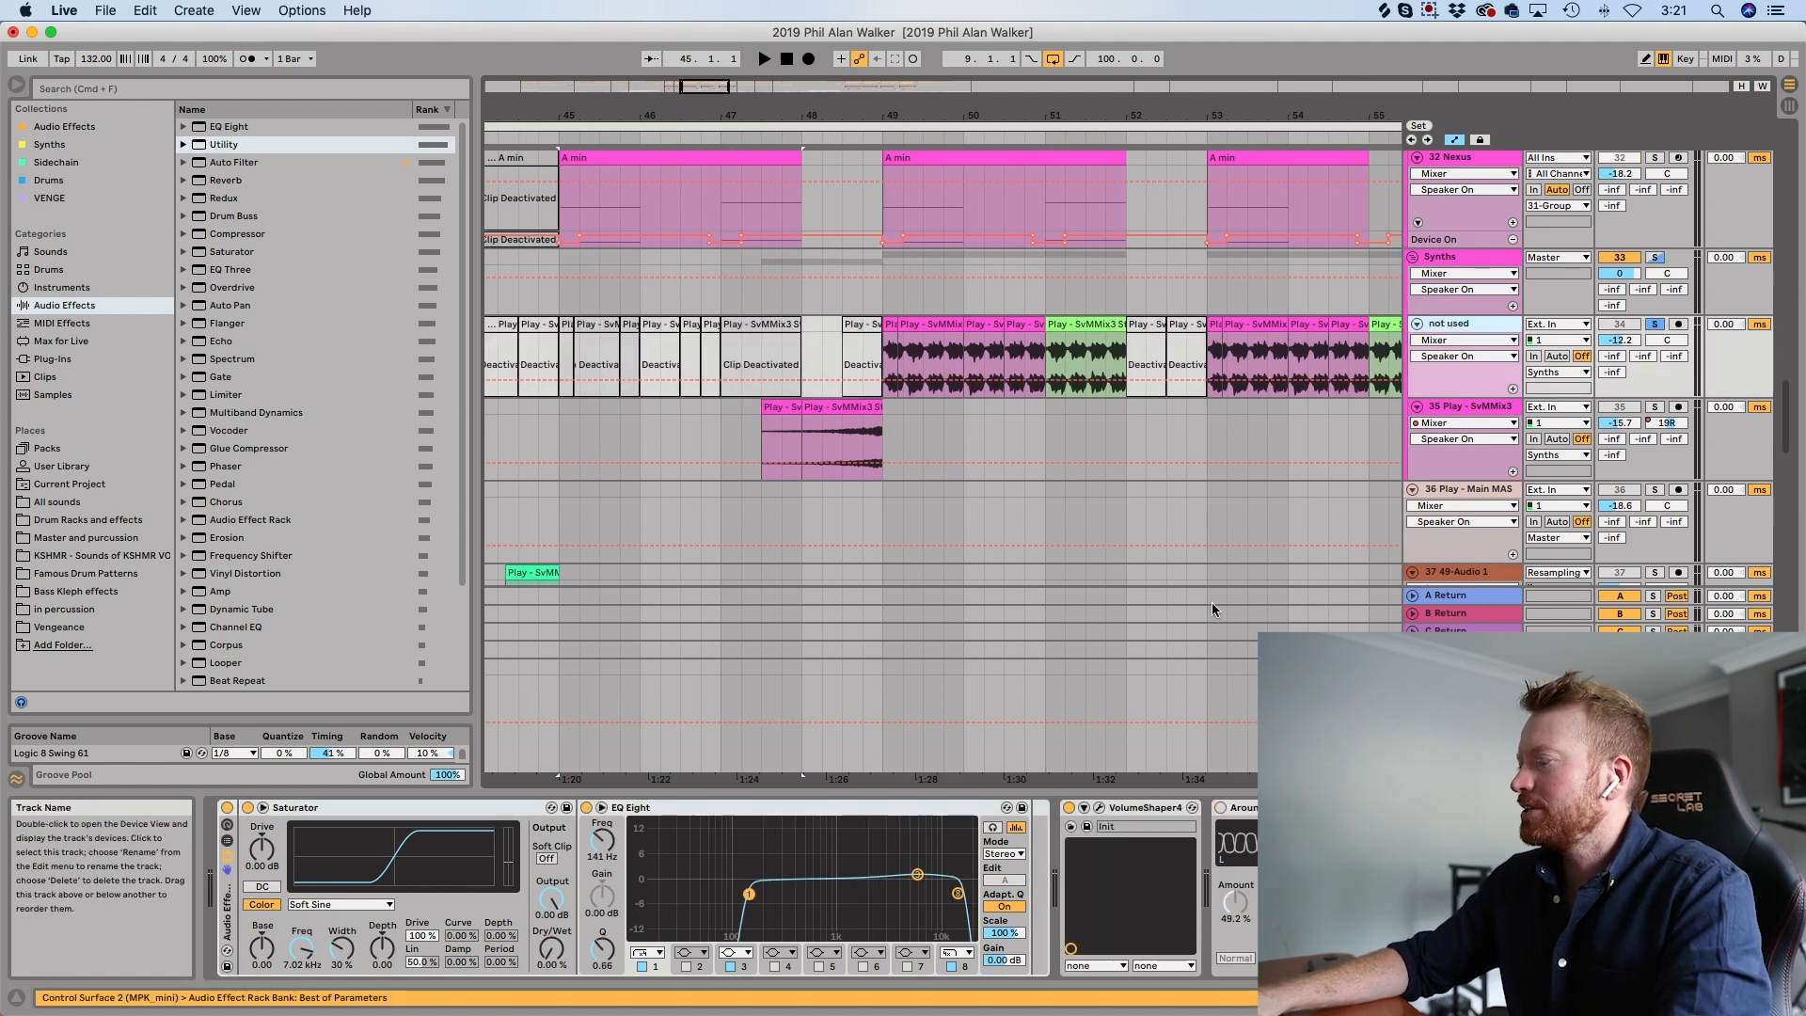
click(1069, 807)
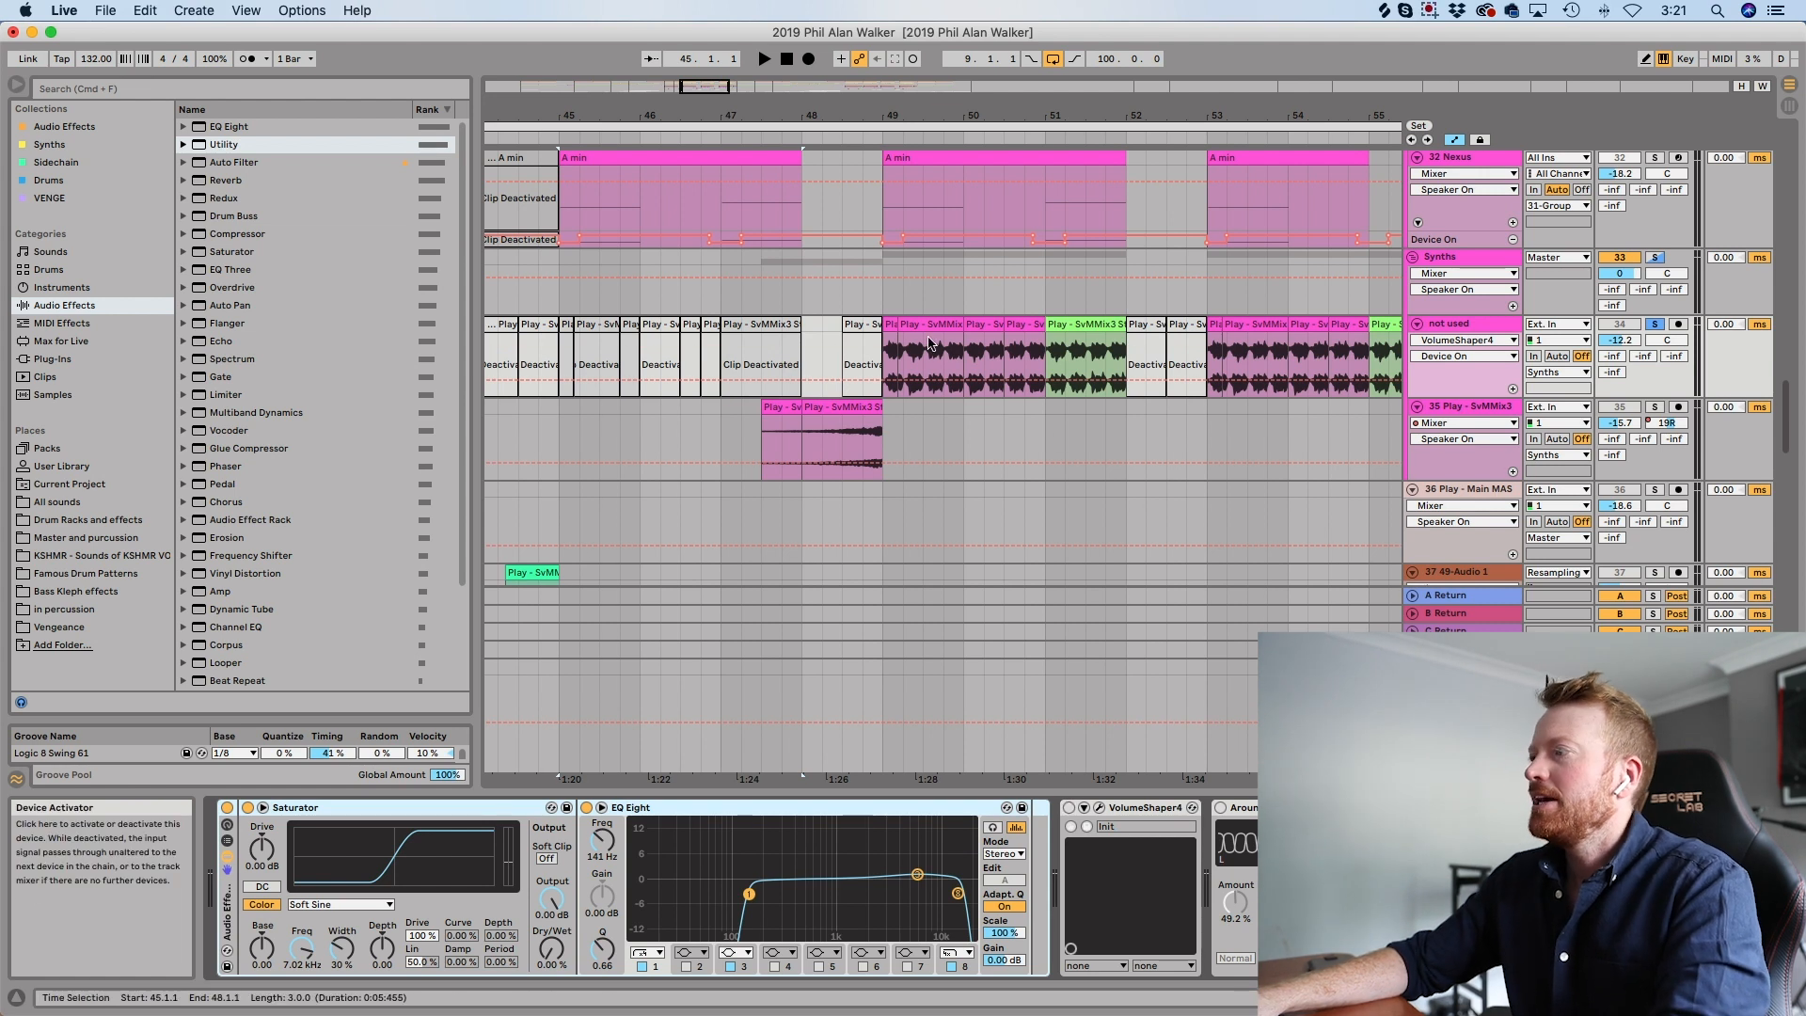
click(890, 326)
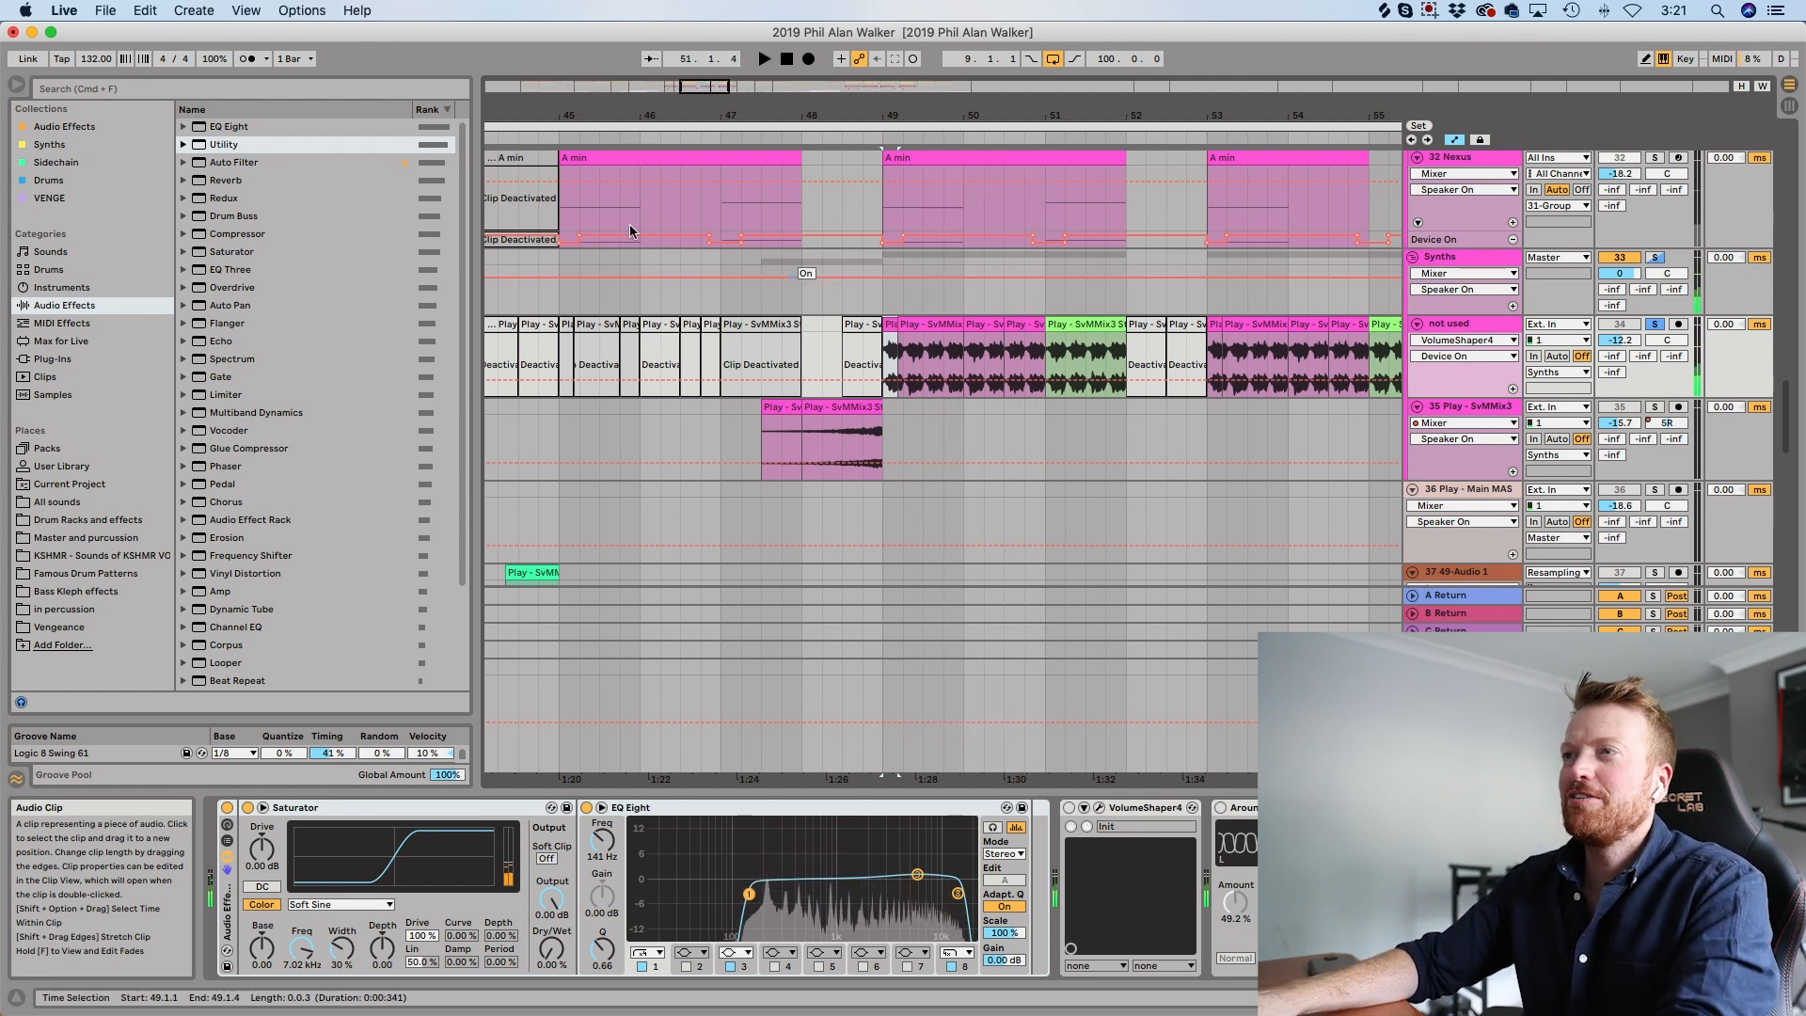
key(space)
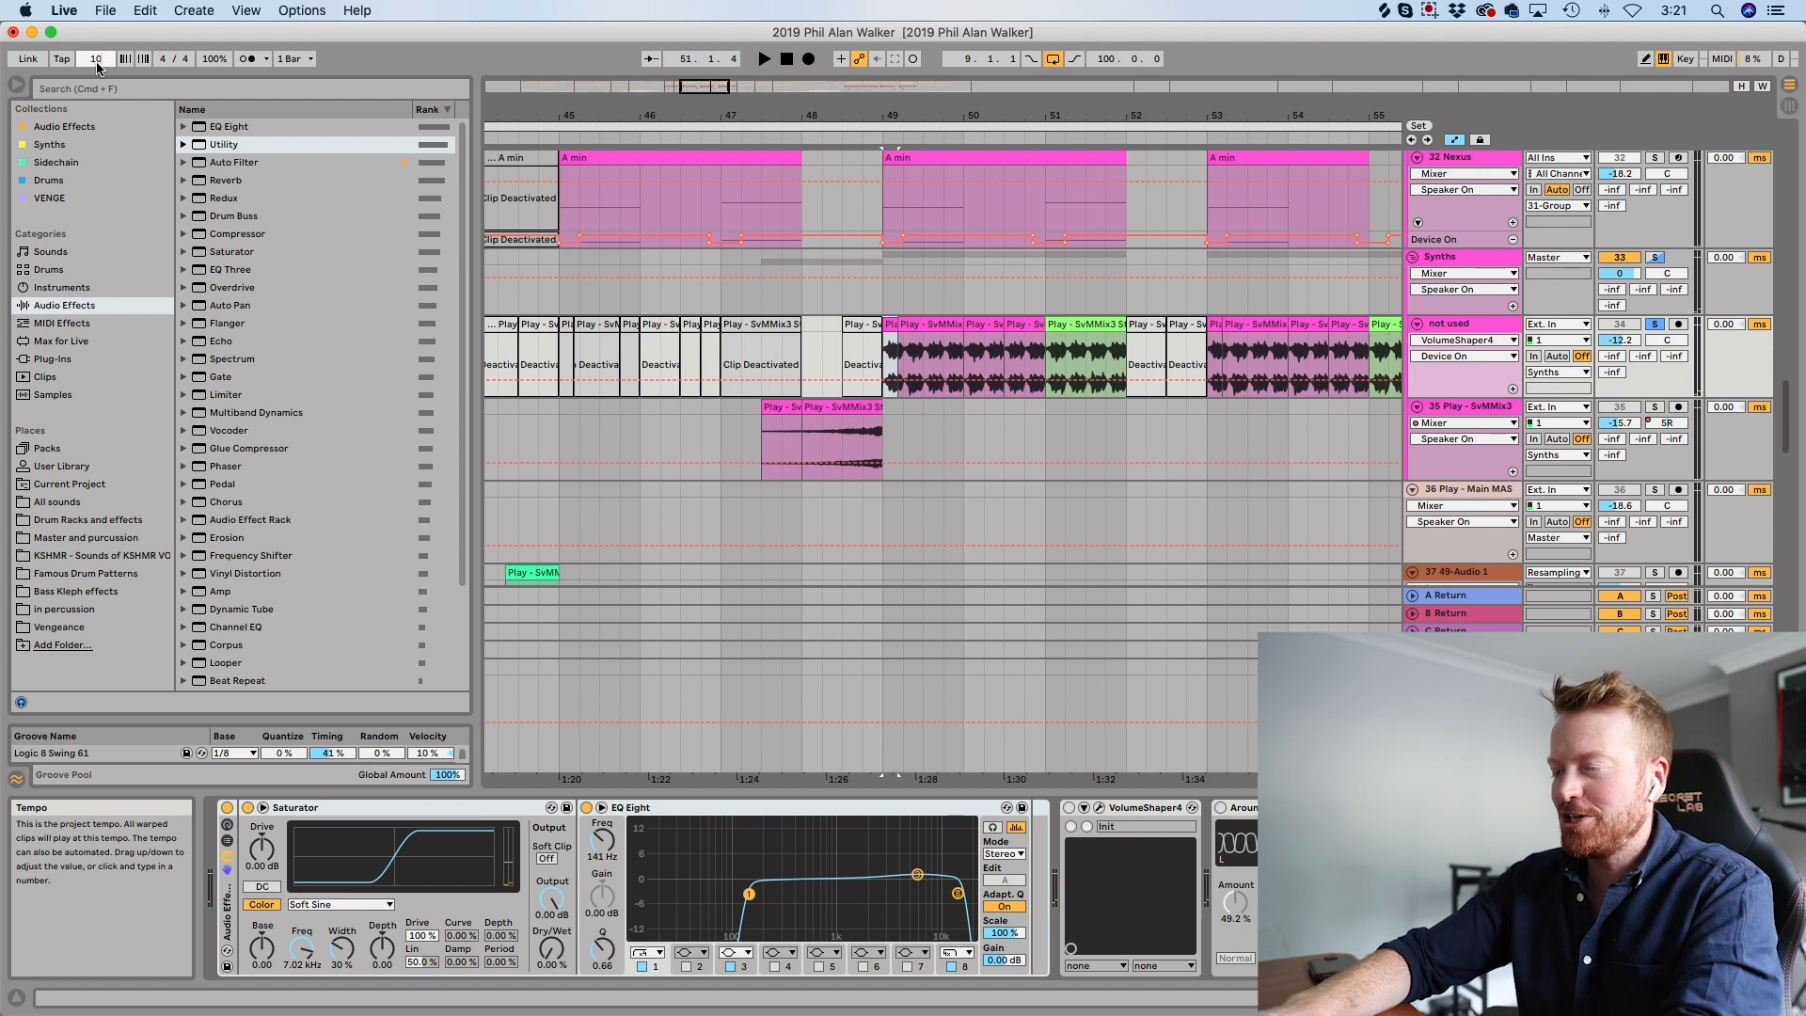
Set the project tempo to 103 BPM and play the soloed keys stem from bar 49.
click(863, 374)
click(877, 365)
key(space)
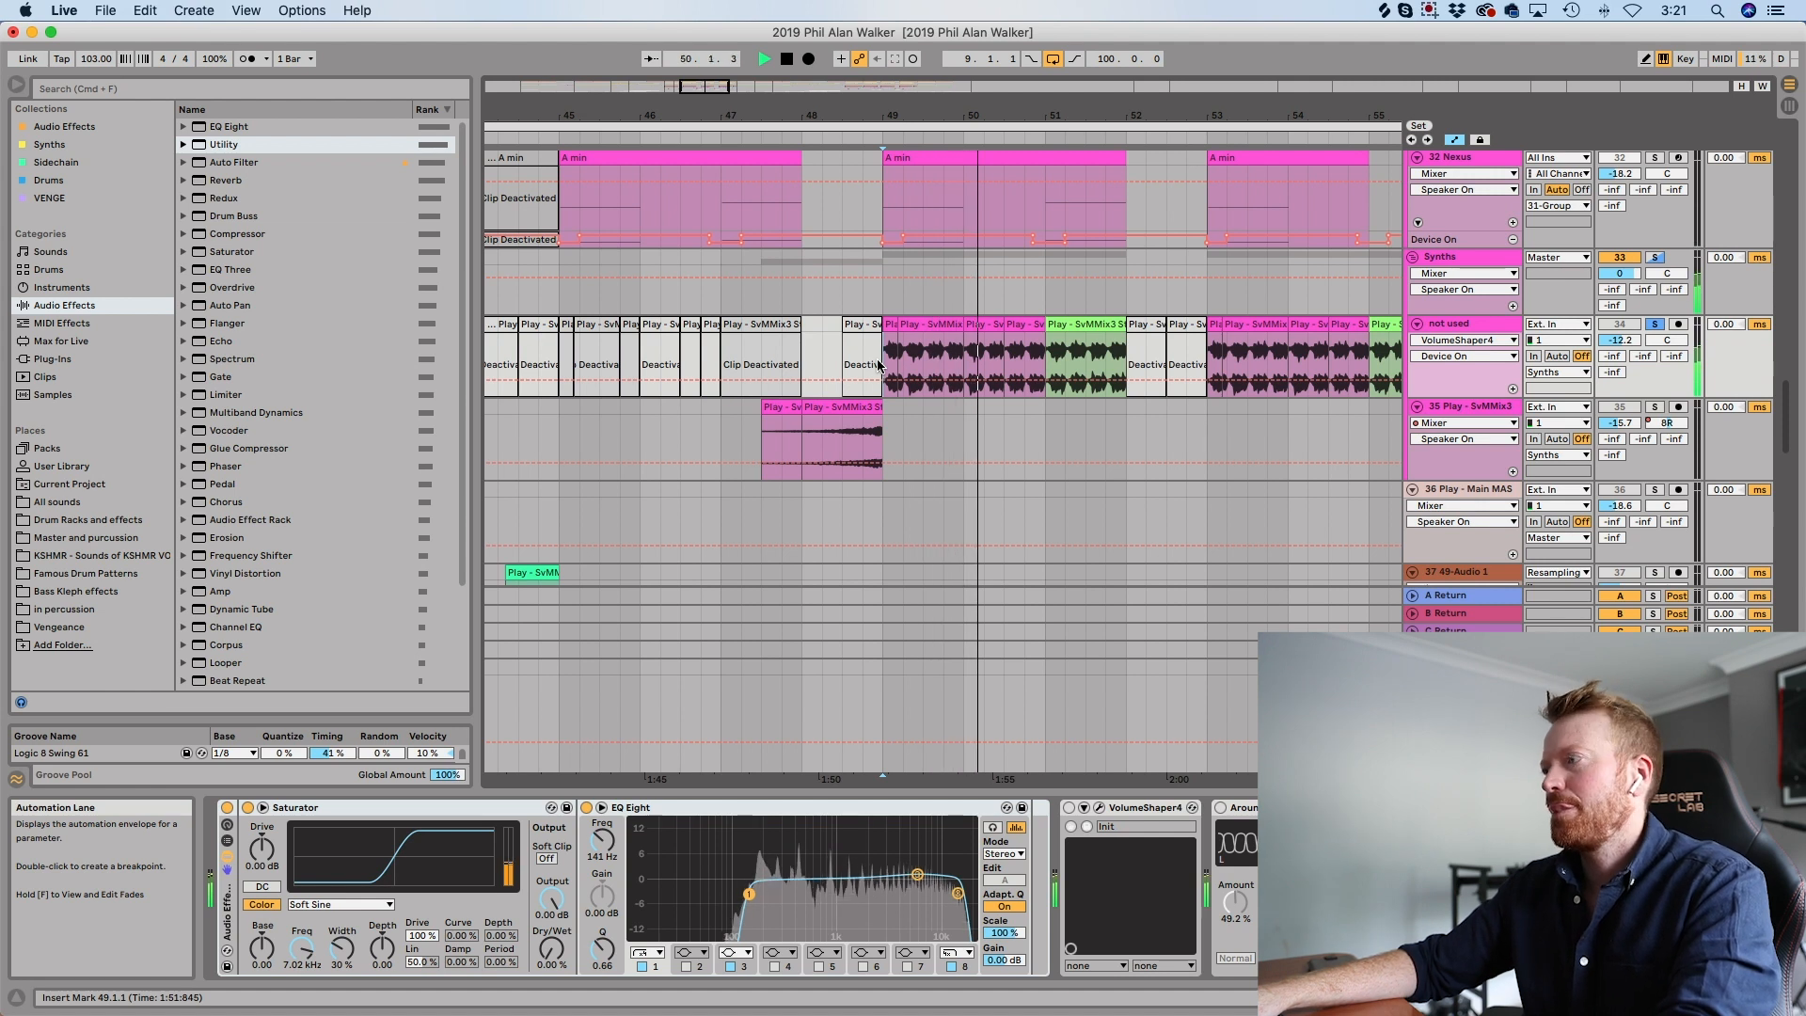
key(space)
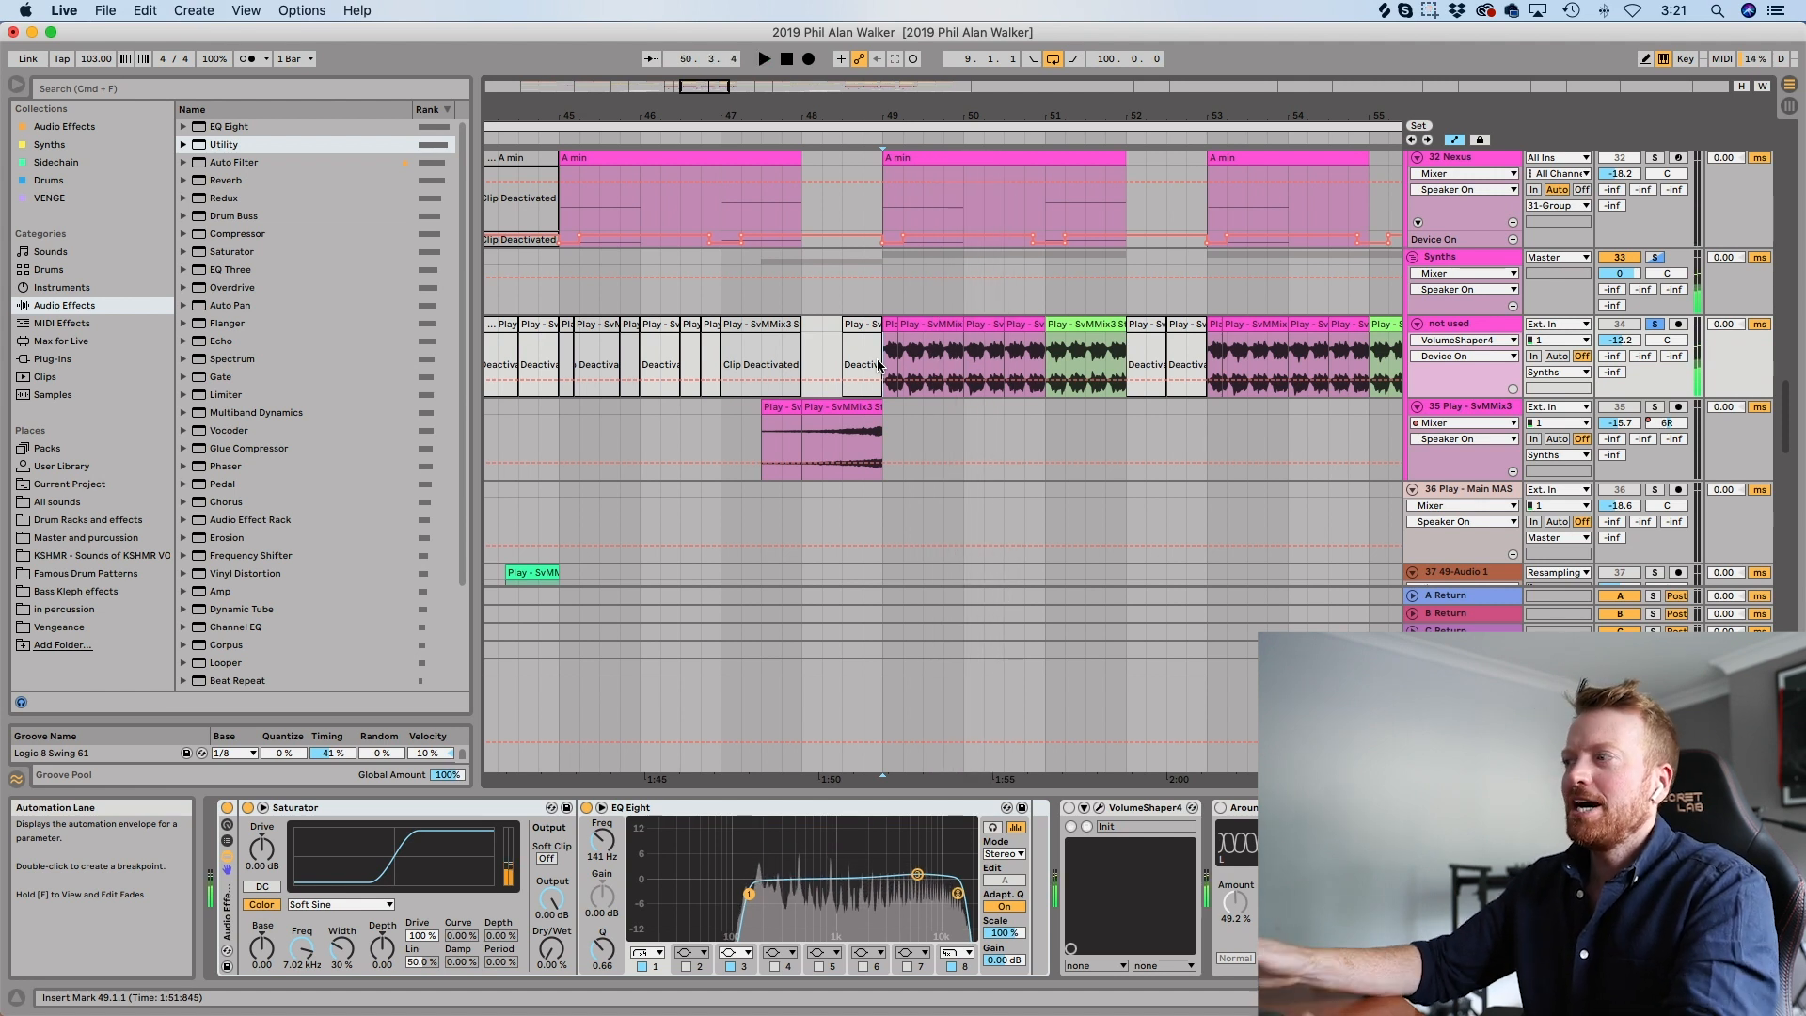
Set the project tempo to 132 BPM and play the soloed keys stem from bar 49.
click(96, 65)
click(914, 364)
text(132)
key(Return)
key(space)
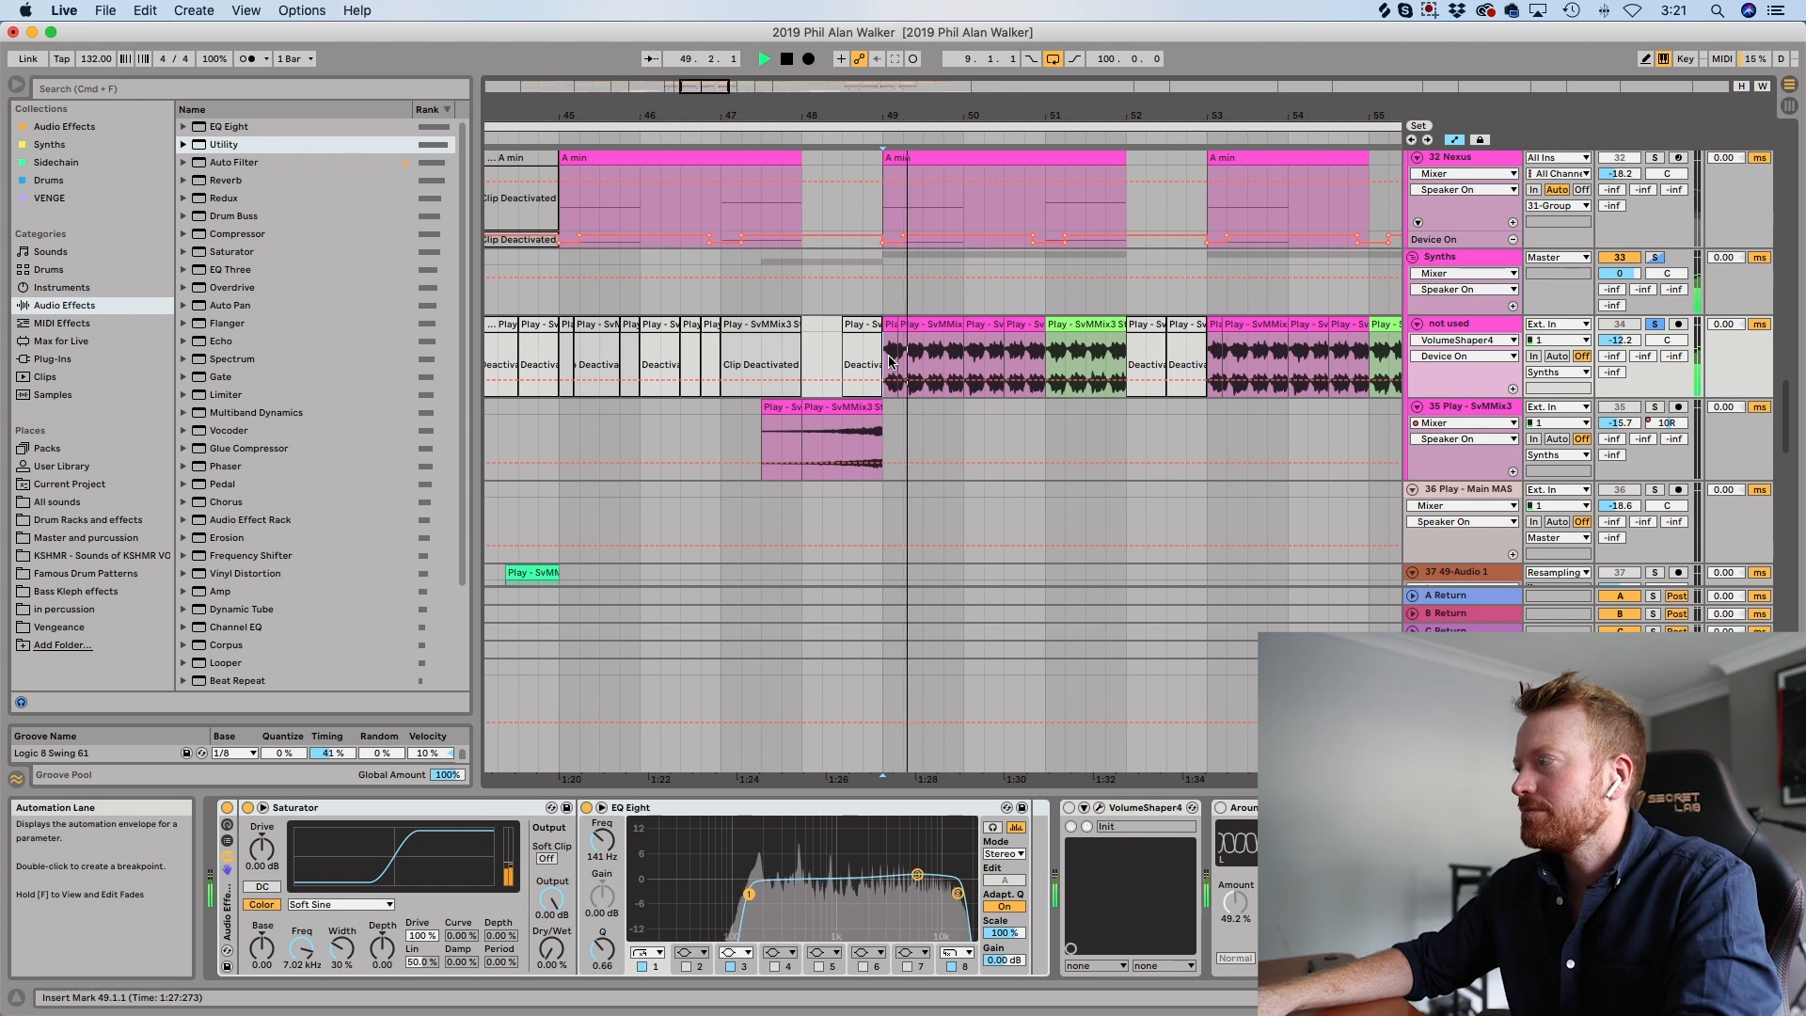
Turn on VolumeShaper4 for the "not used" track, play from bar 49 with its editor open, and inspect its volume curve.
click(1068, 809)
click(1097, 809)
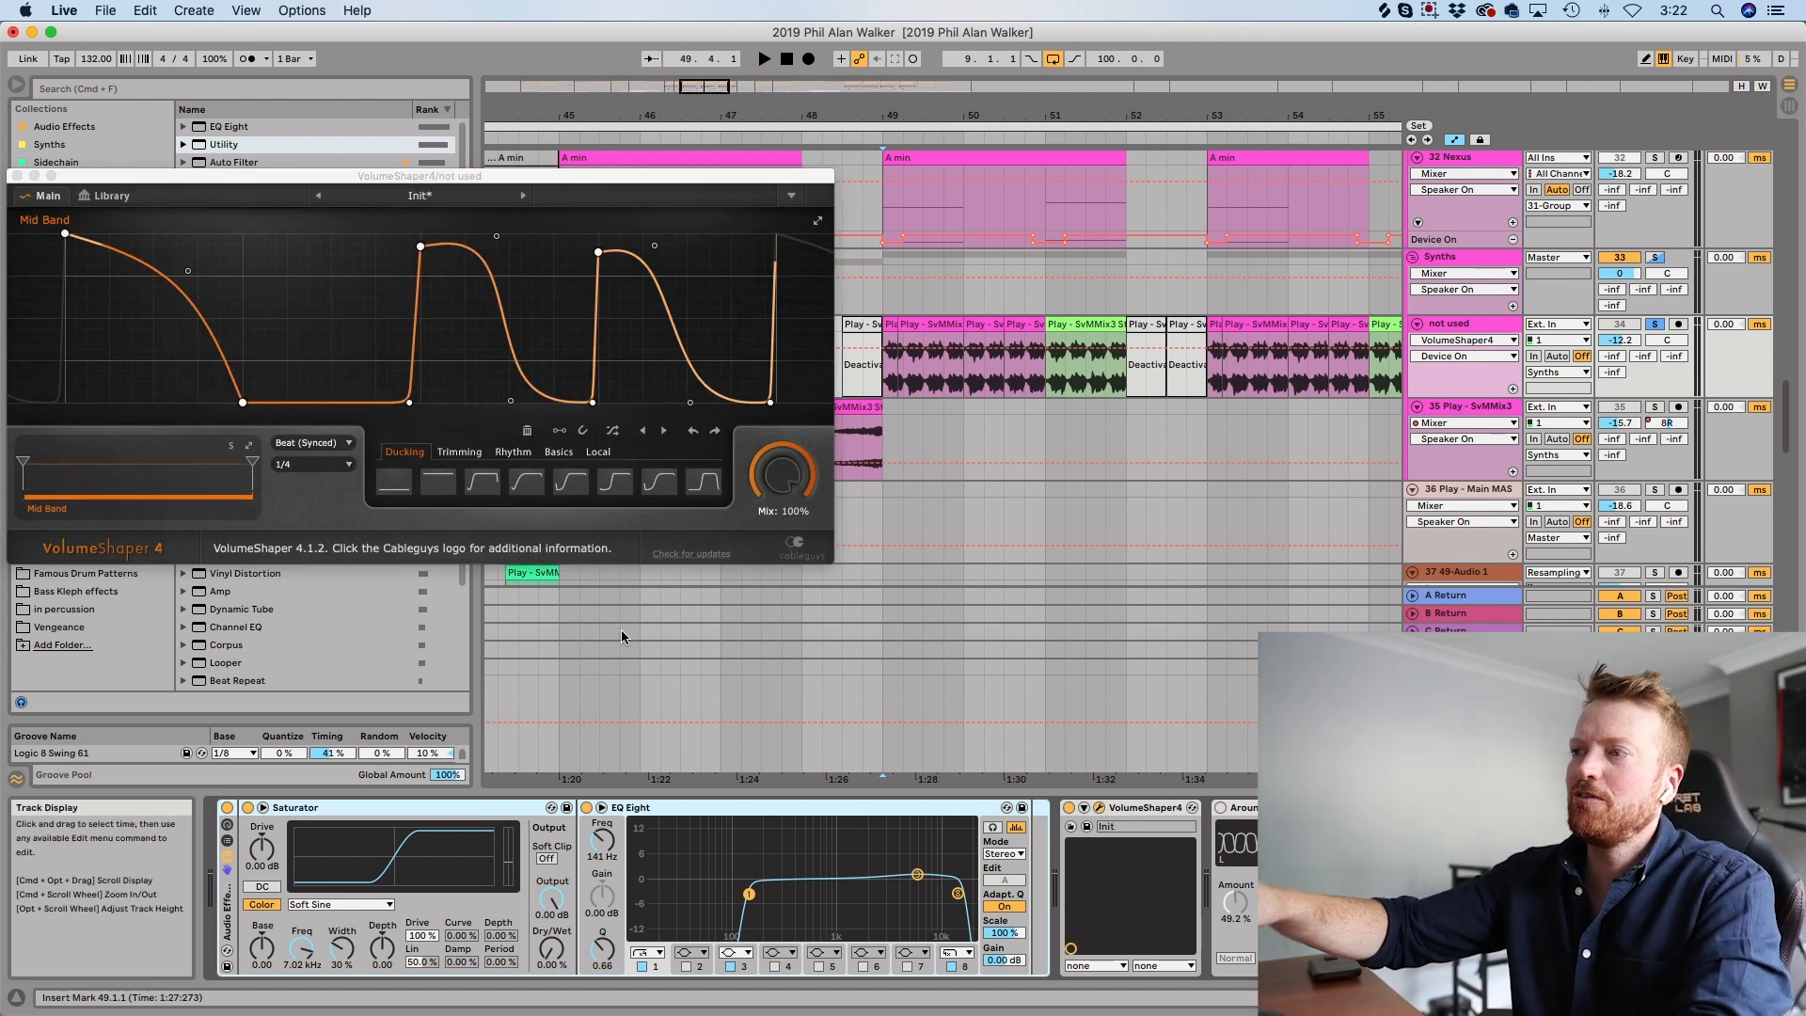
key(space)
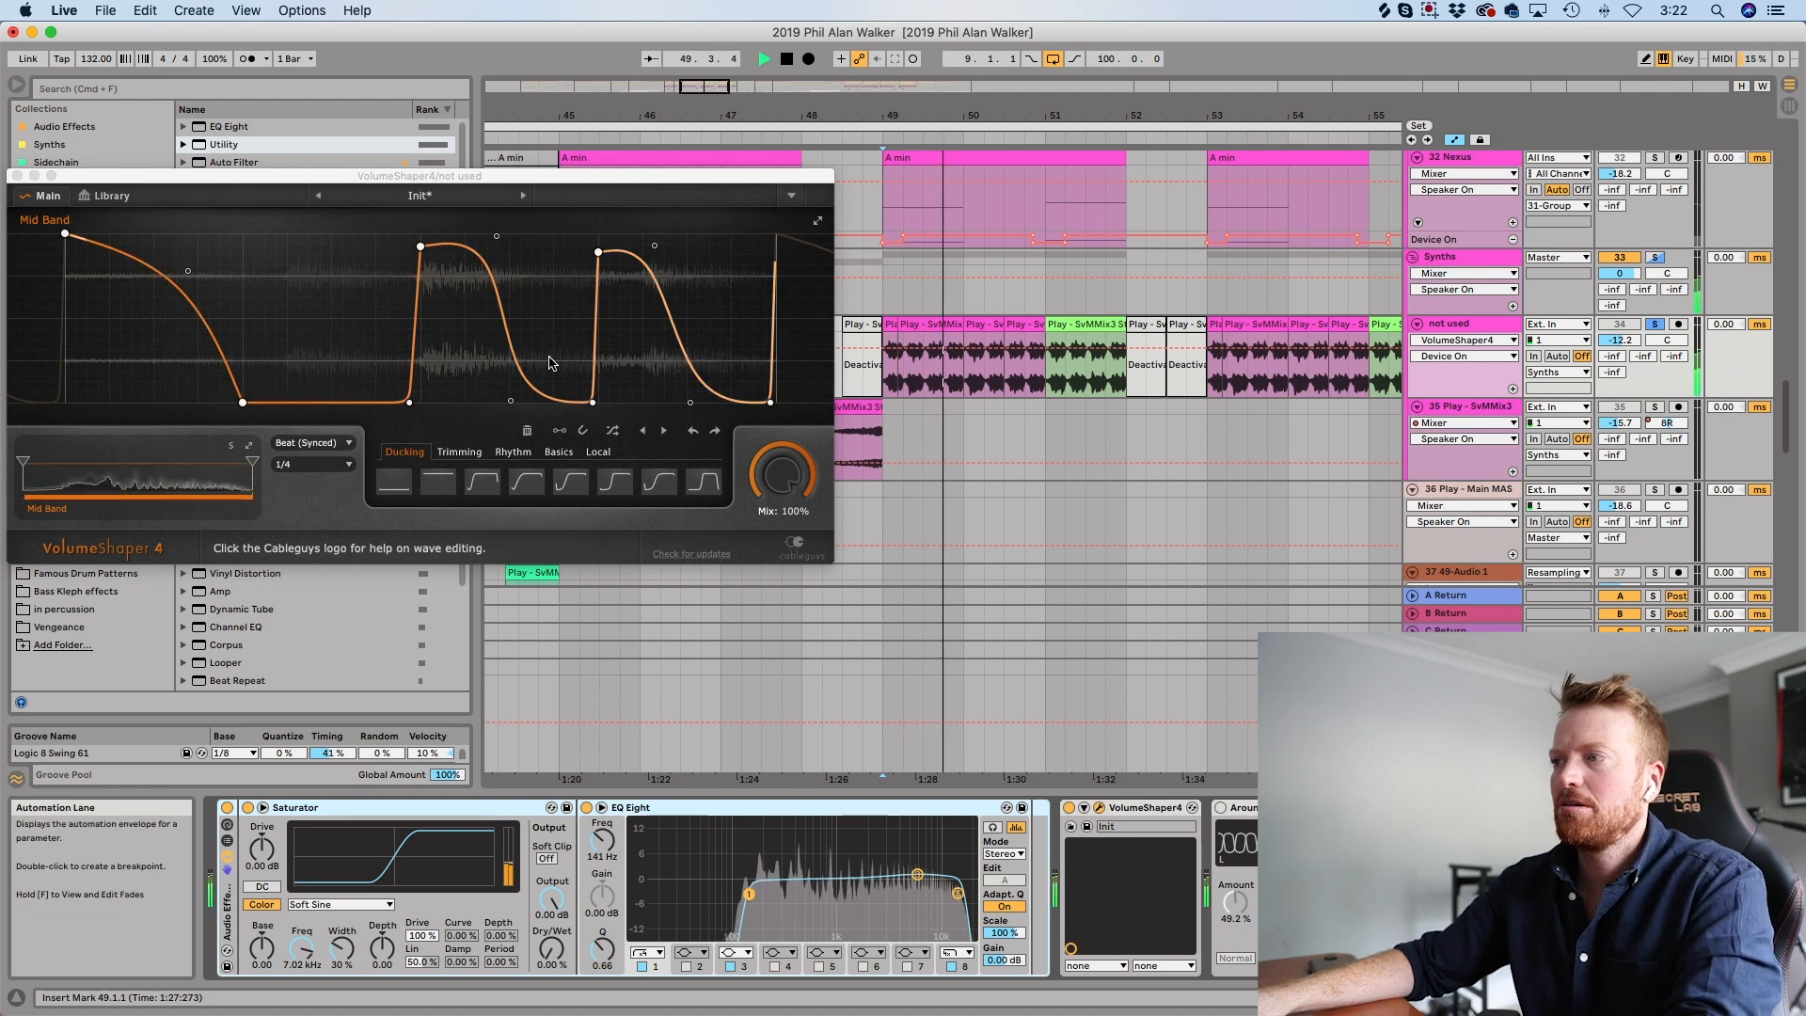
key(space)
click(17, 176)
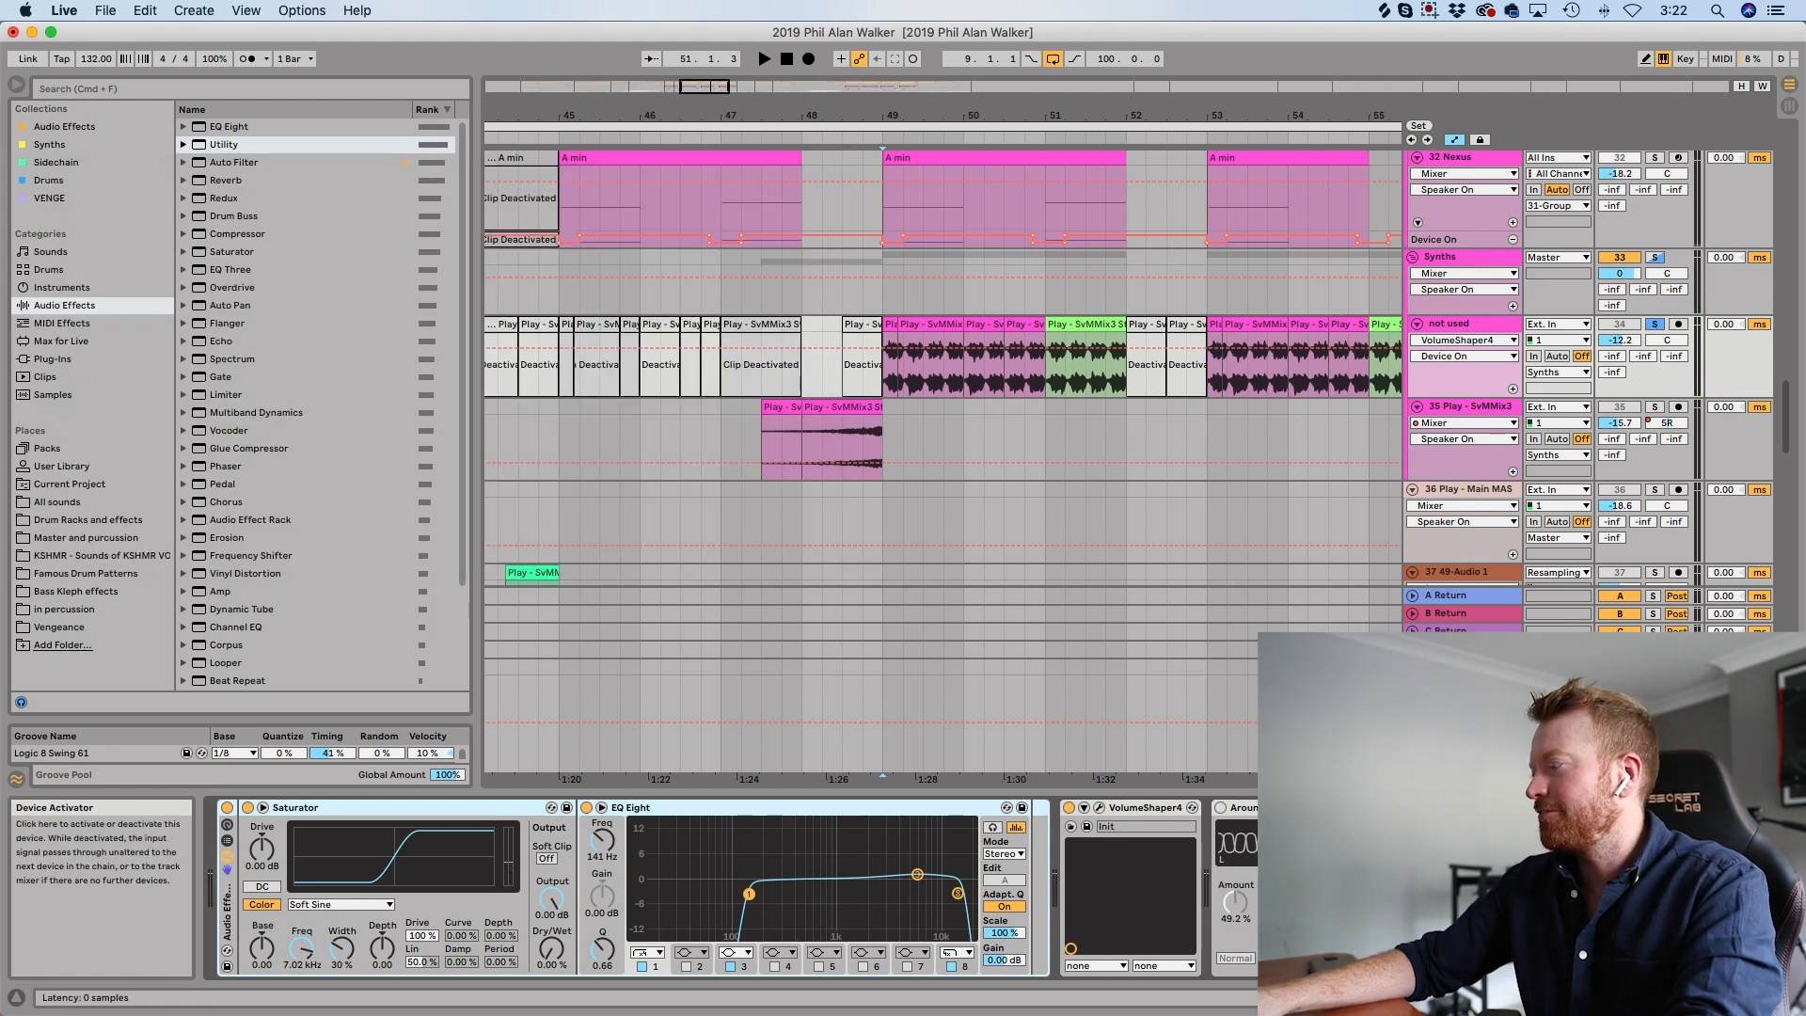
click(1098, 808)
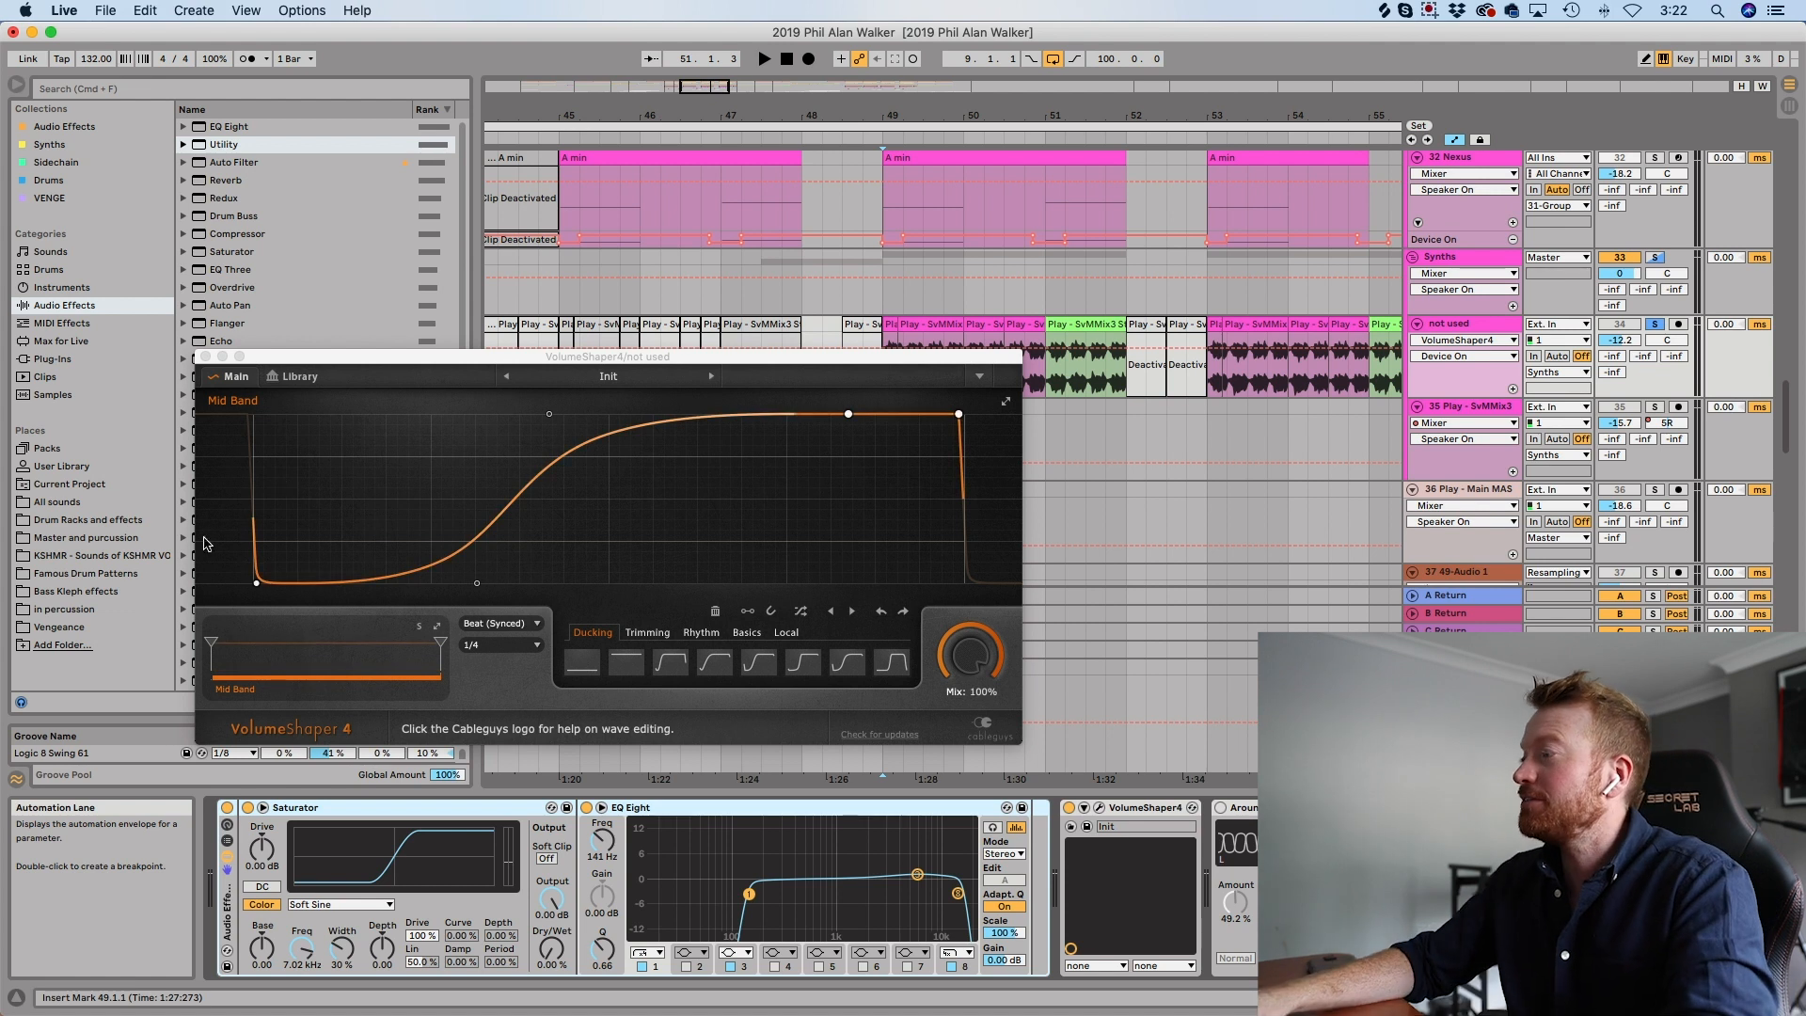
click(205, 356)
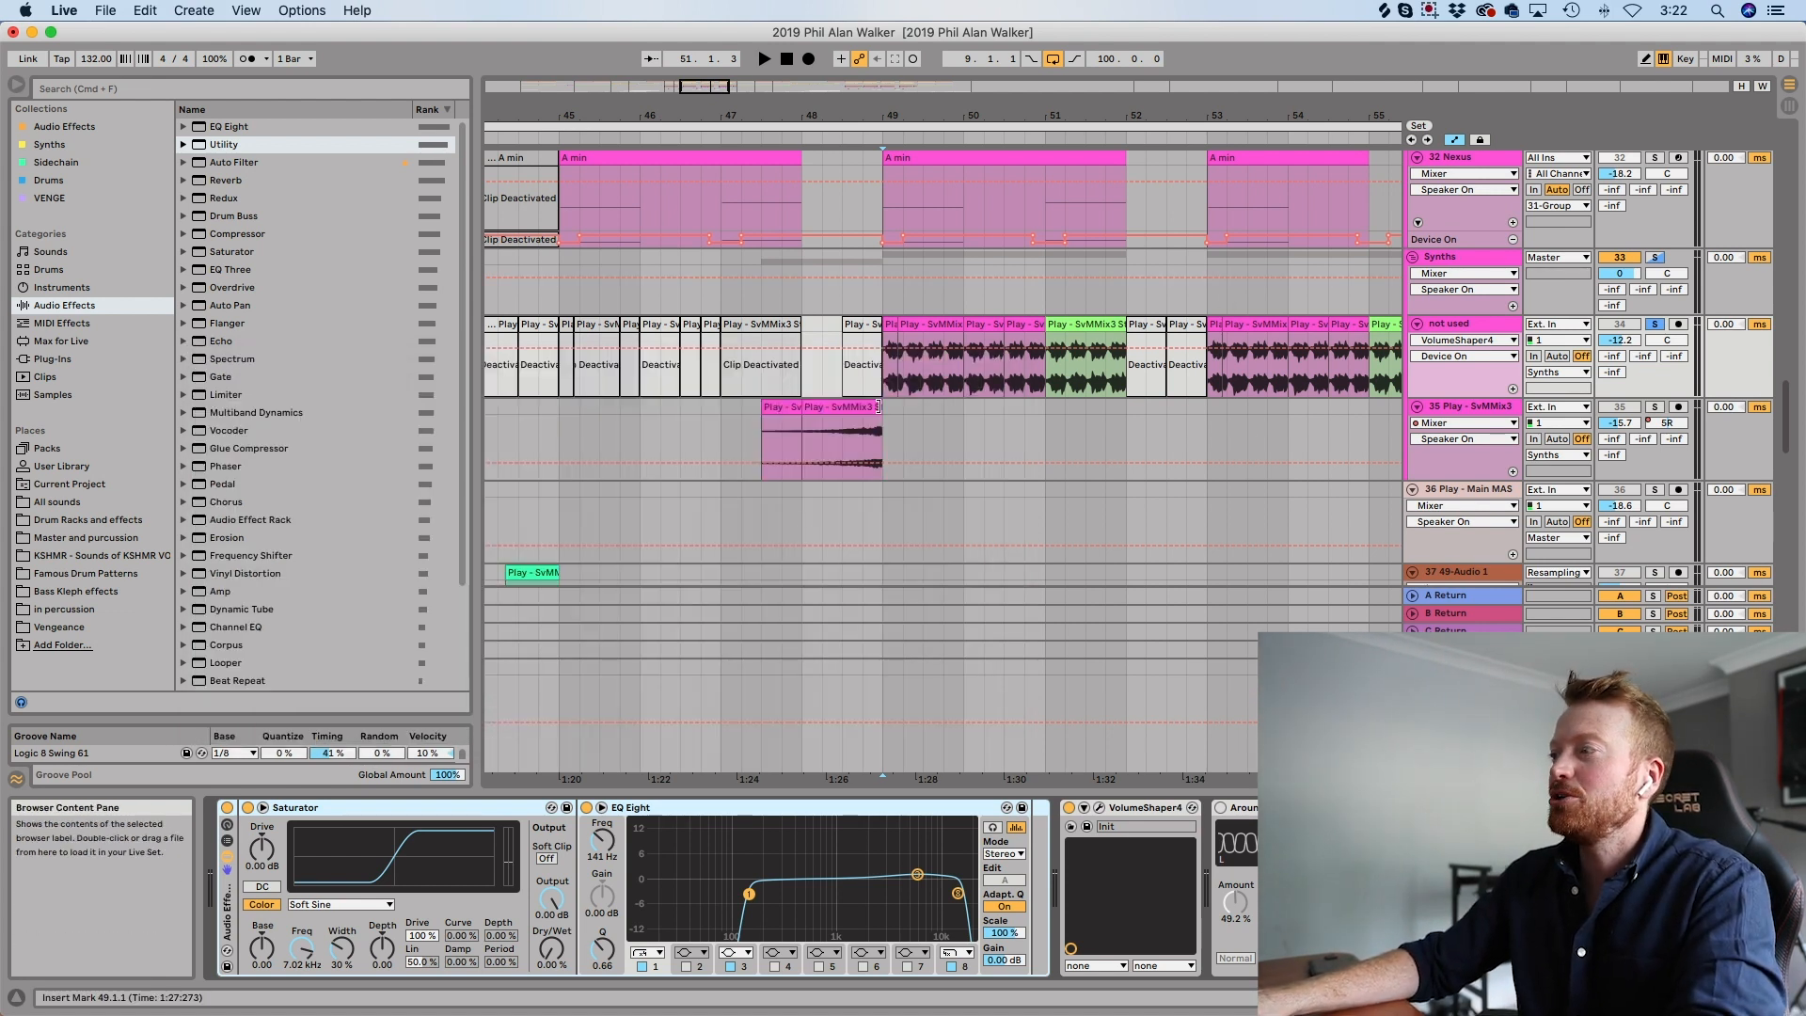
Solo the Kick track alongside the "not used" track and play from bar 49 to hear the volume ducking.
scroll(1257, 439, up, 15)
click(1656, 226)
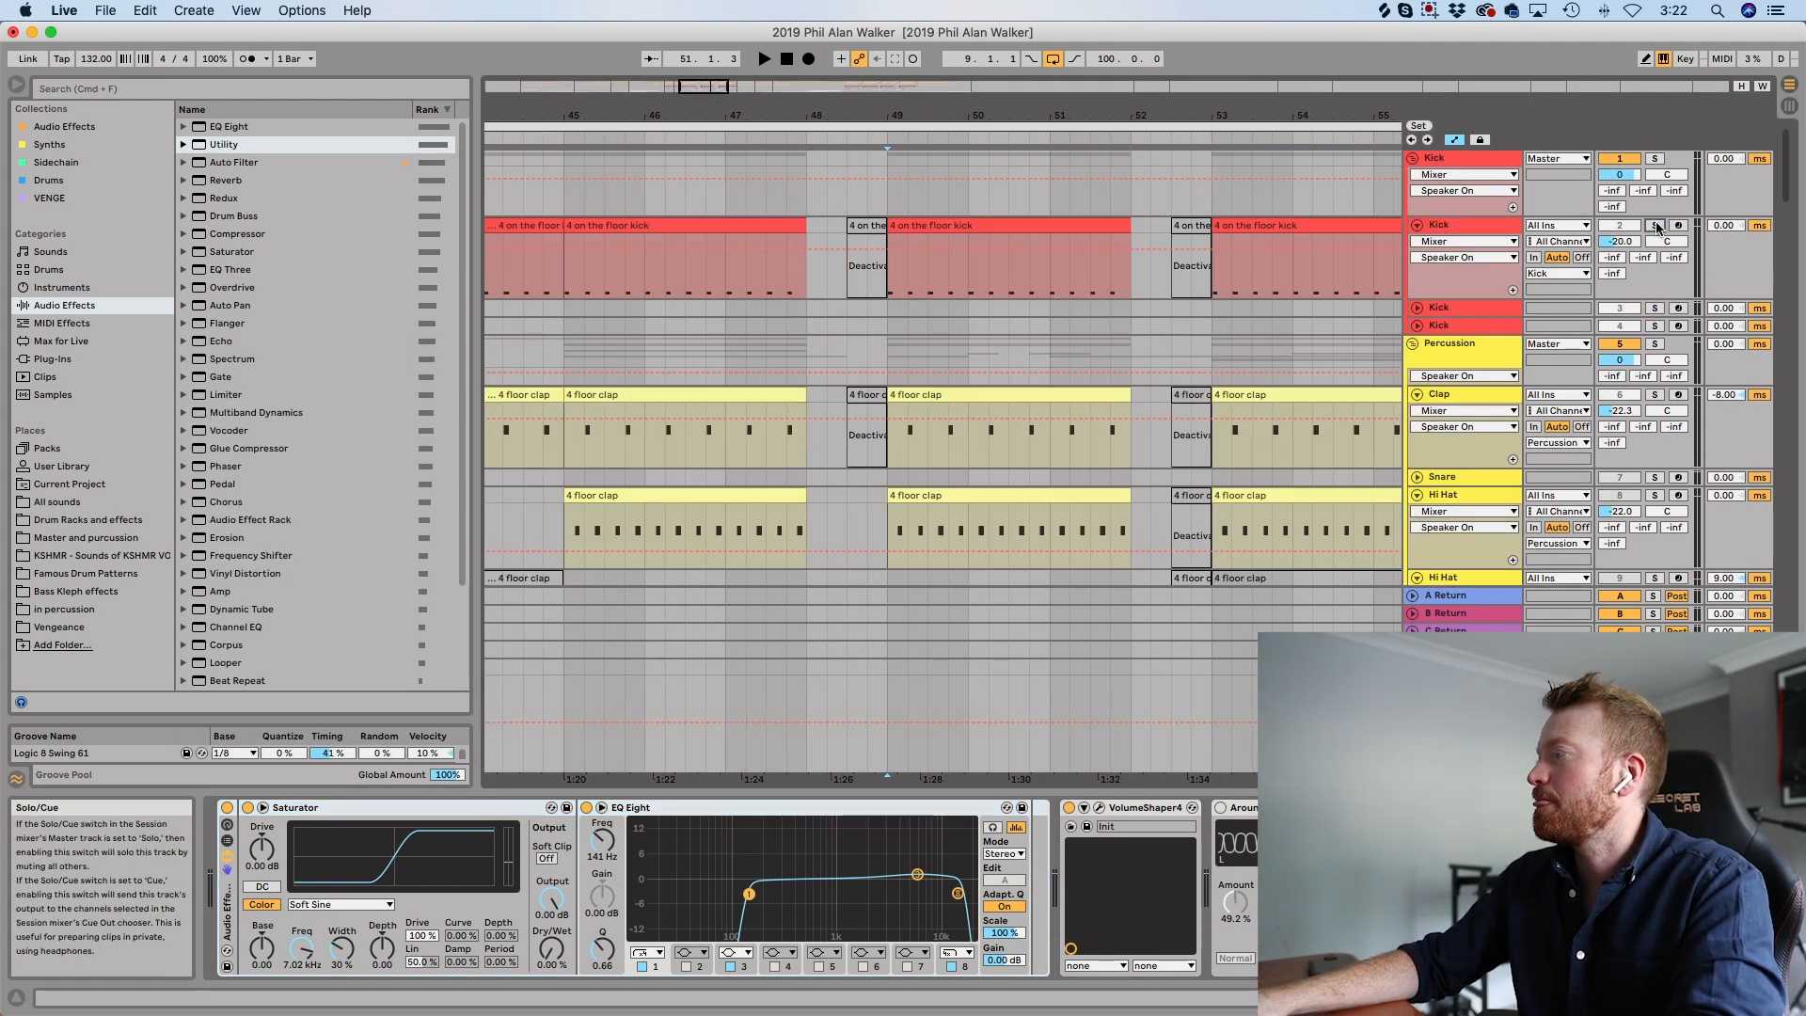
scroll(1322, 318, down, 15)
scroll(1323, 322, down, 3)
key(space)
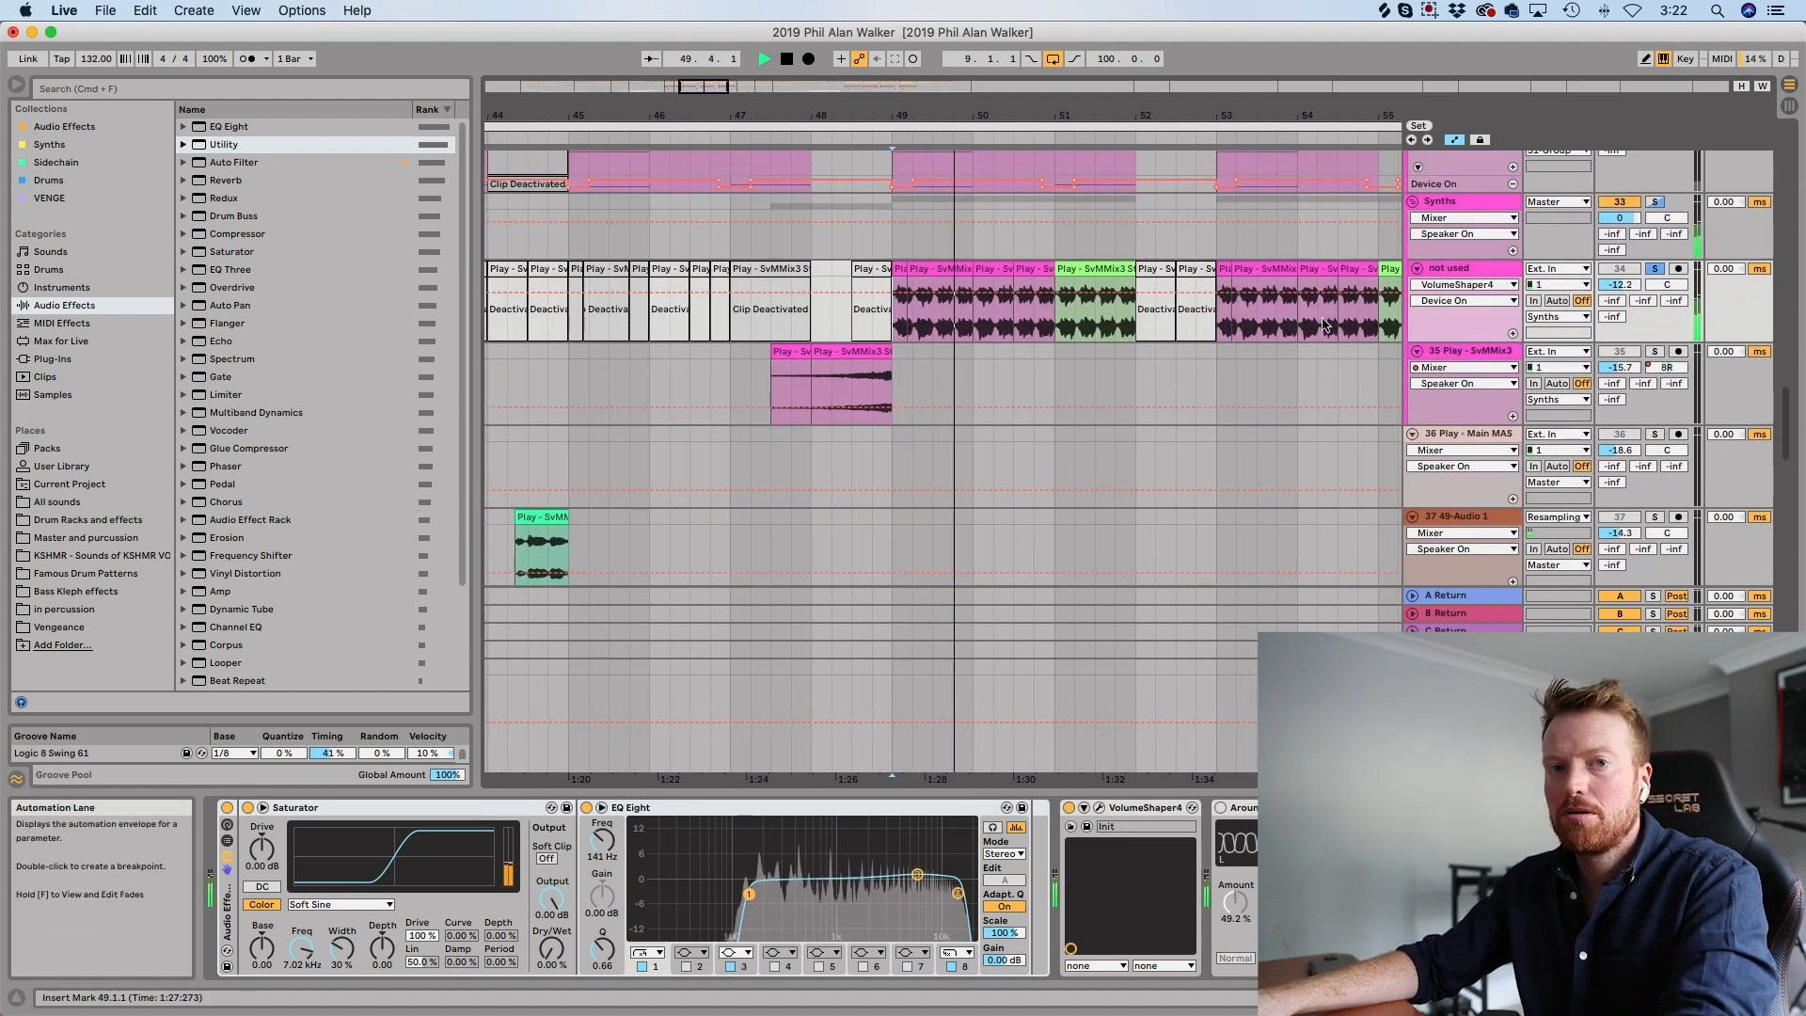
key(space)
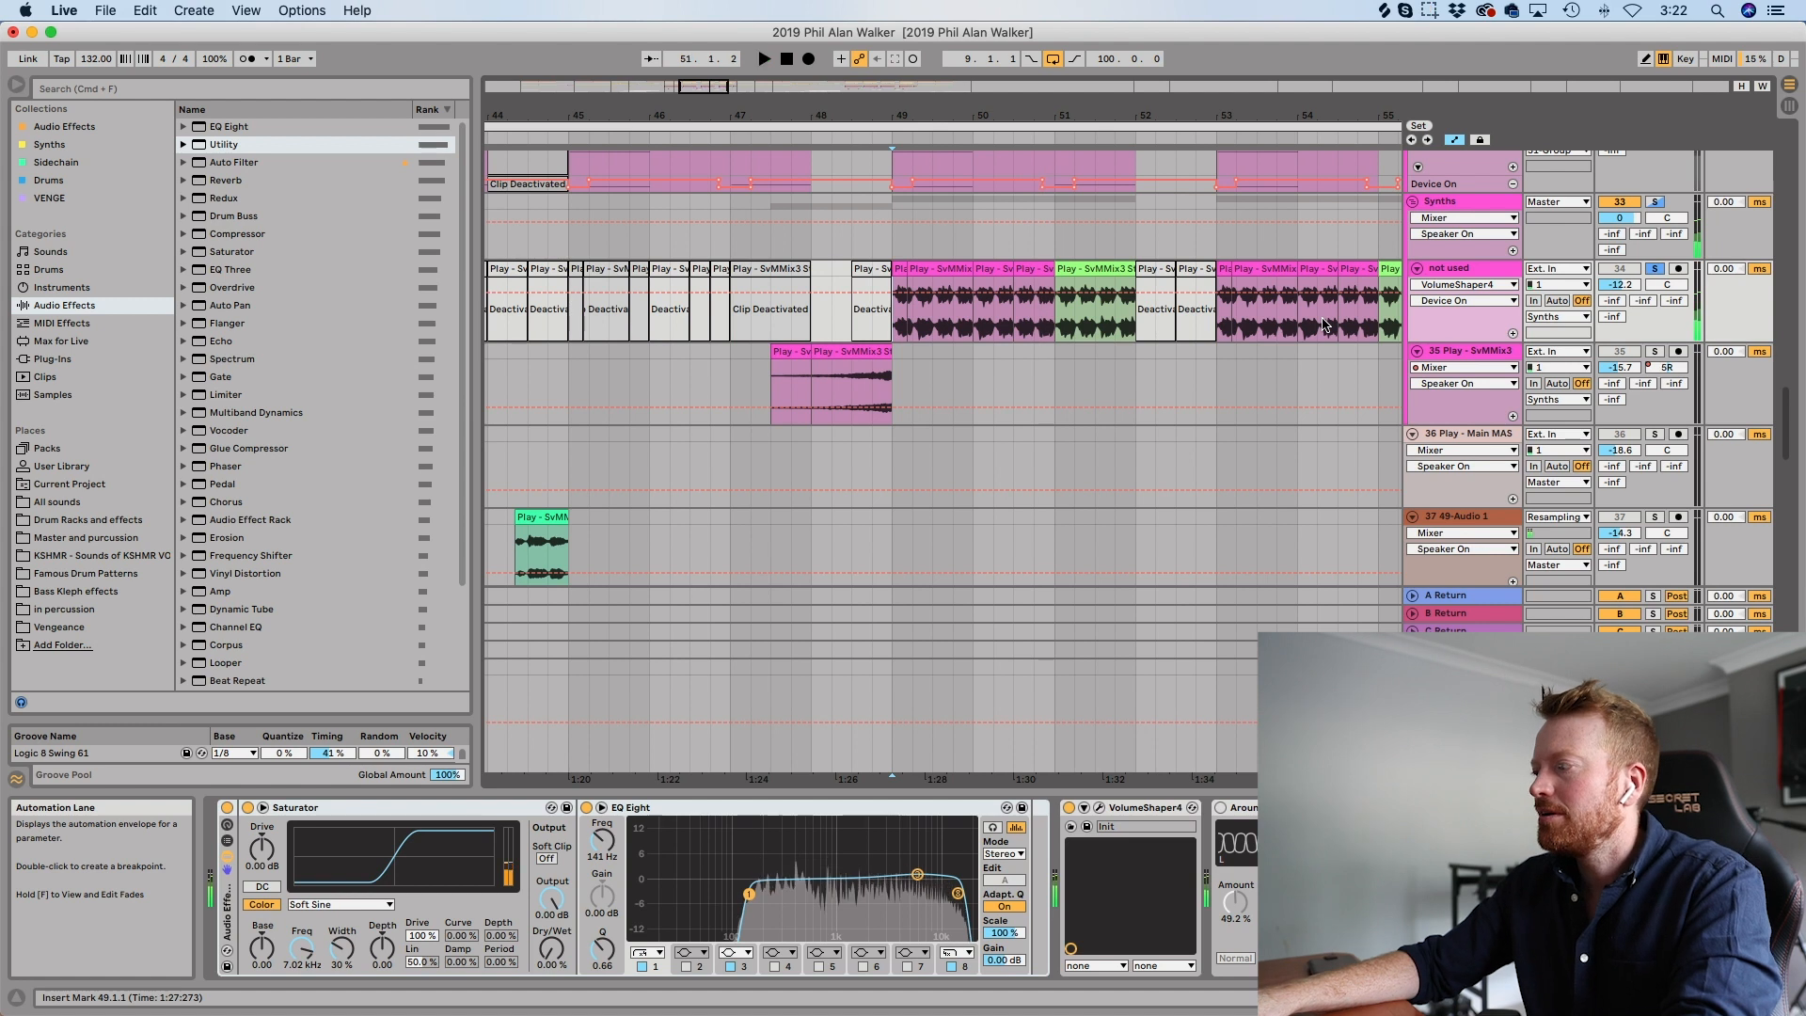
Select the Around The Head device on the "not used" track and play the soloed keys stem through it.
click(1222, 809)
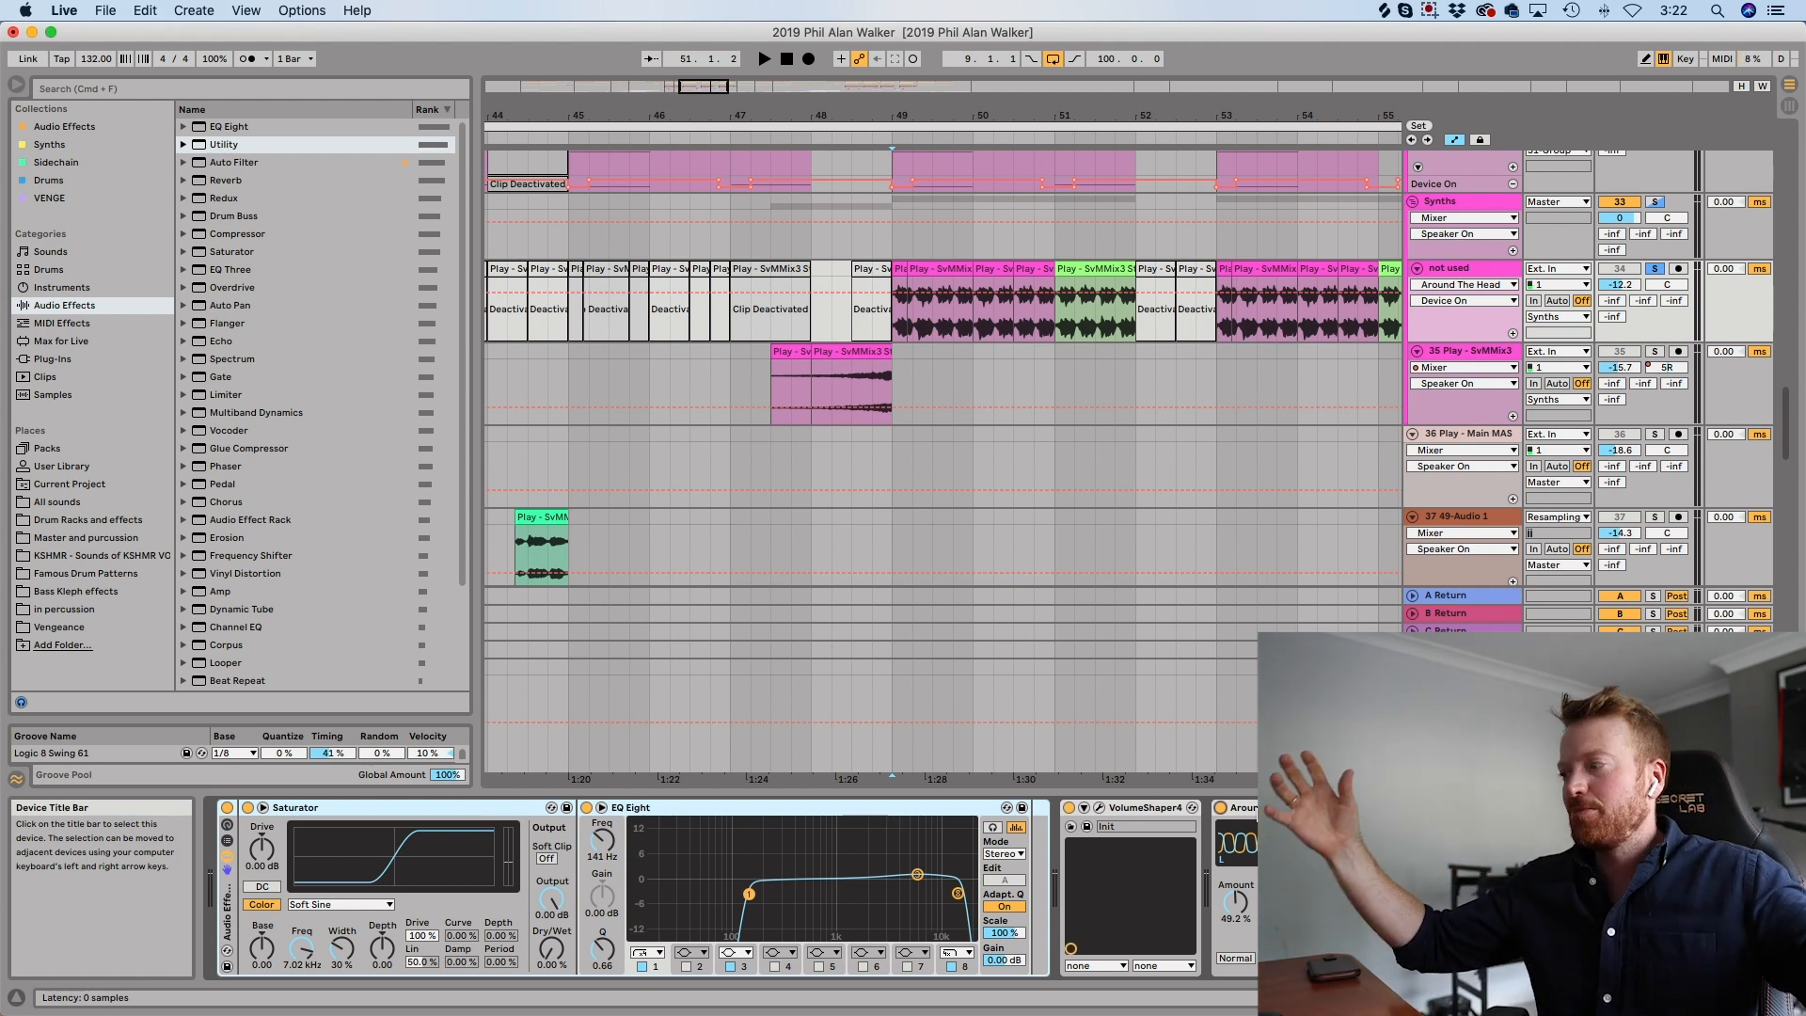
key(space)
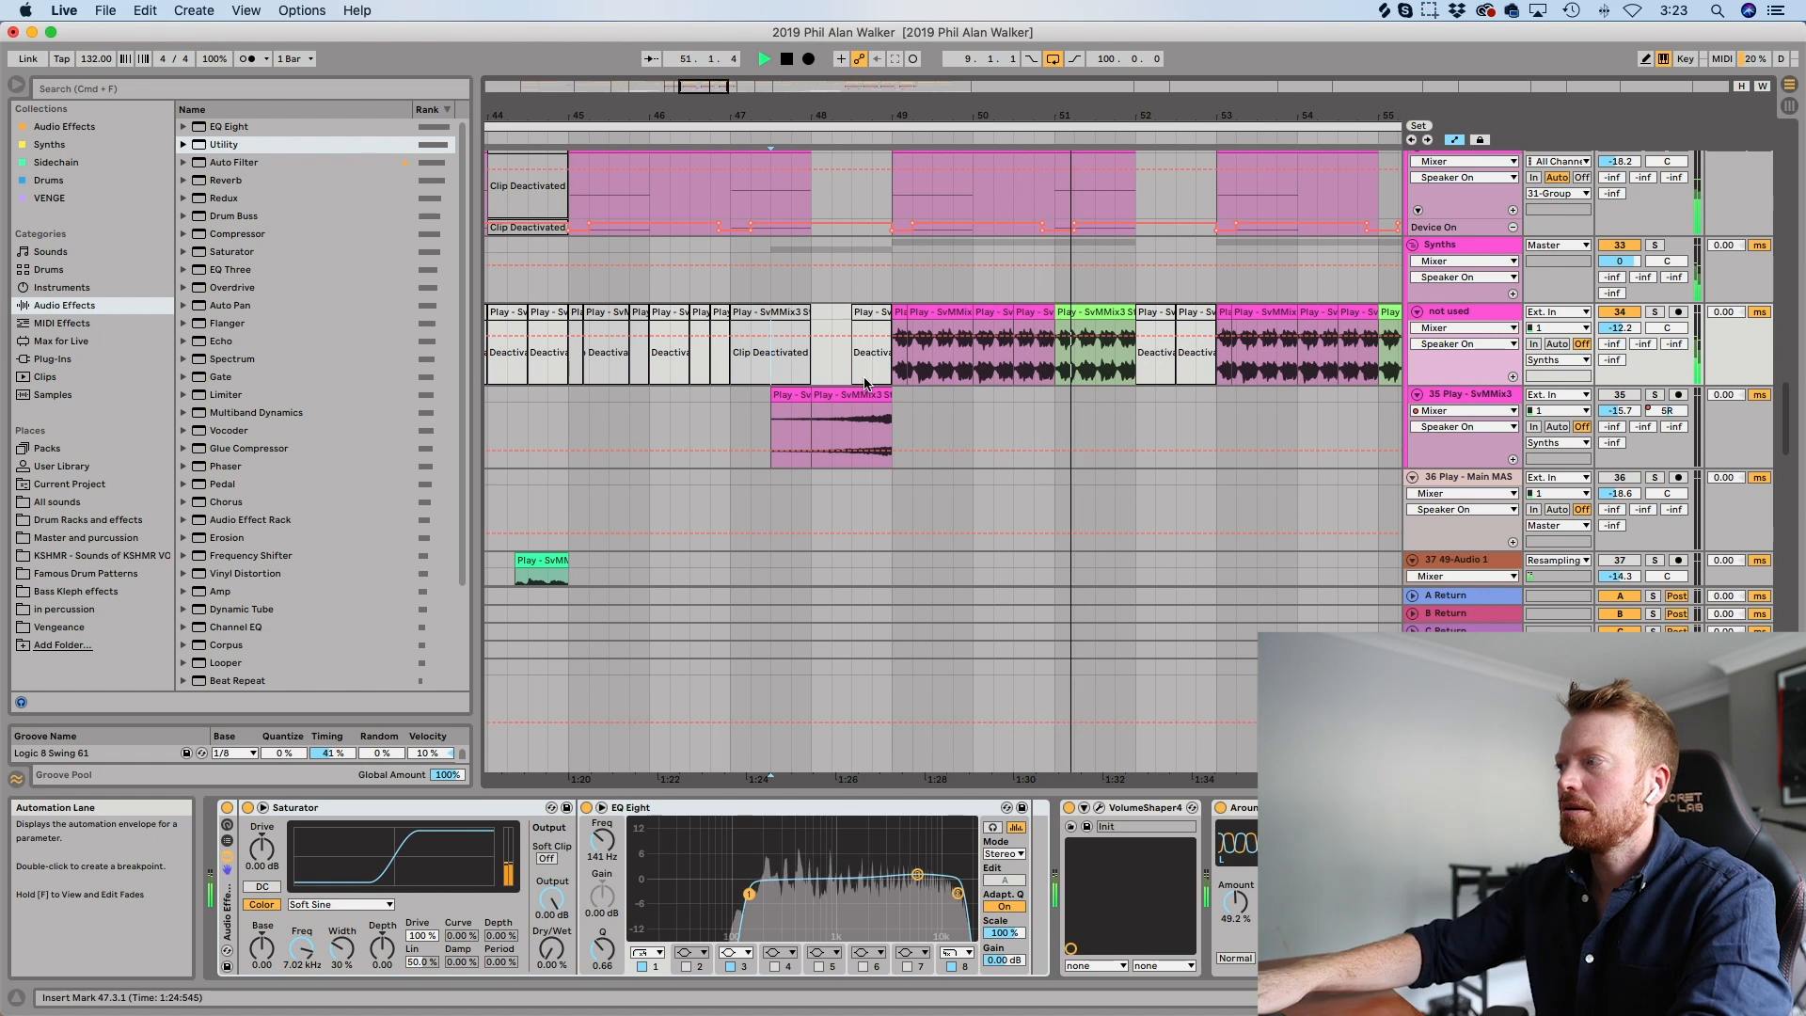
scroll(865, 379, down, 5)
key(space)
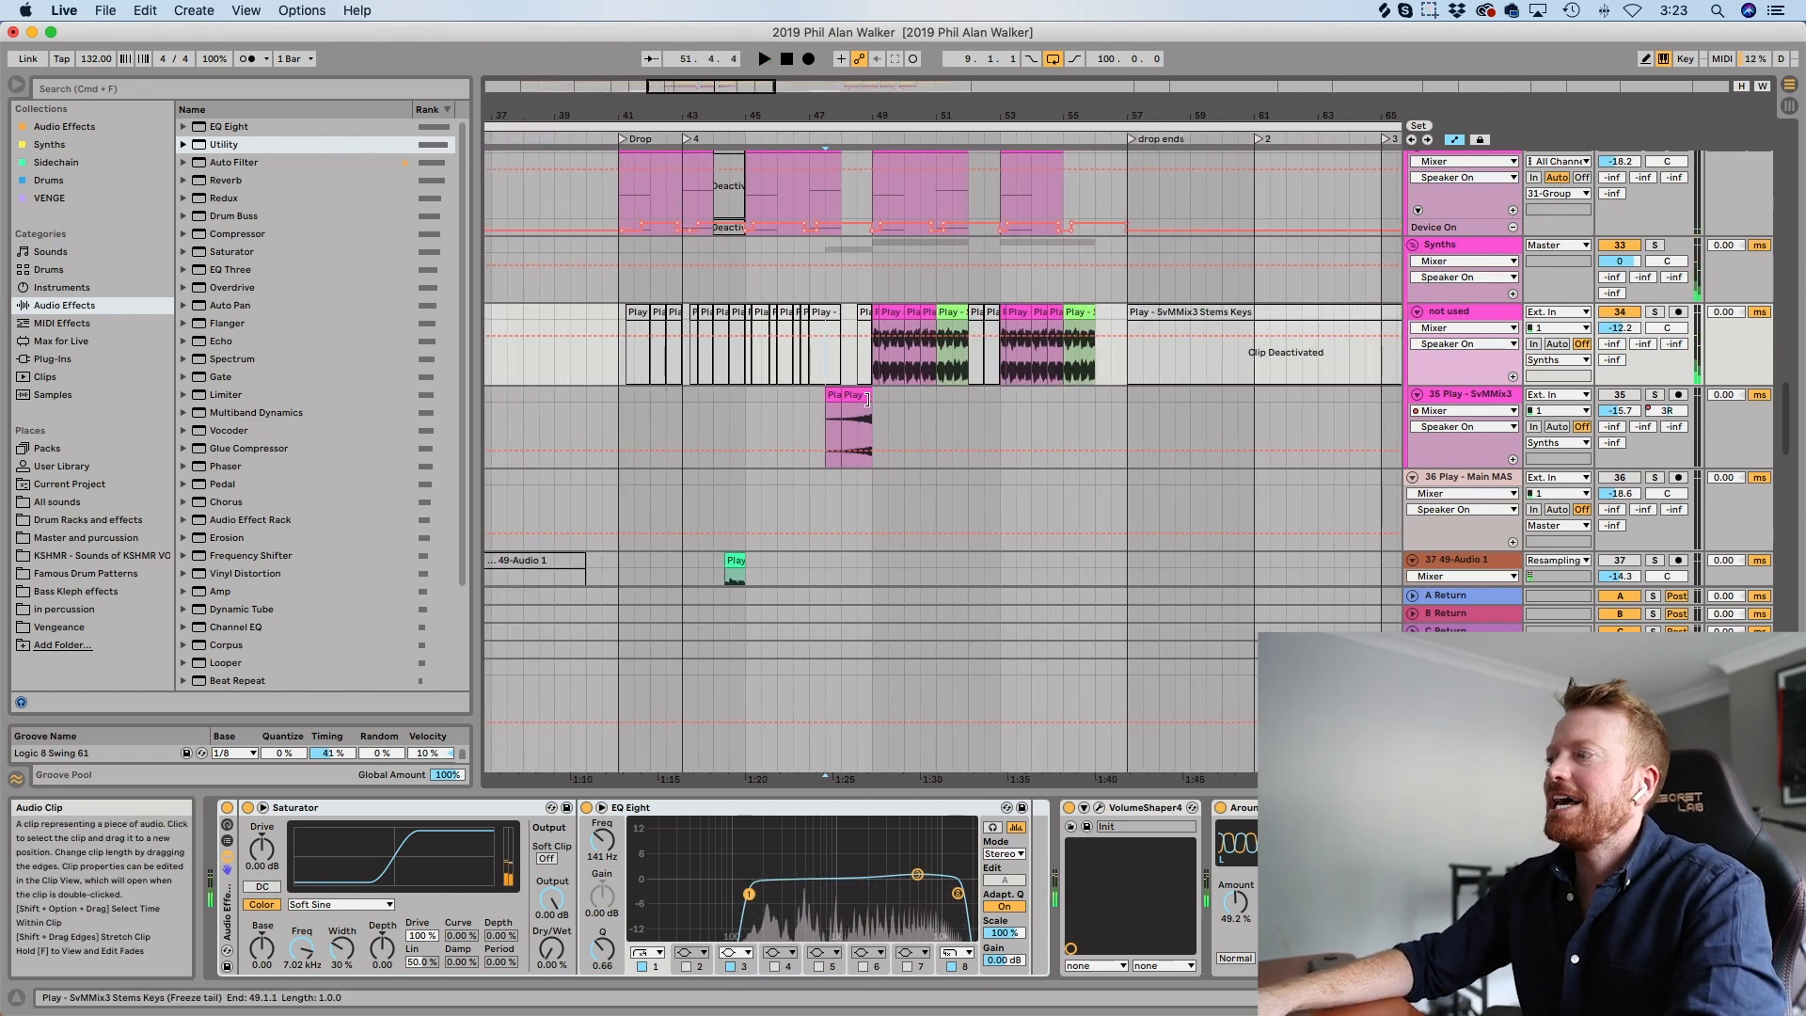
Solo the reversed keys tail track alongside "not used", play its swell into the bar 49 keys, and clear its solo.
scroll(865, 379, up, 6)
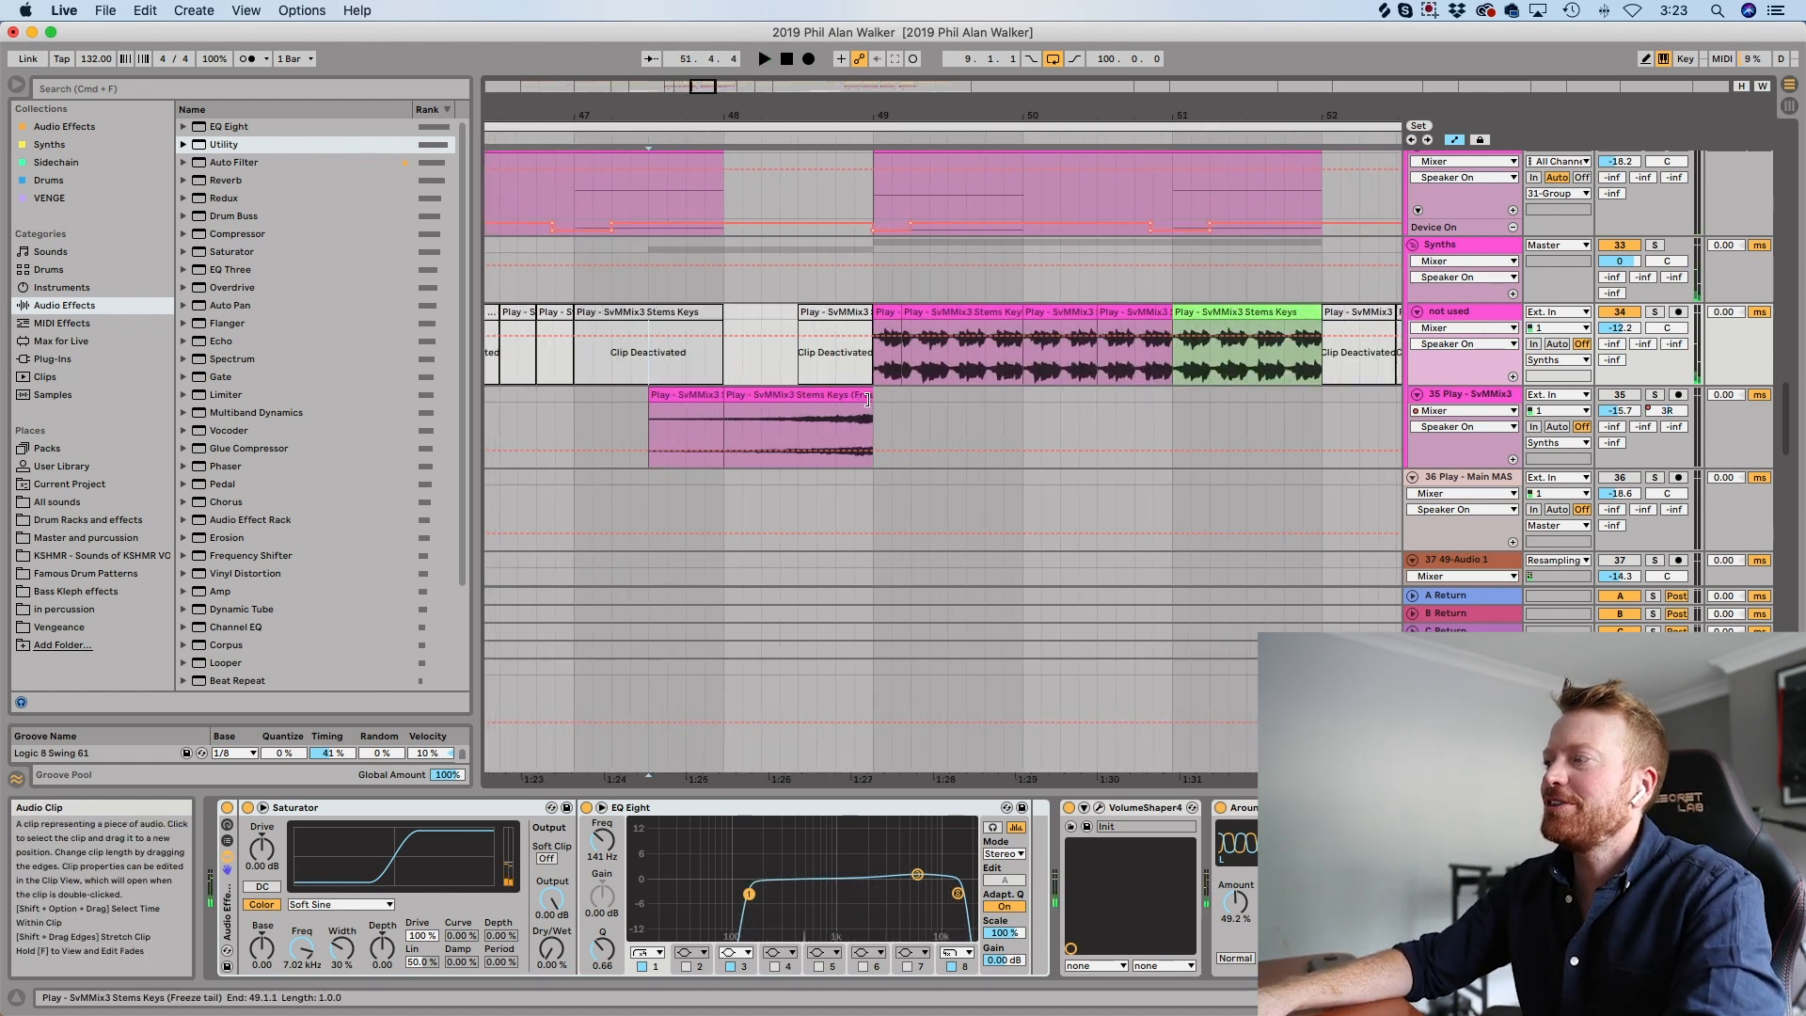
click(1655, 395)
click(806, 439)
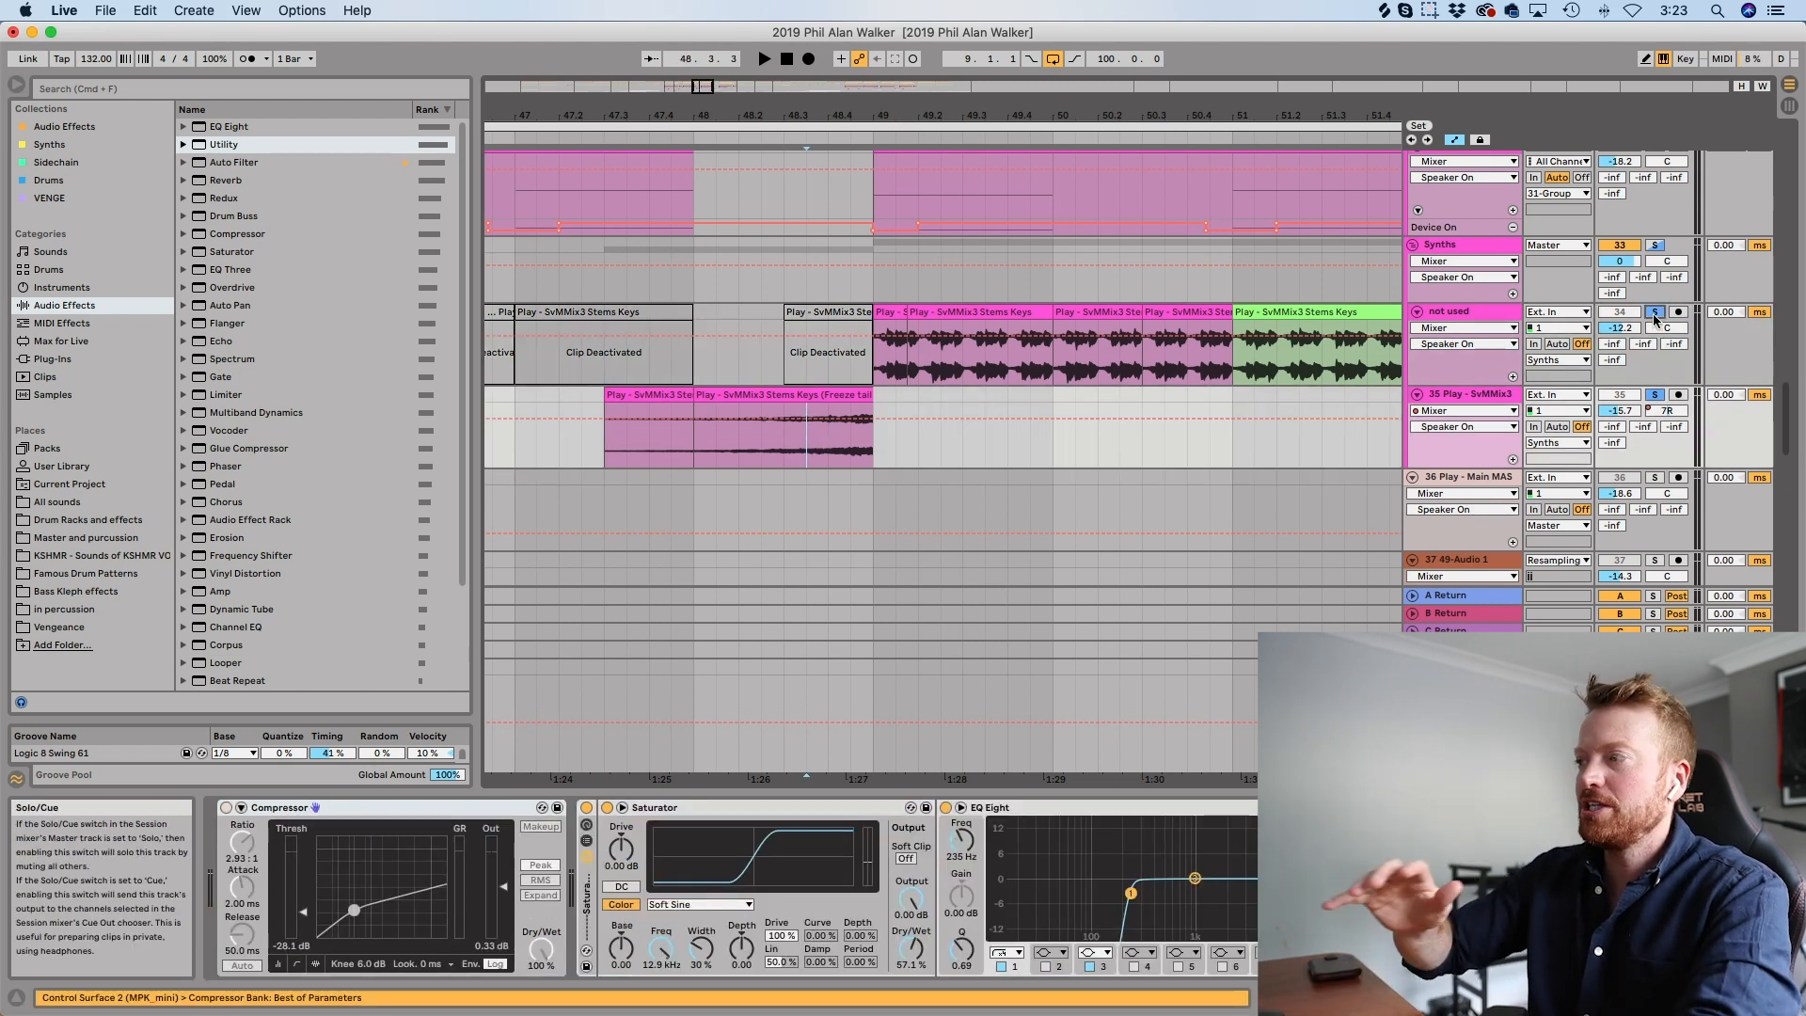
click(762, 440)
key(space)
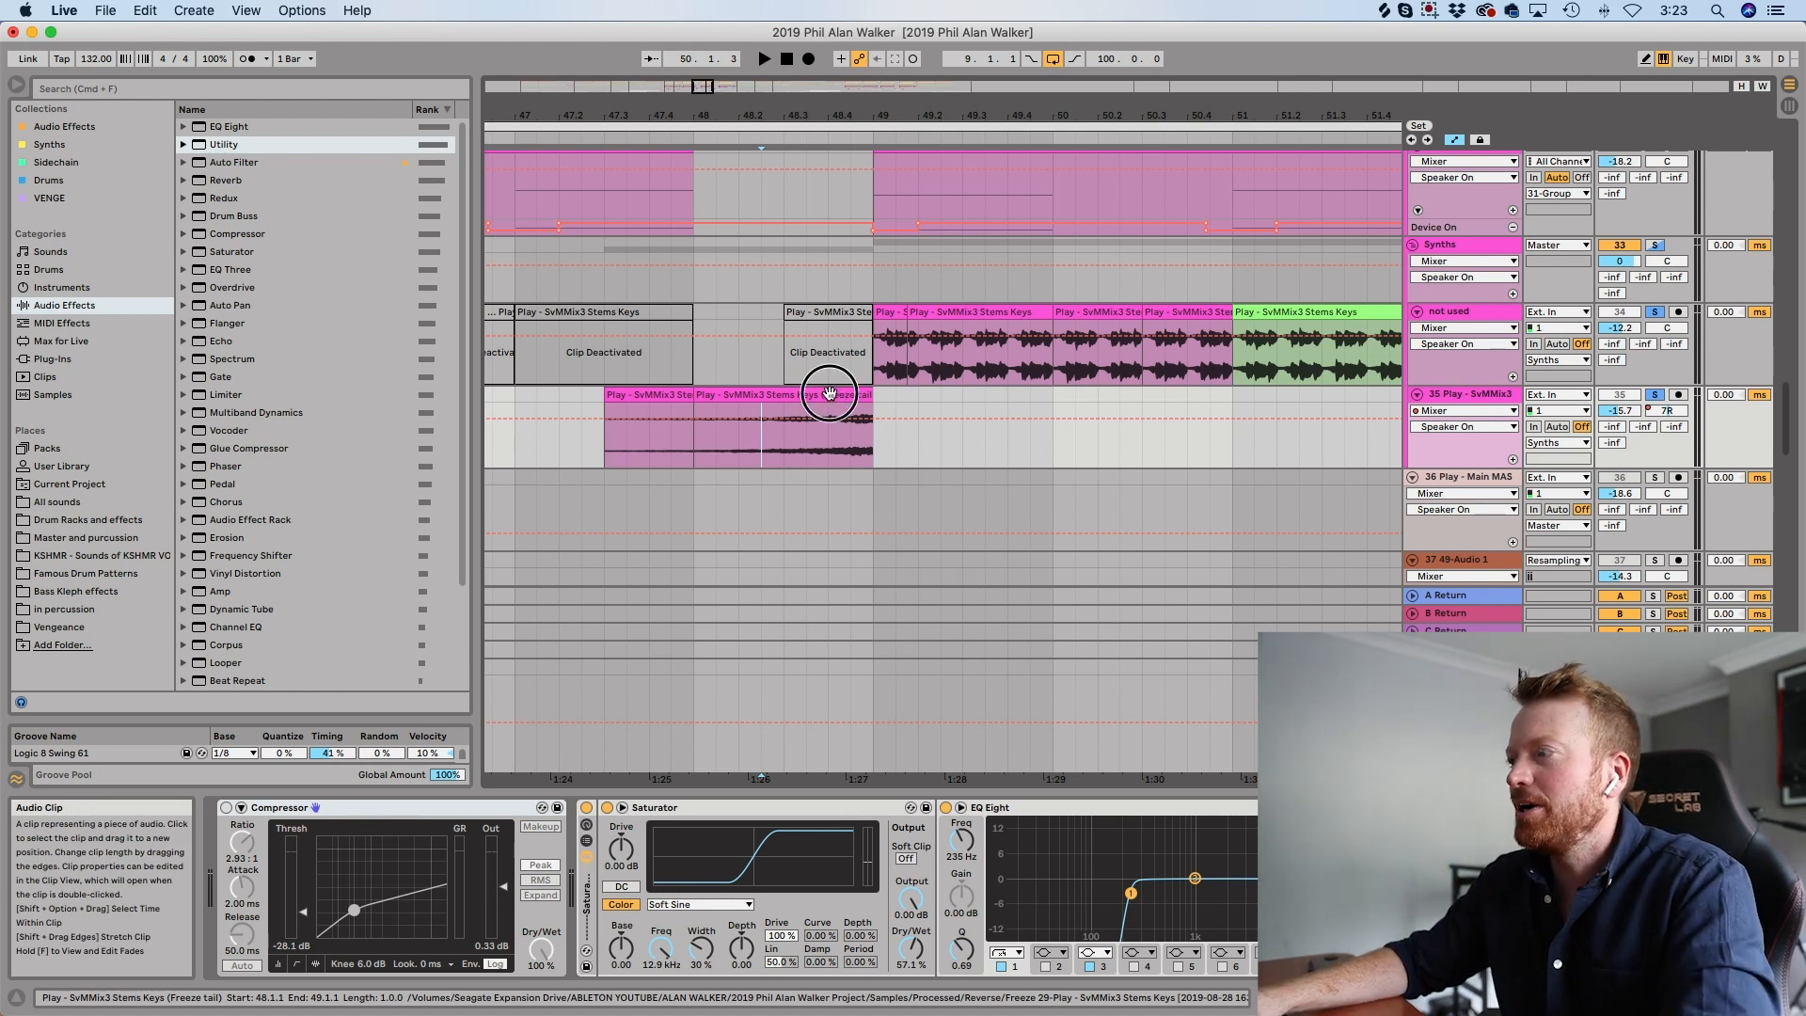
click(647, 439)
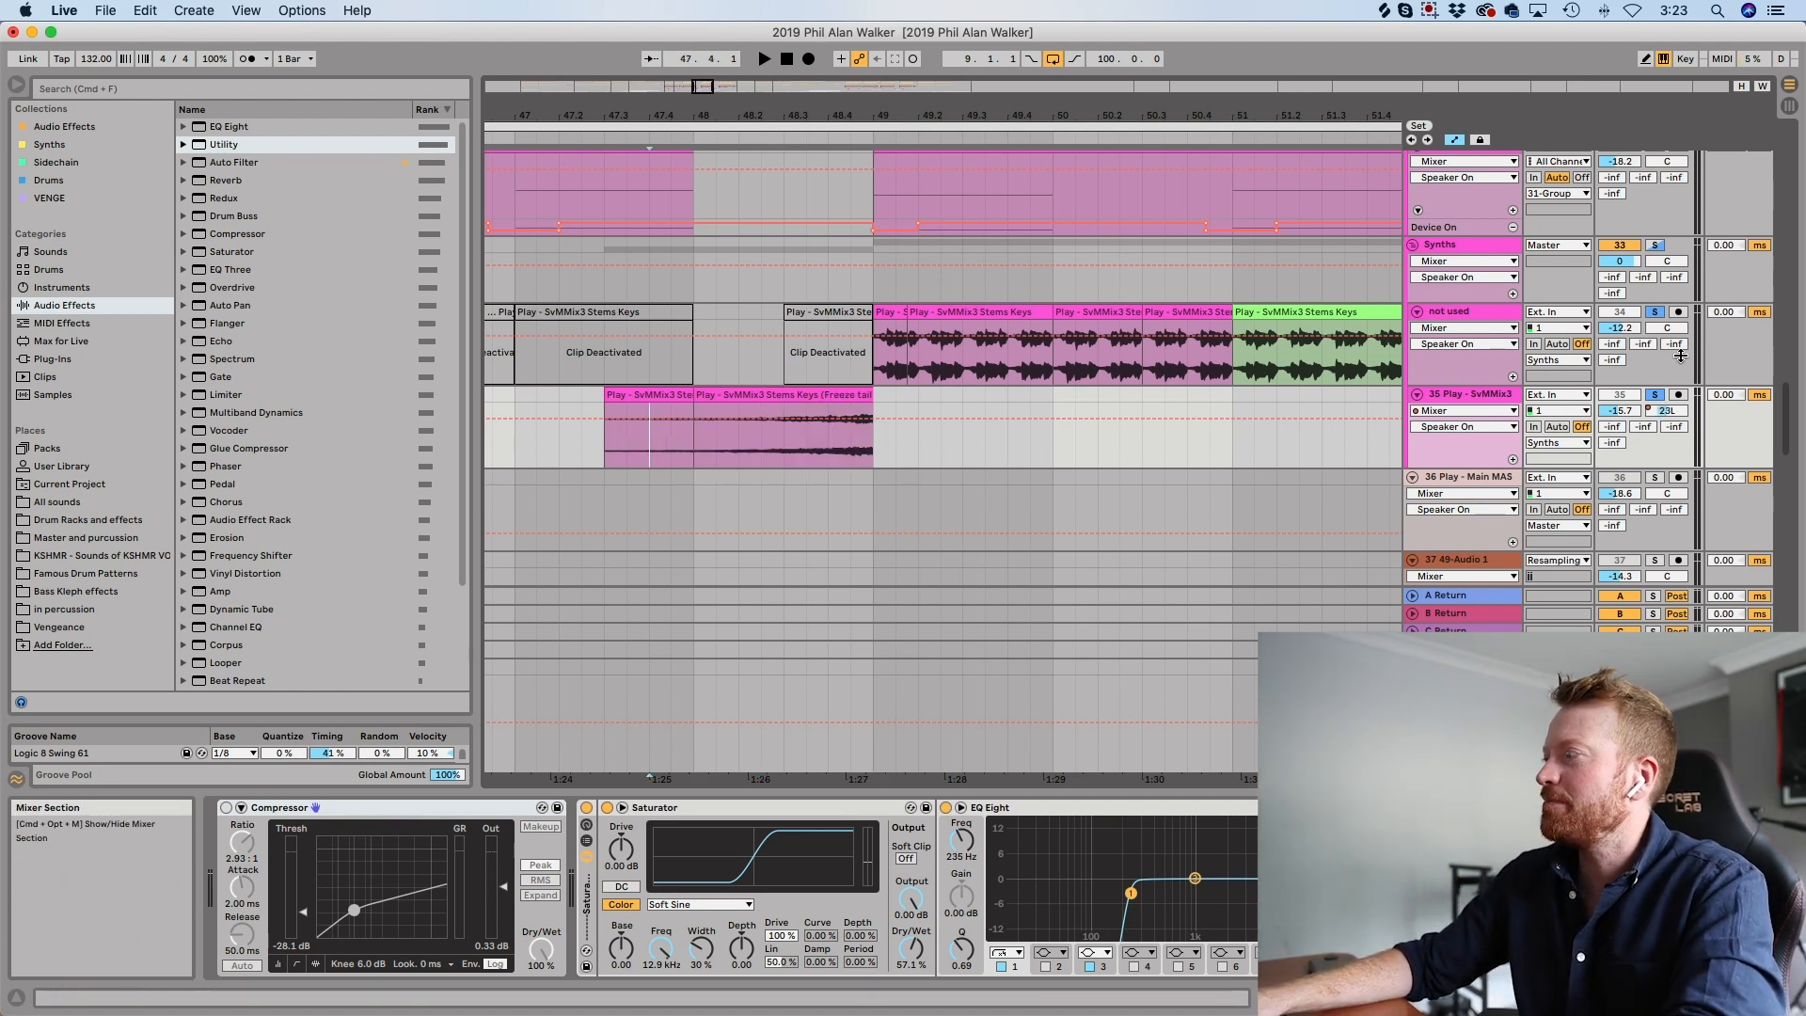
key(space)
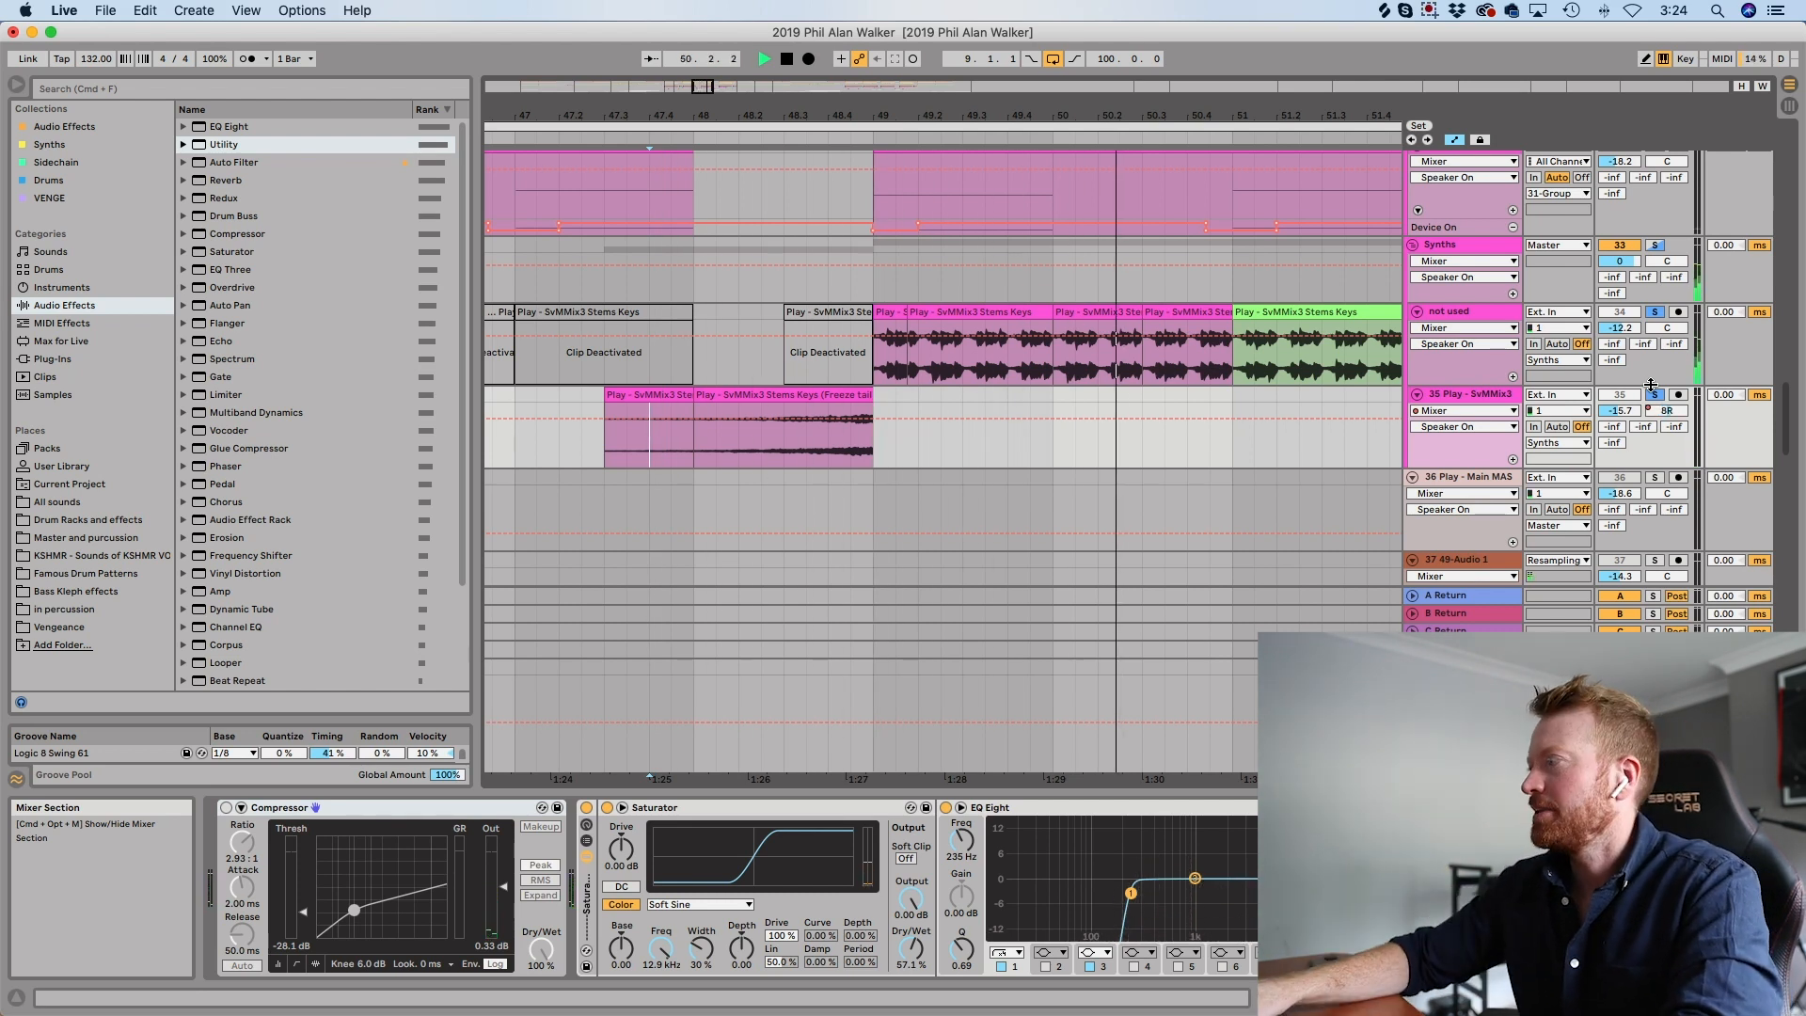
click(1656, 395)
Solo the Play - Main MASTER track, play its clip from bar 89, and clear the solo.
scroll(1302, 407, down, 15)
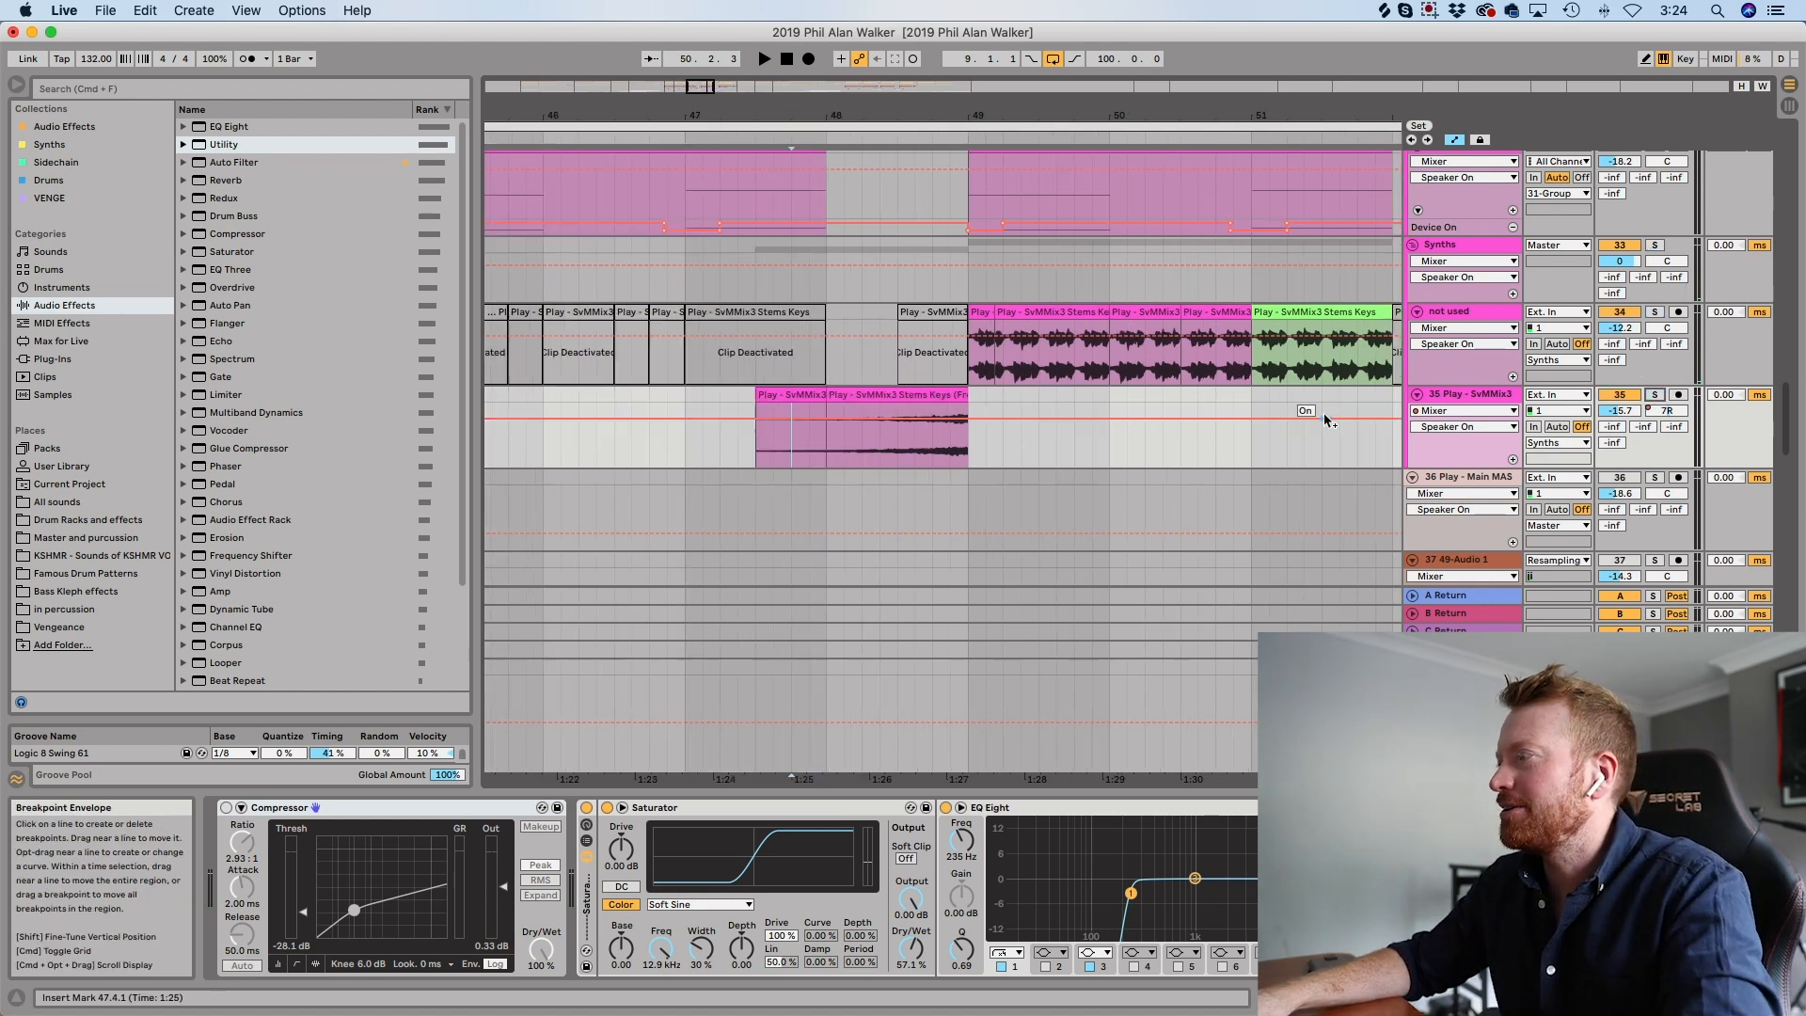
scroll(1210, 459, right, 15)
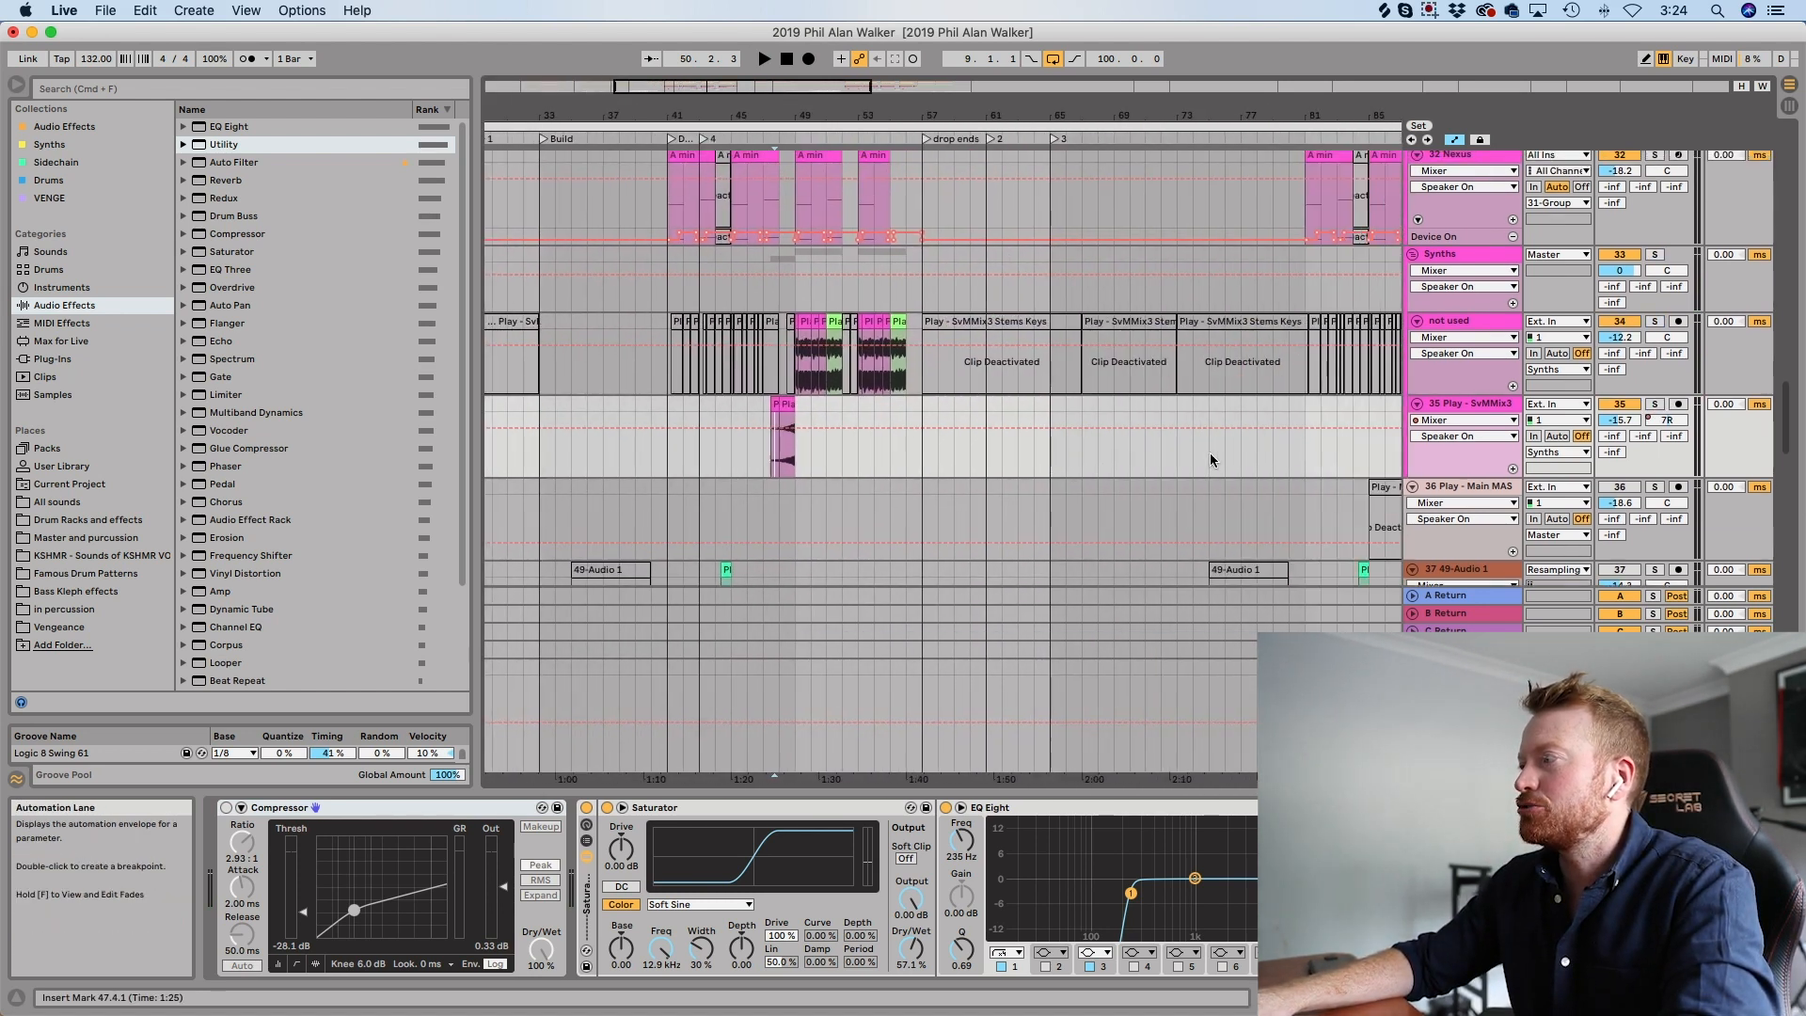
scroll(1210, 459, down, 1)
click(1655, 436)
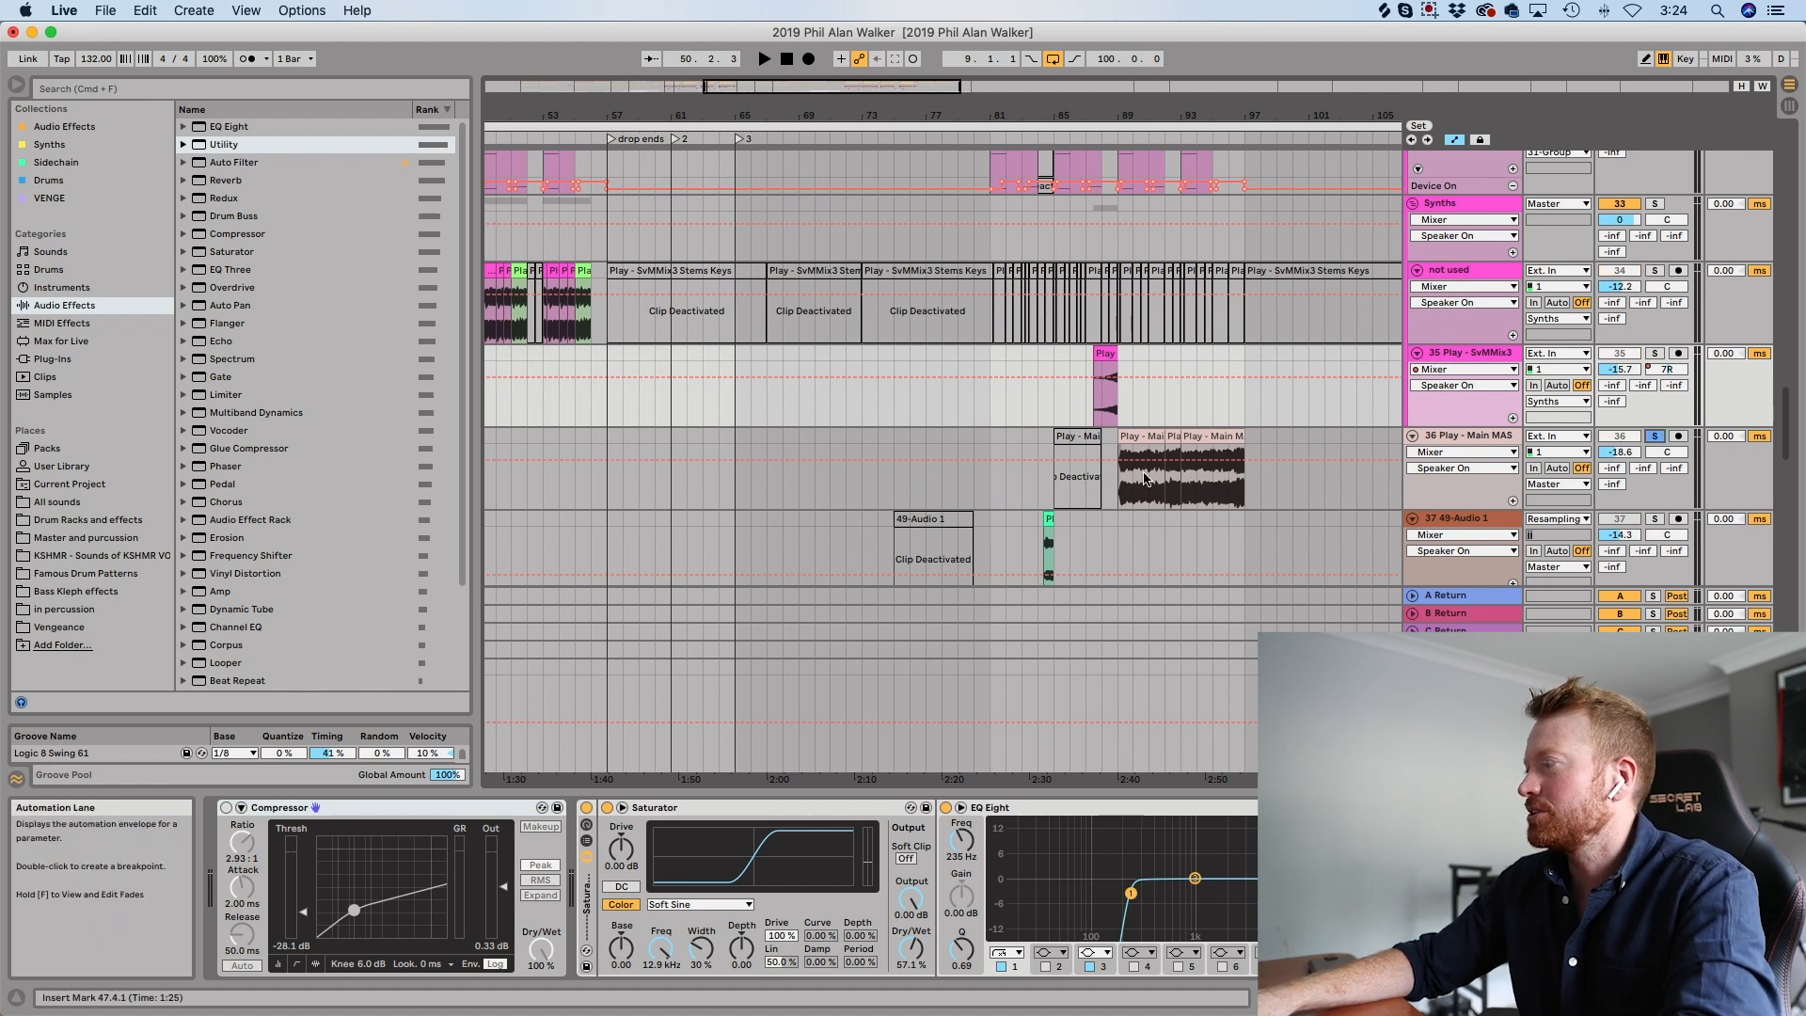
click(1140, 435)
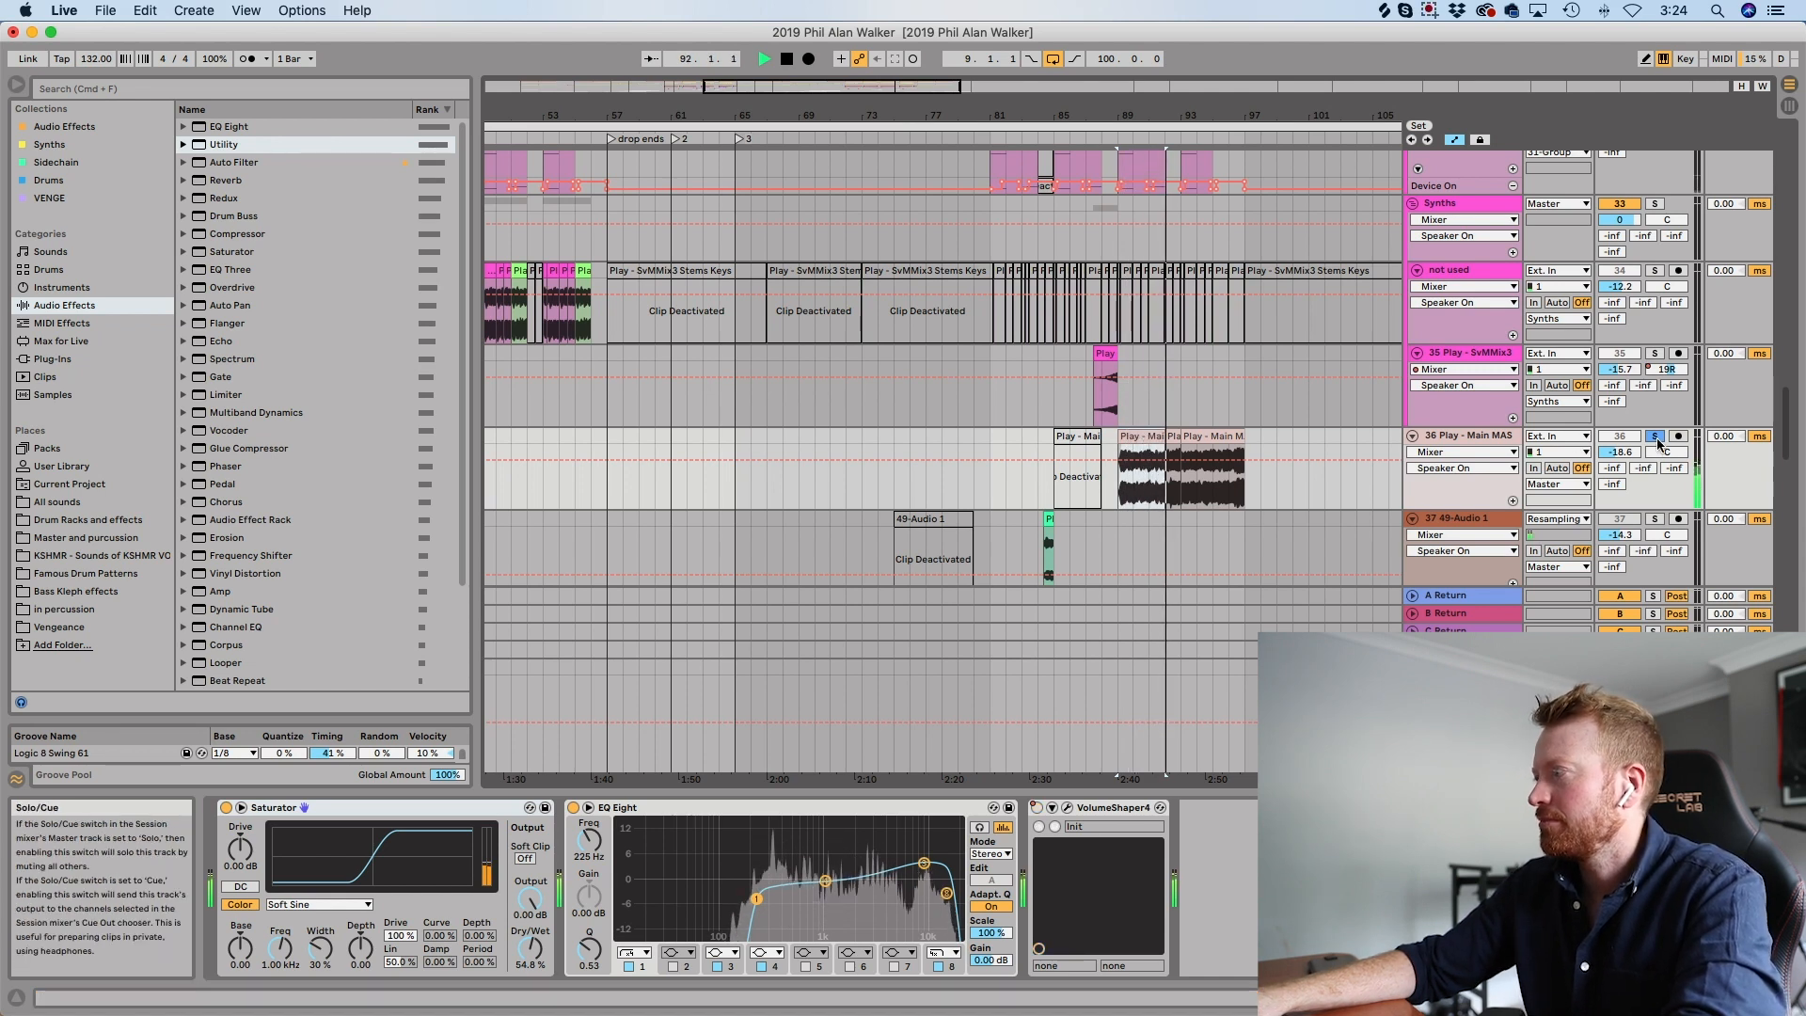
key(space)
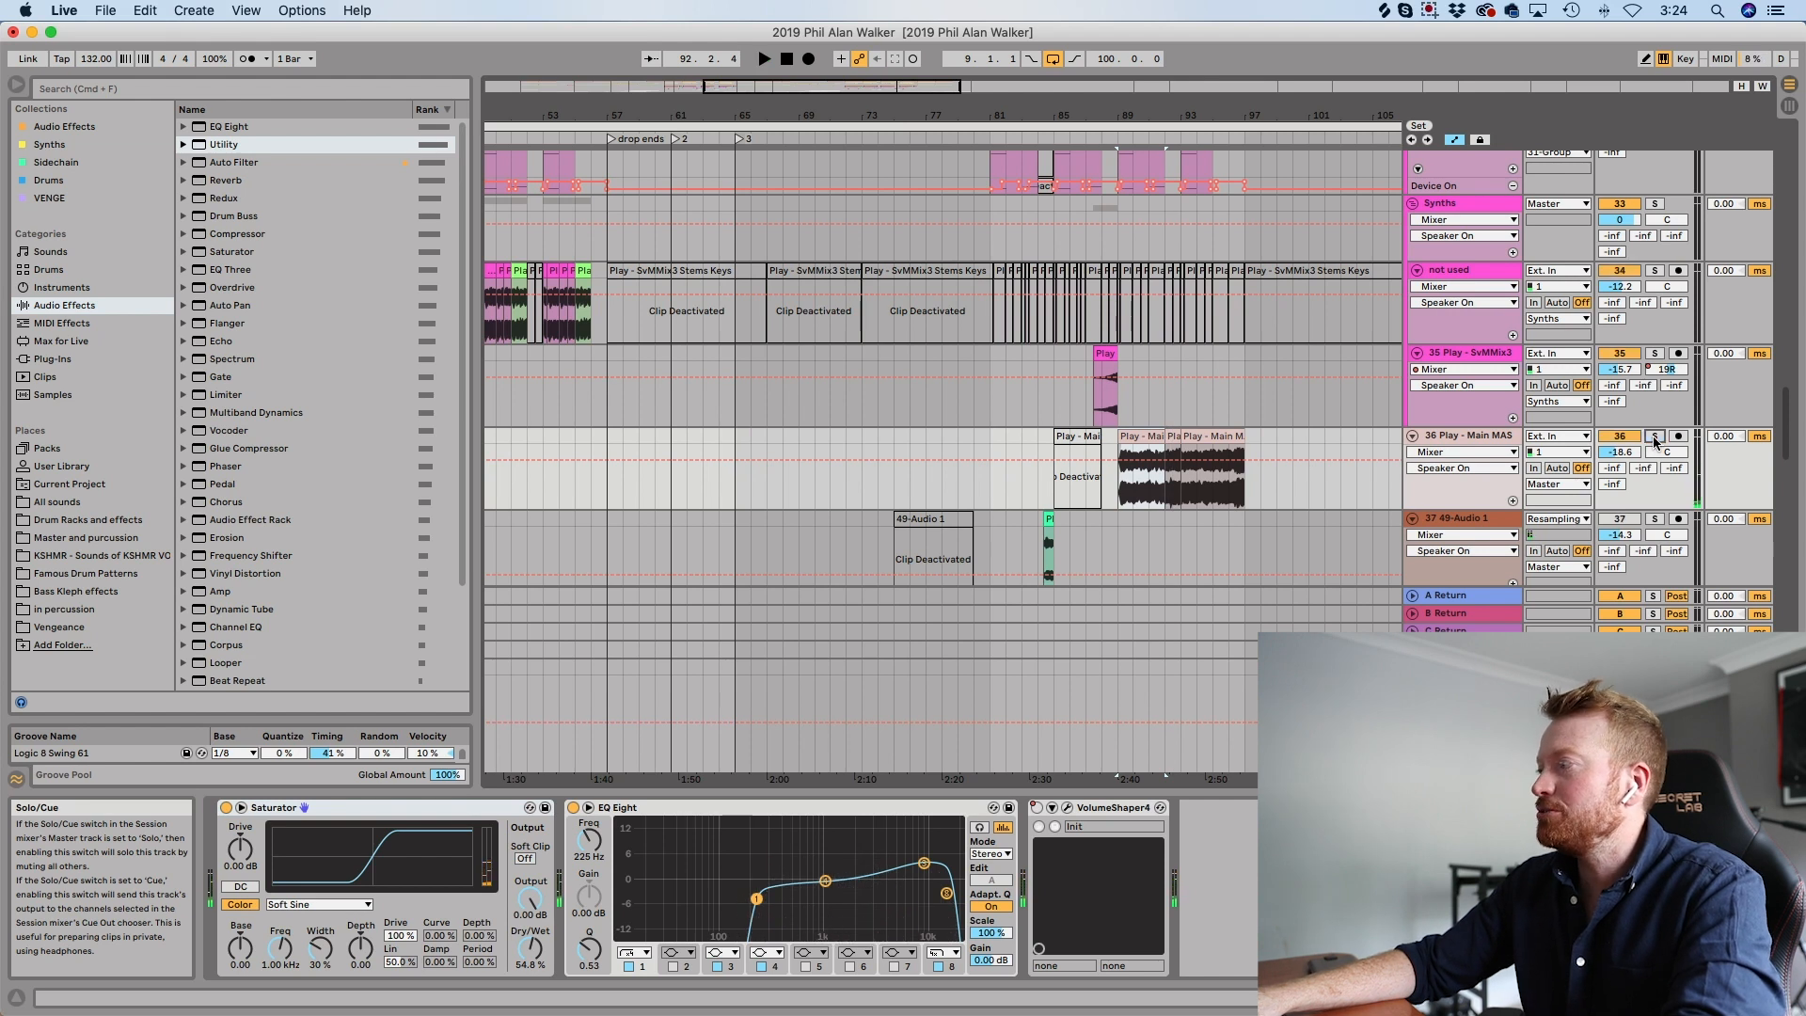
Play the full mix from bar 88 to hear the Main MASTER clip in the second drop.
click(1104, 480)
key(plus)
key(space)
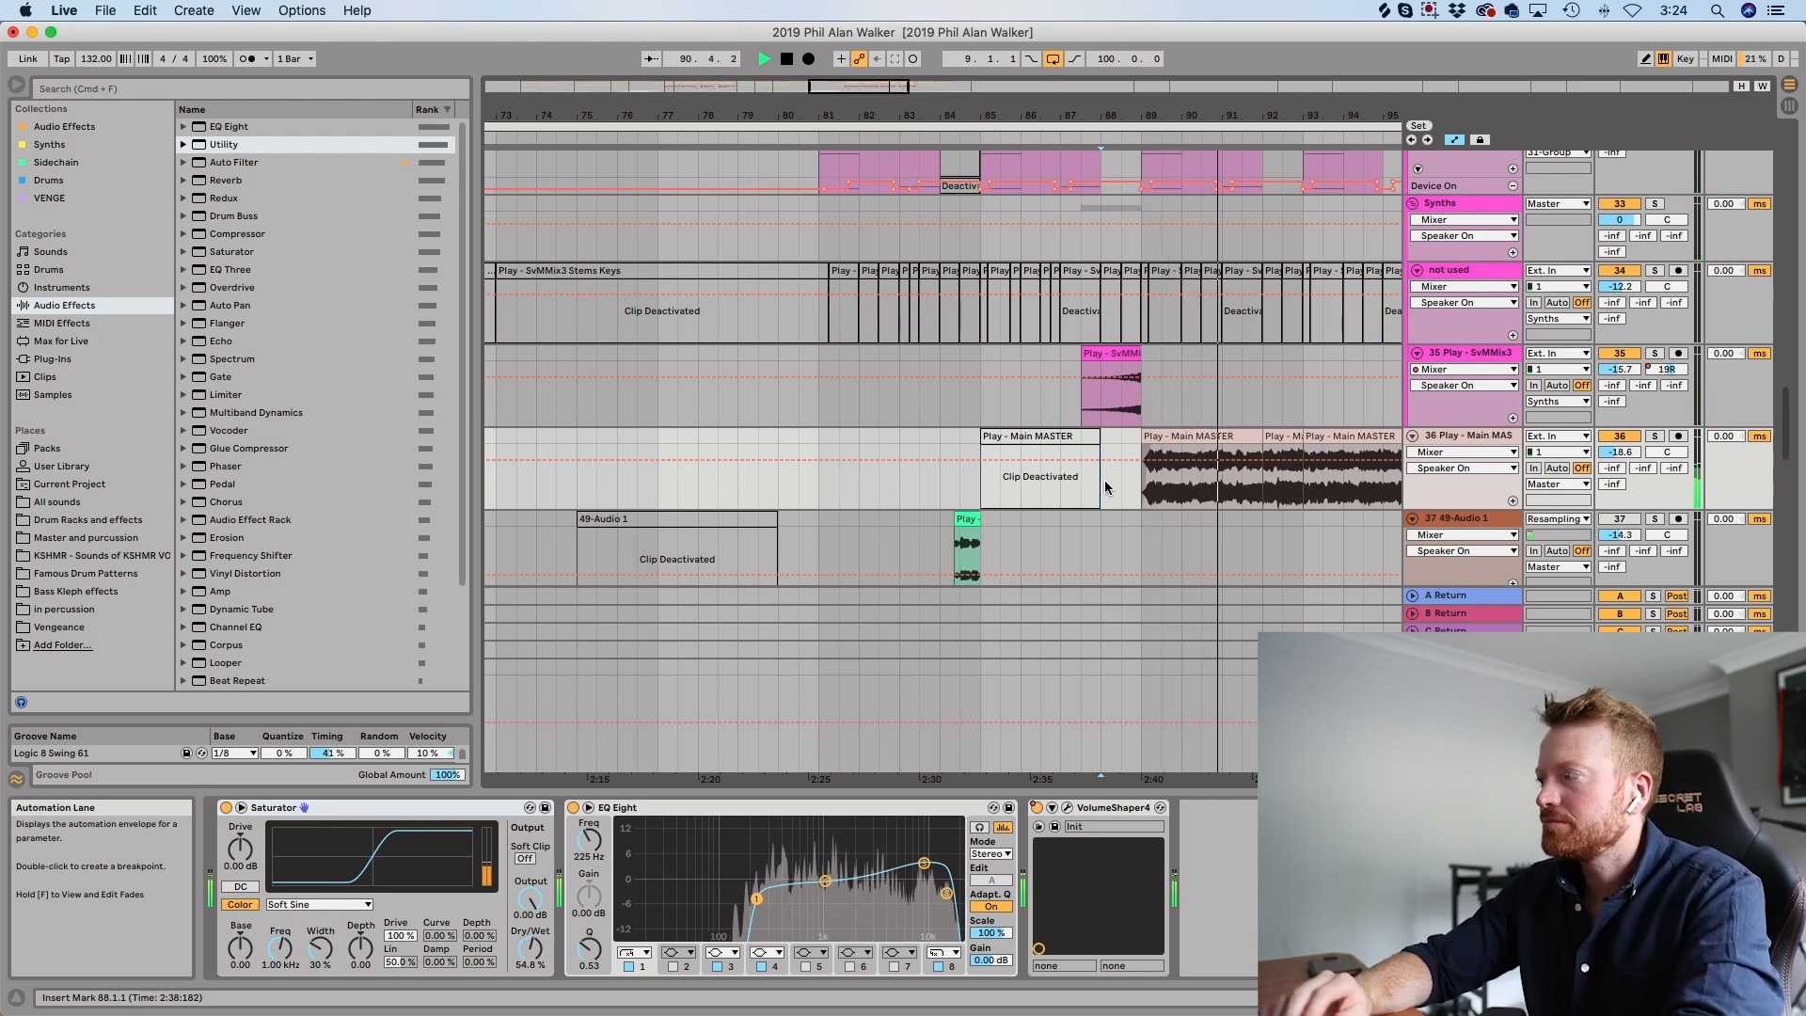
key(minus)
key(minus)
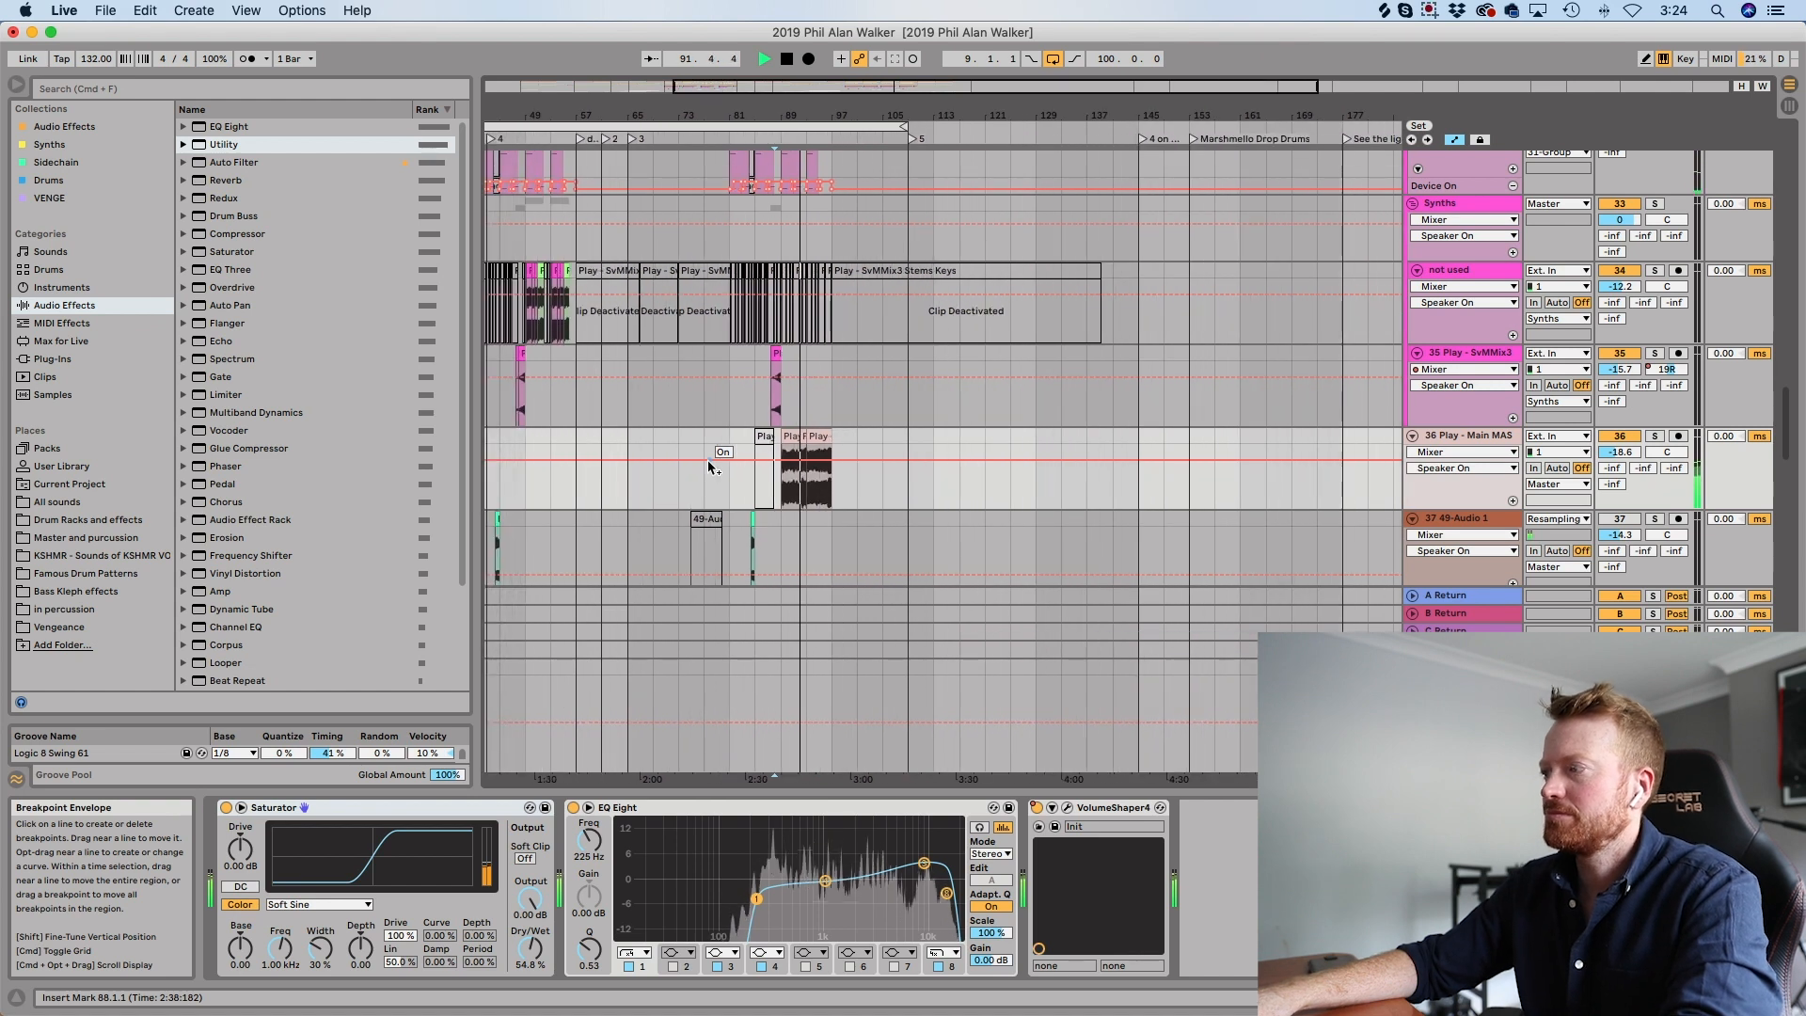
scroll(709, 469, left, 3)
key(space)
Activate the three Voc Lead tracks, 38, 39 and 40.
scroll(709, 469, down, 1)
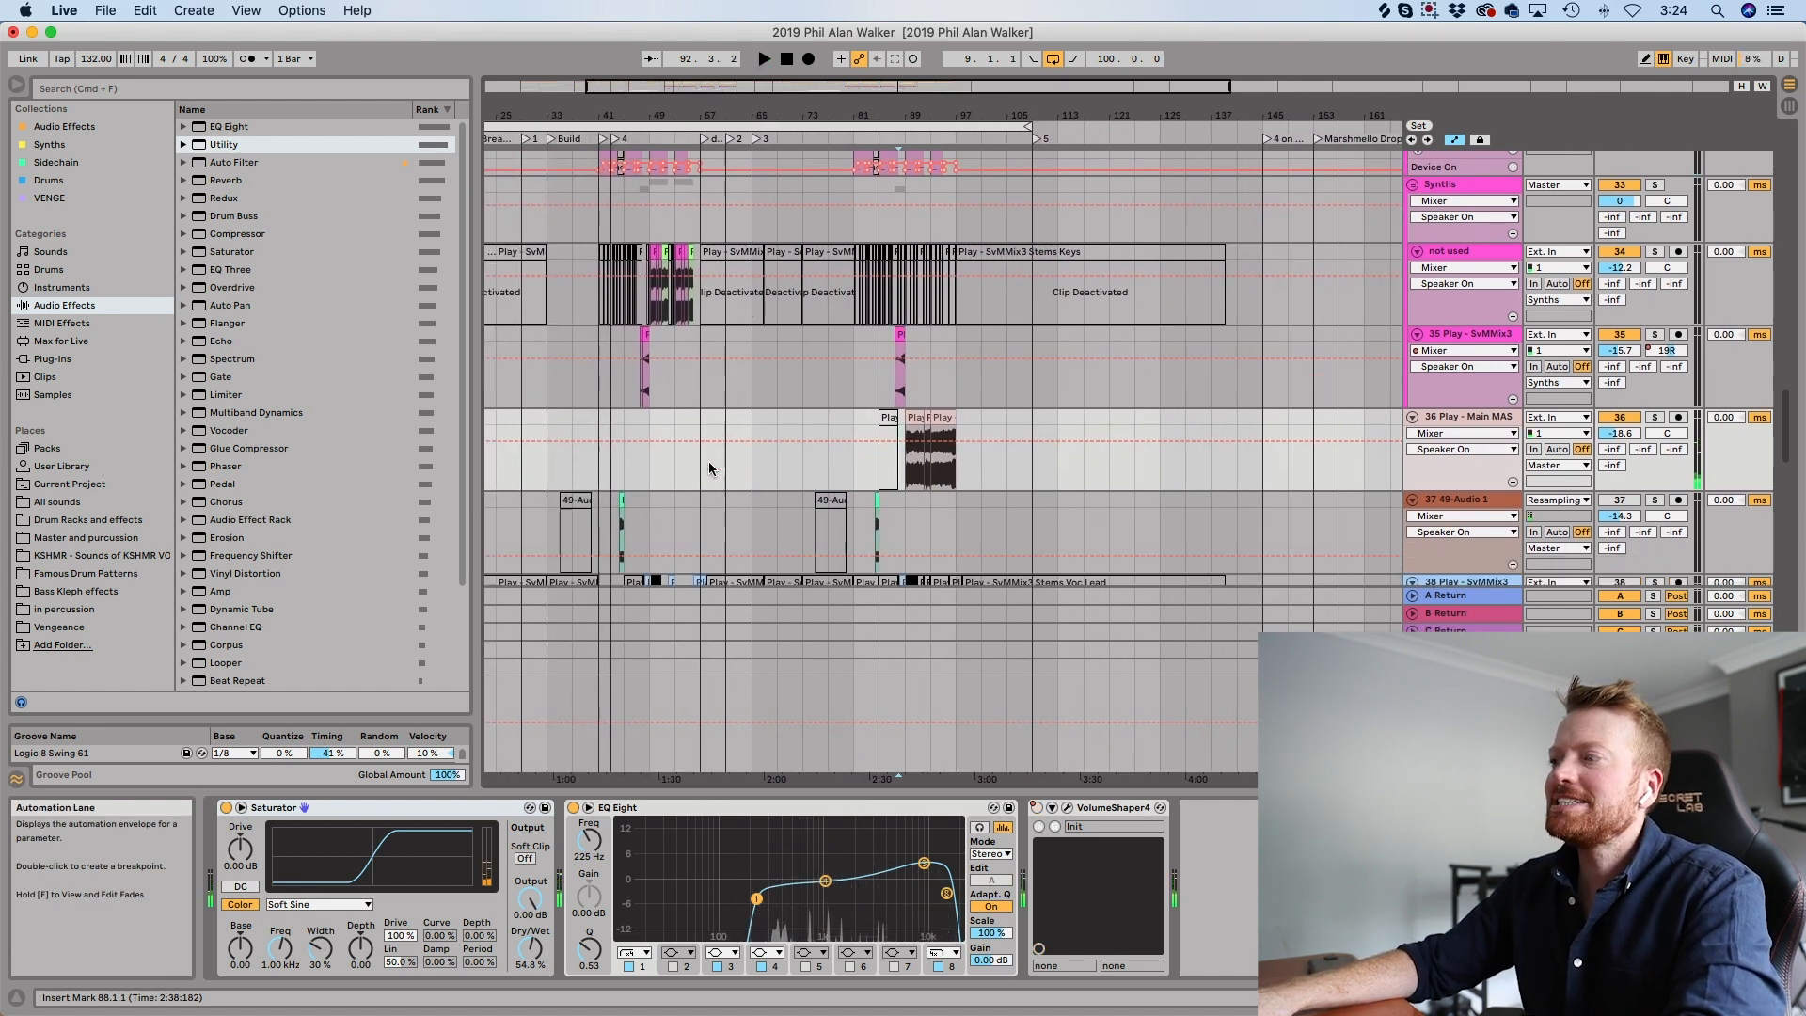
scroll(710, 467, down, 5)
scroll(710, 468, left, 1)
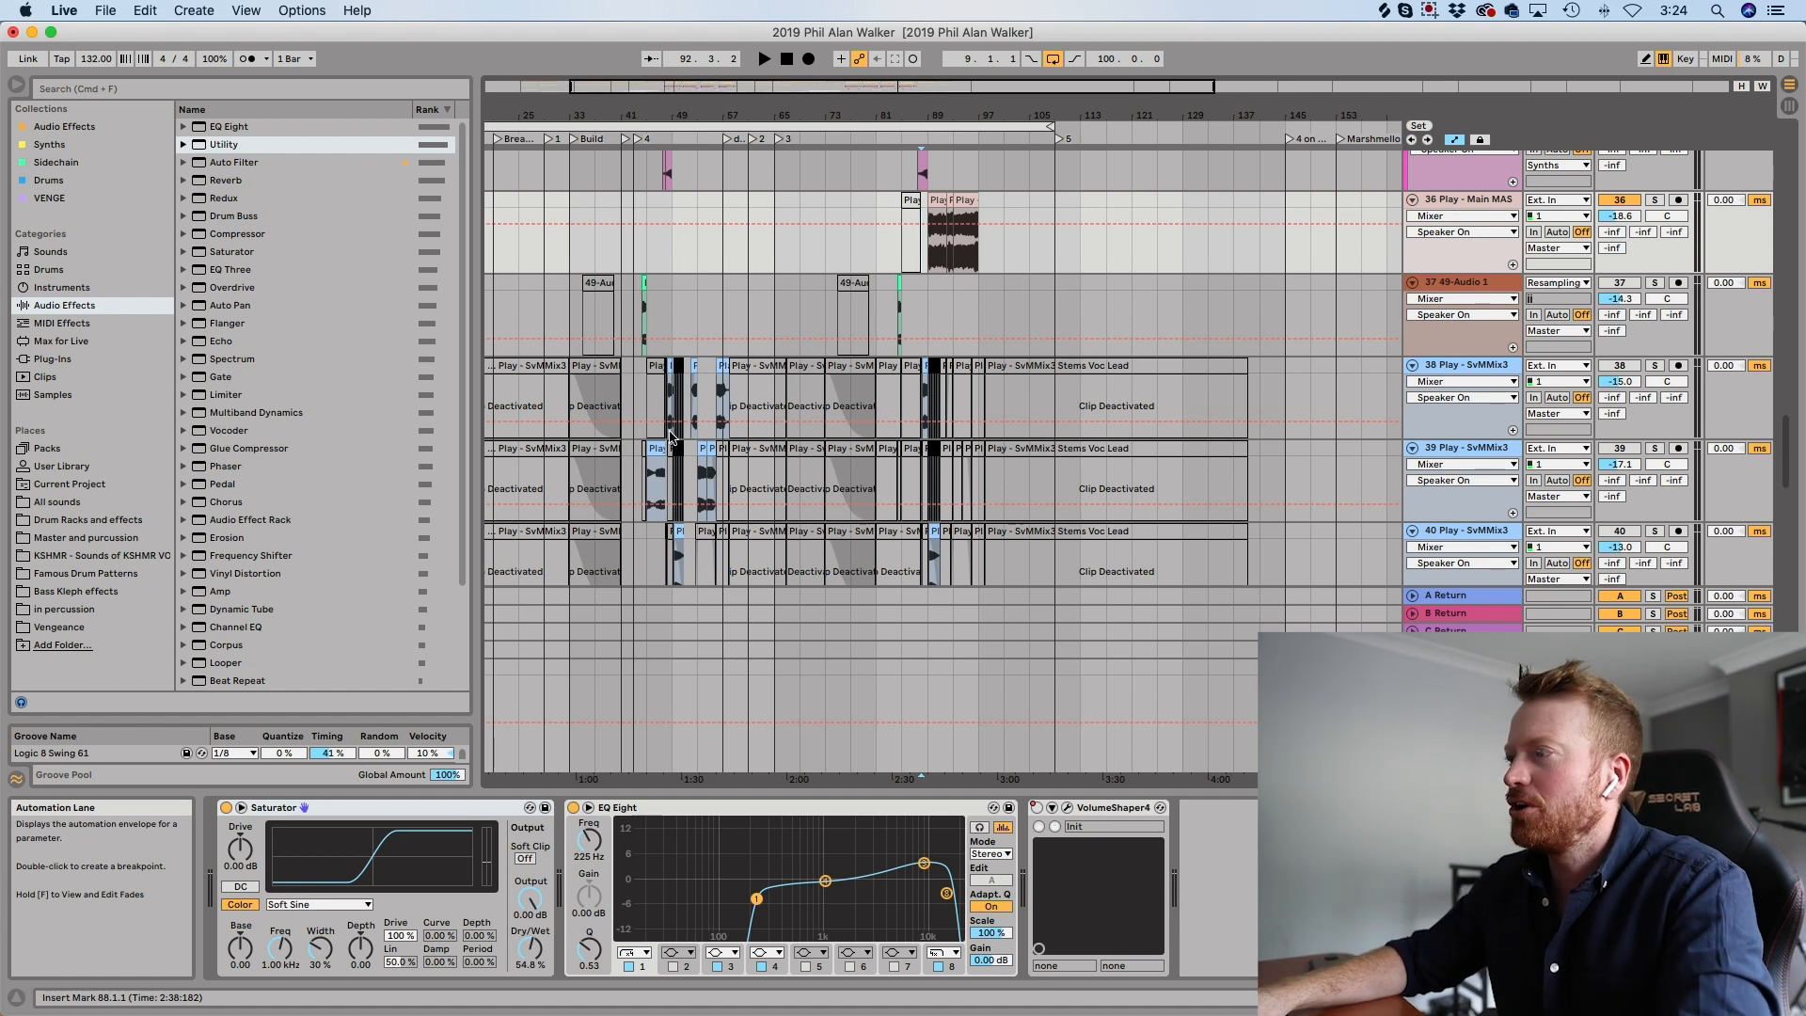
scroll(670, 438, up, 5)
click(663, 366)
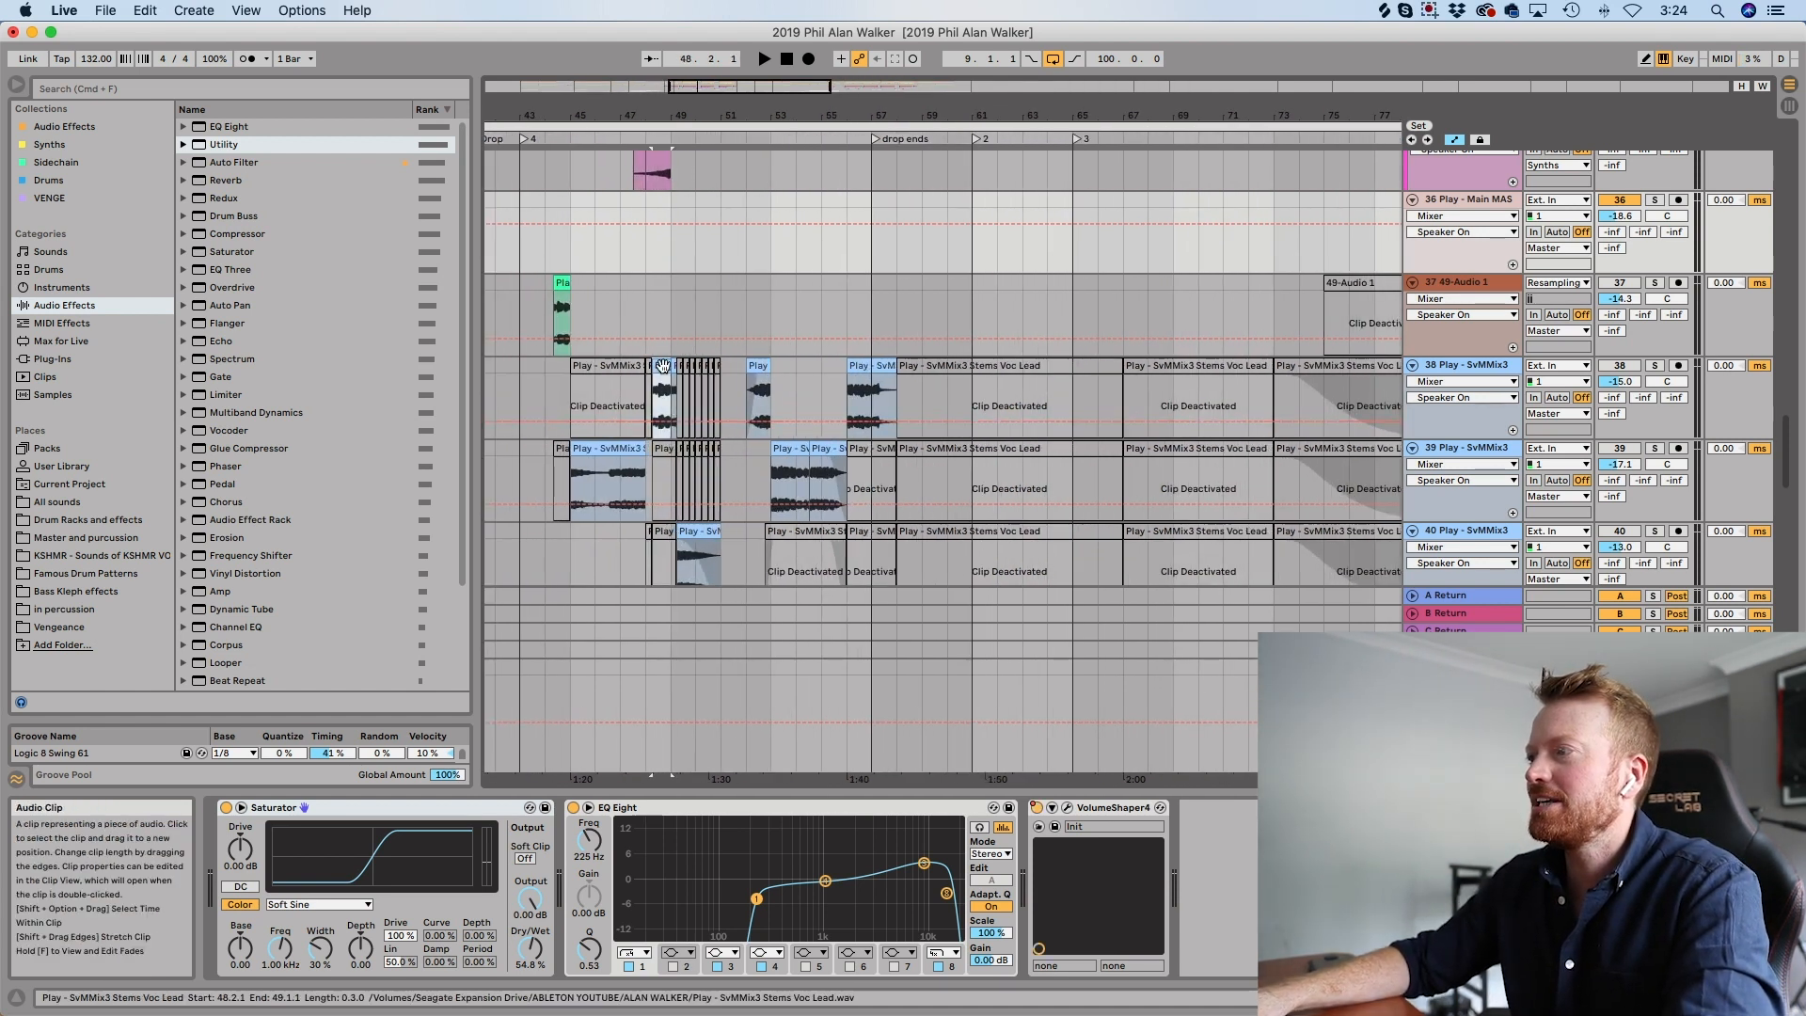
click(1628, 366)
click(1622, 449)
click(1623, 532)
Solo vocal track 38 to play its clip at 48.2.1, clear the solo, and play the full mix from bar 47.
click(1653, 366)
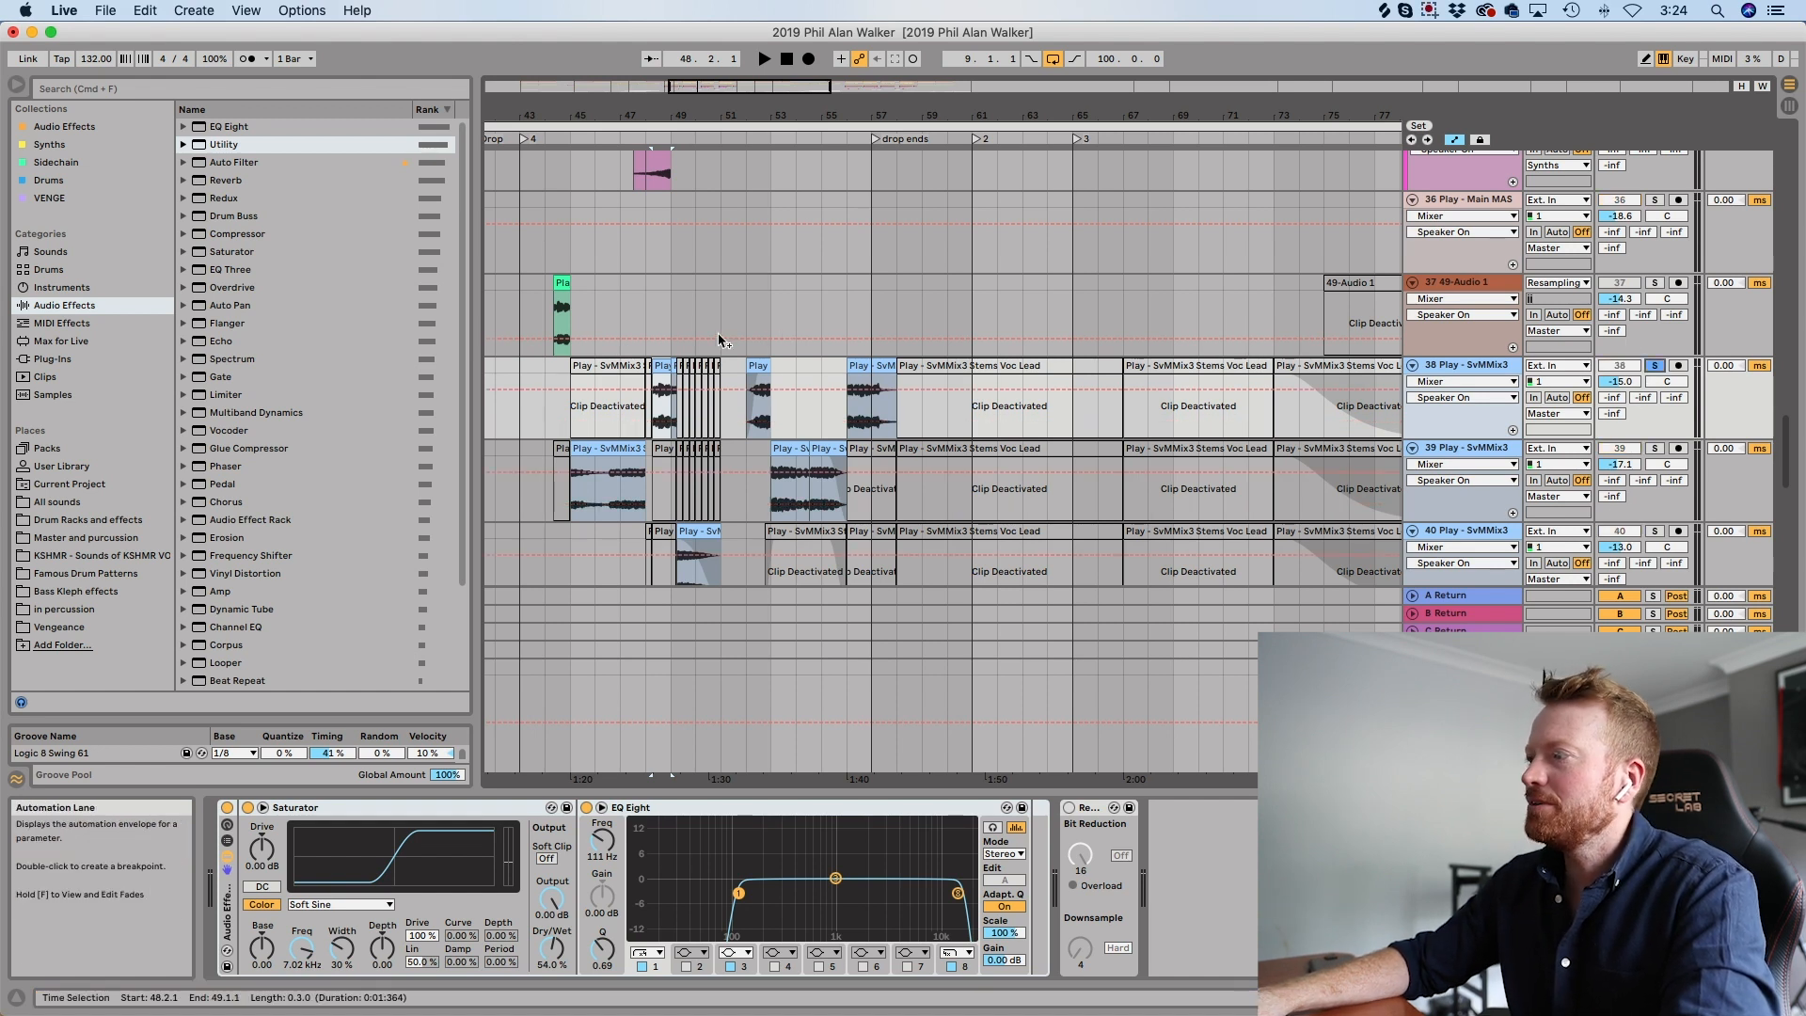
key(space)
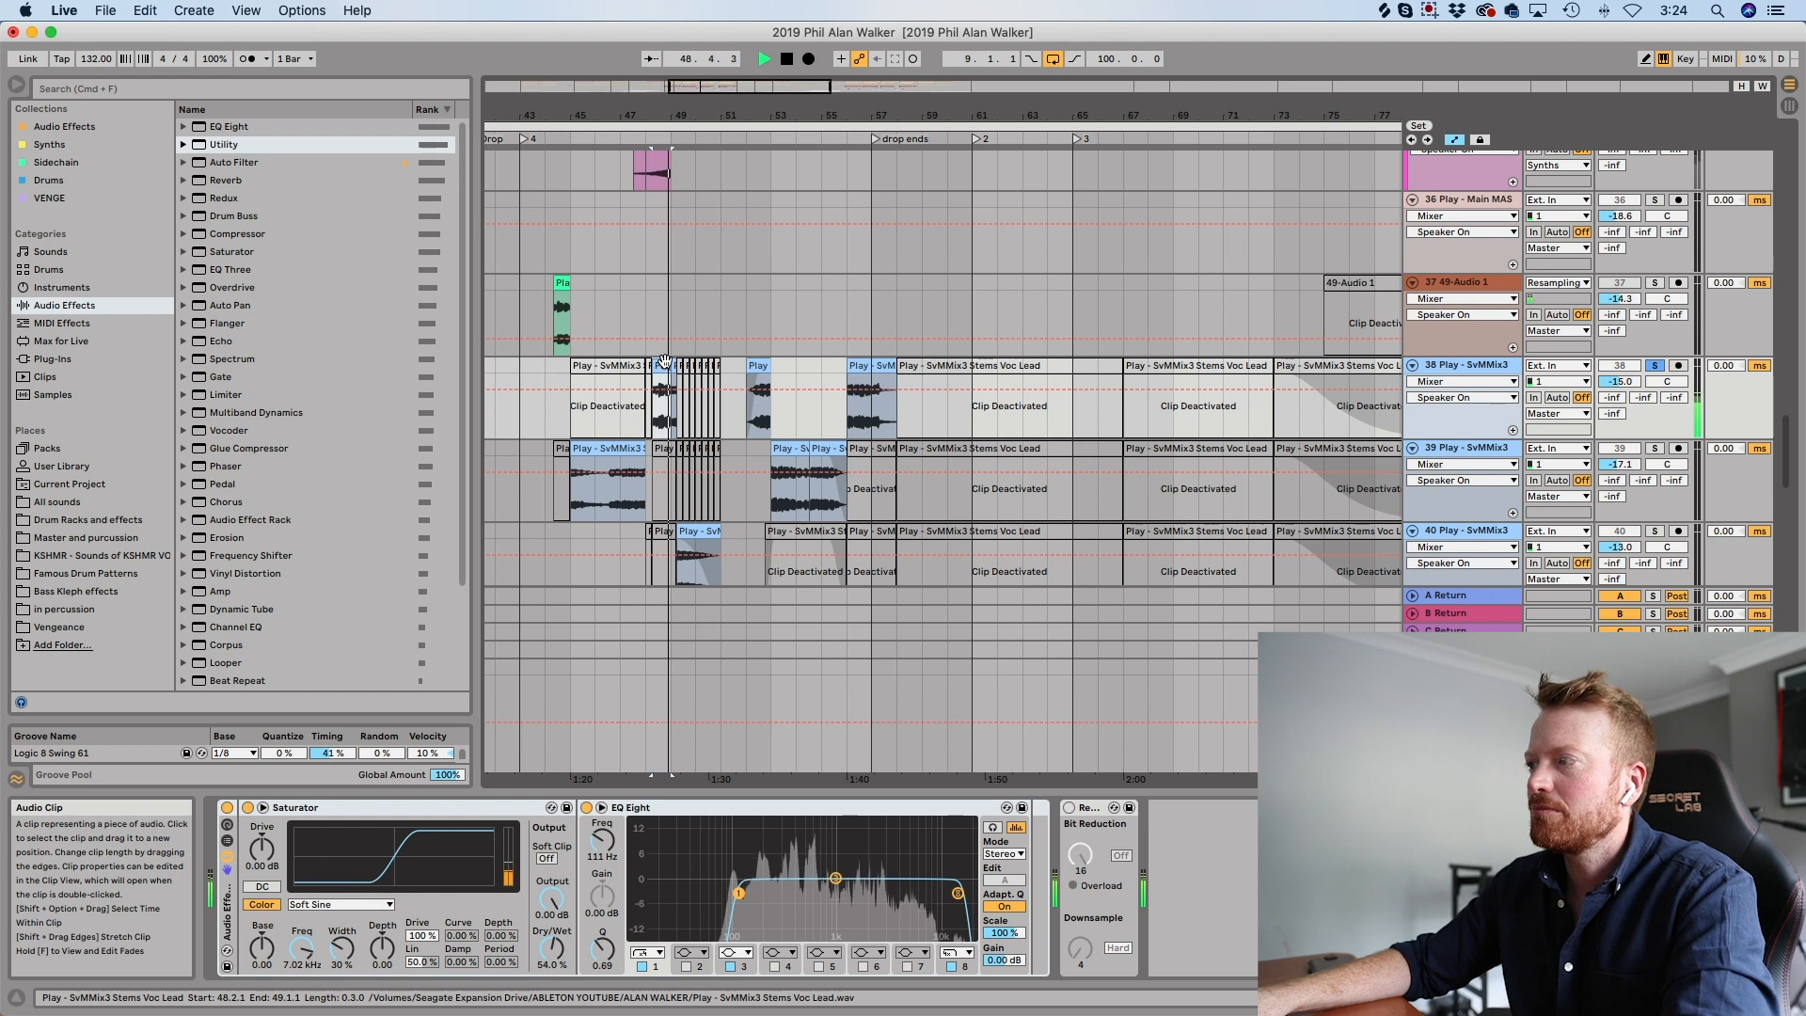
key(space)
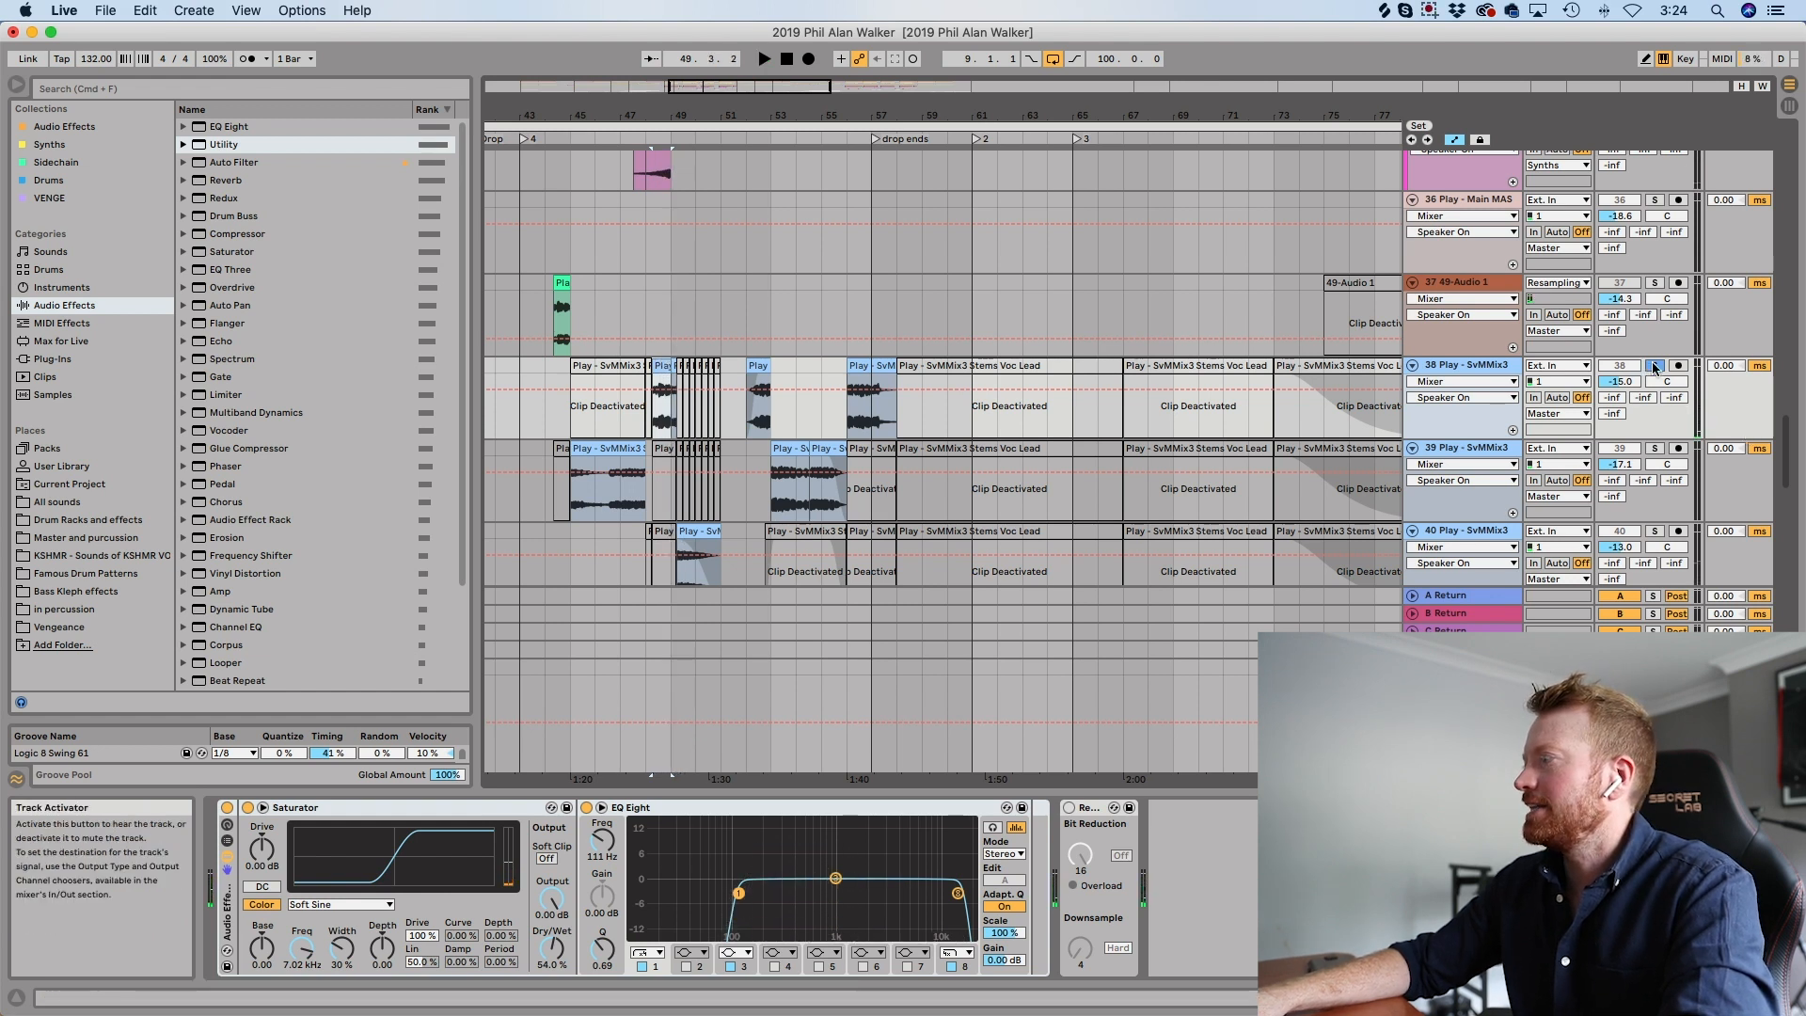
click(1655, 365)
click(626, 412)
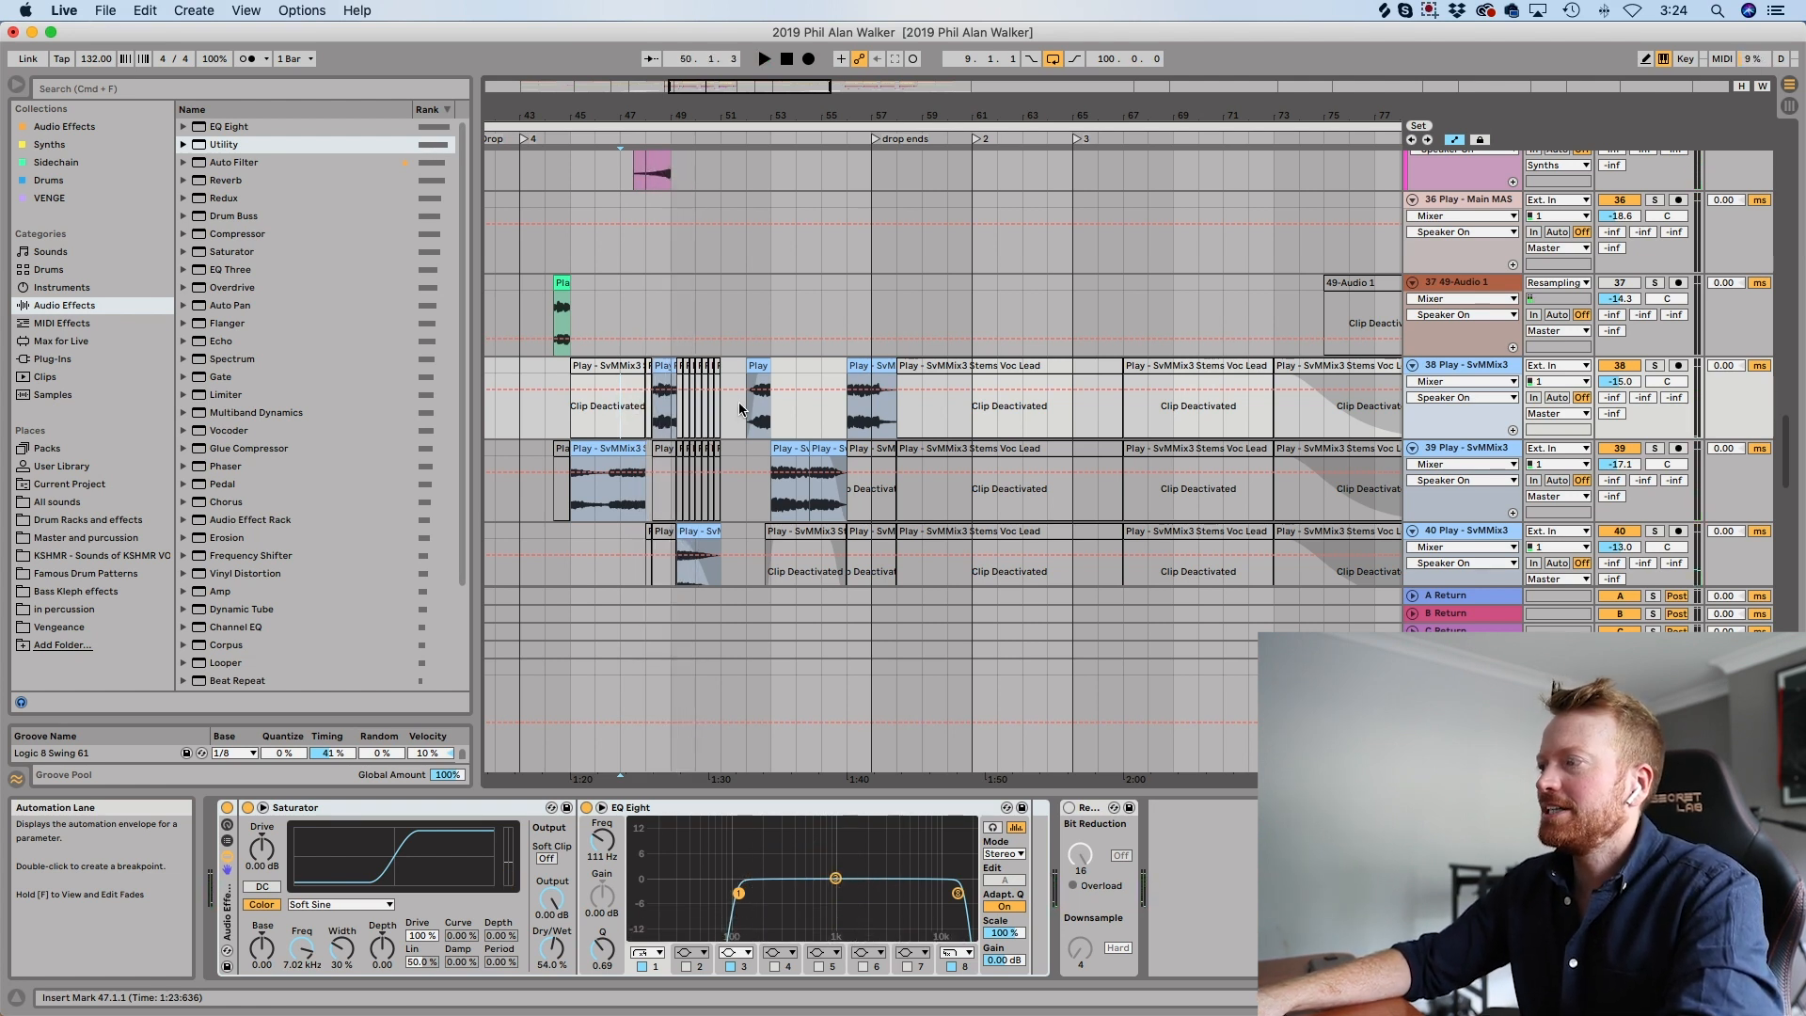
Solo vocal track 39 and play its Voc Lead clip from bar 45.
click(610, 461)
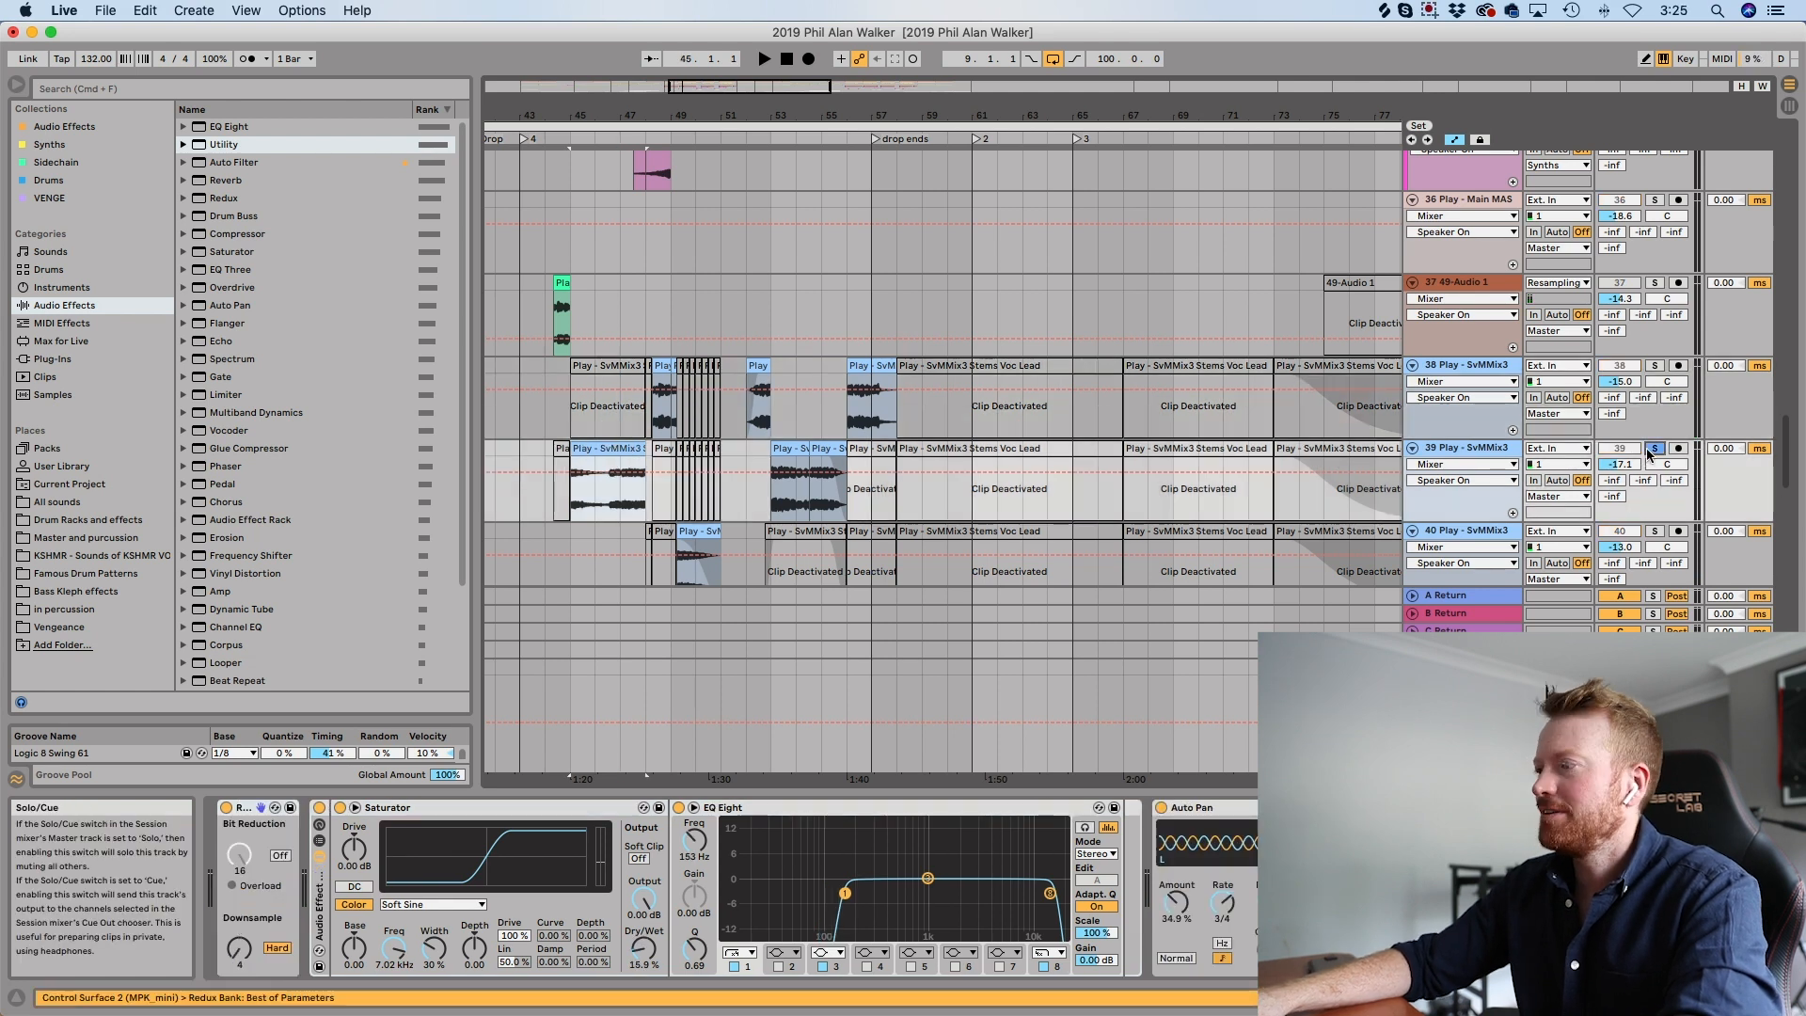
click(1654, 449)
key(space)
key(space)
Solo vocal track 40, play its Voc Lead clip from 49.2.1, and clear the solo.
click(699, 531)
scroll(1552, 513, down, 2)
click(1654, 474)
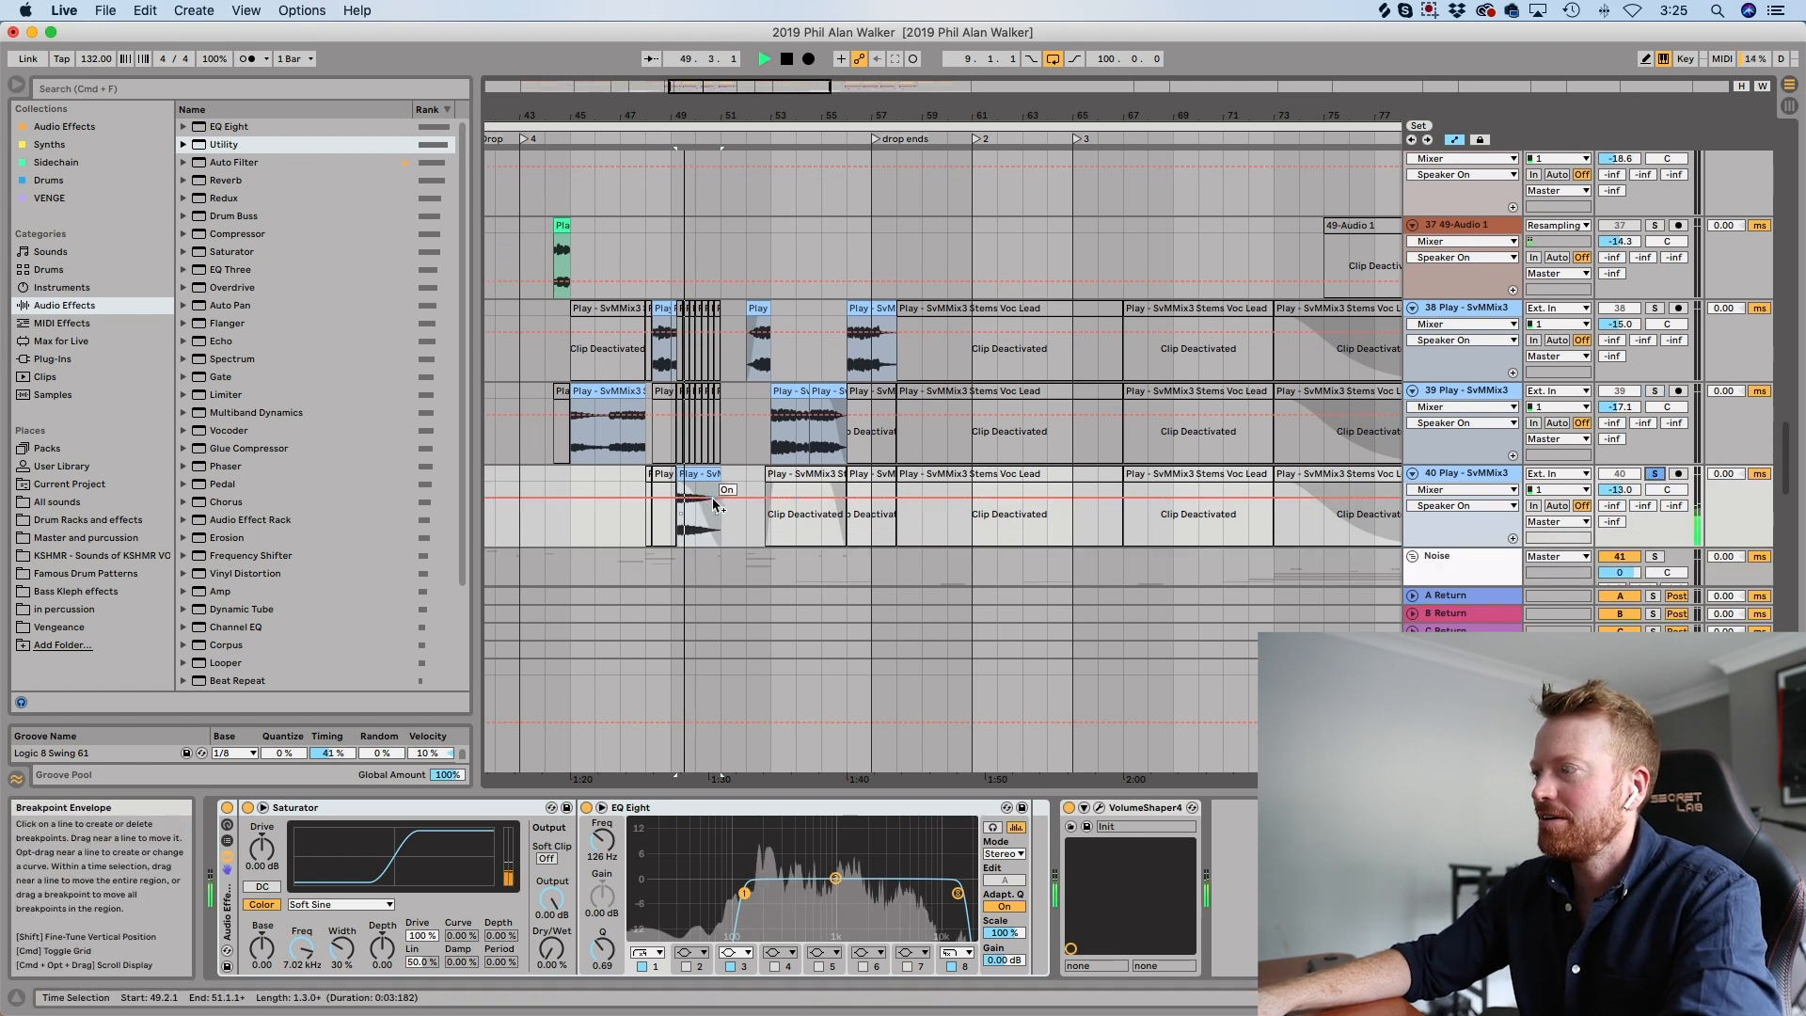
key(space)
click(1654, 475)
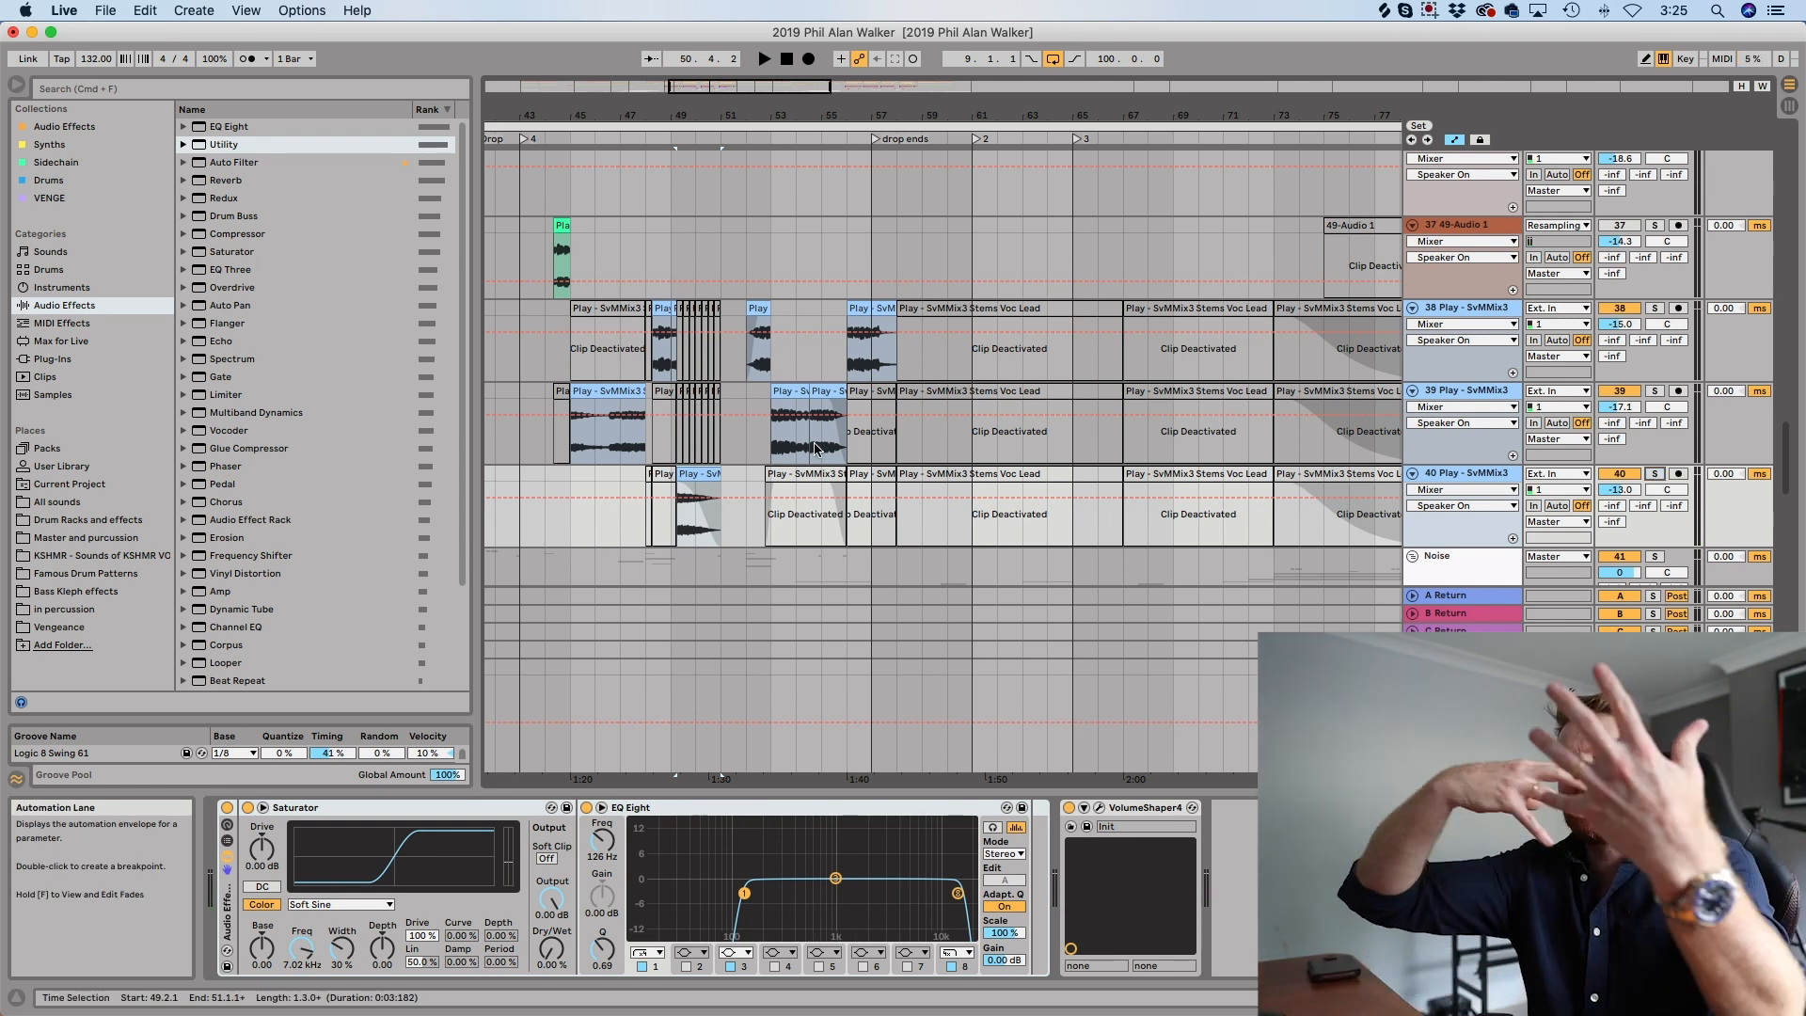
Solo vocal tracks 38 and 39 together, play them from bar 52, and clear the solos.
click(745, 396)
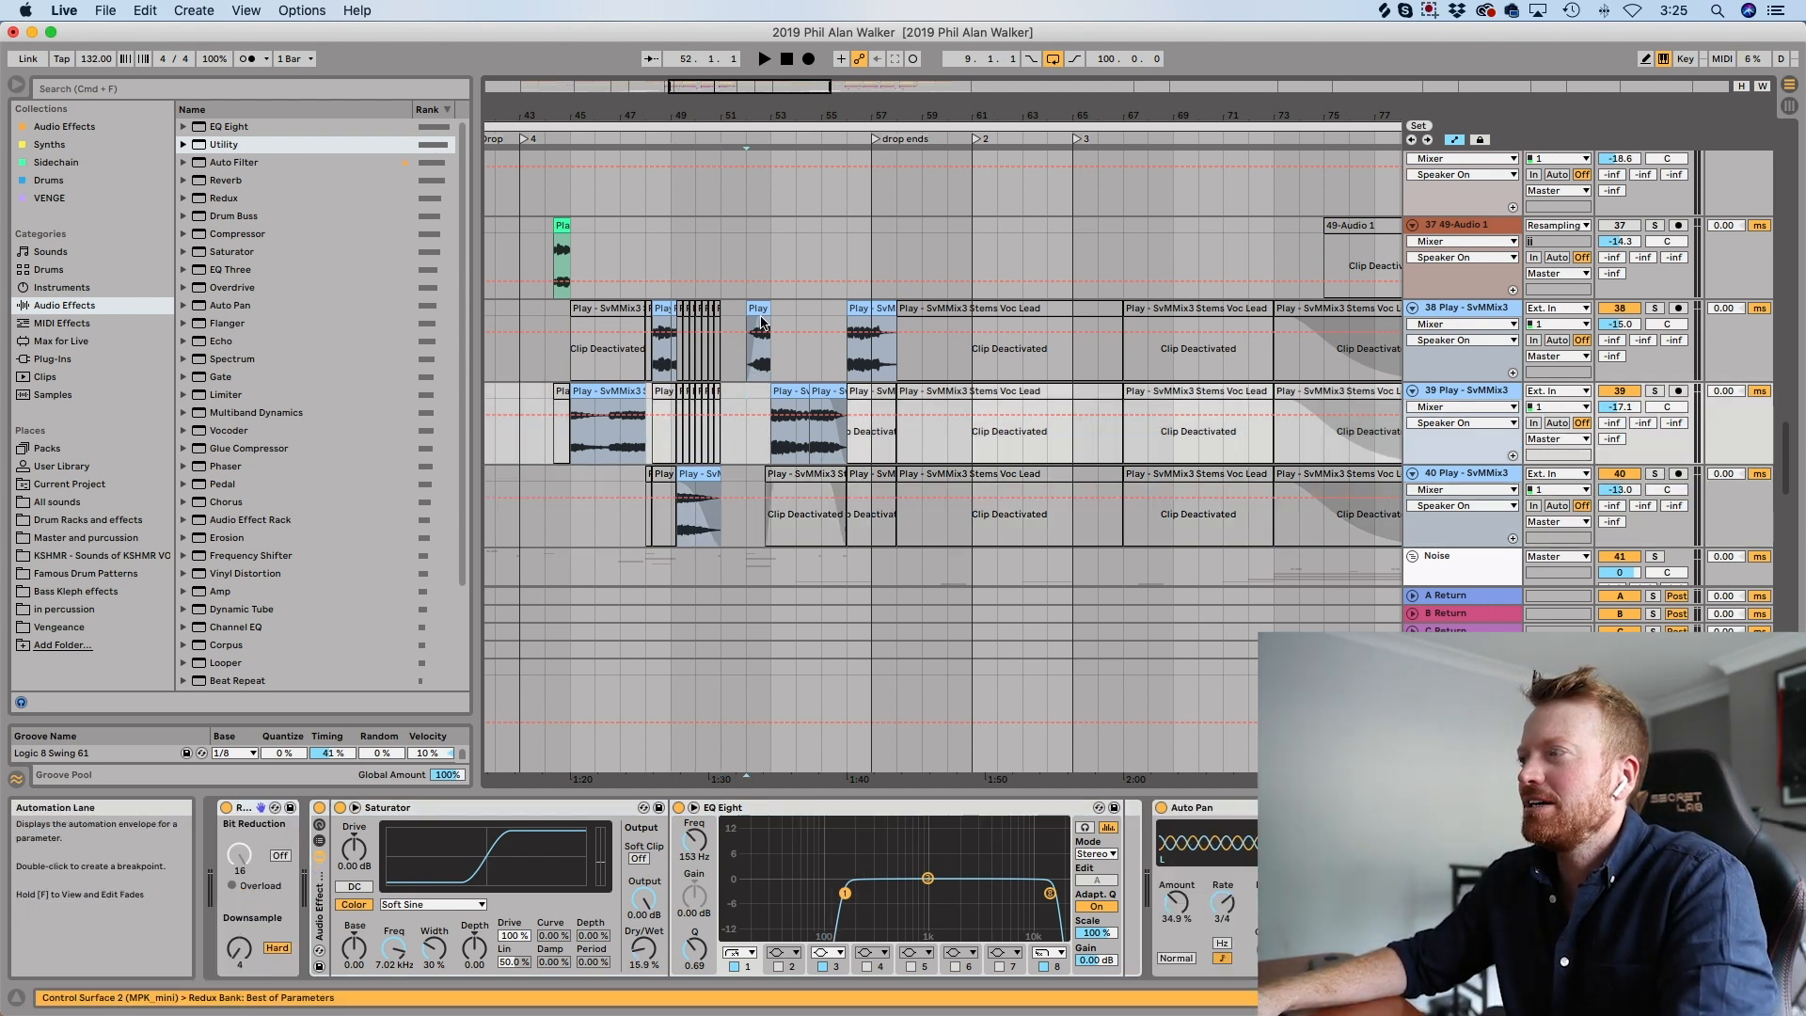
click(1655, 307)
click(1655, 390)
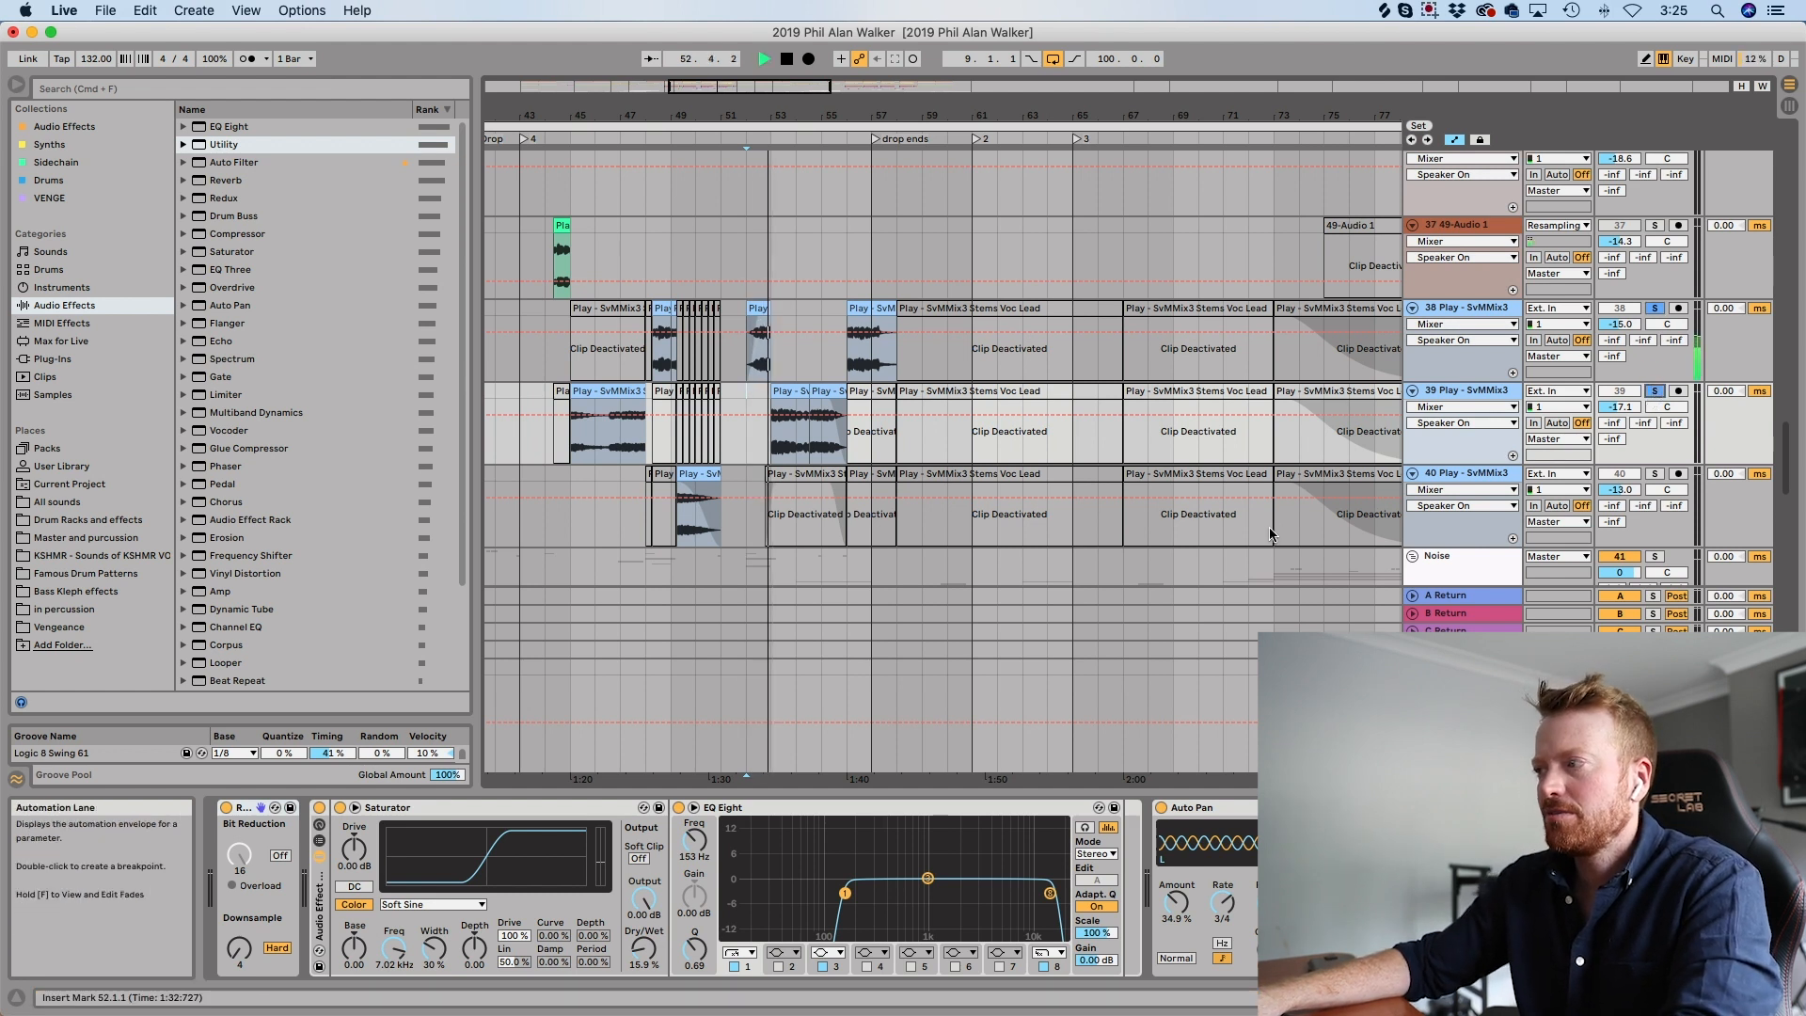
key(space)
click(1656, 392)
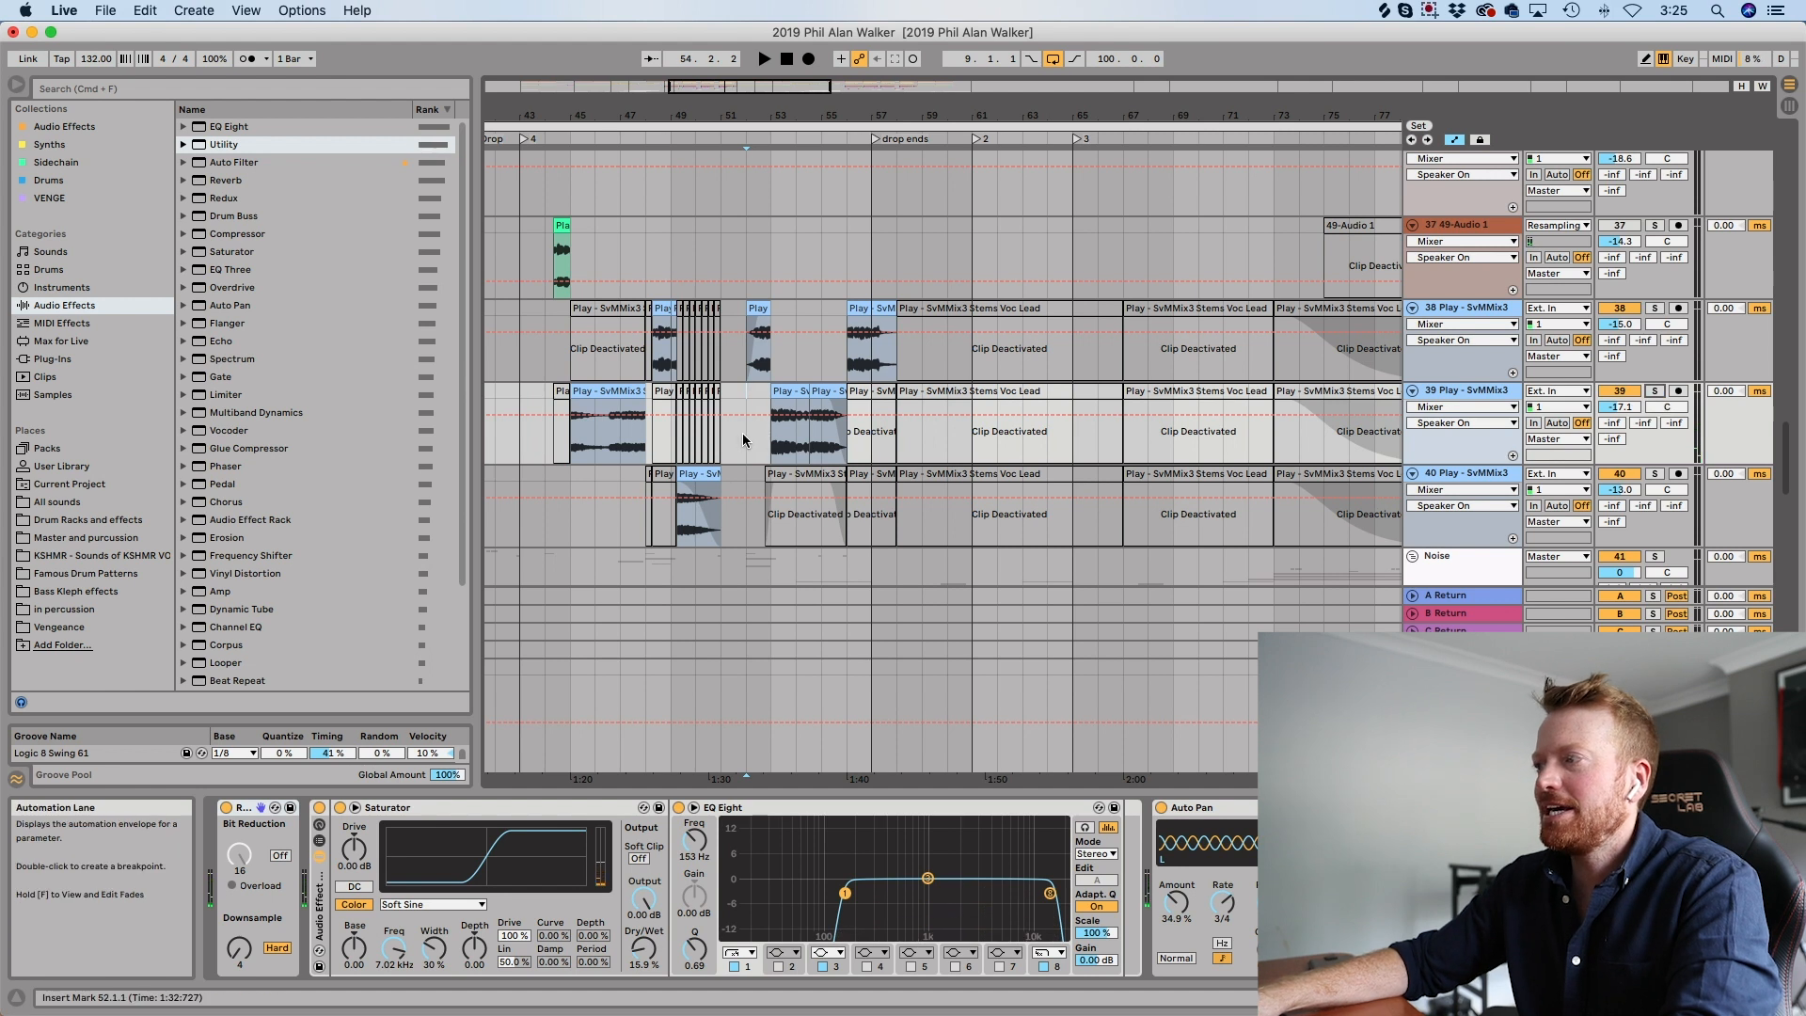
Play the full mix from bar 52 to hear the vocal phrases in context.
key(space)
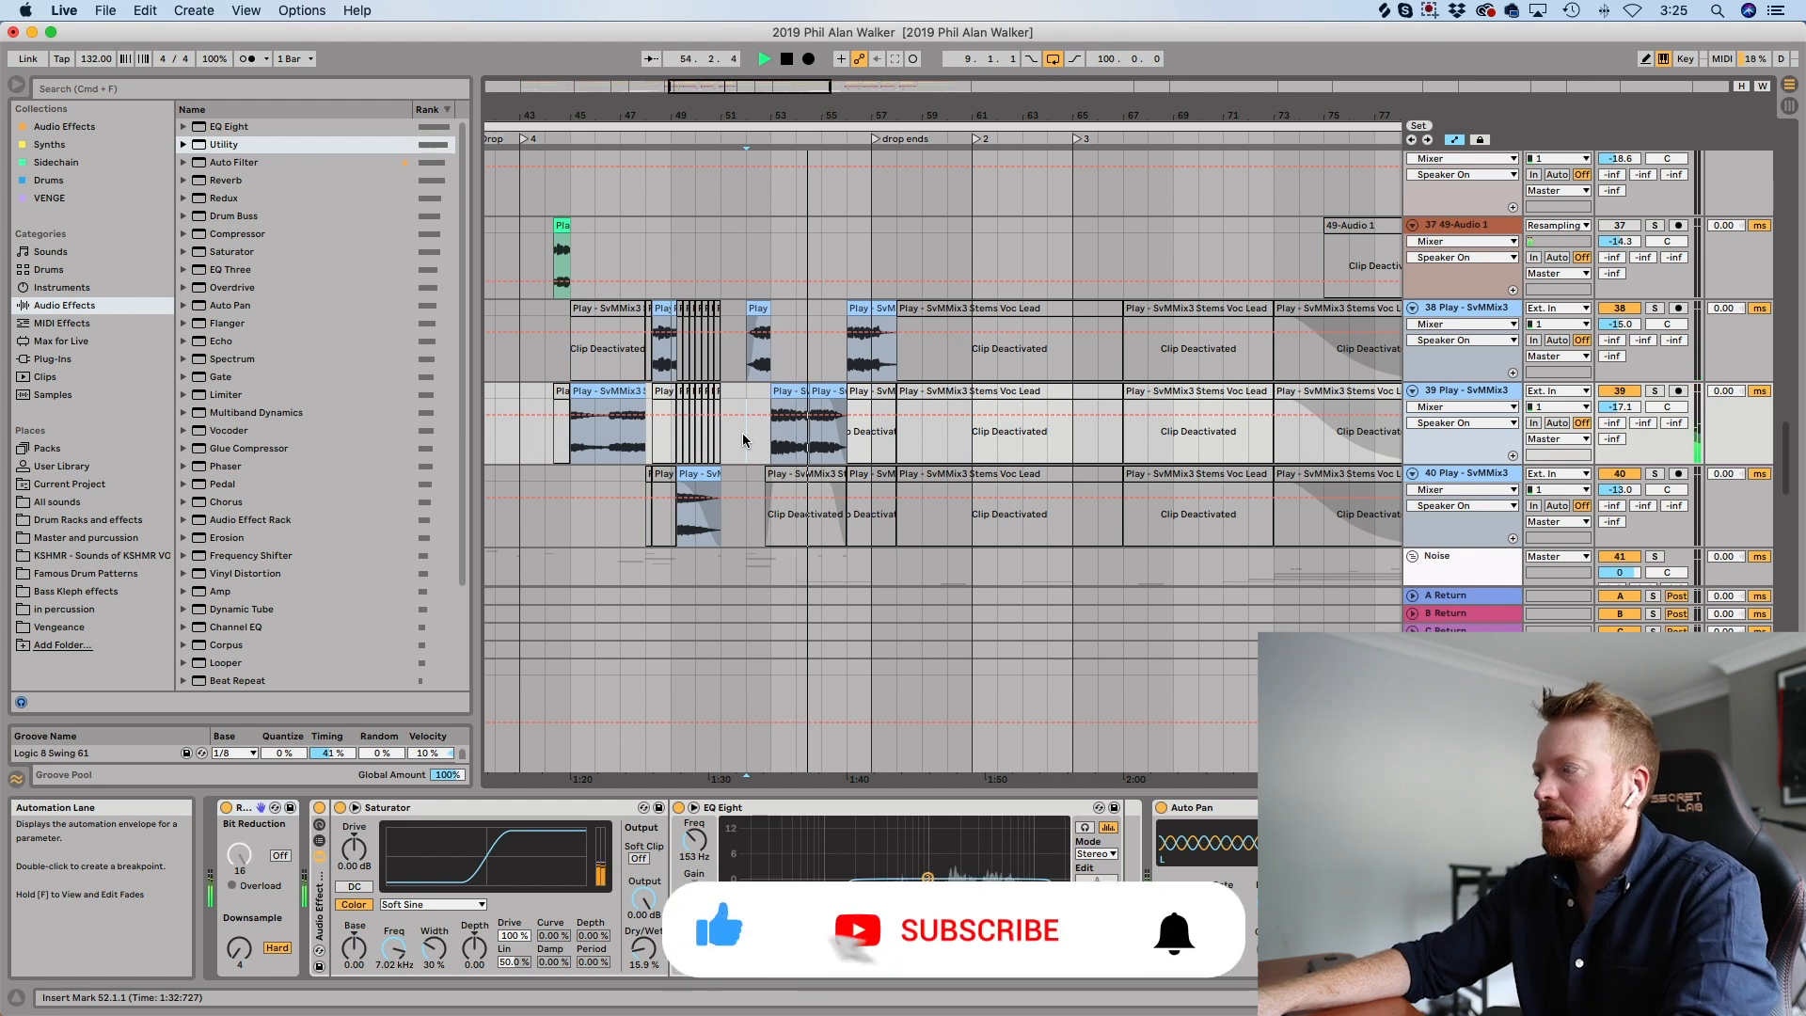
scroll(743, 440, down, 5)
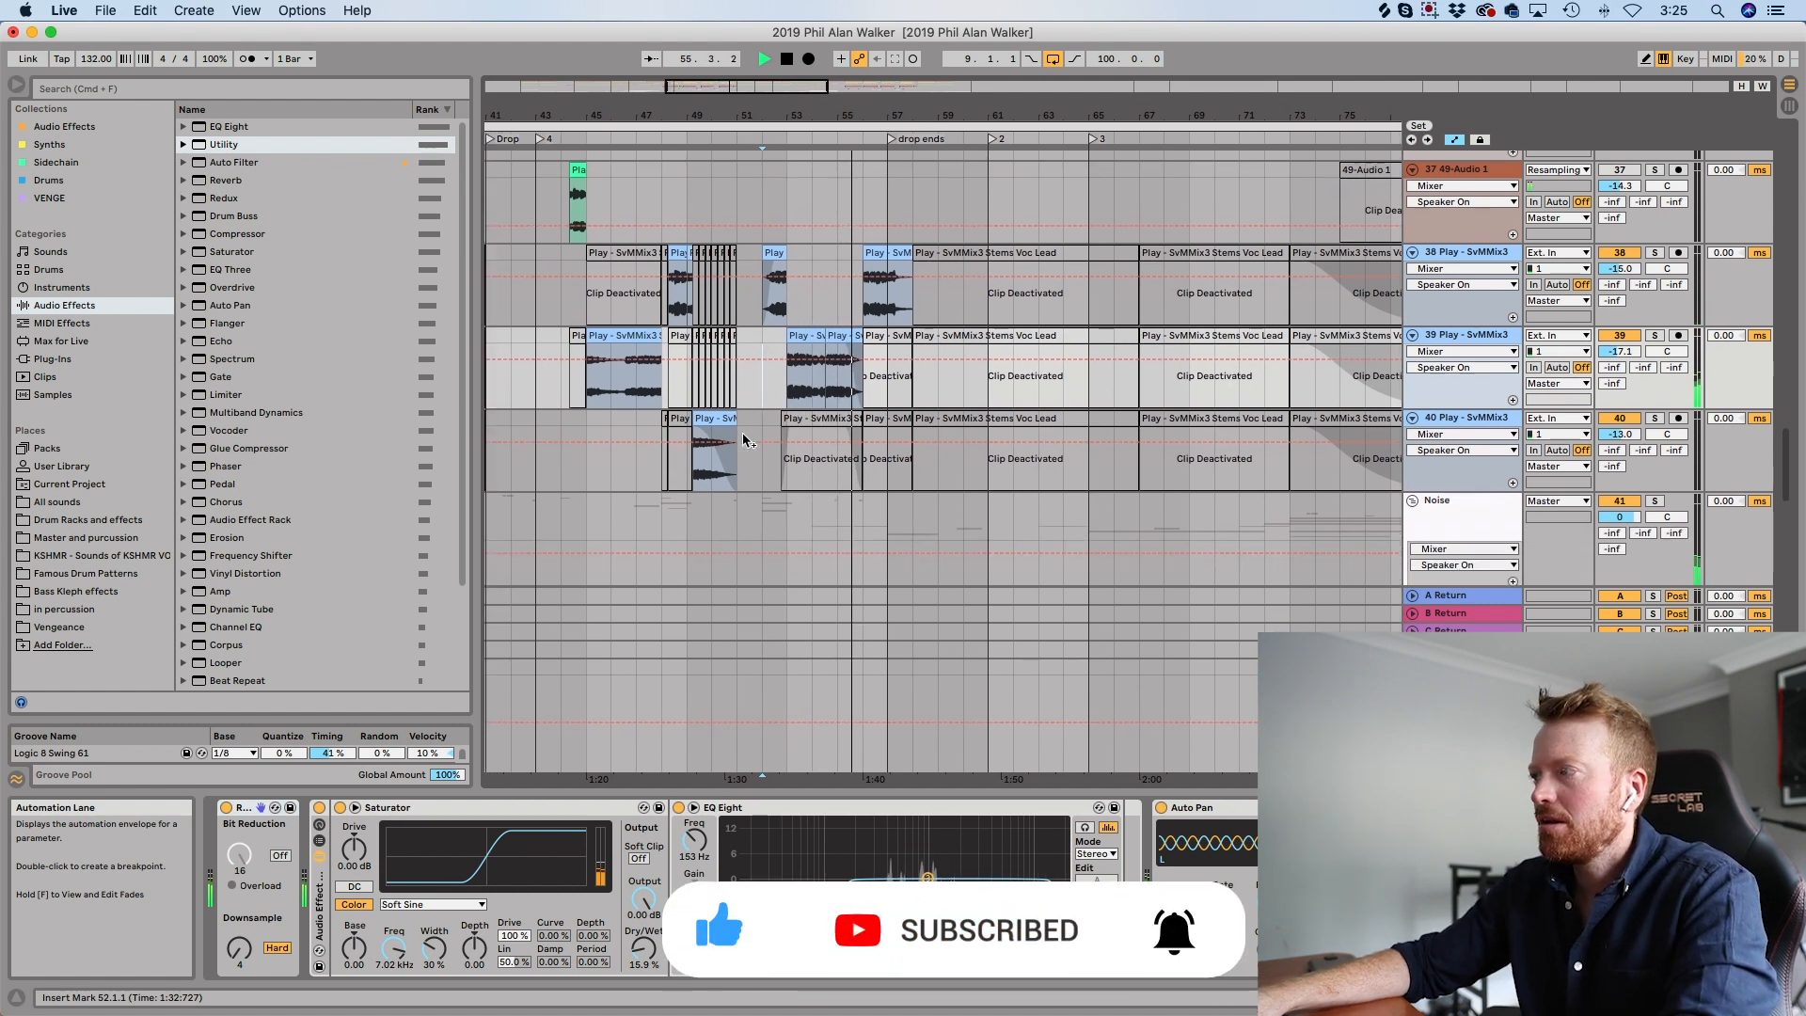
key(space)
Solo vocal track 38, open the sample settings of its 48.2.1 Voc Lead clip, and play the clip.
scroll(743, 439, down, 5)
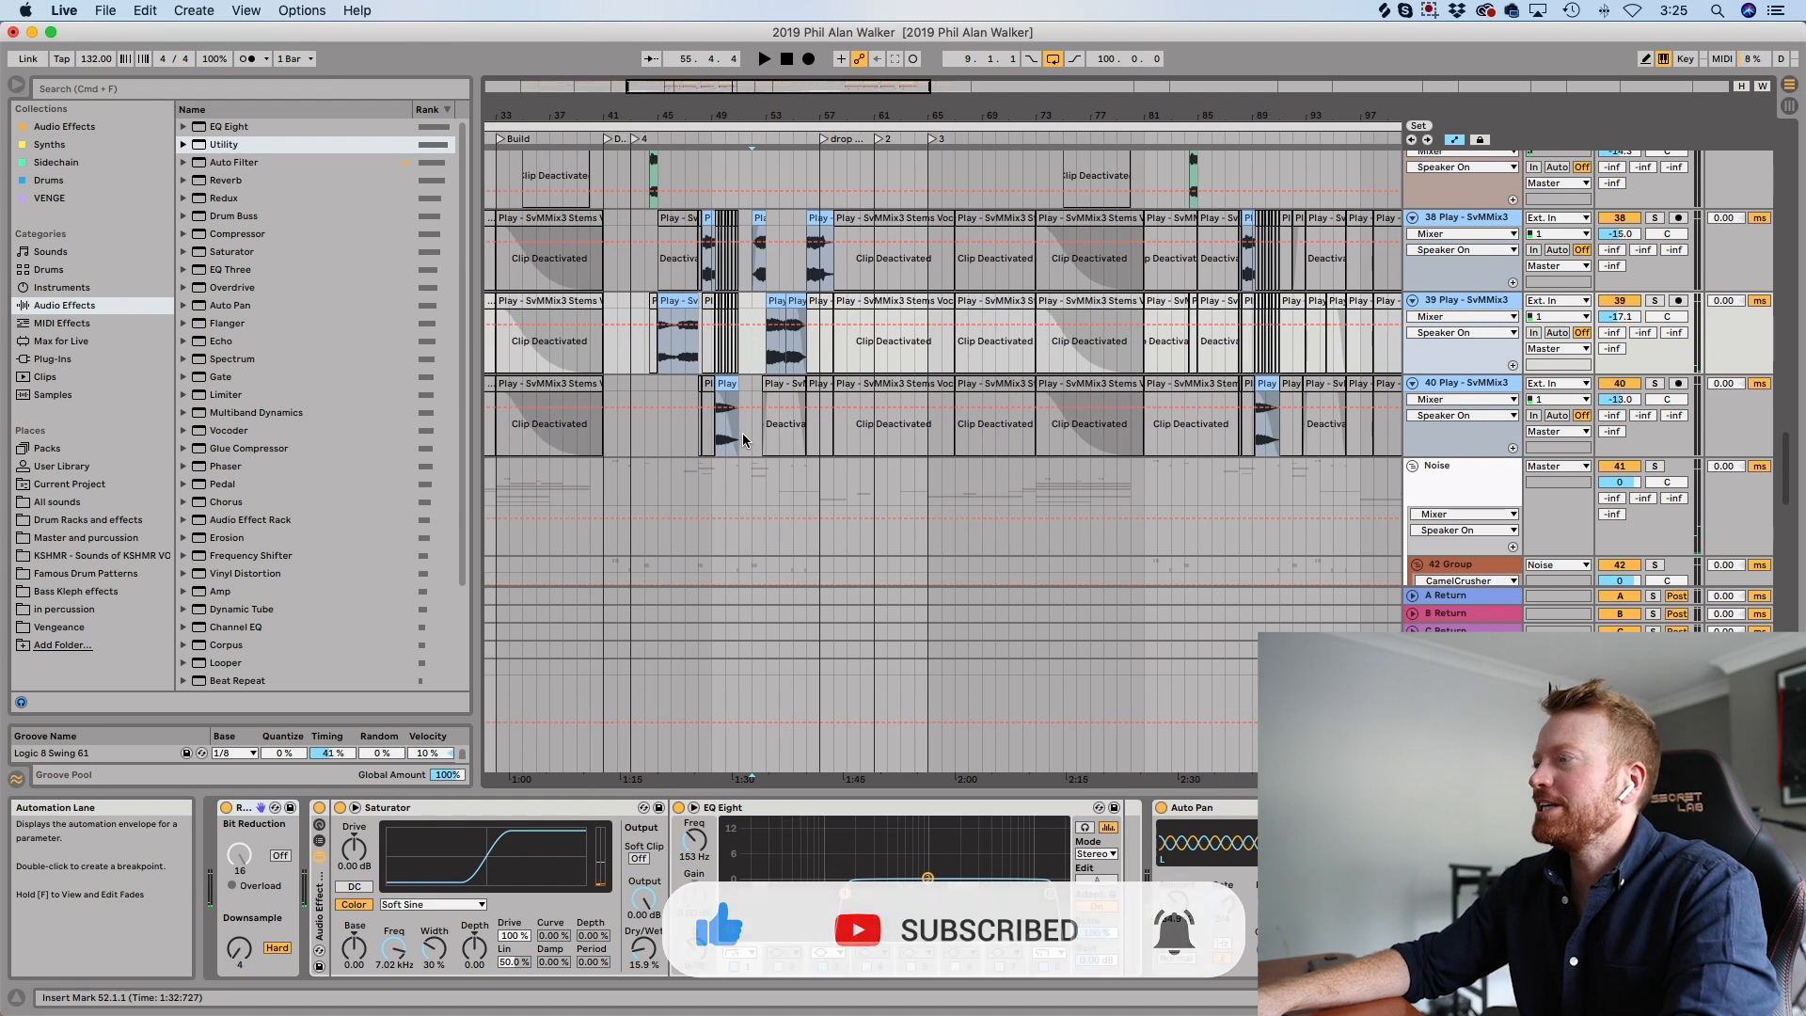
scroll(742, 439, up, 5)
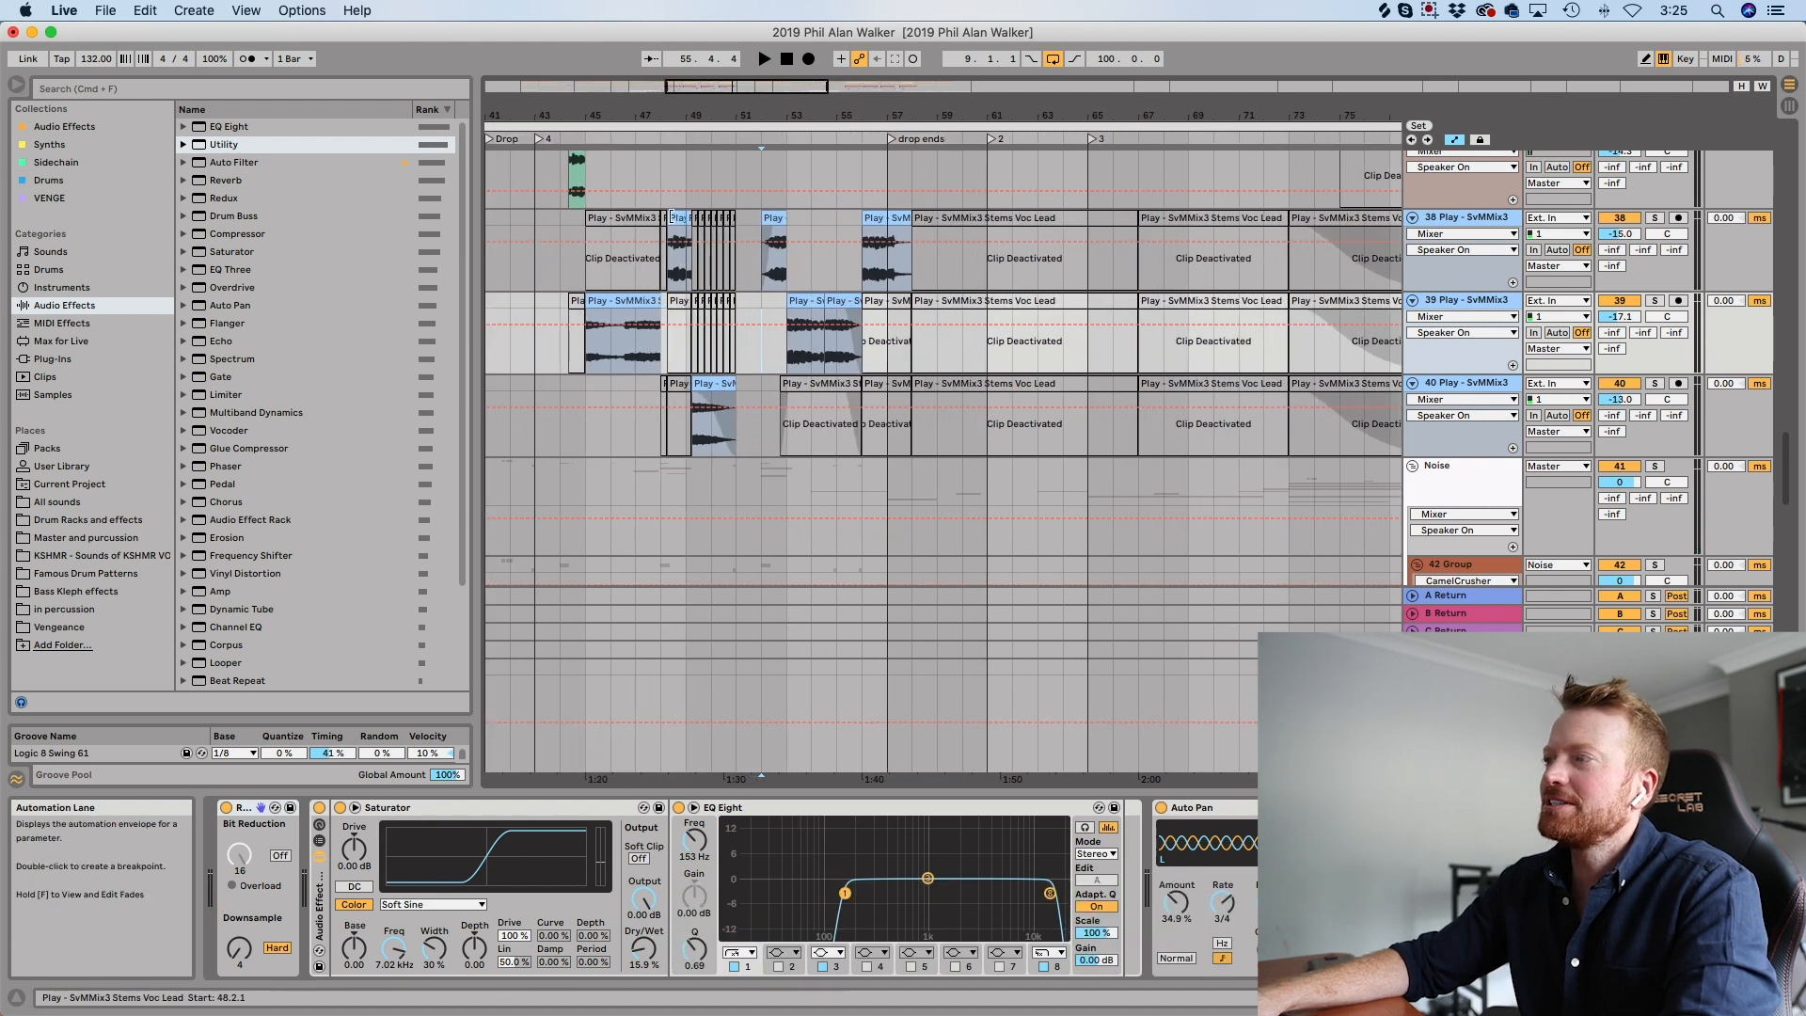
click(676, 216)
scroll(675, 216, up, 5)
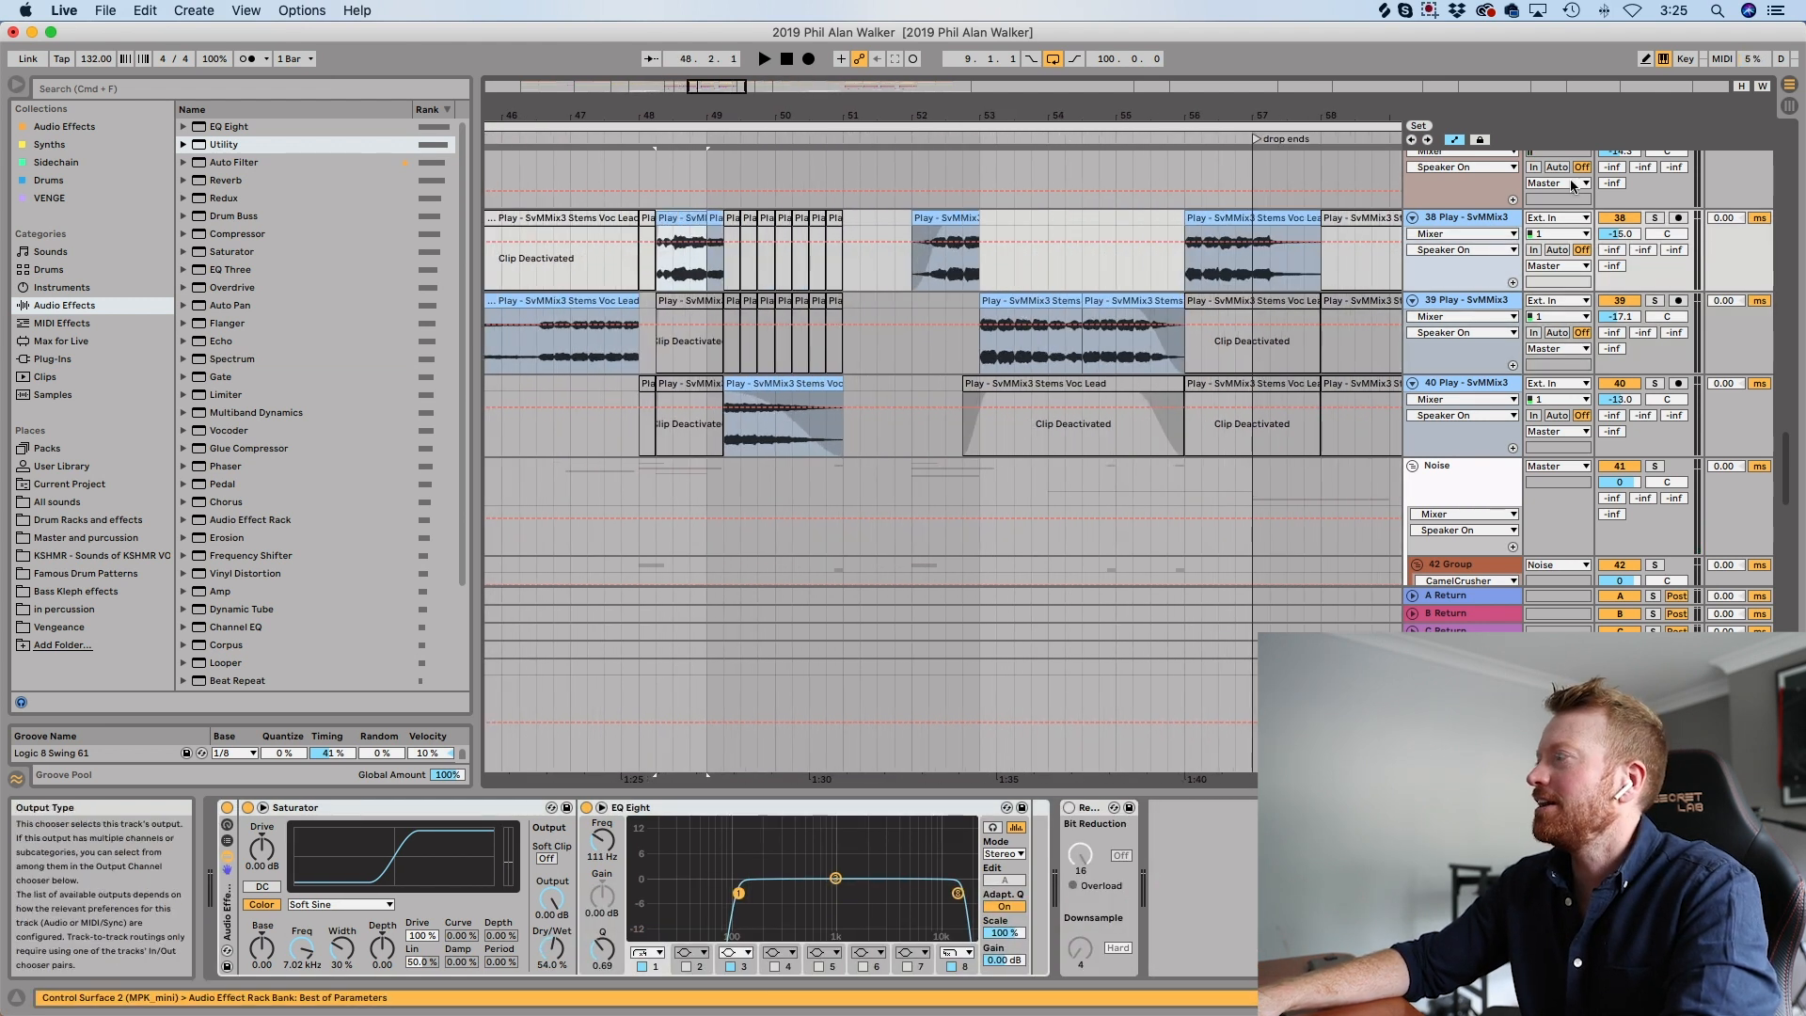
click(1652, 218)
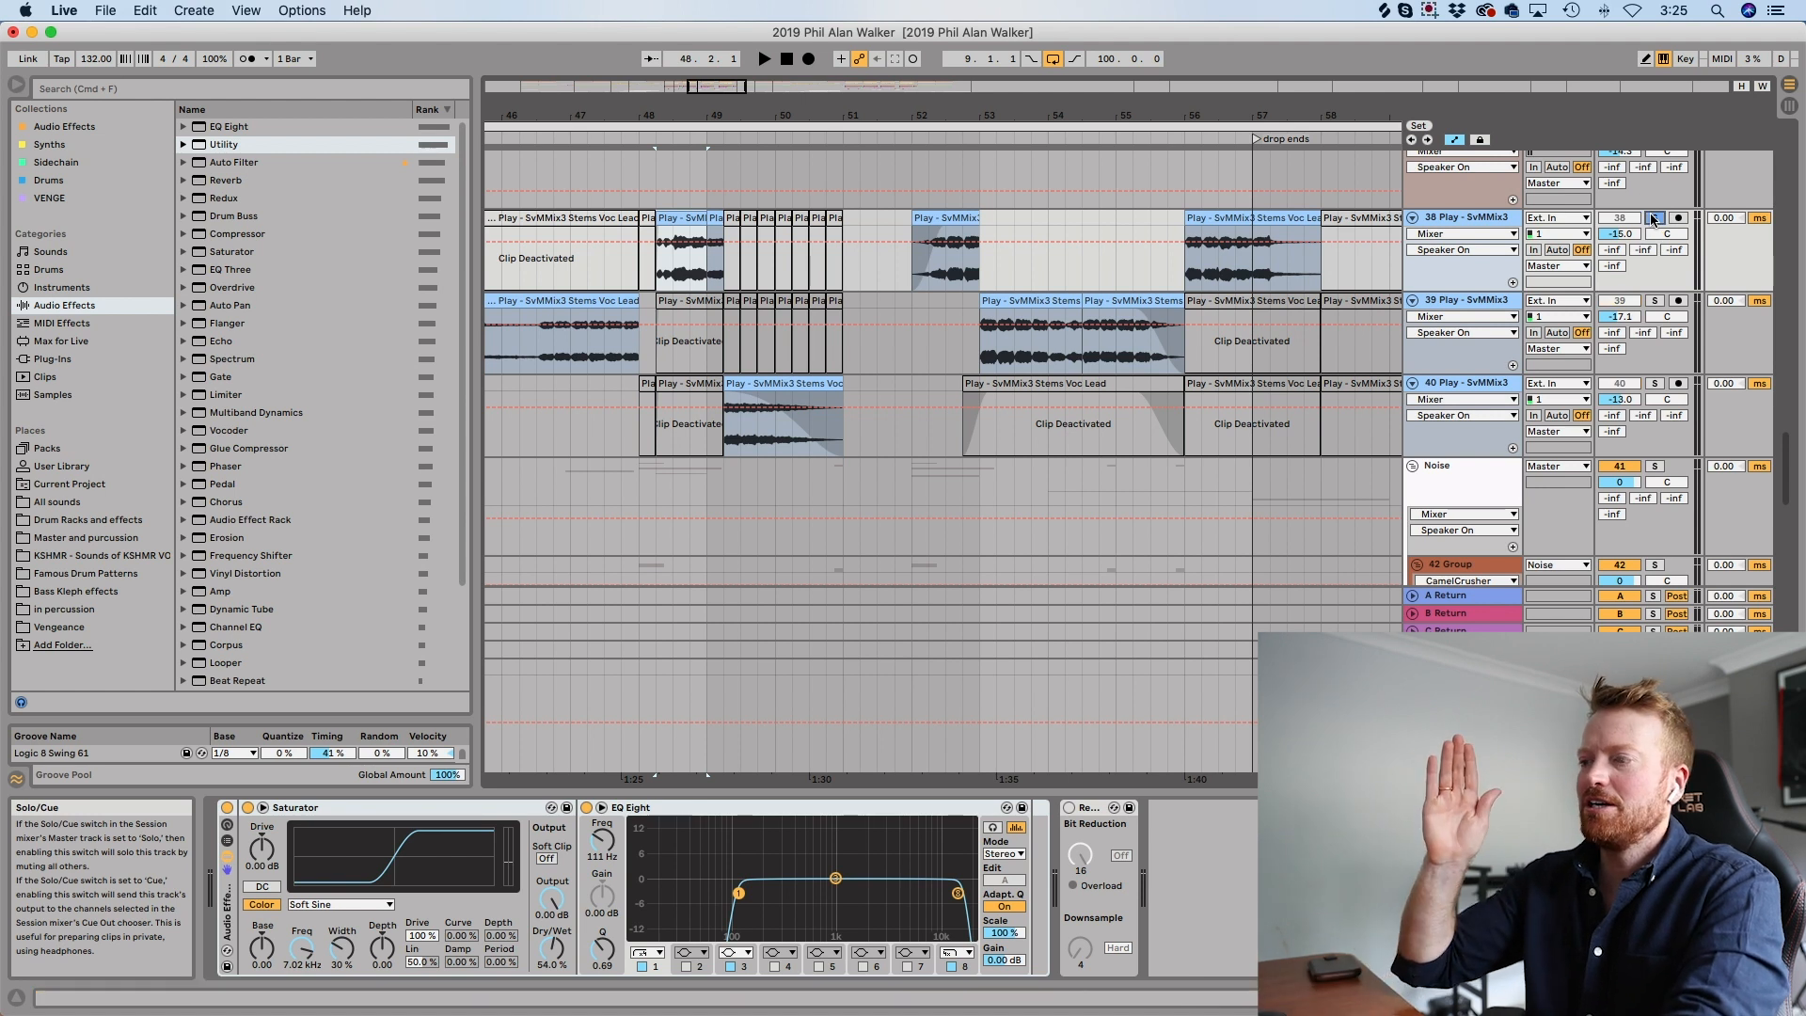
double_click(693, 216)
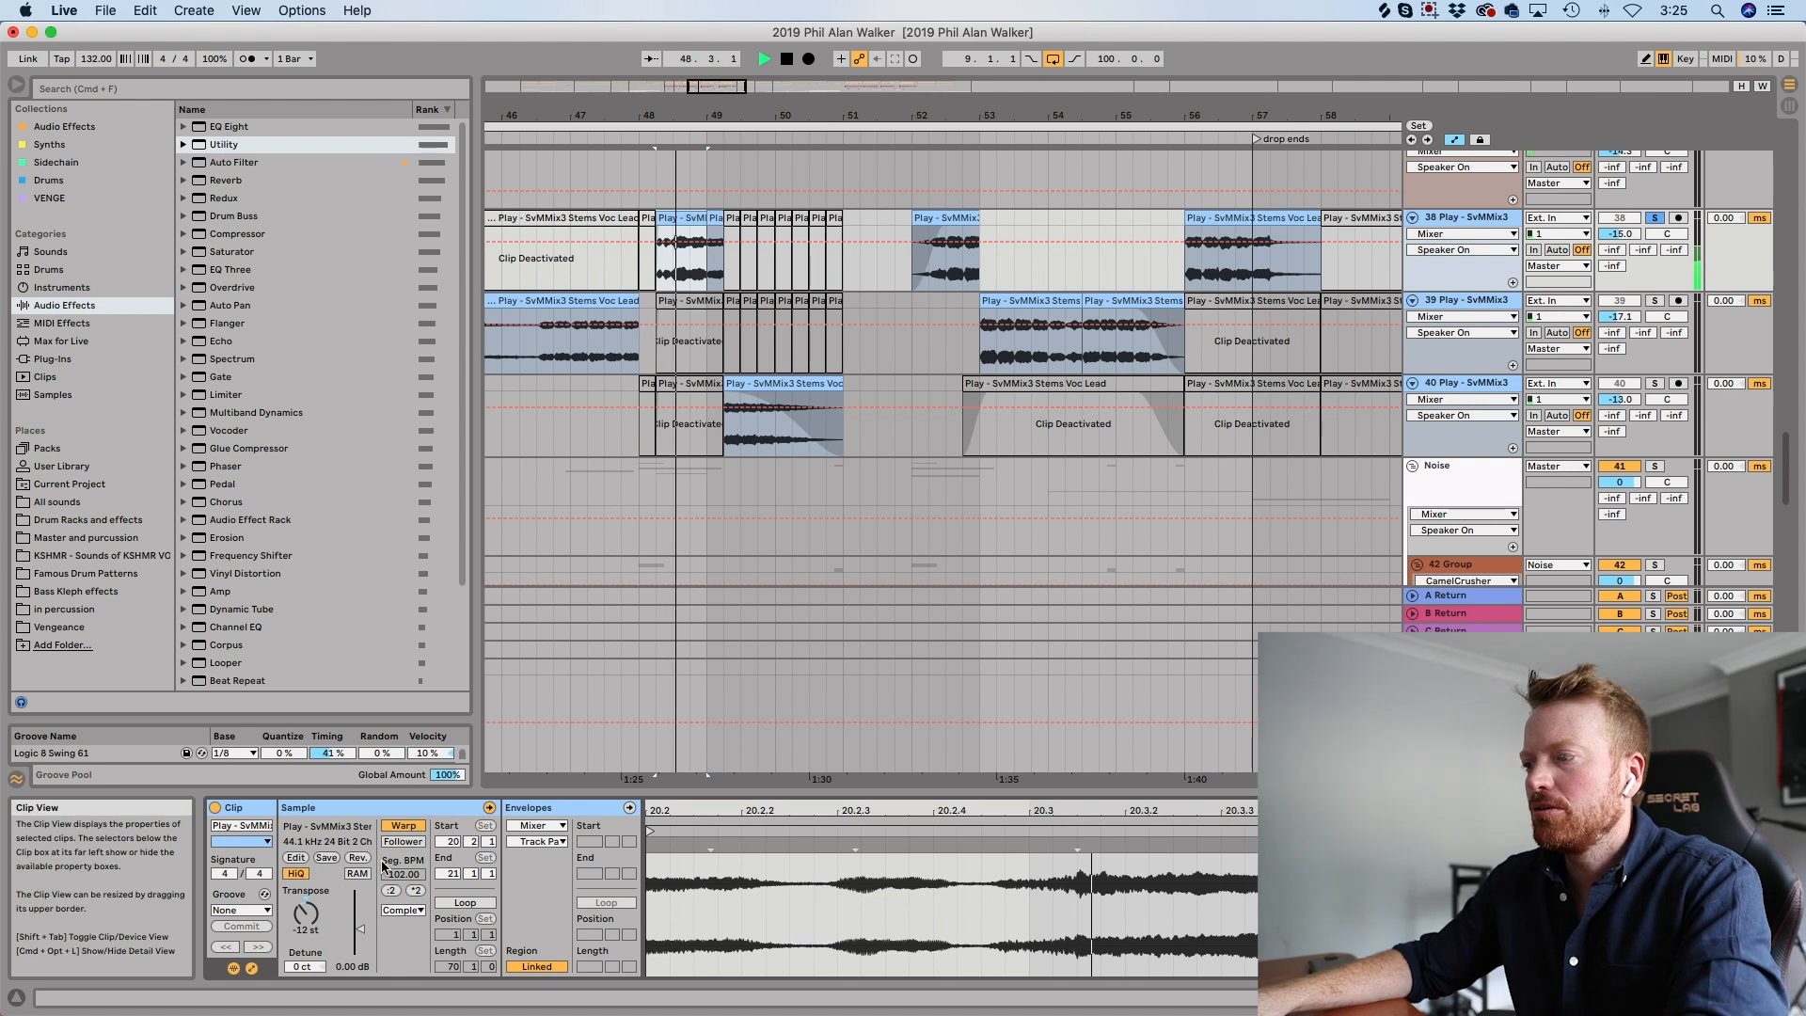
Play the 48.2.1 Voc Lead clip on track 38 with its transpose at 0 st and return the transpose to -12 st.
key(space)
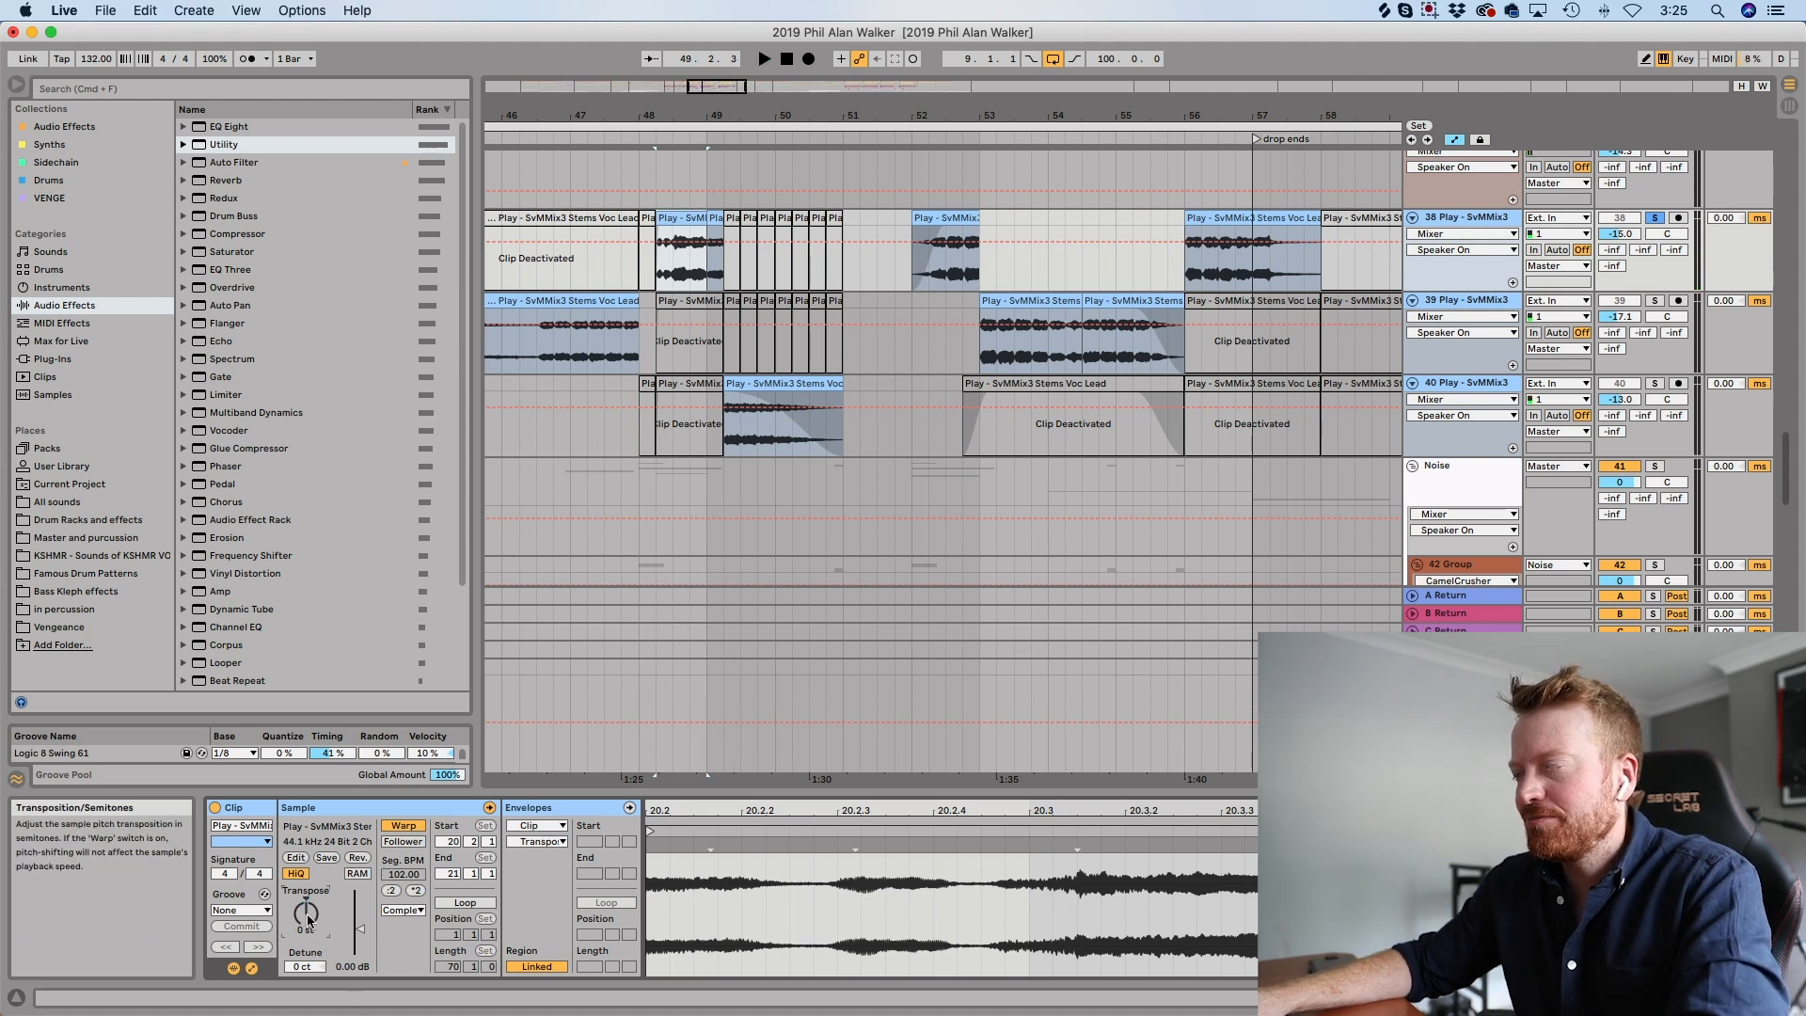
key(space)
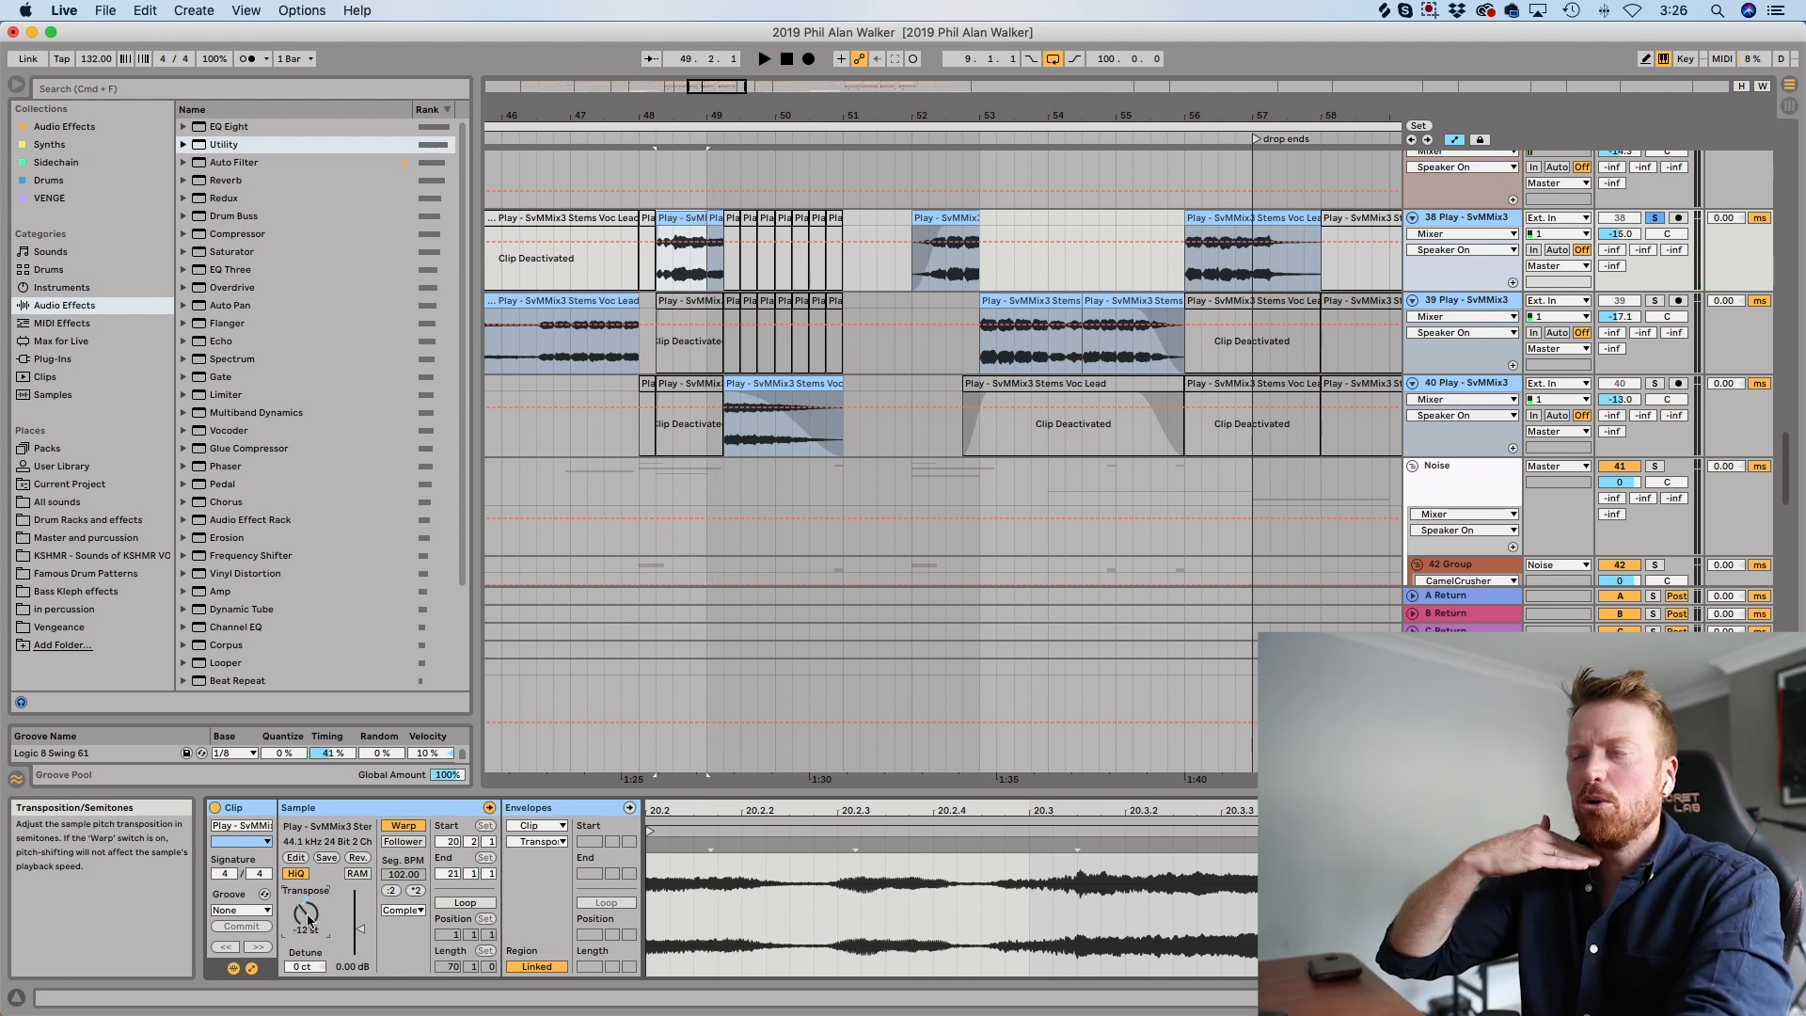
scroll(837, 496, down, 10)
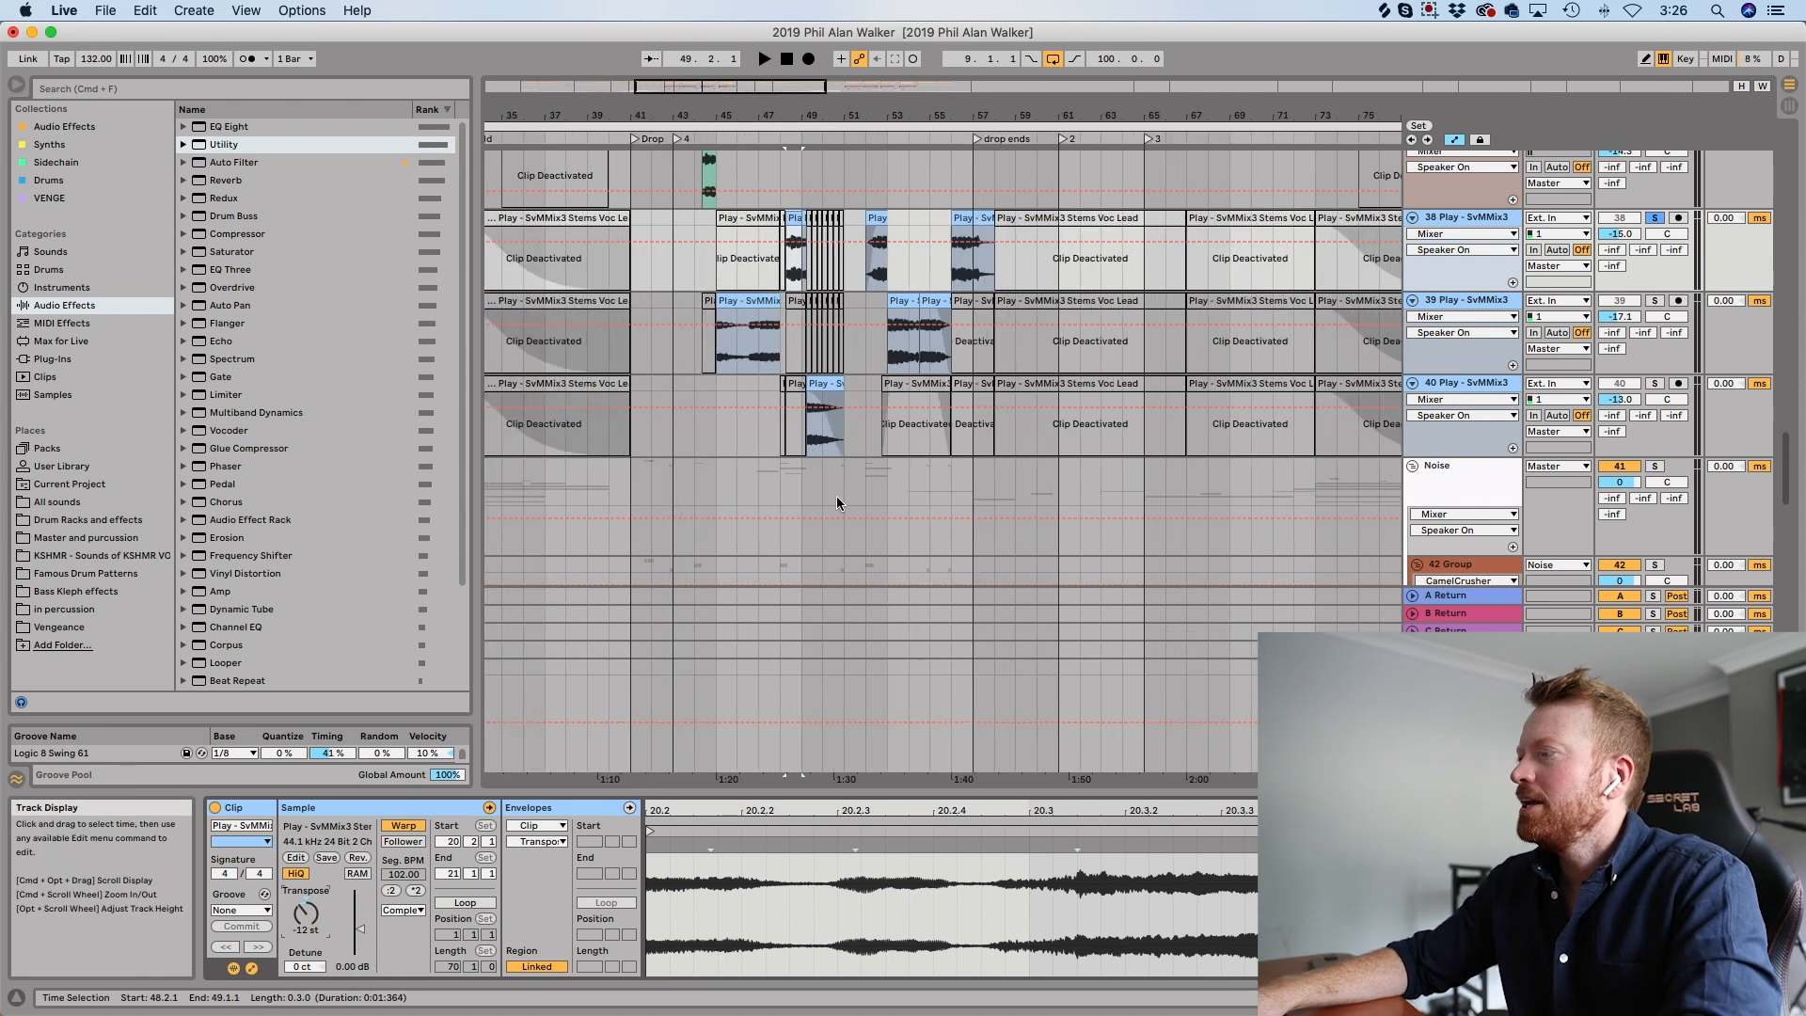
scroll(837, 496, down, 3)
scroll(837, 495, down, 5)
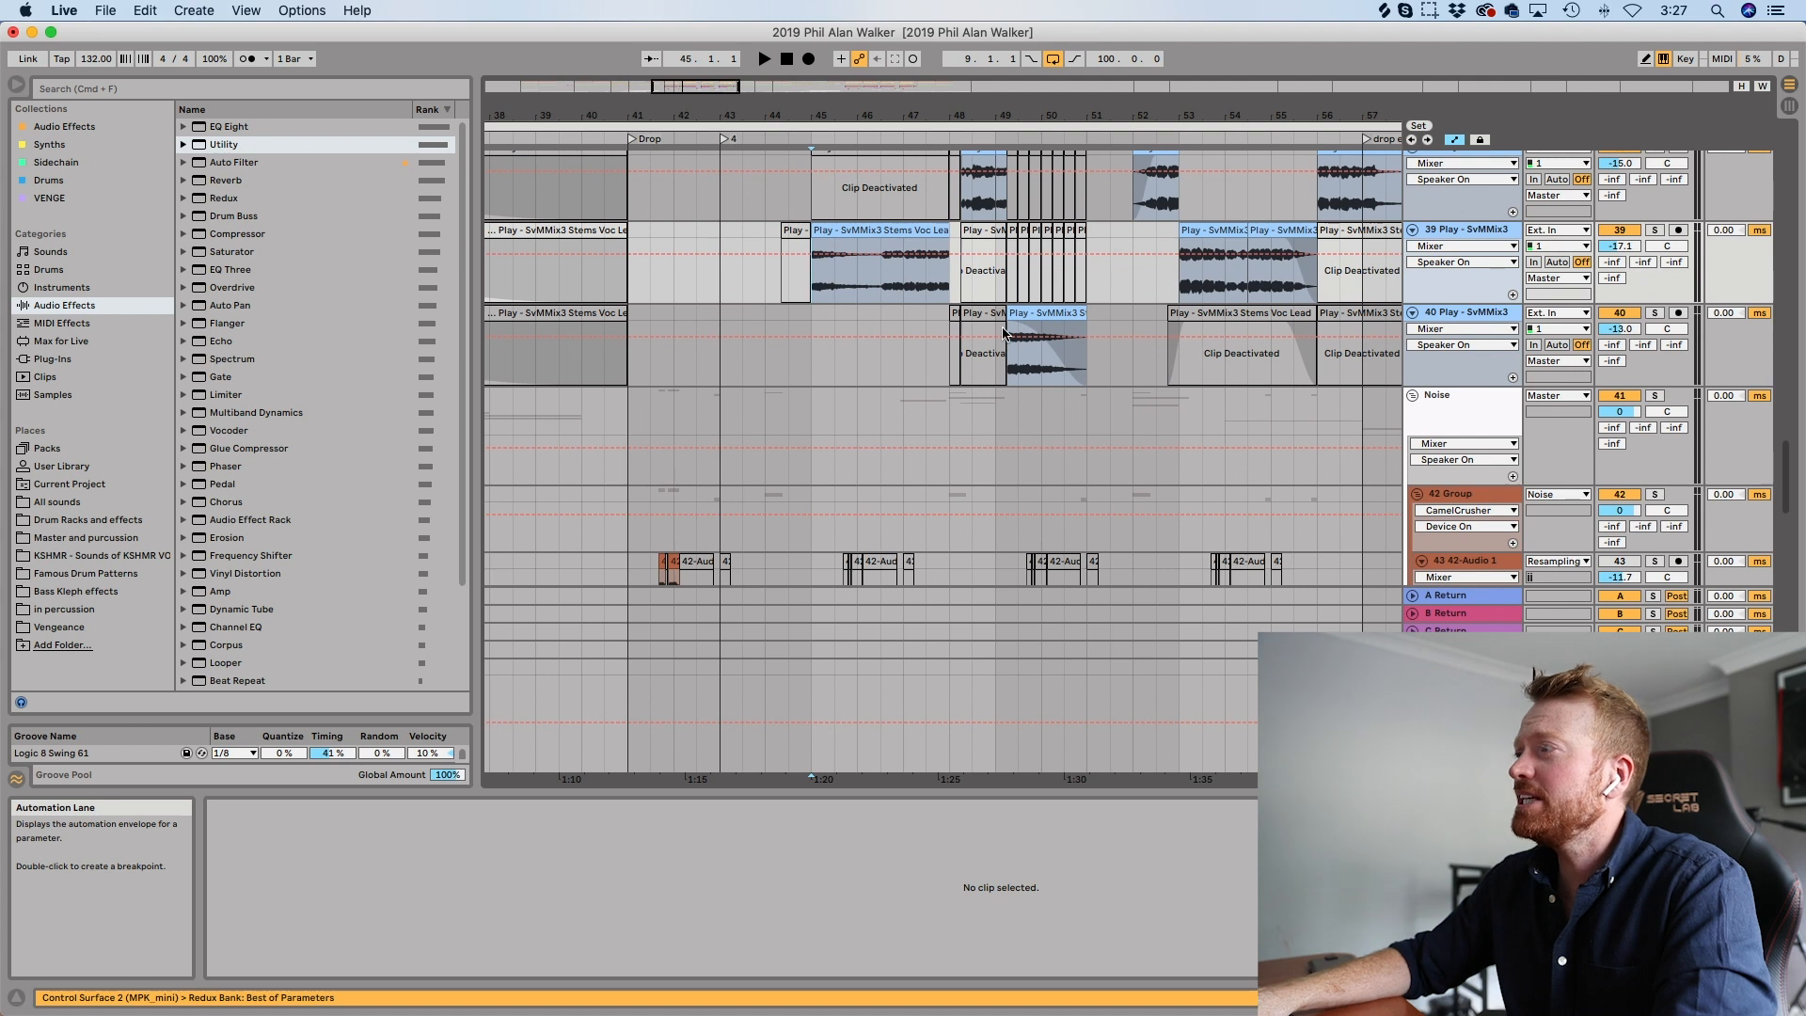
Solo vocal track 38 and play its pitched-down Voc Lead clip from 48.2.1.
scroll(984, 254, up, 3)
click(984, 254)
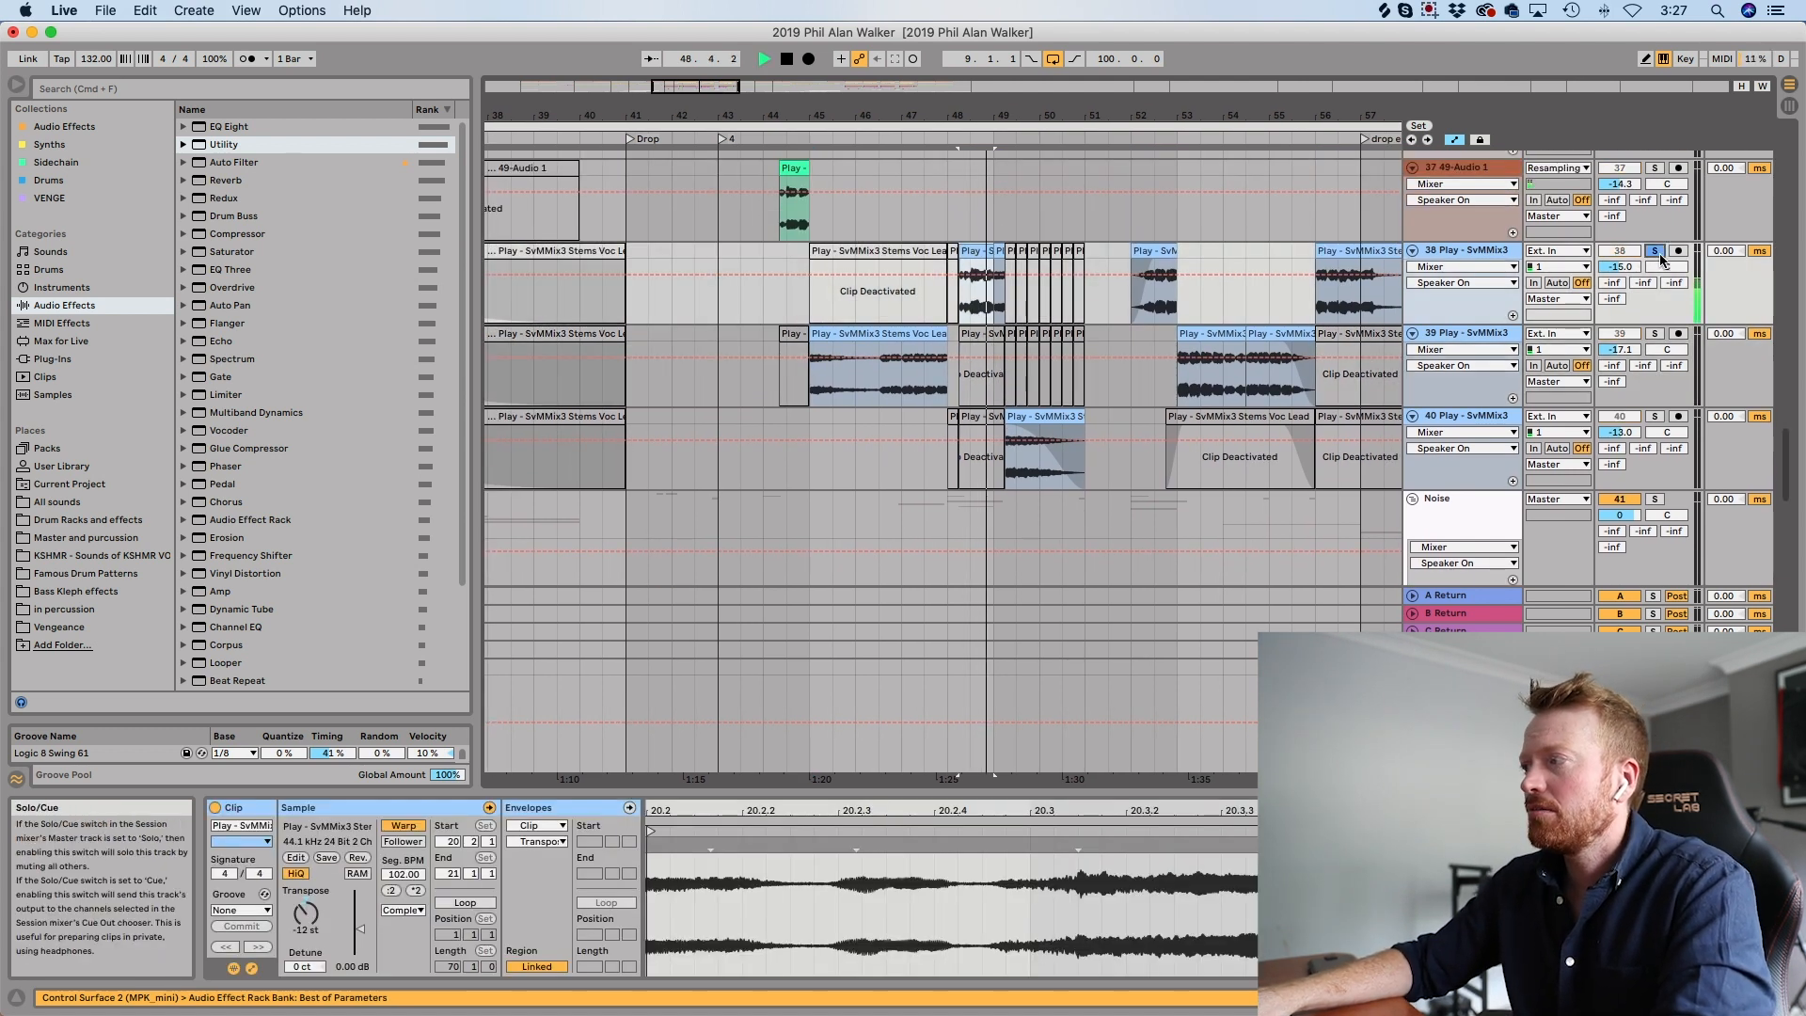
key(space)
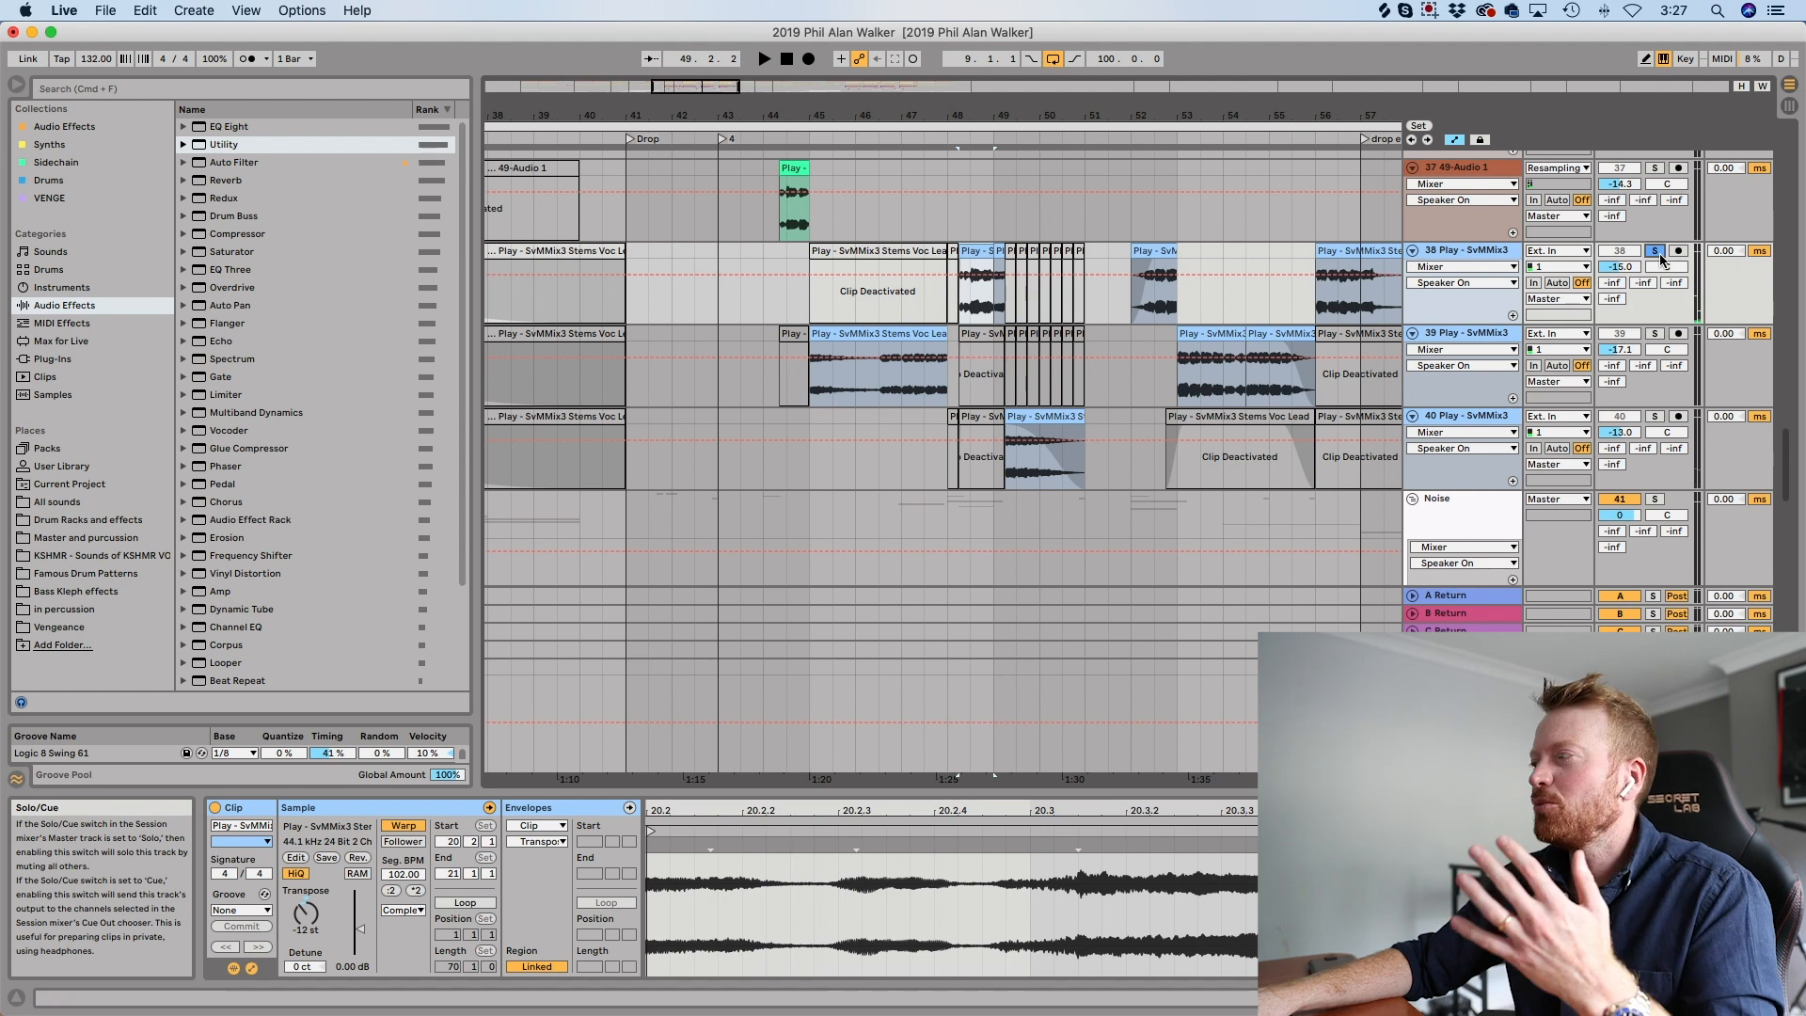
Solo and play in turn track 46's Freeze tail clip at bar 48 and the White noise track's KSHMR Exhaust 06 clip before it.
scroll(1118, 352, down, 5)
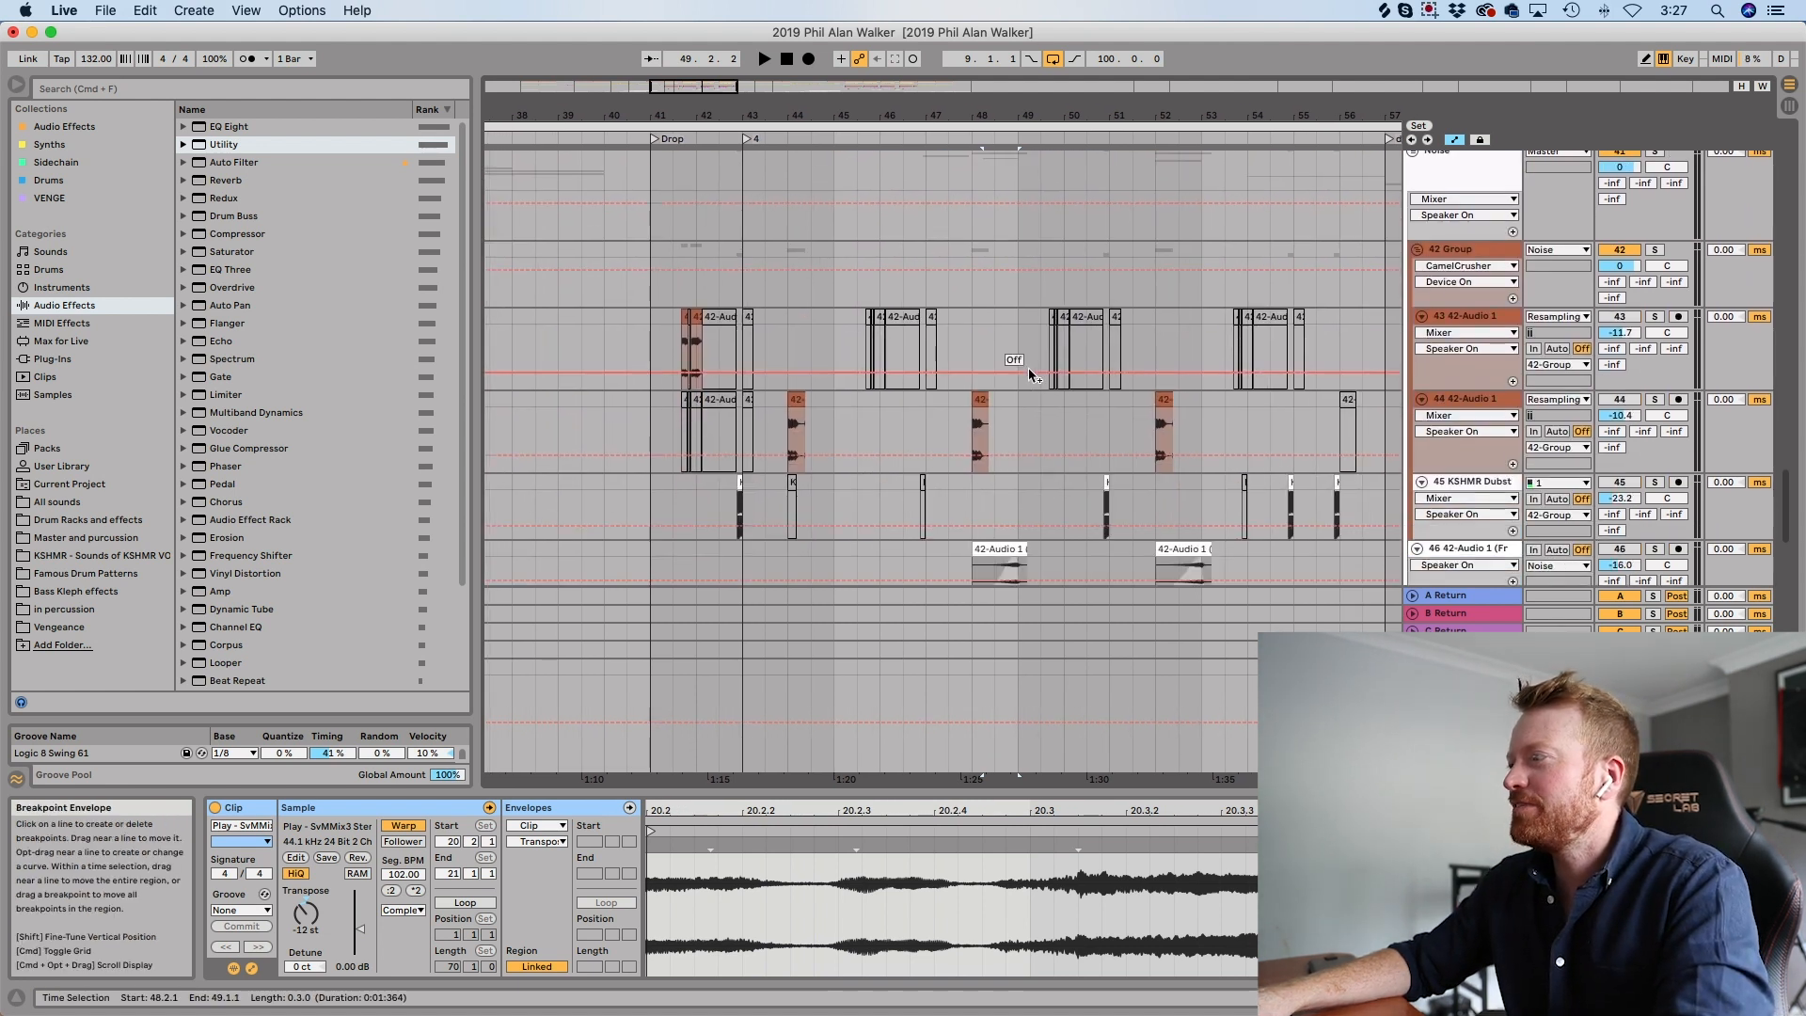
scroll(1029, 373, down, 4)
click(1624, 336)
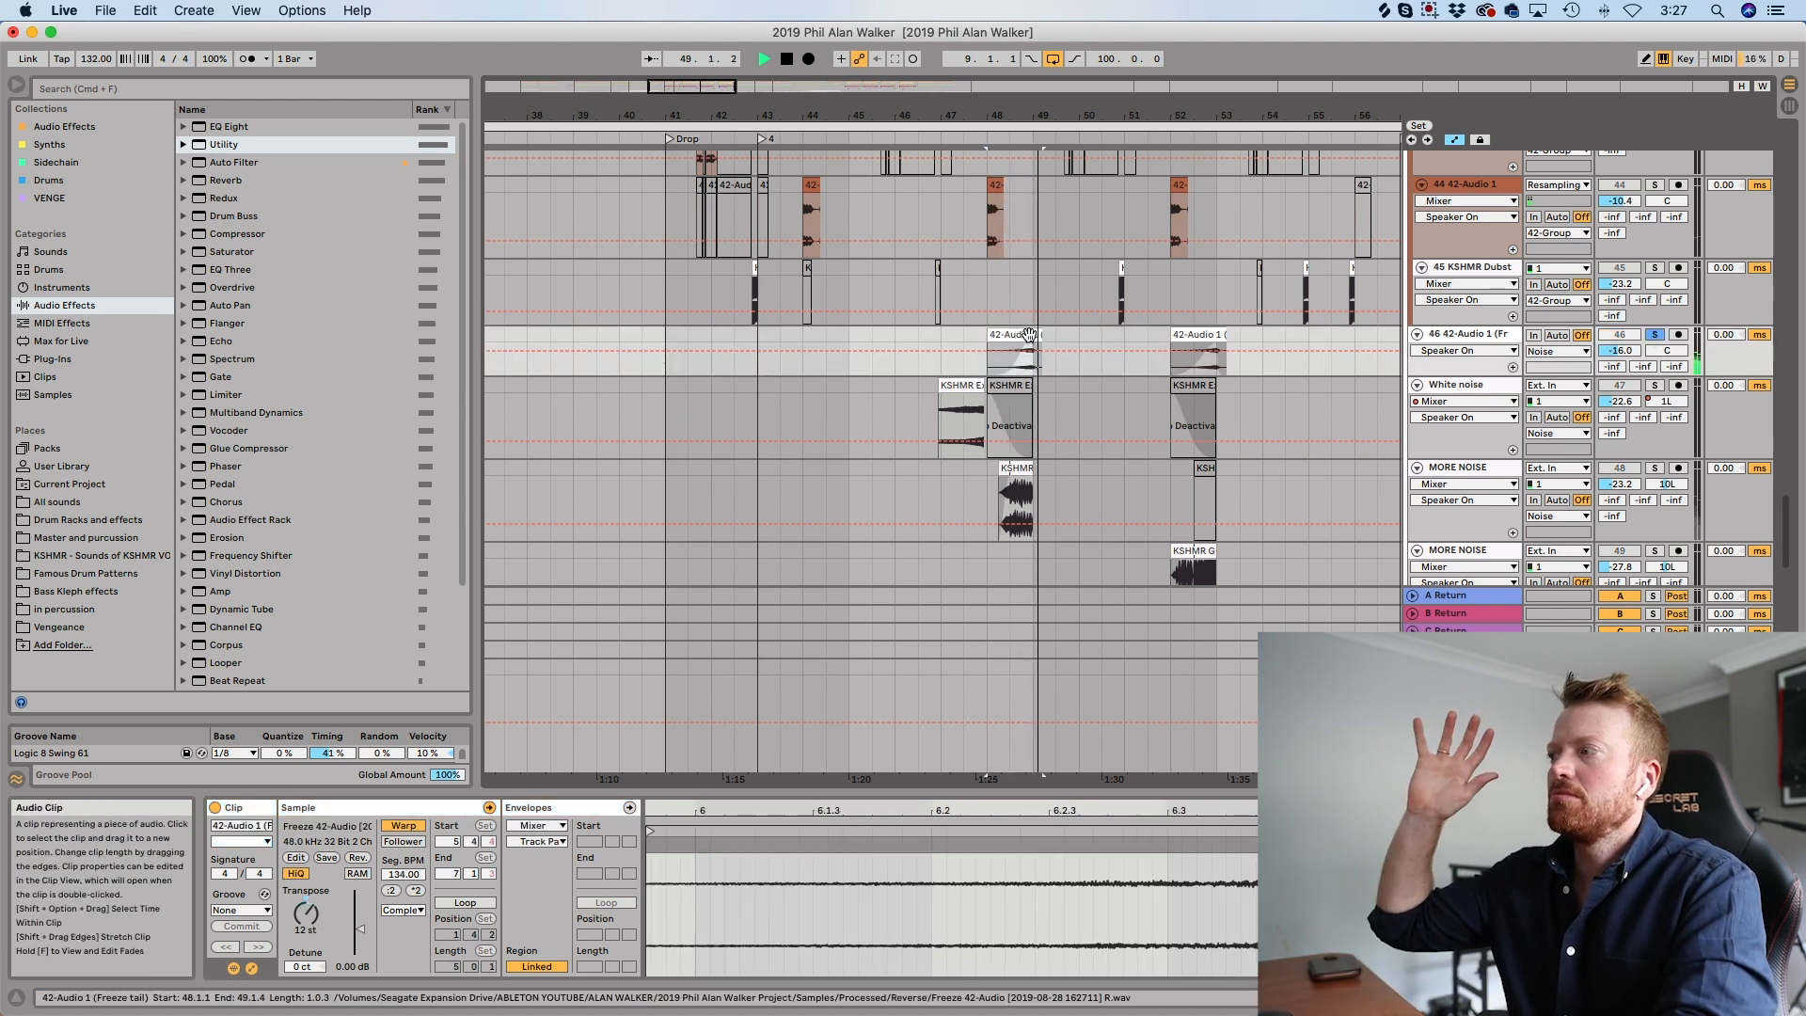
key(space)
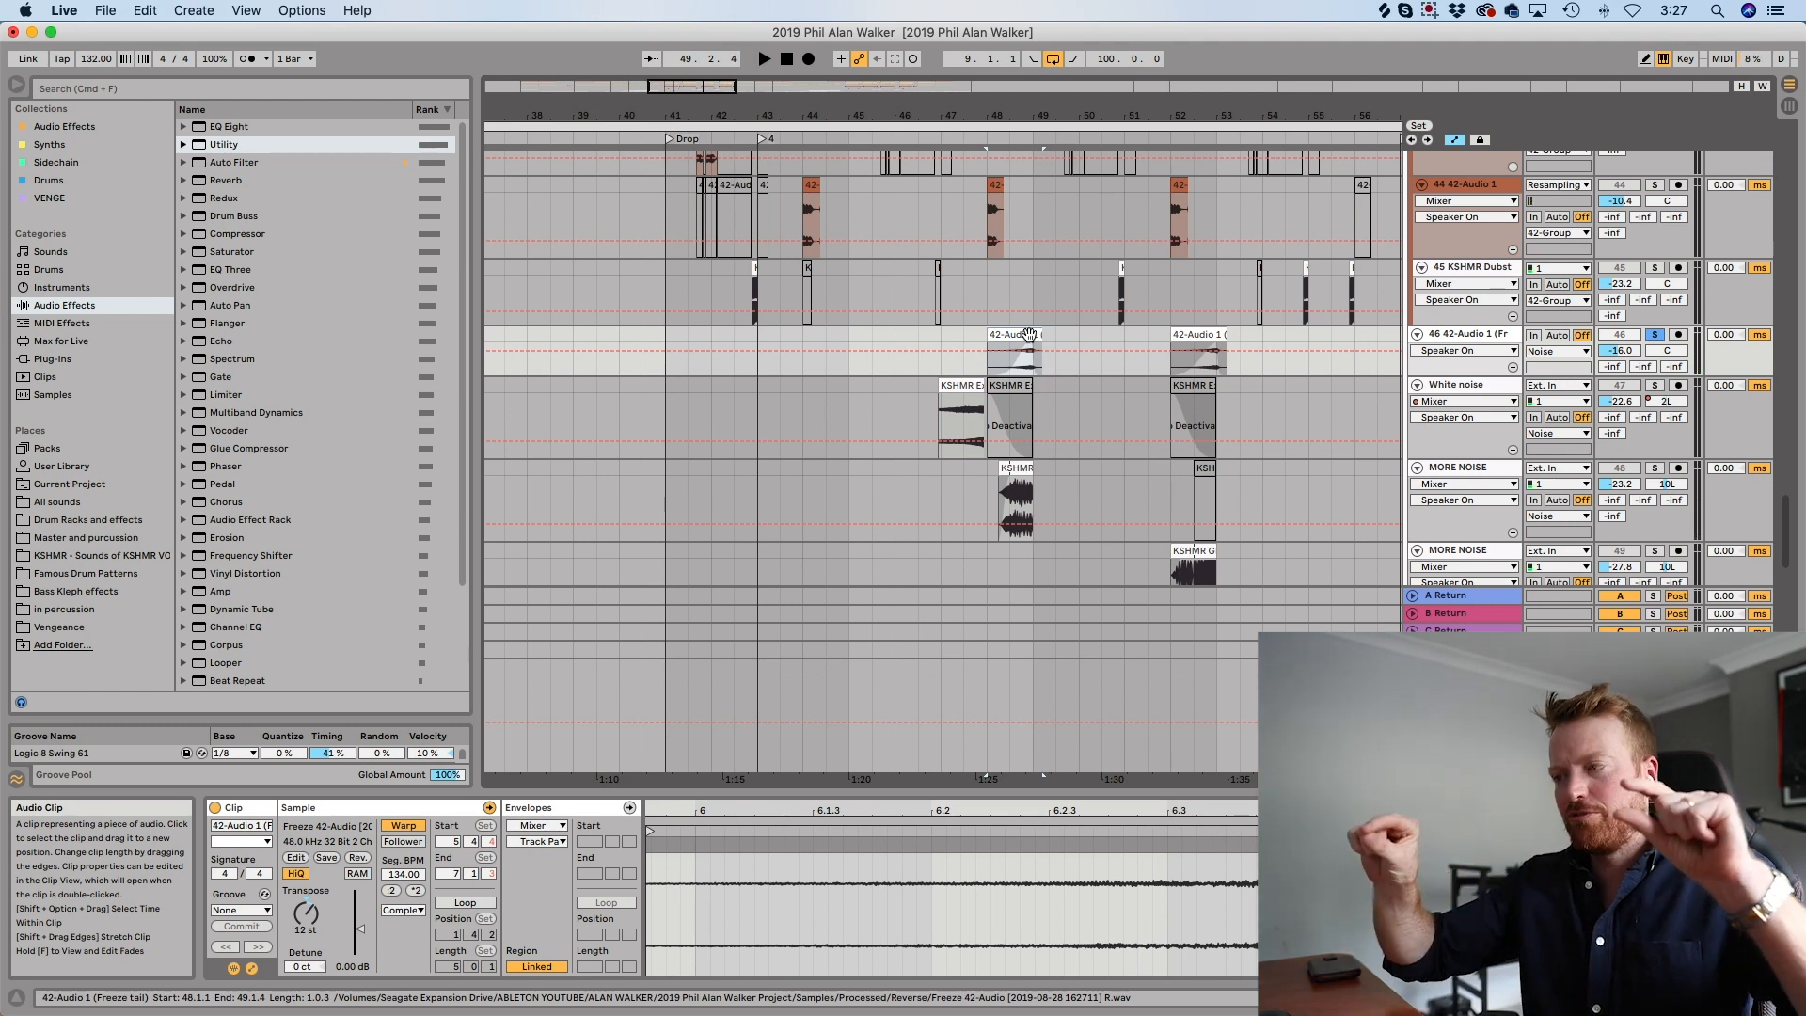
click(964, 385)
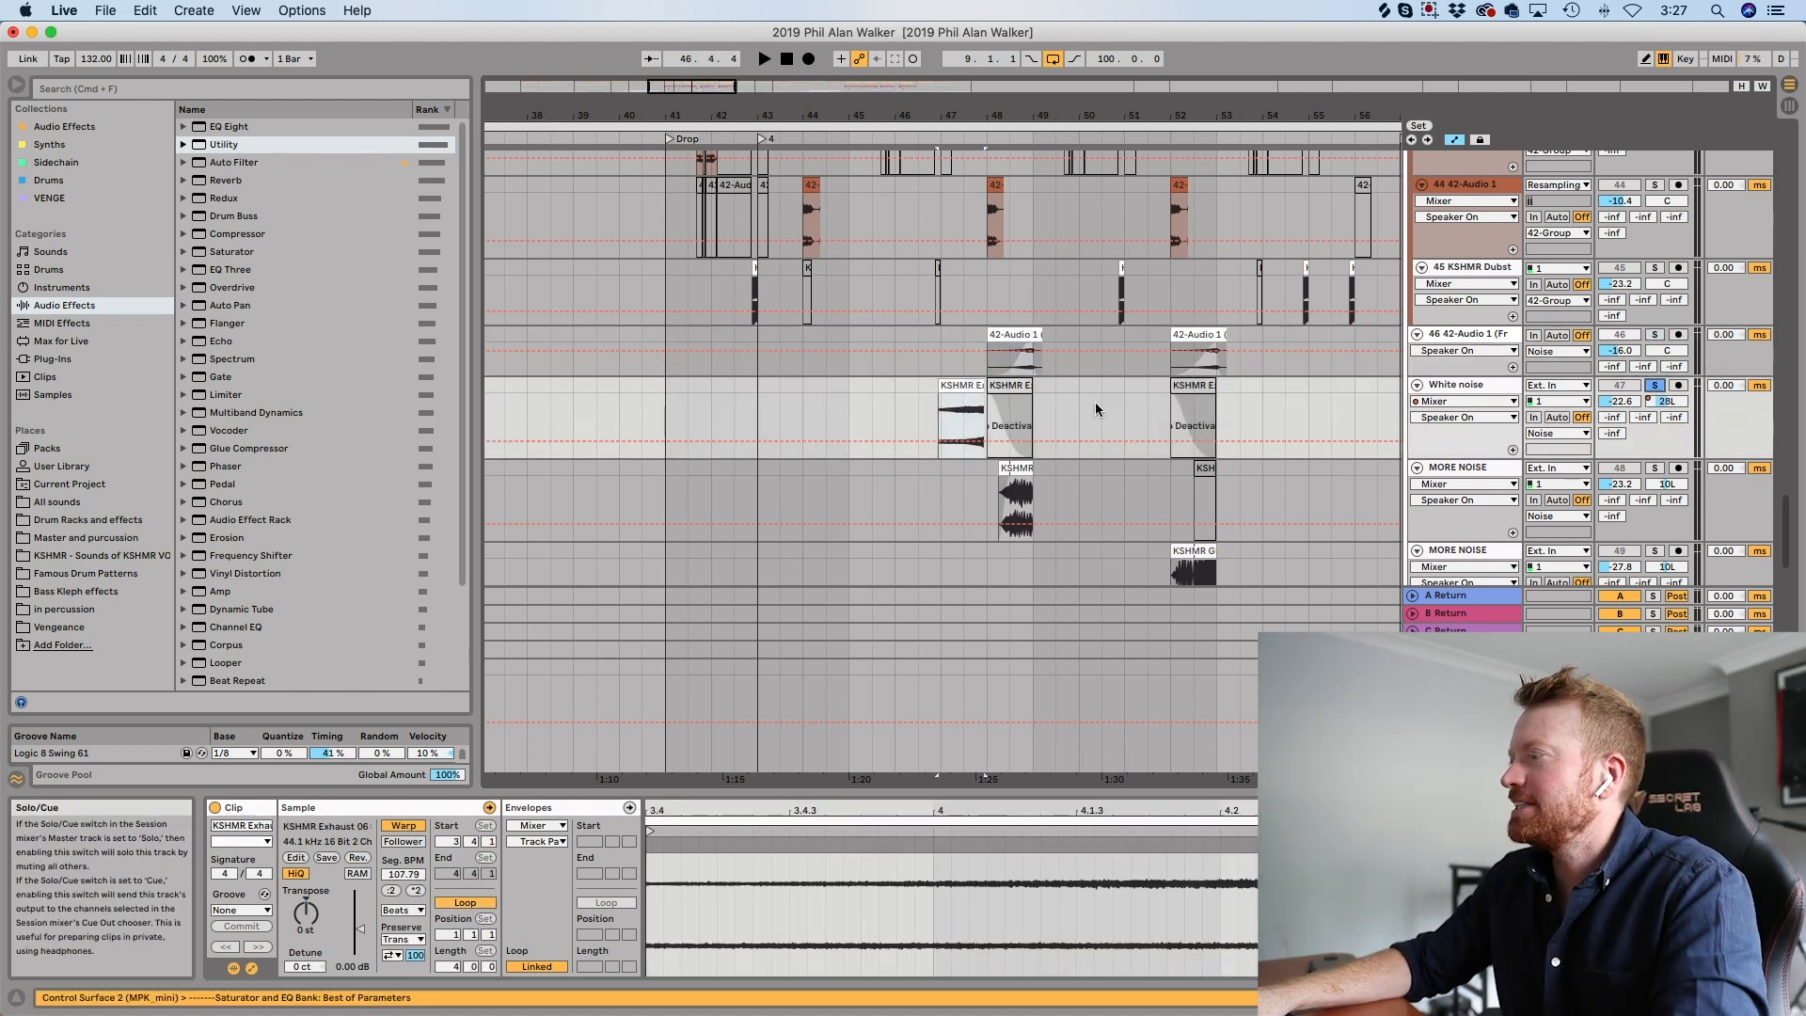
key(space)
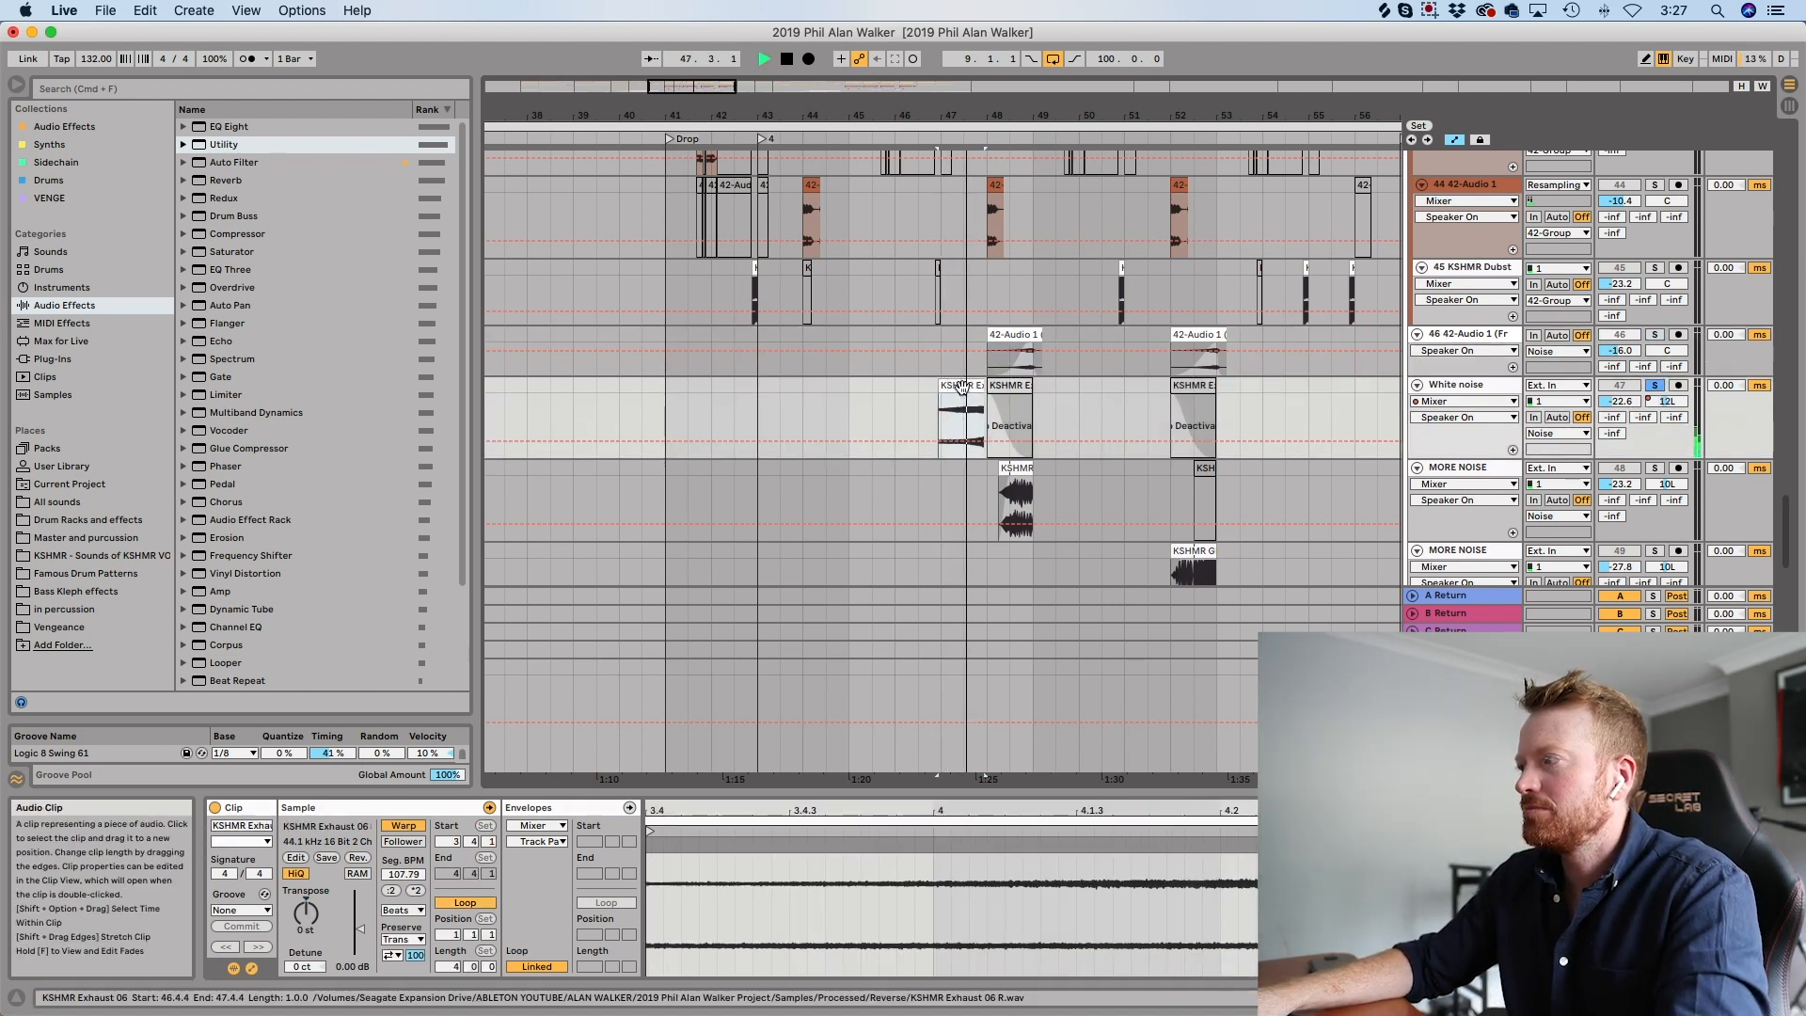
Solo MORE NOISE track 48 and play its KSHMR Glitch 07 clip from 48.2.1.
scroll(1021, 442, up, 6)
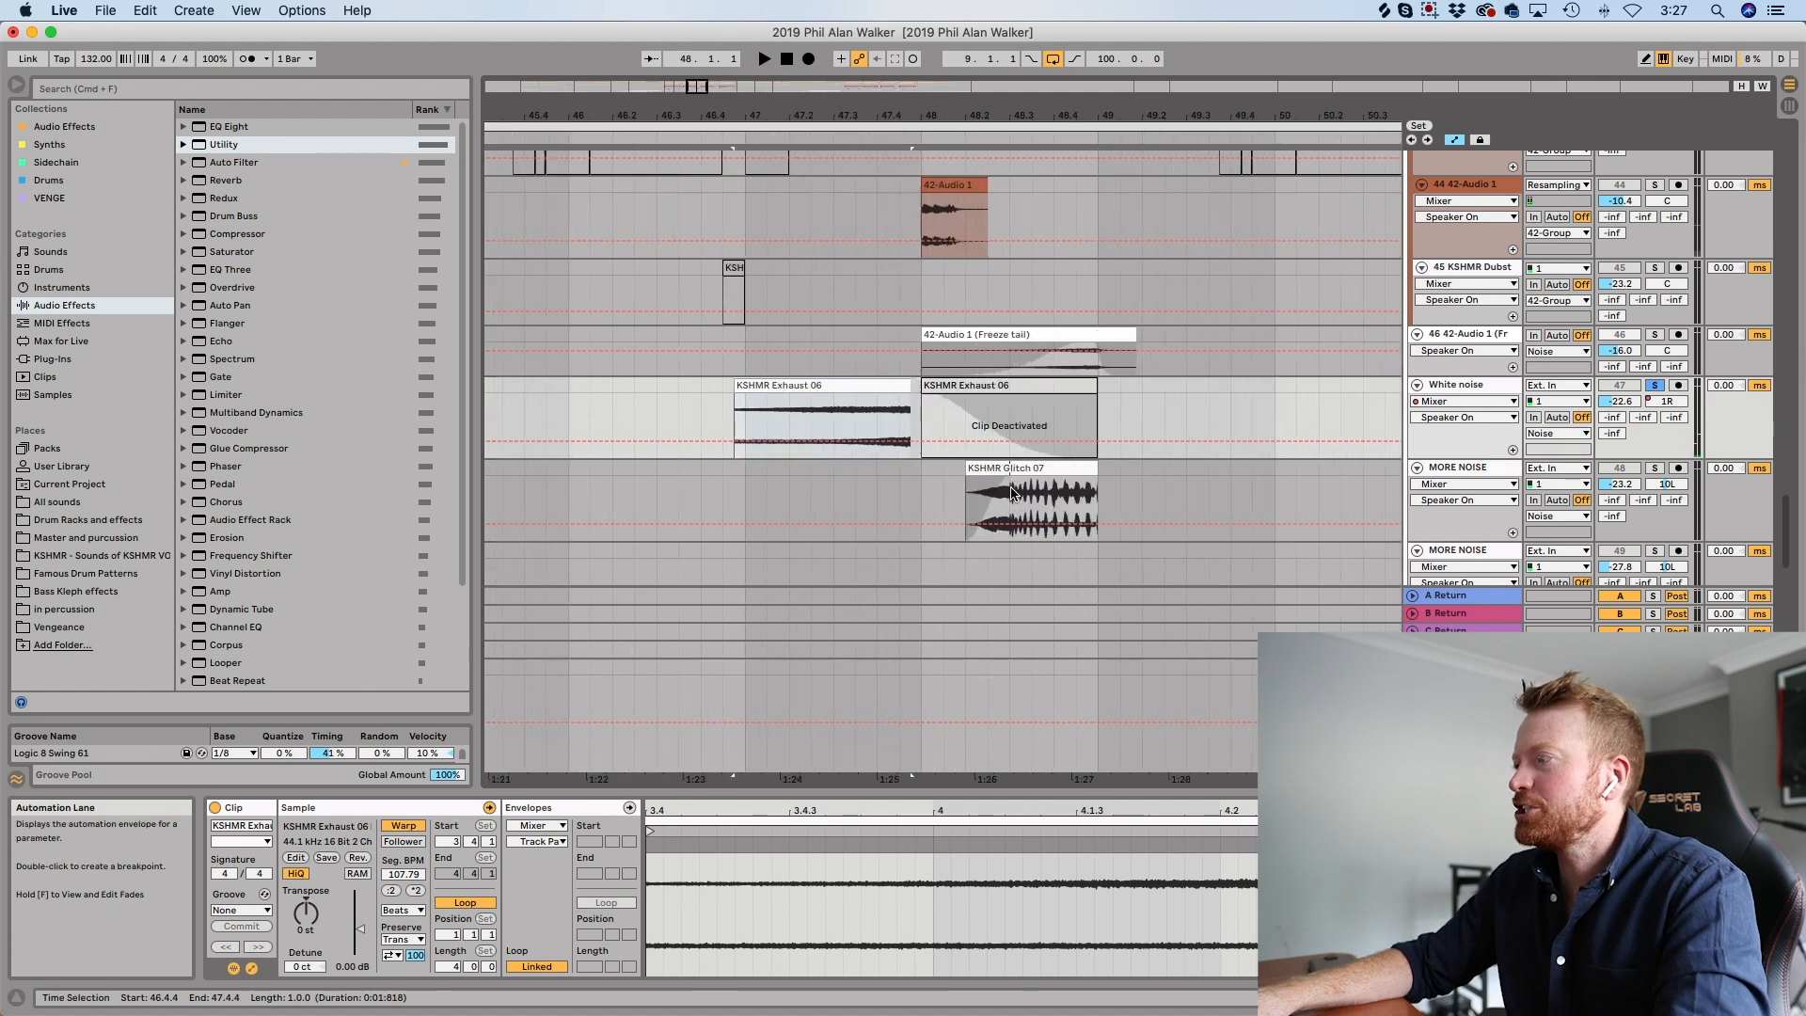
click(1056, 469)
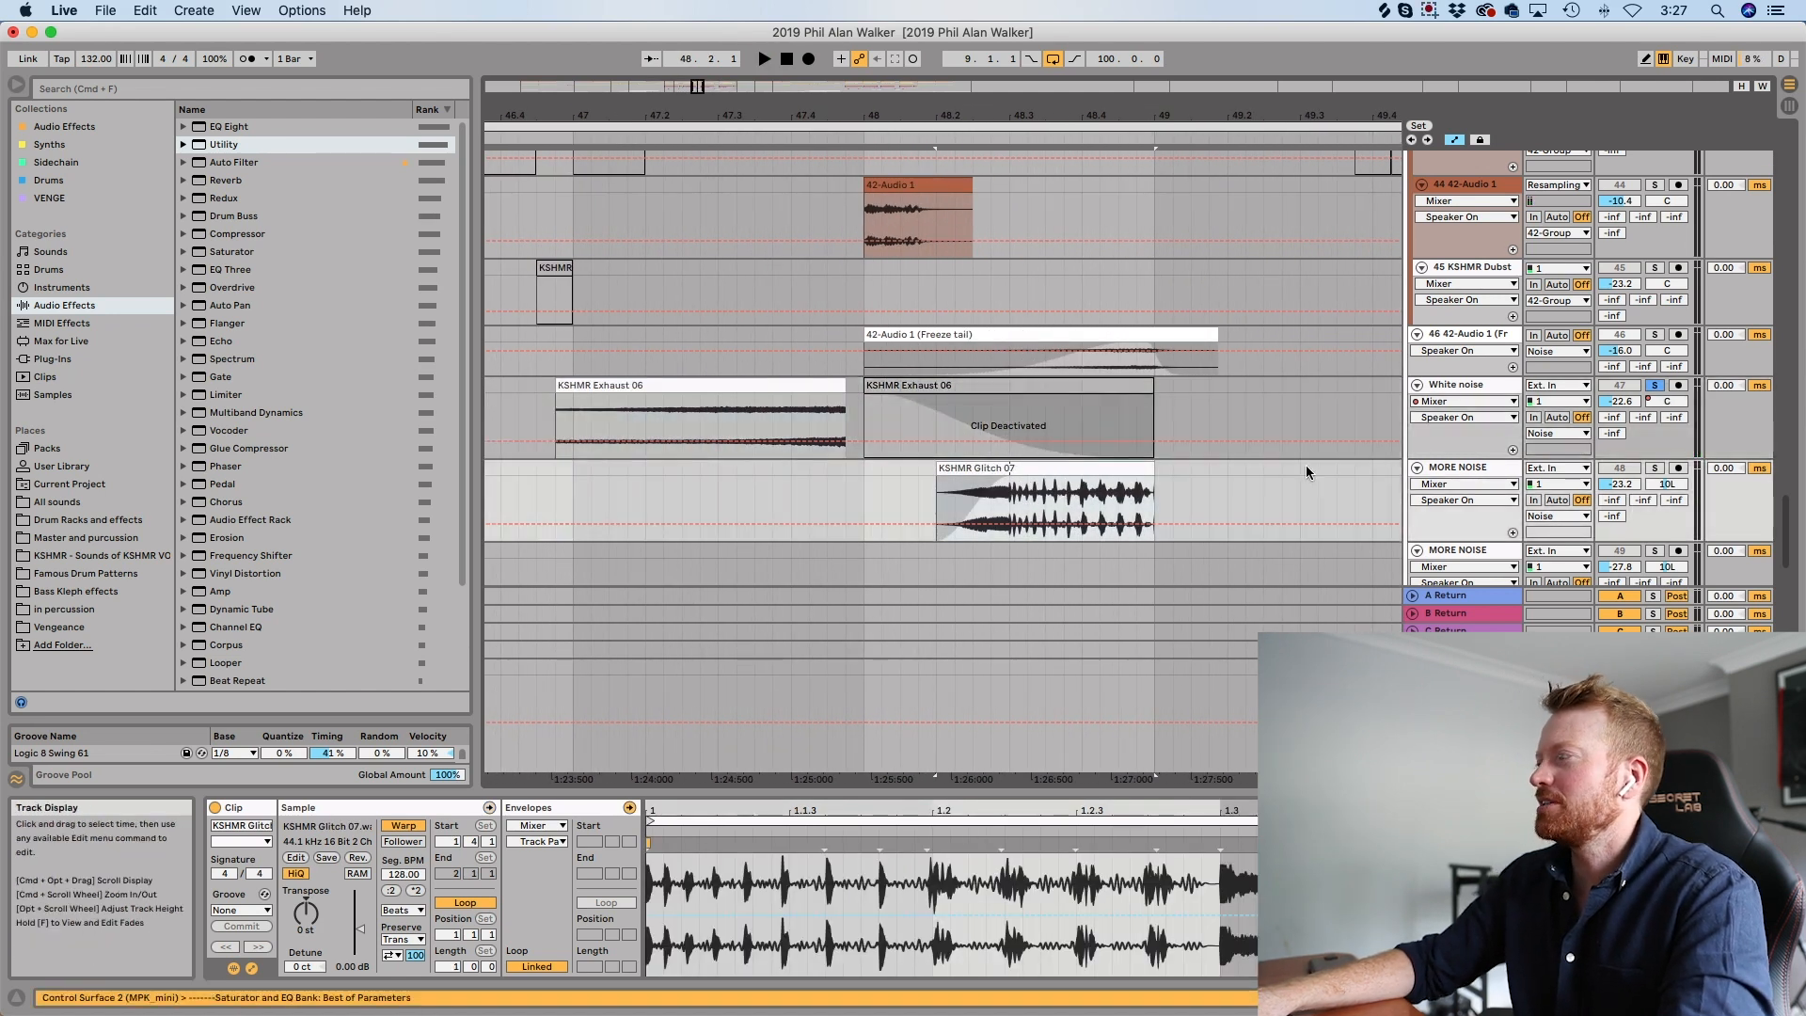
click(1652, 468)
key(space)
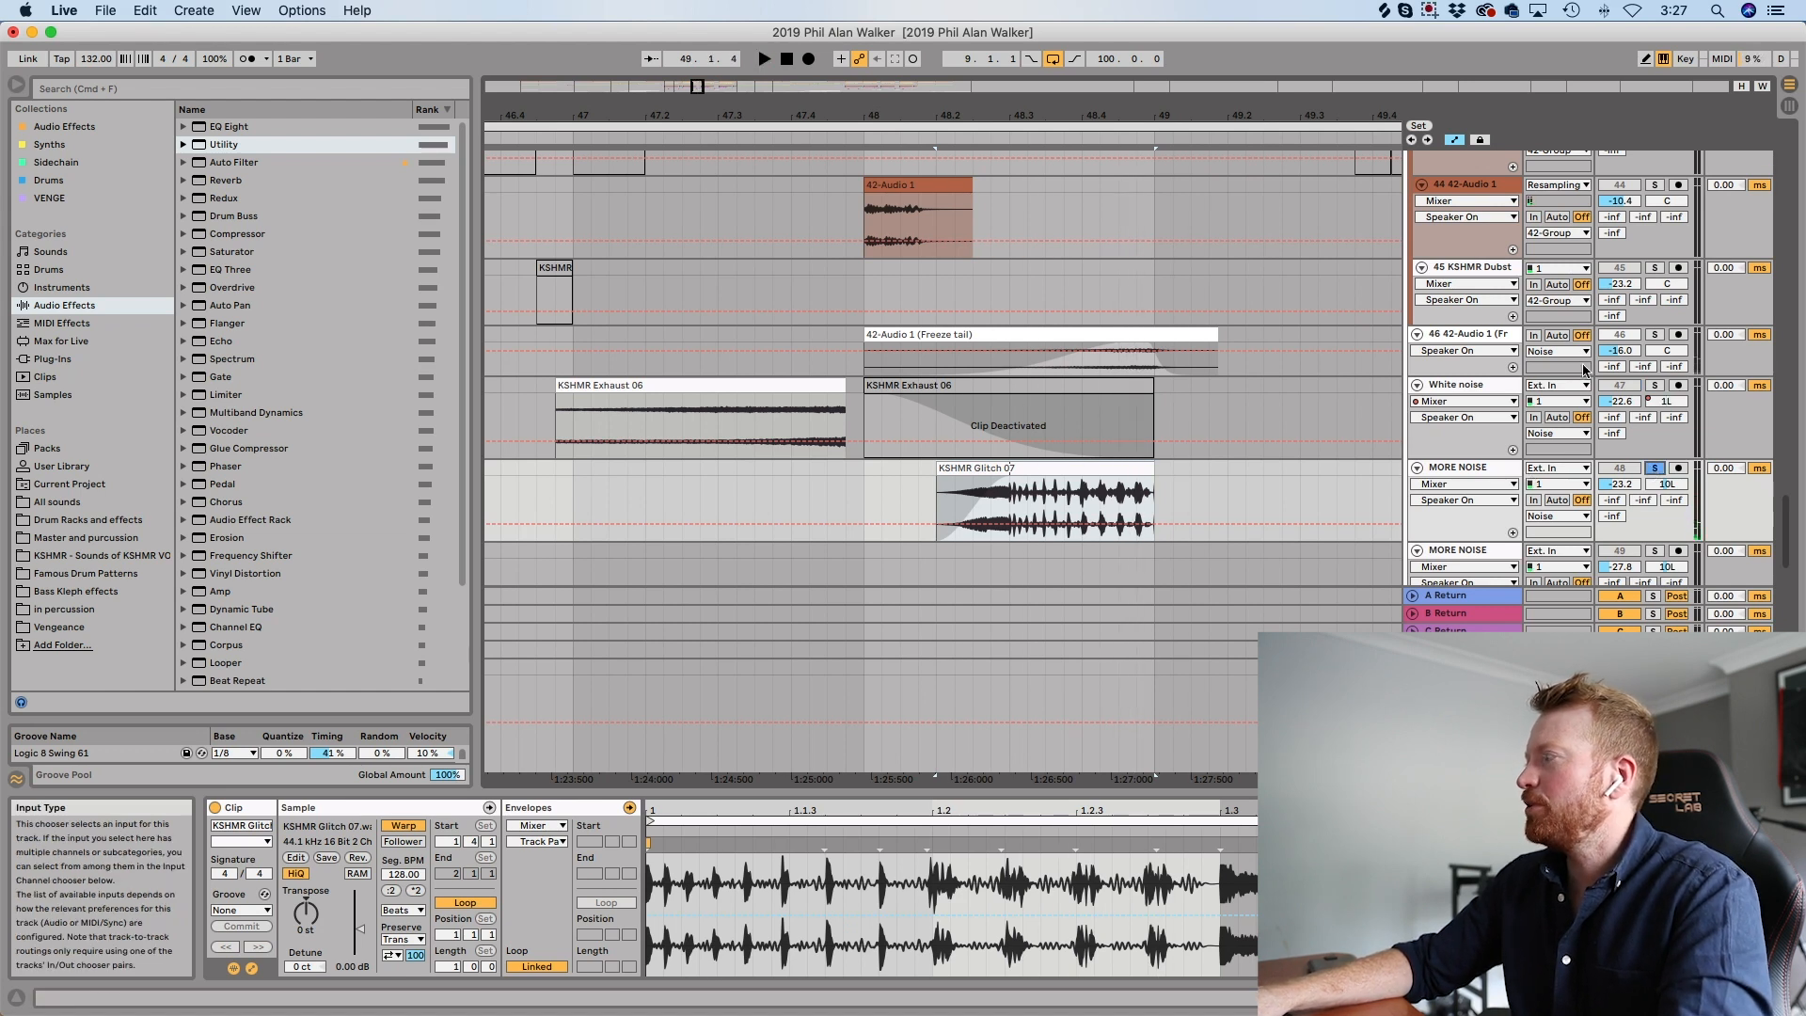
Solo noise tracks 46, 47 and 48 together and play them from 47.1.1.
click(1654, 385)
super+click(1654, 334)
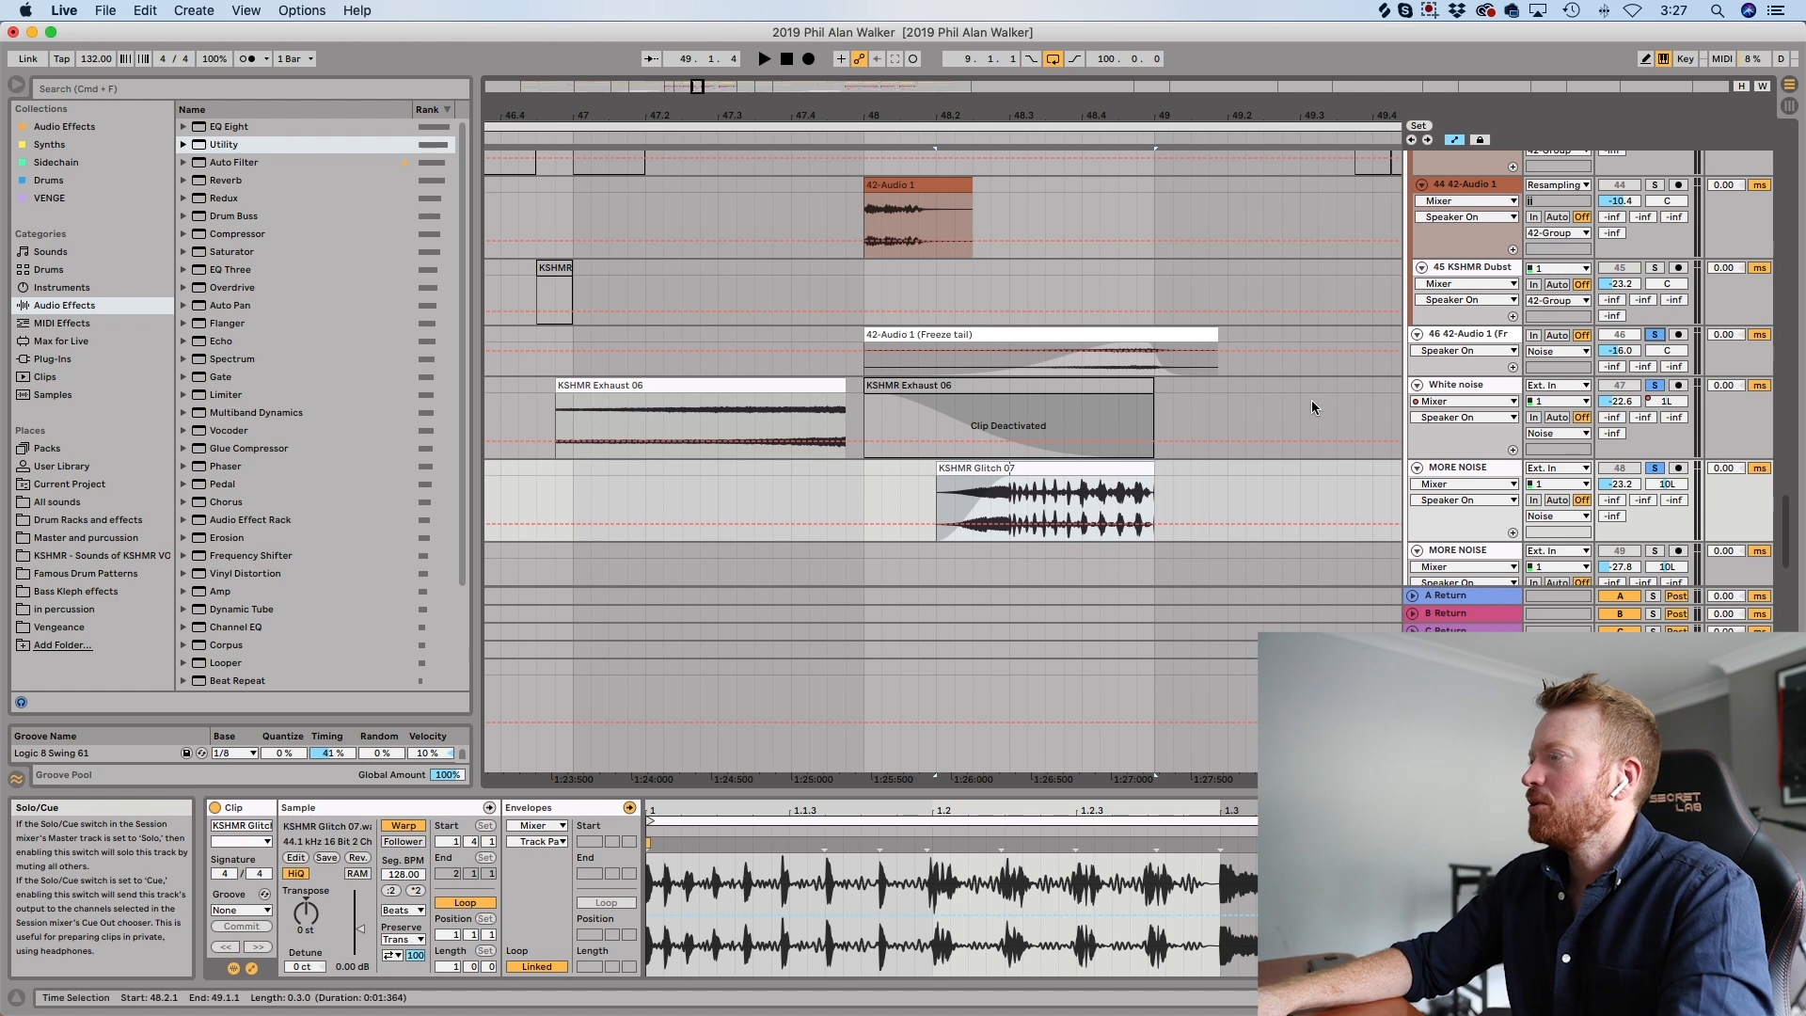
scroll(1311, 401, up, 15)
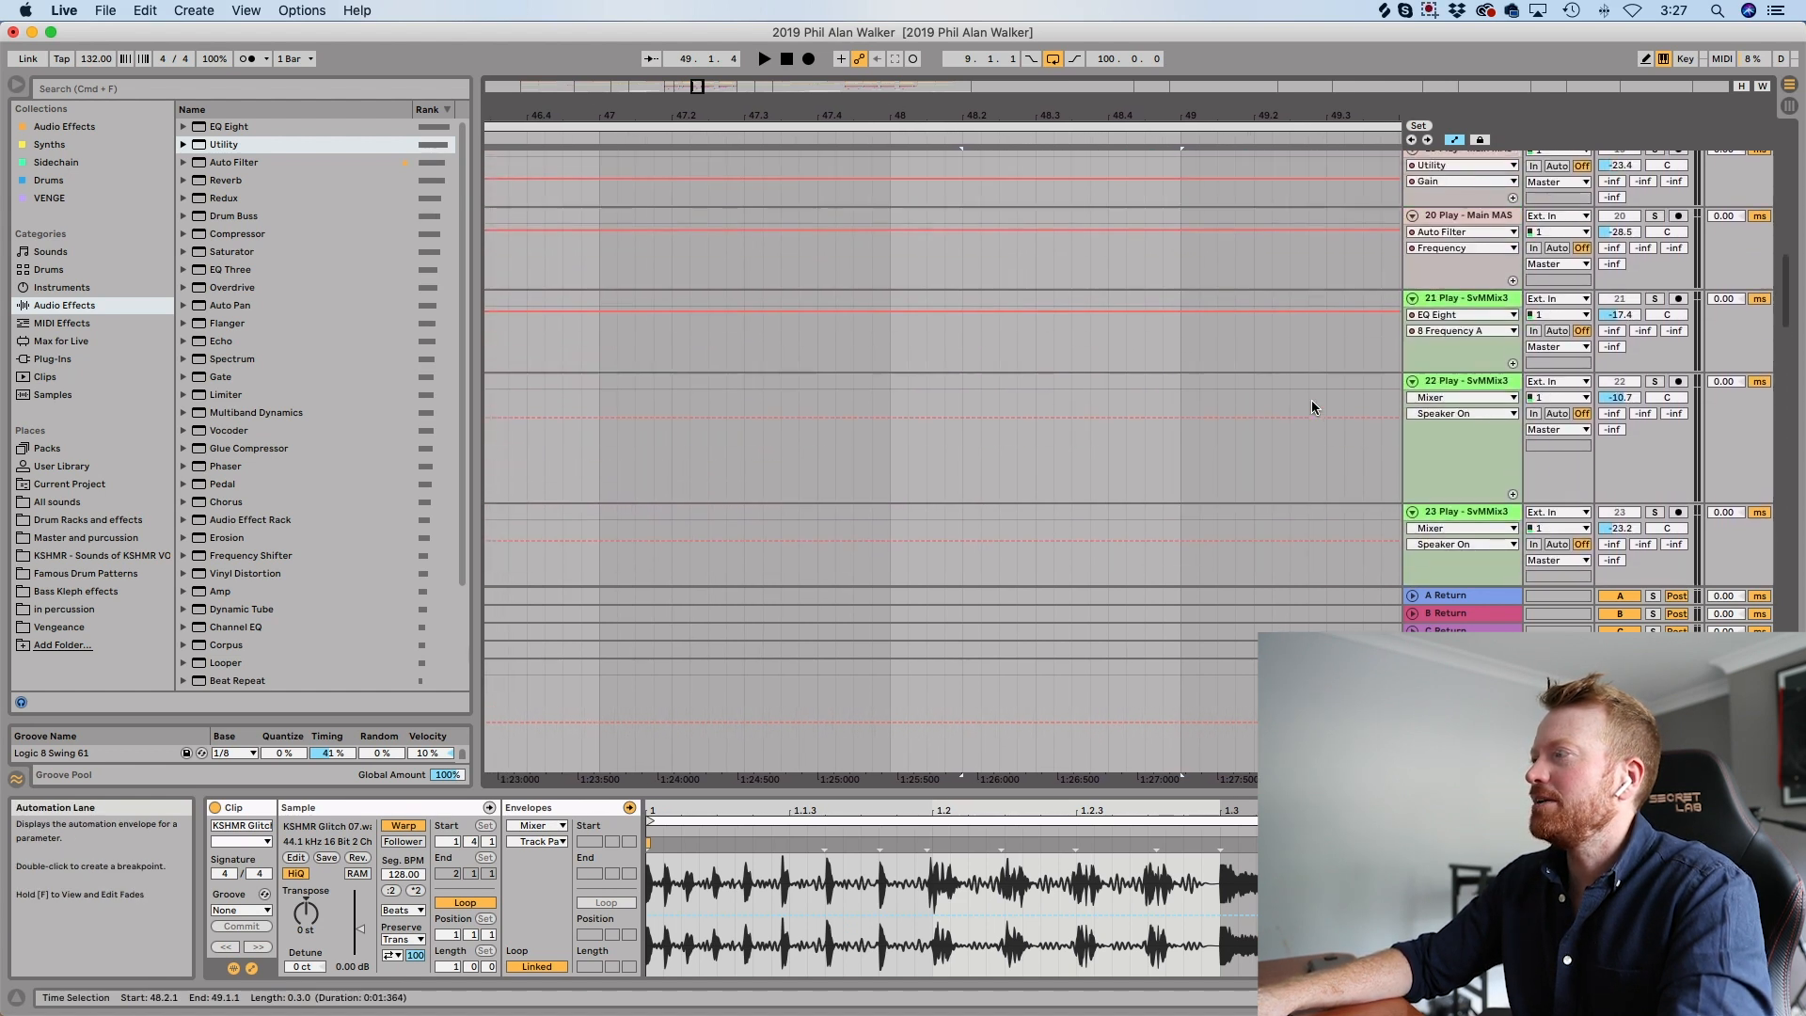
scroll(1311, 398, up, 15)
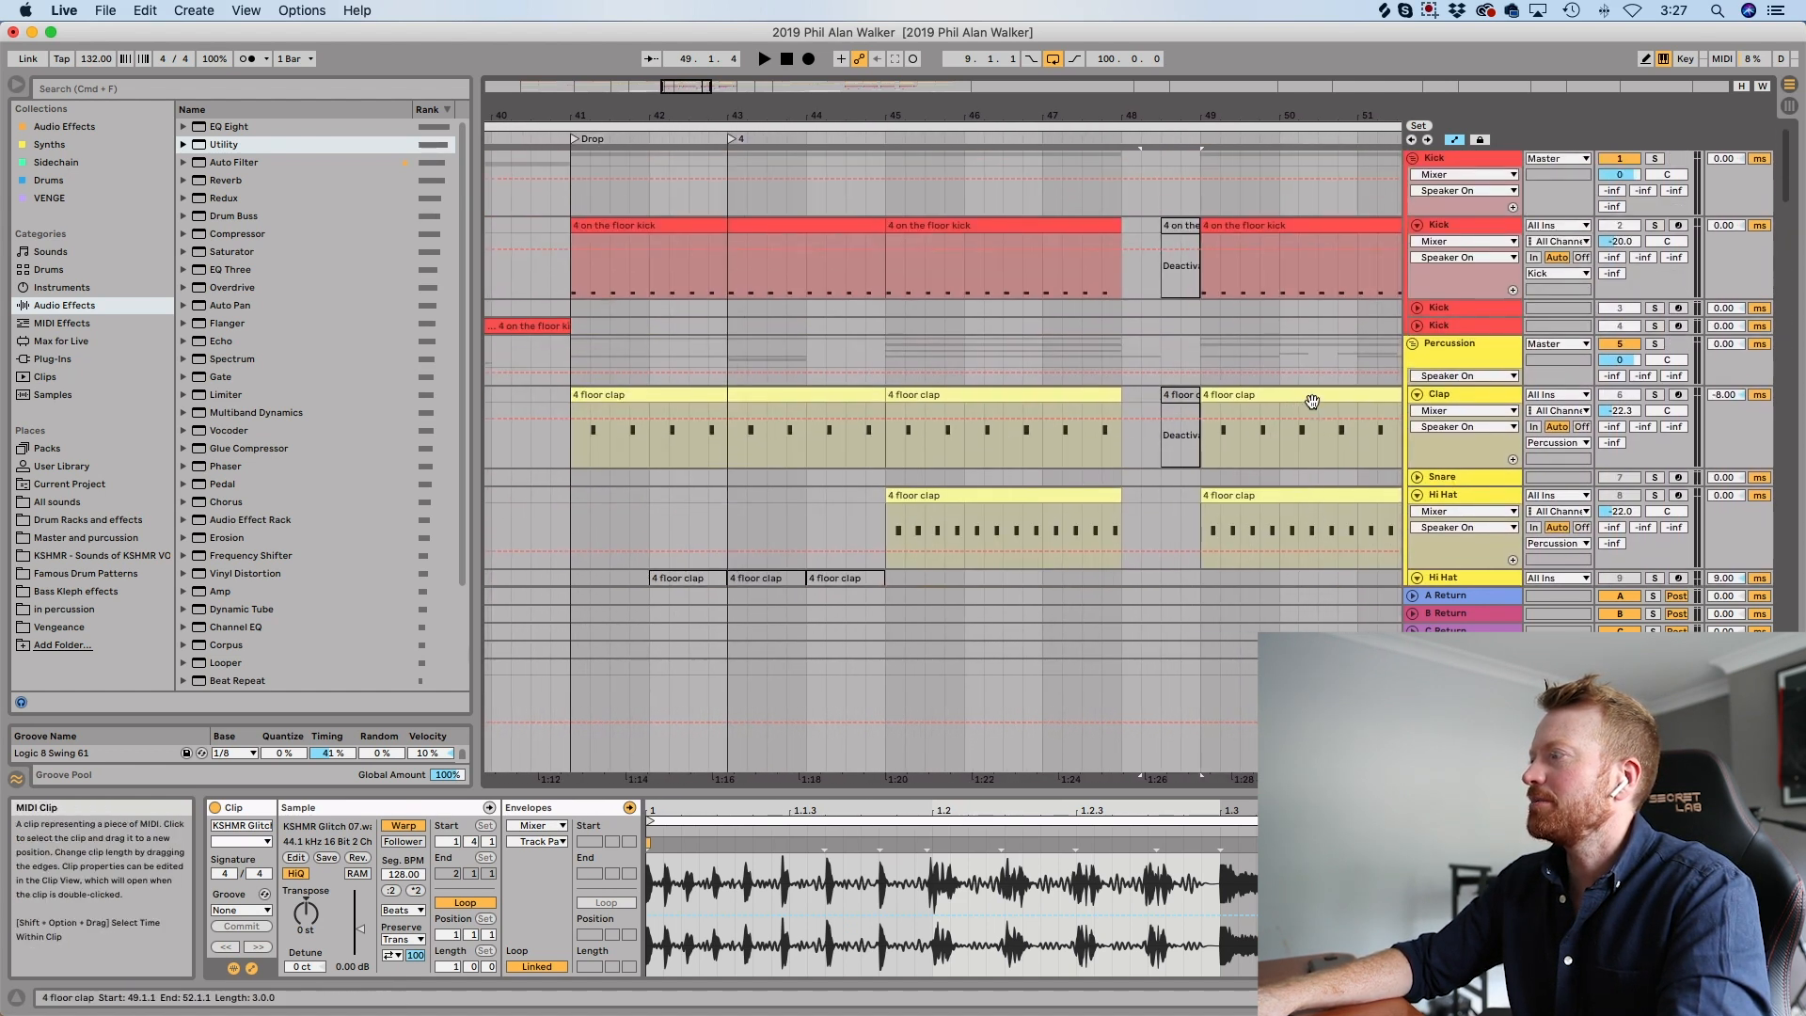
scroll(1311, 399, down, 20)
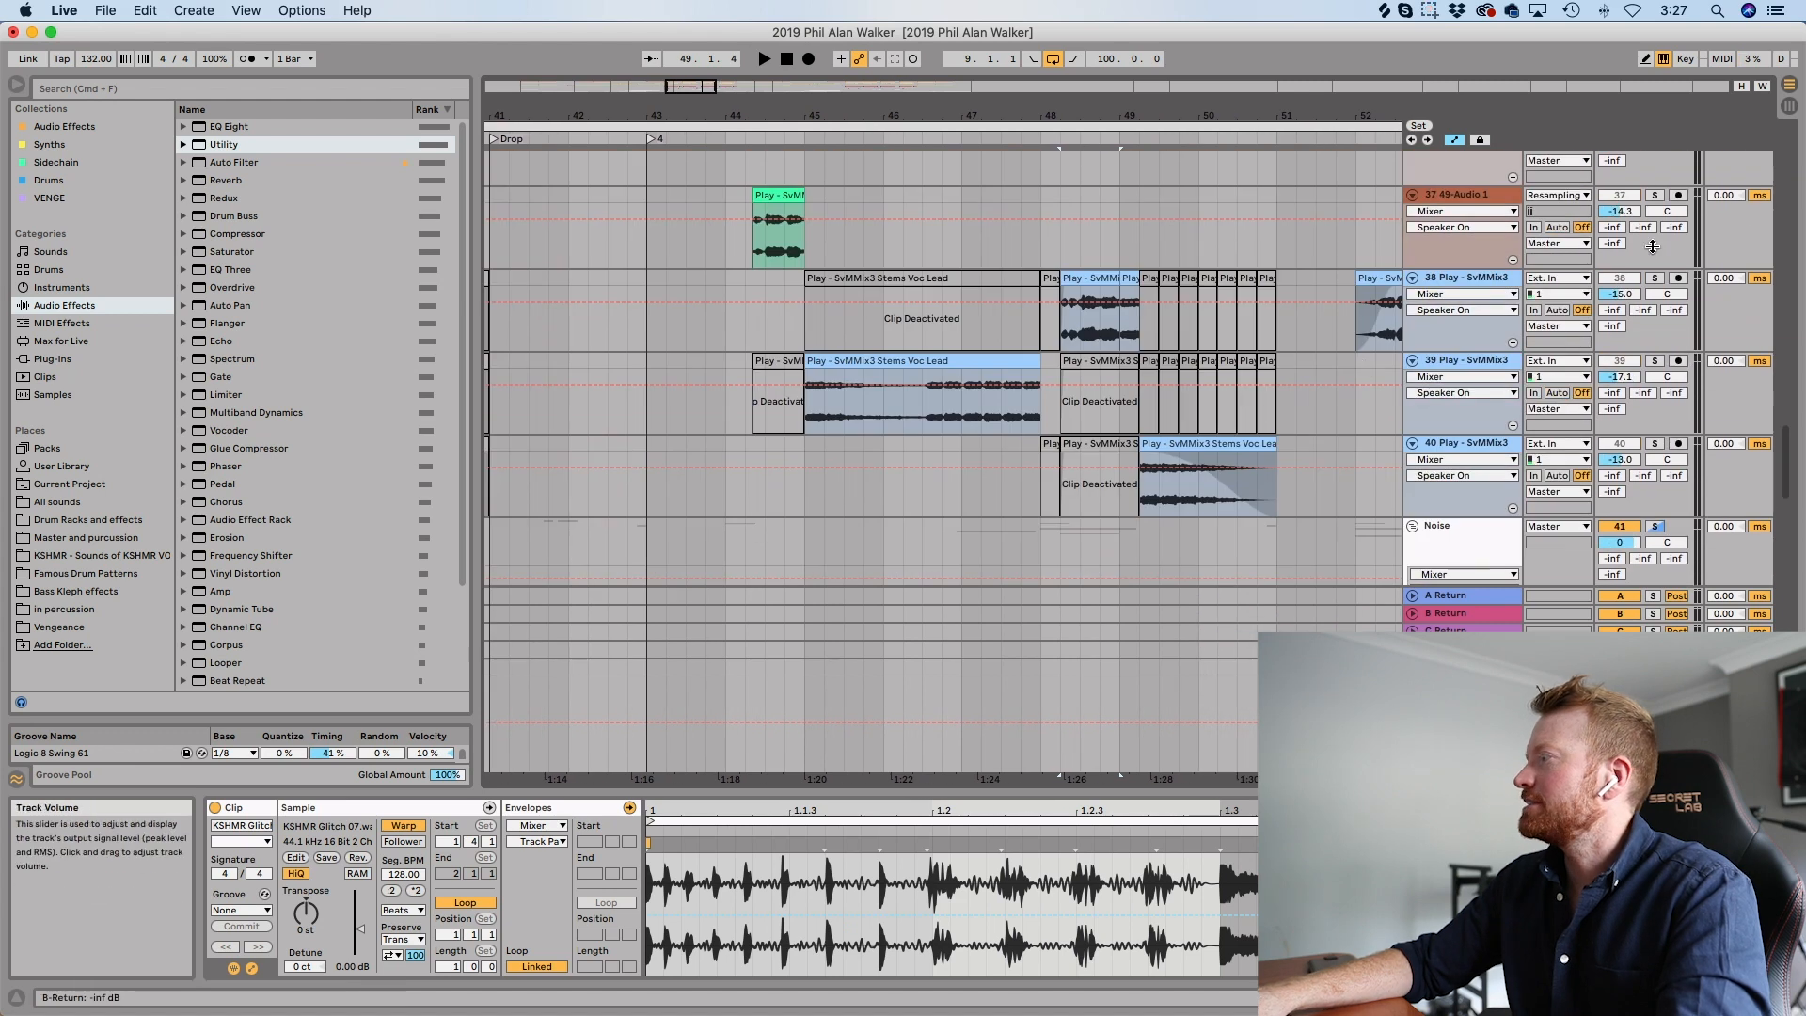
scroll(1110, 395, down, 10)
scroll(1110, 395, up, 5)
click(933, 436)
key(space)
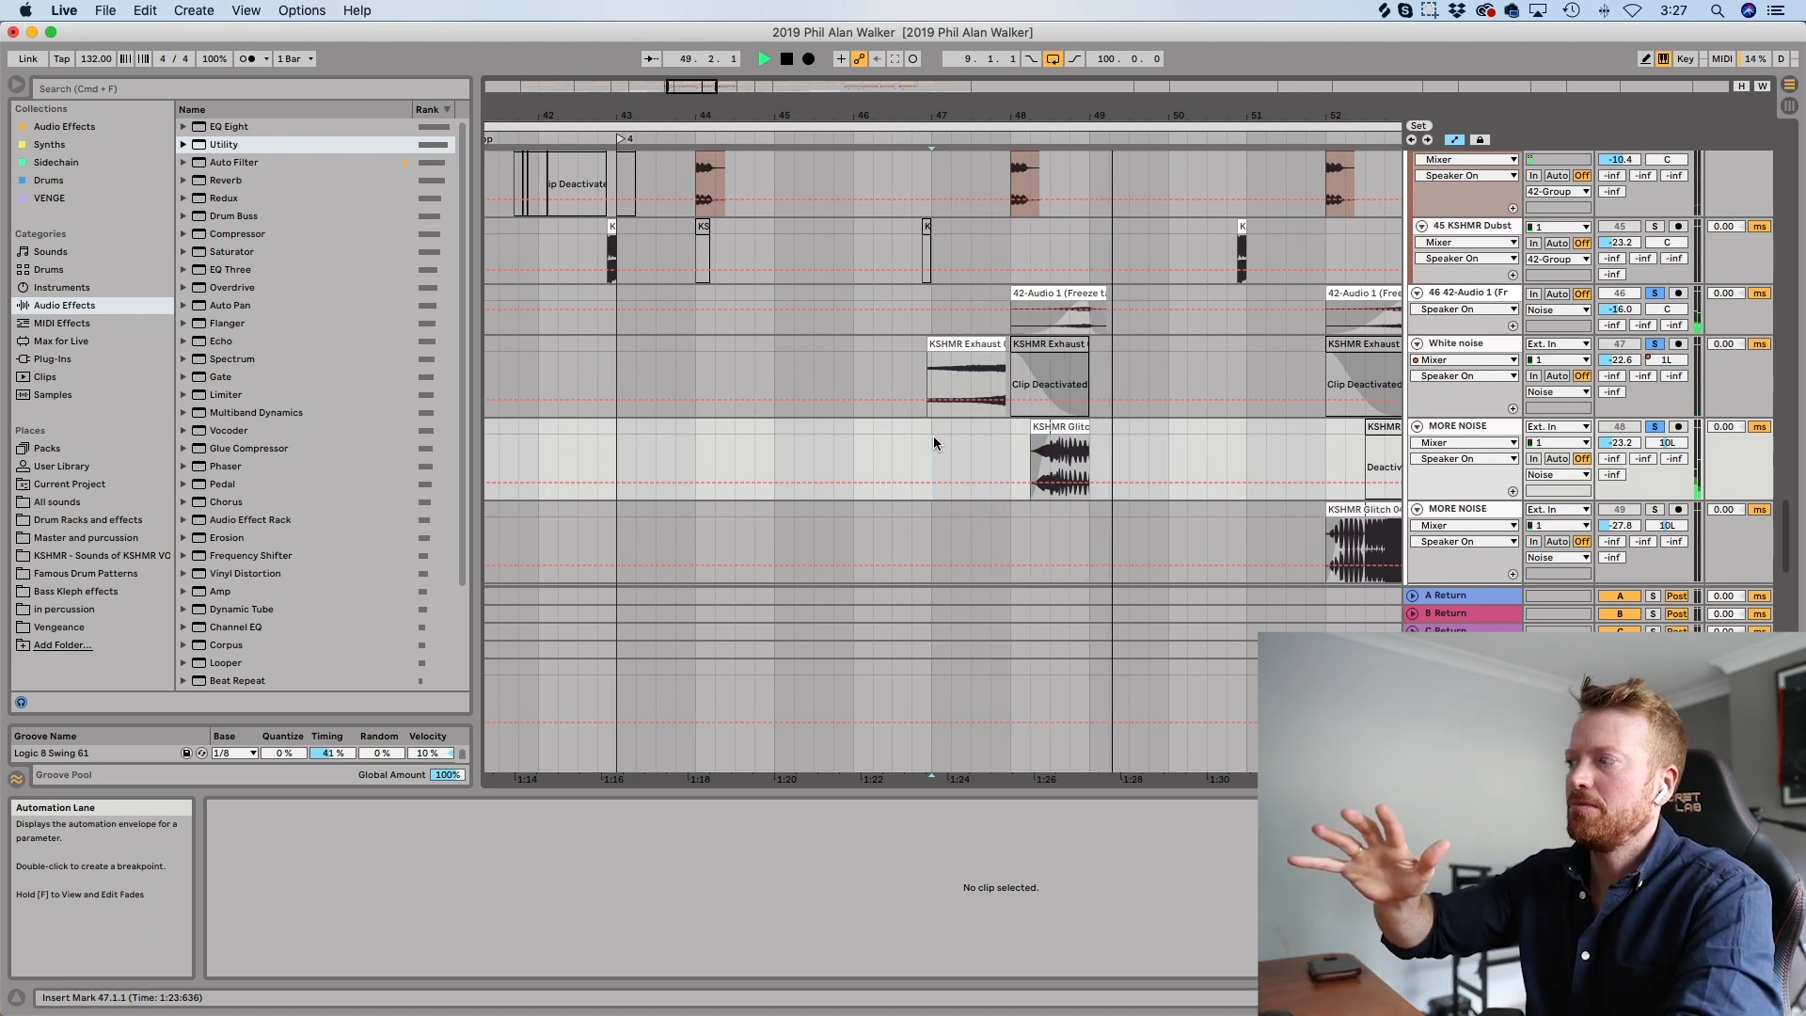
key(space)
Clear the solos on the noise tracks and play the full mix from 47.1.1.
click(1655, 345)
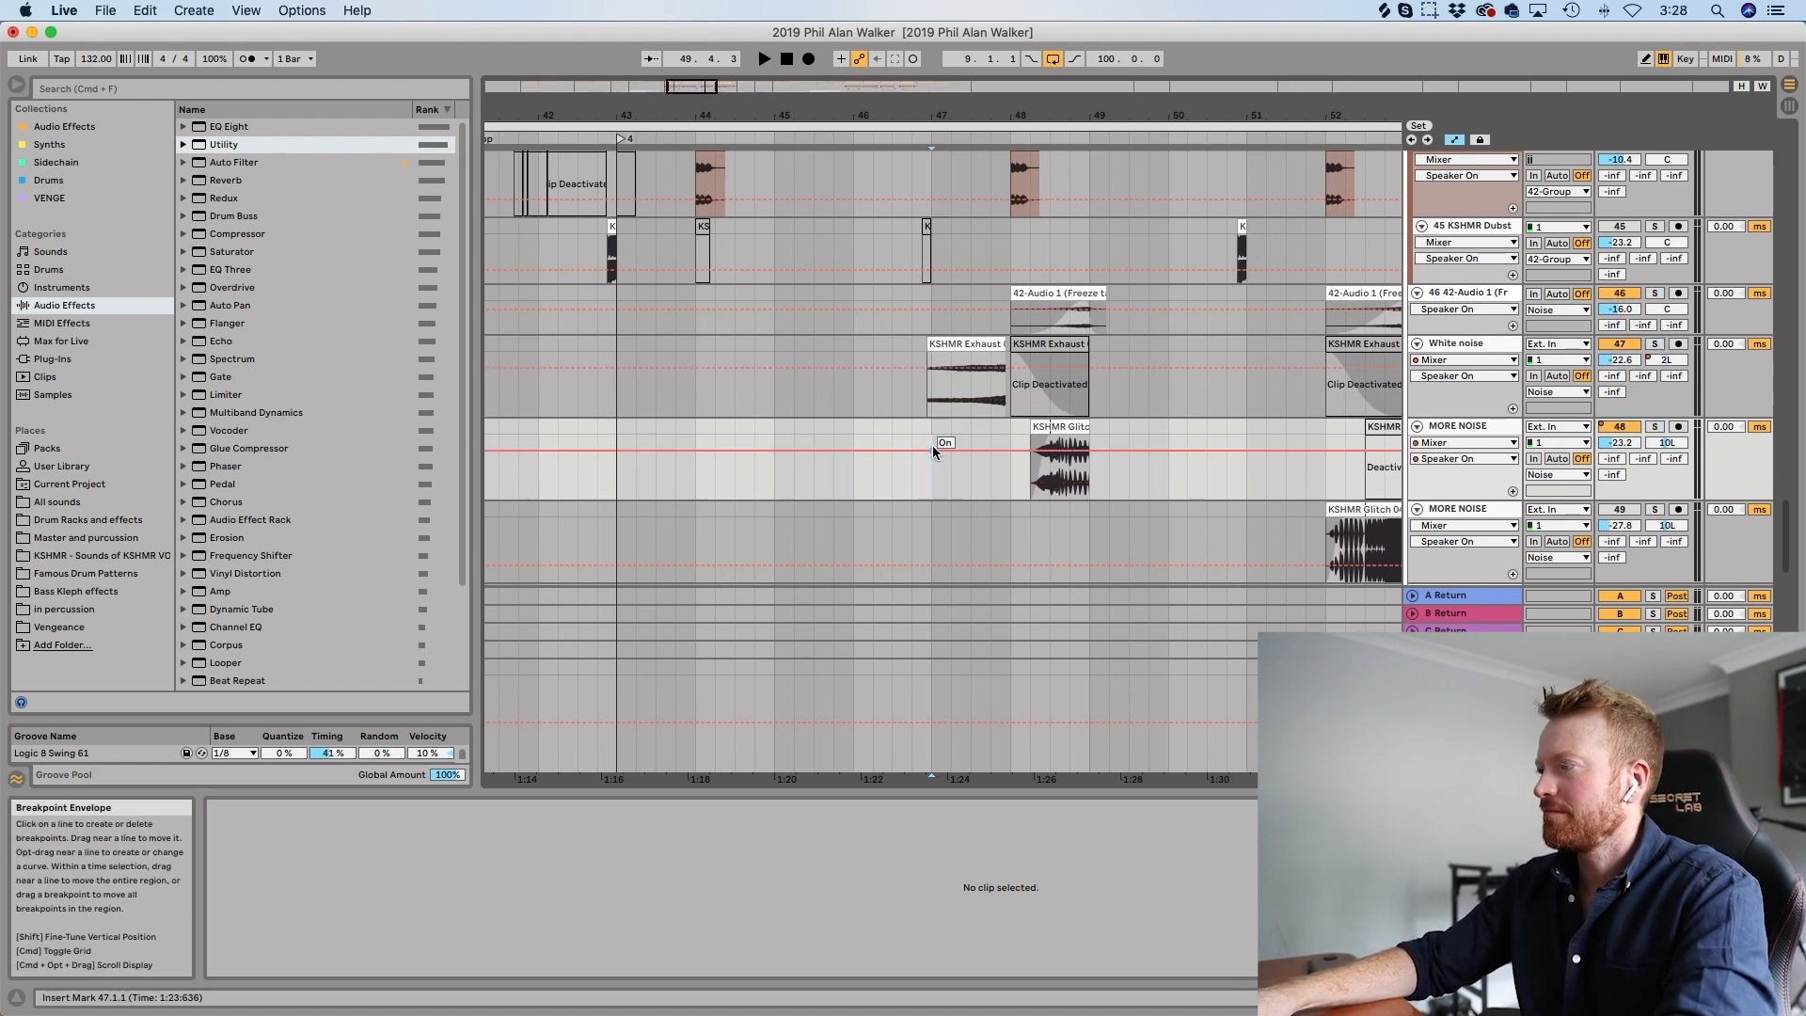
key(space)
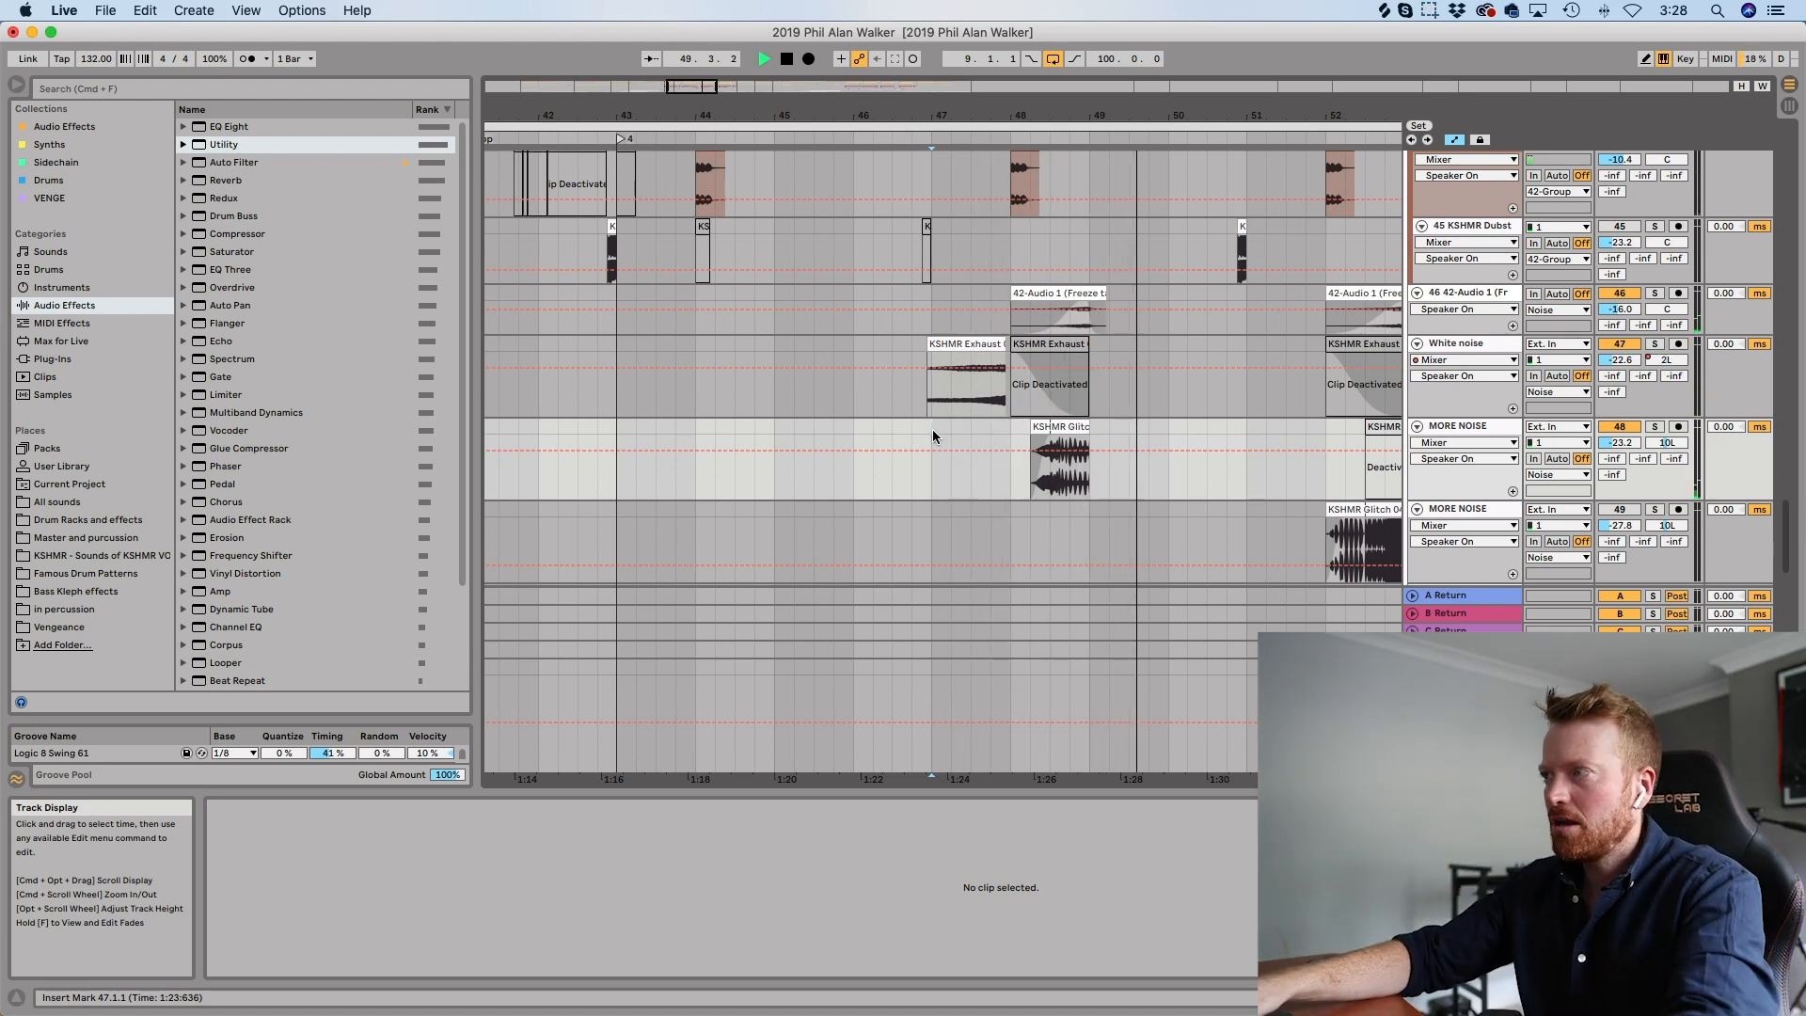
scroll(933, 429, up, 8)
key(space)
Solo track 43 in the 42 Group and play its first active 42-Audio 1 clip just before bar 42.
scroll(933, 429, left, 3)
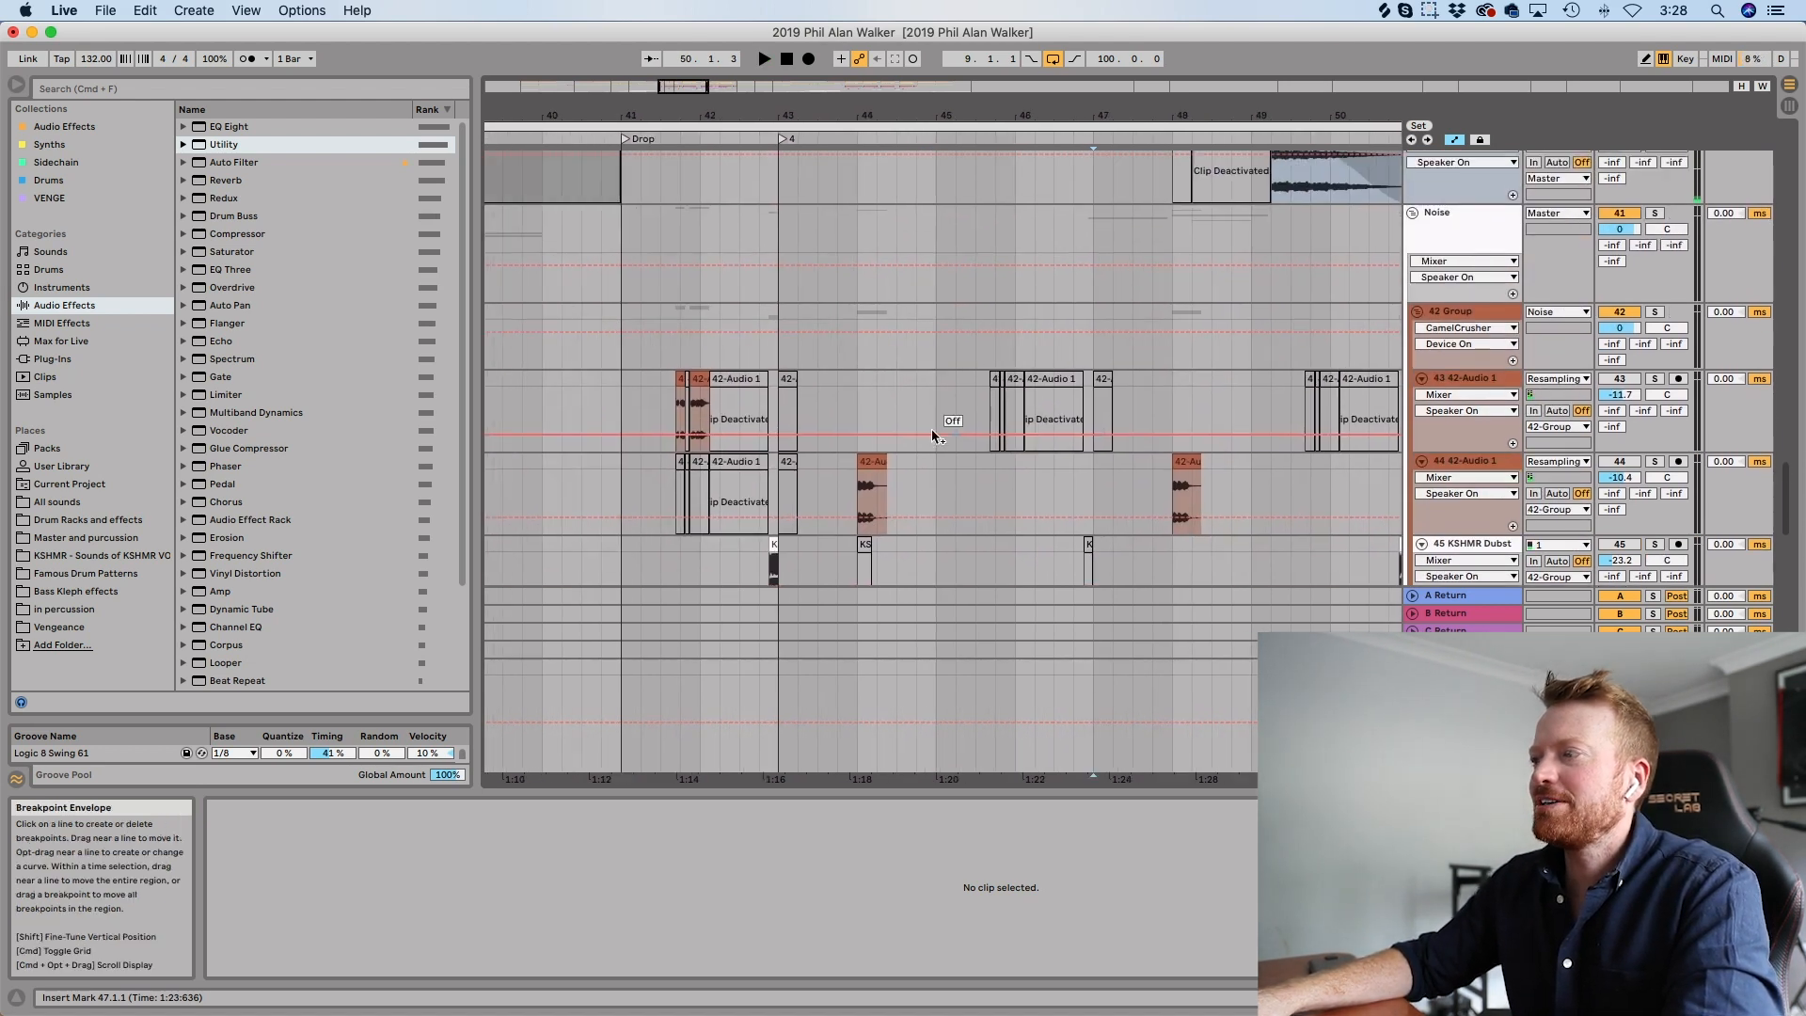
scroll(933, 436, left, 3)
click(1655, 383)
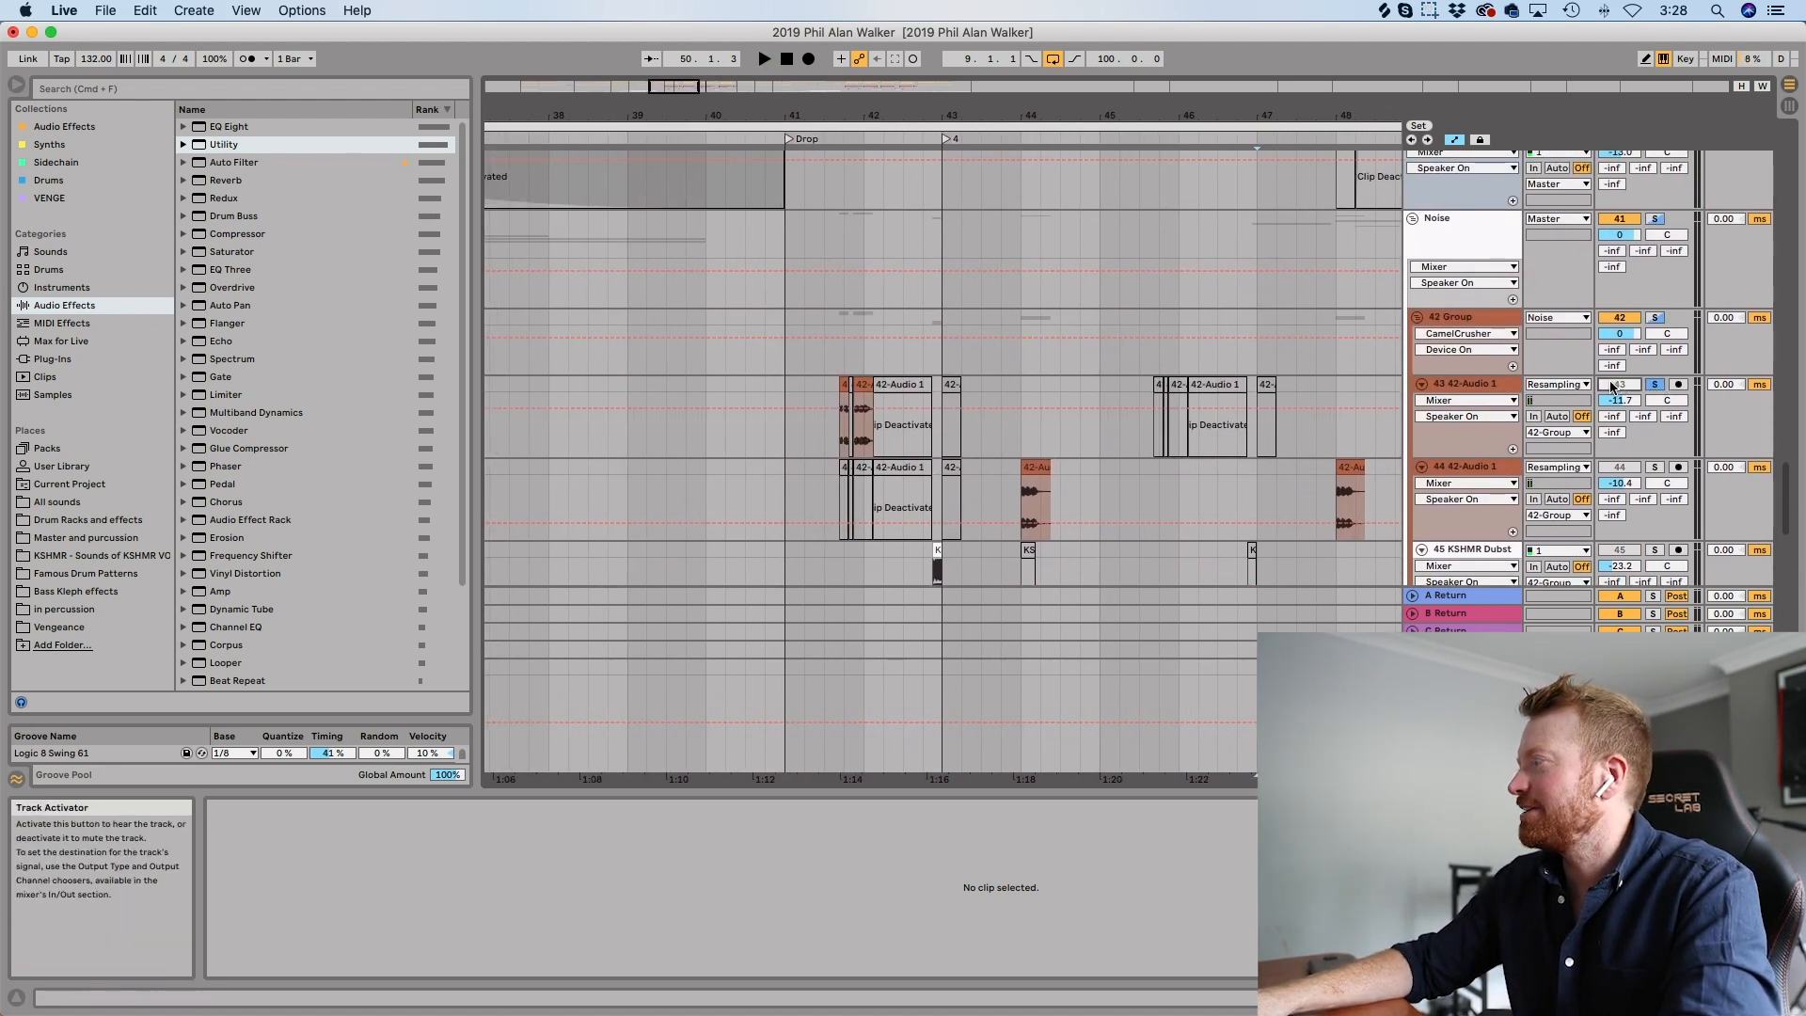
click(1655, 468)
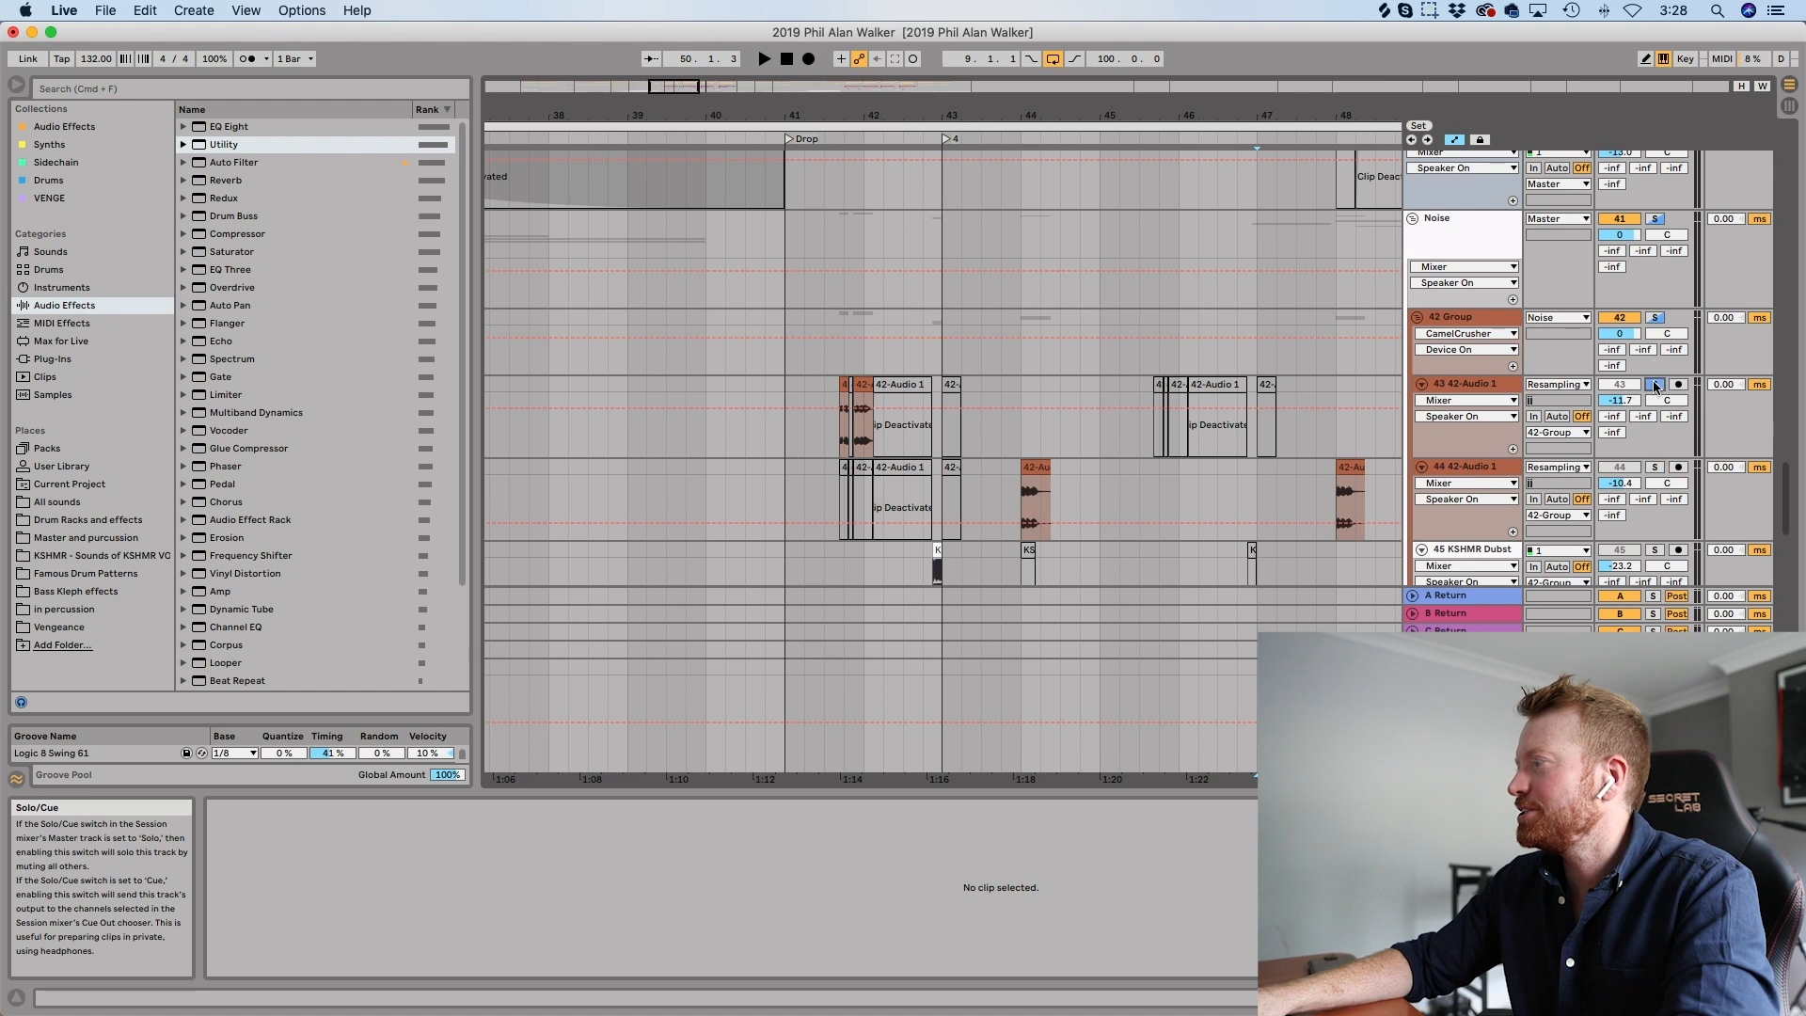
click(844, 384)
key(space)
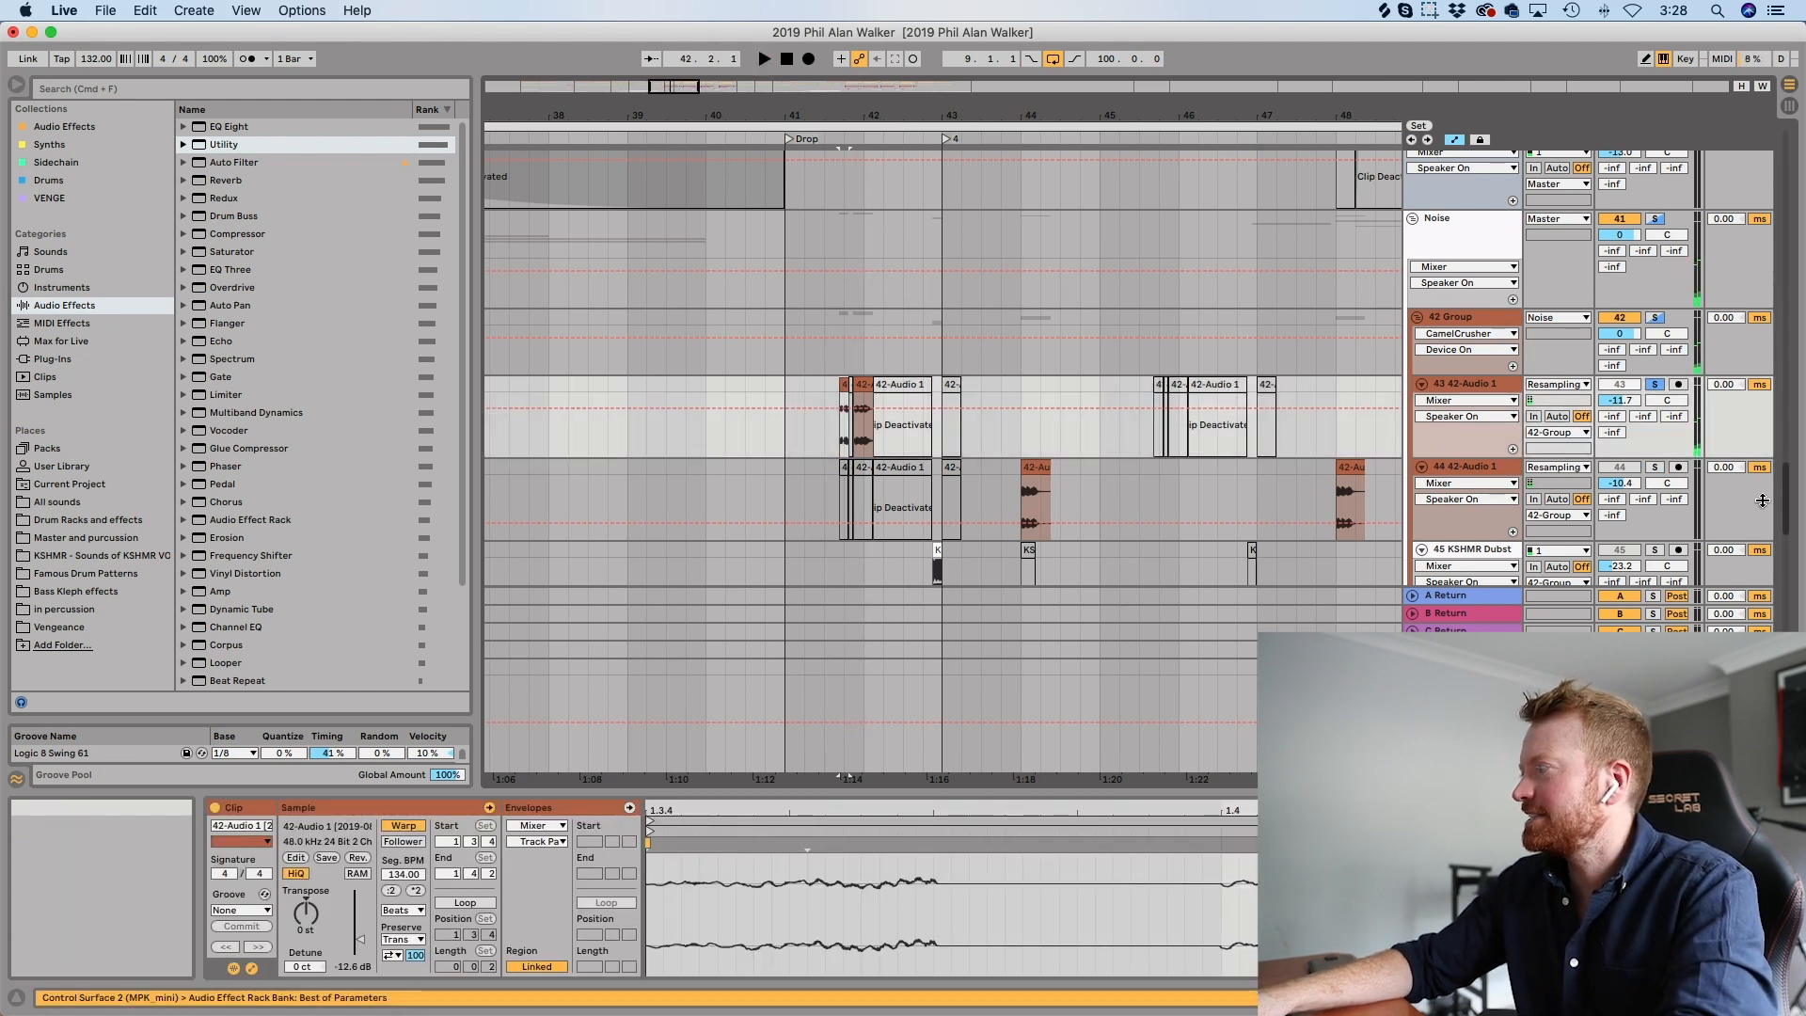
Solo track 44 and play its 42-Audio 1 clip at bar 44.
click(1036, 468)
key(space)
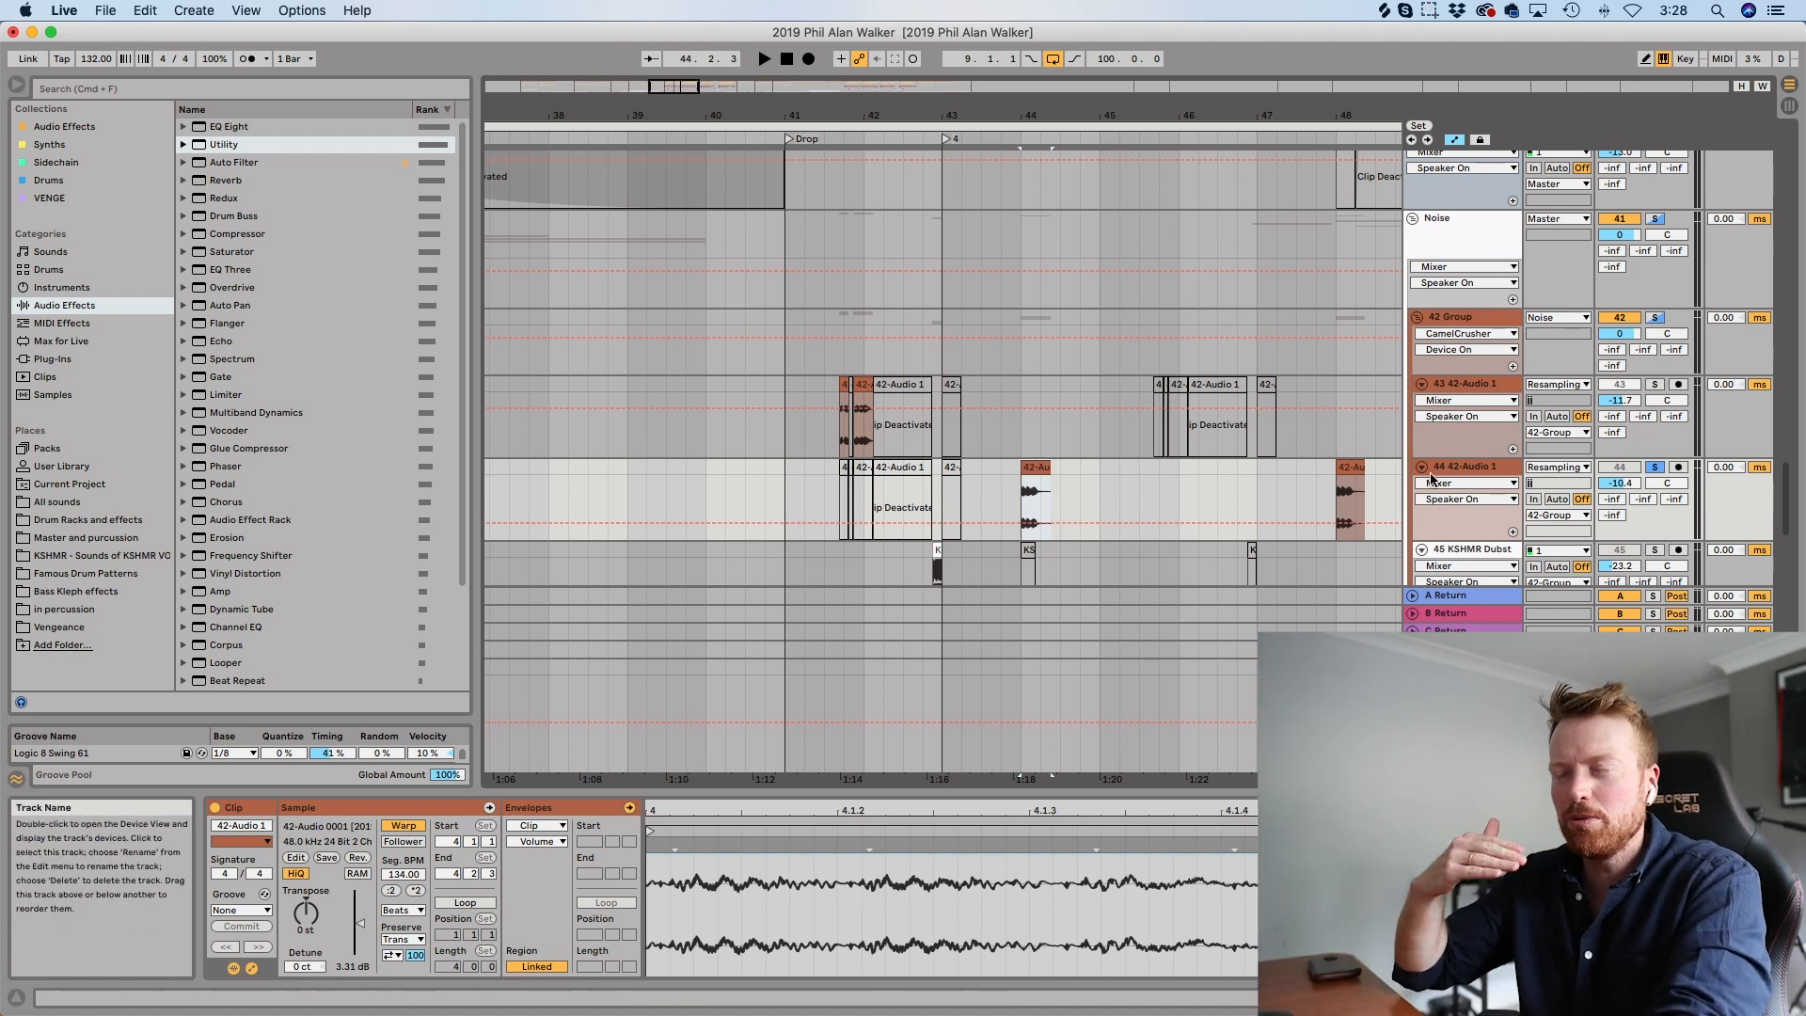
key(space)
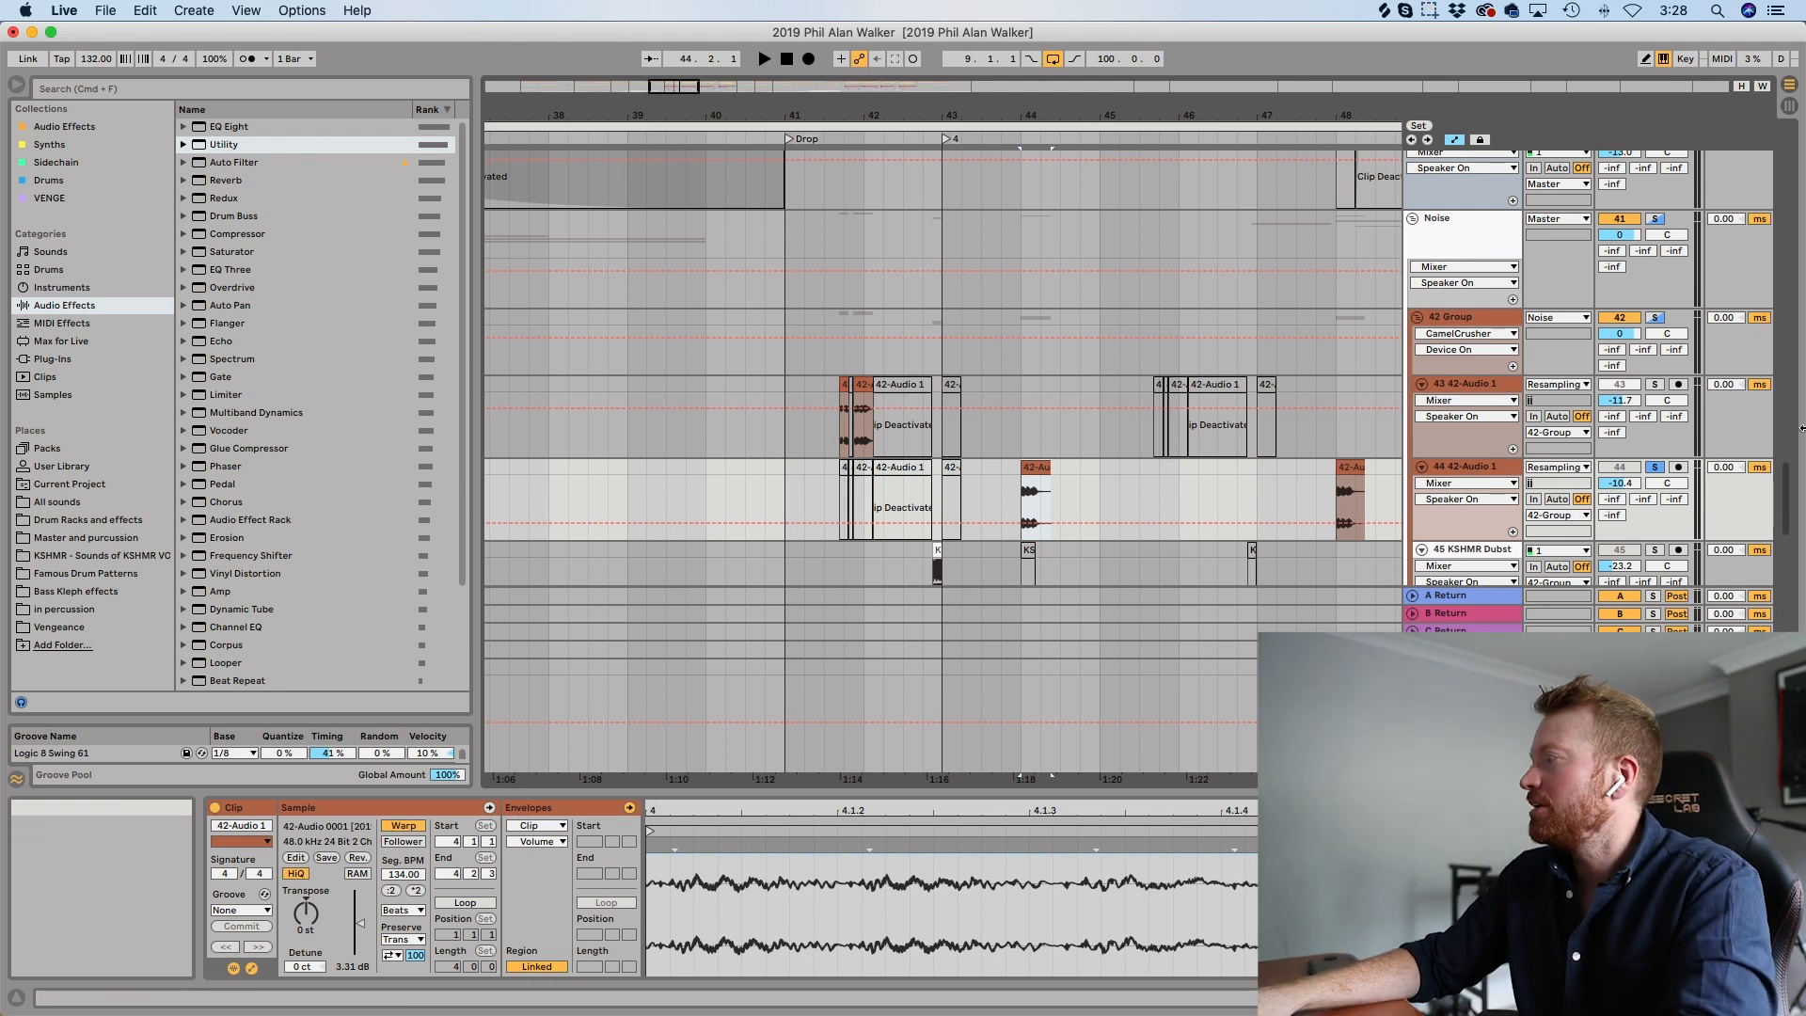
Clear the track solos and play the full mix from 41.3.1 to hear the 42-Audio 1 clips in context.
click(1654, 384)
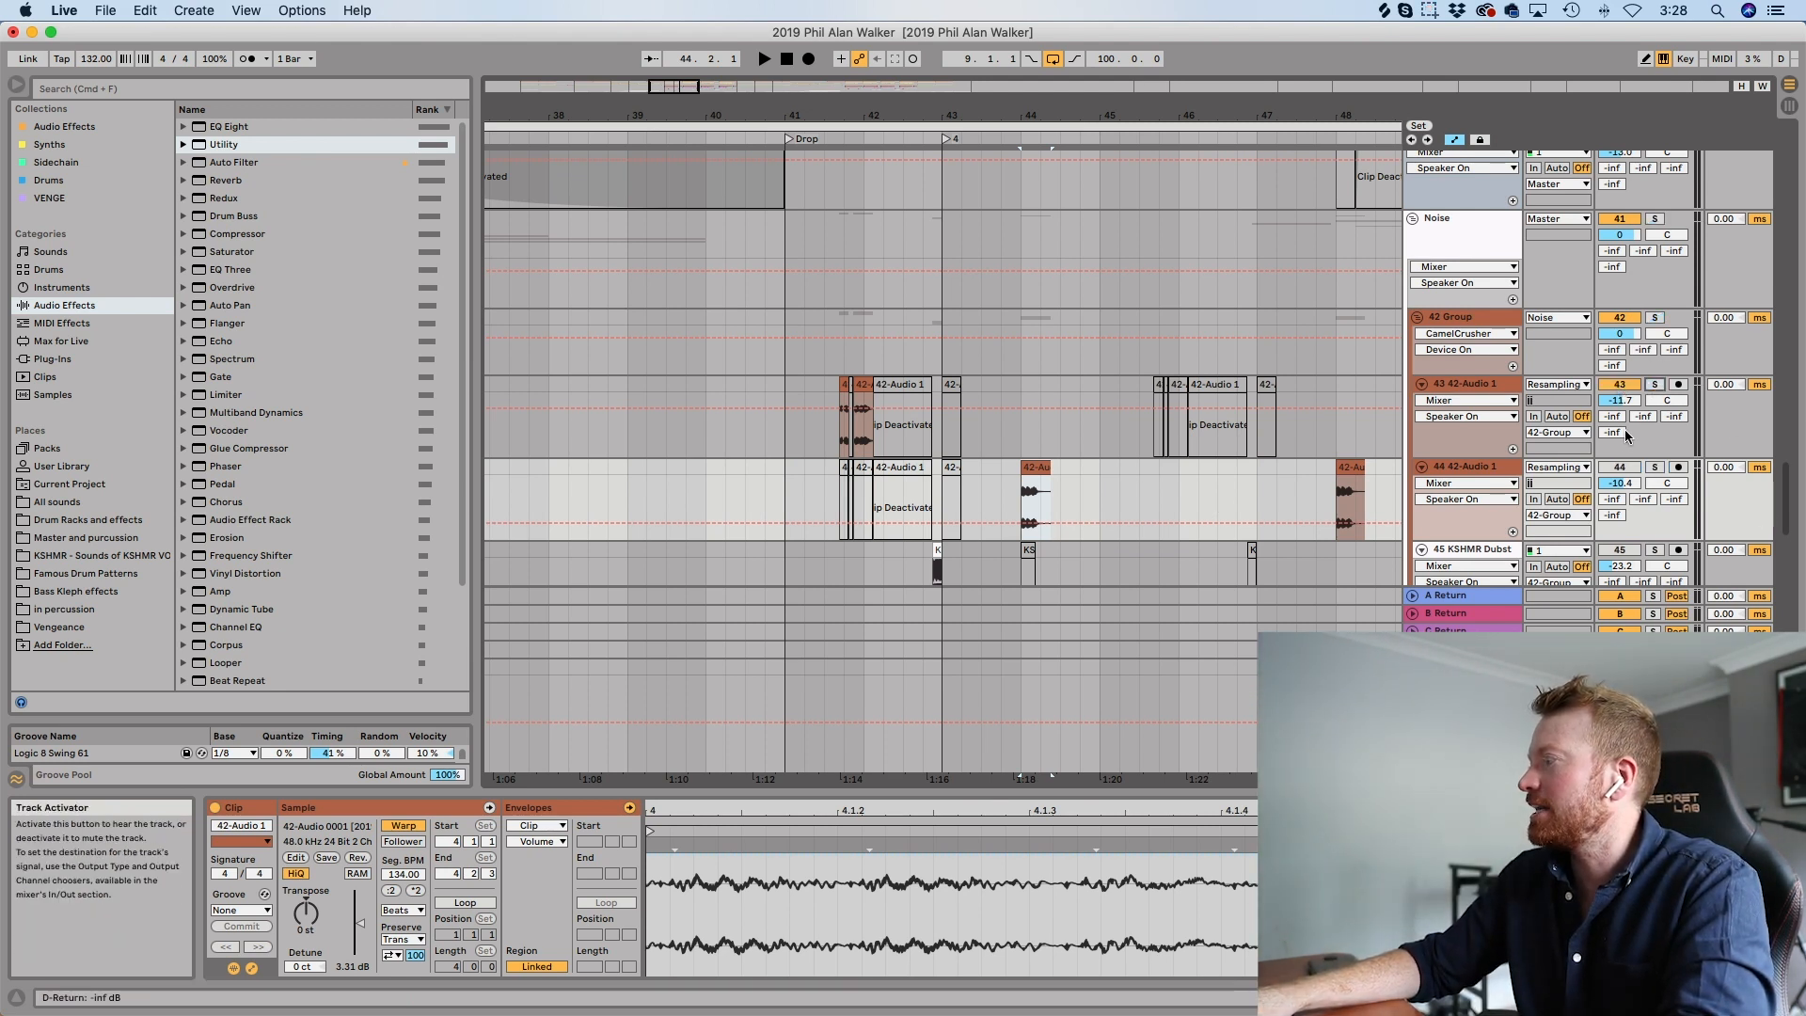
click(814, 435)
key(space)
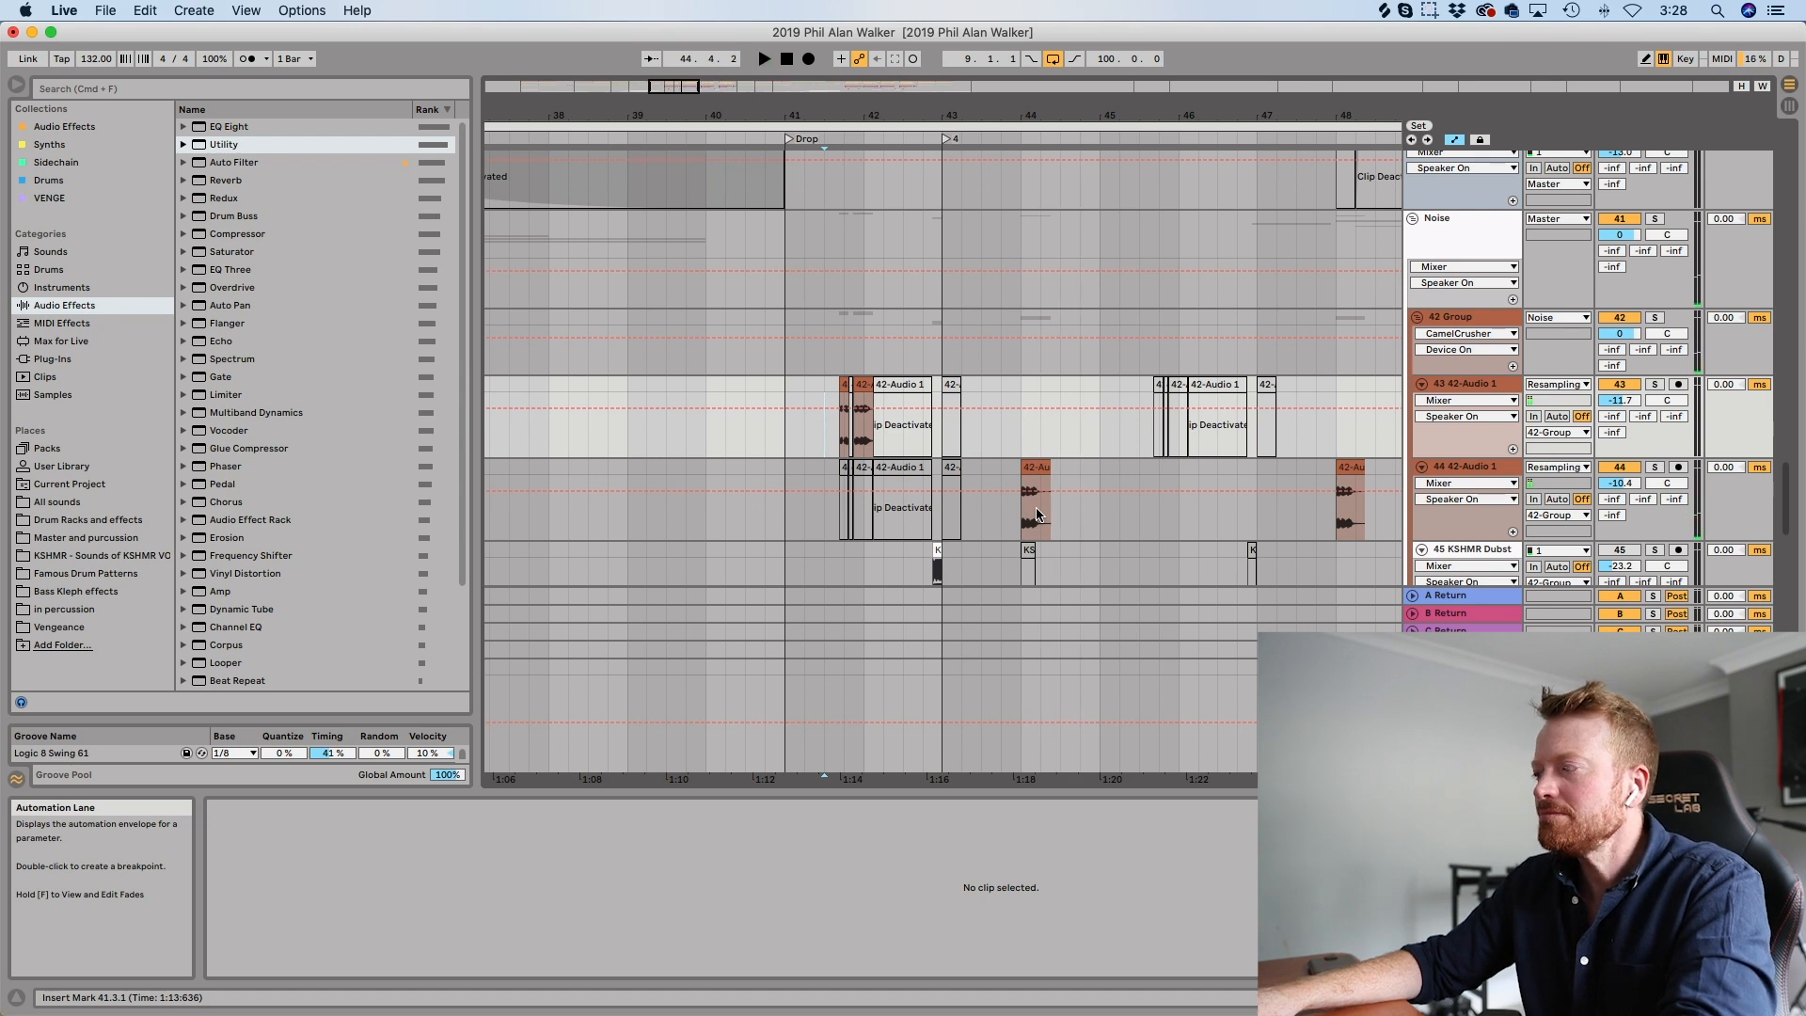
Examine the KSHMR Dubstep fill clip on track 45 and the KSHMR Dubst bass track 29 in the 26 Group.
scroll(1035, 509, down, 3)
scroll(948, 431, up, 3)
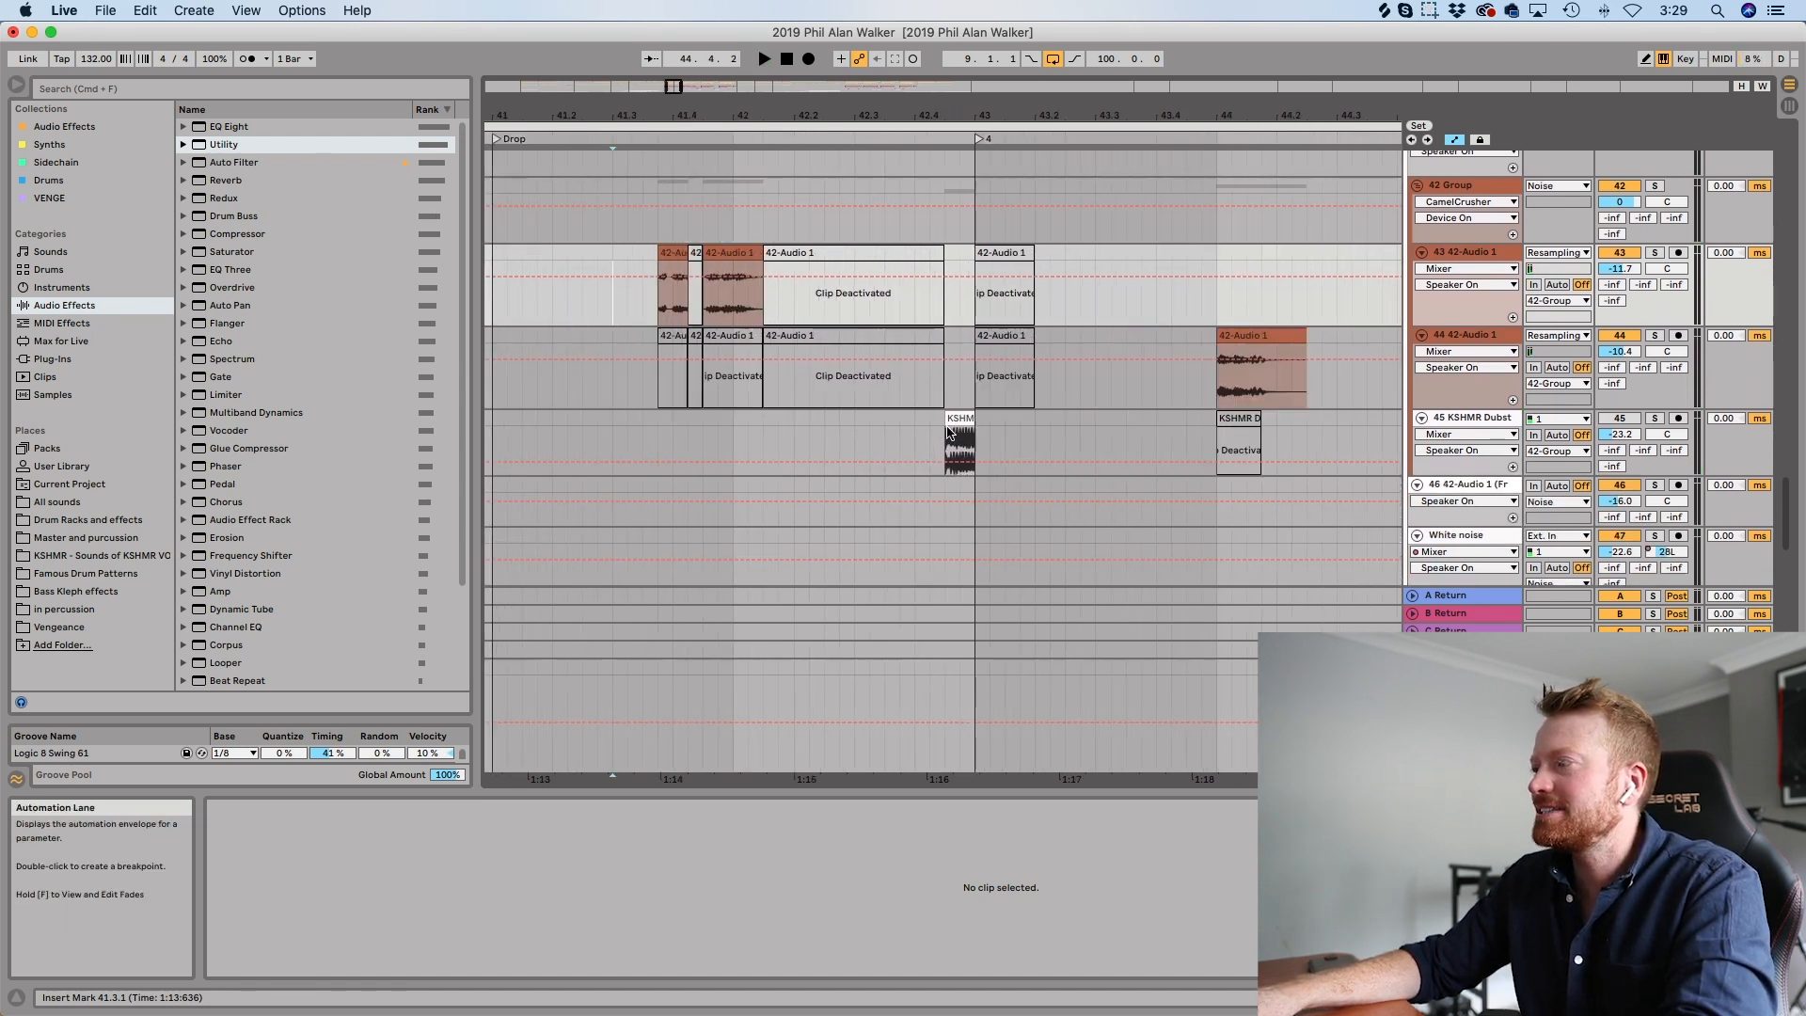
scroll(948, 431, up, 3)
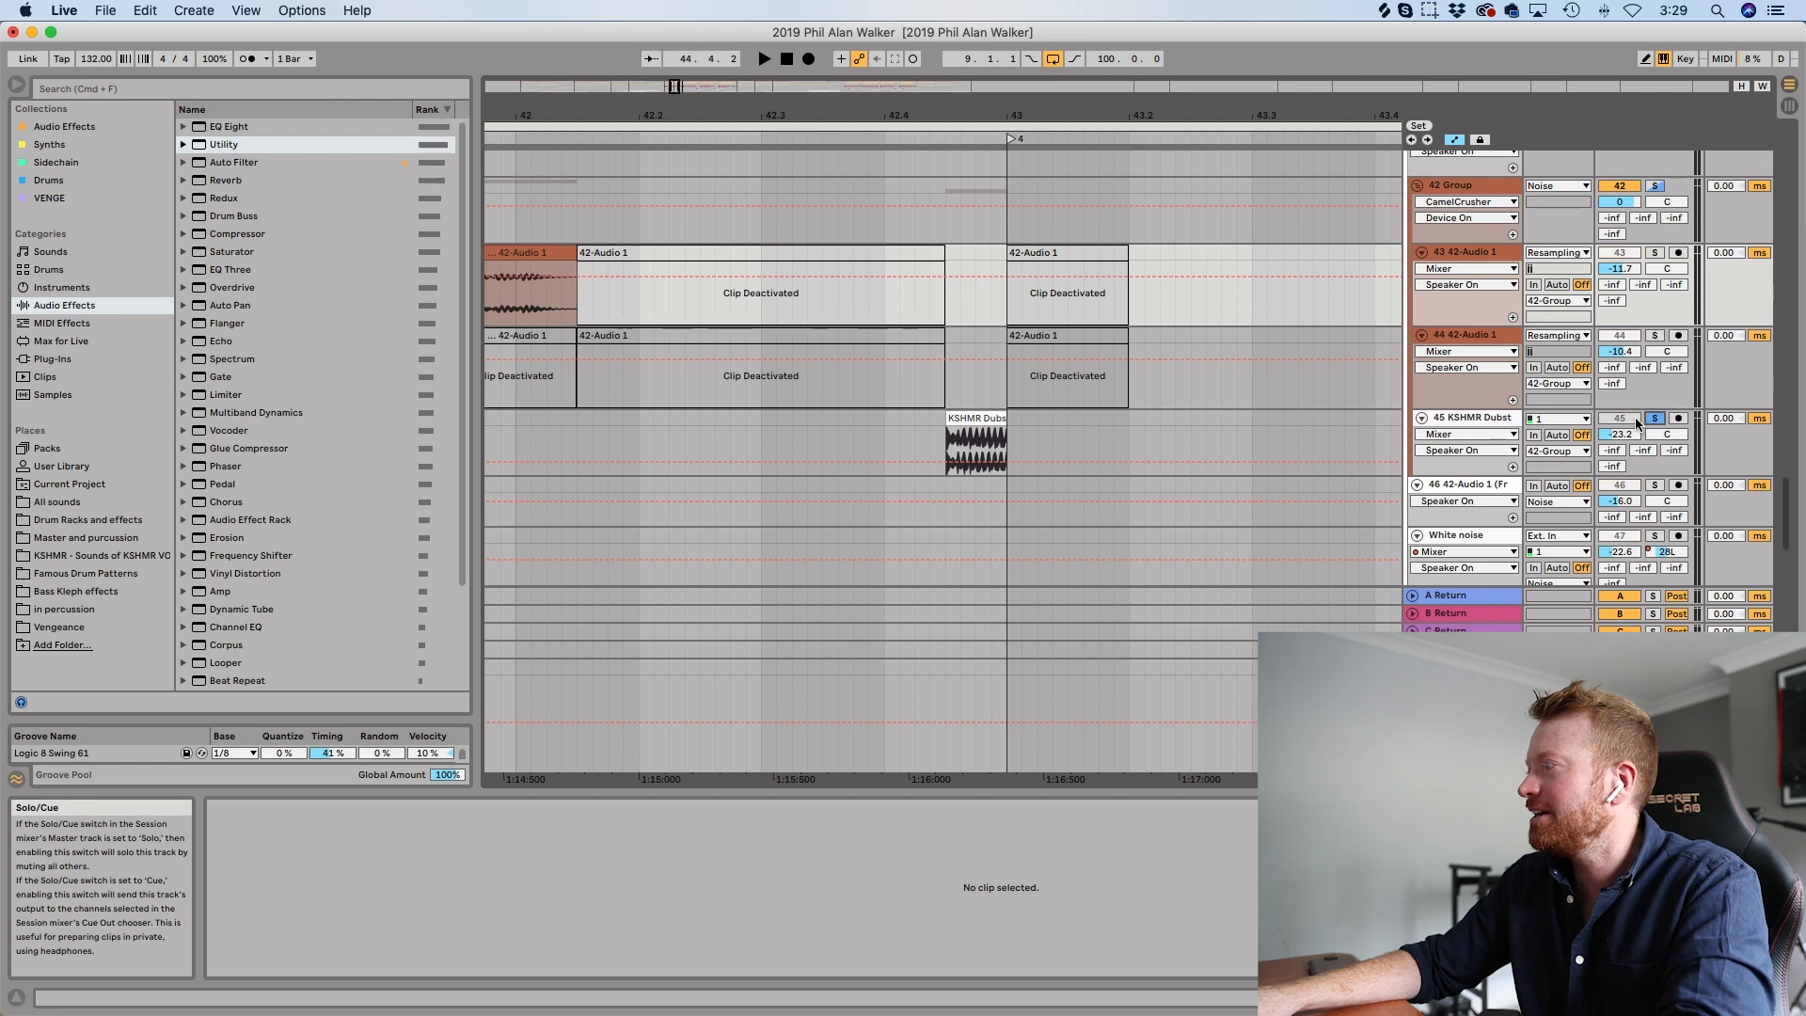
scroll(1193, 460, up, 4)
scroll(1193, 460, up, 10)
scroll(1193, 460, left, 5)
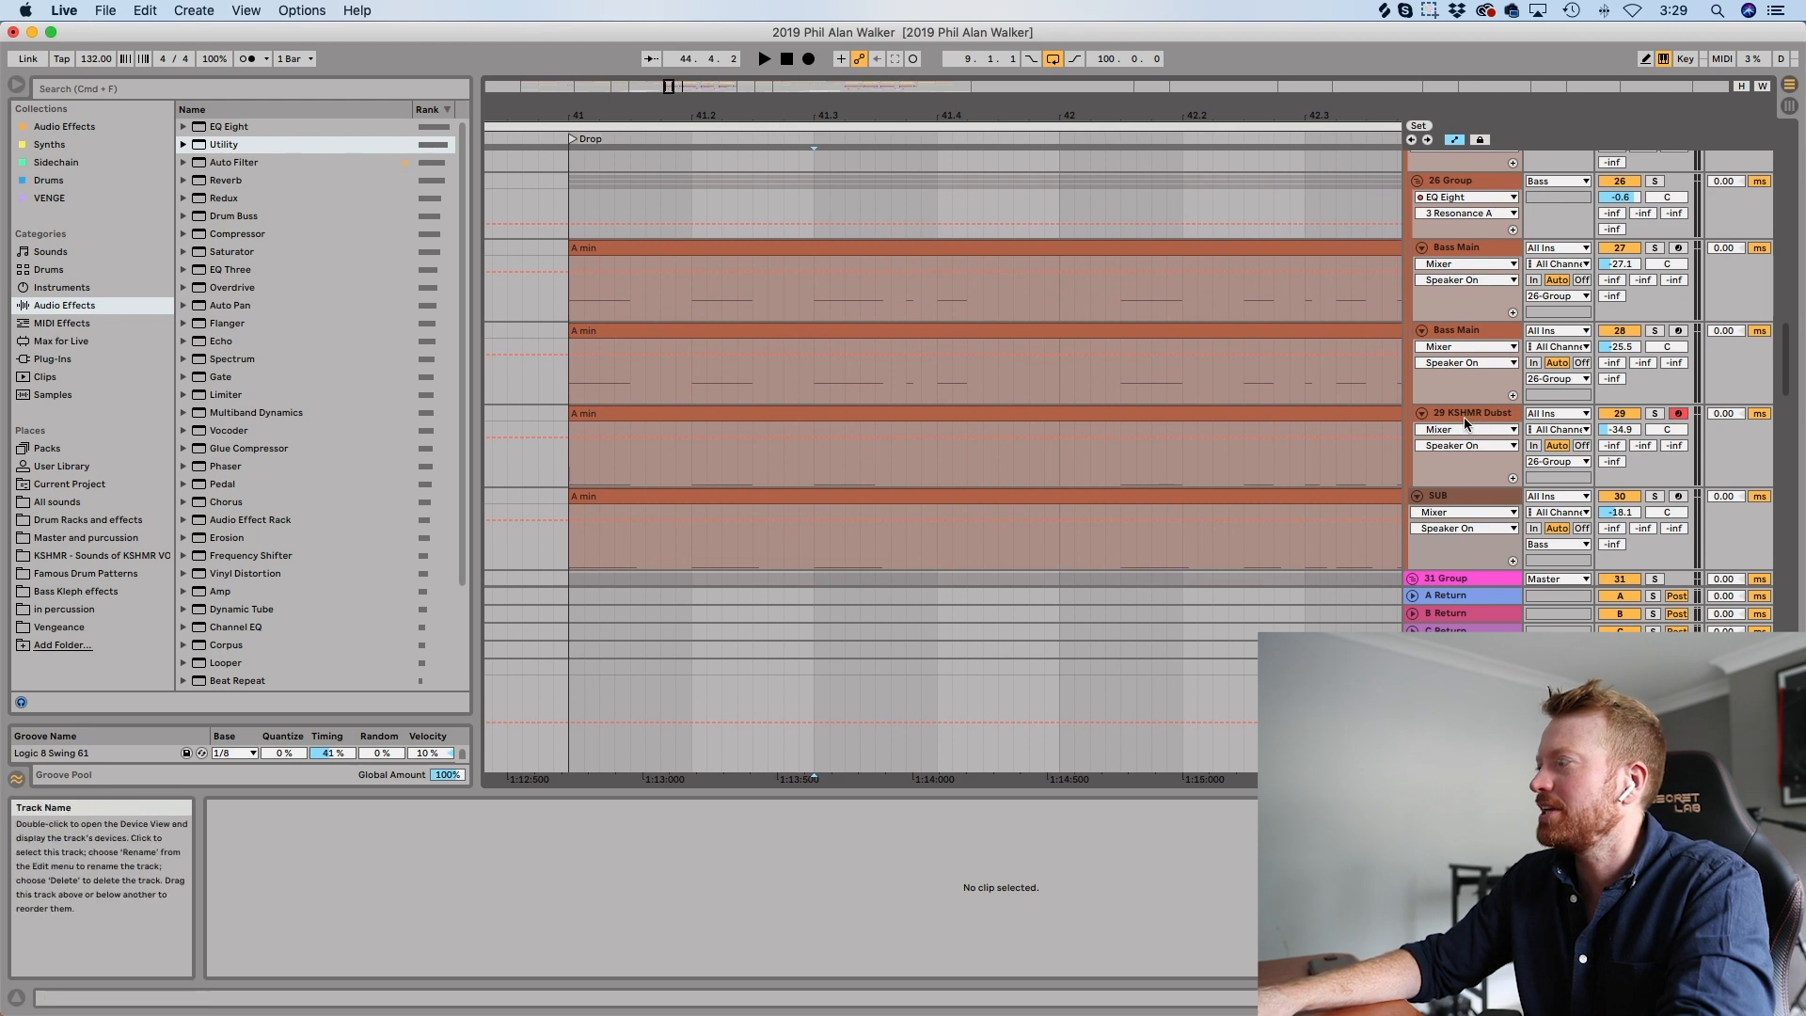
scroll(1356, 448, down, 10)
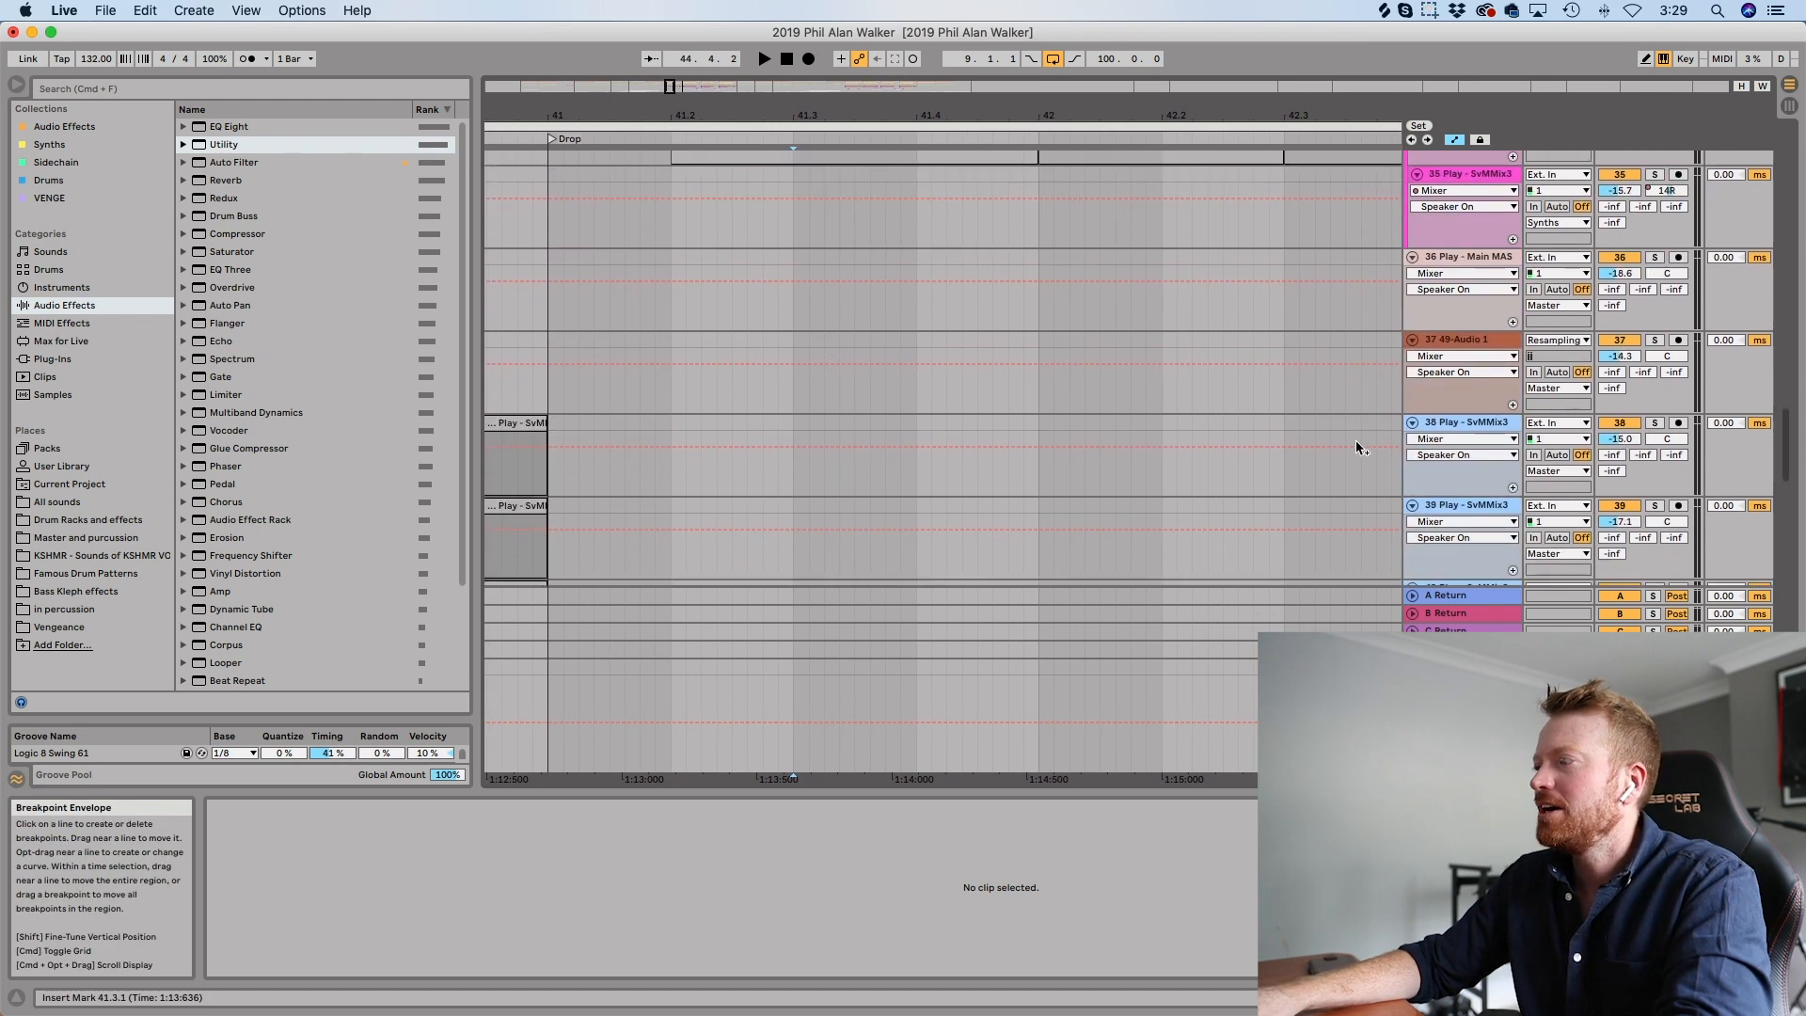
Solo track 45 and play its KSHMR Dubstep fill clip just before bar 43.
scroll(1357, 441, up, 6)
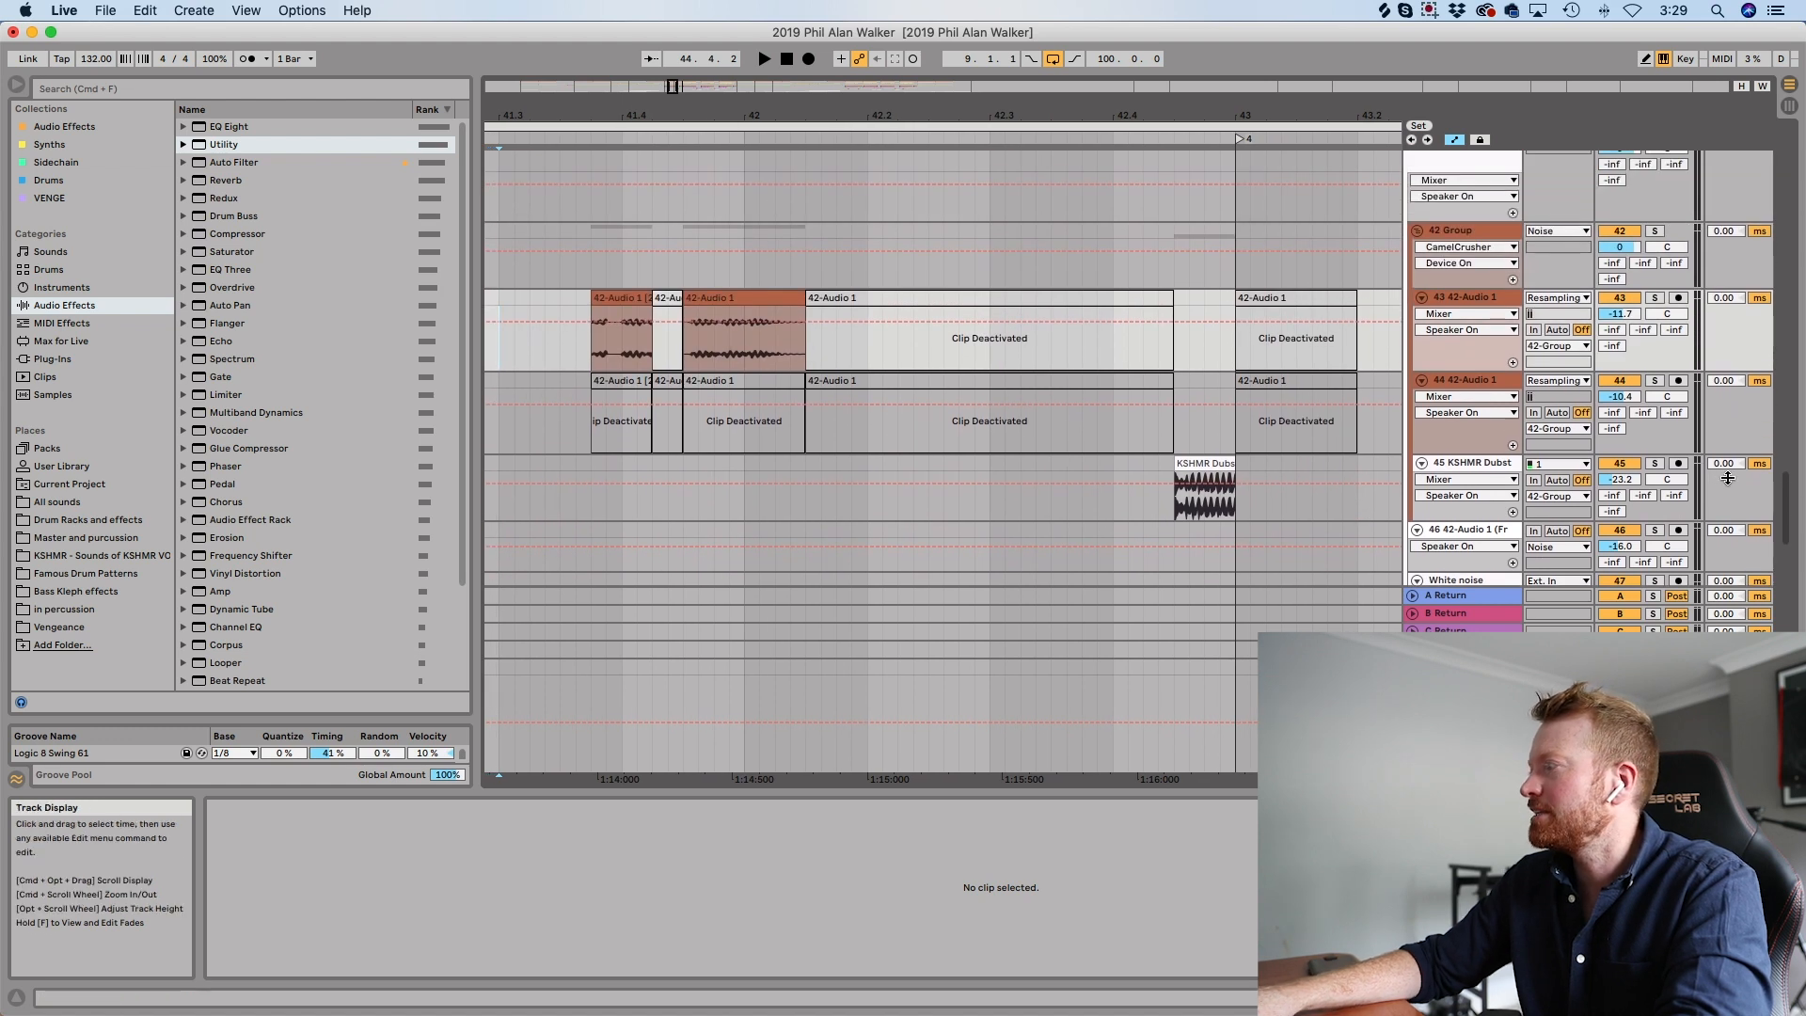
click(1653, 464)
click(1199, 464)
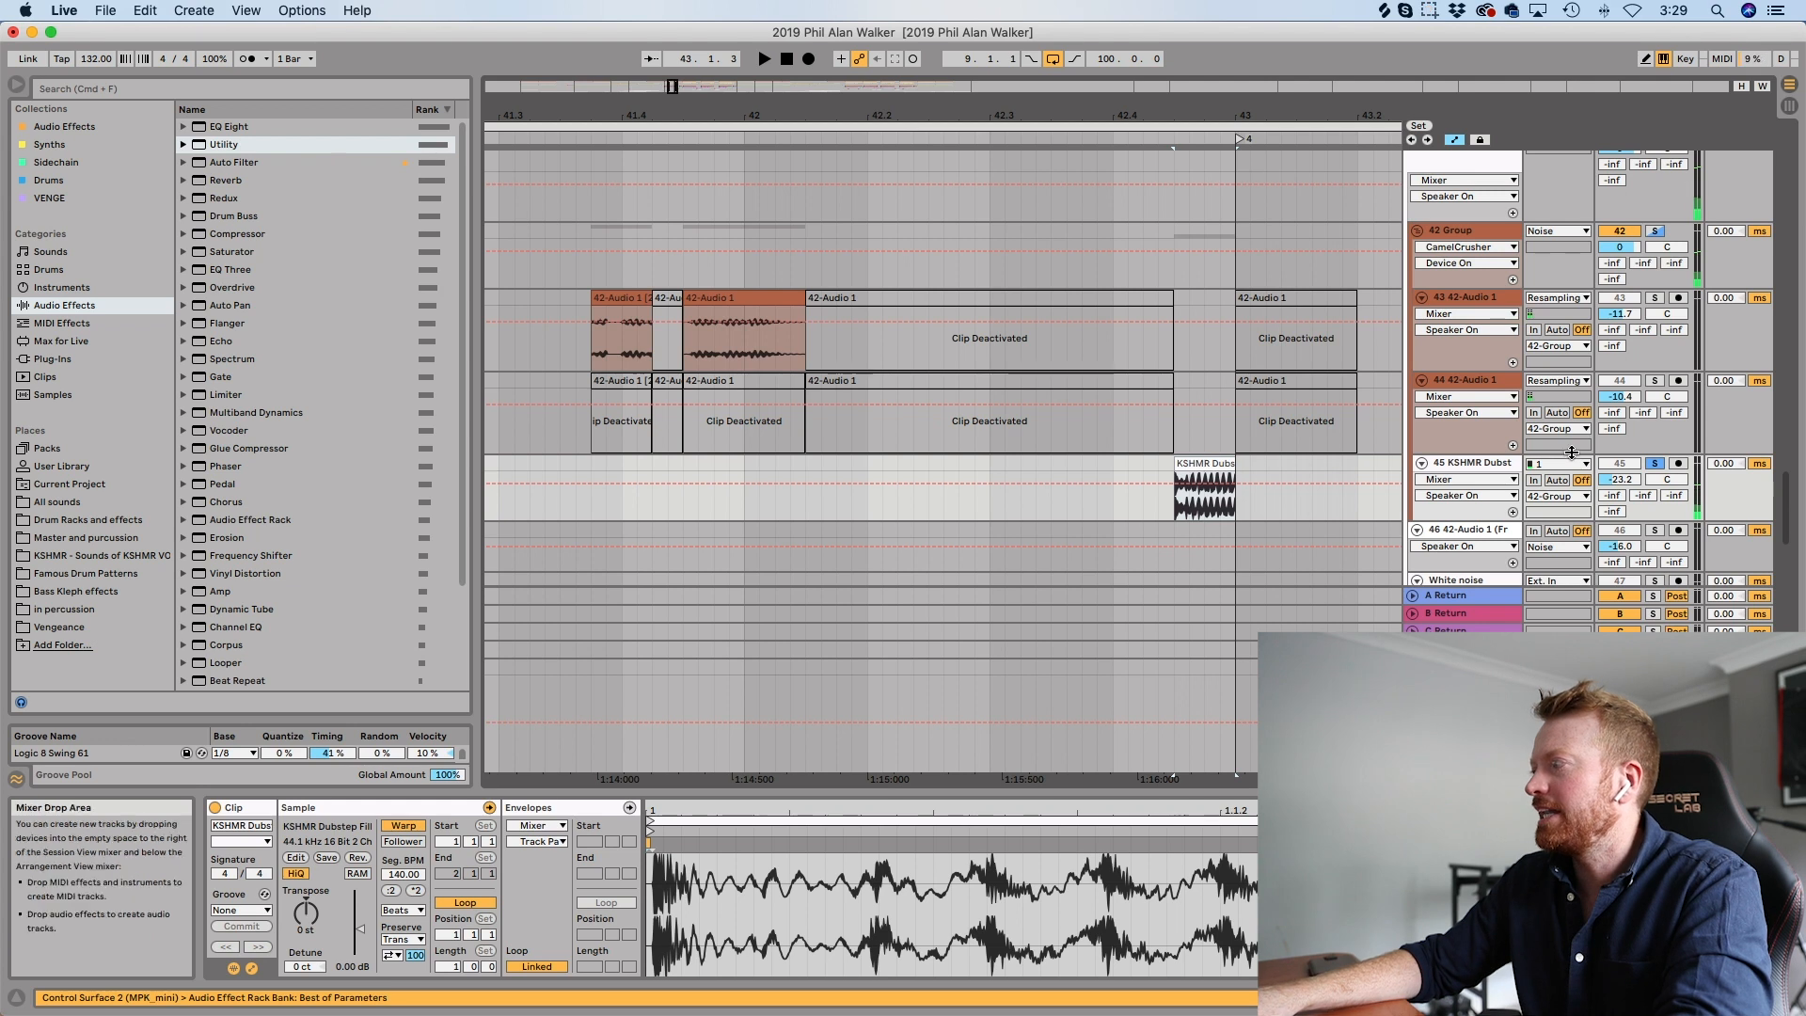
Clear the solo on track 45 and play the full mix from 42.2.4 to hear the KSHMR Dubstep fill in context.
click(1655, 464)
click(976, 500)
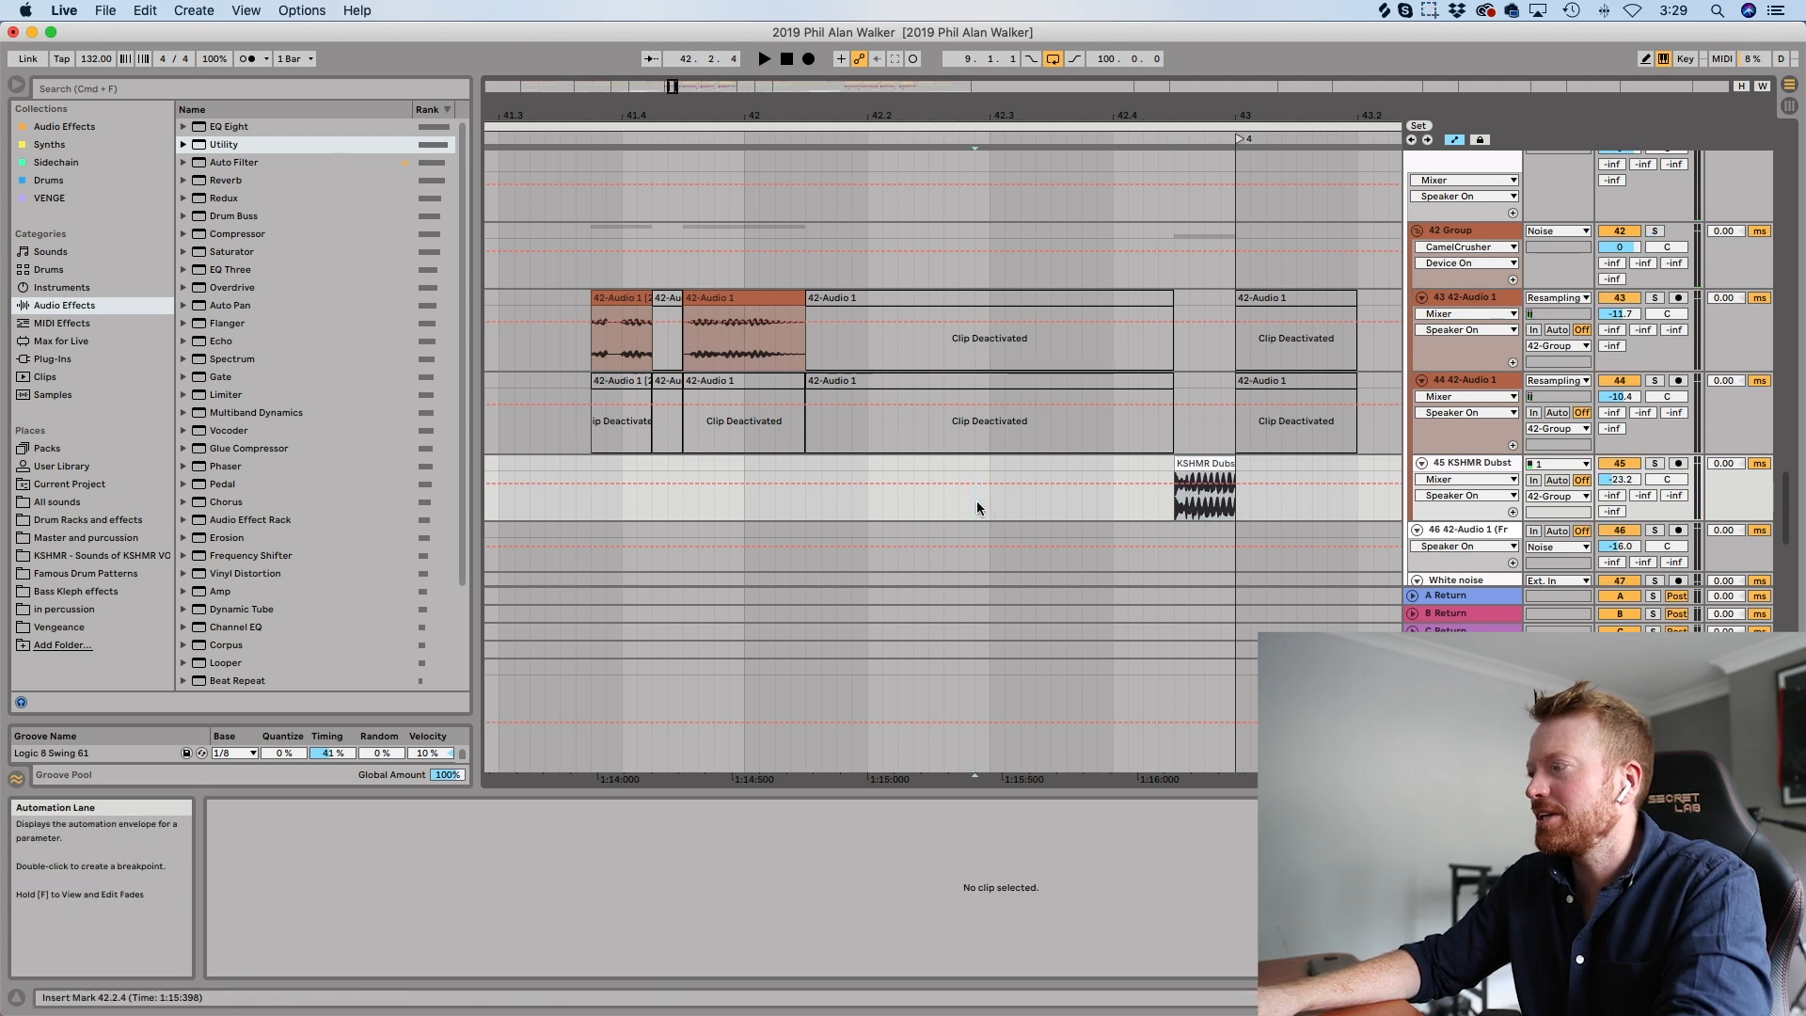
key(space)
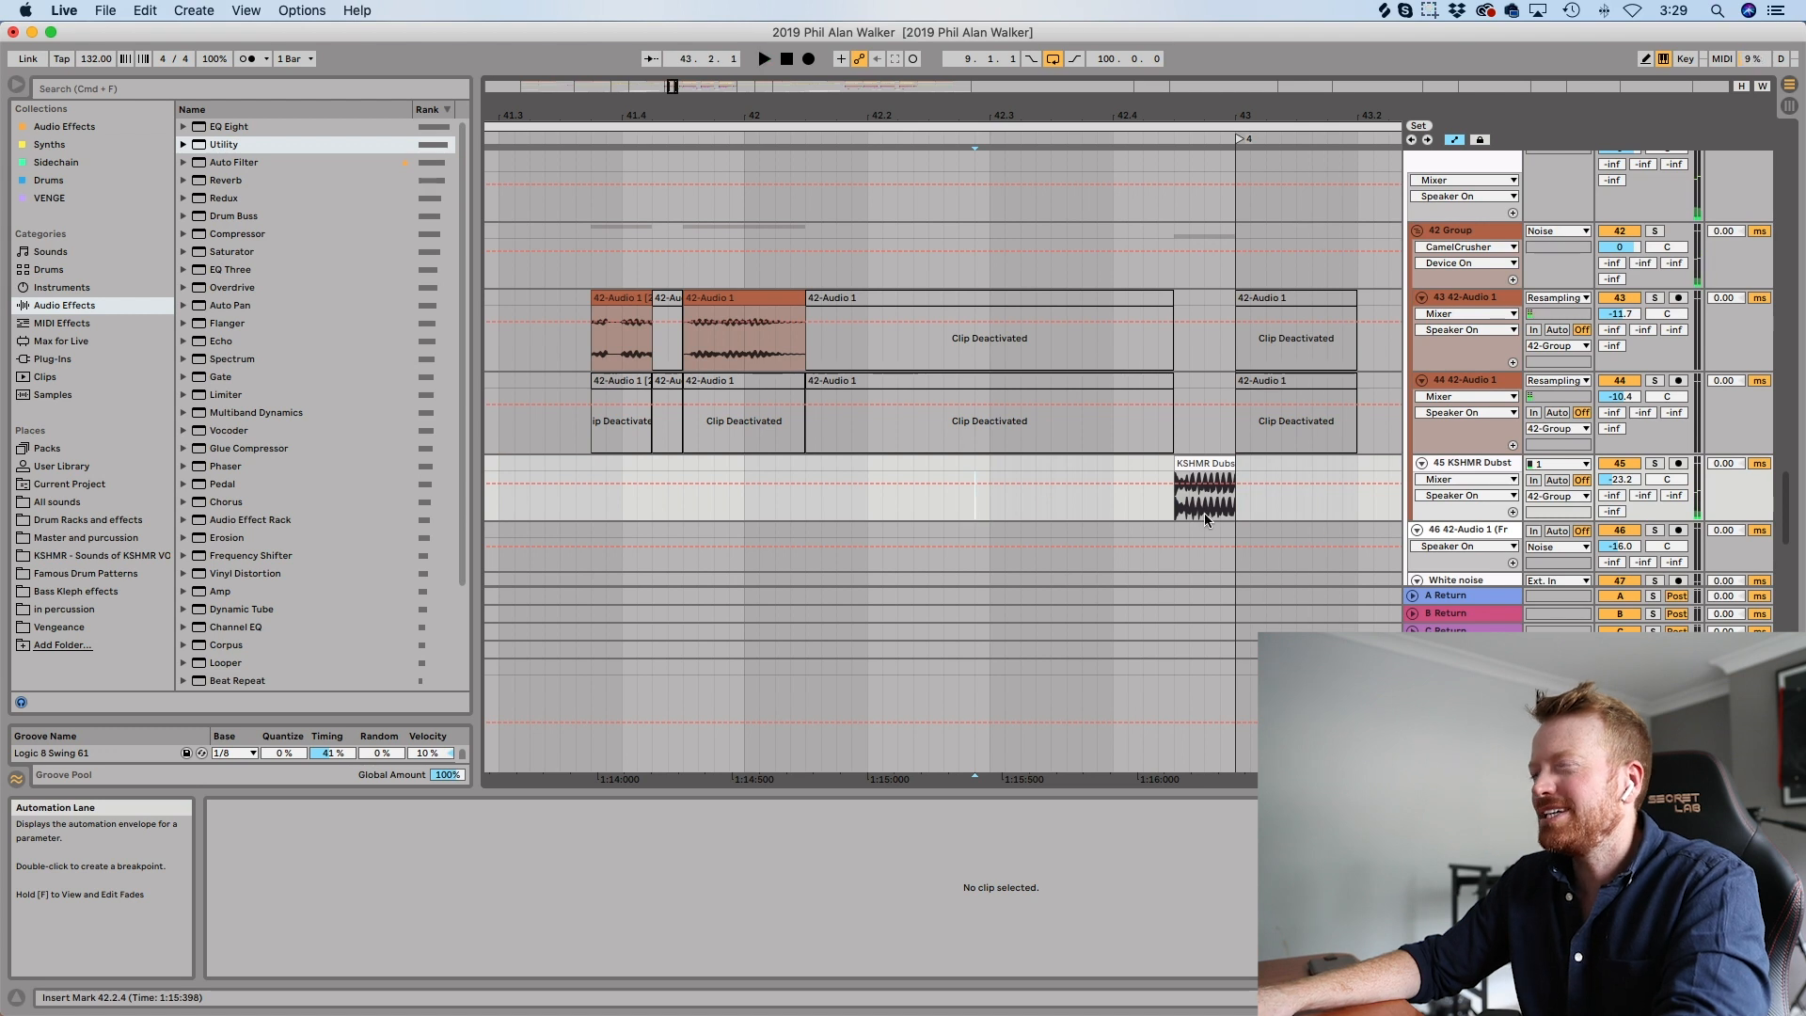
Solo track 16 and play its Play - Main MASTER clip from 32.1.1 into the Build section.
scroll(1187, 514, down, 10)
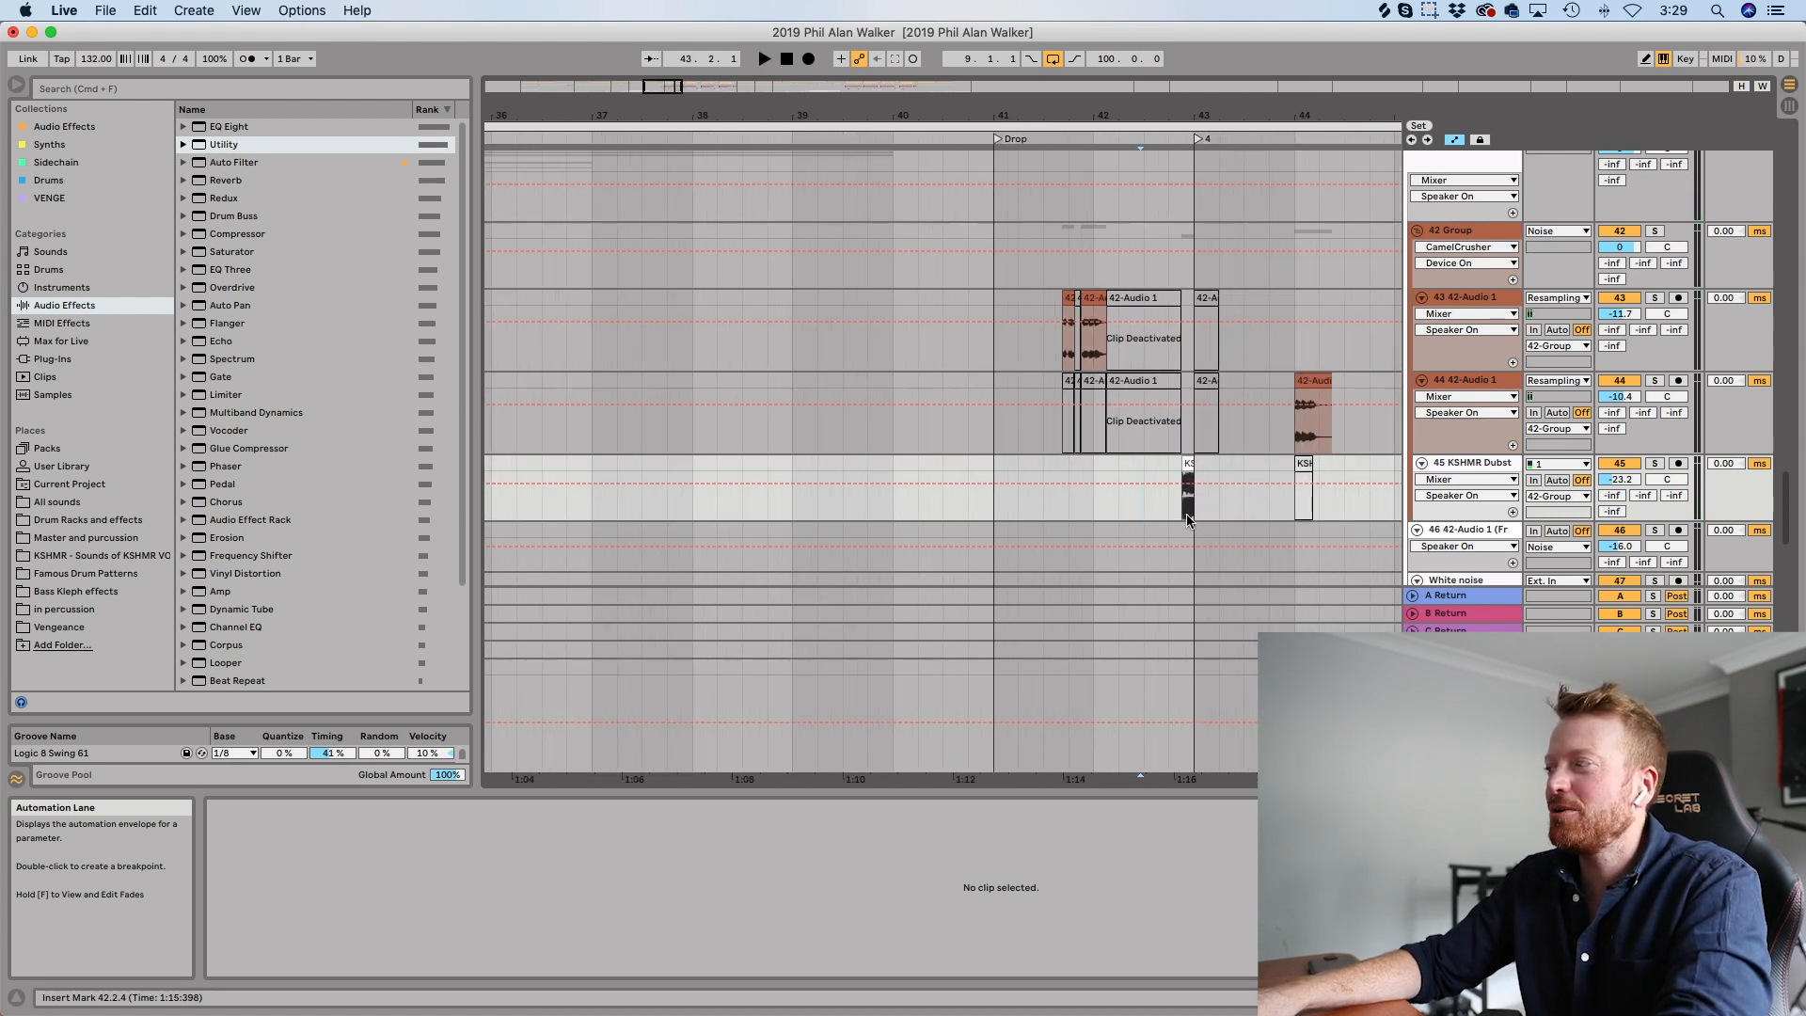
scroll(1212, 515, right, 2)
scroll(1211, 511, down, 5)
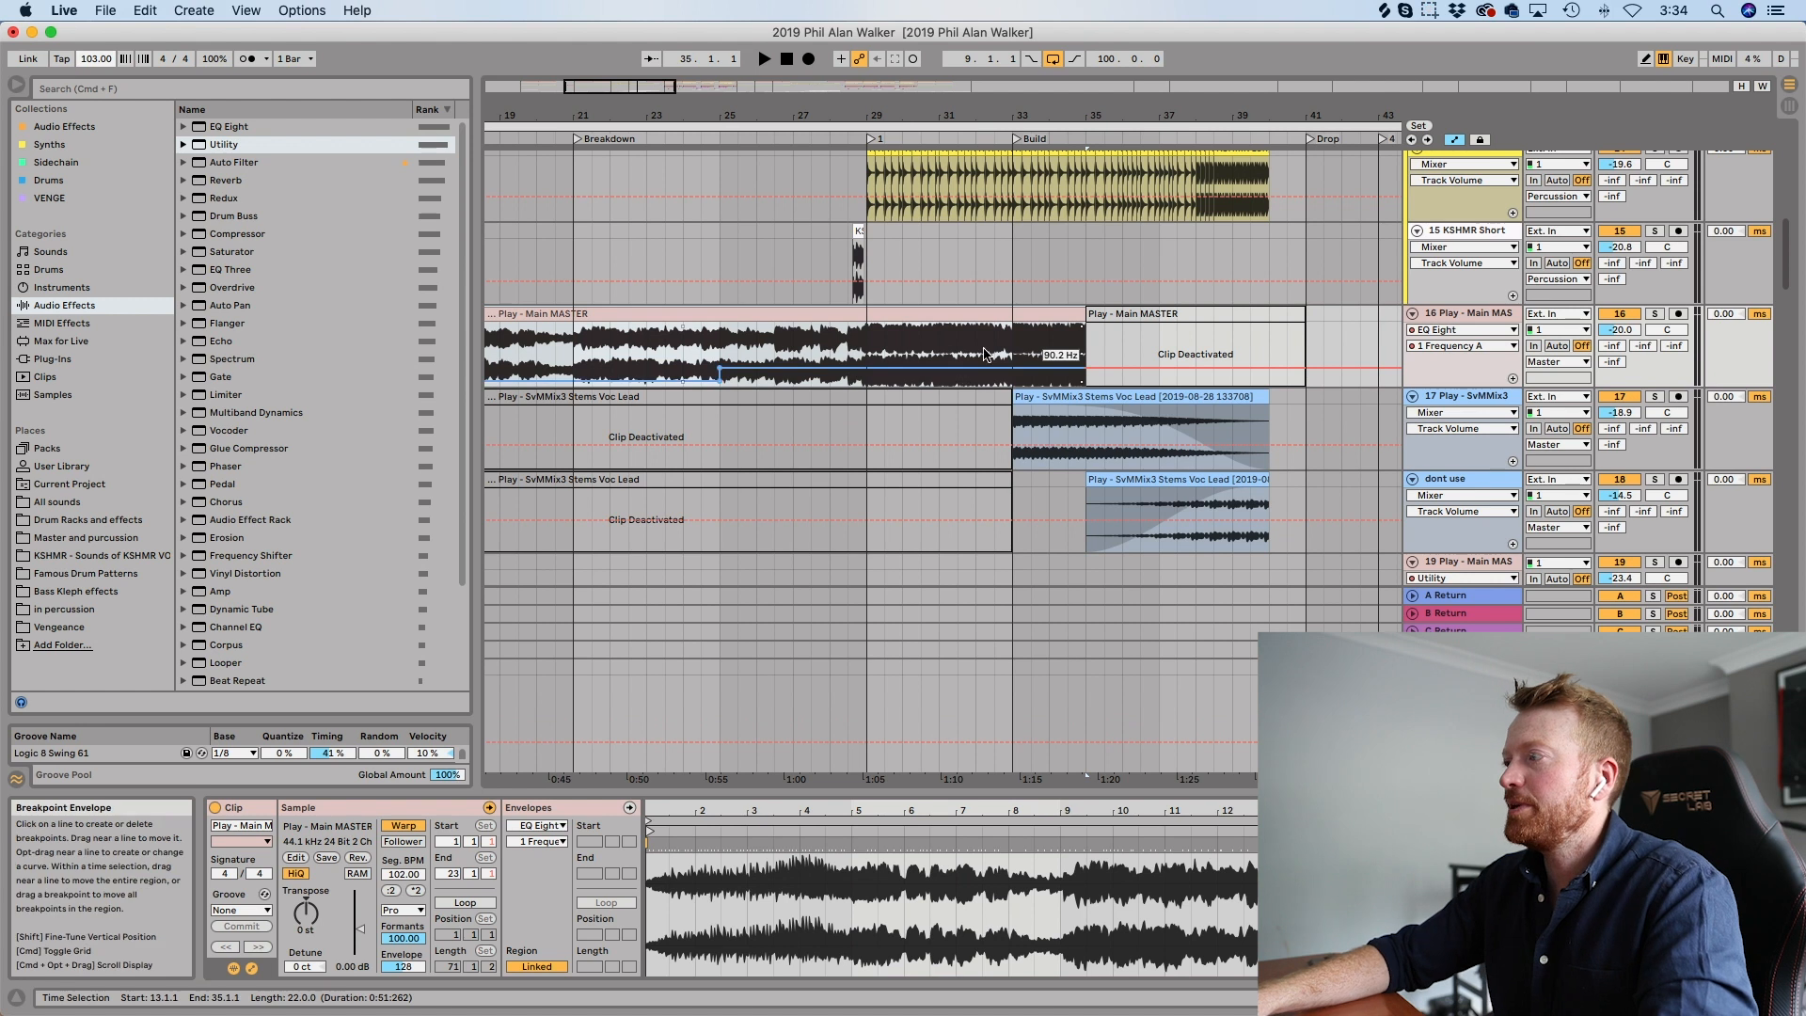
click(1646, 314)
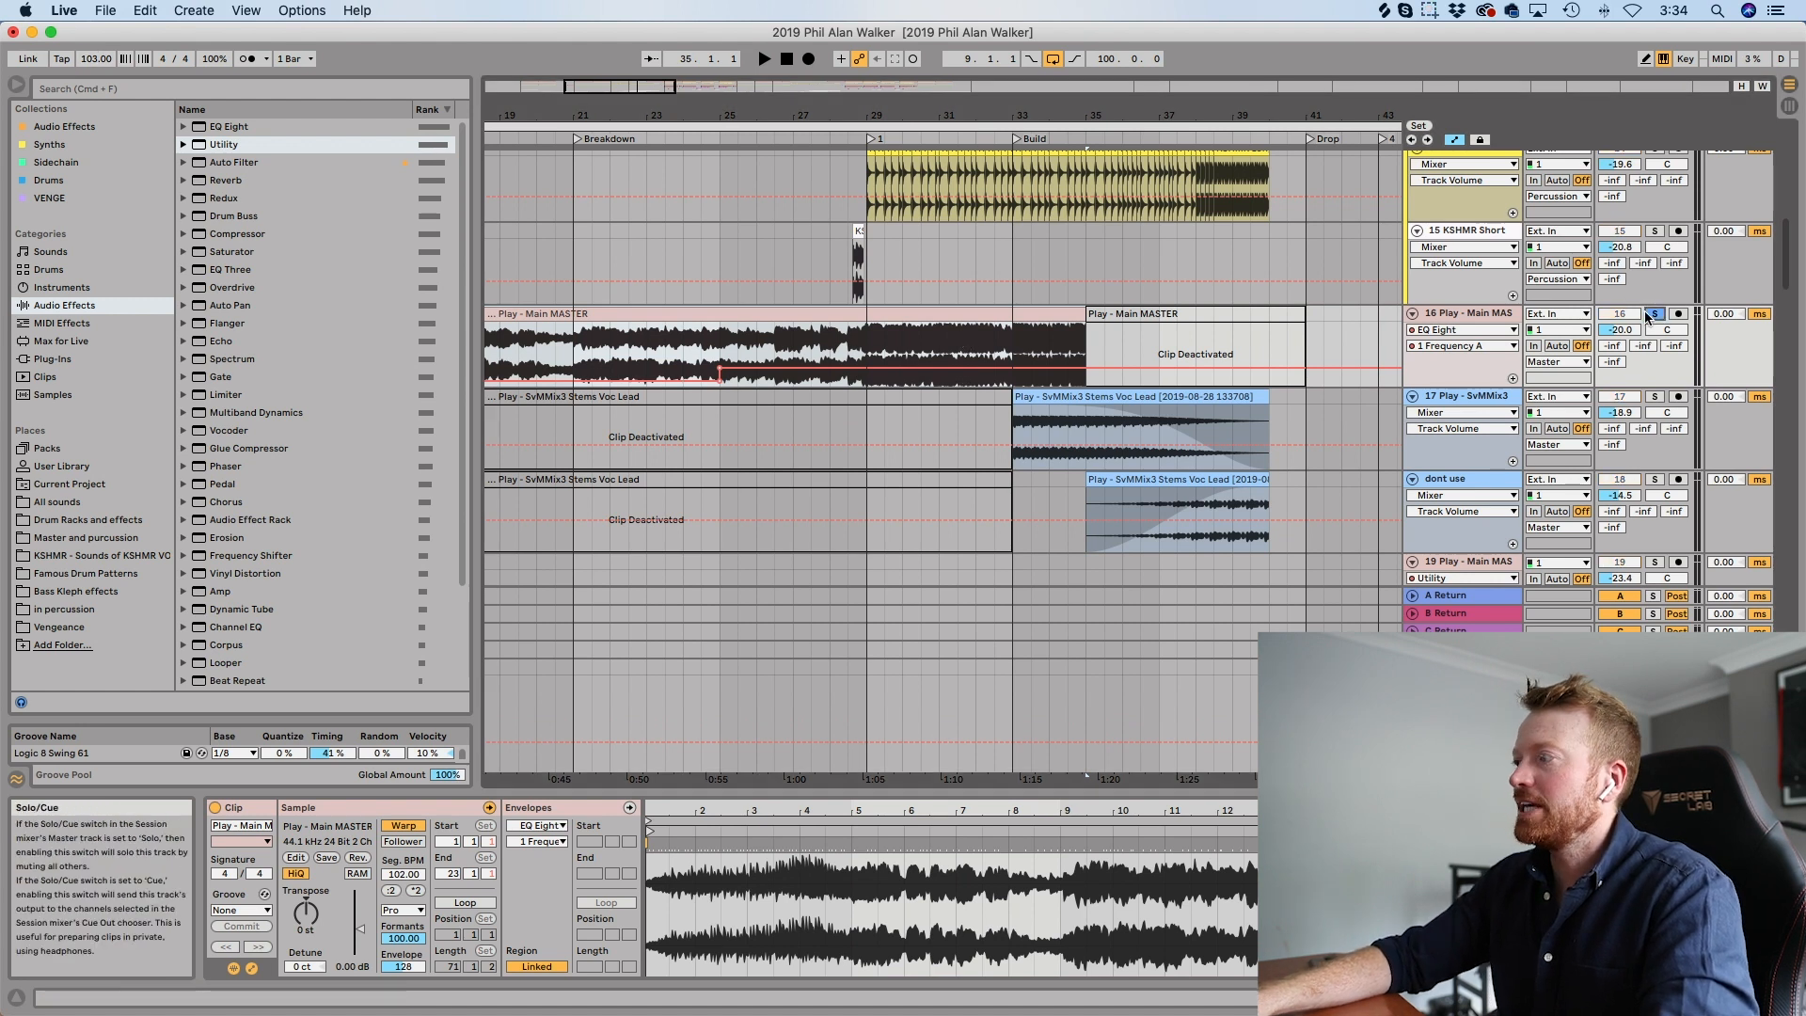
click(972, 340)
key(space)
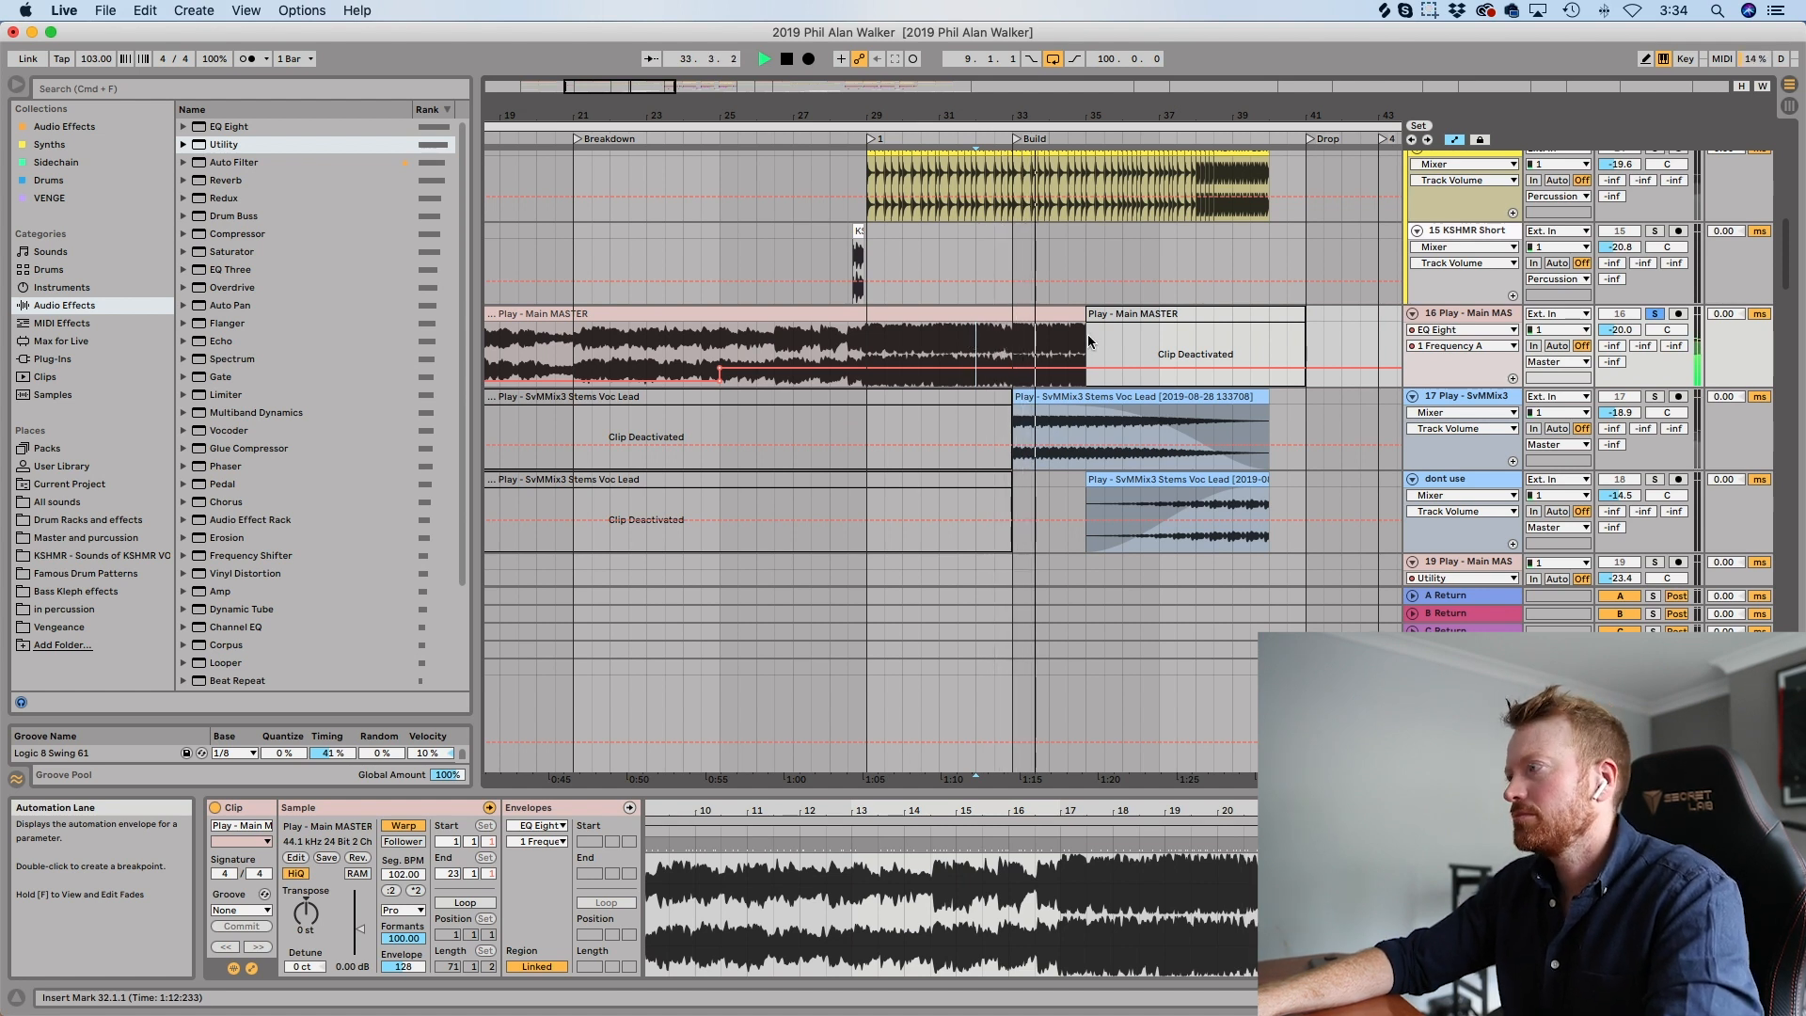
key(space)
Clear the solo on track 16 and trim the end of its Play - Main MASTER clip to 33.1.1.
click(1654, 314)
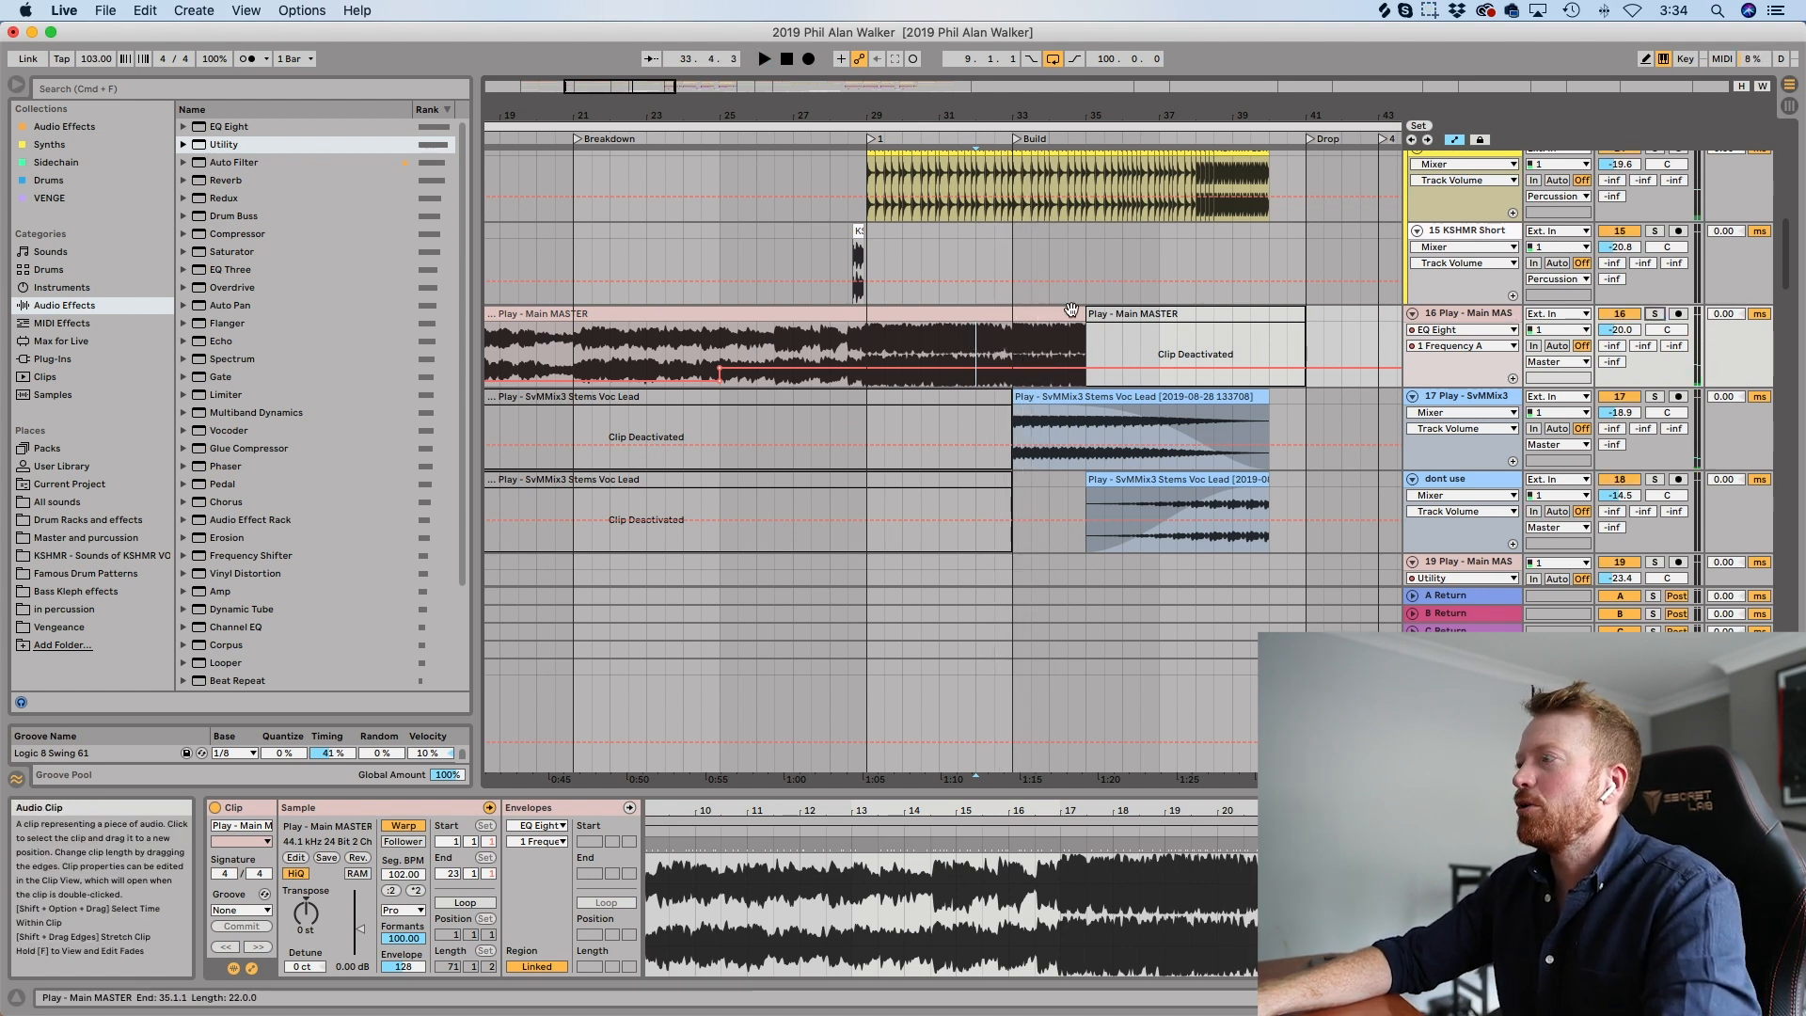
drag(1086, 314, 1006, 313)
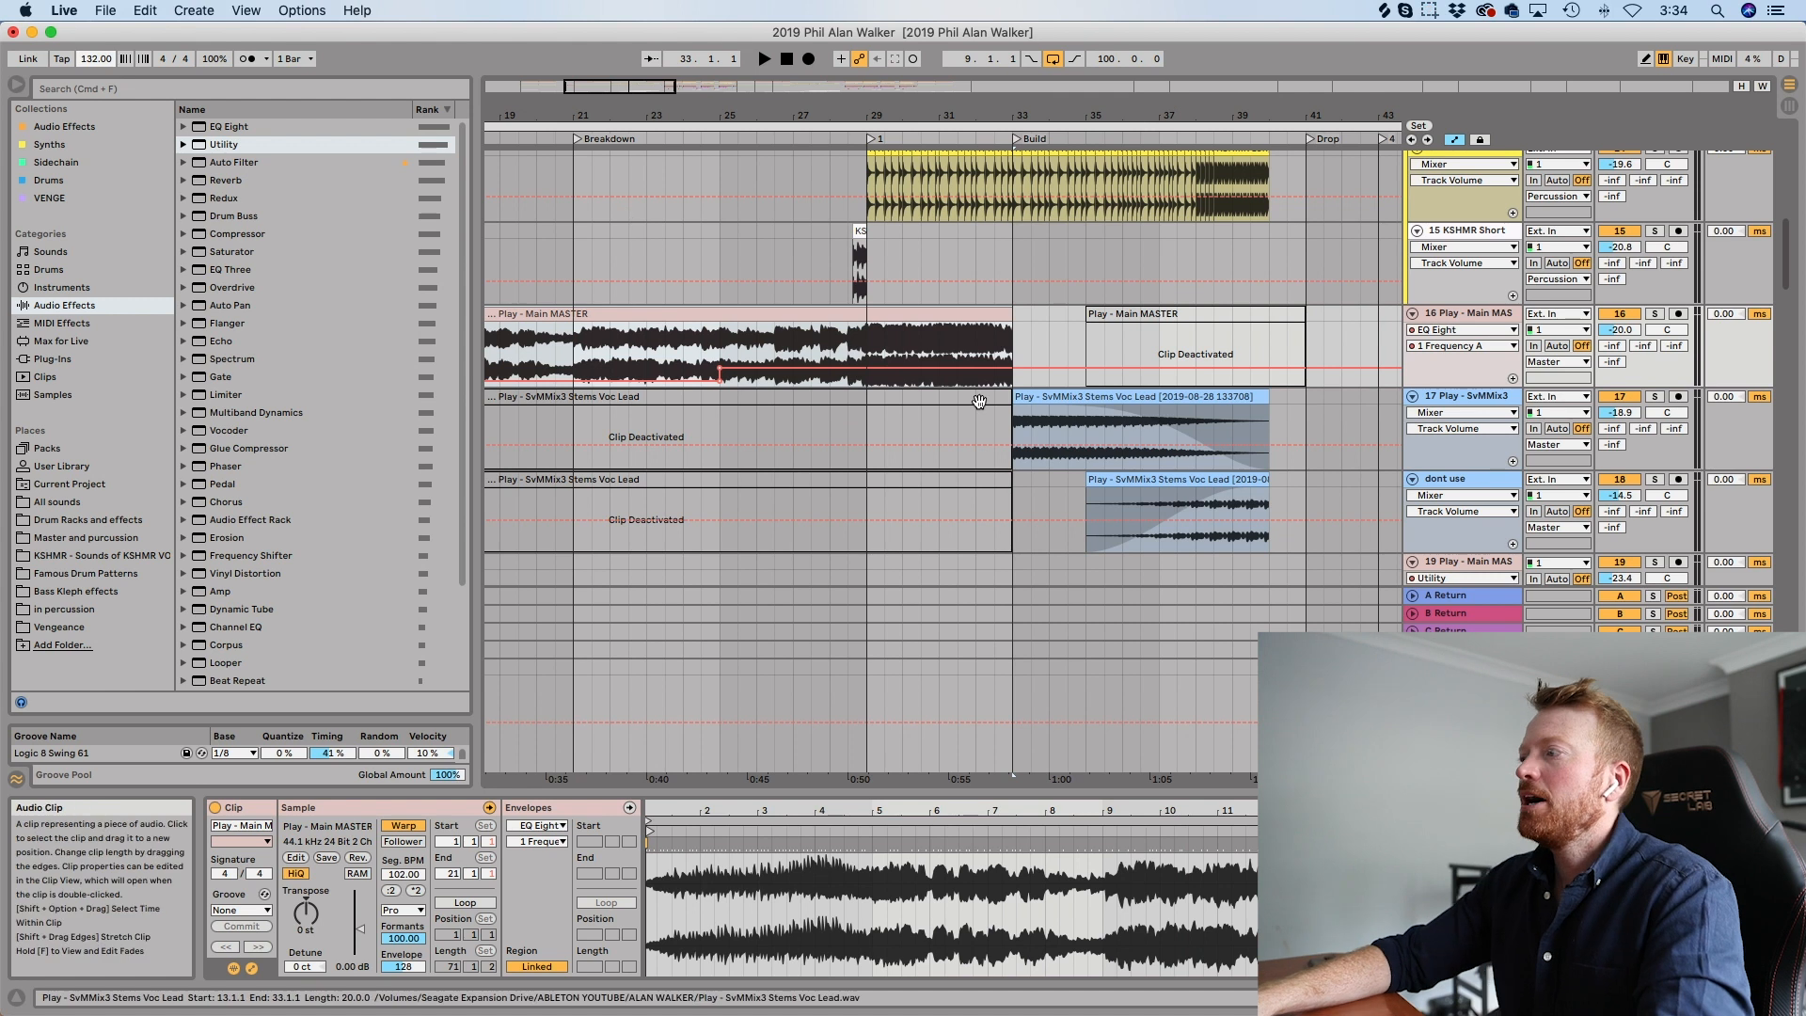
Solo tracks 16 and 17 and play from bar 32 to hear the transition into the vocal lead clip.
click(1012, 435)
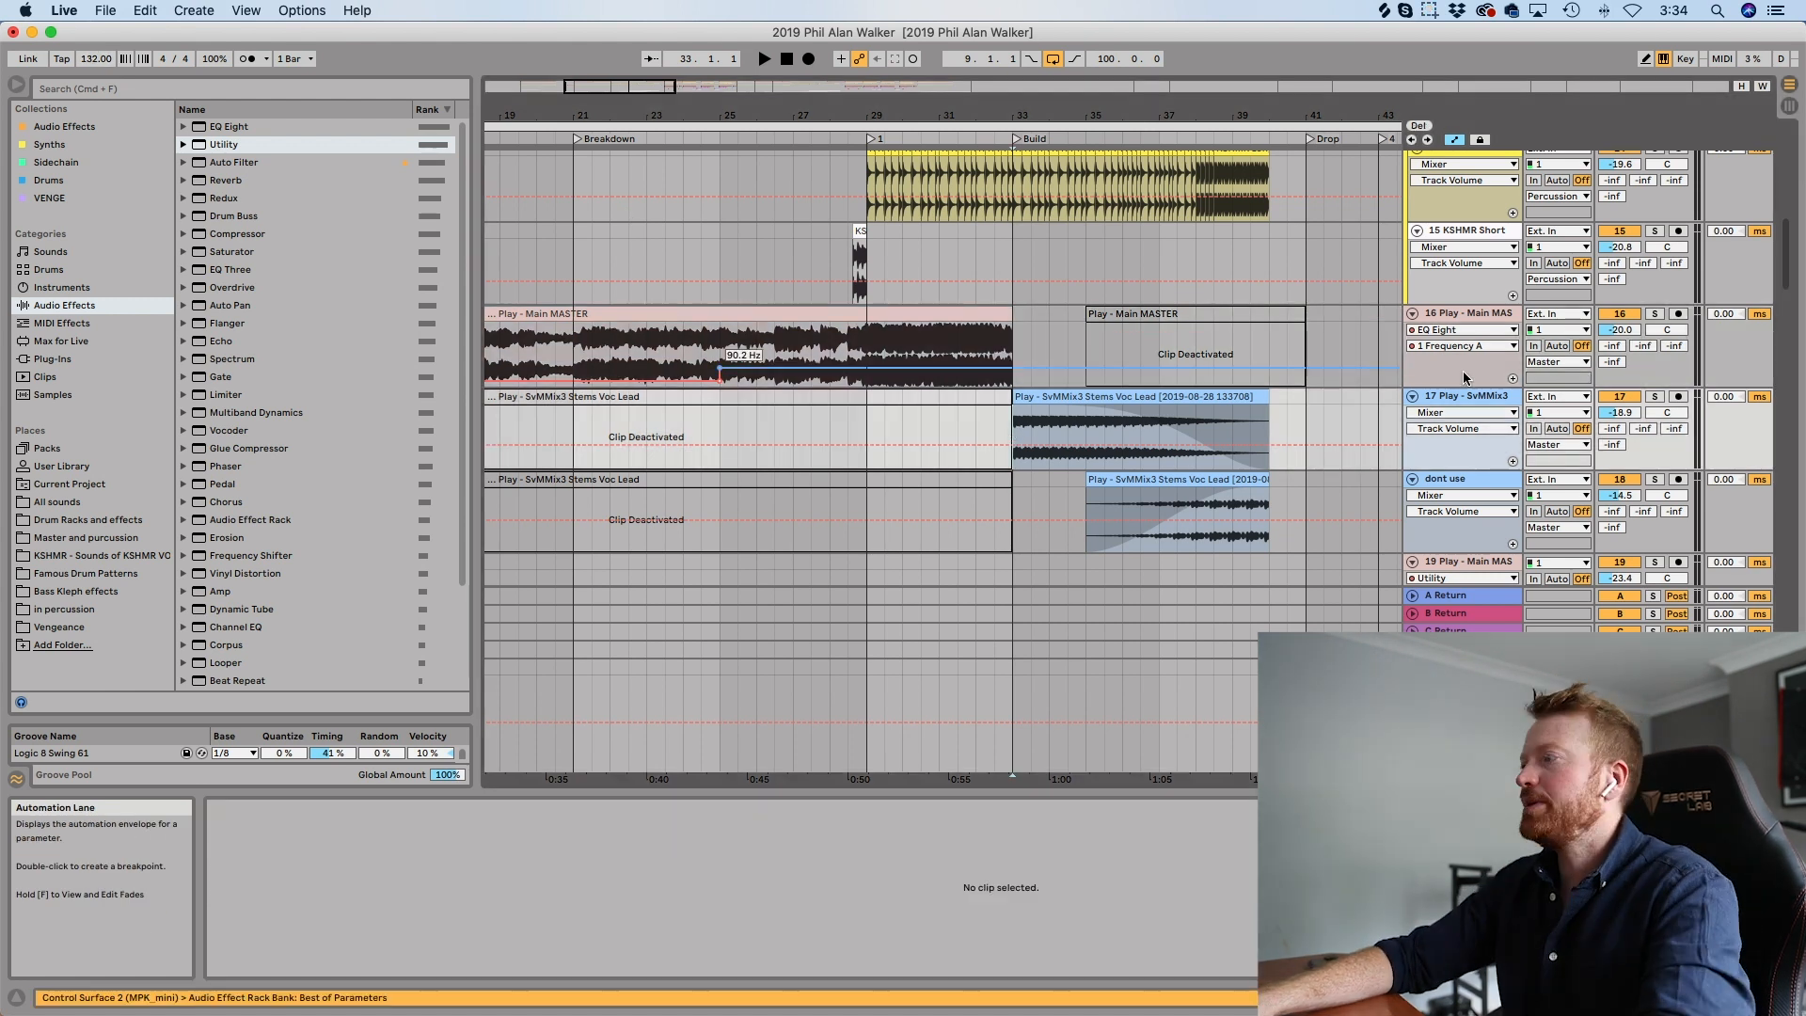
click(1655, 396)
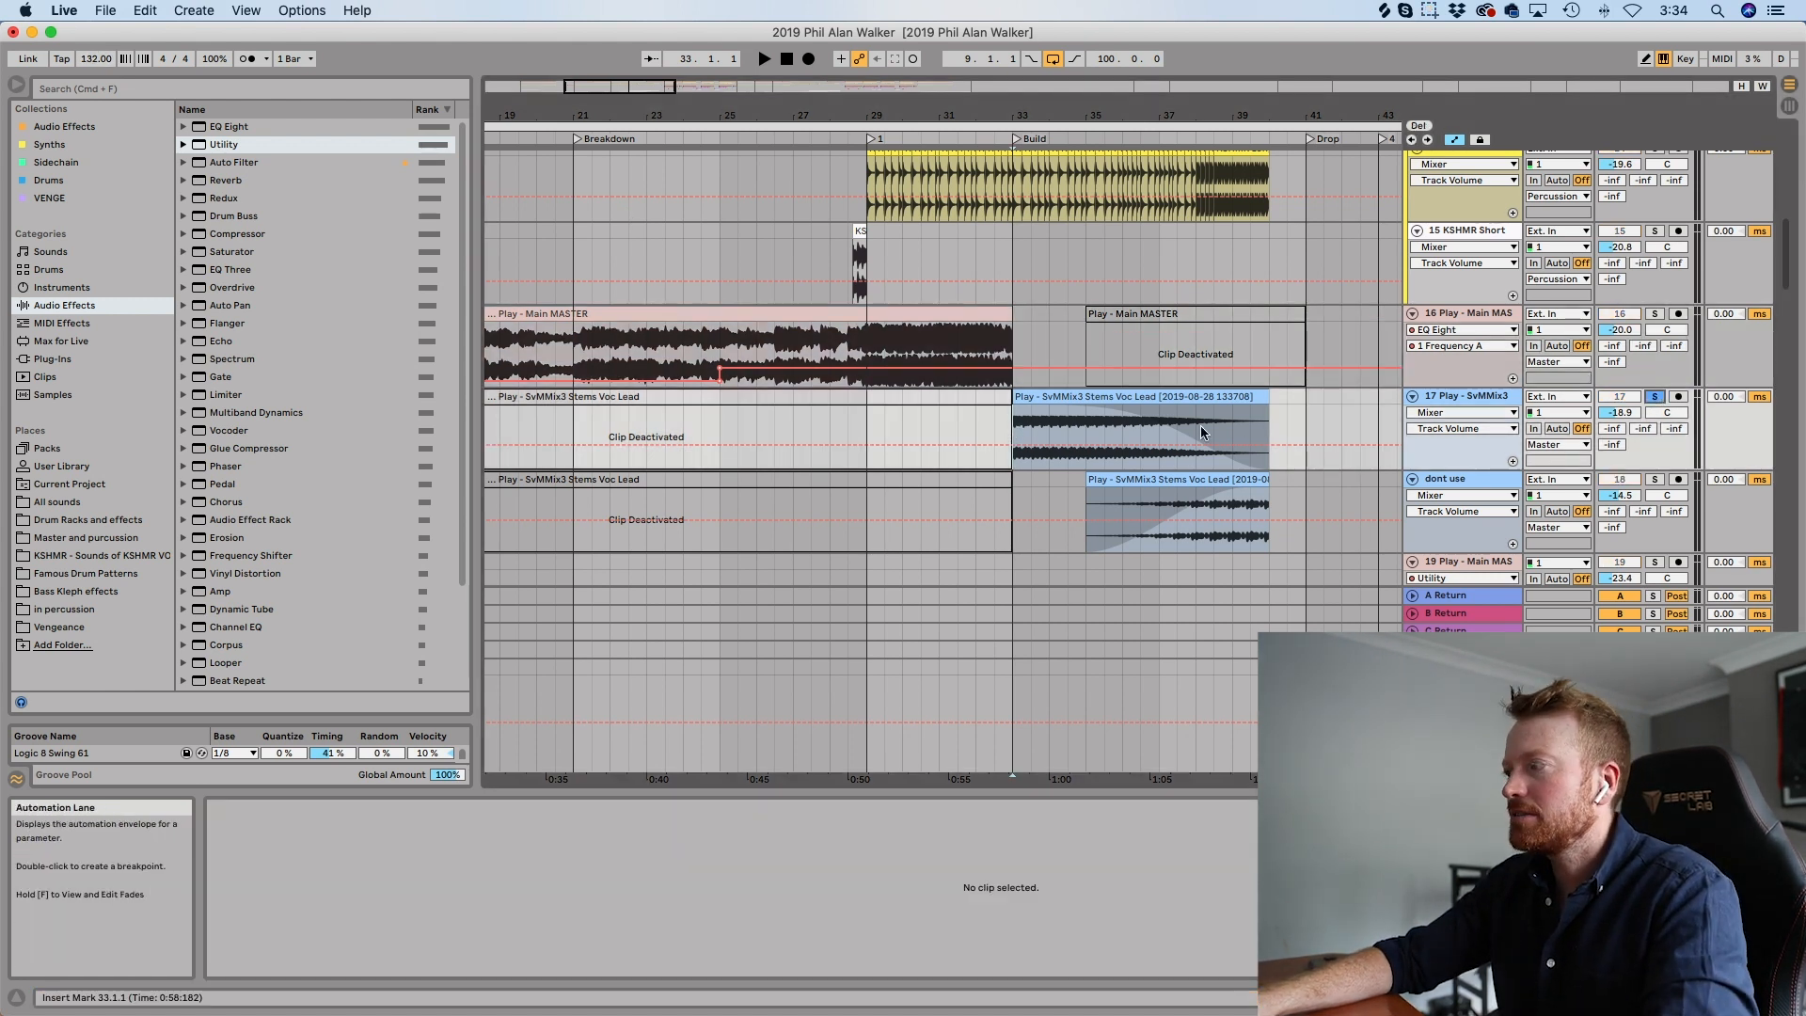
click(976, 420)
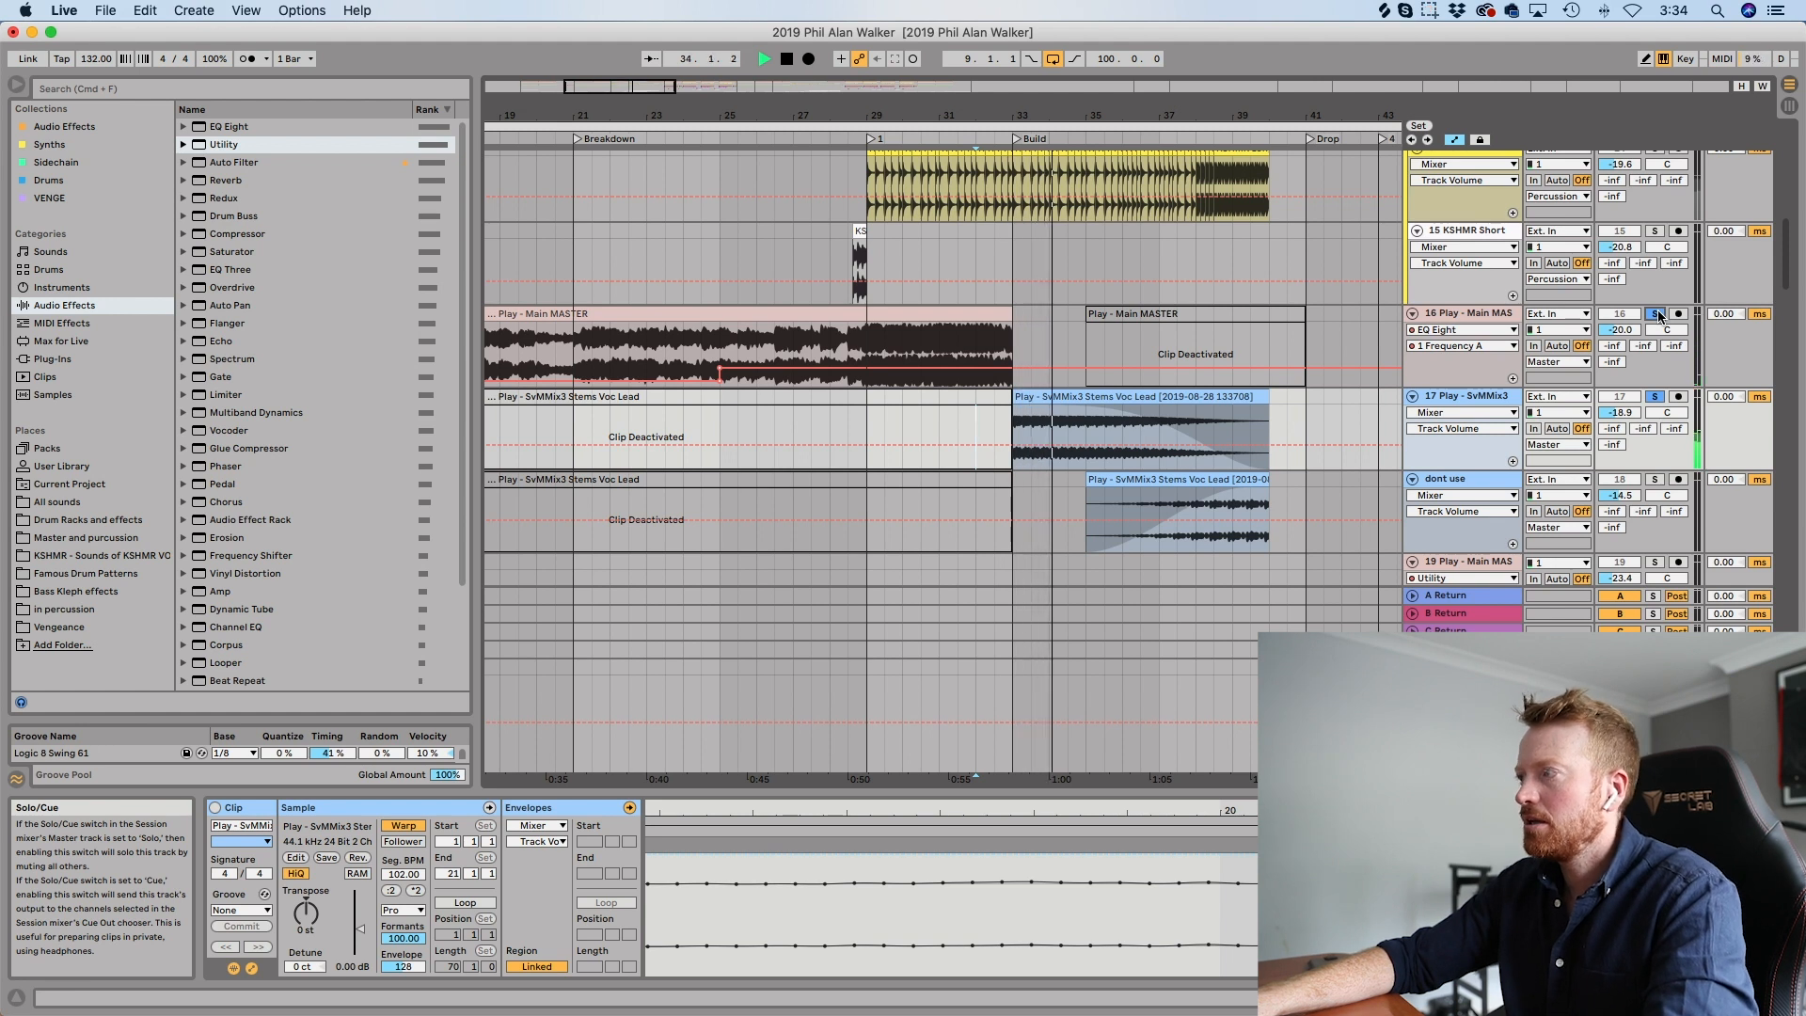
Solo only the Snare Roll track and play its KSHMR Long Fill clips from bar 29.
scroll(1658, 311, up, 2)
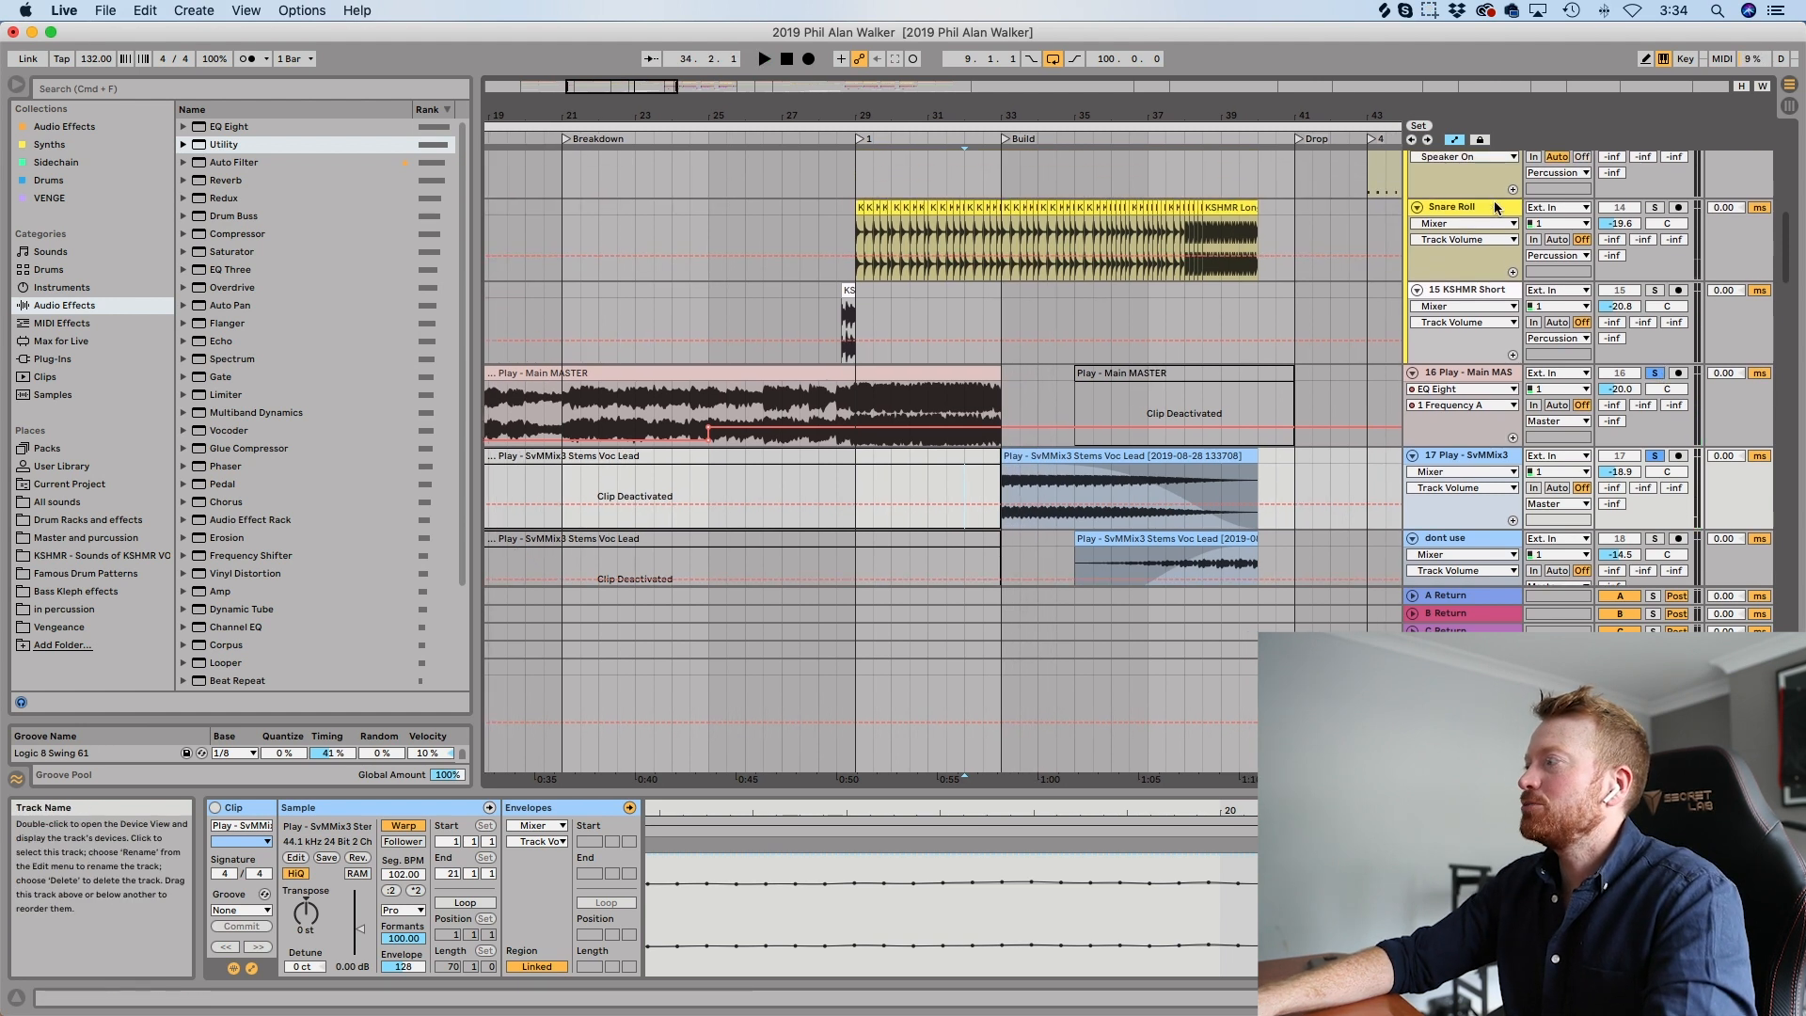
click(1654, 208)
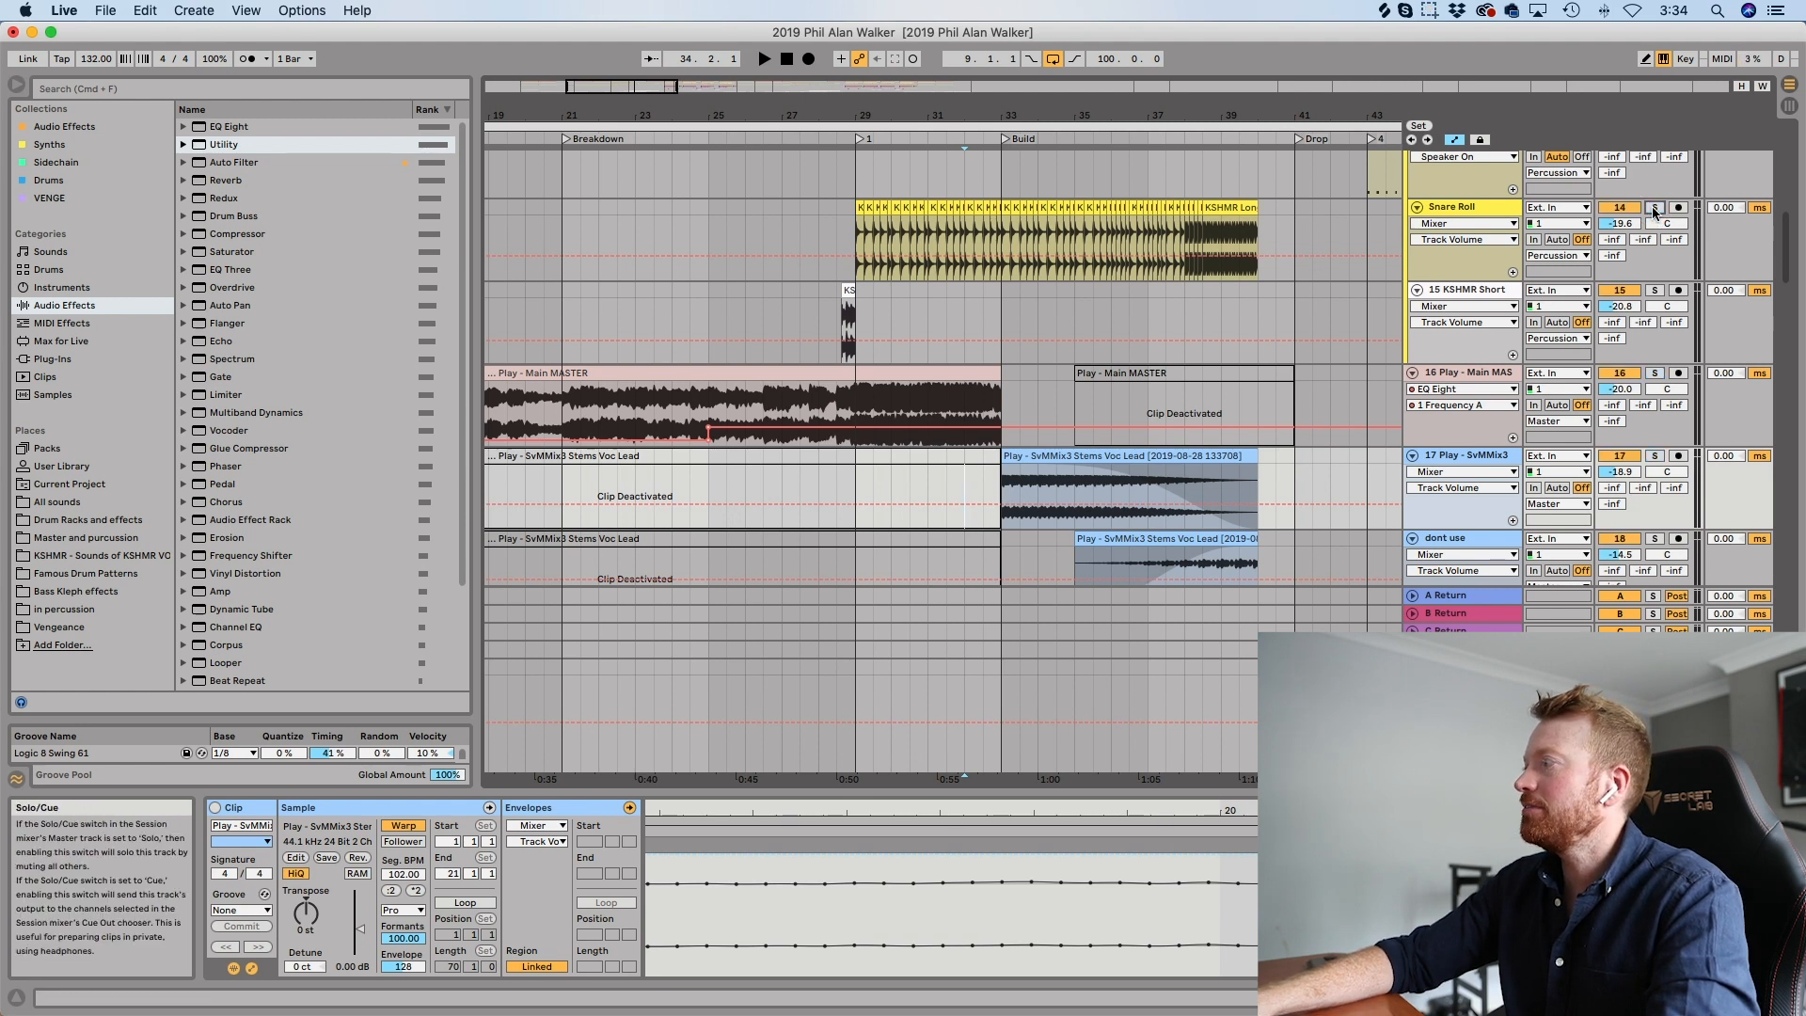
click(862, 252)
key(space)
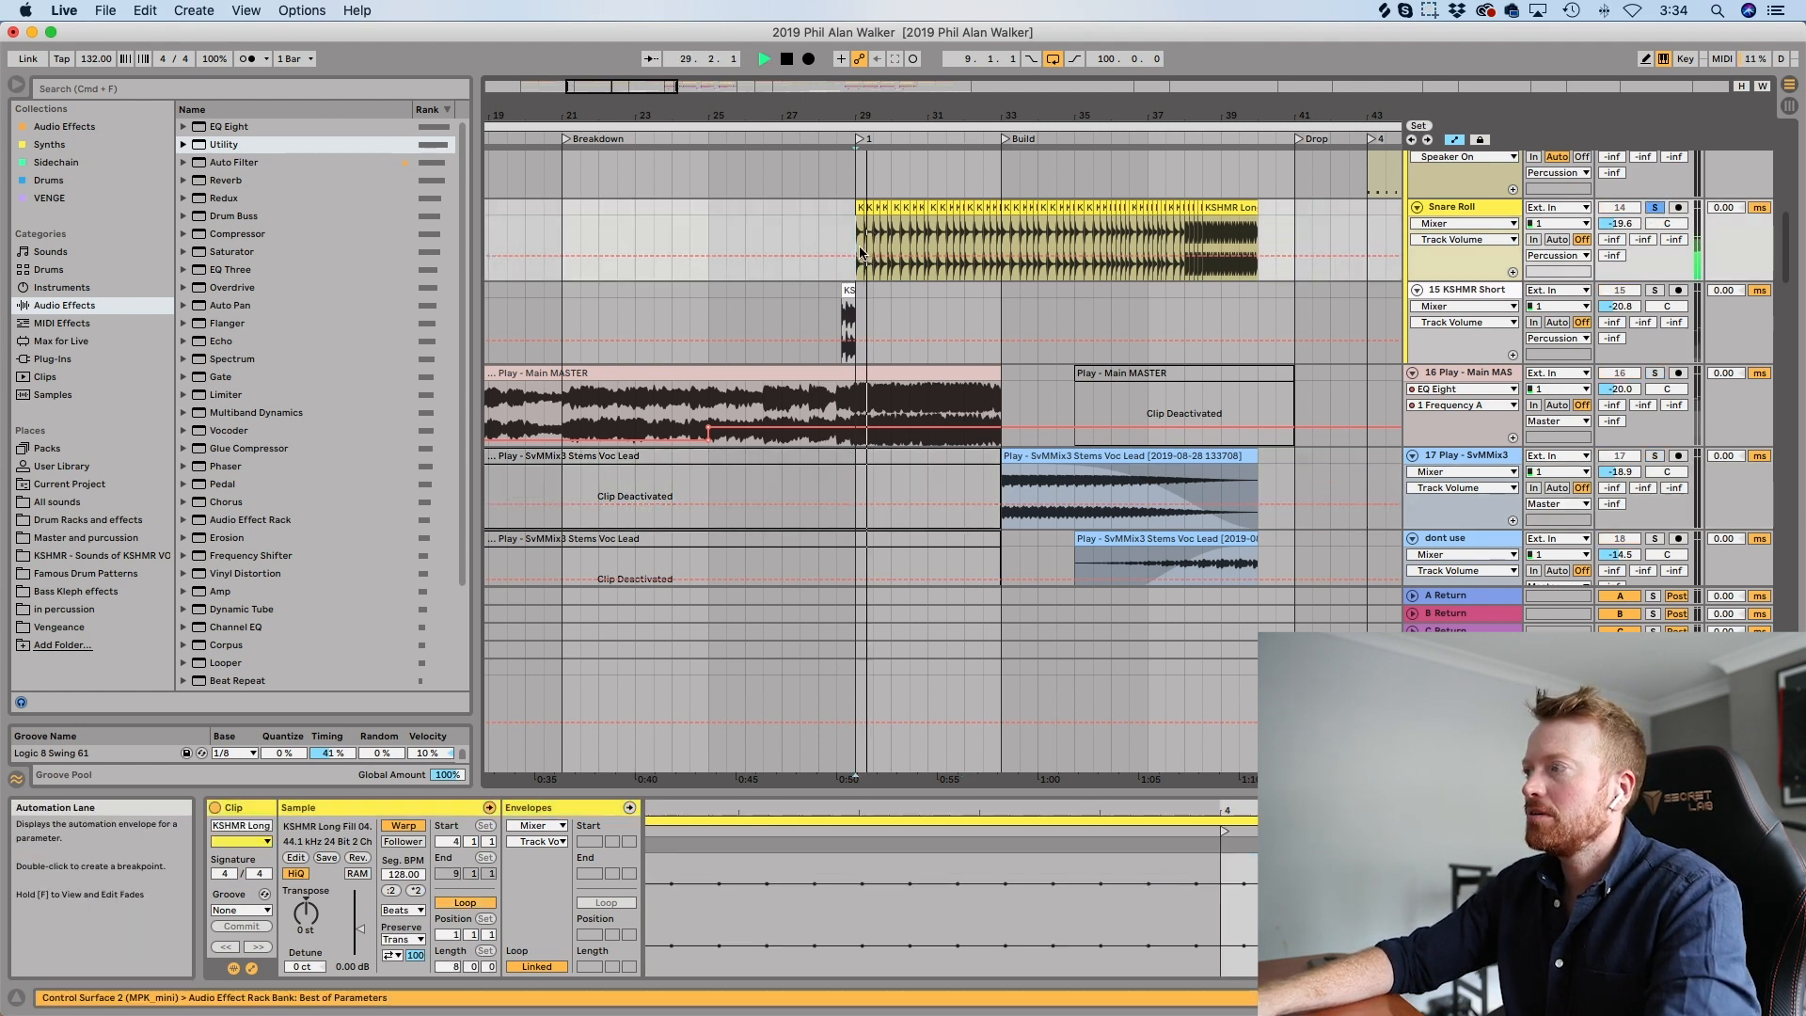
key(space)
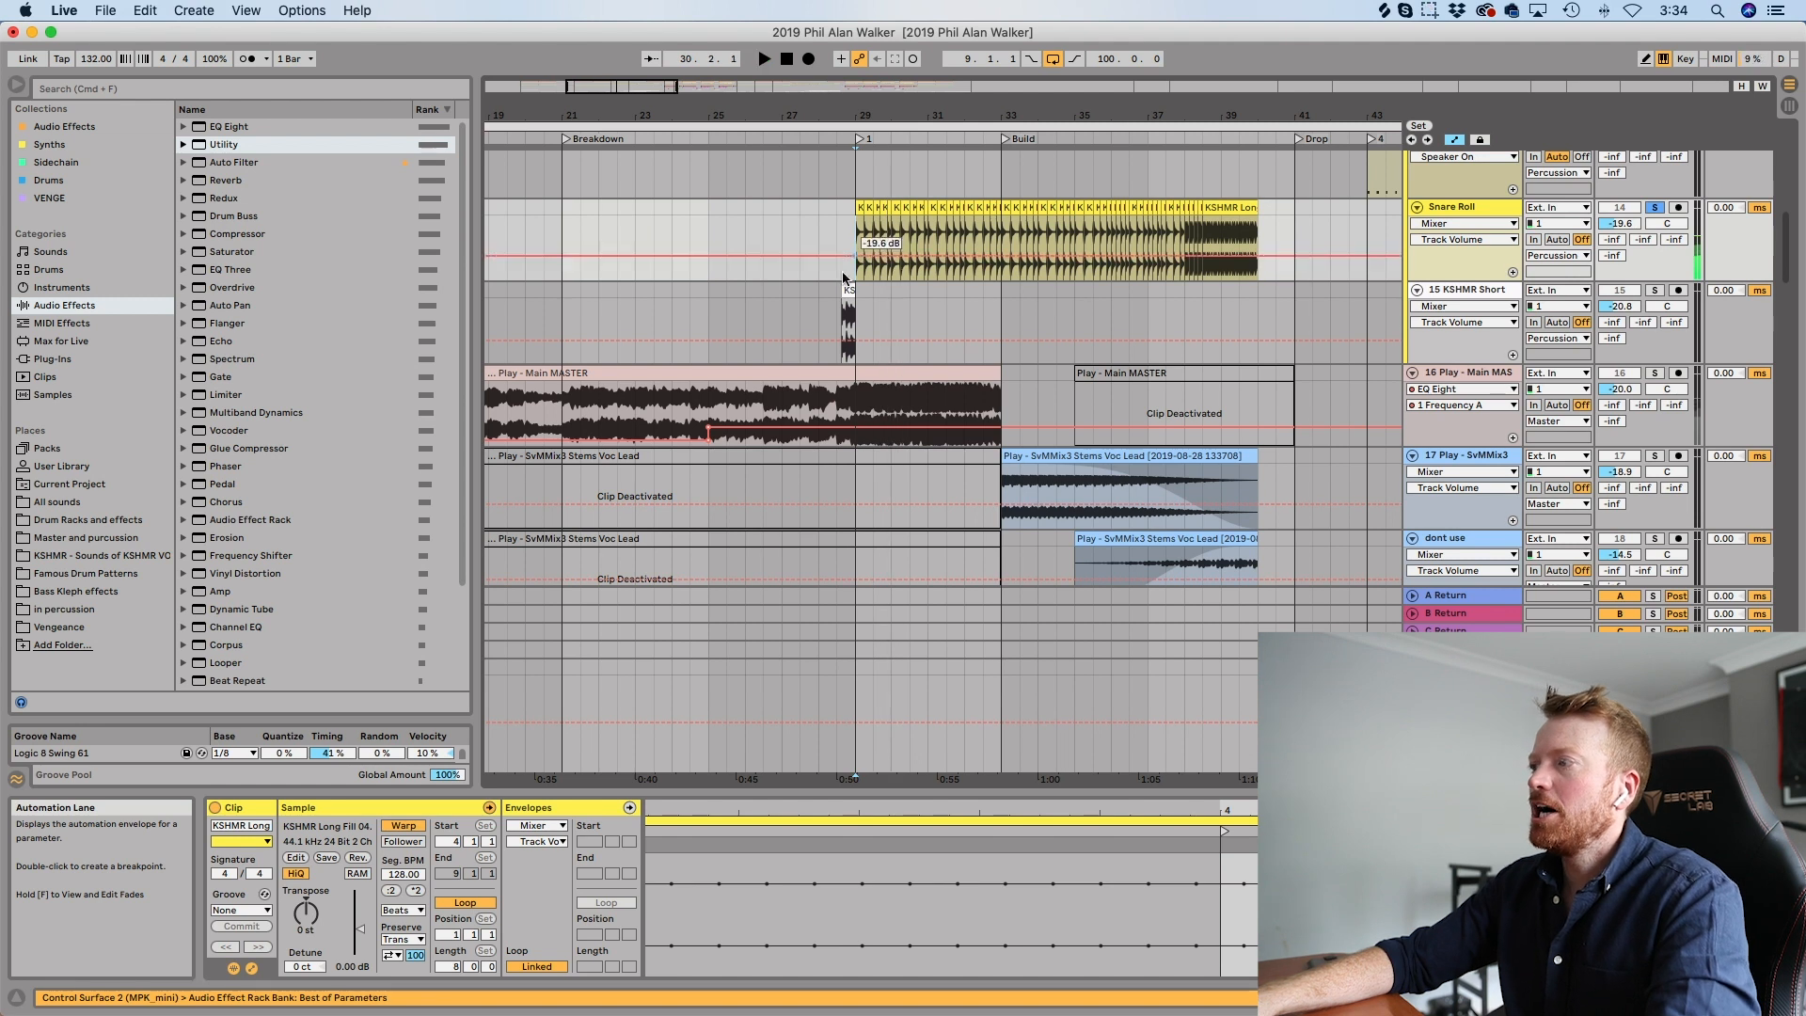
Solo track 15 together with the Snare Roll, play the KSHMR Short Fill from 28.3.1, and clear both solos.
click(843, 310)
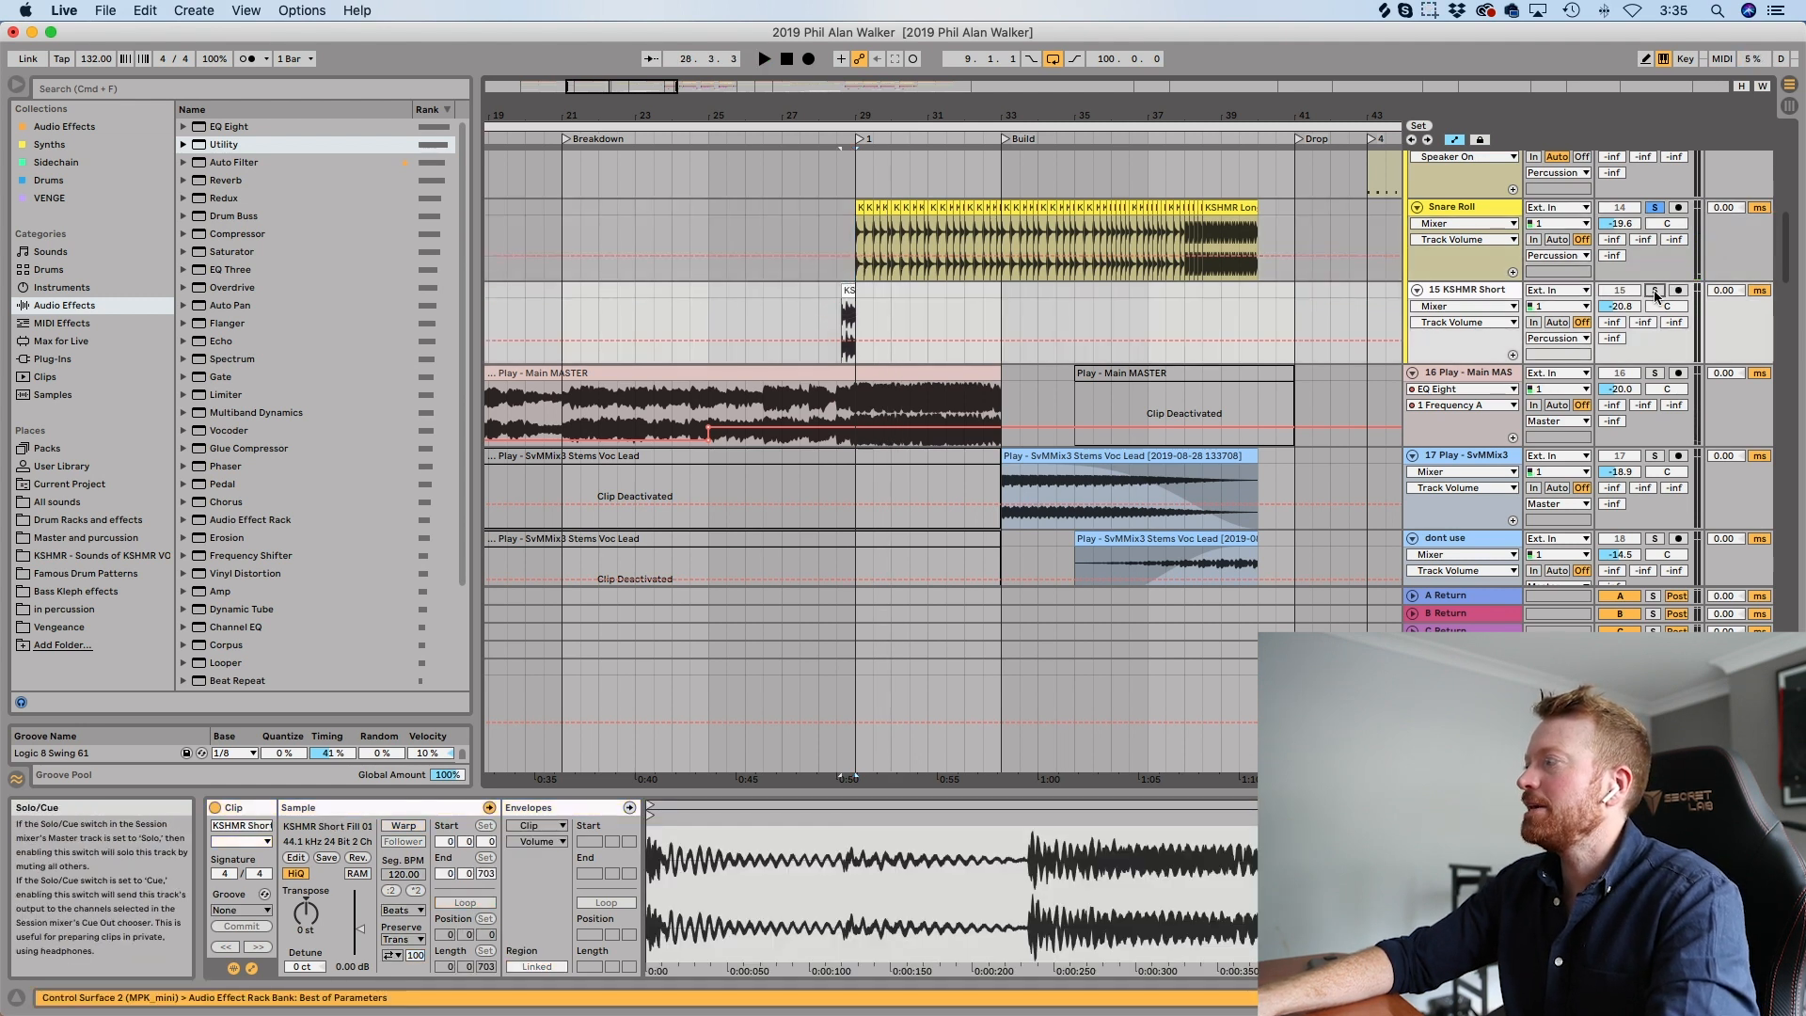
click(1656, 208)
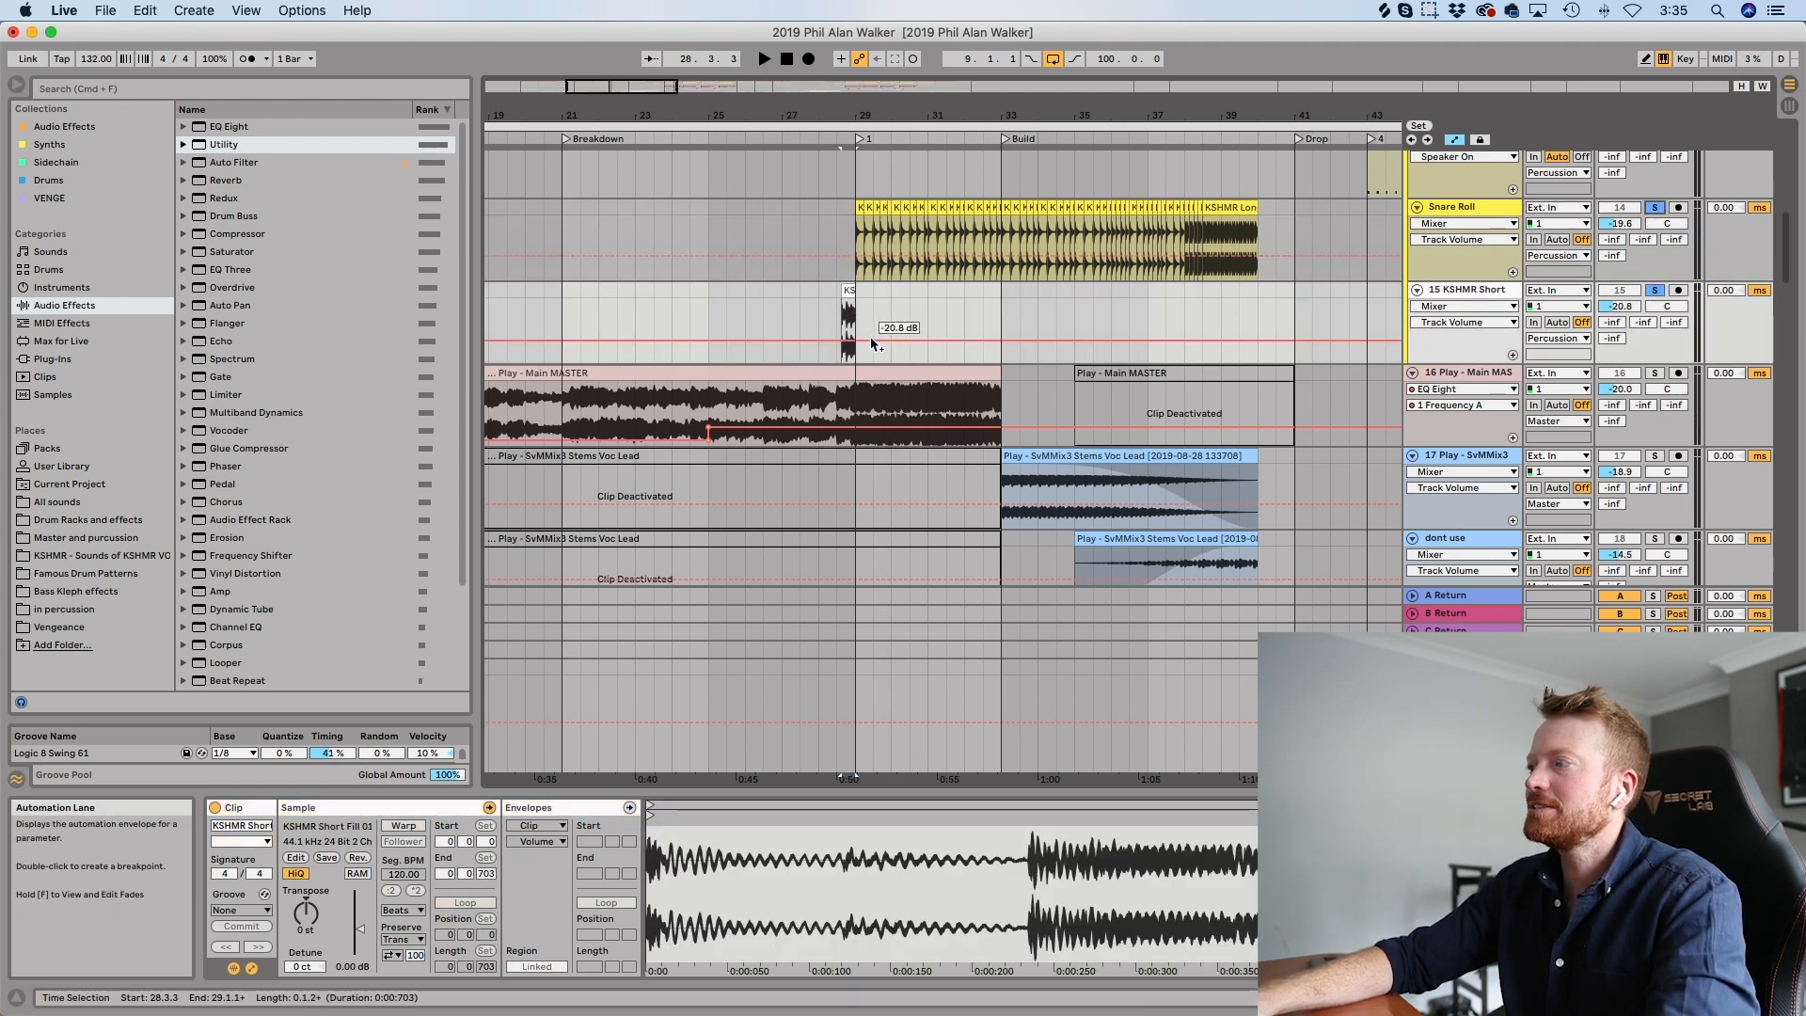
click(838, 324)
key(space)
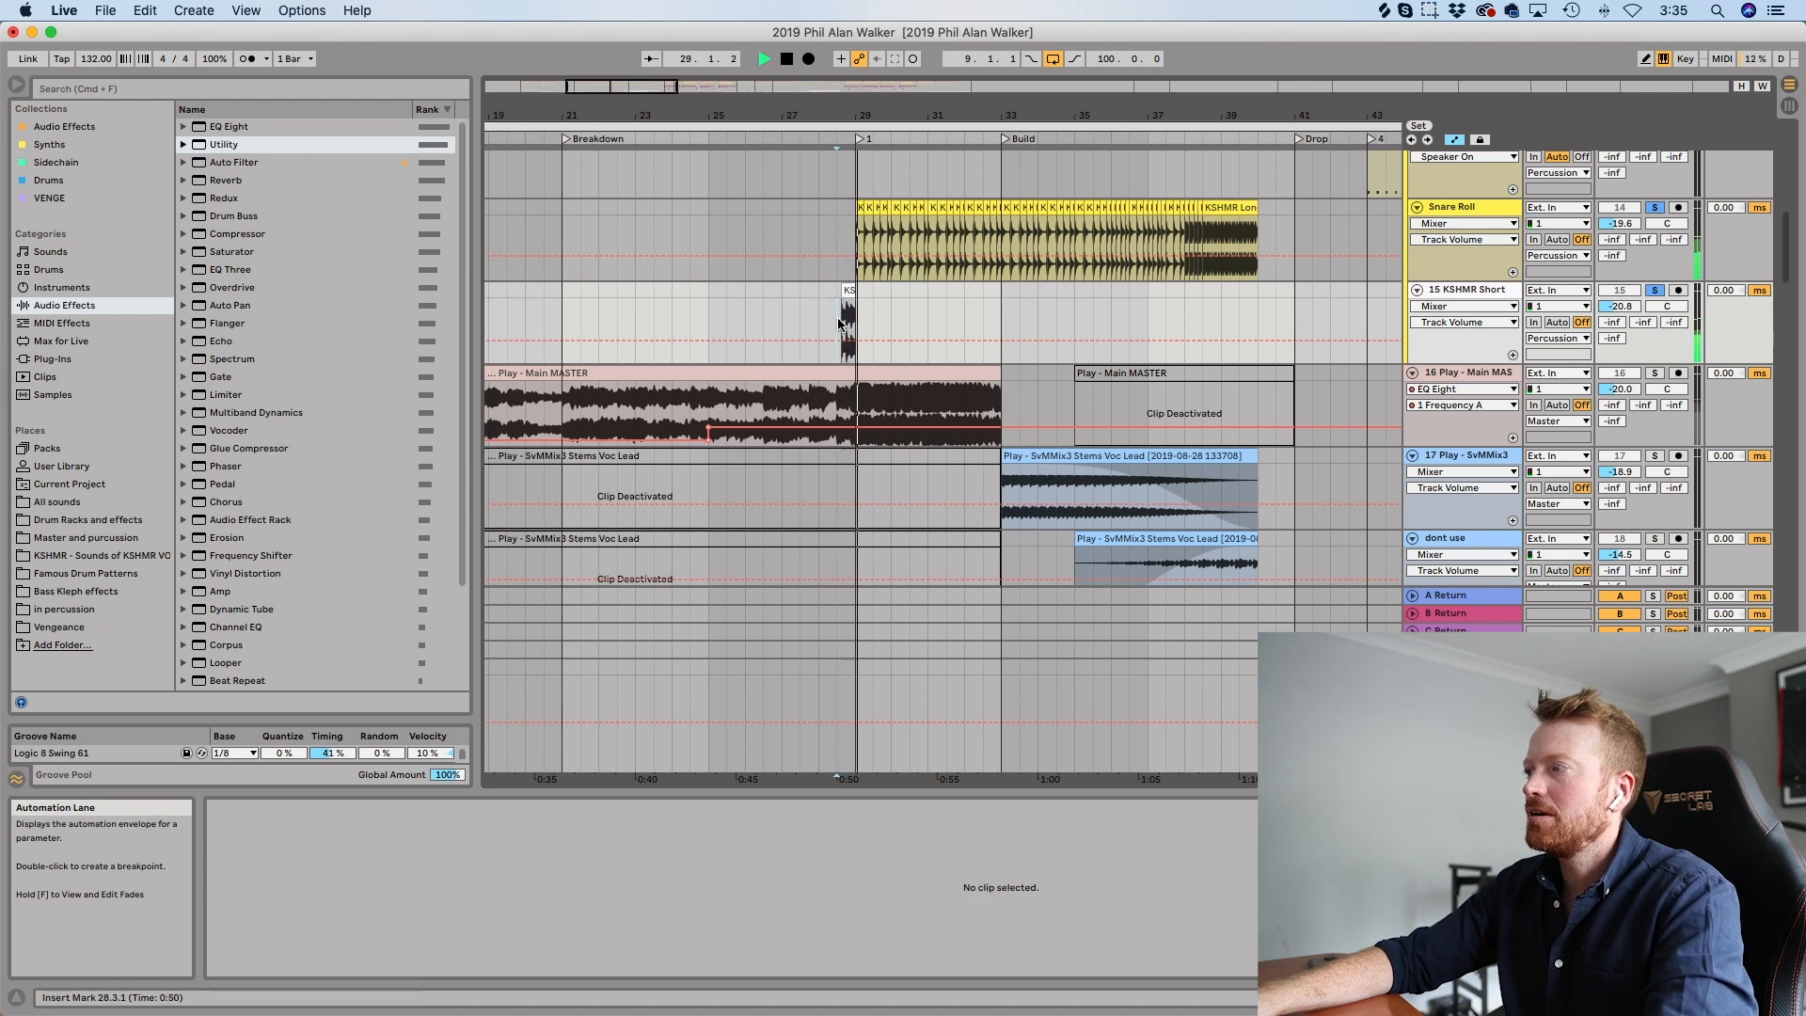
key(space)
click(1656, 208)
click(1656, 290)
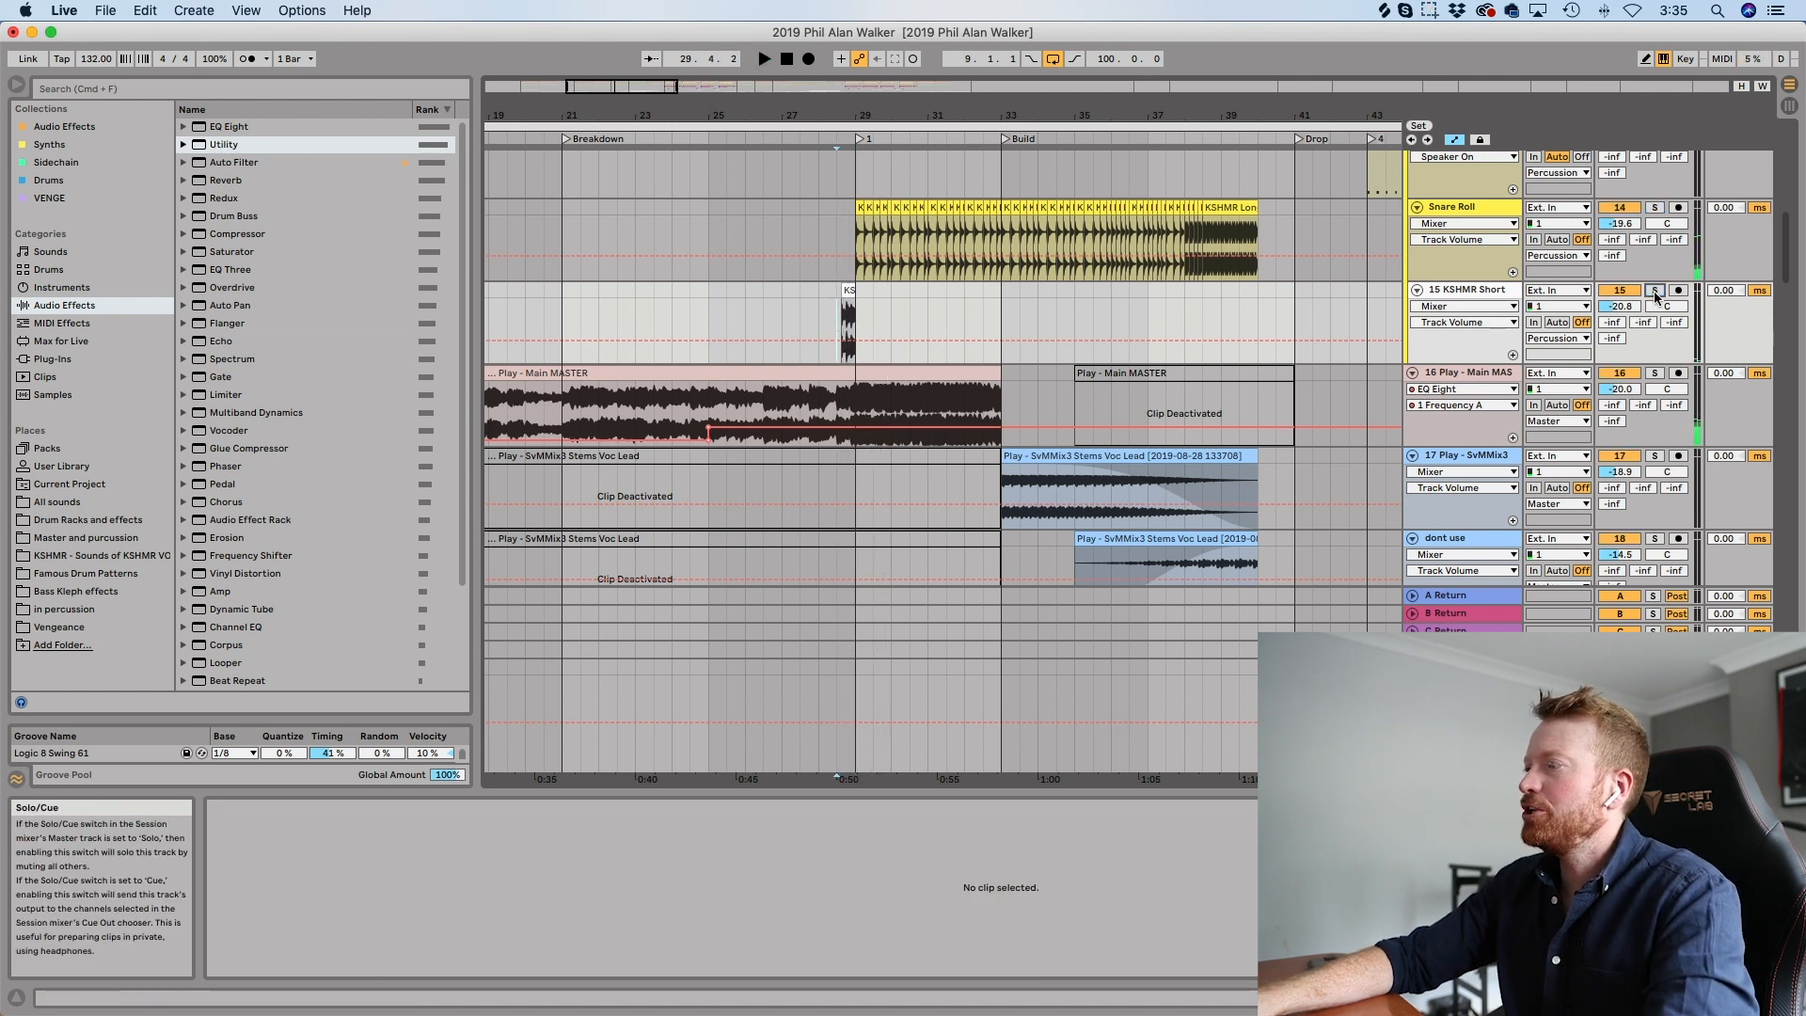
Solo tracks 14 to 17 and play them together from 28.3.1 into the Build, then clear the solos.
click(1655, 456)
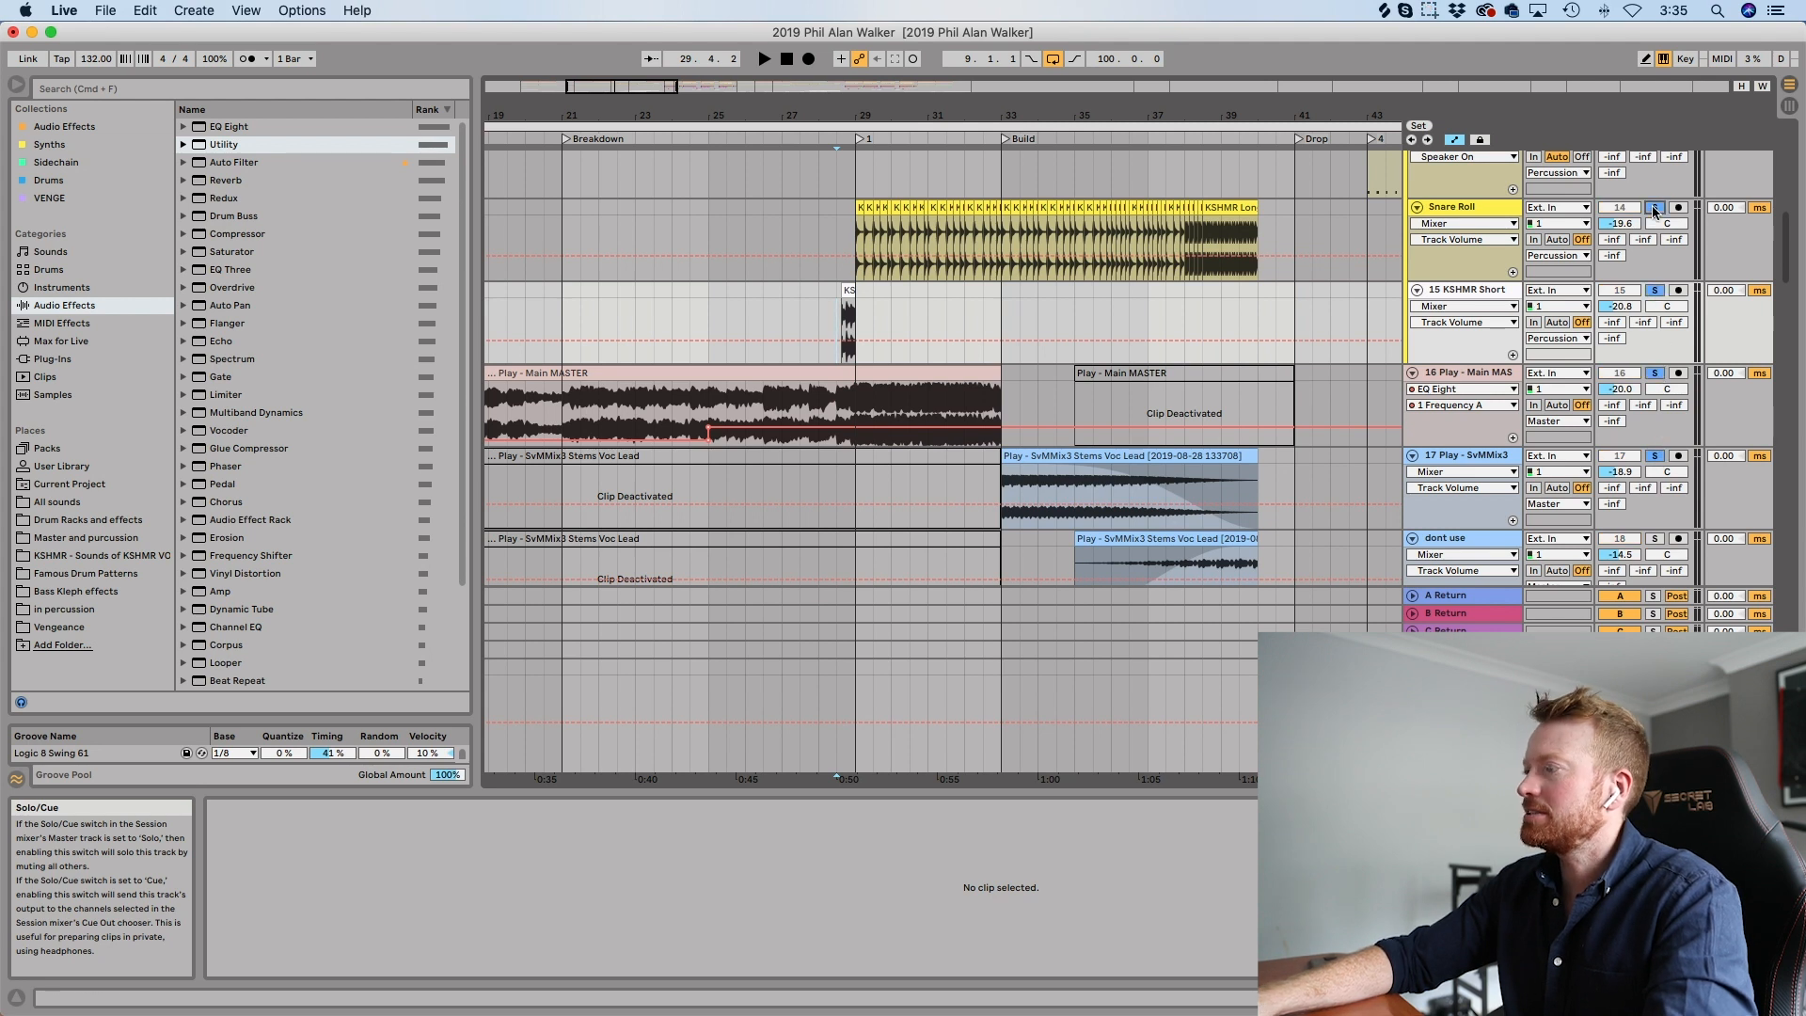
click(832, 439)
key(space)
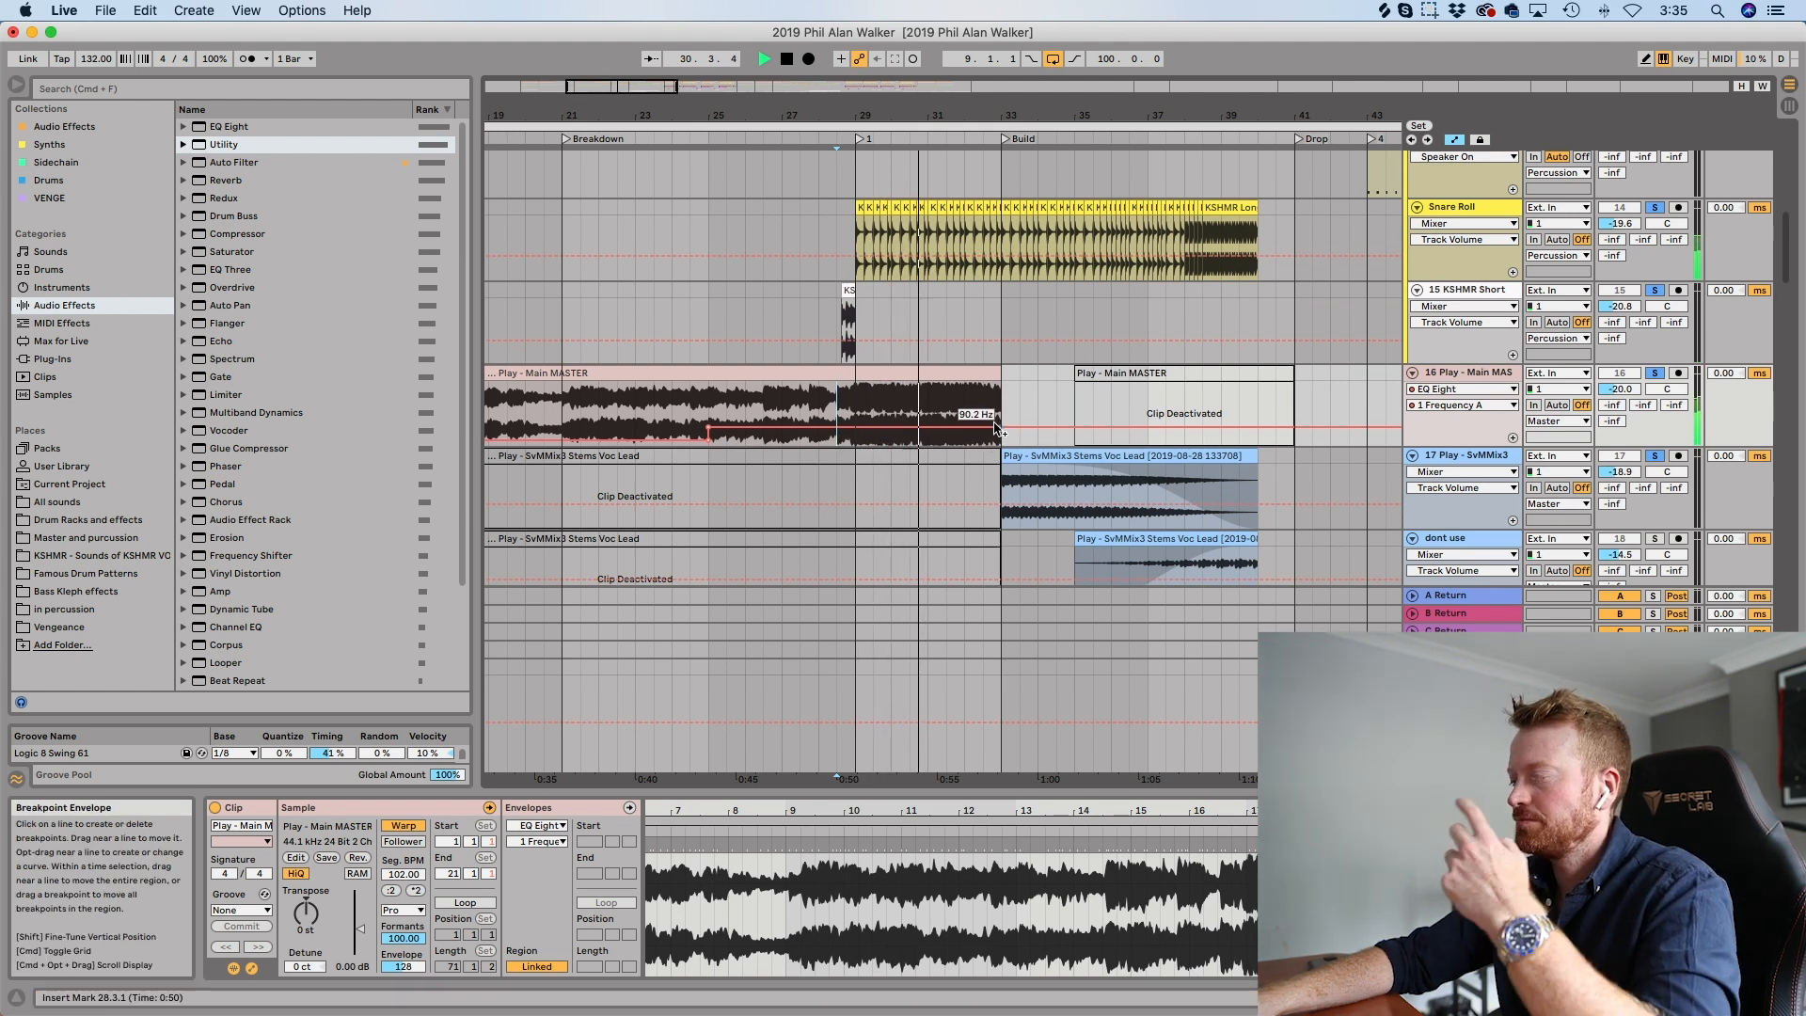
scroll(1167, 414, down, 3)
scroll(1167, 413, right, 2)
scroll(1166, 411, down, 1)
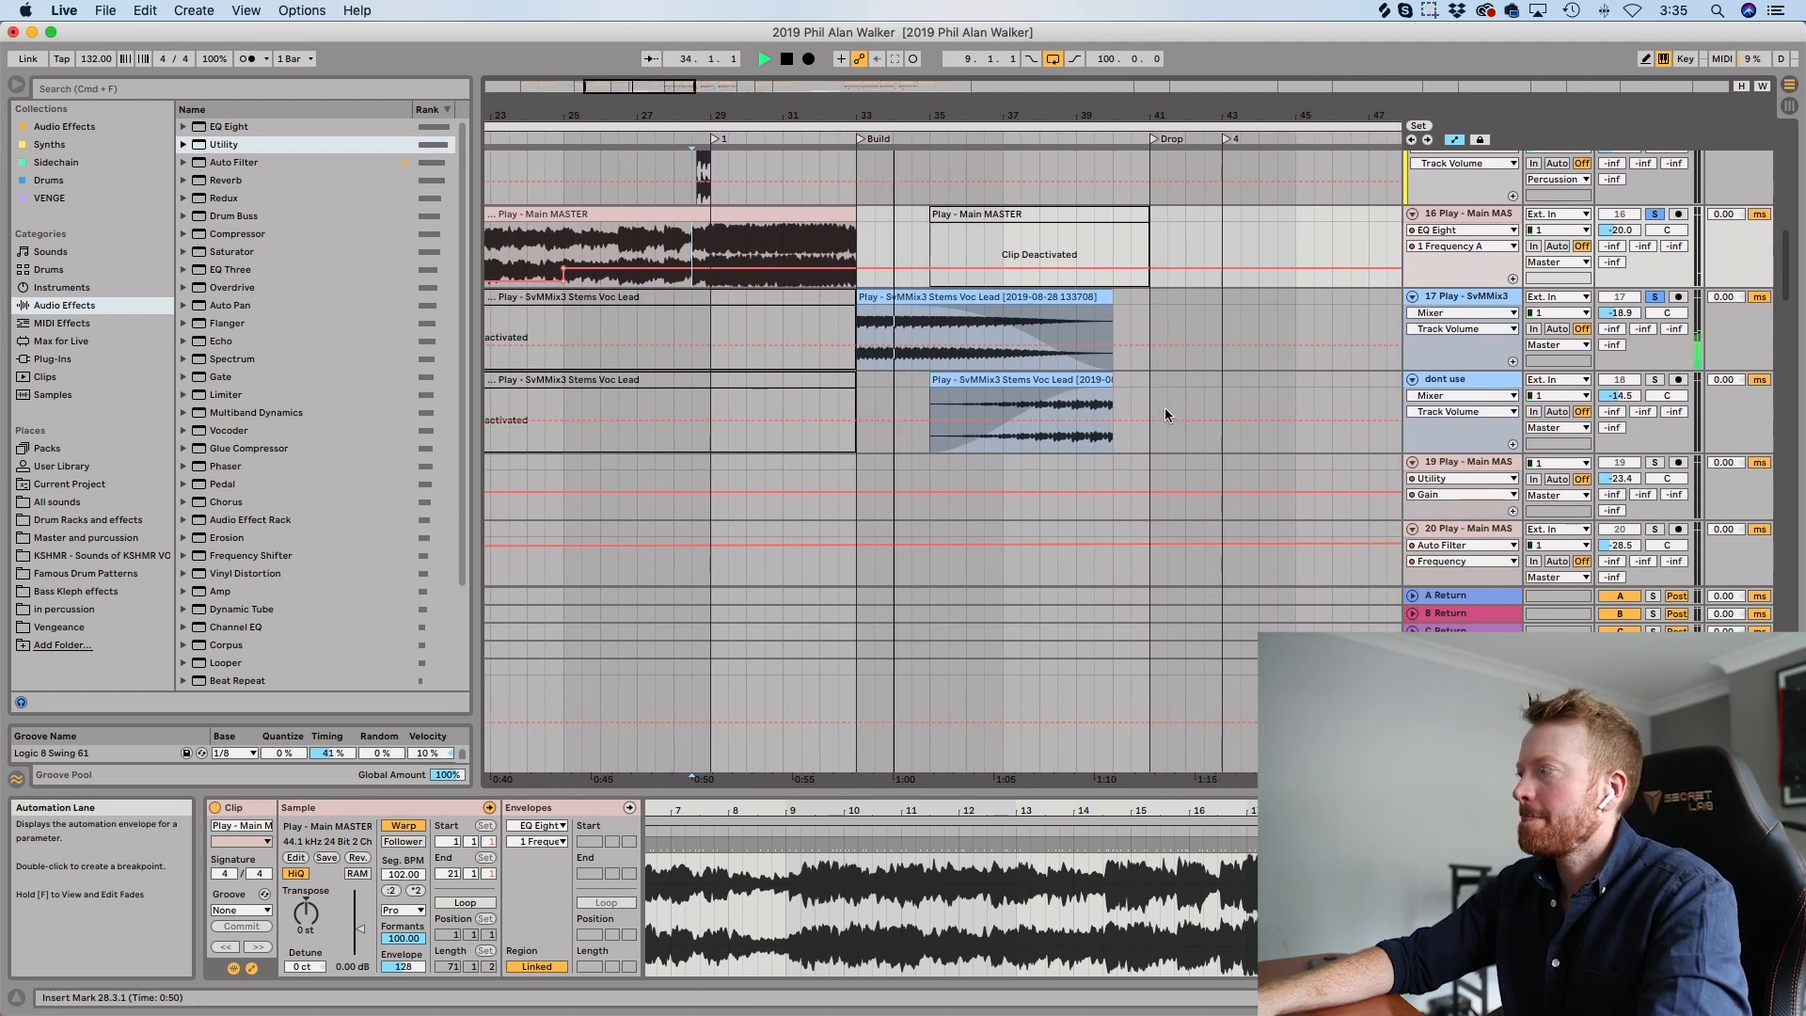
key(space)
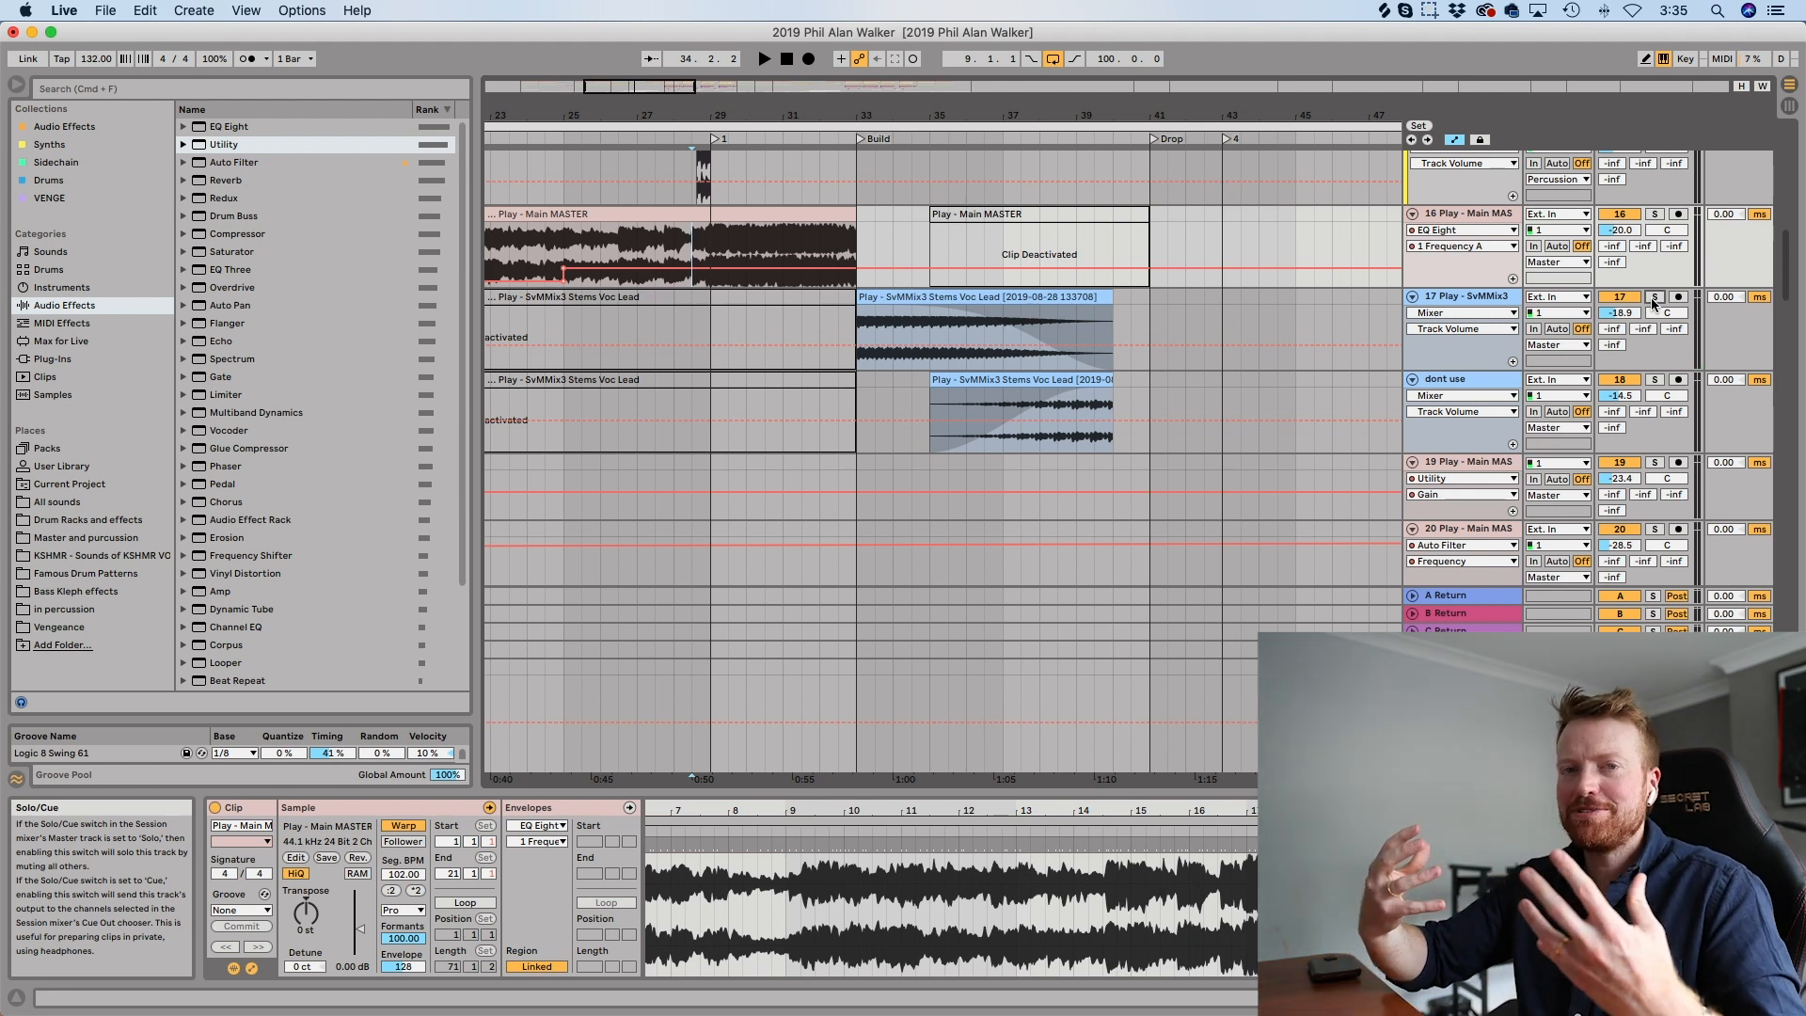
Solo the Crowd Noise track, play its KSHMR Sub Drop 05 clip from bar 33, and clear the solo.
scroll(970, 378, down, 20)
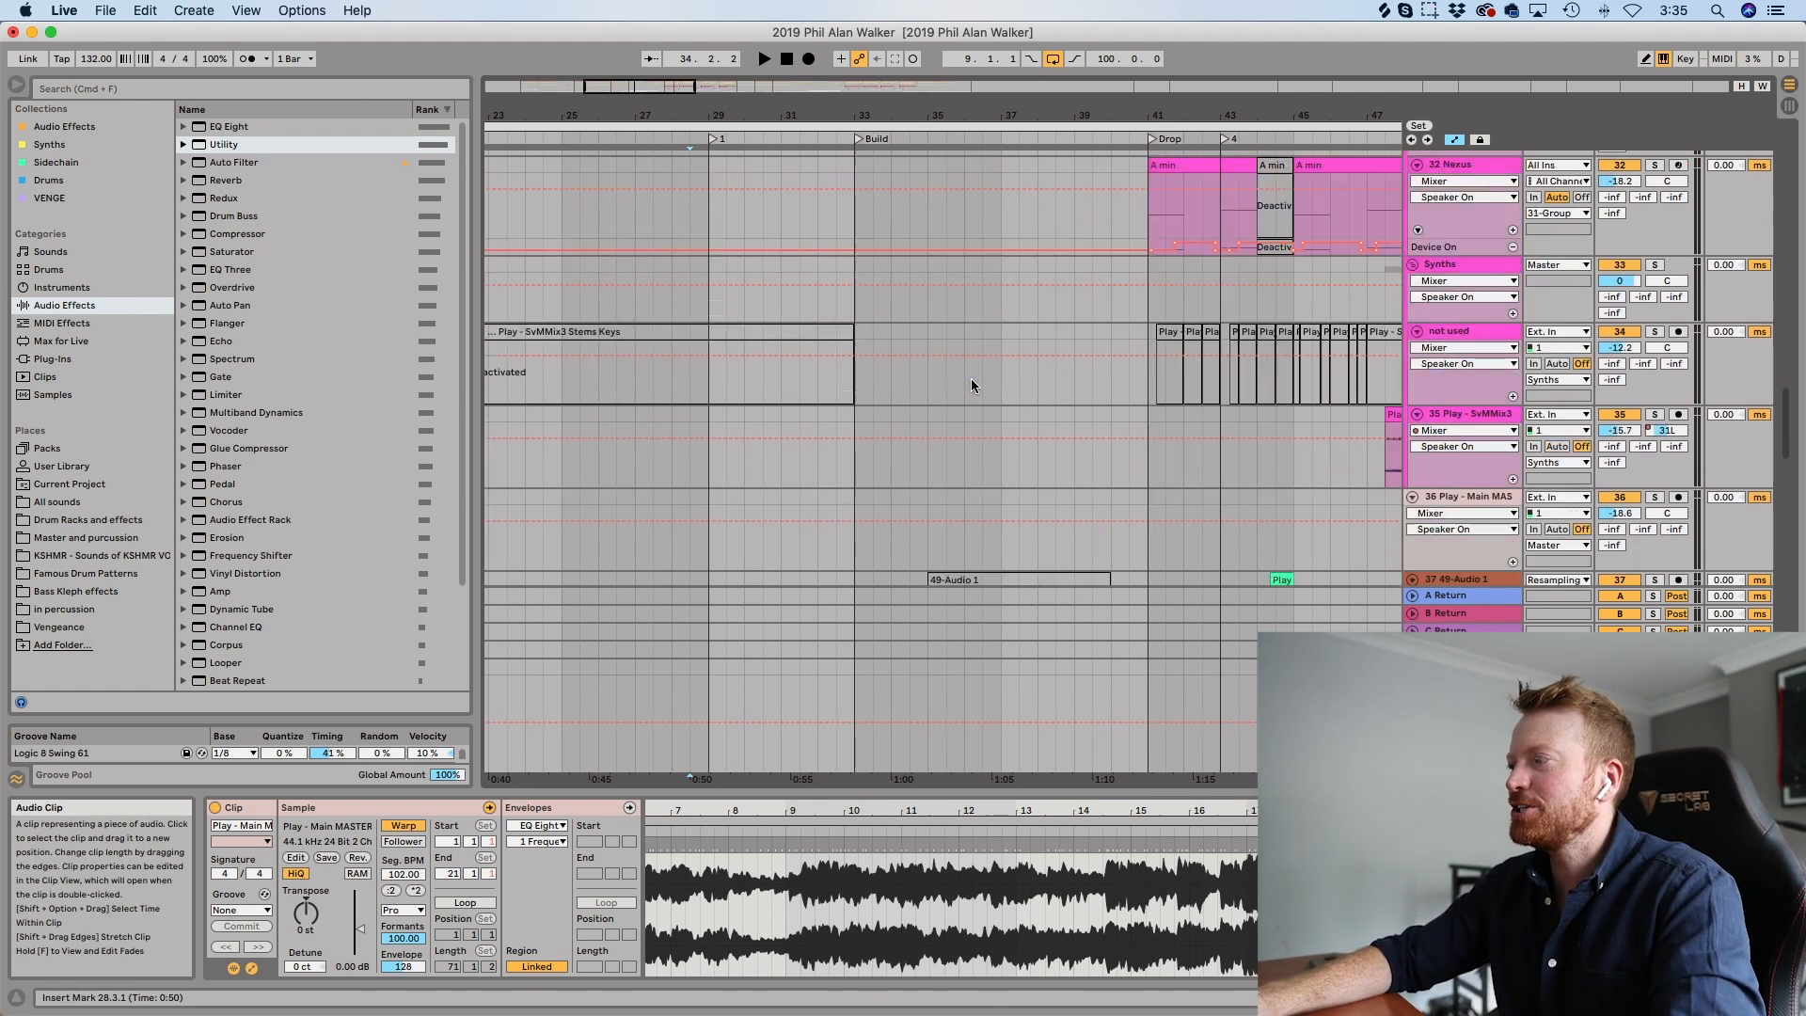
scroll(971, 378, down, 2)
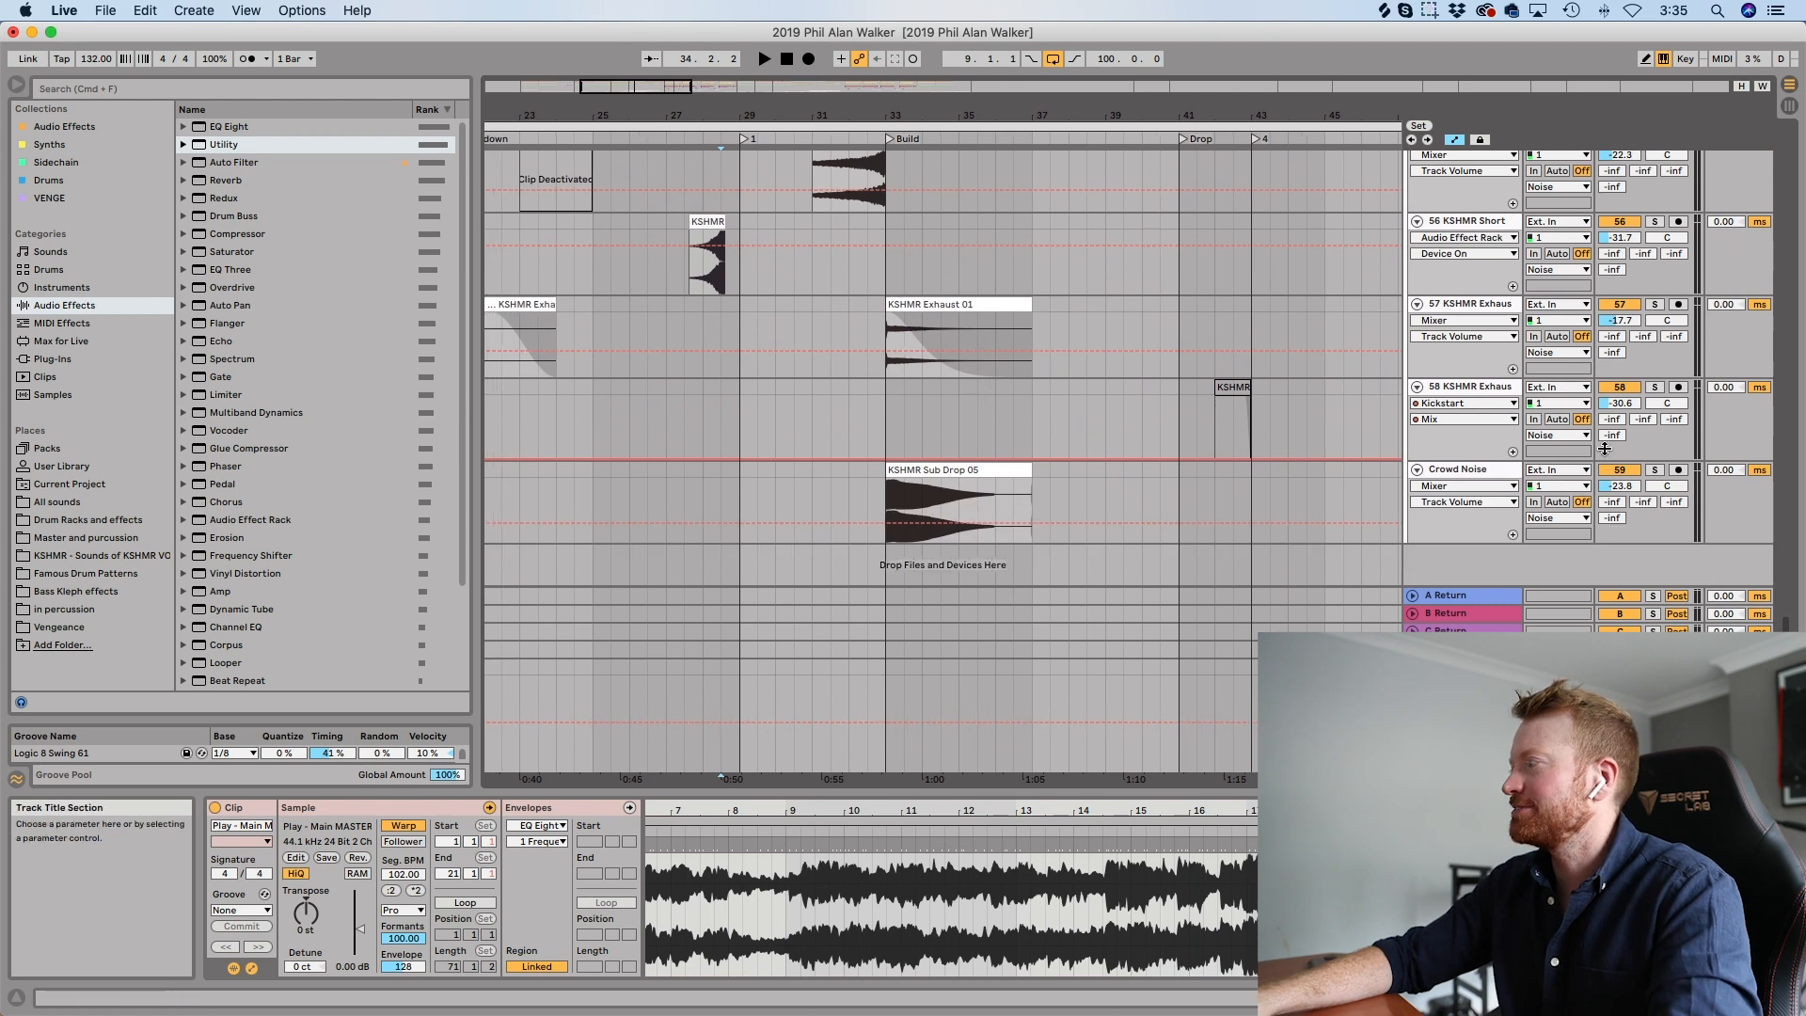
click(997, 468)
key(space)
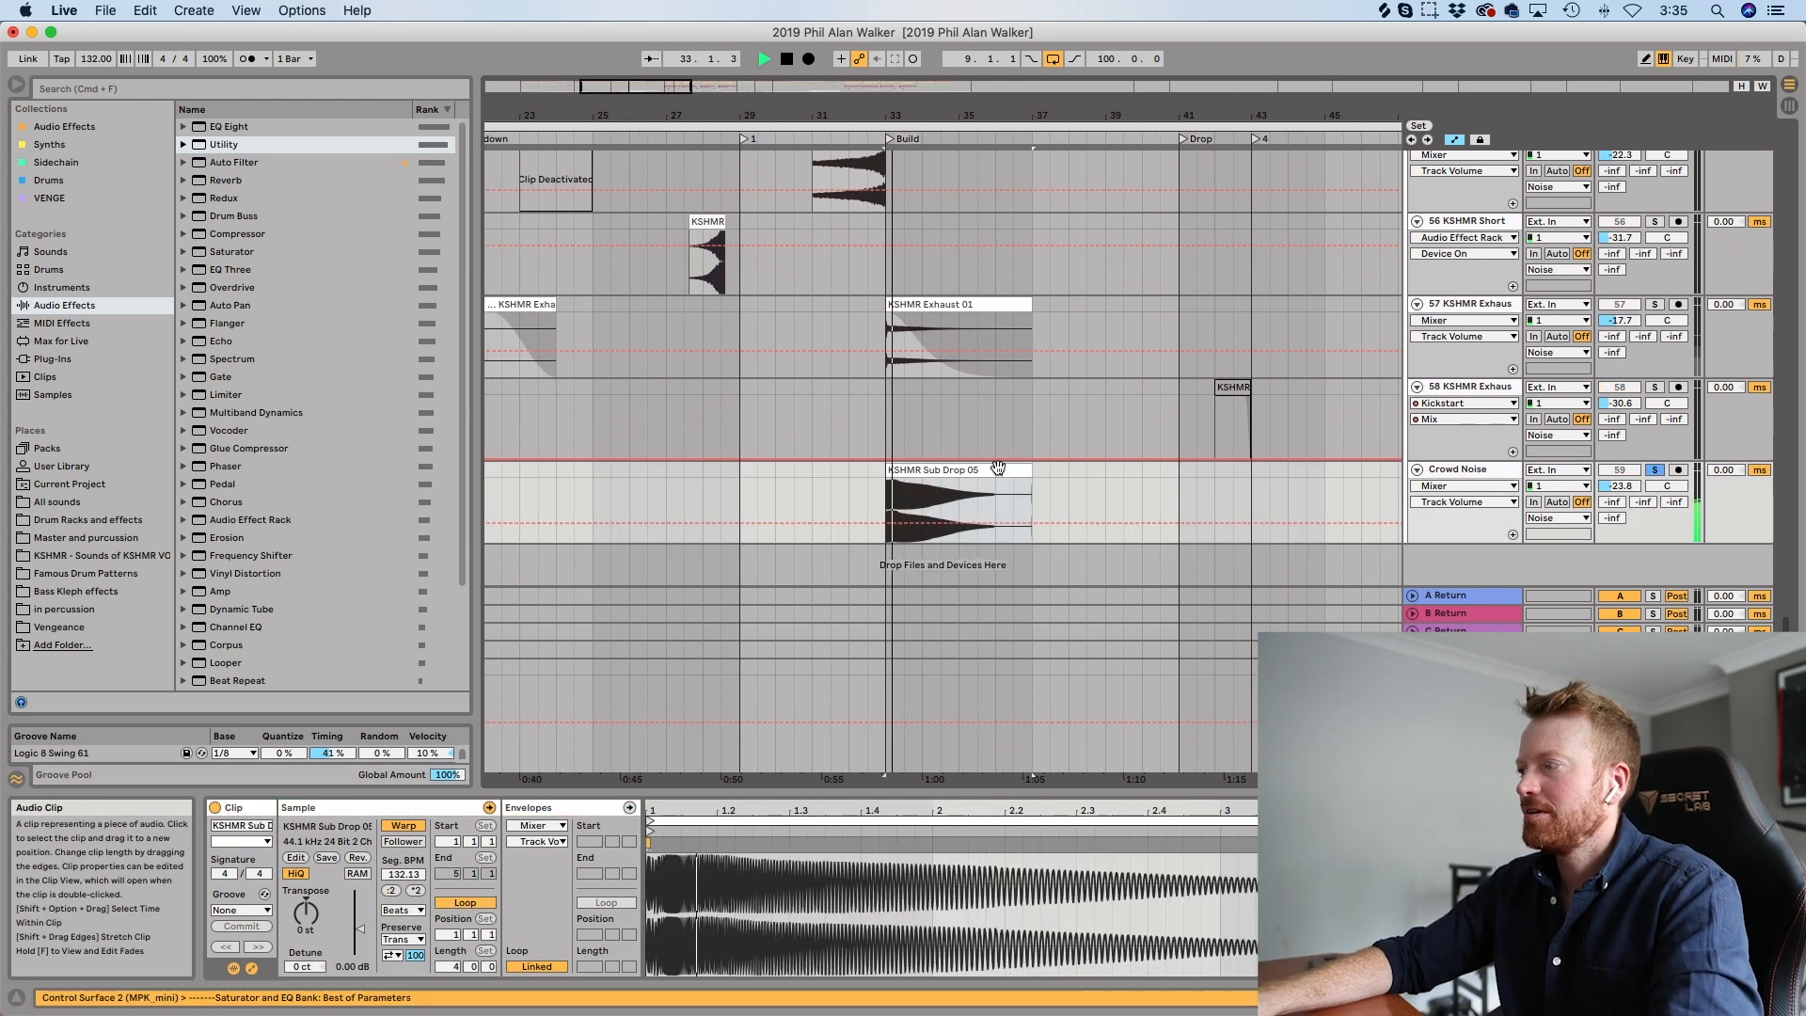
key(space)
click(1654, 469)
Solo track 57, play its KSHMR Exhaust 01 clip from bar 33, and clear the solo.
scroll(1001, 398, up, 3)
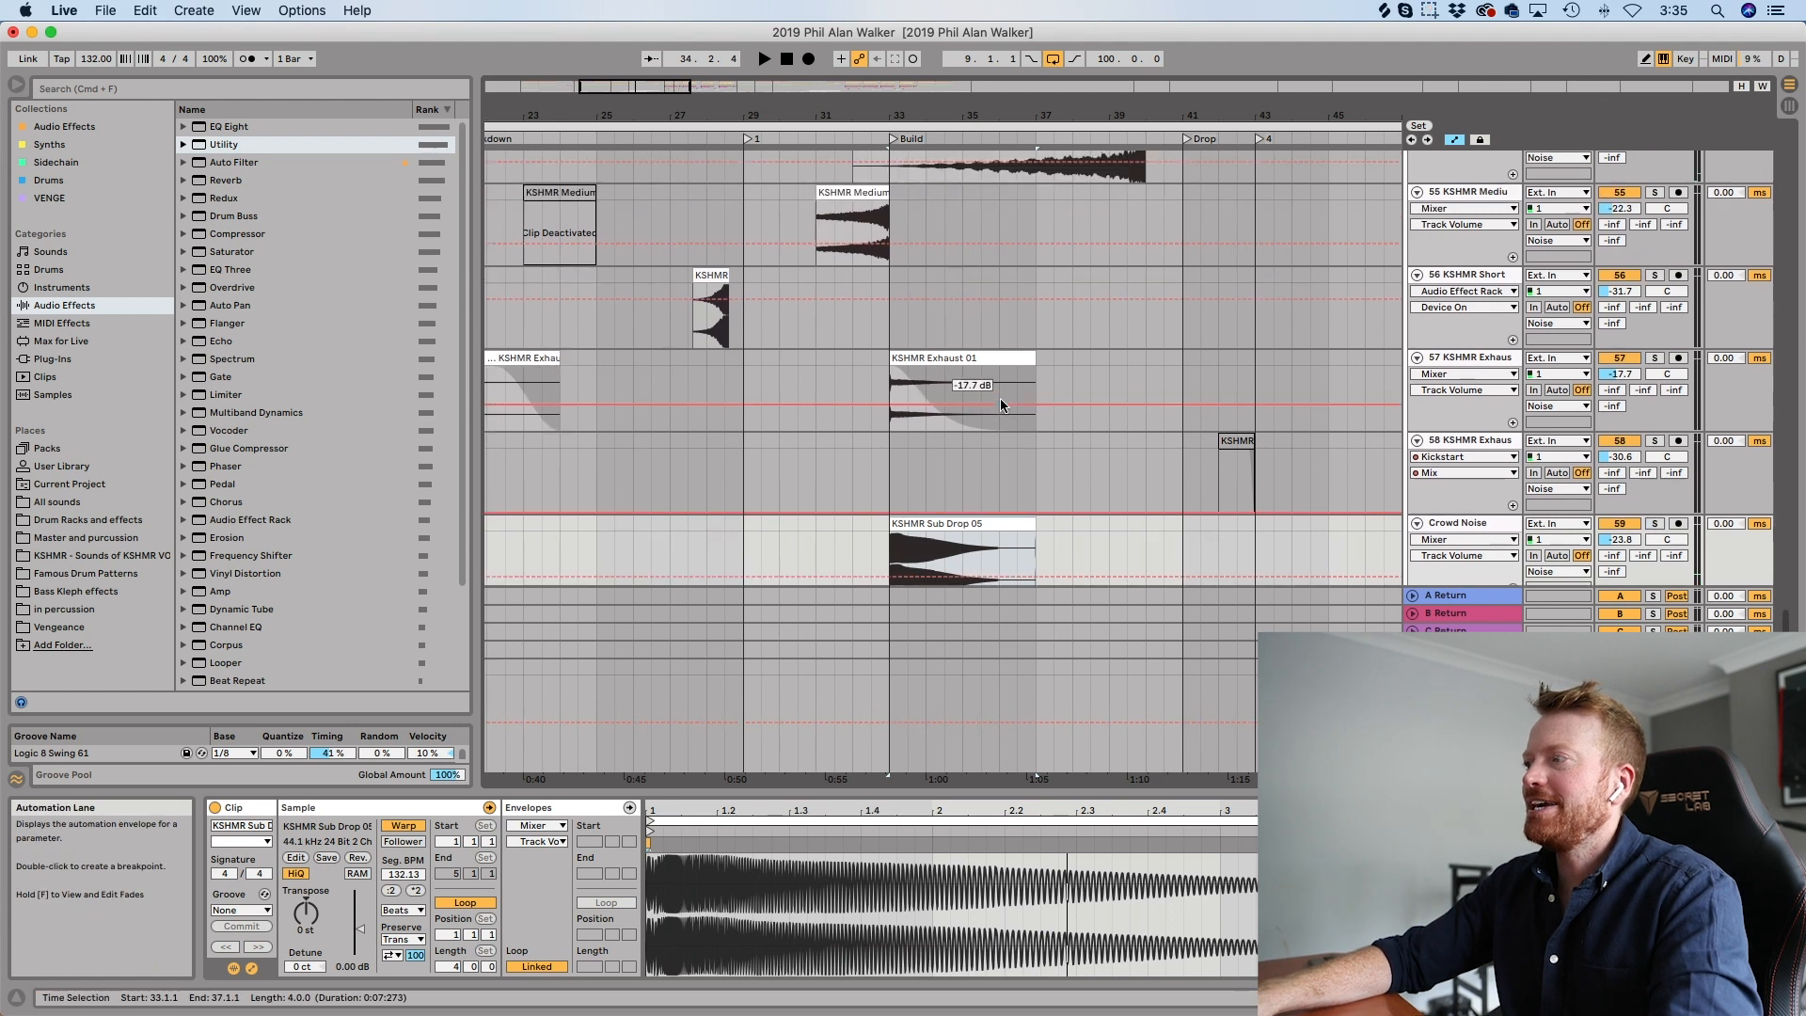
click(1656, 409)
key(space)
key(space)
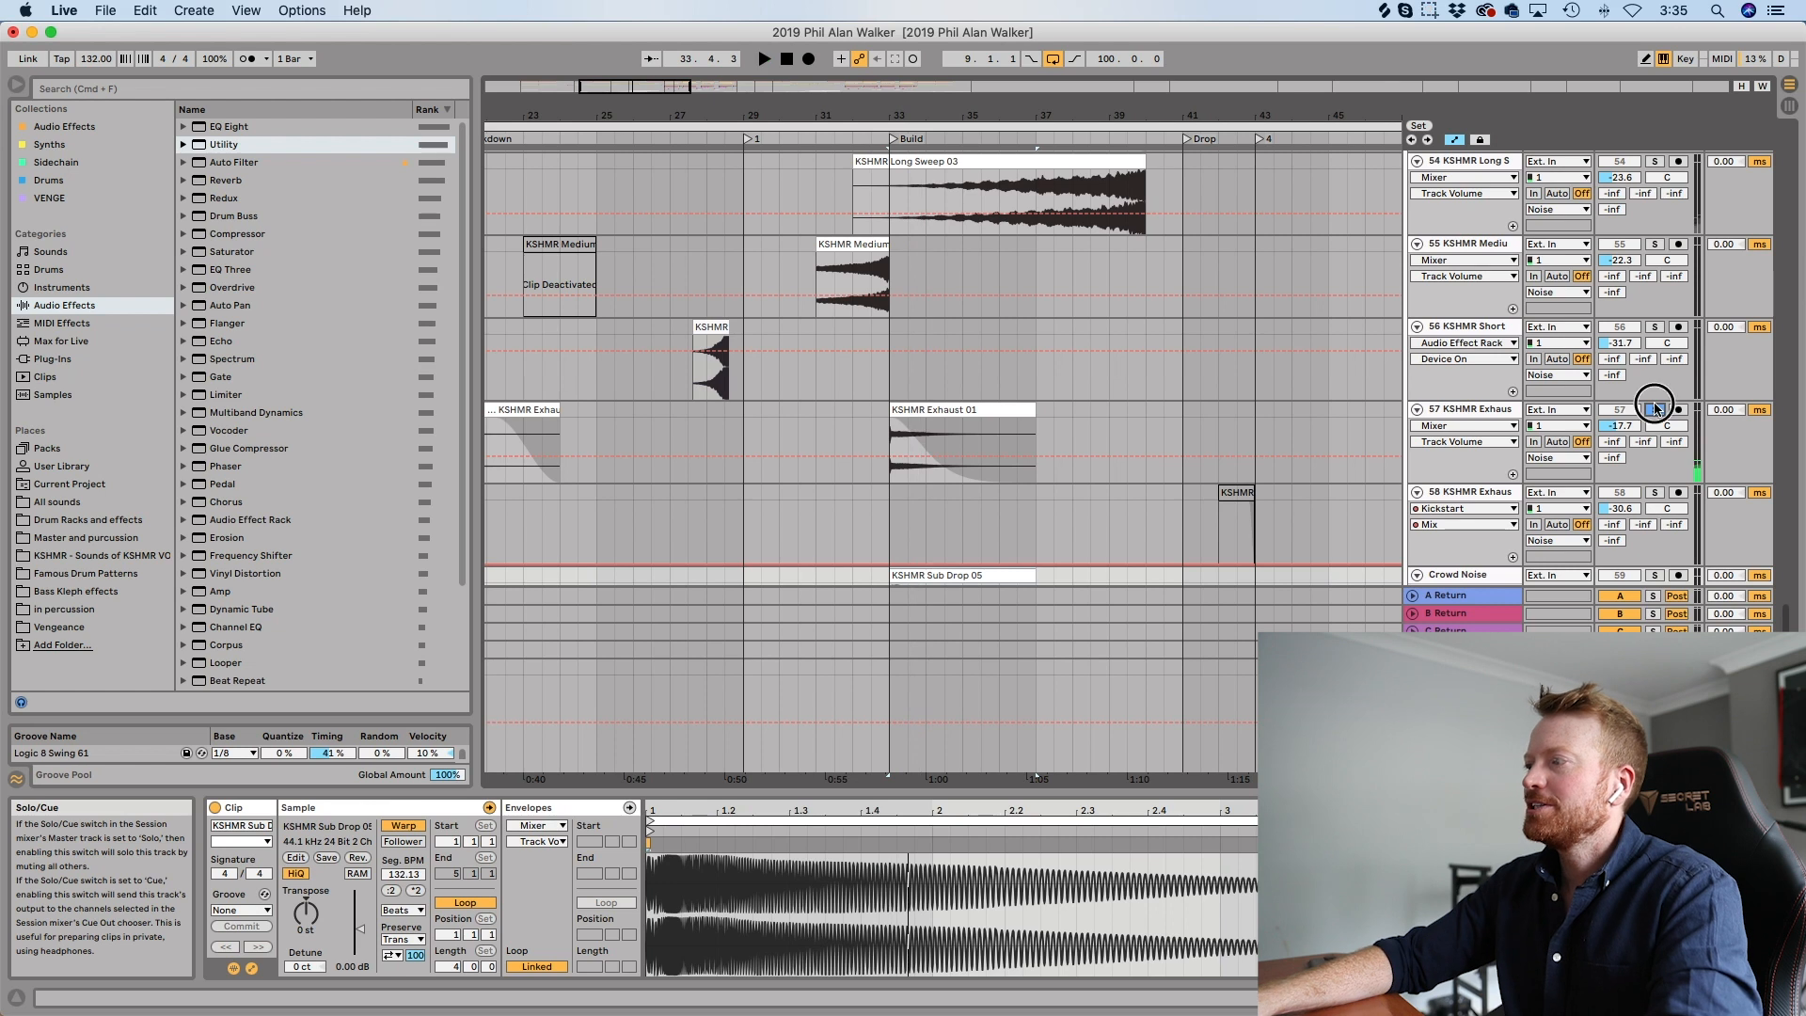
click(1656, 409)
Play the full mix from 32.1.1 to hear the exhaust and sub drop clips at the start of the Build.
click(852, 473)
key(space)
scroll(851, 477, down, 3)
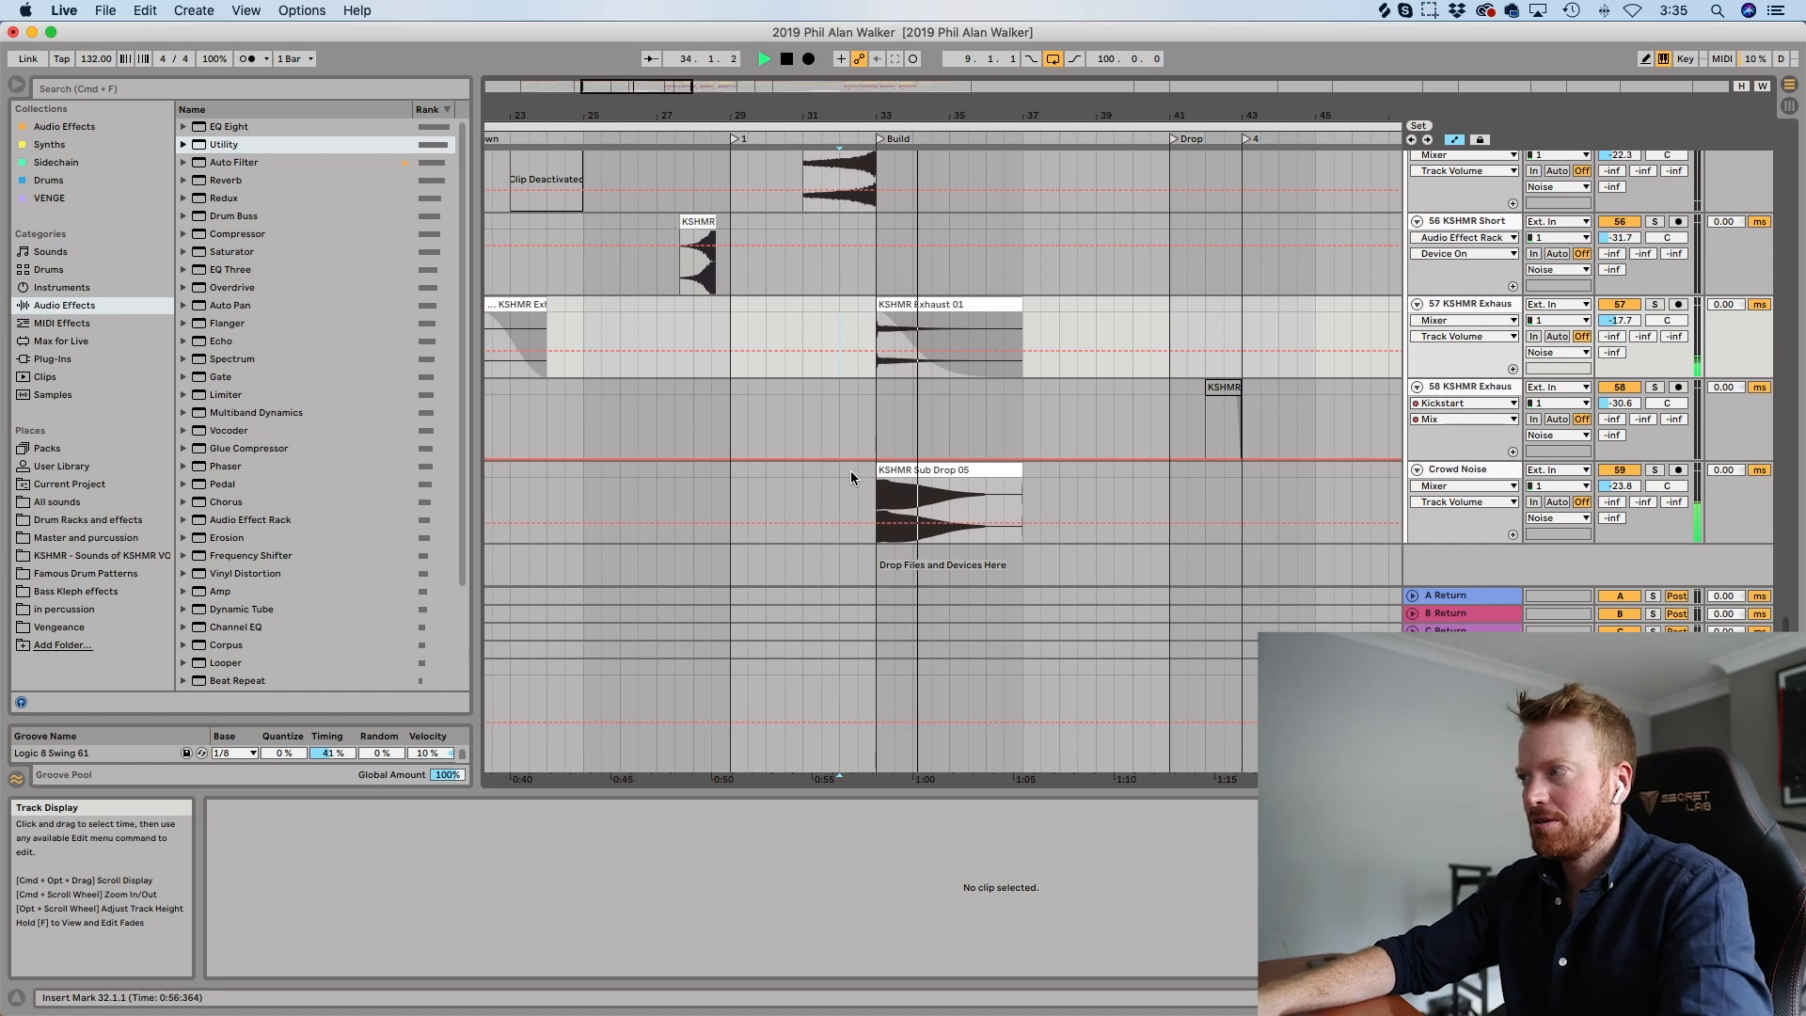
key(space)
Solo track 50 and play its active 42-Audio 1 clips just before bar 34.
scroll(952, 409, up, 15)
scroll(952, 410, up, 8)
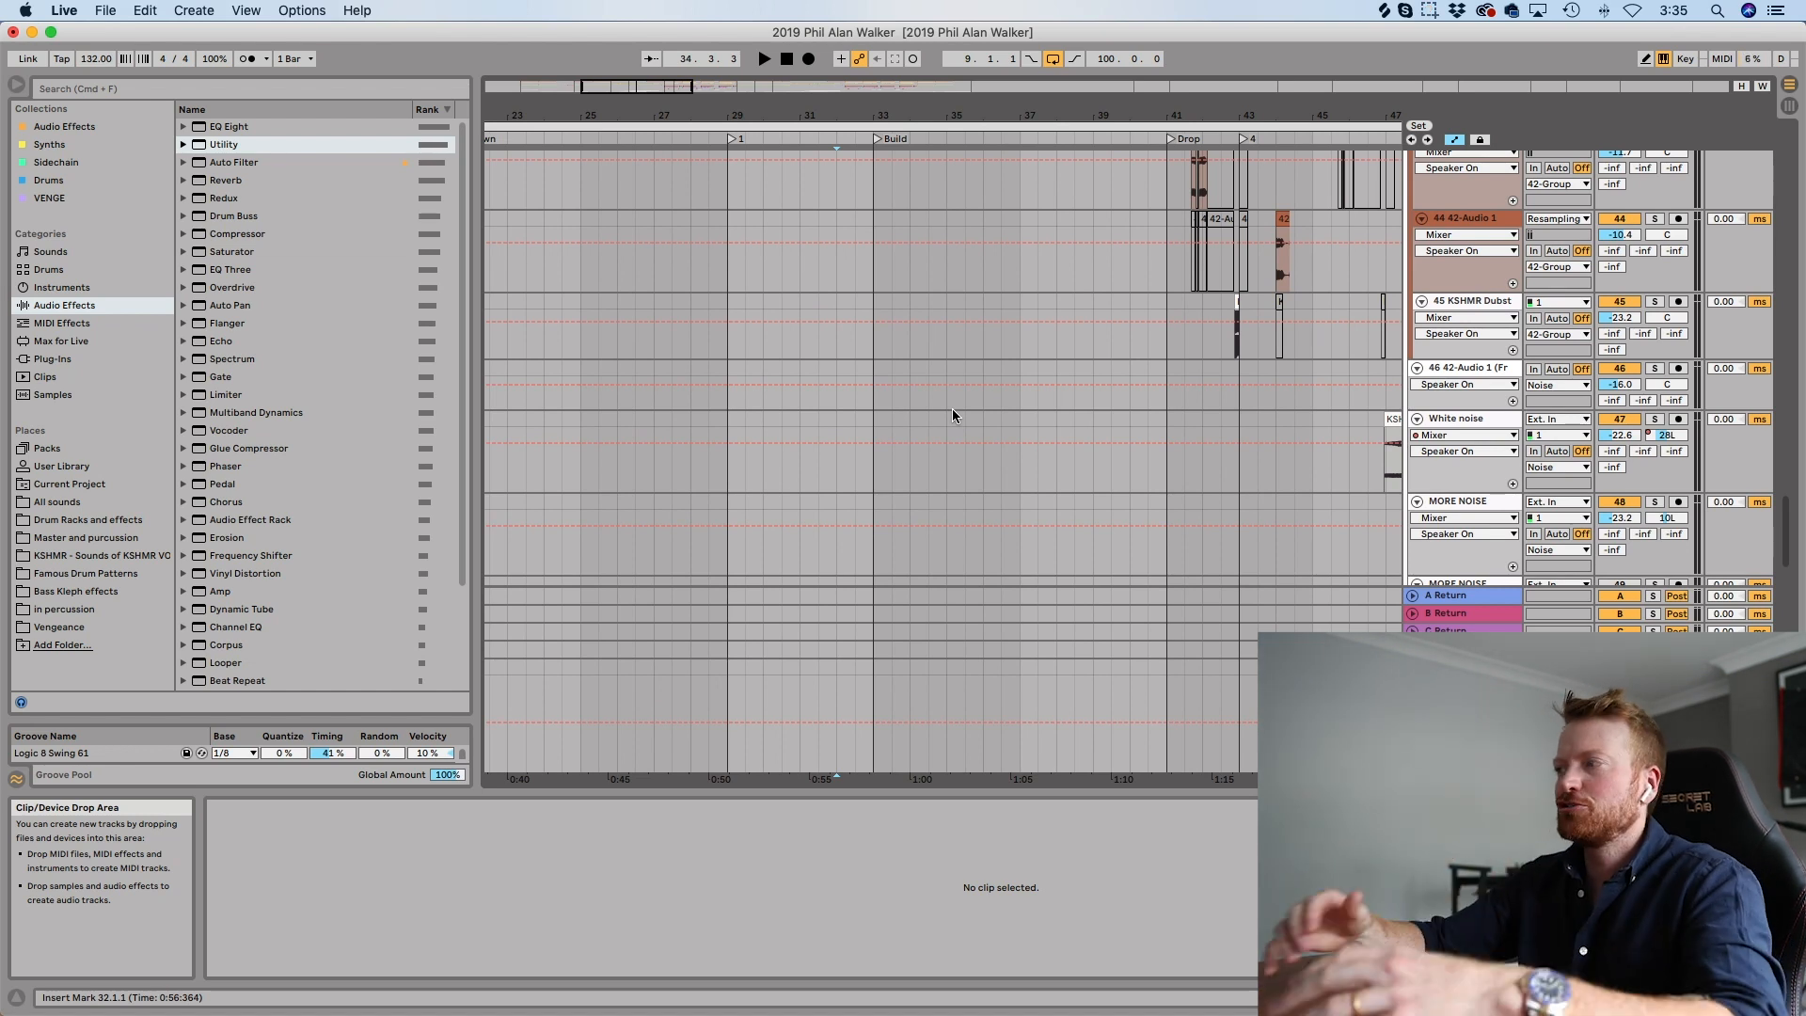
scroll(952, 414, down, 5)
scroll(952, 414, up, 3)
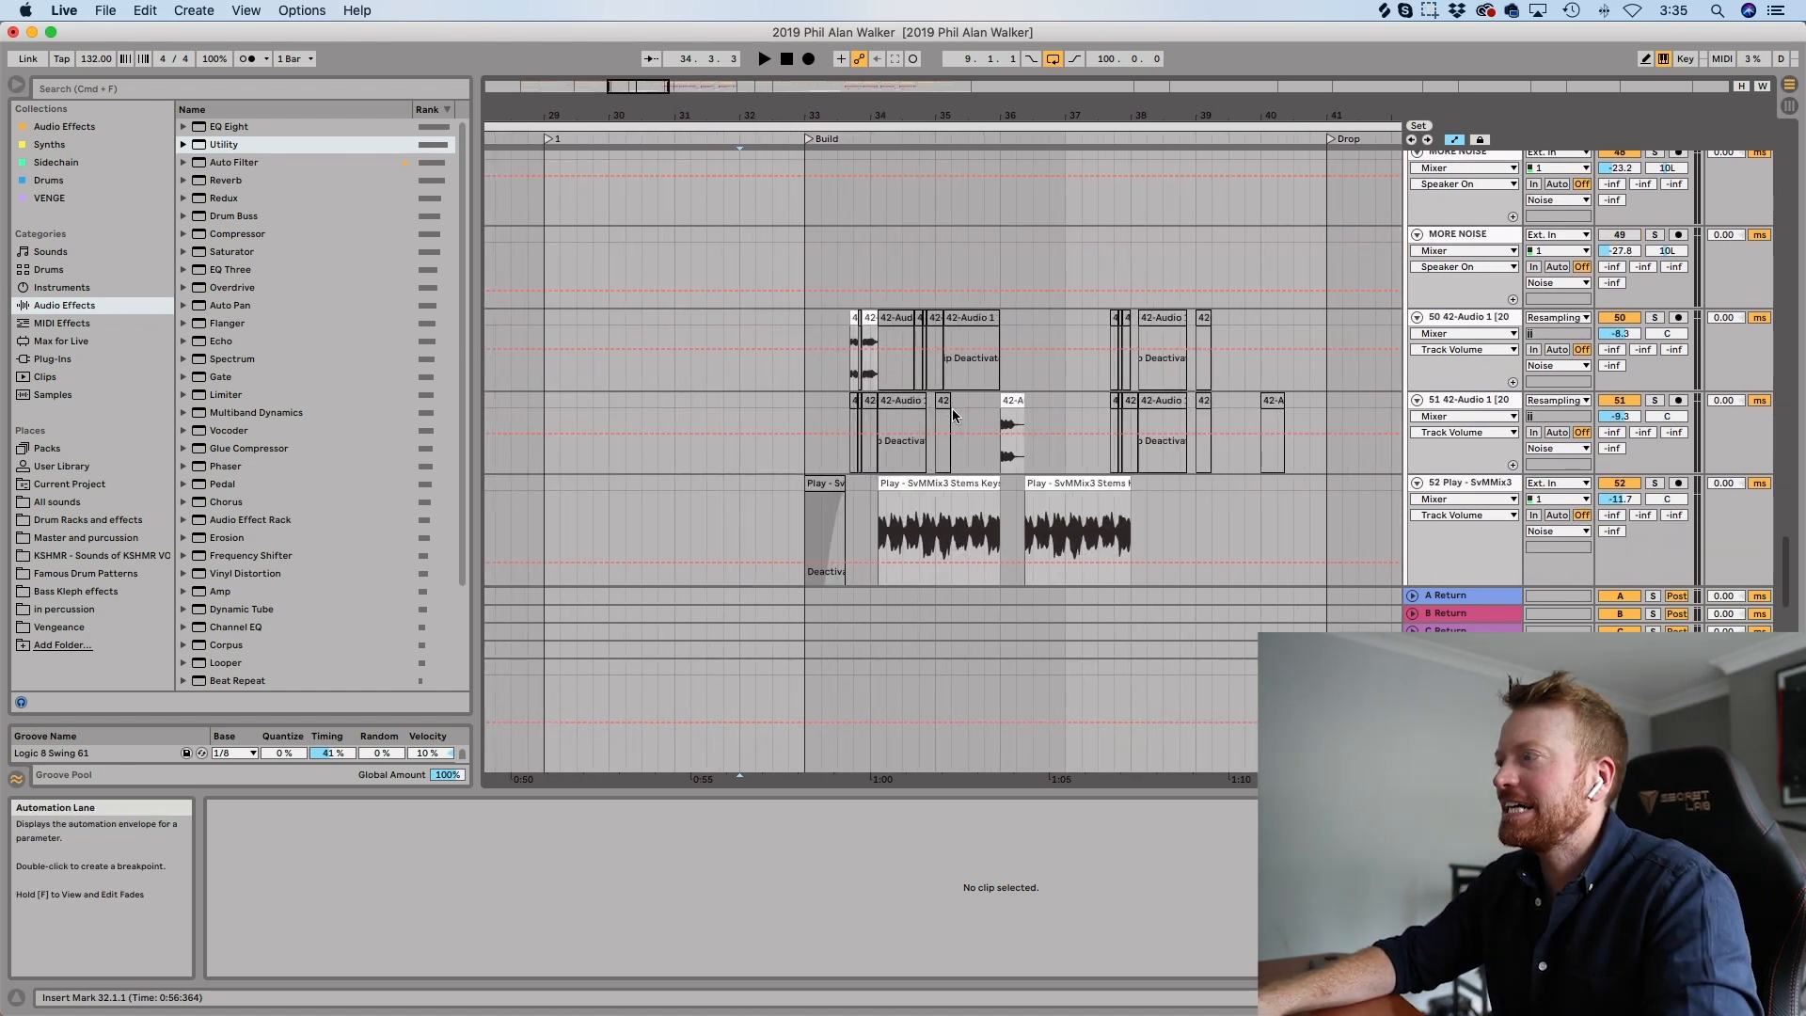
scroll(952, 414, up, 3)
click(1655, 318)
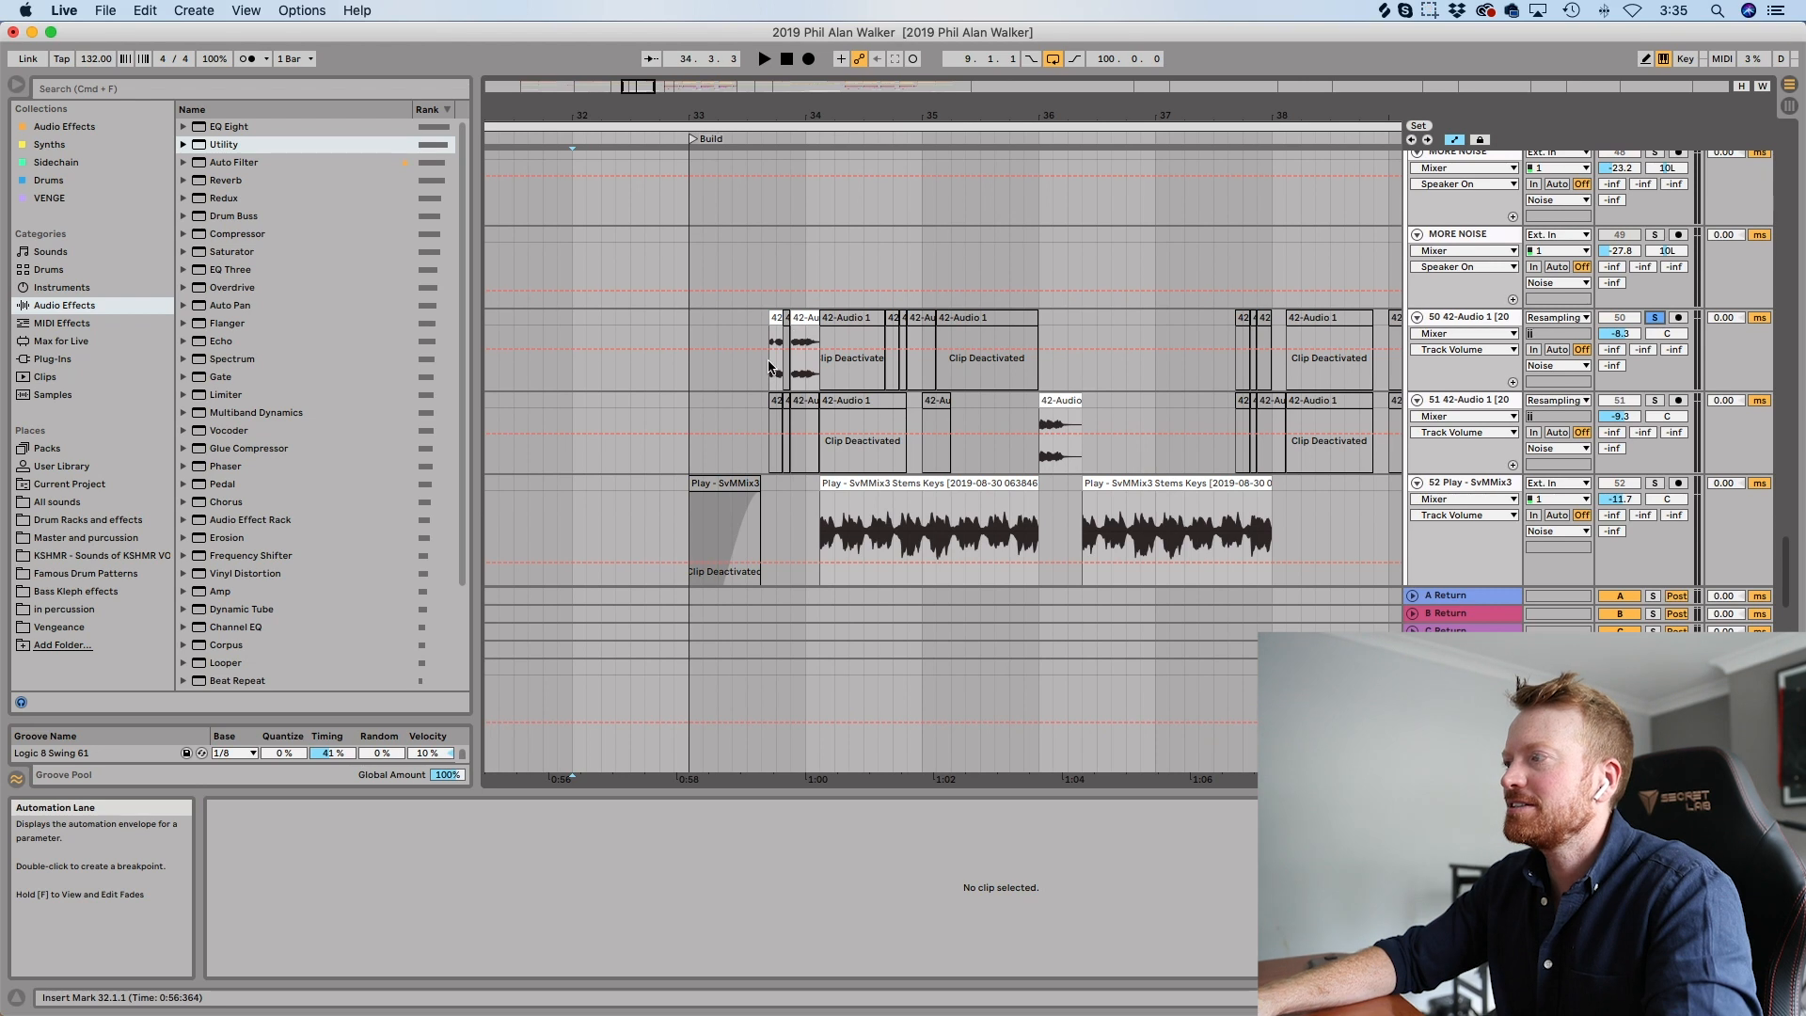
click(766, 365)
key(space)
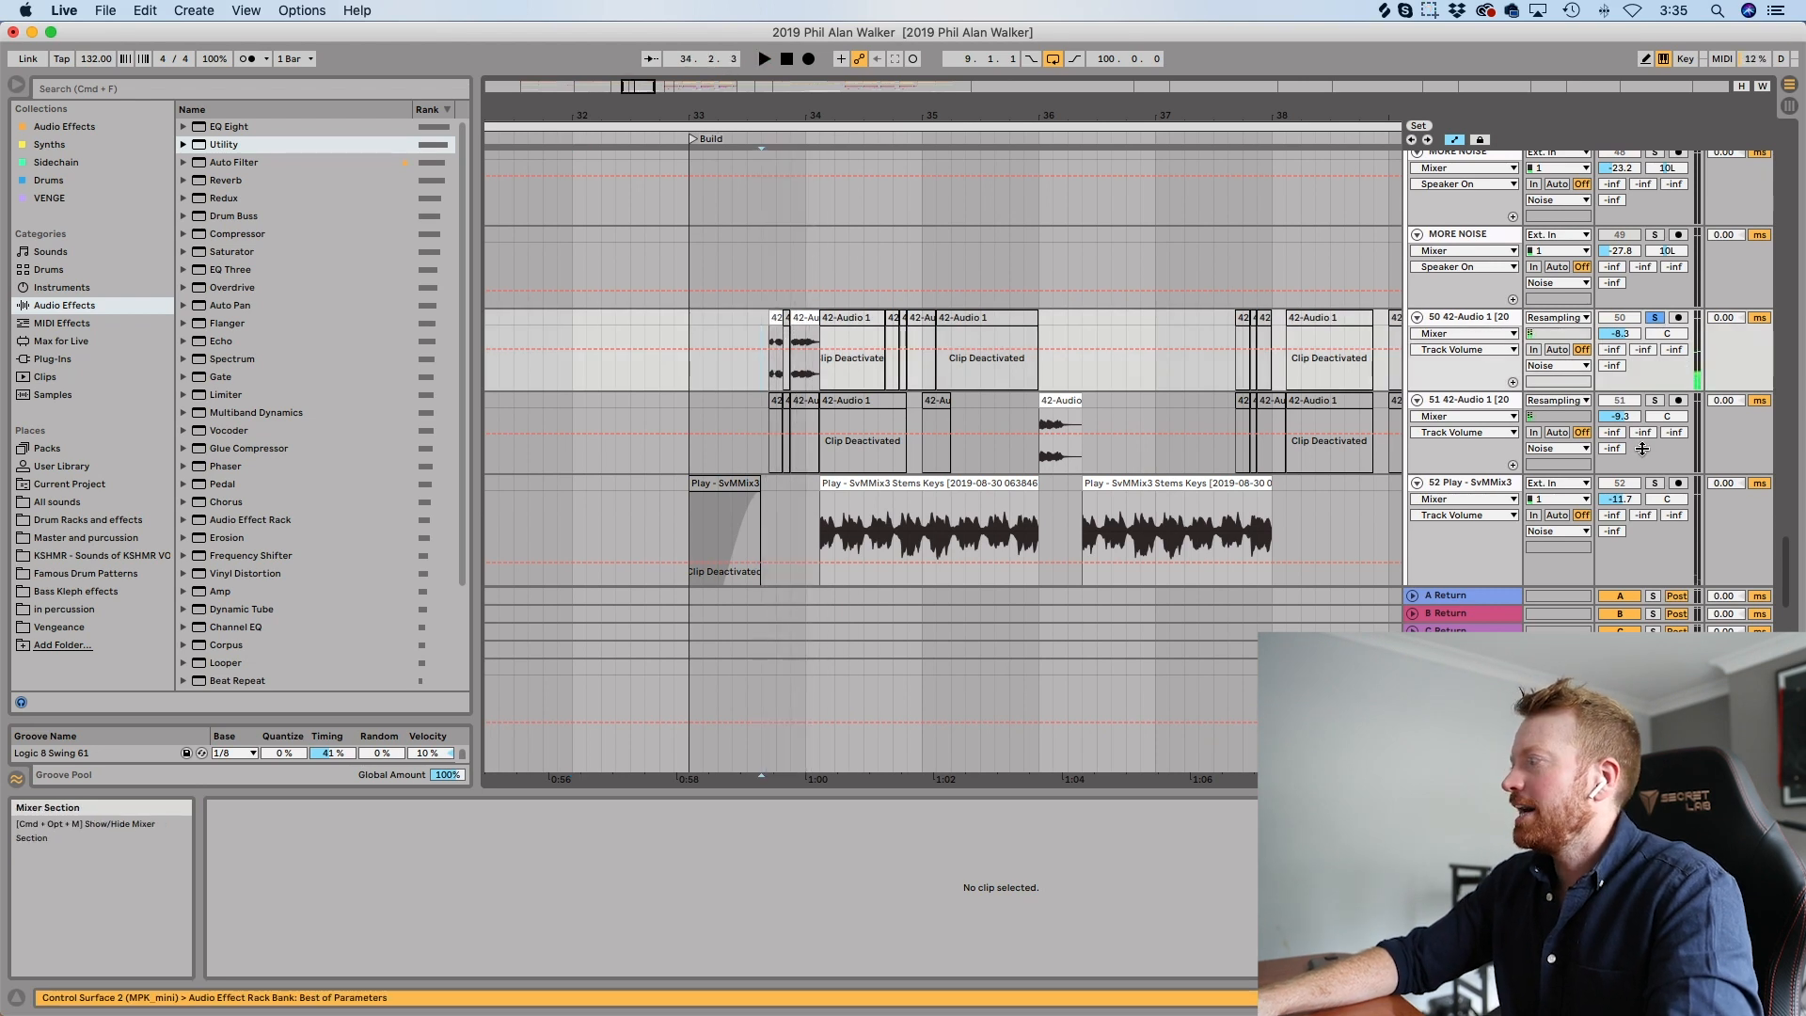
Solo track 52 and play its Play - SvMMix3 Stems Keys clip from 34.1.3, then clear the solo.
click(1654, 484)
click(819, 511)
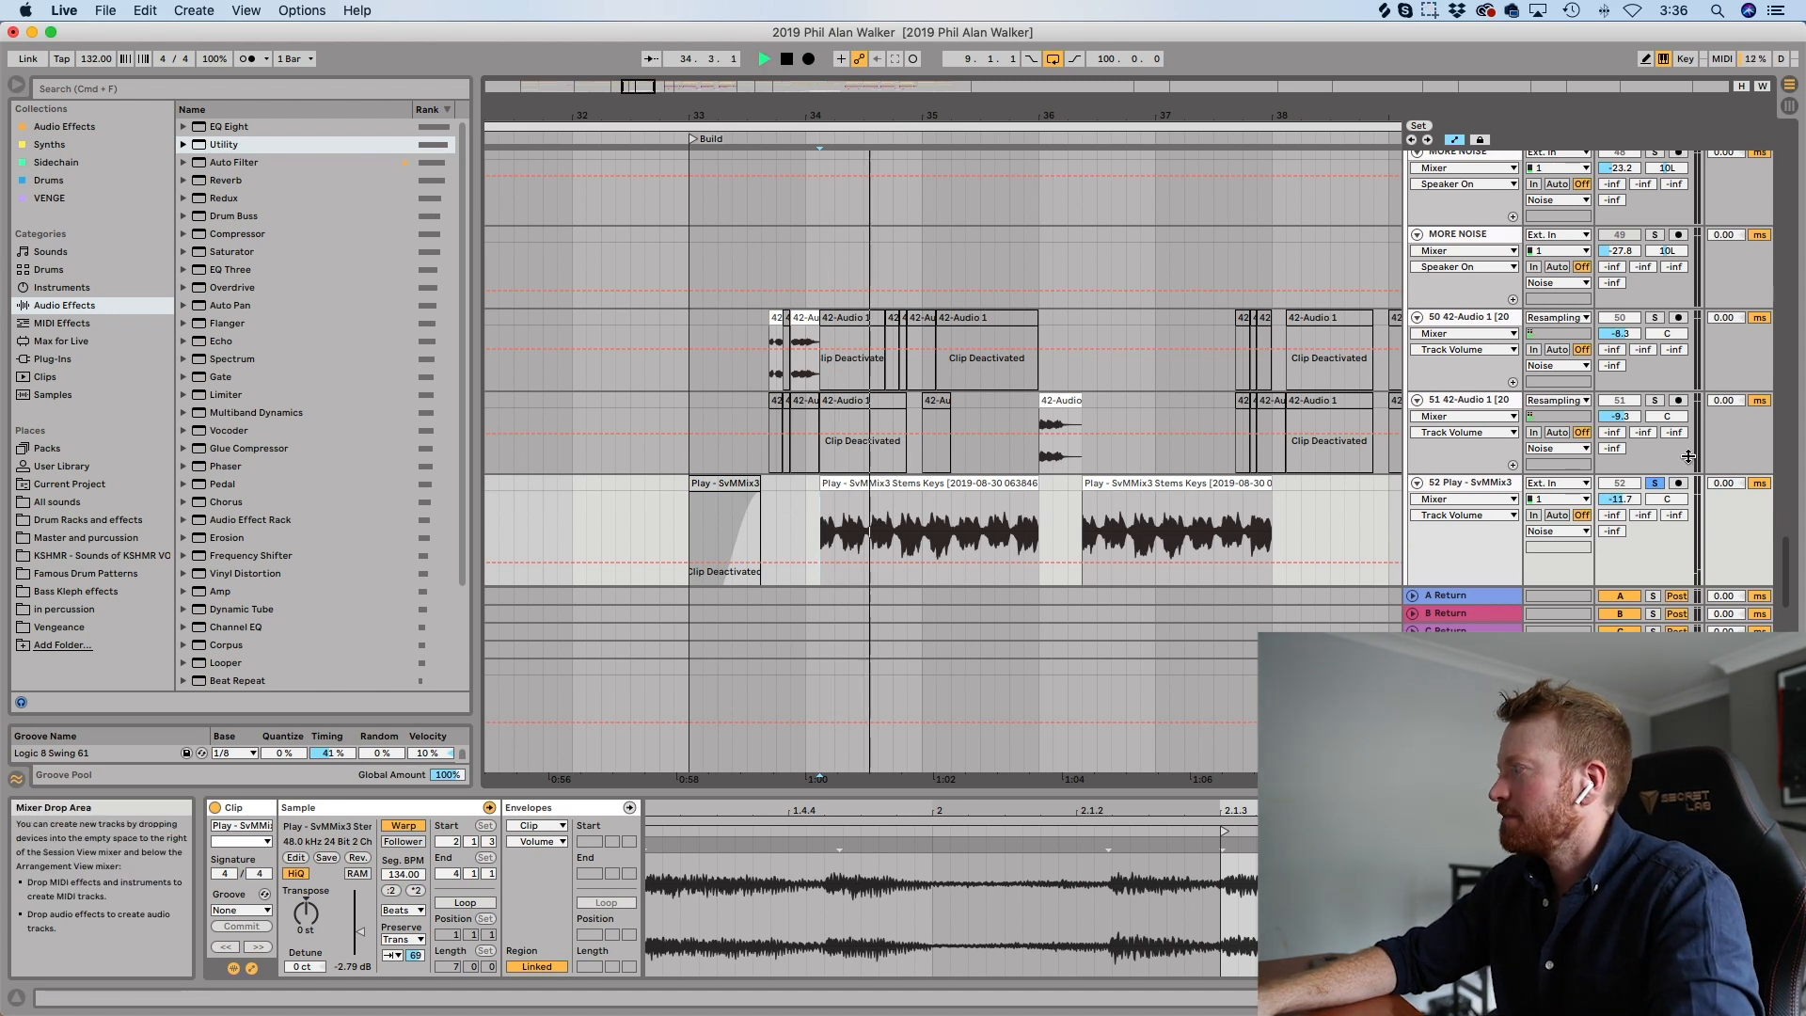
key(space)
scroll(1185, 461, down, 5)
scroll(1185, 461, down, 2)
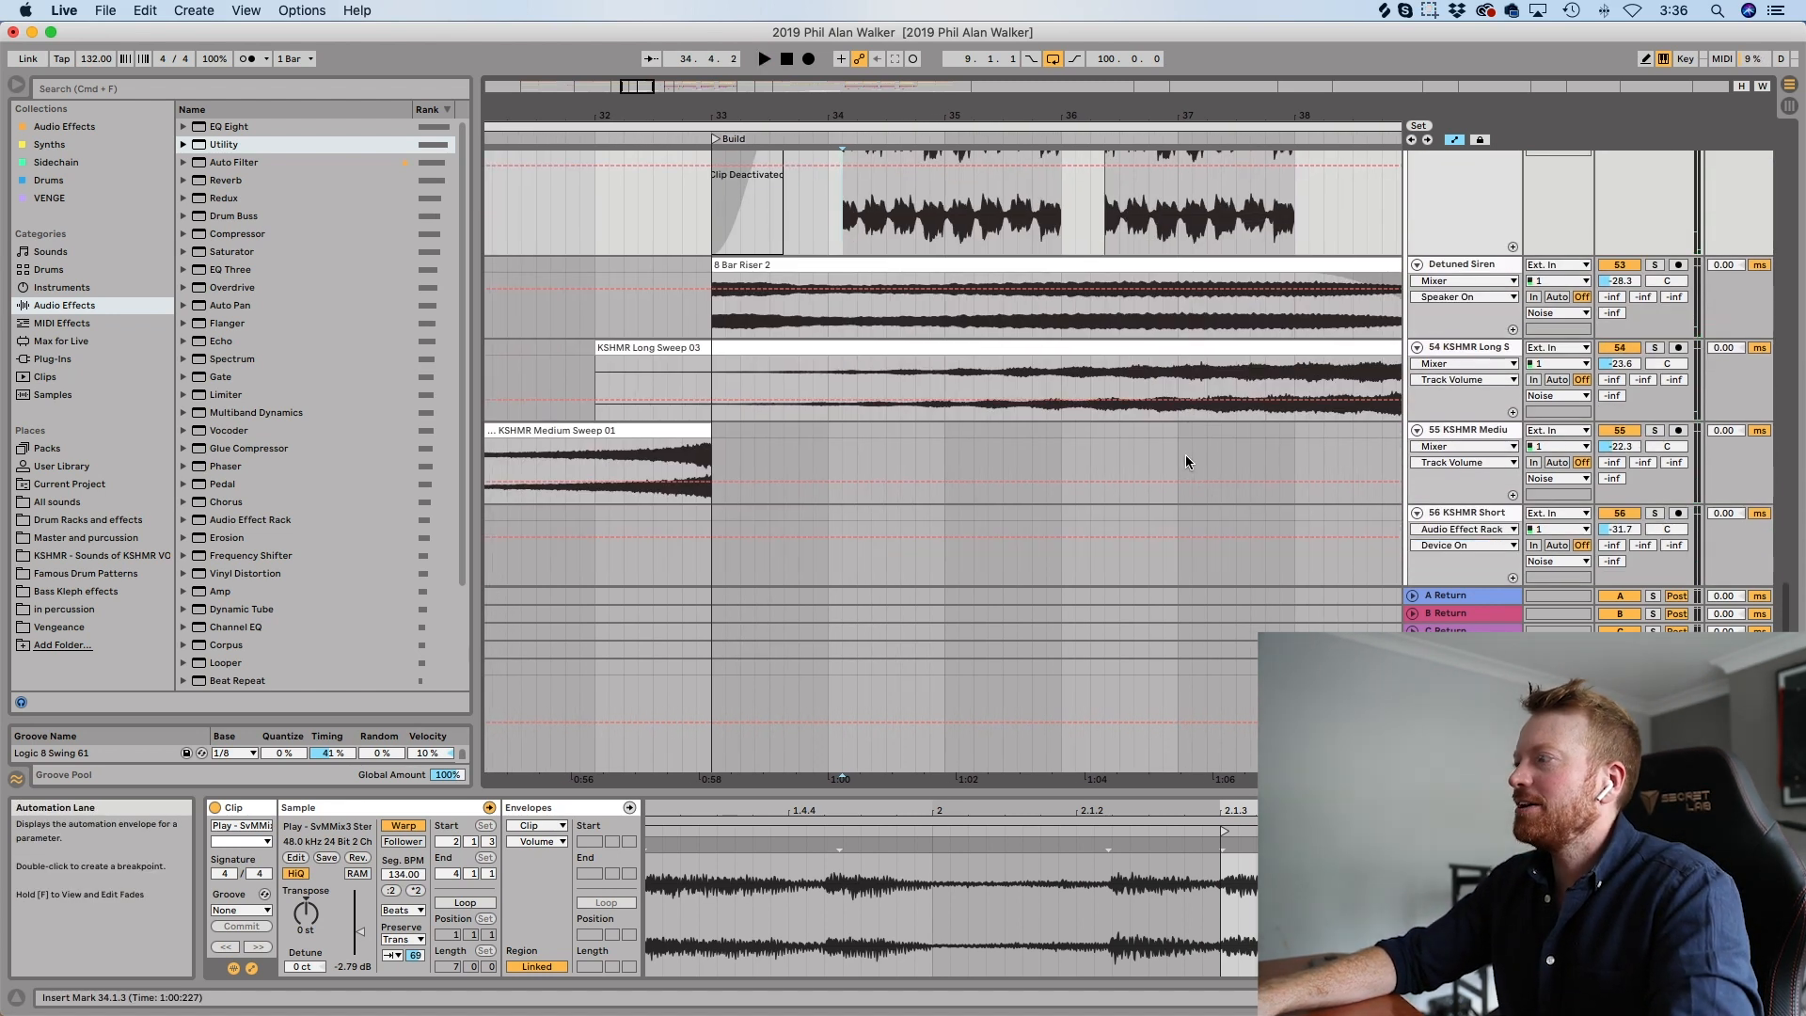
Solo track 53, Detuned Siren, and play its 8 Bar Riser 2 clip from bar 36.
scroll(1186, 461, down, 5)
scroll(1186, 461, right, 3)
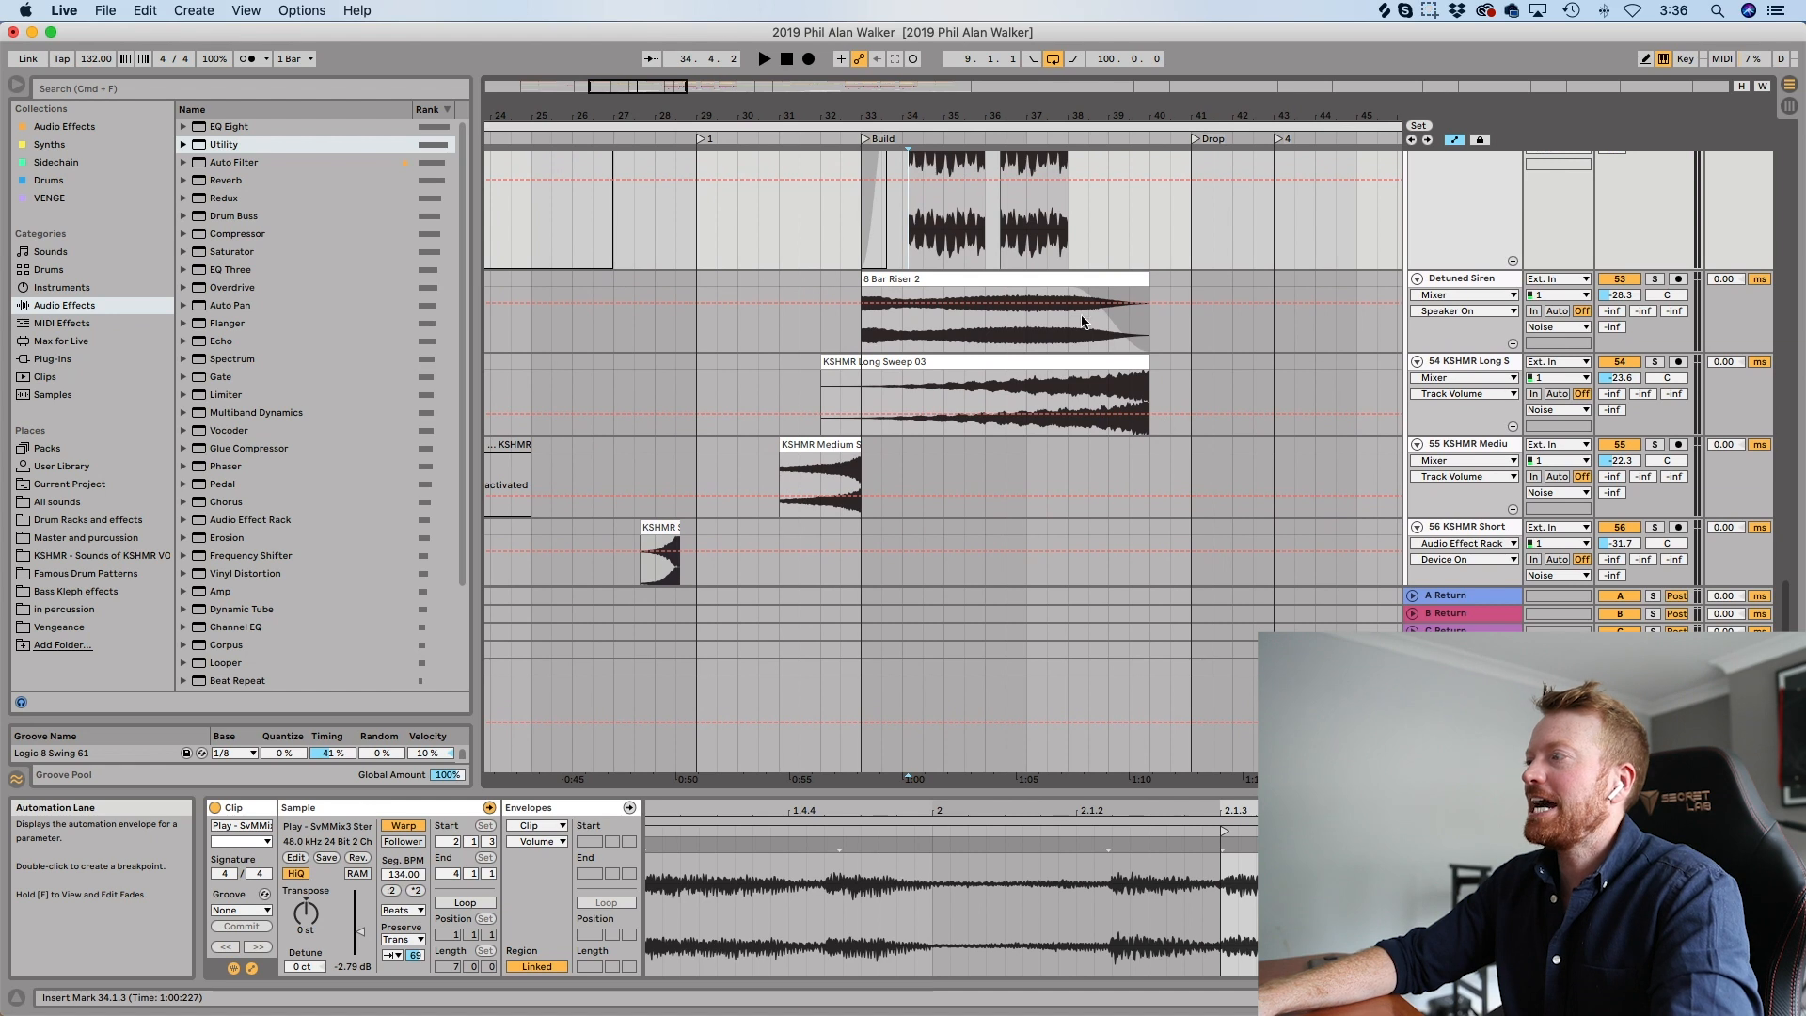
click(986, 324)
click(1655, 280)
key(space)
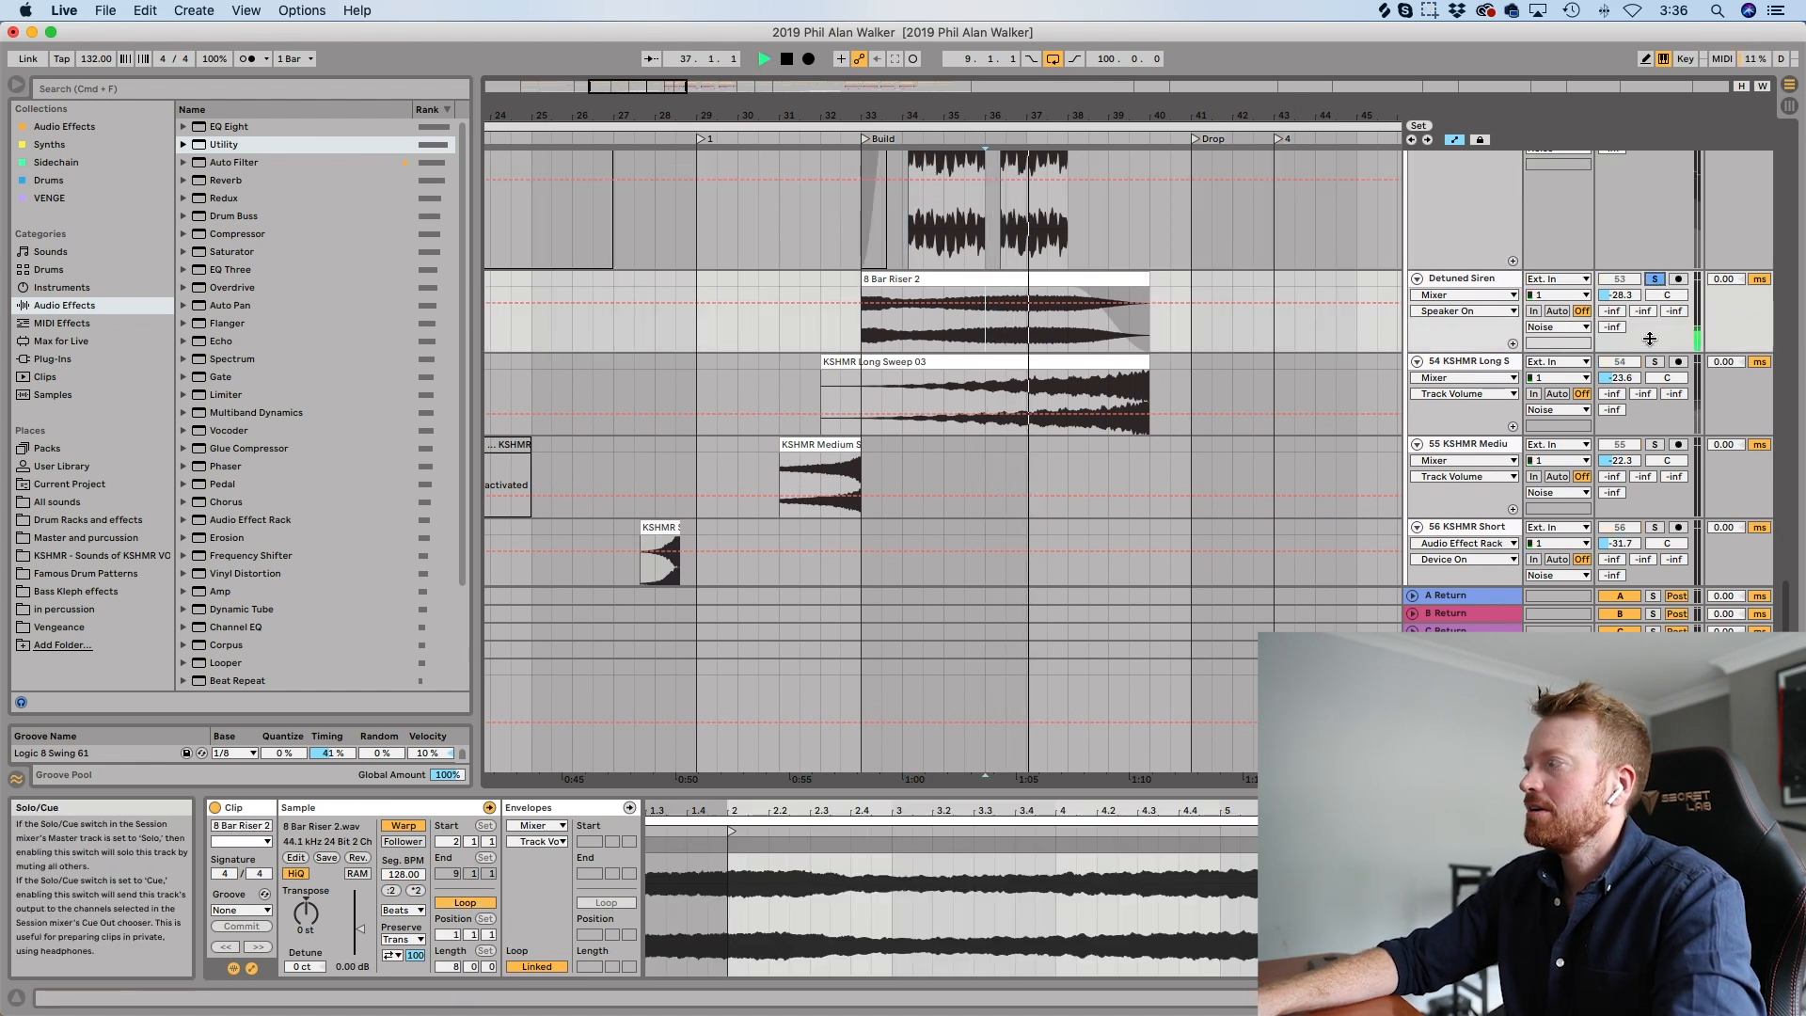
Solo track 54, play its KSHMR Long Sweep 03 clip from 37.1.1, and clear the solo.
click(1016, 395)
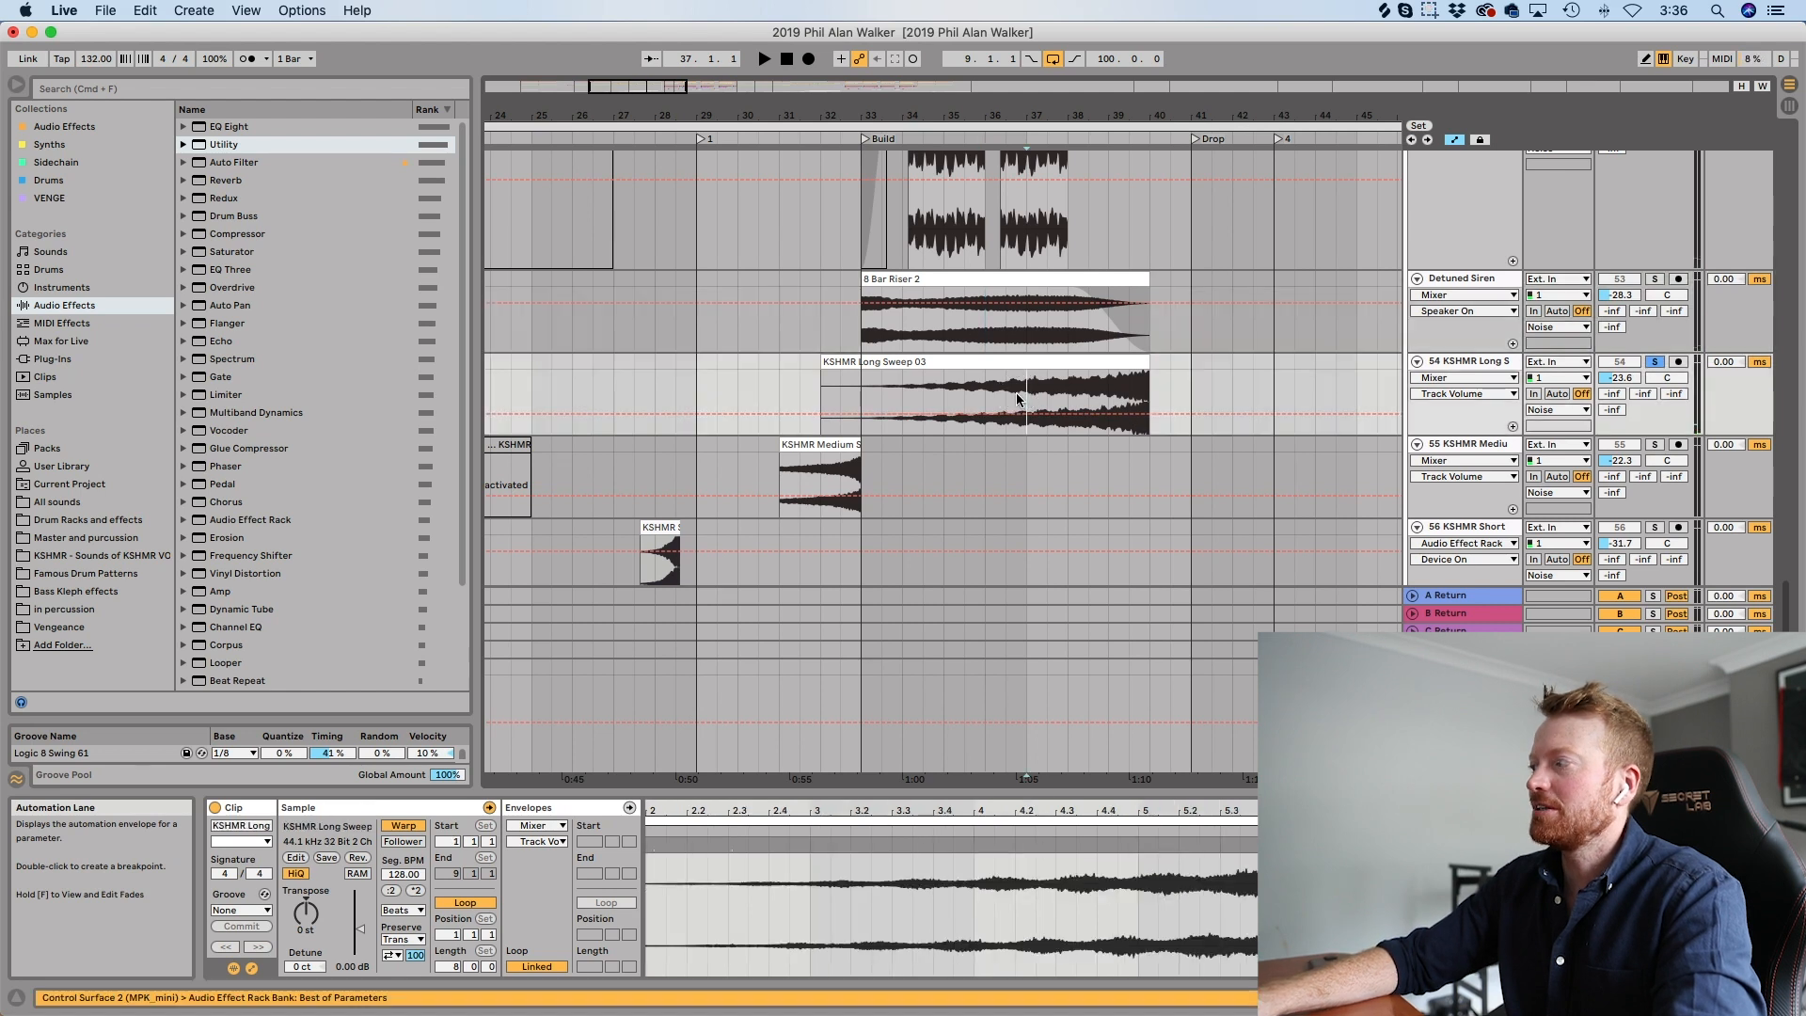
key(space)
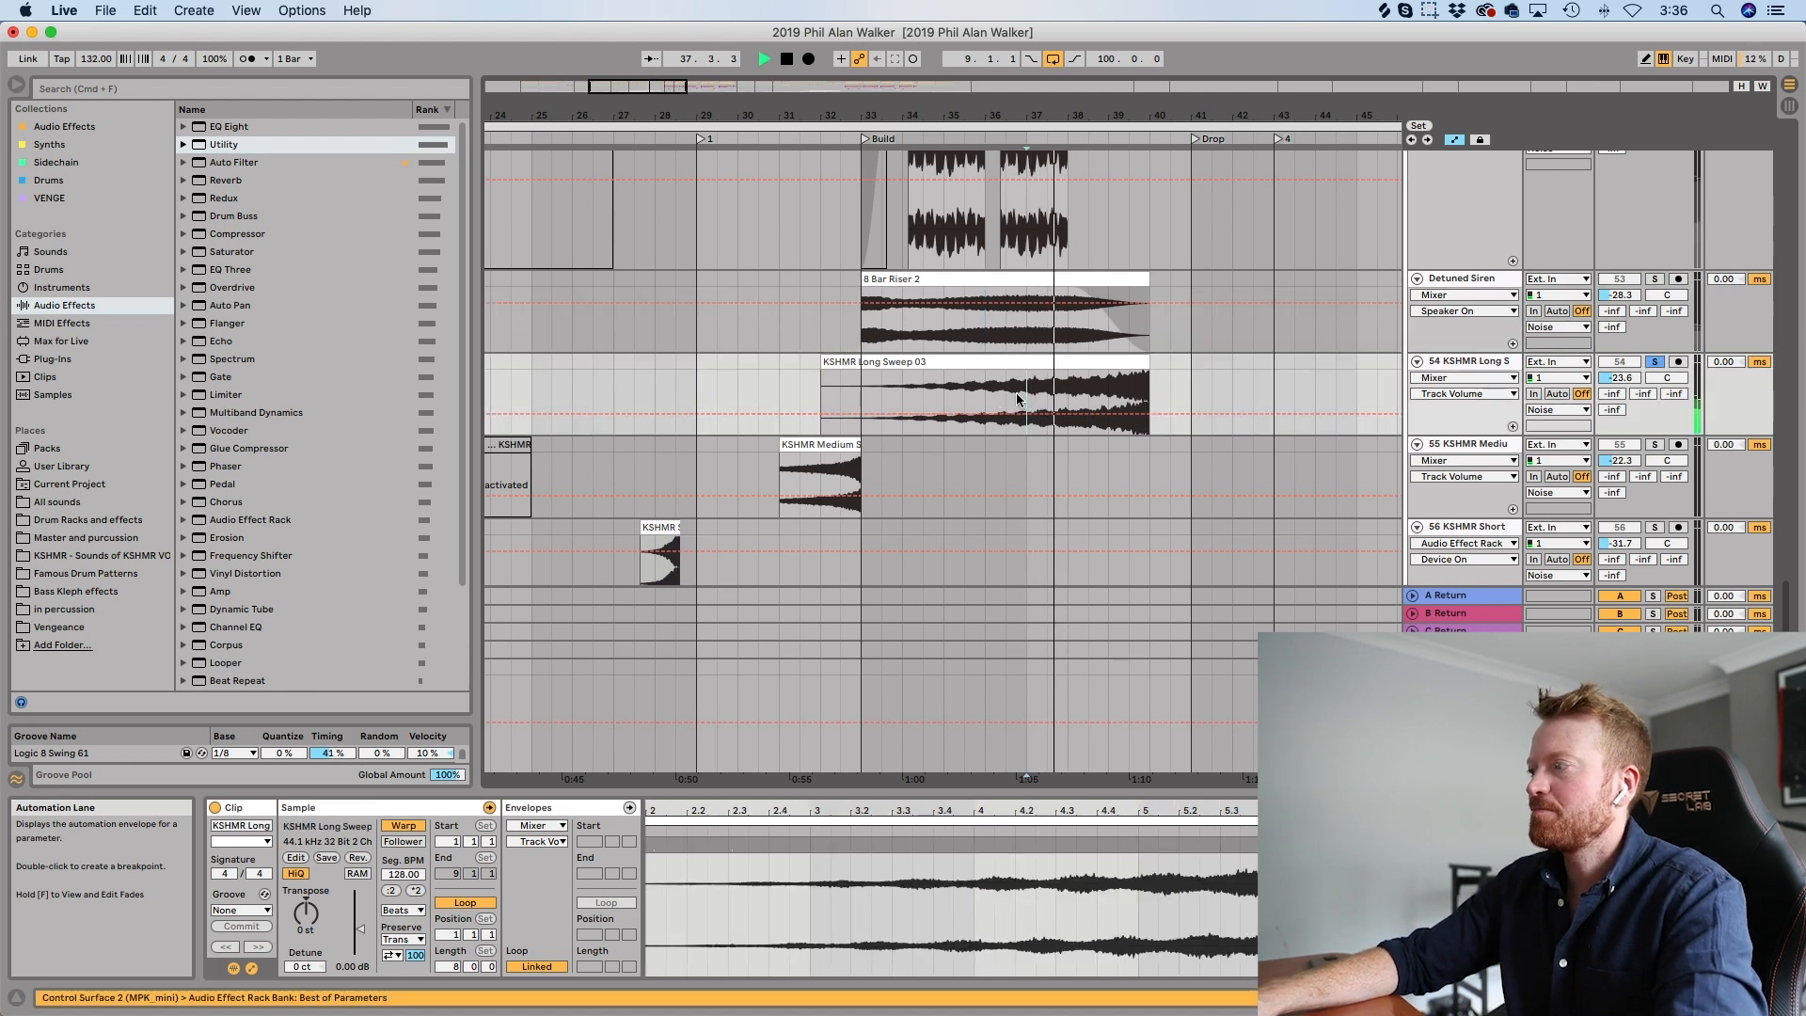
click(1654, 362)
key(space)
Solo track 24 and play its active Play - SvMMix3 Stems Voc Lead clip just before the Drop.
scroll(1219, 472, up, 15)
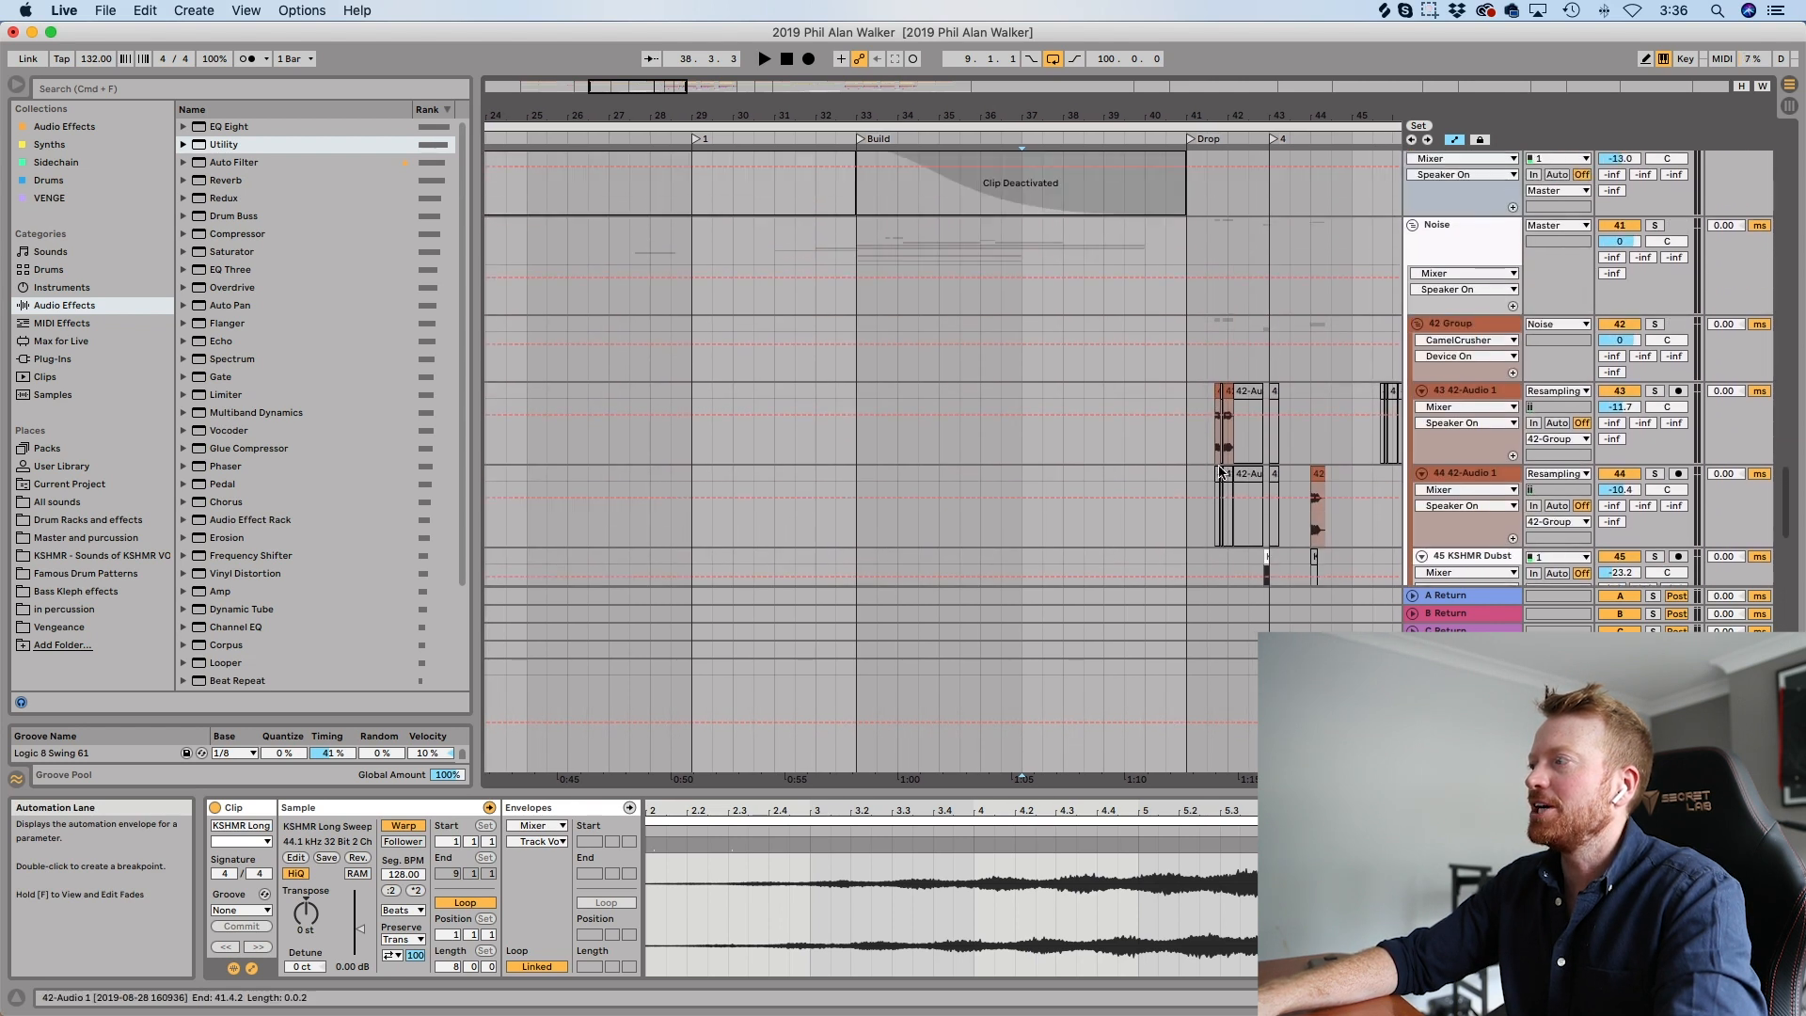
scroll(1219, 473, up, 15)
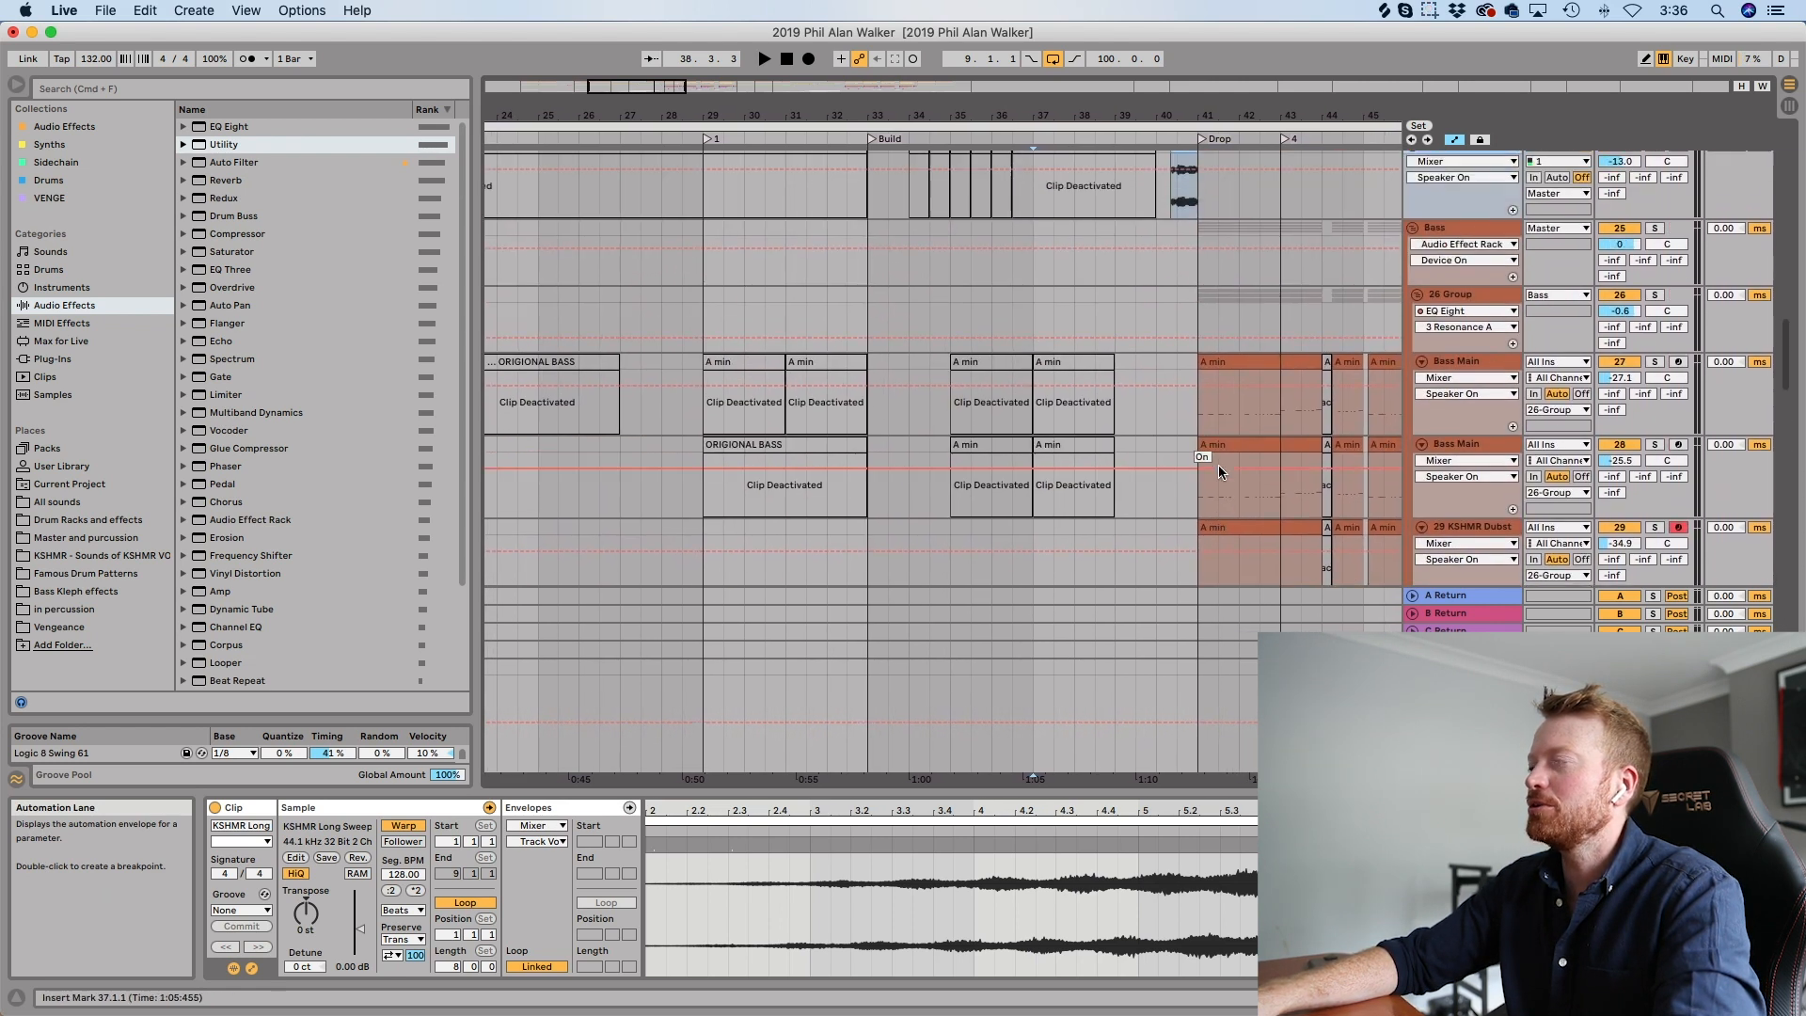
scroll(1219, 472, up, 1)
scroll(1204, 393, up, 5)
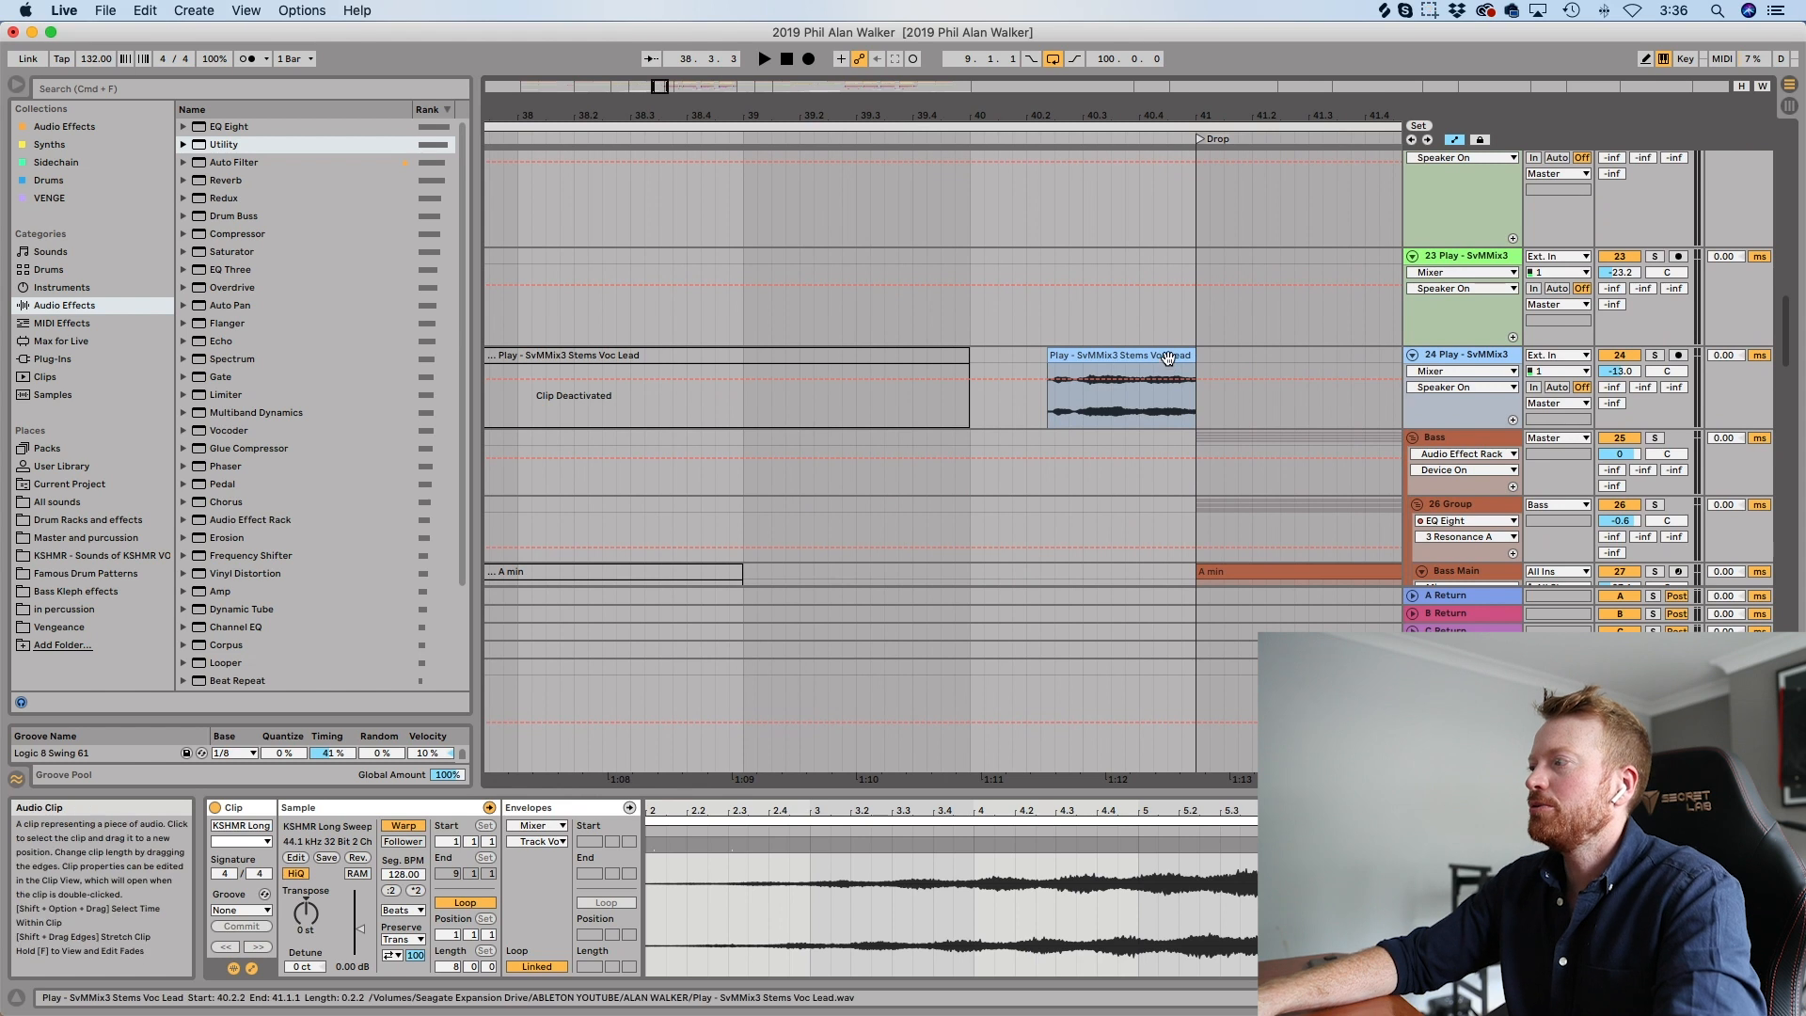
click(1169, 356)
click(1655, 355)
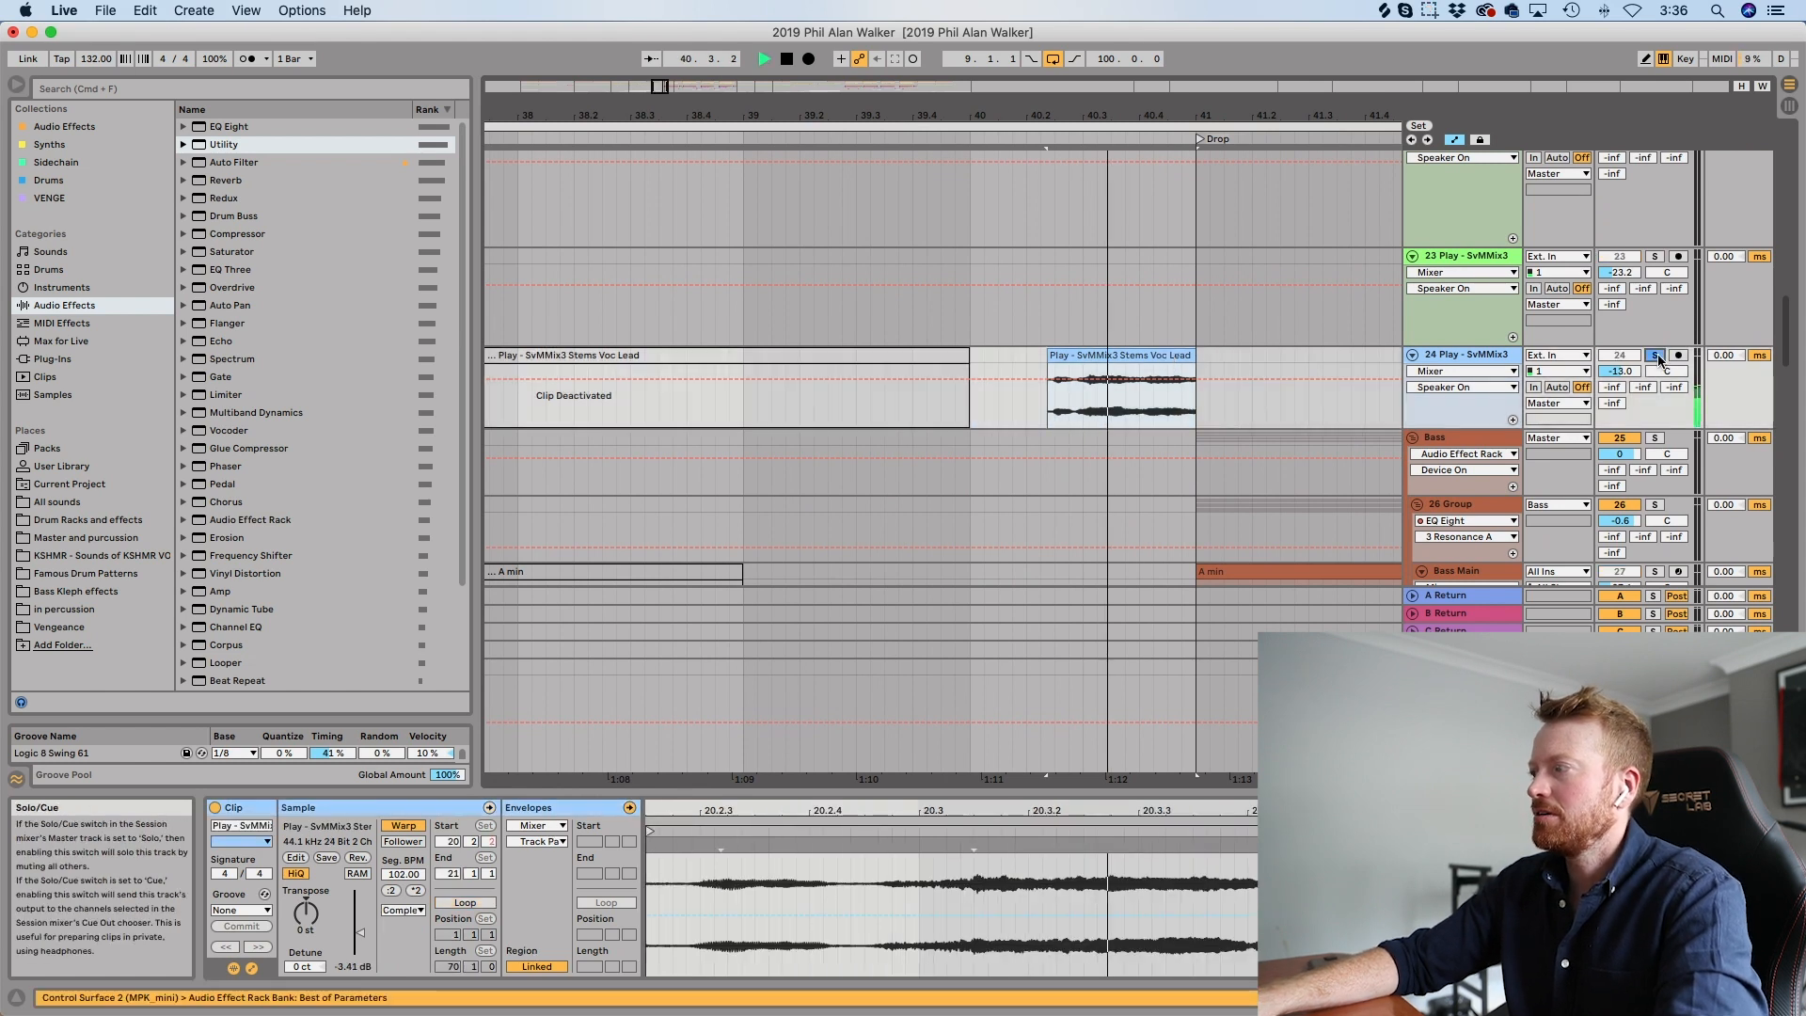
Clear the track 24 solo and play the full mix from the last vocal clip into the Drop.
scroll(1244, 425, down, 2)
scroll(1244, 425, down, 3)
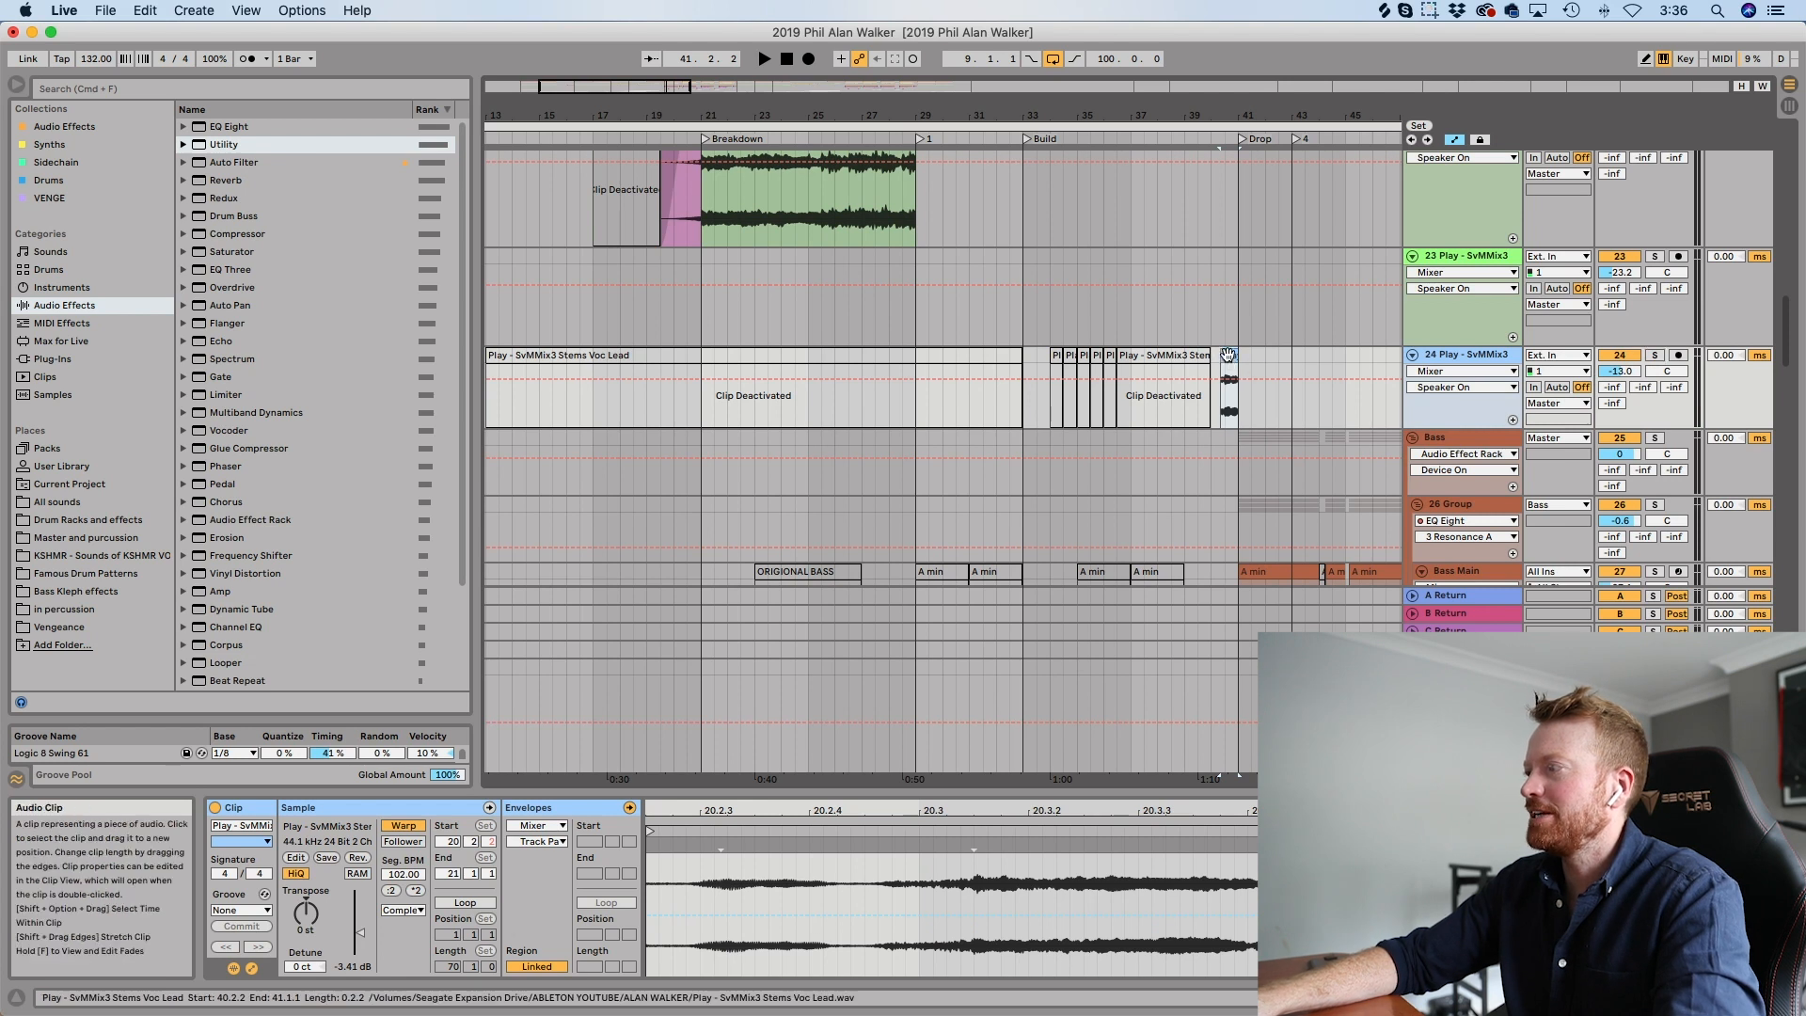
key(space)
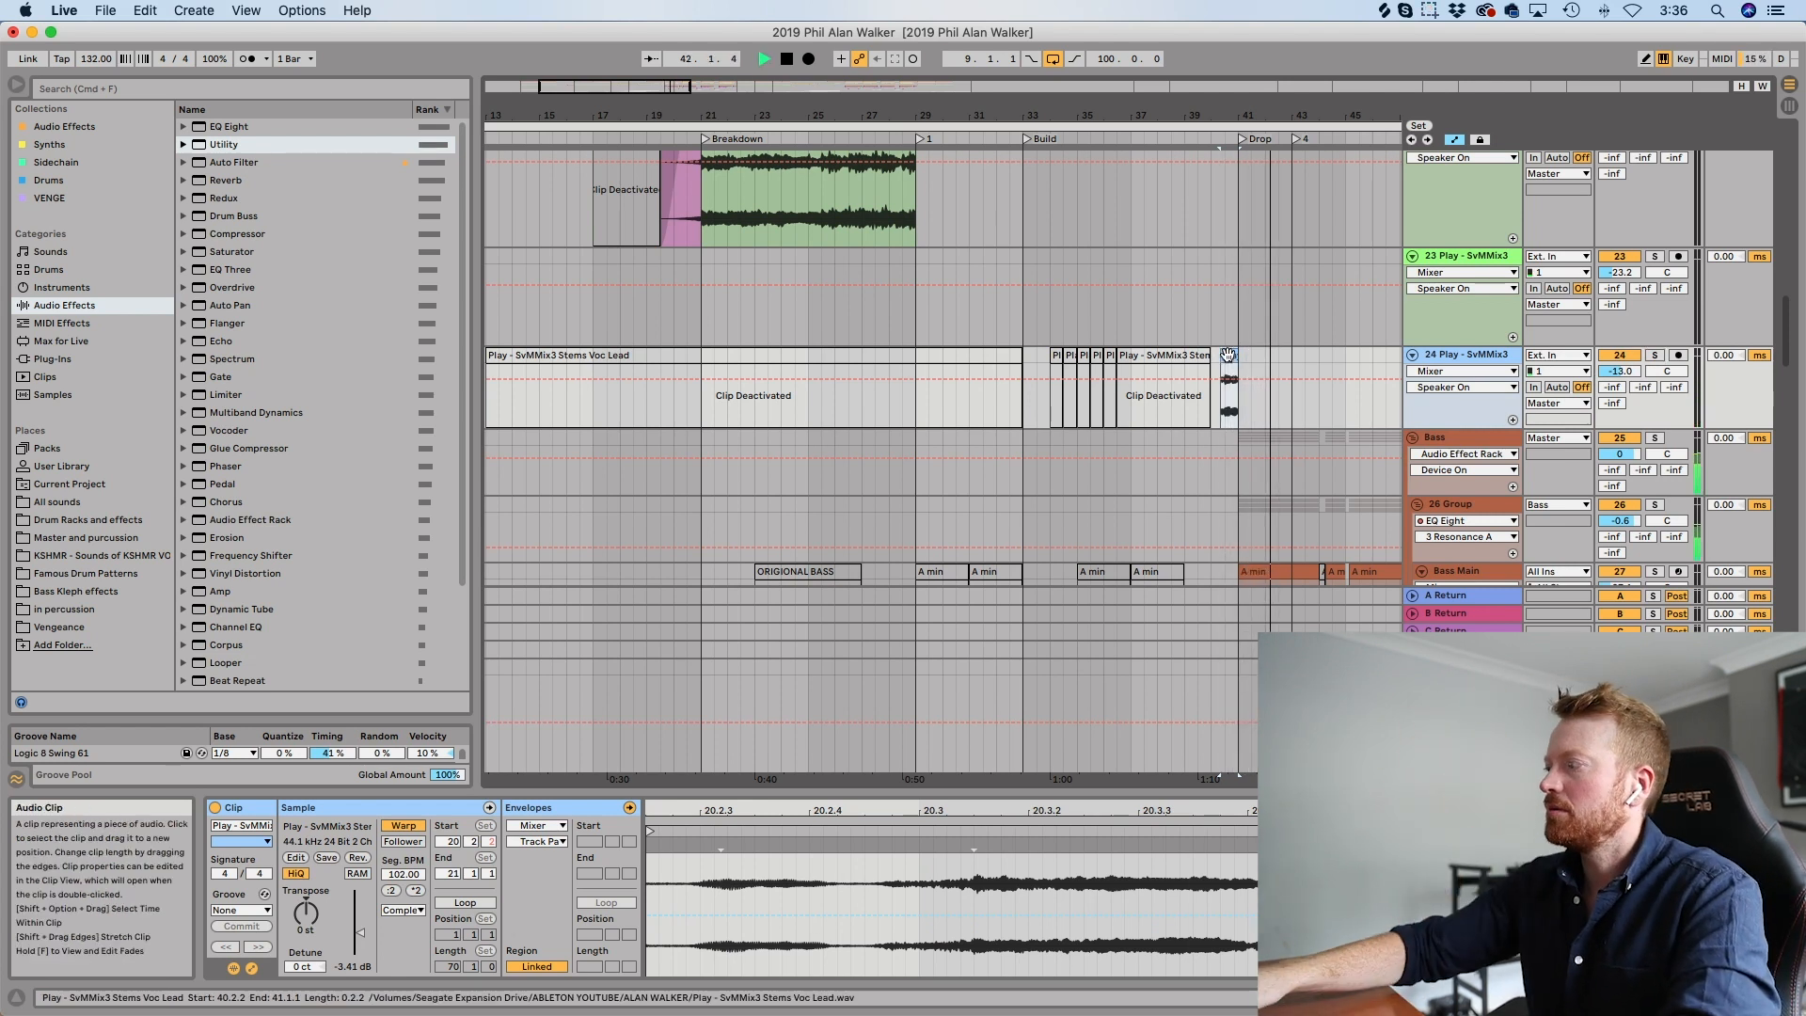
key(space)
Play the full mix from 28.3.1, starting just before the snare roll, and view the Snare Roll and Main MASTER tracks.
scroll(1228, 354, down, 5)
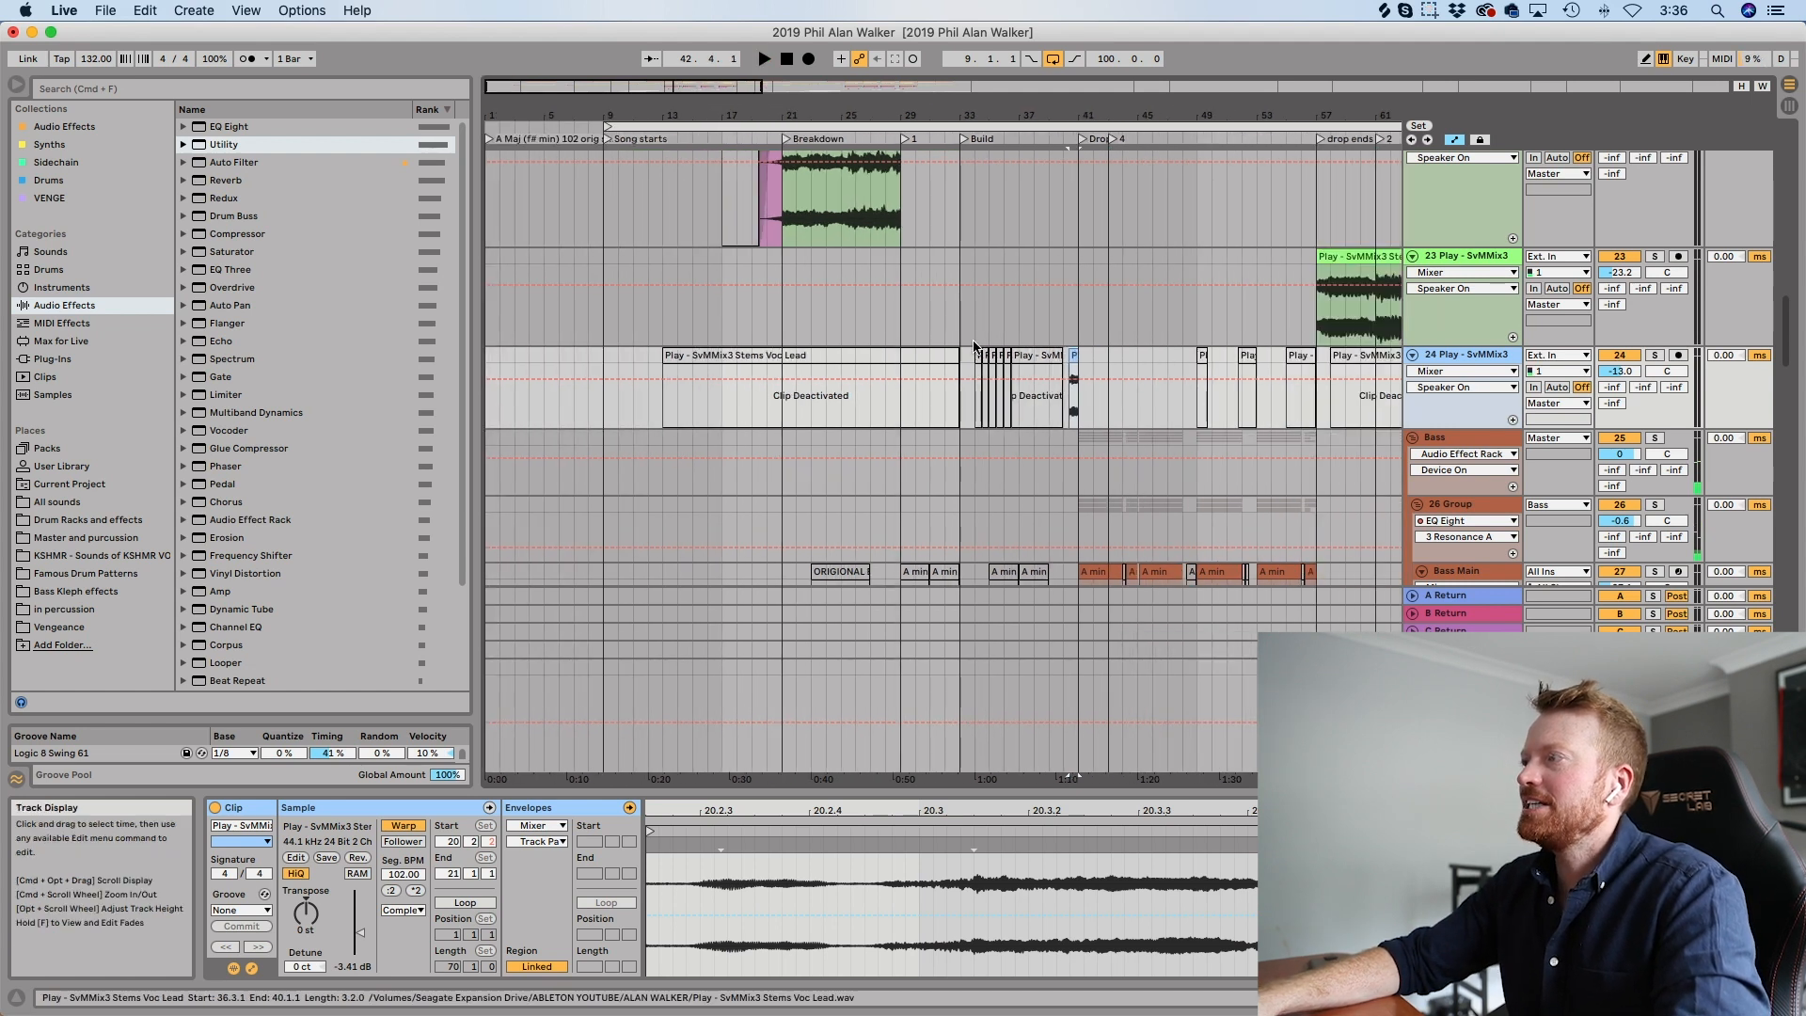
scroll(916, 319, up, 5)
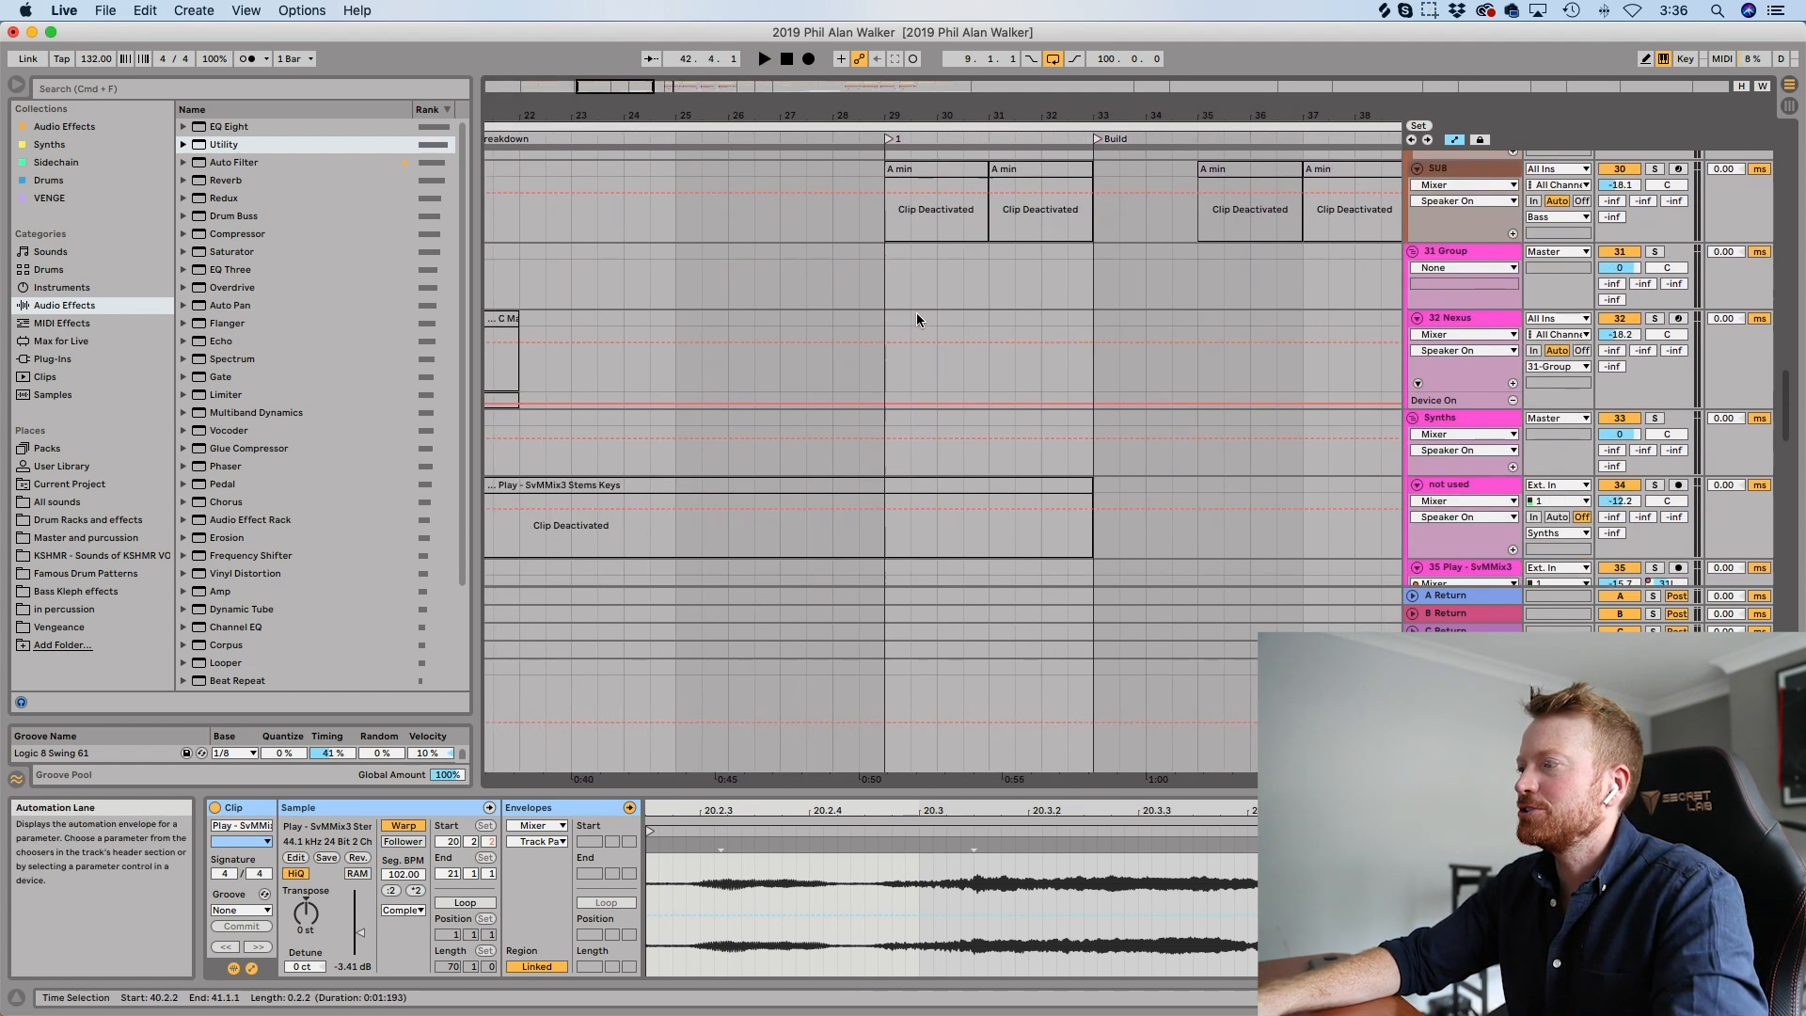
scroll(916, 315, up, 5)
scroll(920, 319, down, 3)
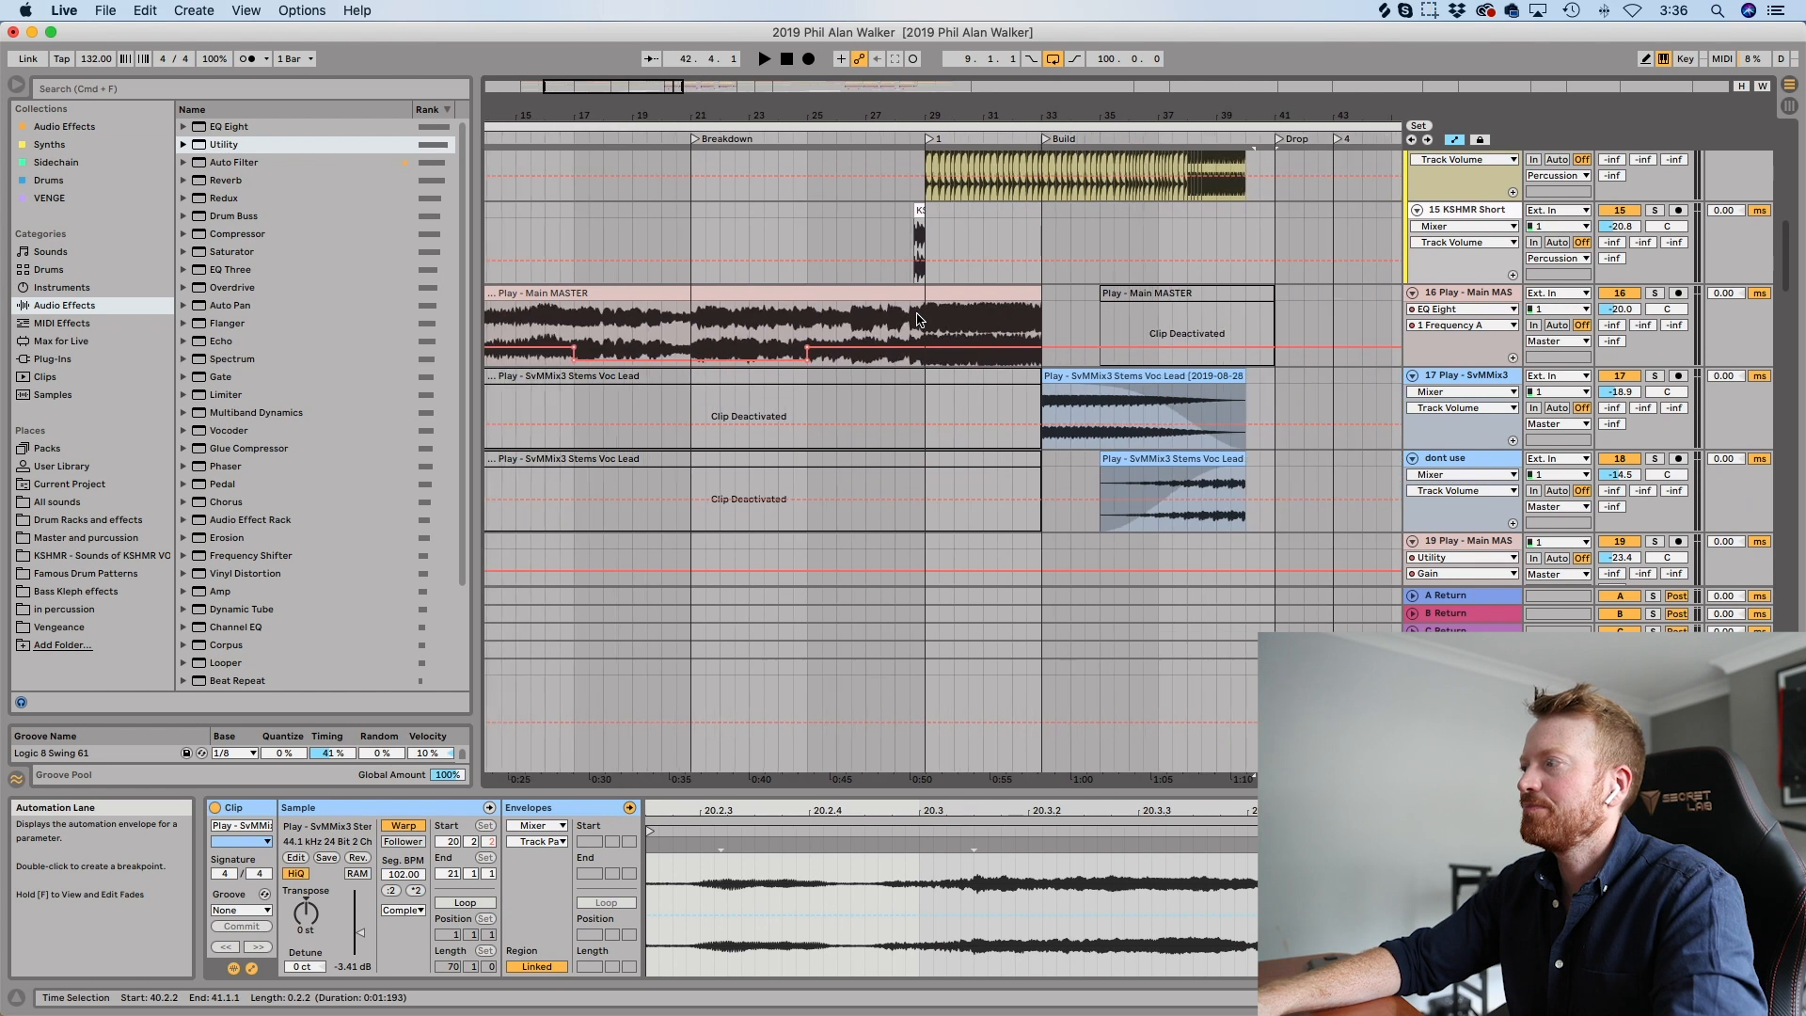
click(911, 320)
key(space)
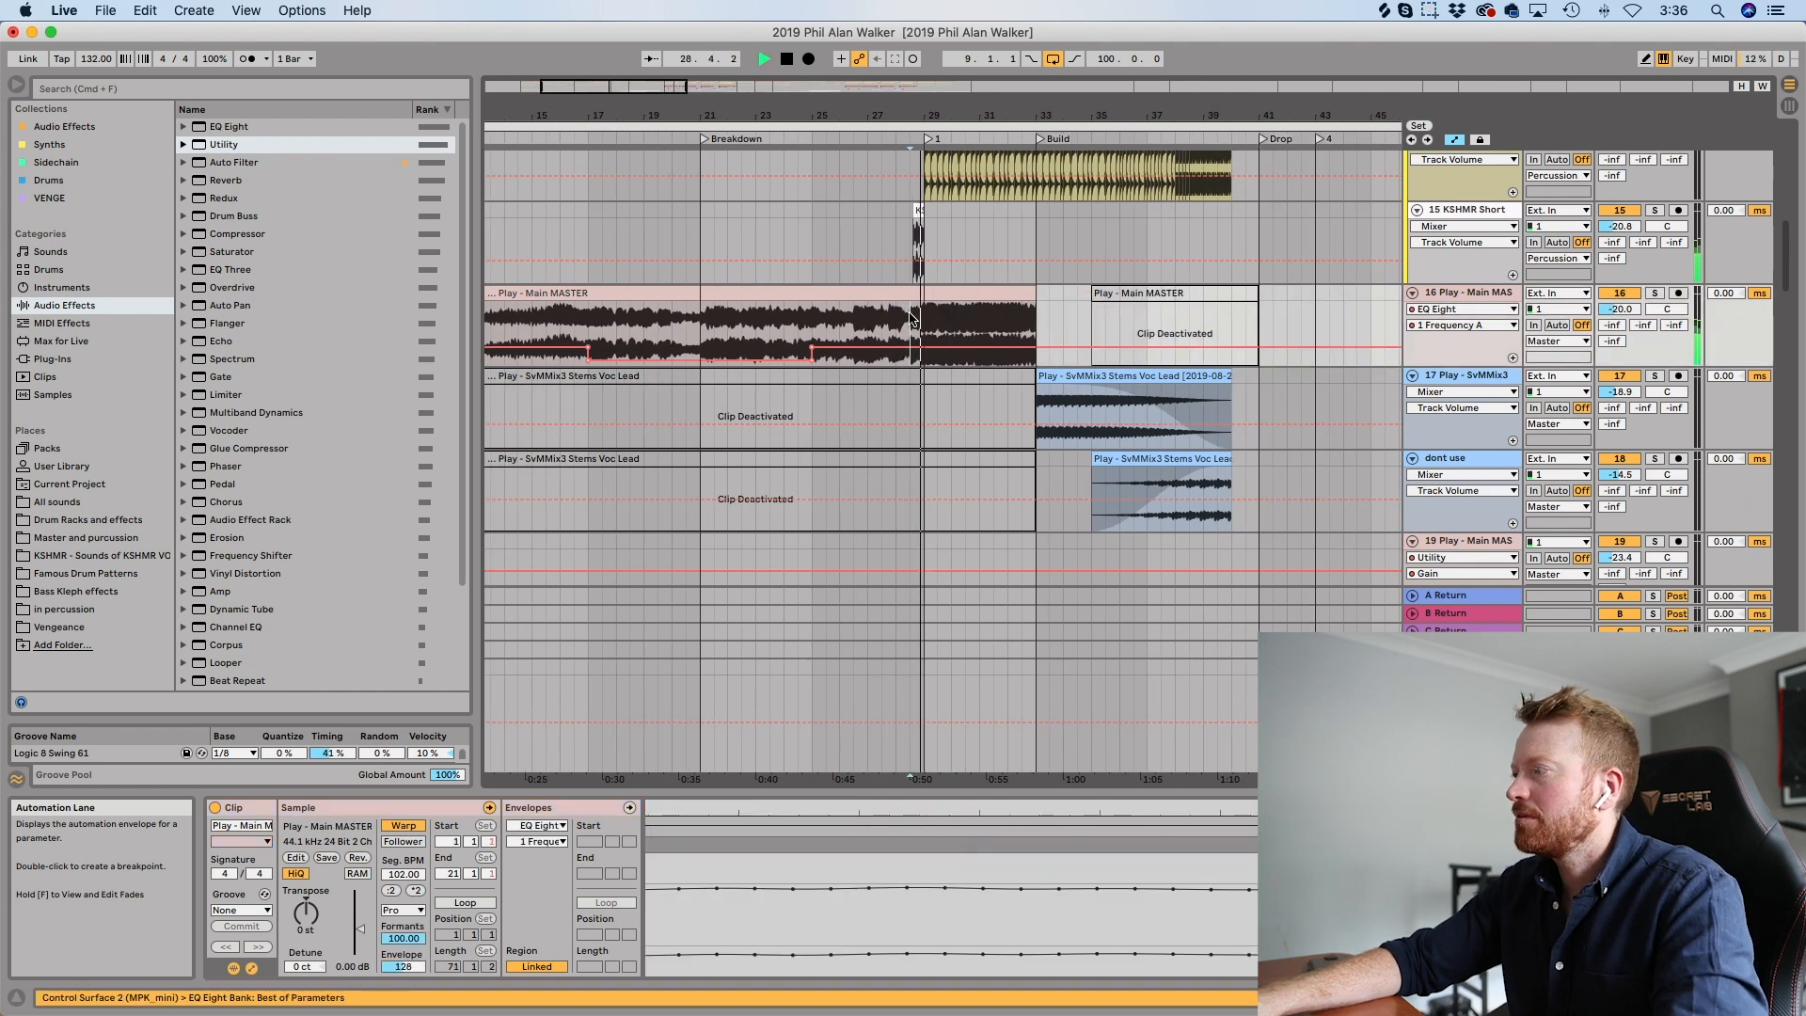
scroll(910, 320, up, 3)
scroll(911, 320, right, 1)
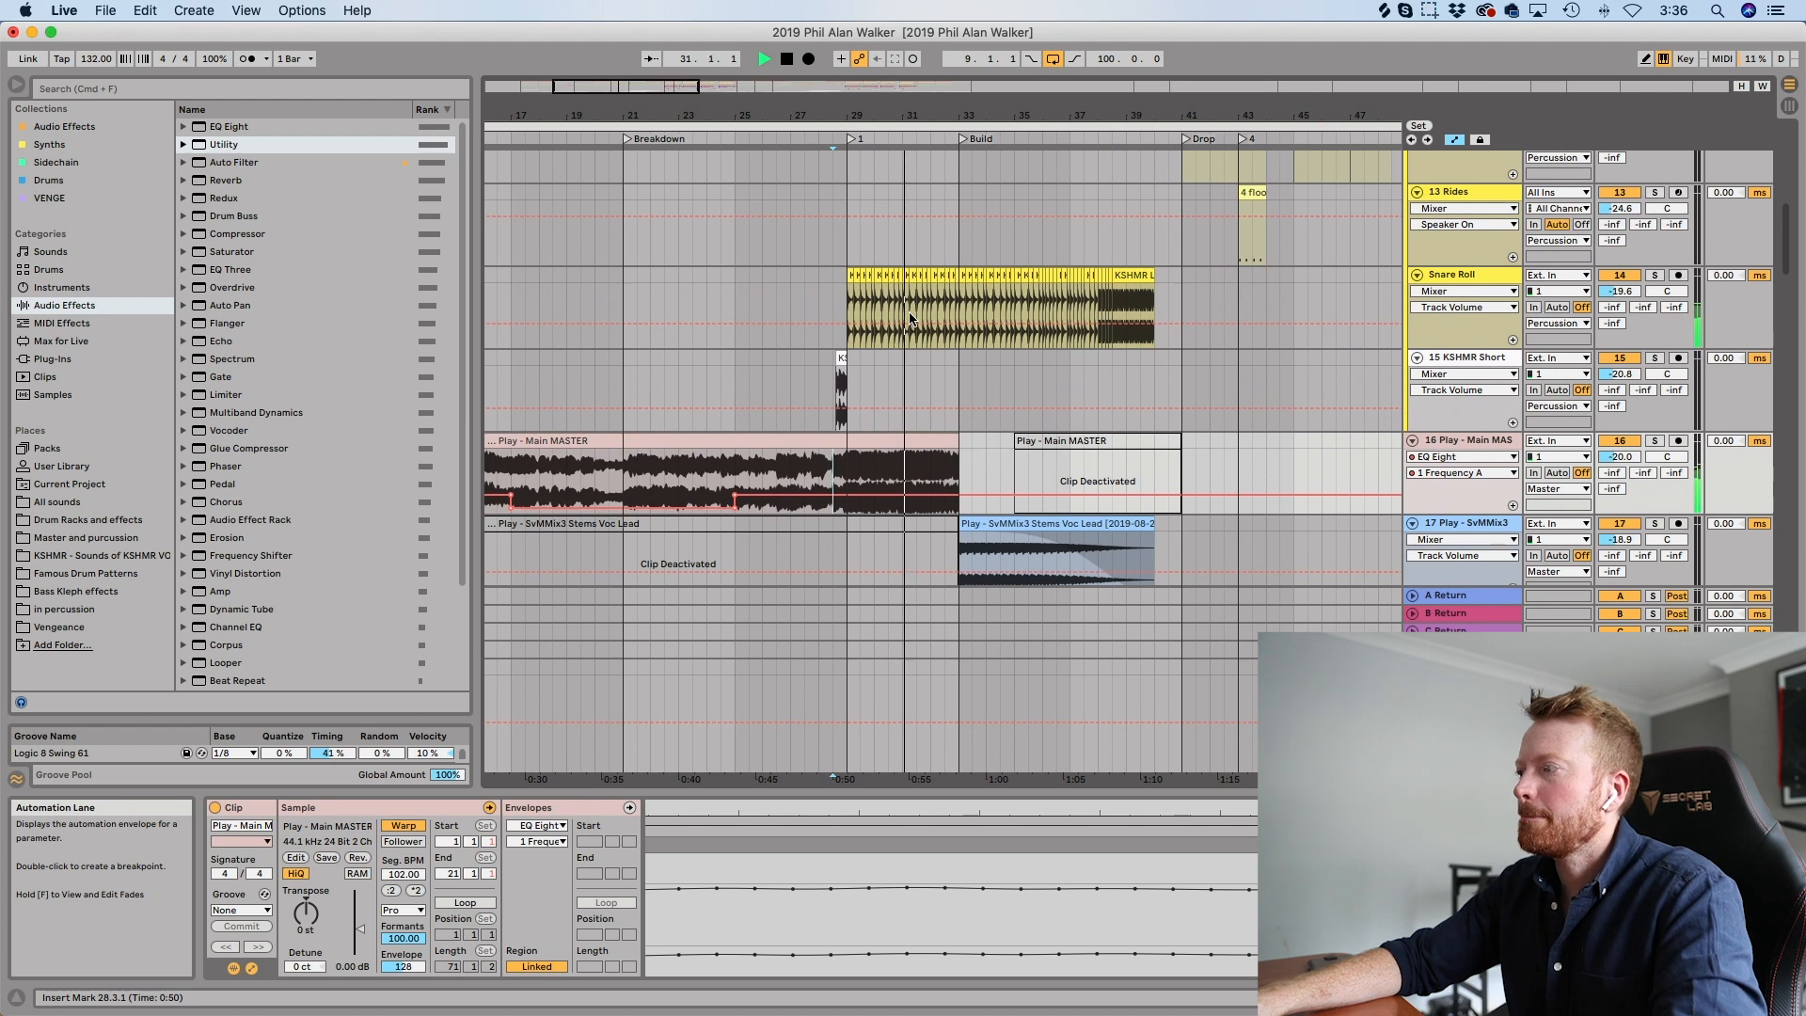
Examine the exhaust, sub drop, stem keys, riser and sweep clips on the Noise tracks while the Build plays.
scroll(909, 318, down, 10)
scroll(909, 317, right, 1)
scroll(908, 312, down, 20)
scroll(909, 313, right, 1)
scroll(908, 312, down, 5)
scroll(905, 525, left, 1)
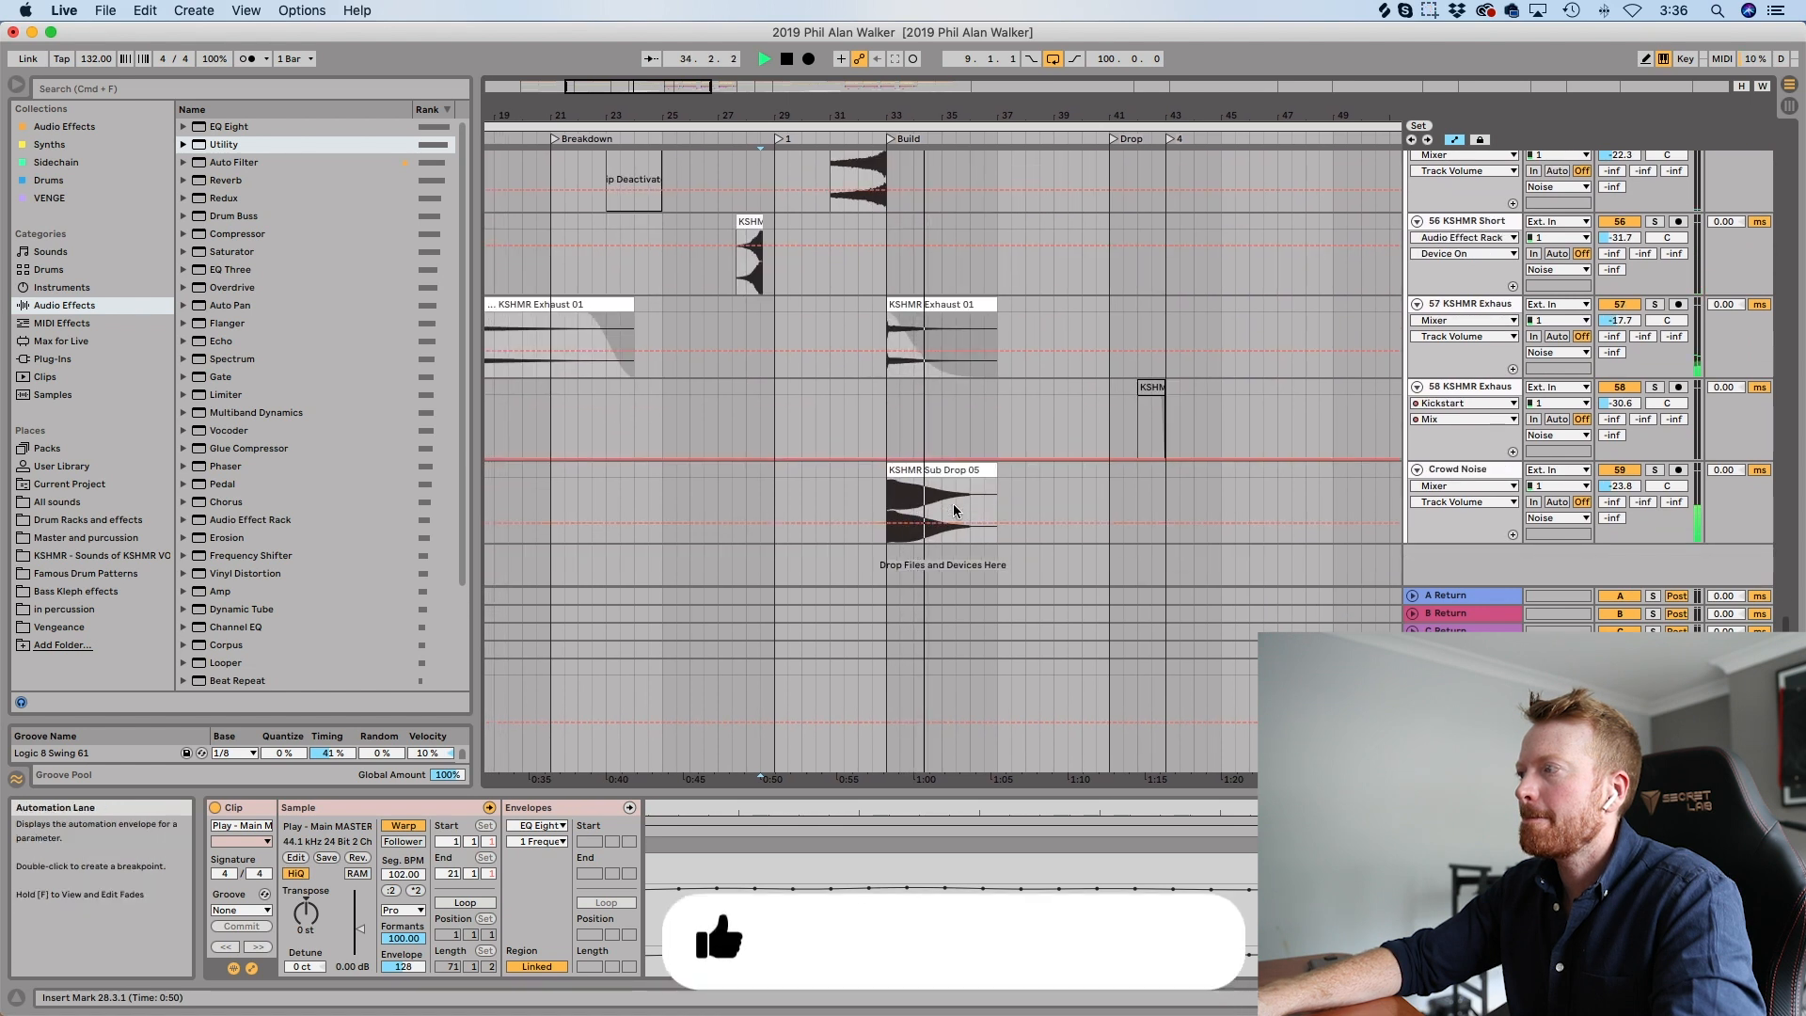
scroll(955, 511, up, 6)
scroll(955, 511, right, 1)
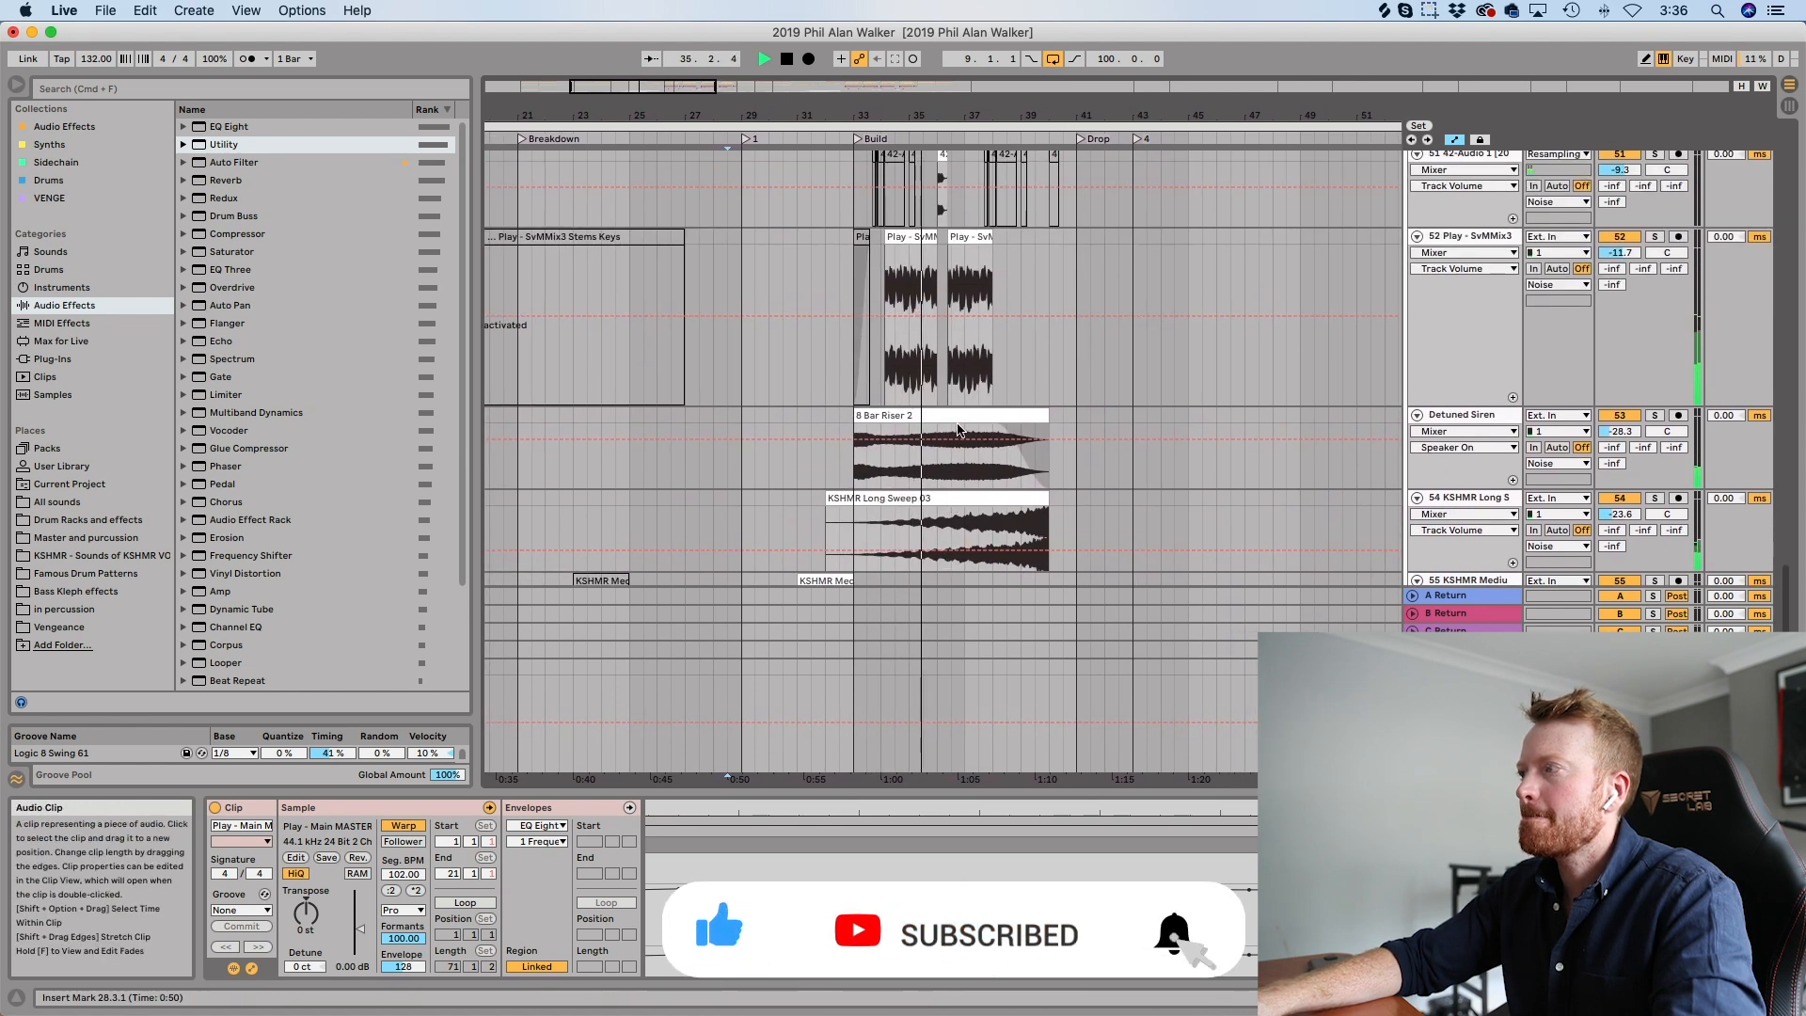
scroll(957, 423, up, 2)
scroll(957, 424, right, 1)
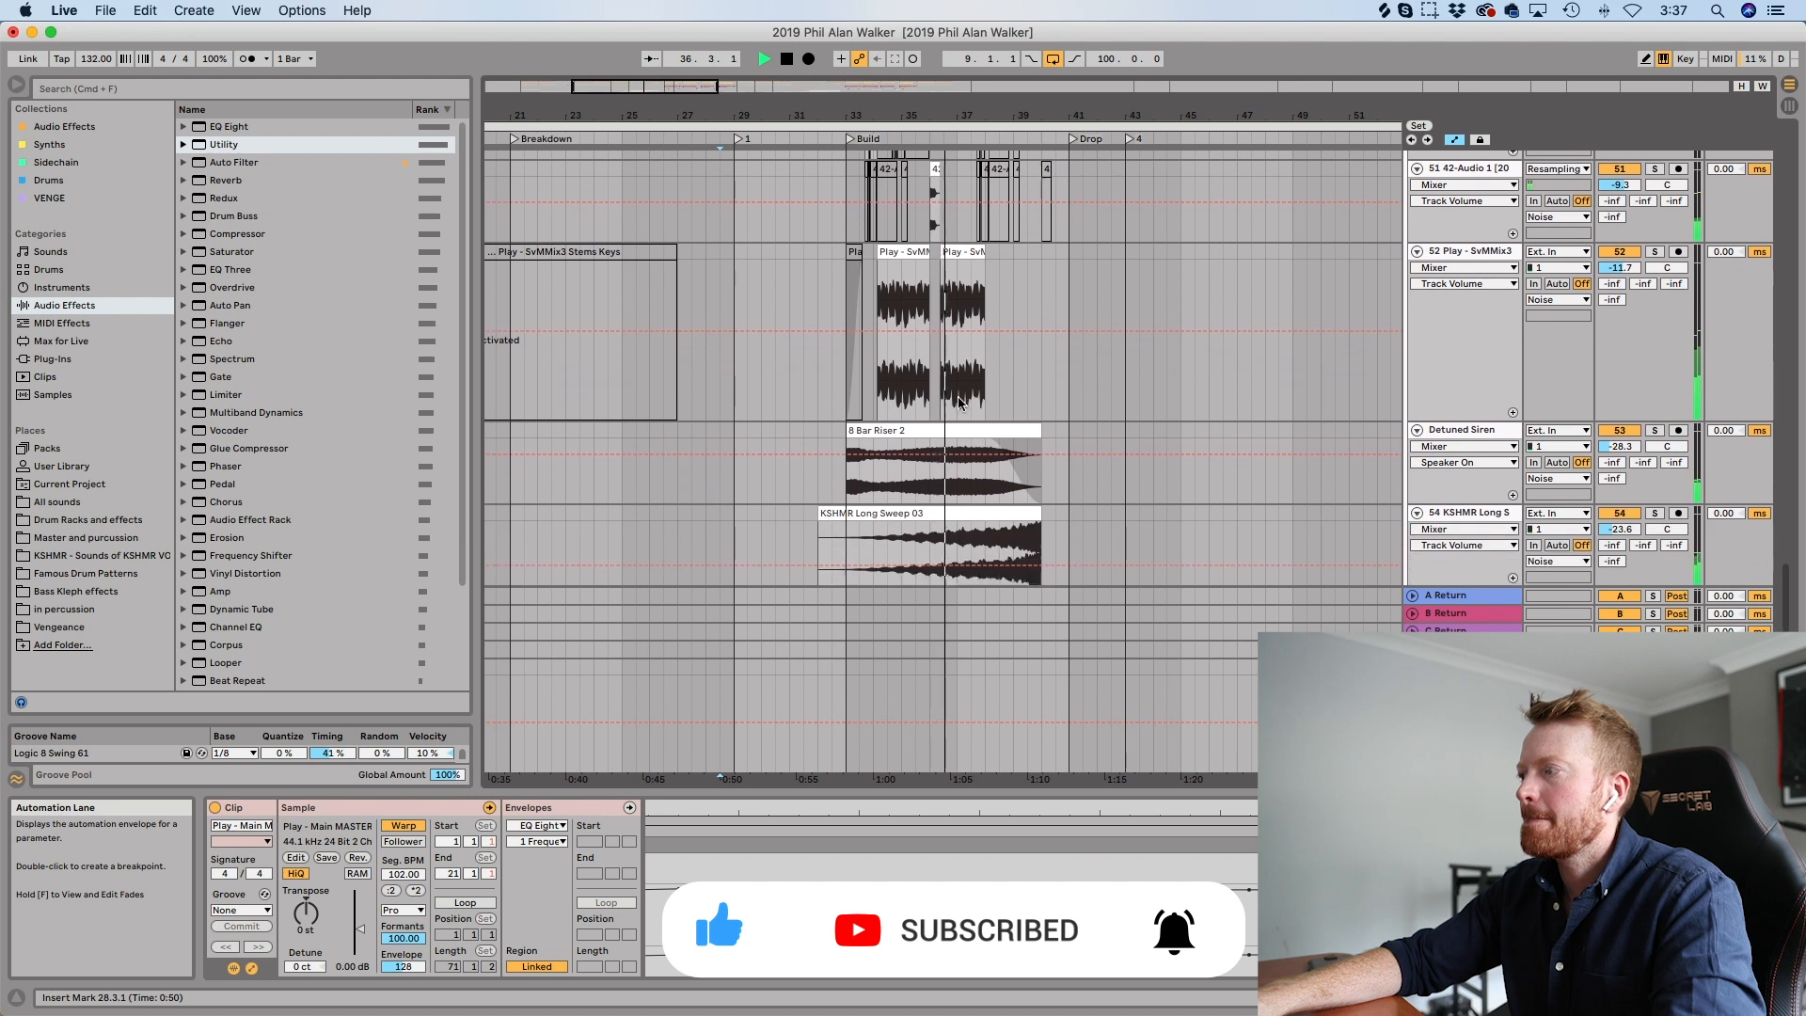
scroll(959, 403, down, 4)
scroll(960, 403, right, 1)
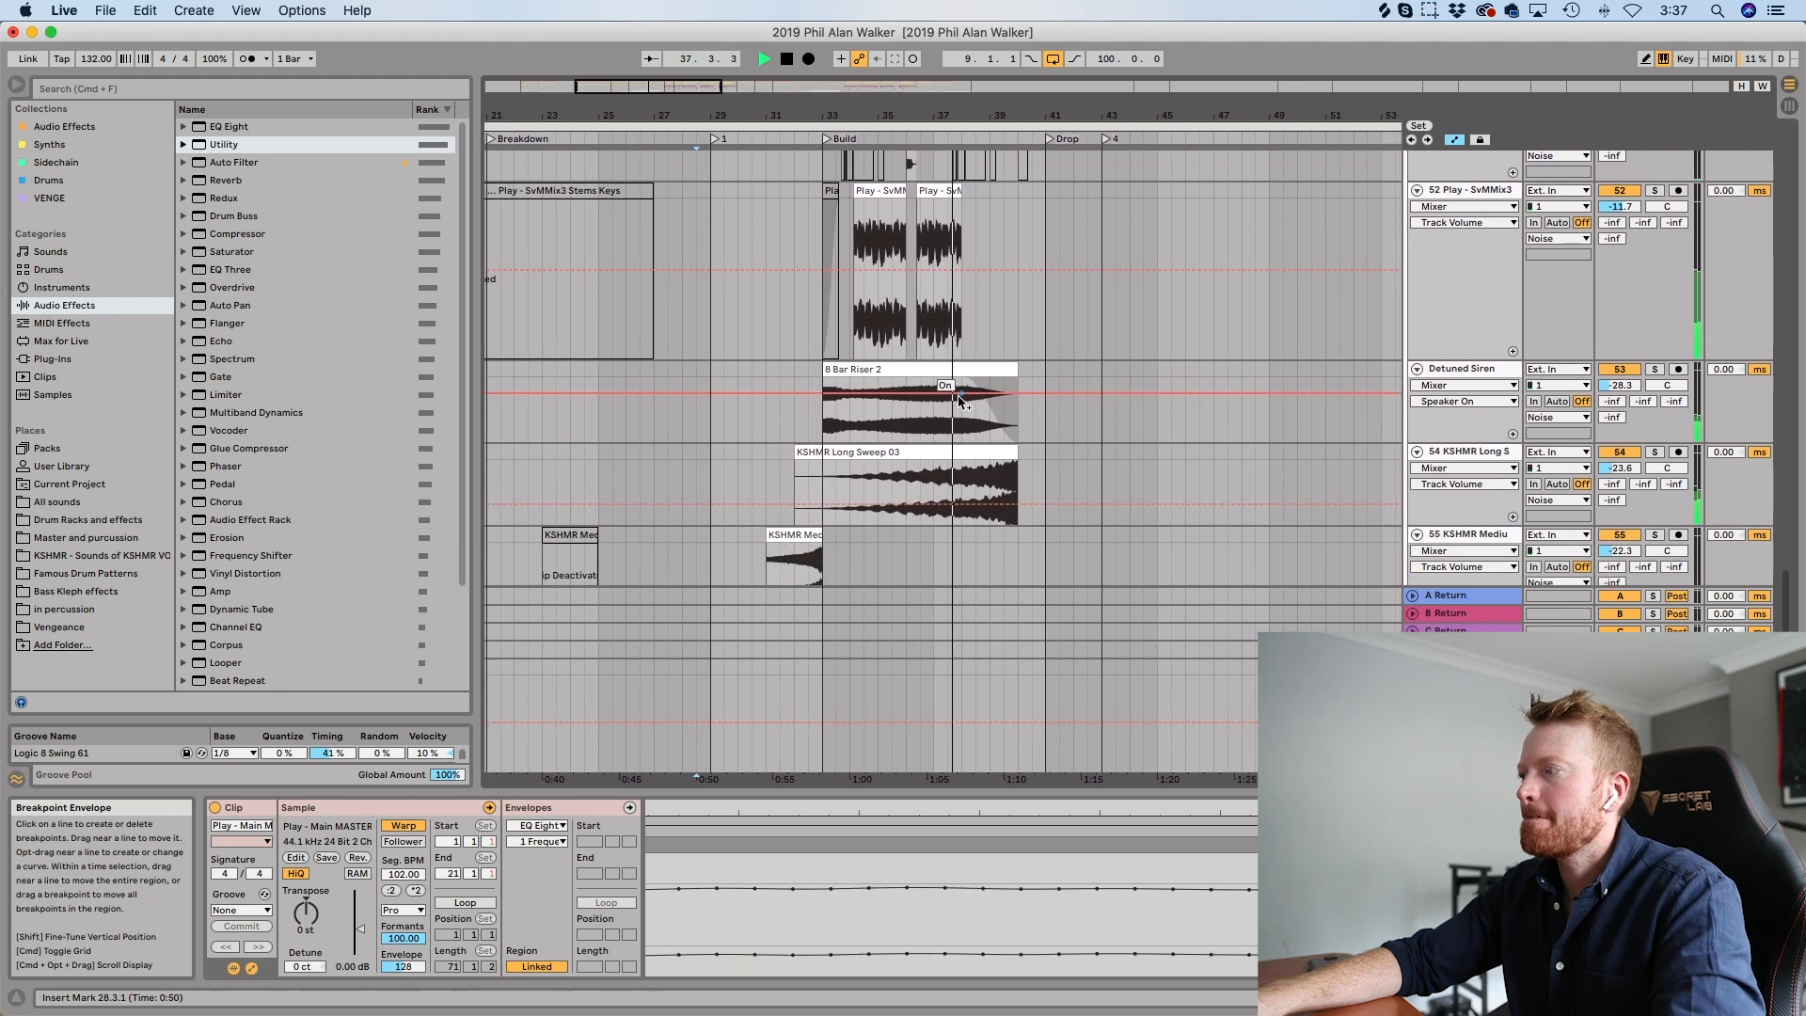
scroll(960, 402, down, 1)
scroll(960, 403, right, 1)
scroll(958, 402, up, 9)
scroll(959, 403, right, 1)
scroll(959, 403, down, 10)
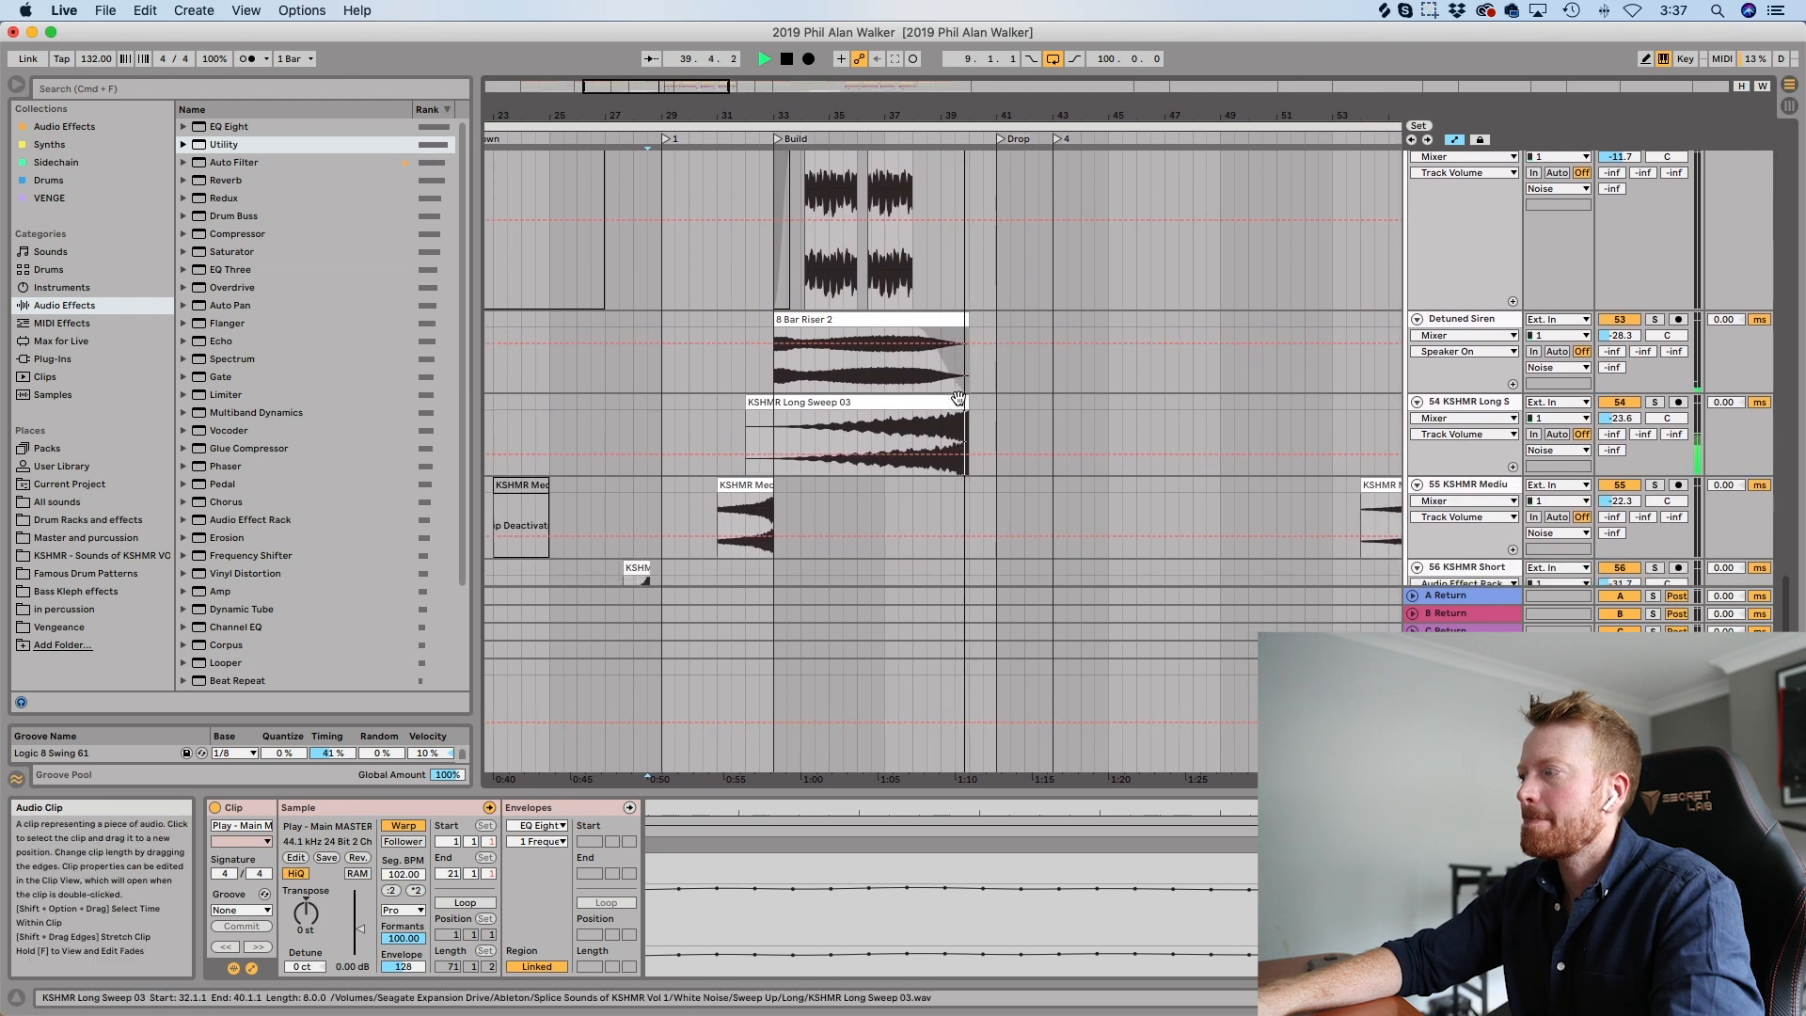
Follow the playback into the Drop on the bass tracks and stop it at bar 42.
scroll(957, 403, up, 15)
scroll(958, 402, up, 15)
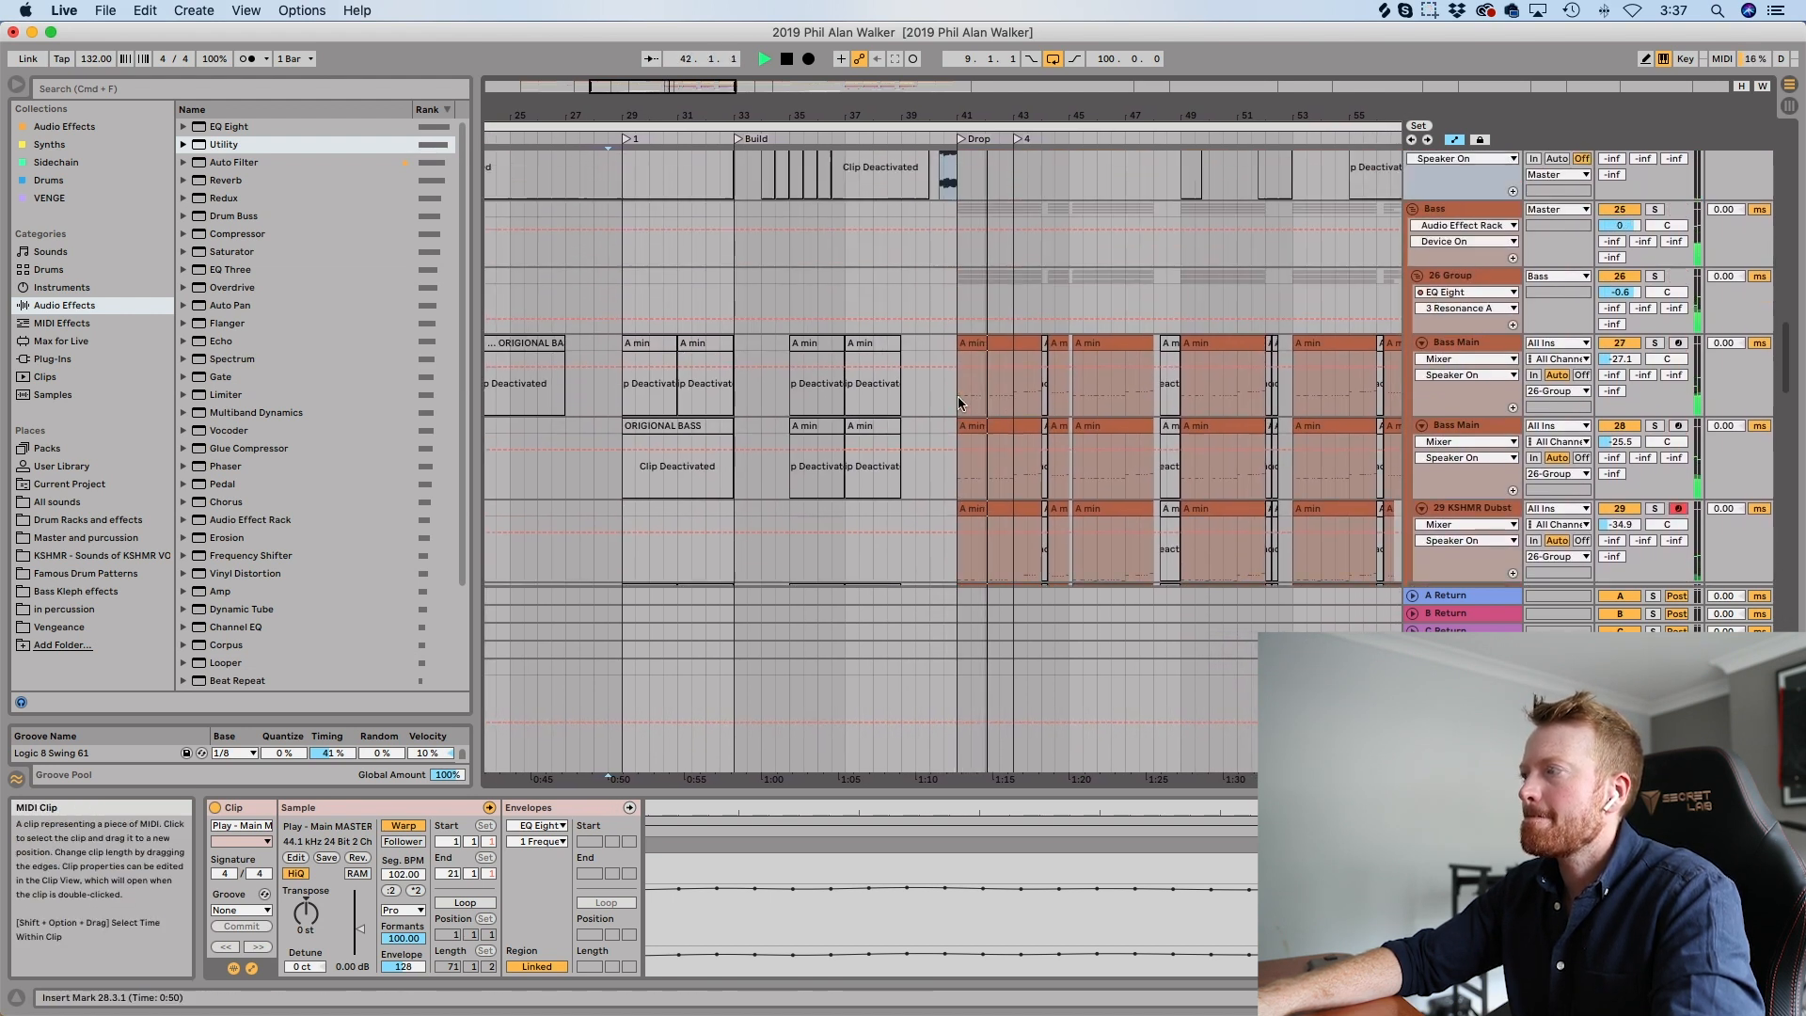
scroll(958, 397, up, 5)
scroll(906, 376, down, 15)
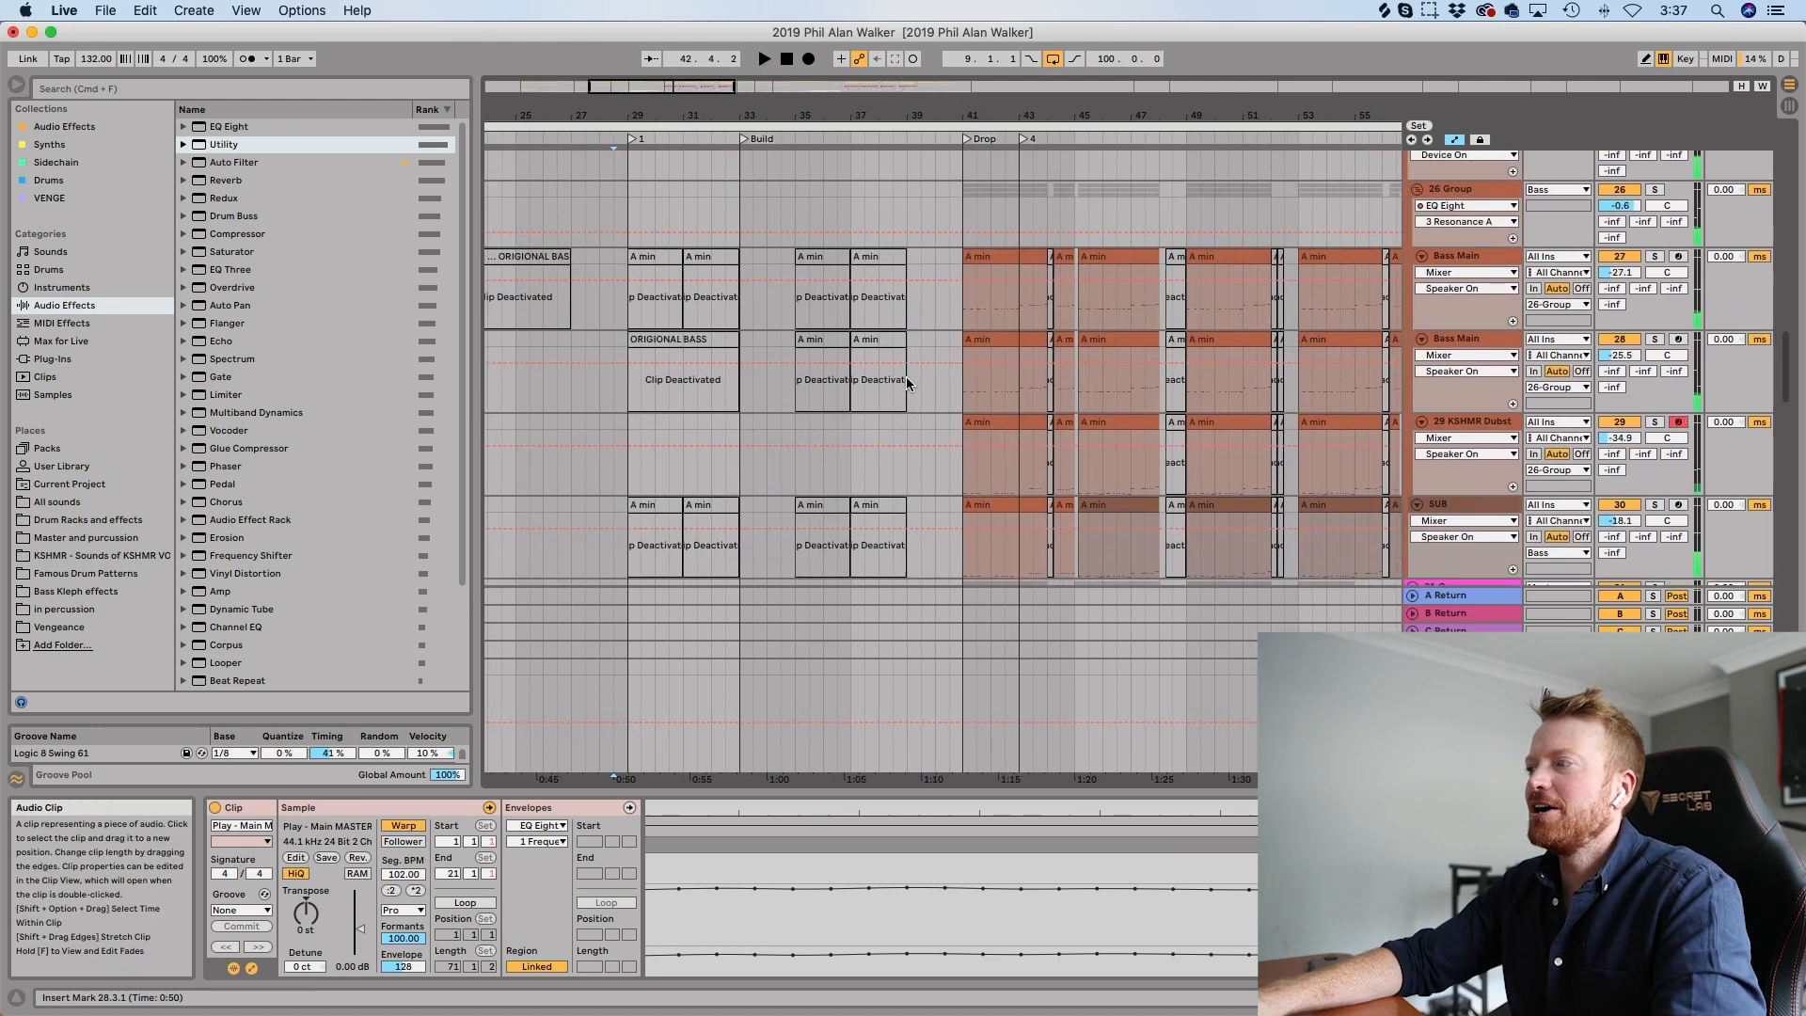
Solo track 18, named dont use, and play its Play - SvMMix3 Stems Voc Lead clip from 37.3.1.
scroll(905, 381, up, 20)
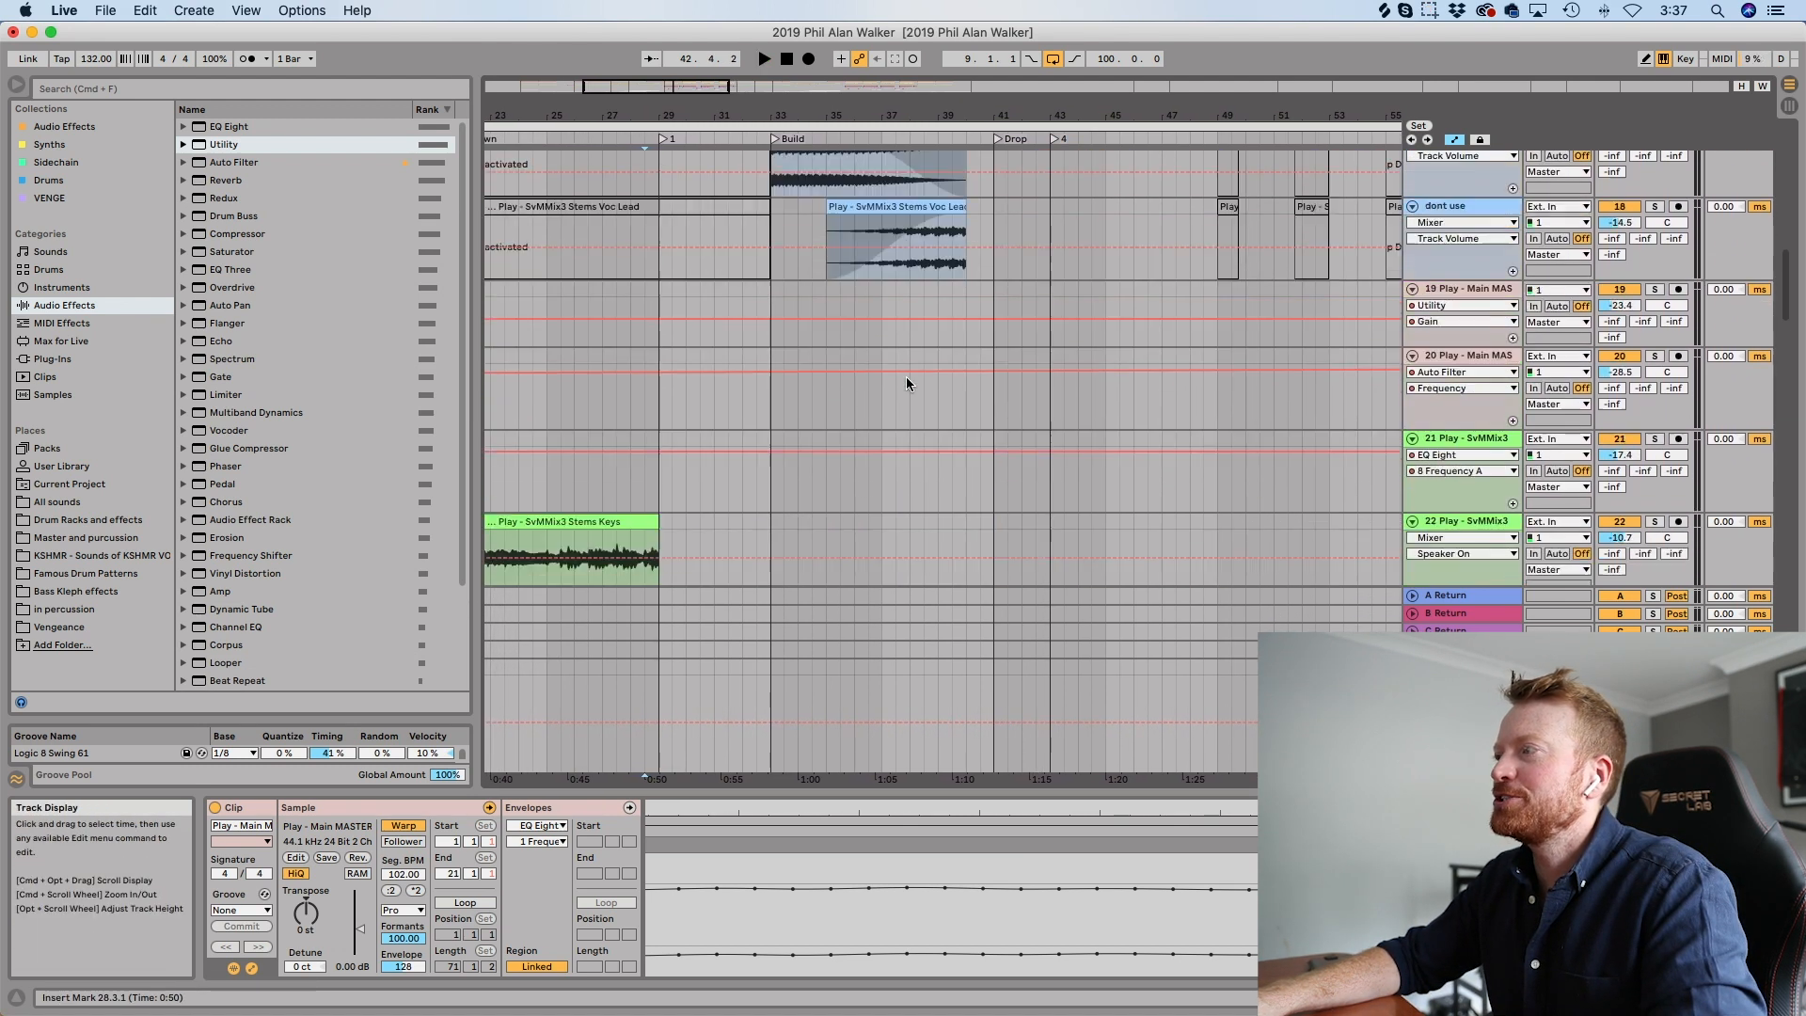
click(920, 419)
click(1654, 418)
click(895, 477)
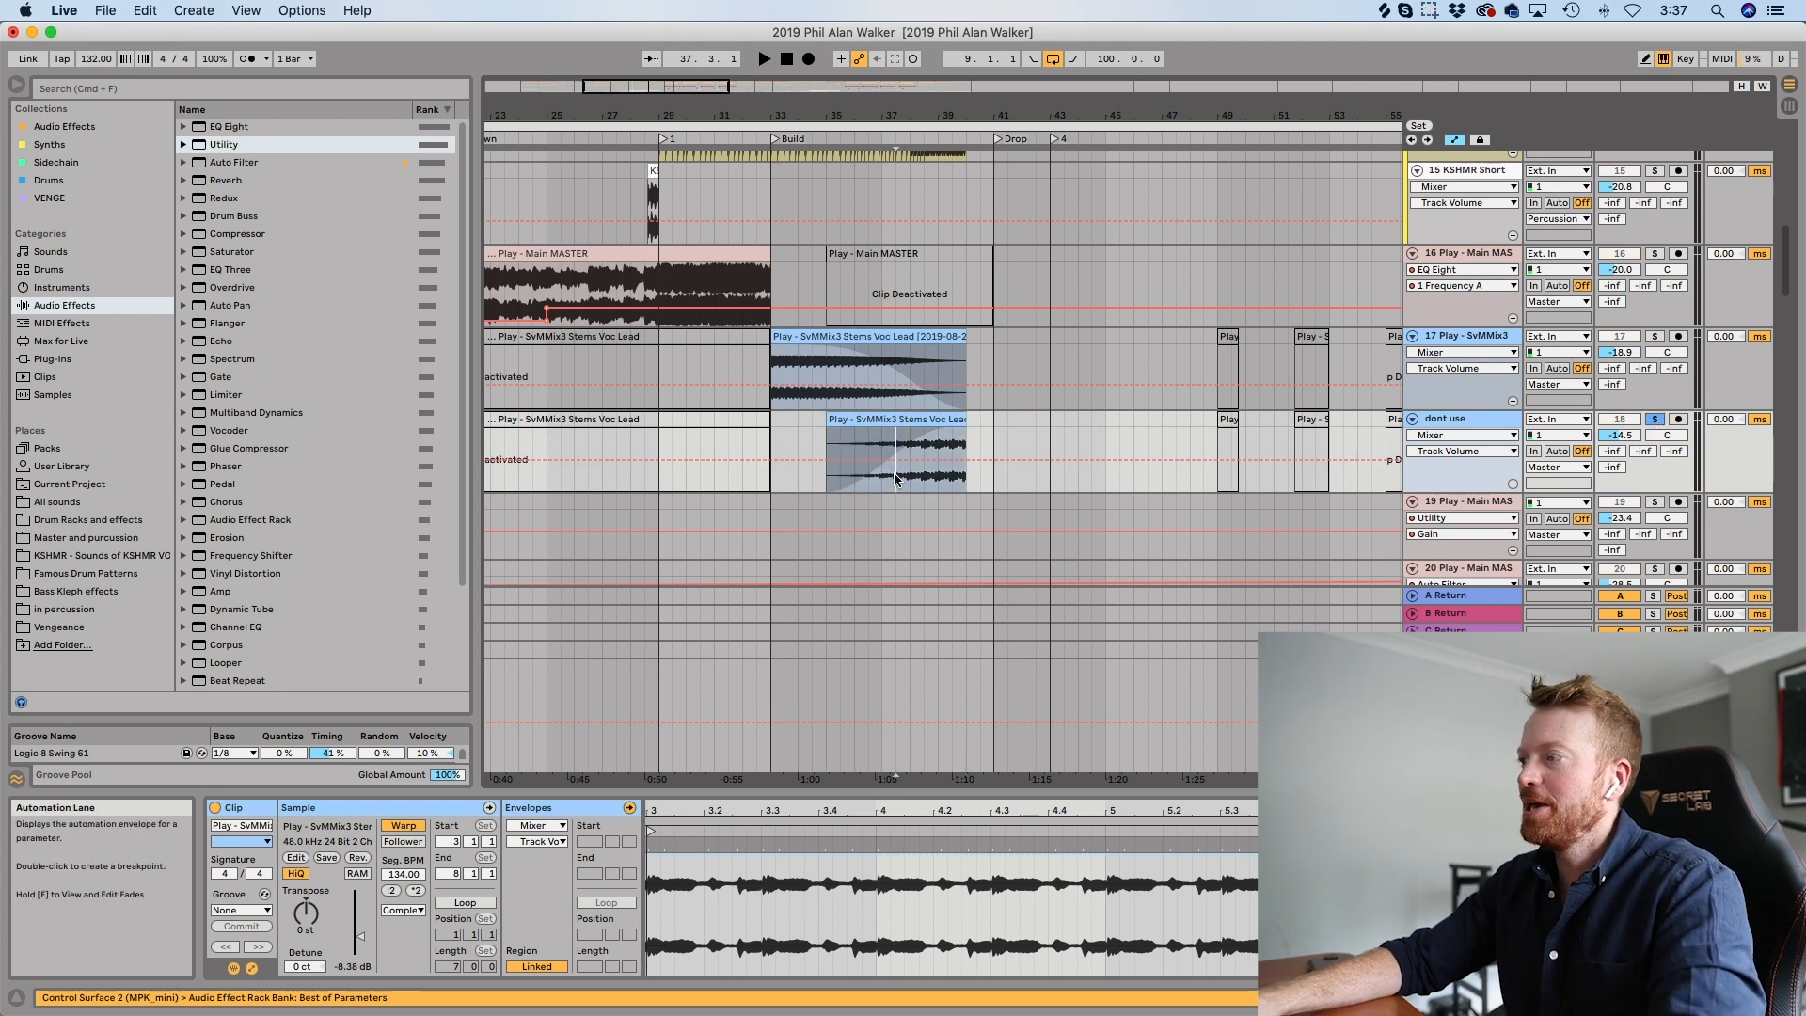
key(space)
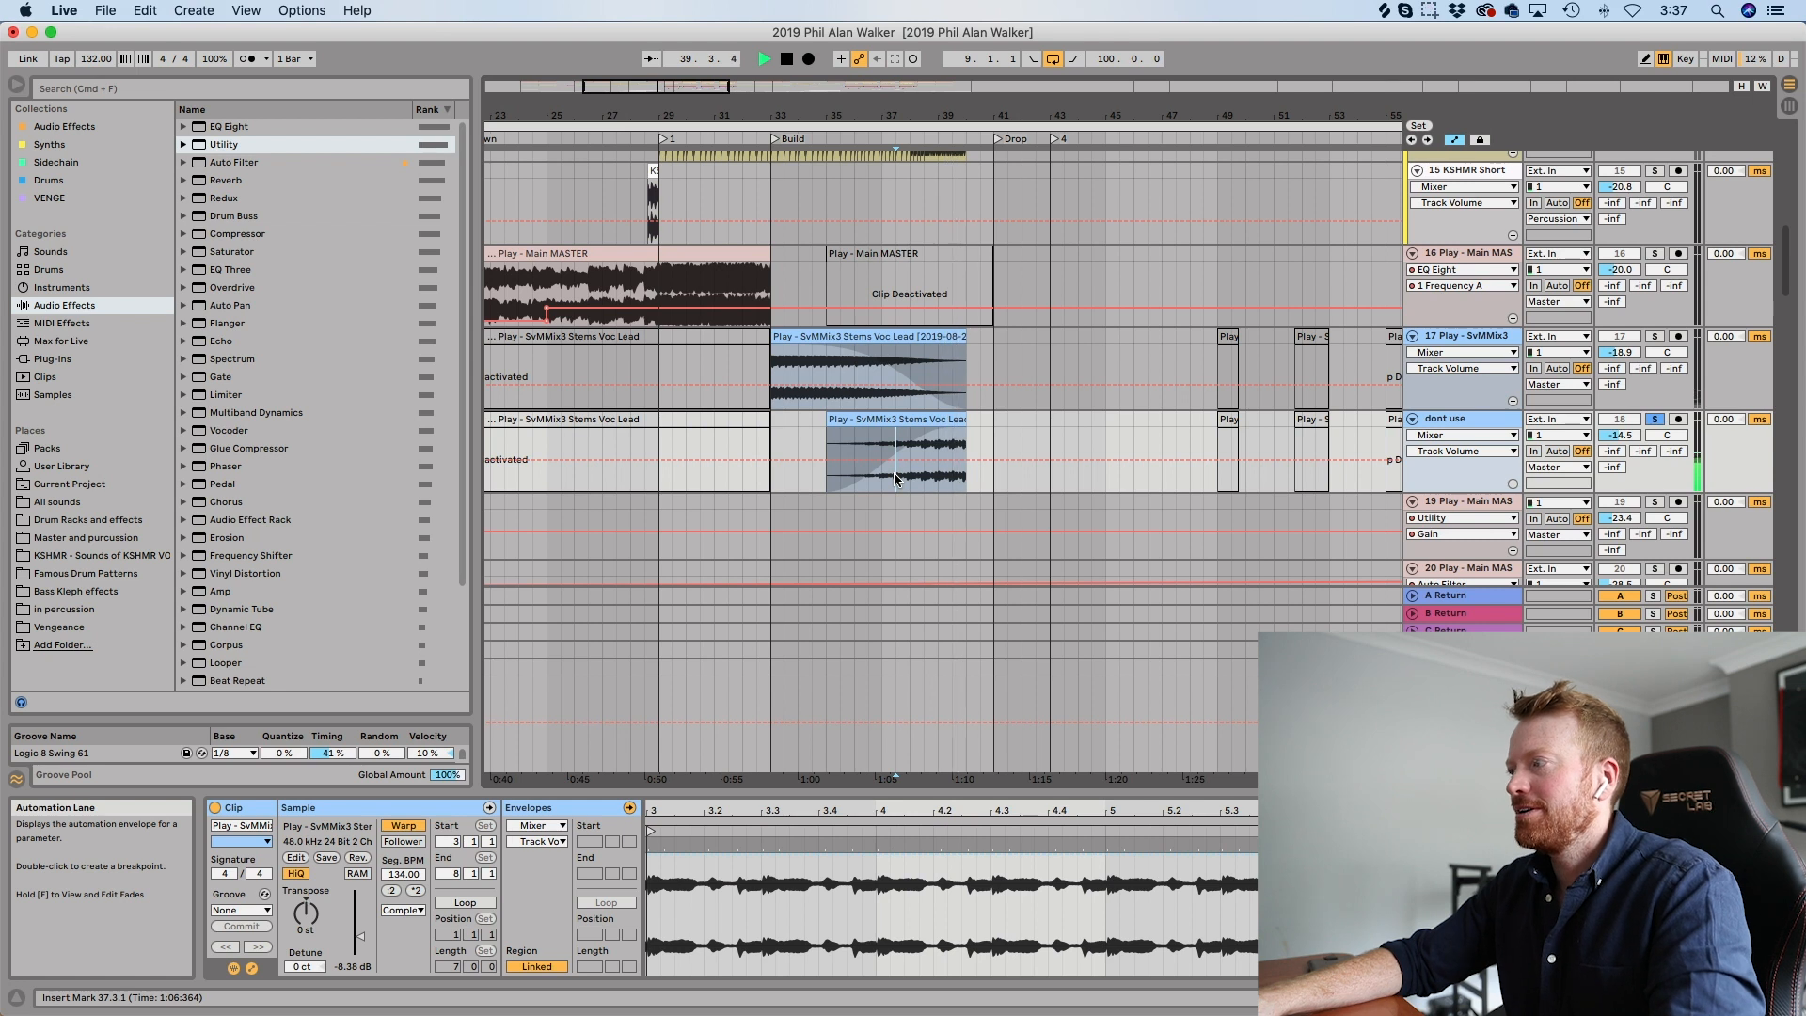
key(space)
Enlarge the clip view for the track 18 vocal clip and display its Clip Transposition envelope.
click(938, 420)
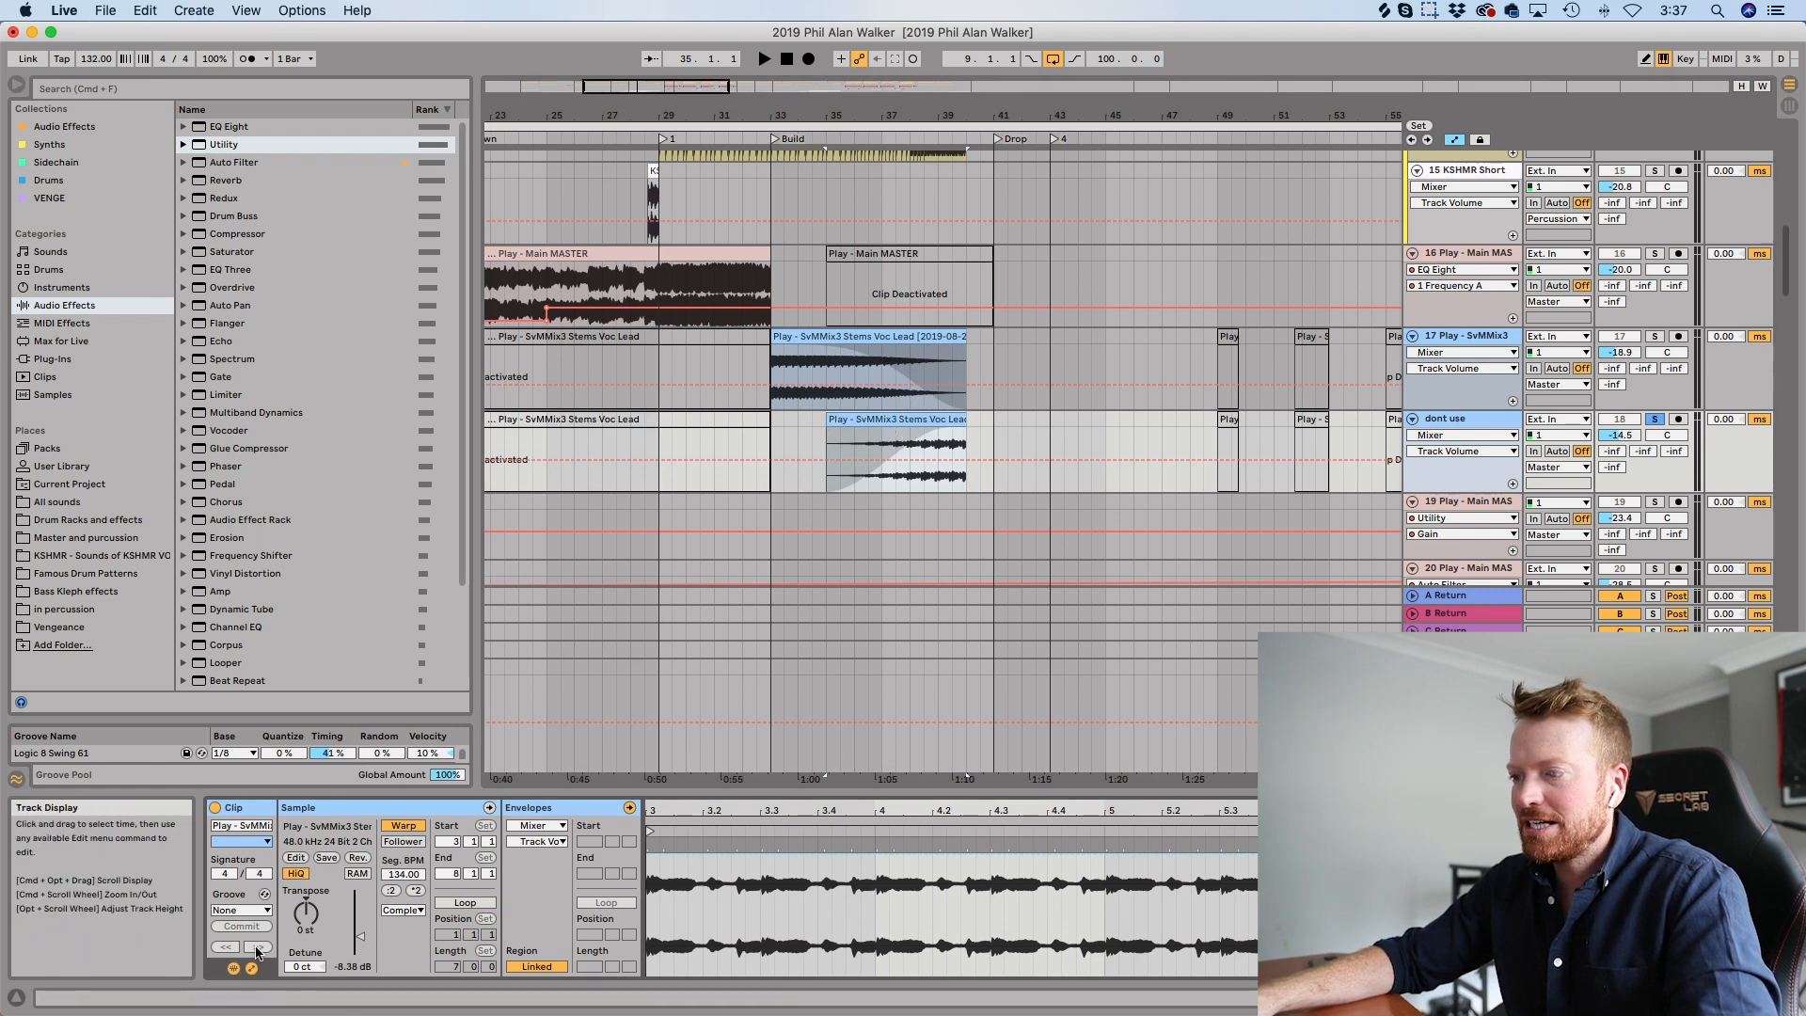
drag(786, 779, 786, 466)
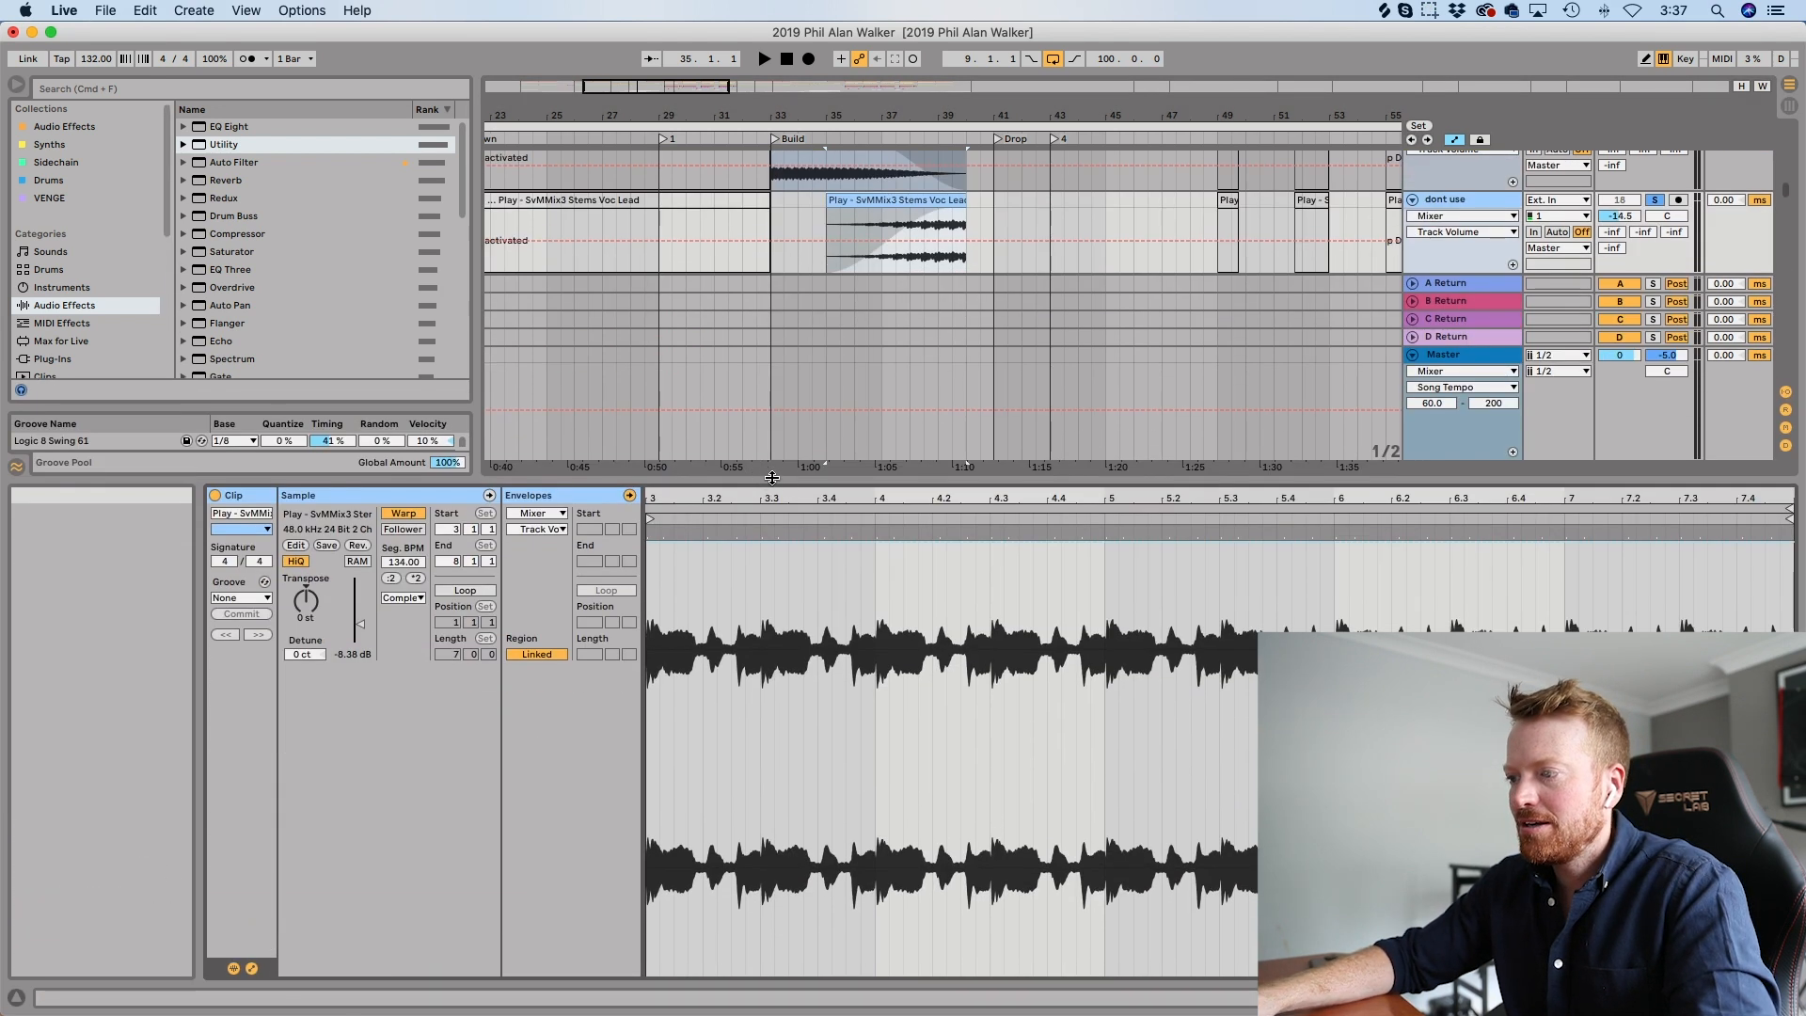
click(251, 968)
click(251, 968)
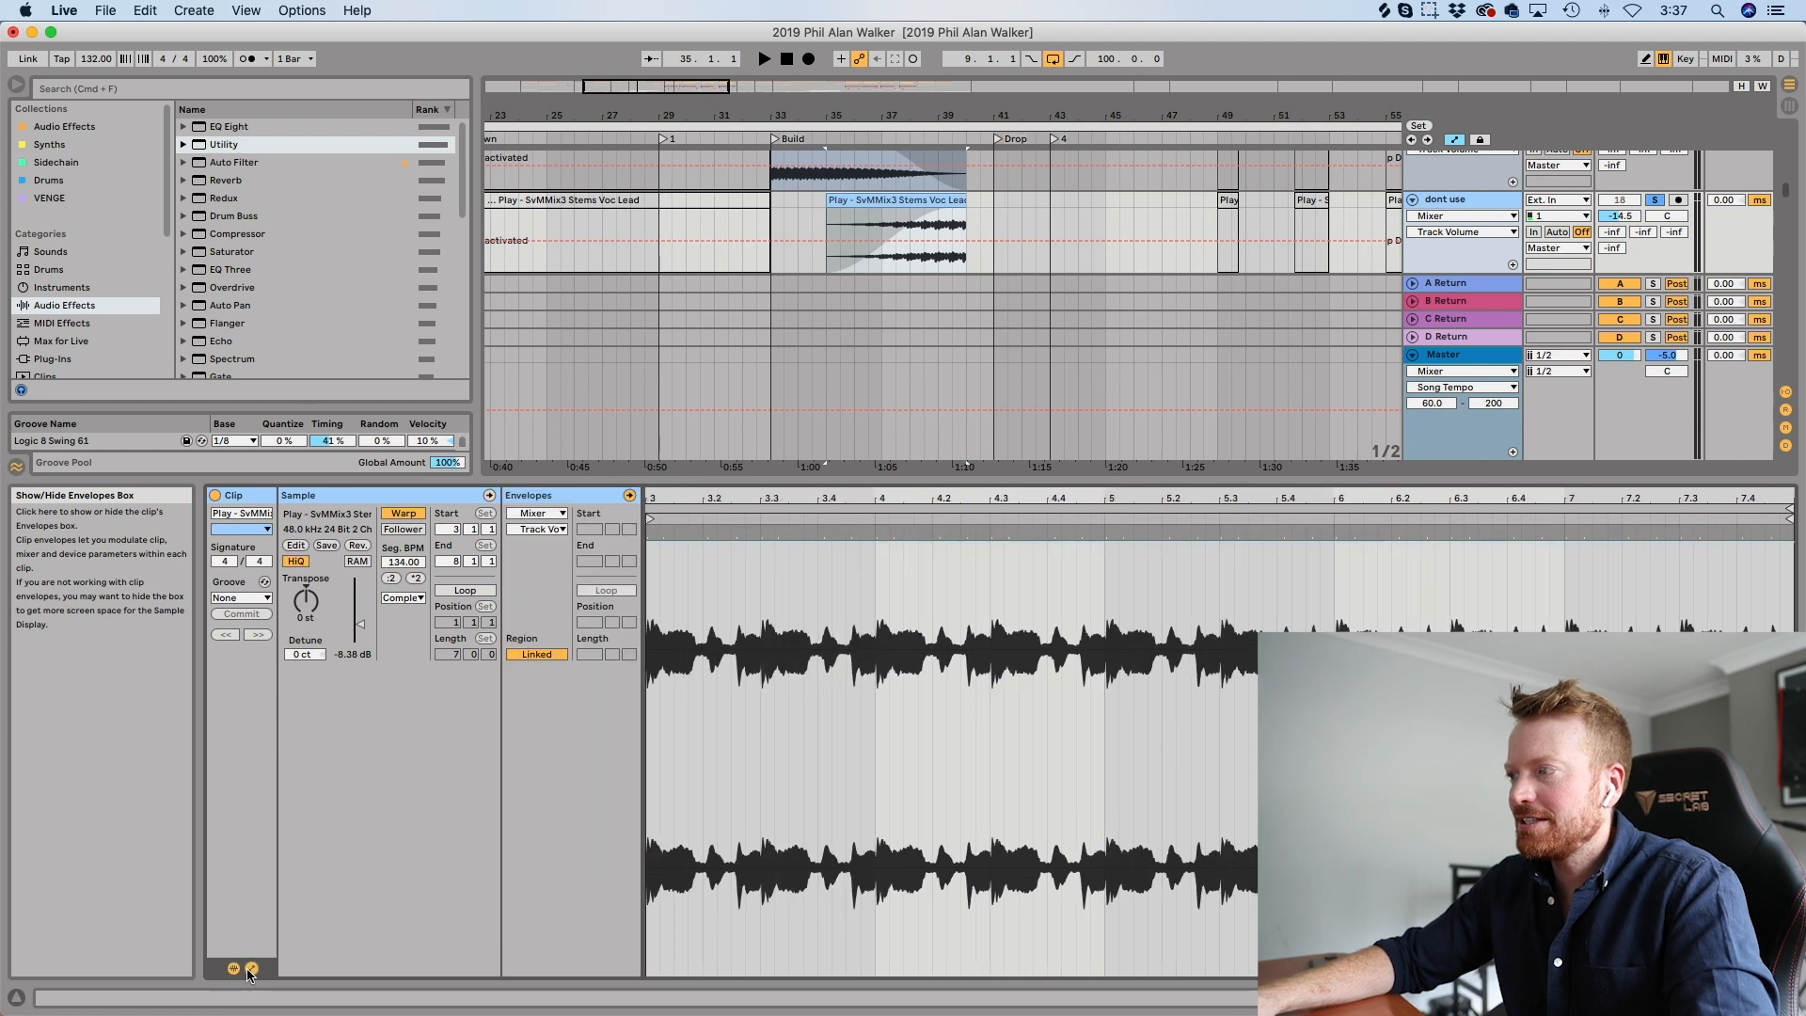
click(538, 514)
click(547, 528)
click(550, 529)
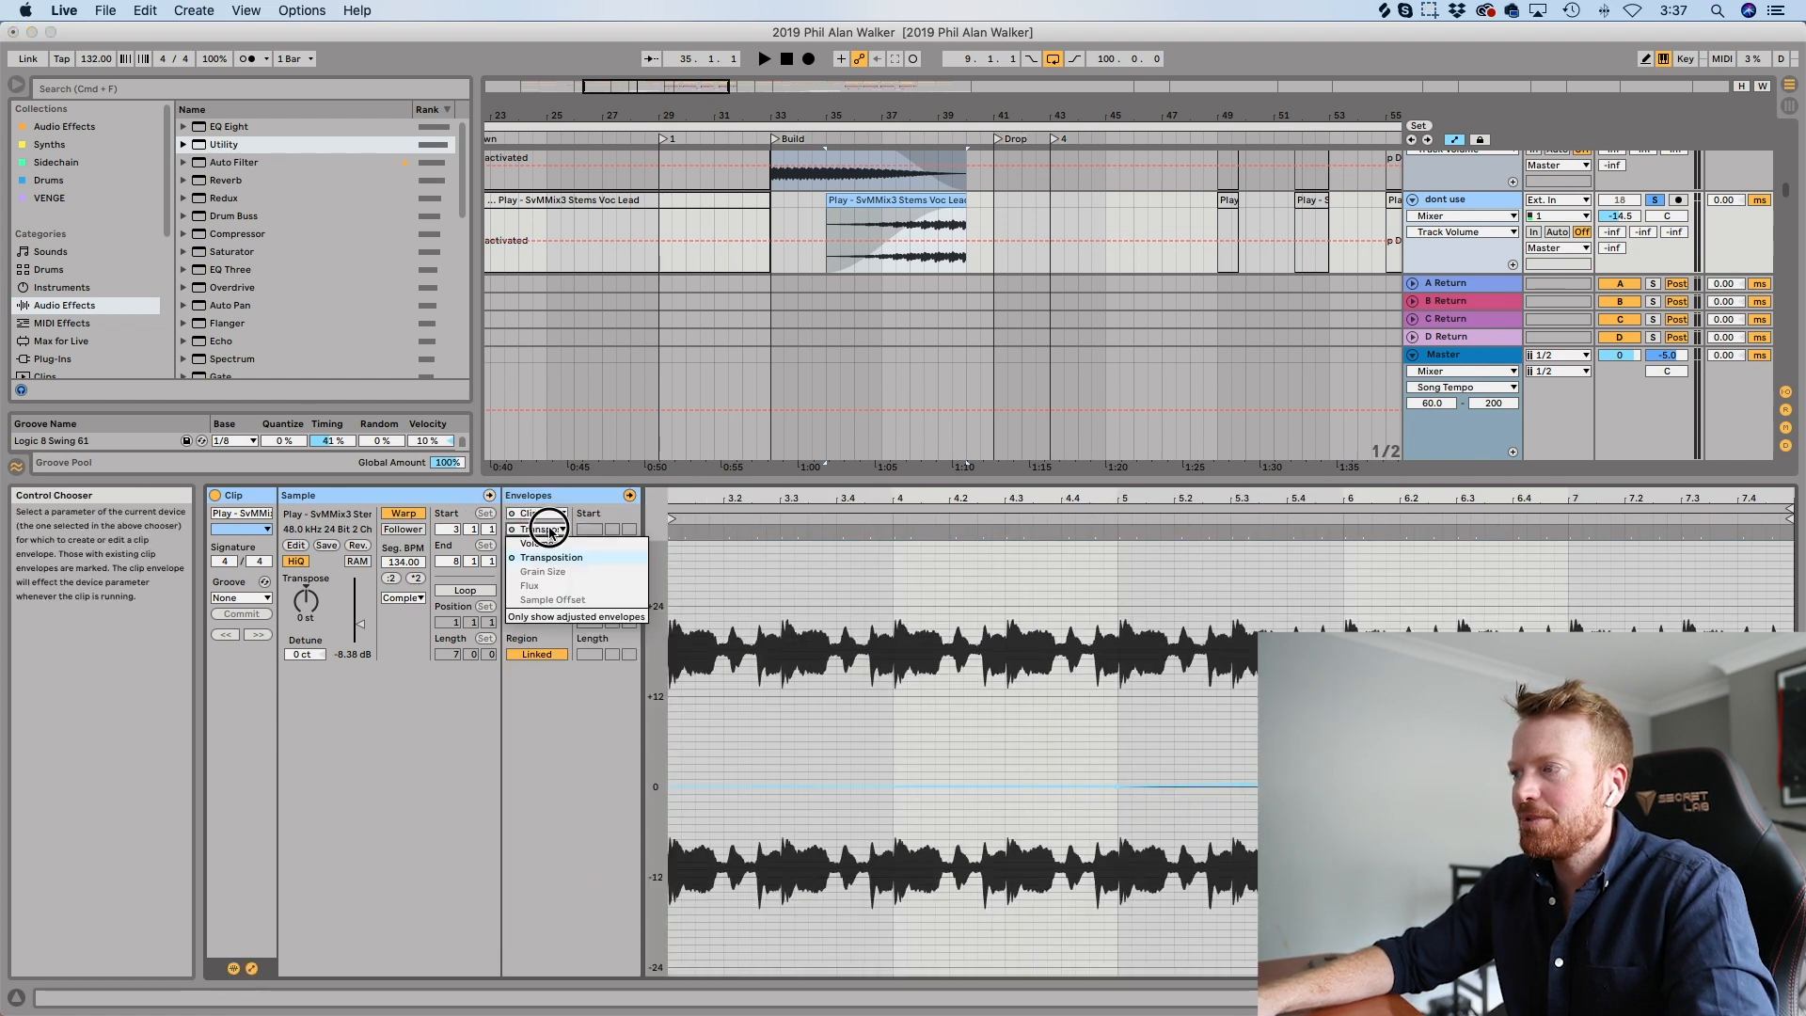
click(1000, 708)
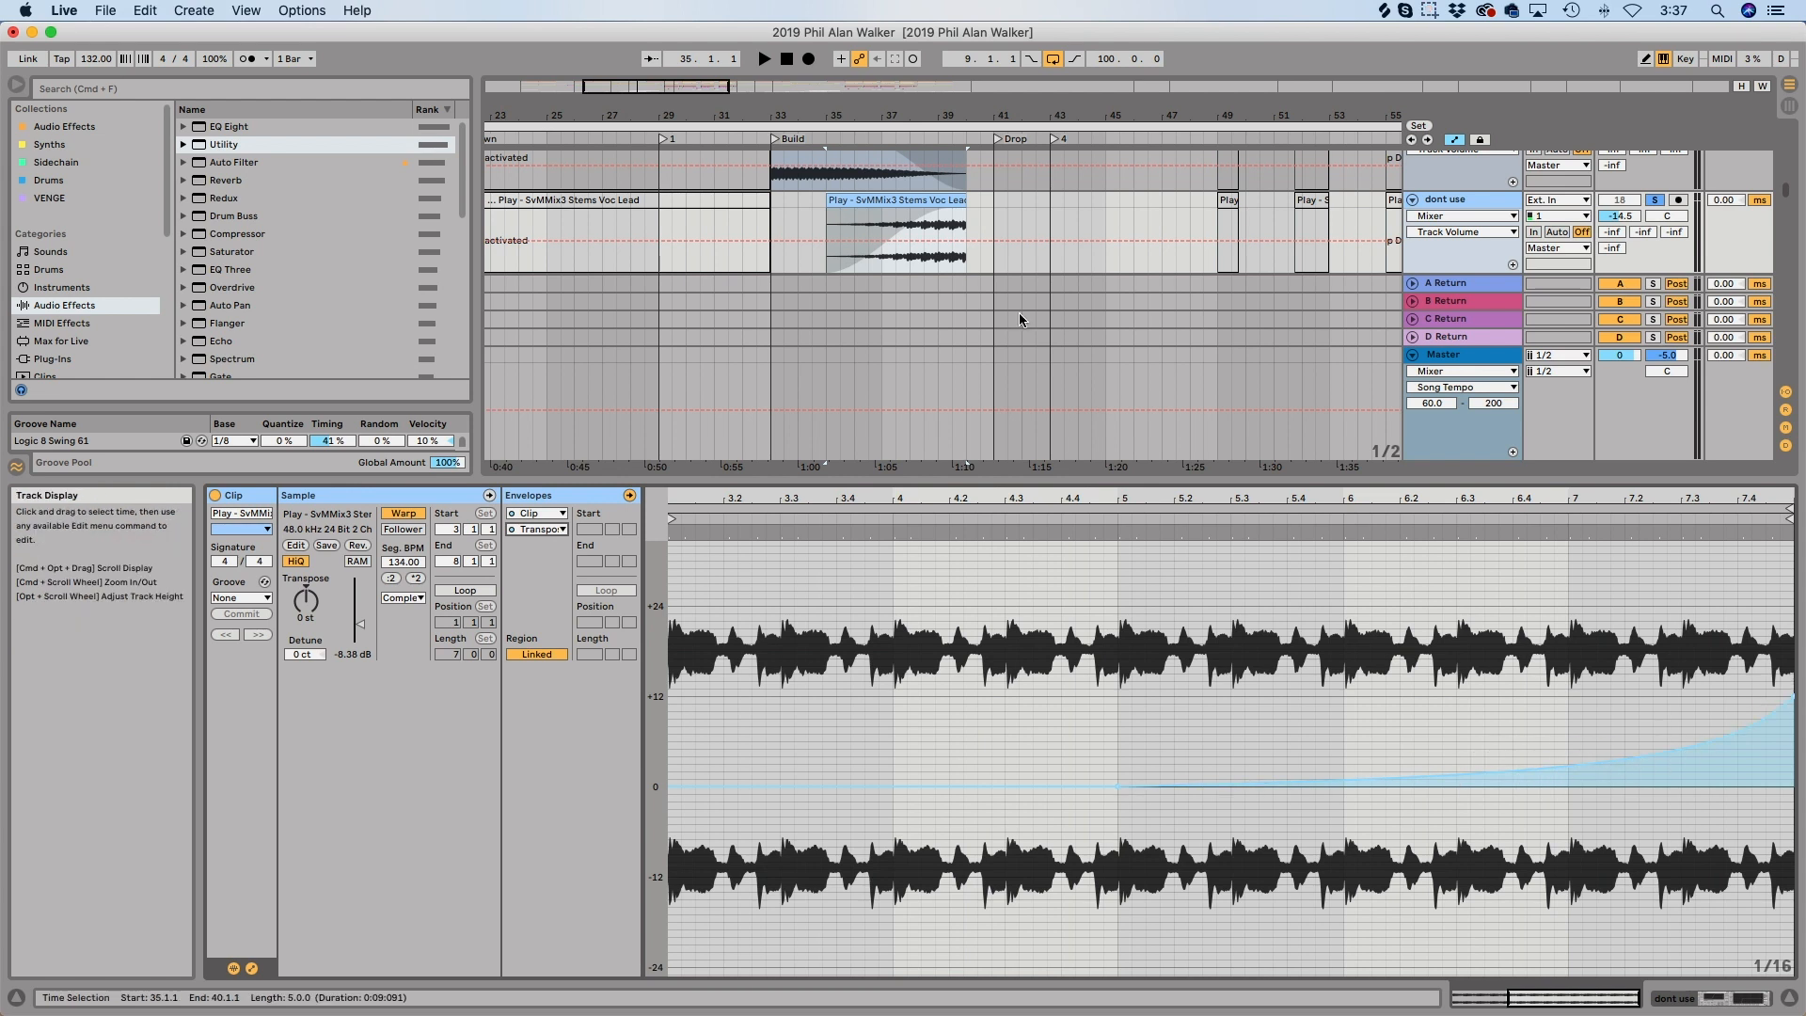
Play the vocal clip from 39.1.1 to hear its transposition envelope, clear the solo, and shrink the clip view again.
click(939, 261)
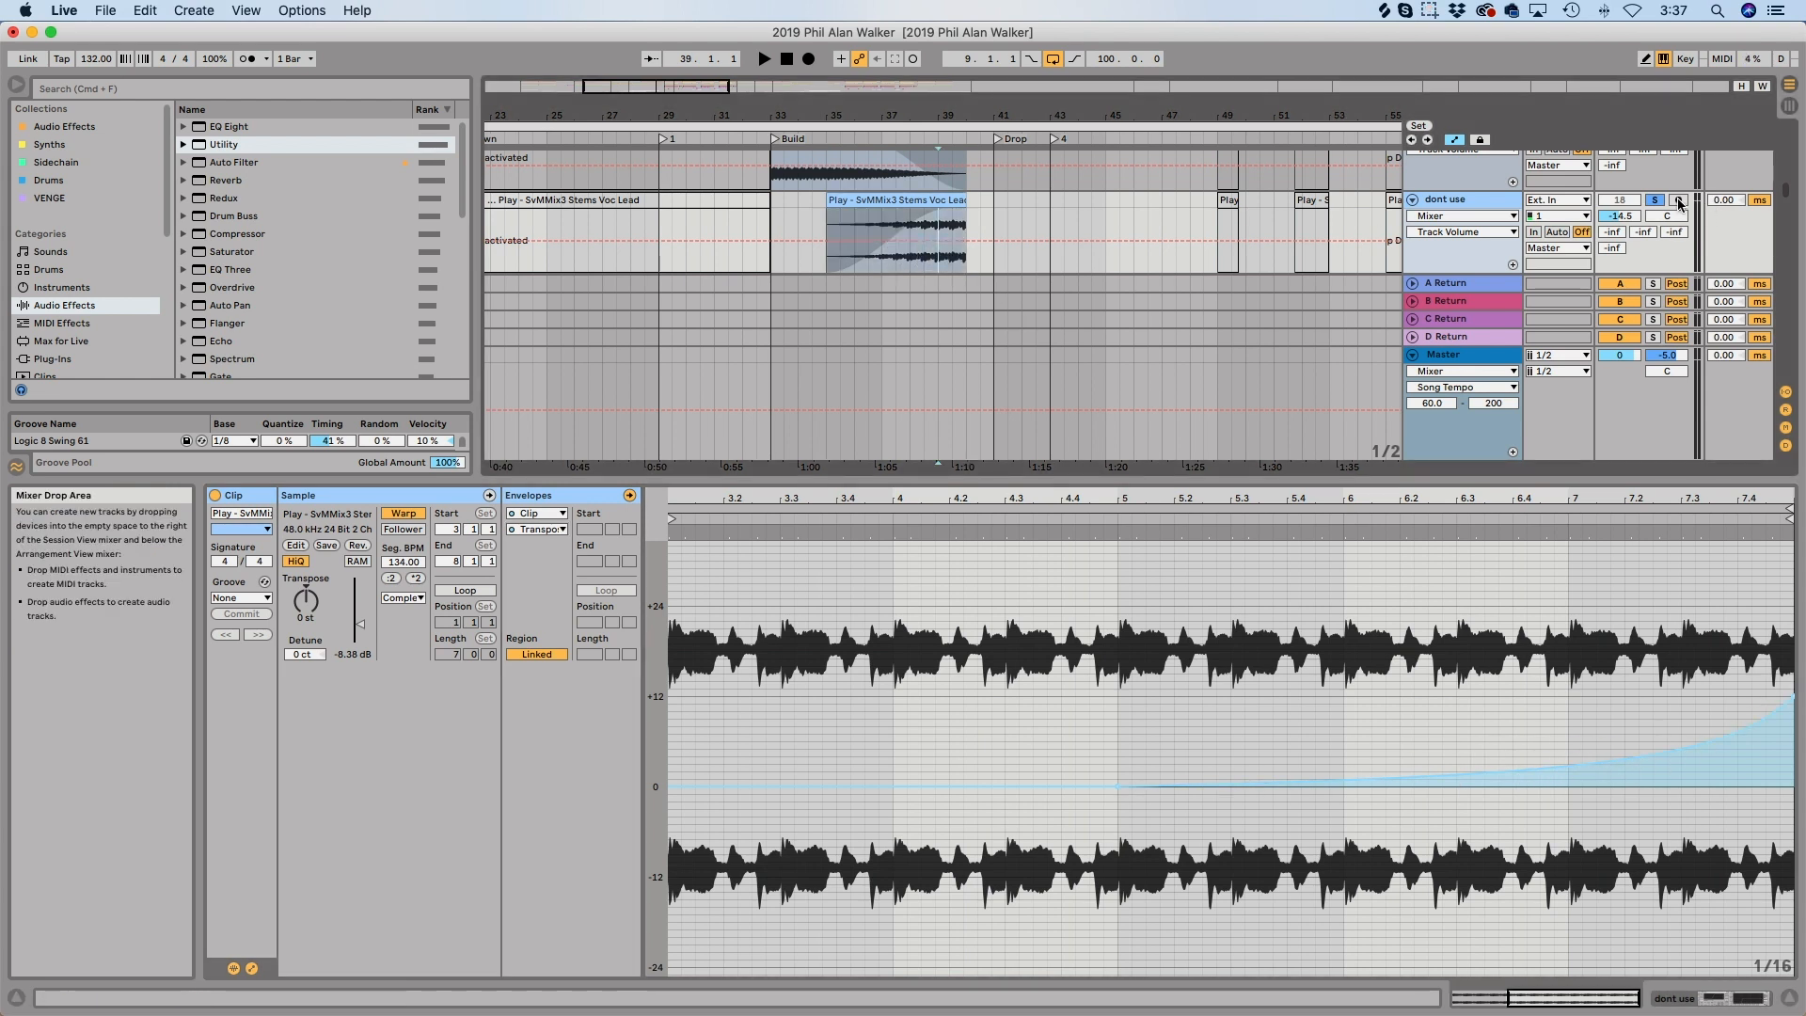
key(space)
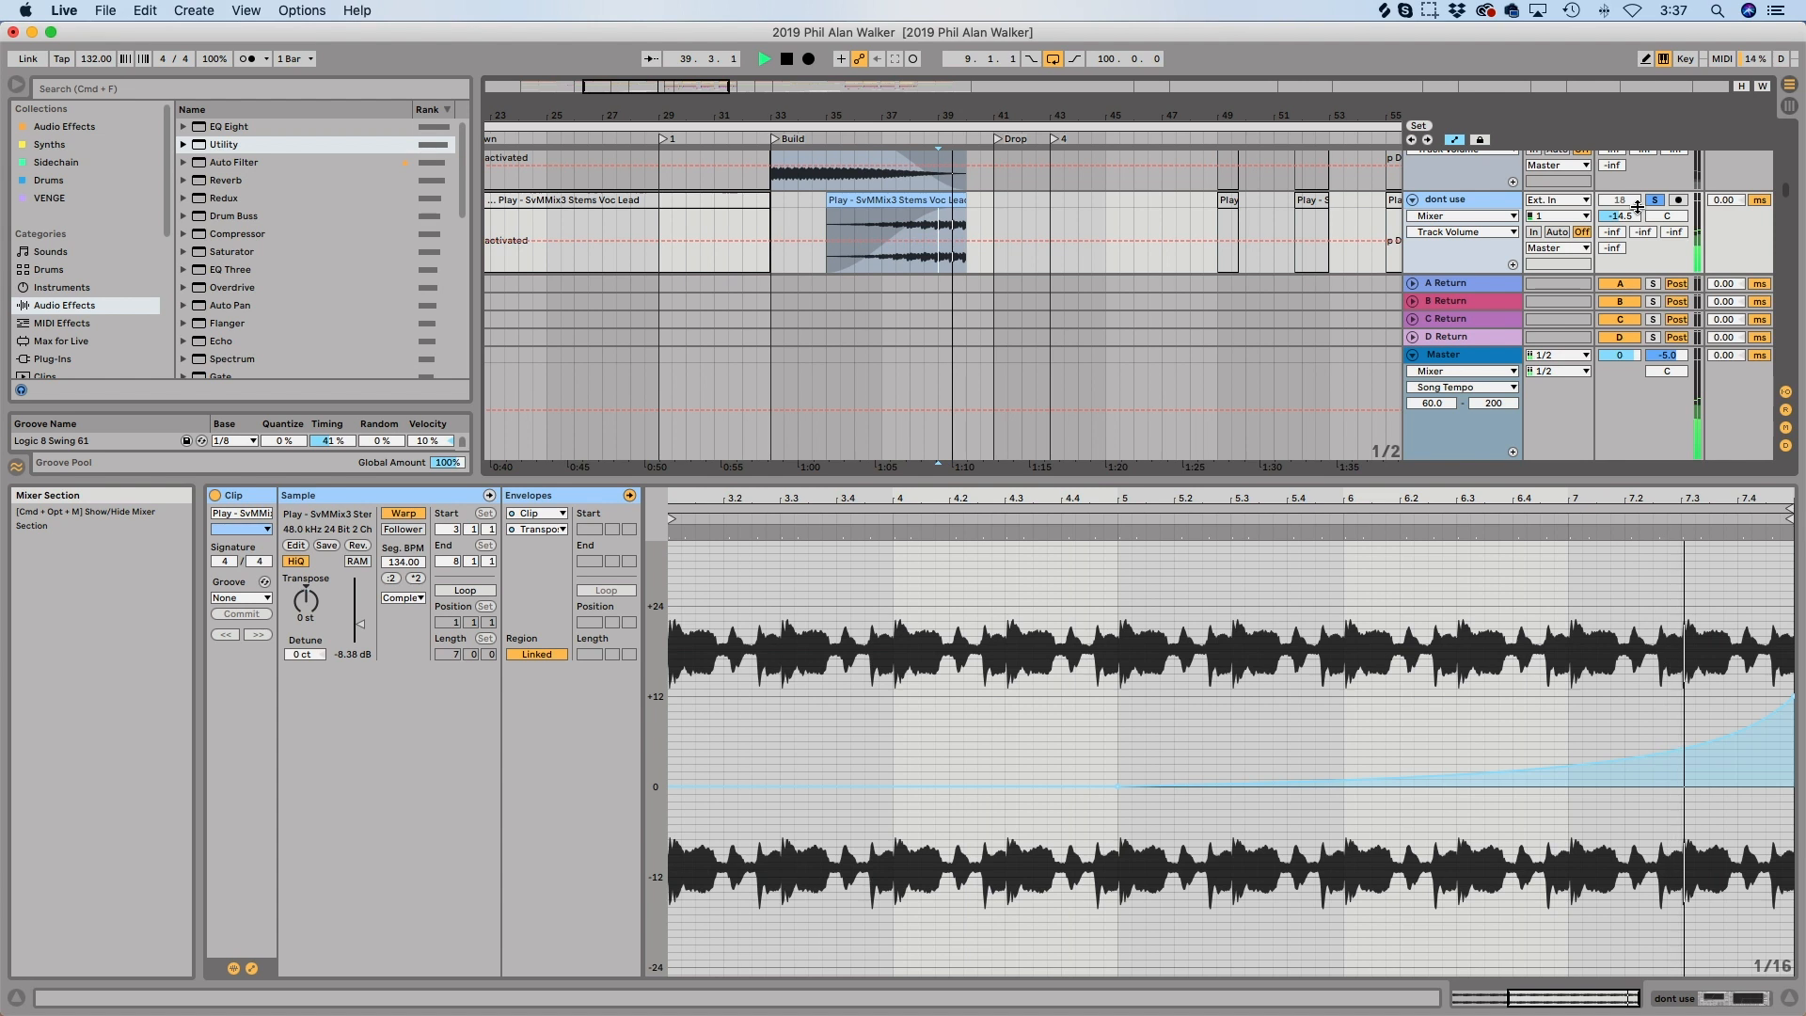
key(space)
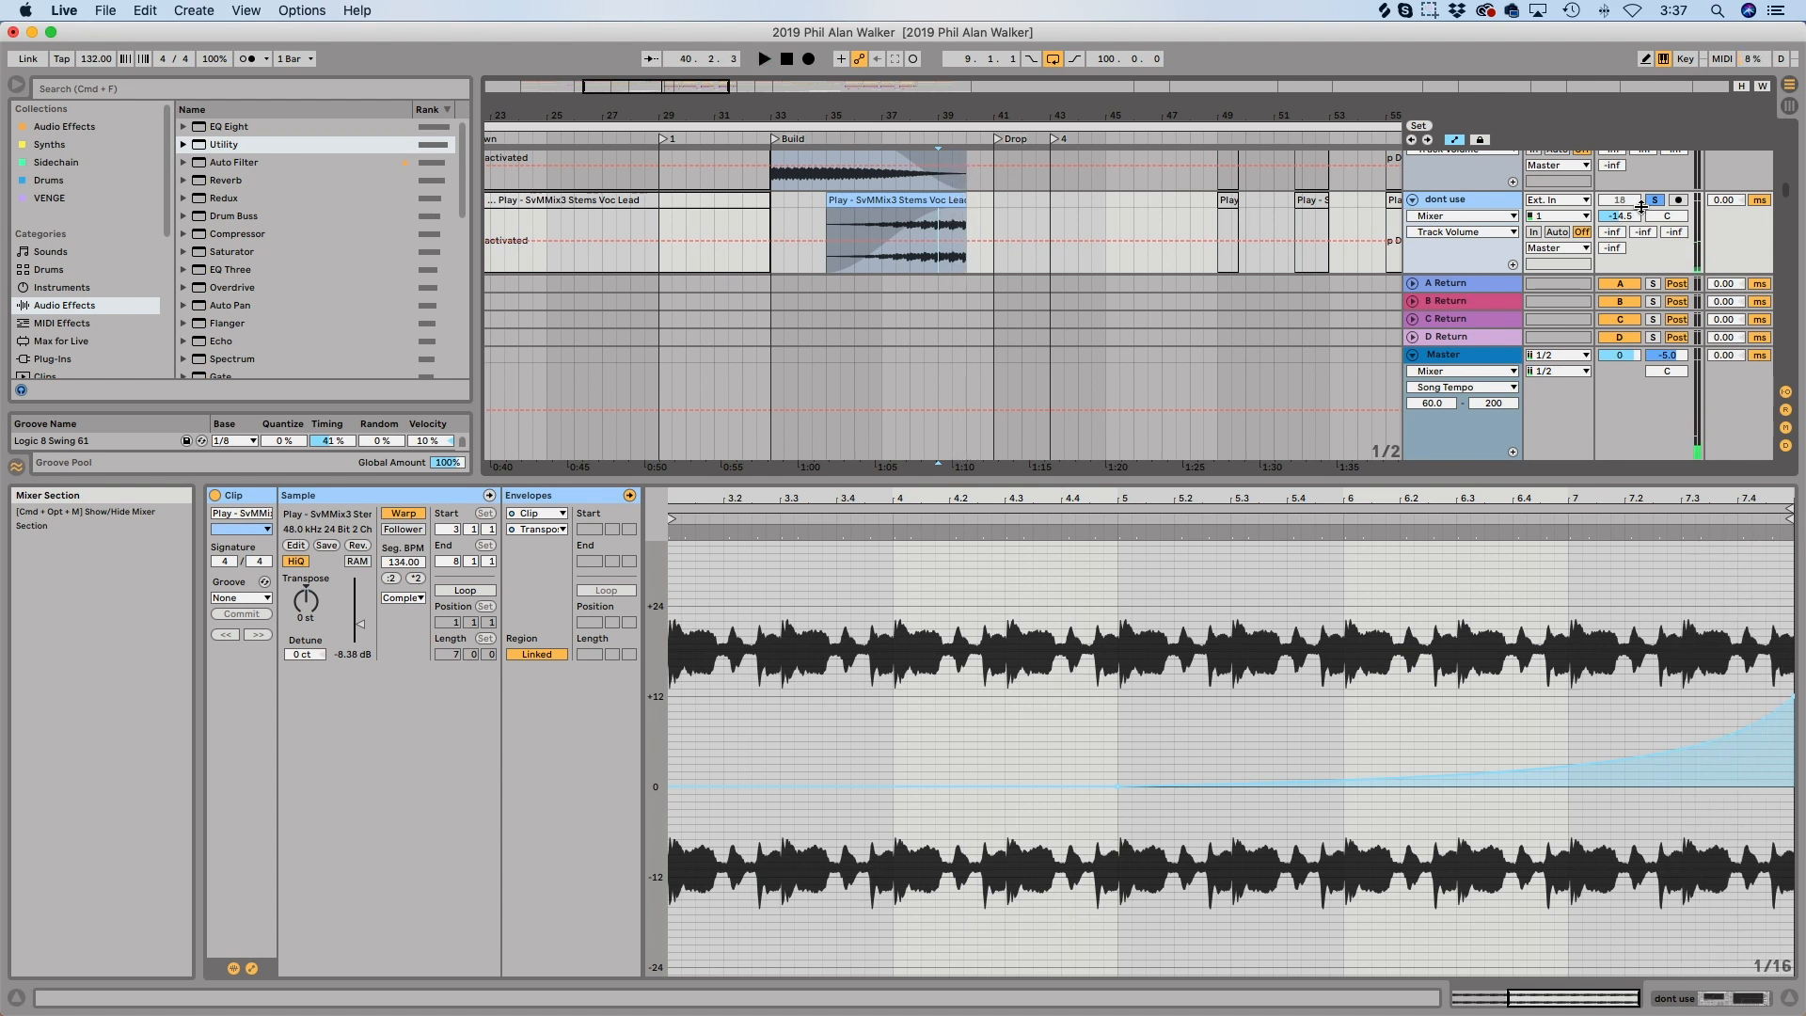
drag(1063, 466, 1072, 781)
Examine the kick, clap and hi-hat tracks across the Drop section.
scroll(990, 489, up, 10)
scroll(990, 490, right, 3)
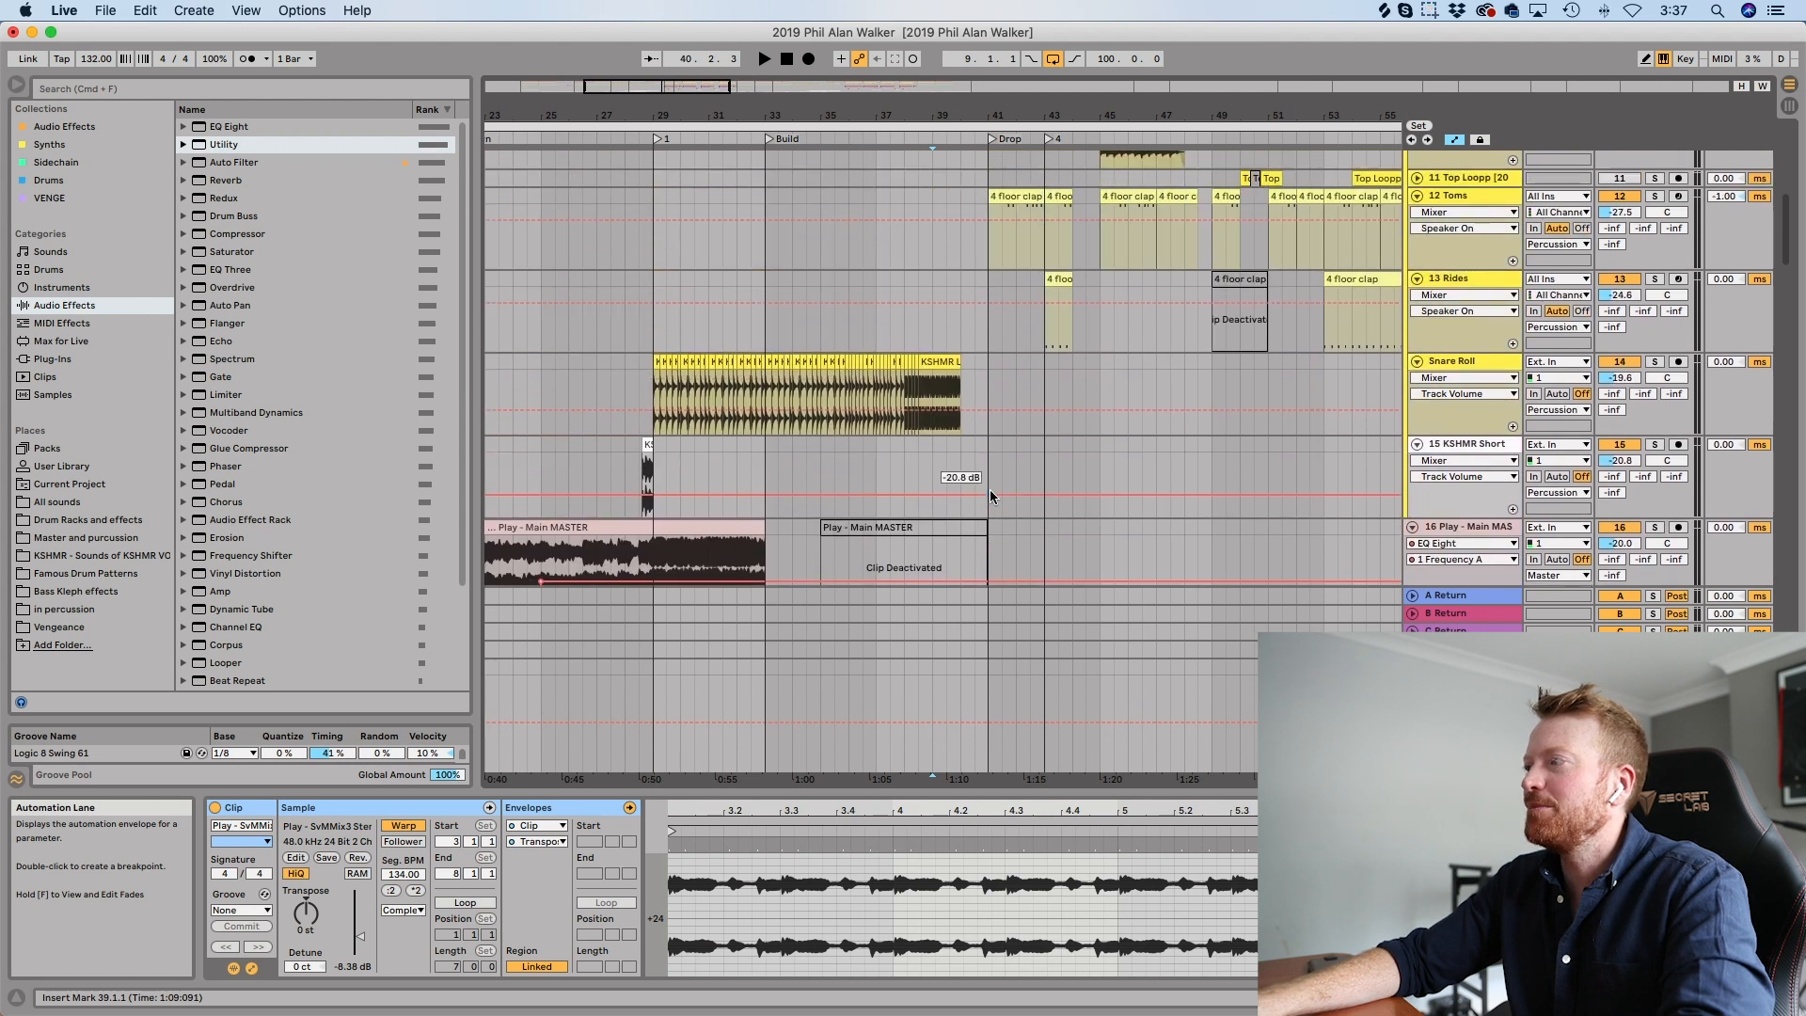
scroll(990, 496, up, 5)
scroll(990, 491, right, 1)
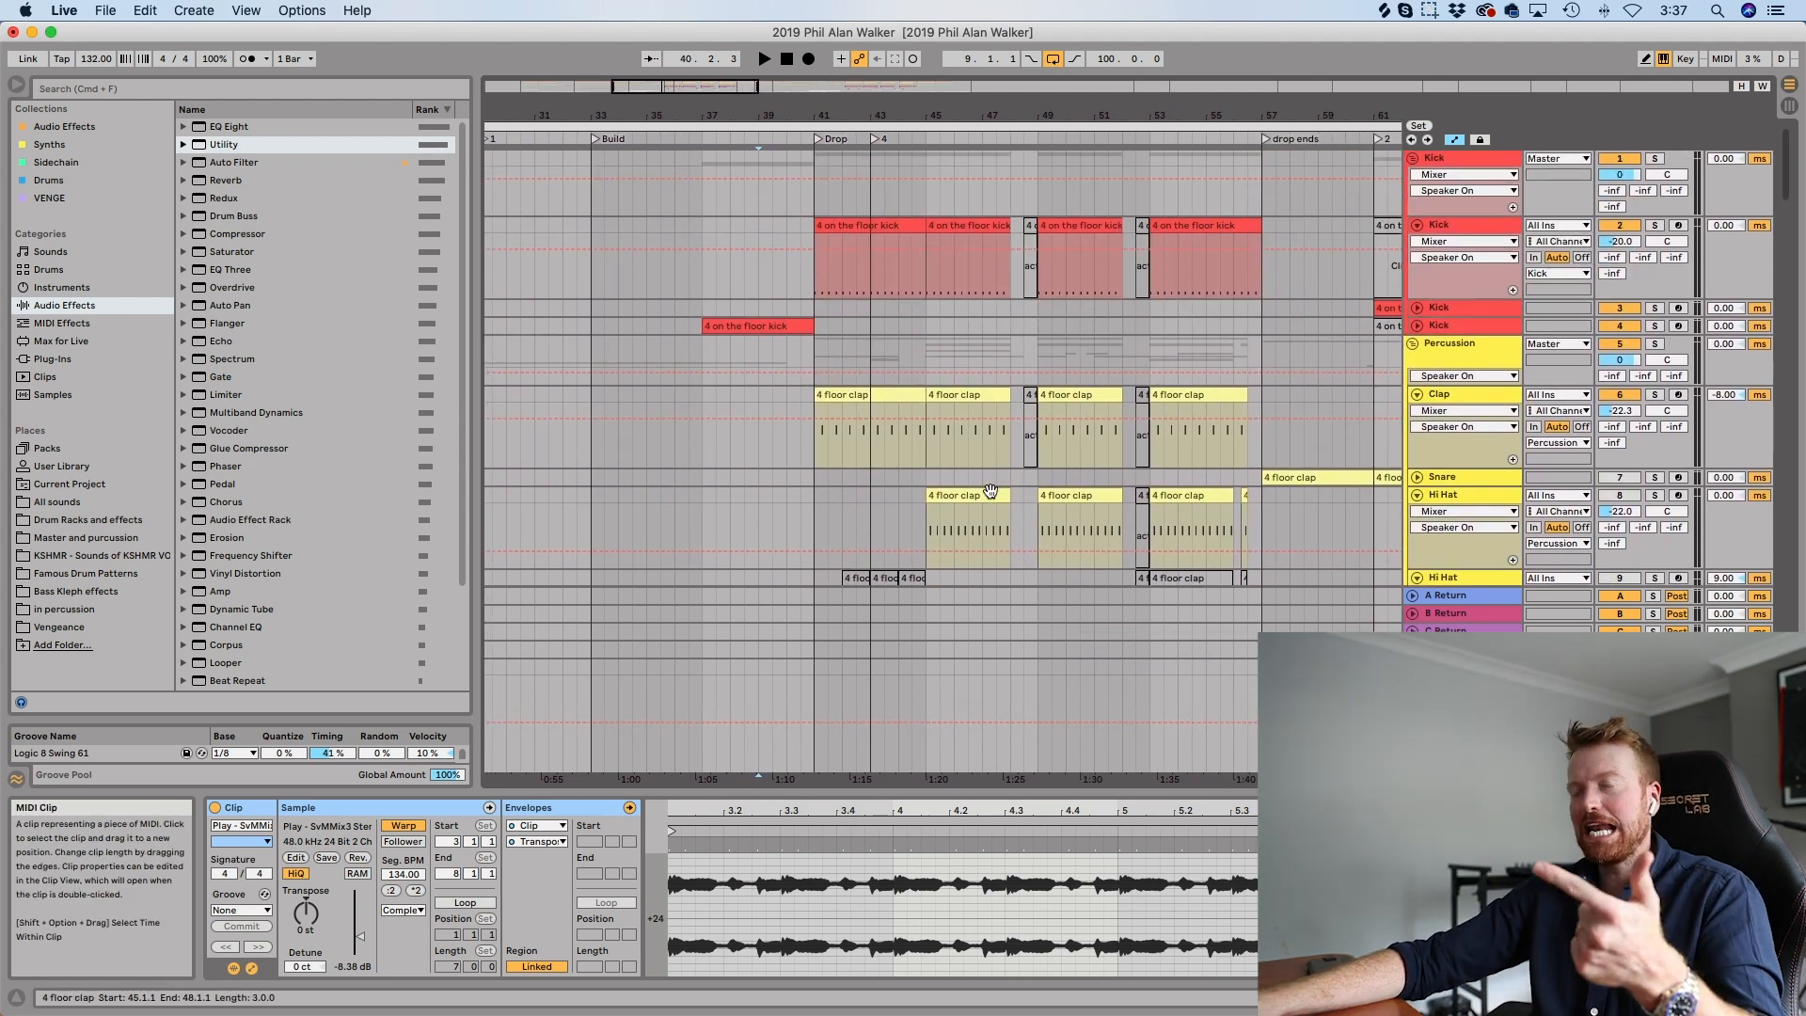
Examine the percussion, bass, synth and vocal tracks across the Drop section, down to vocal tracks 38 to 40.
scroll(989, 490, down, 15)
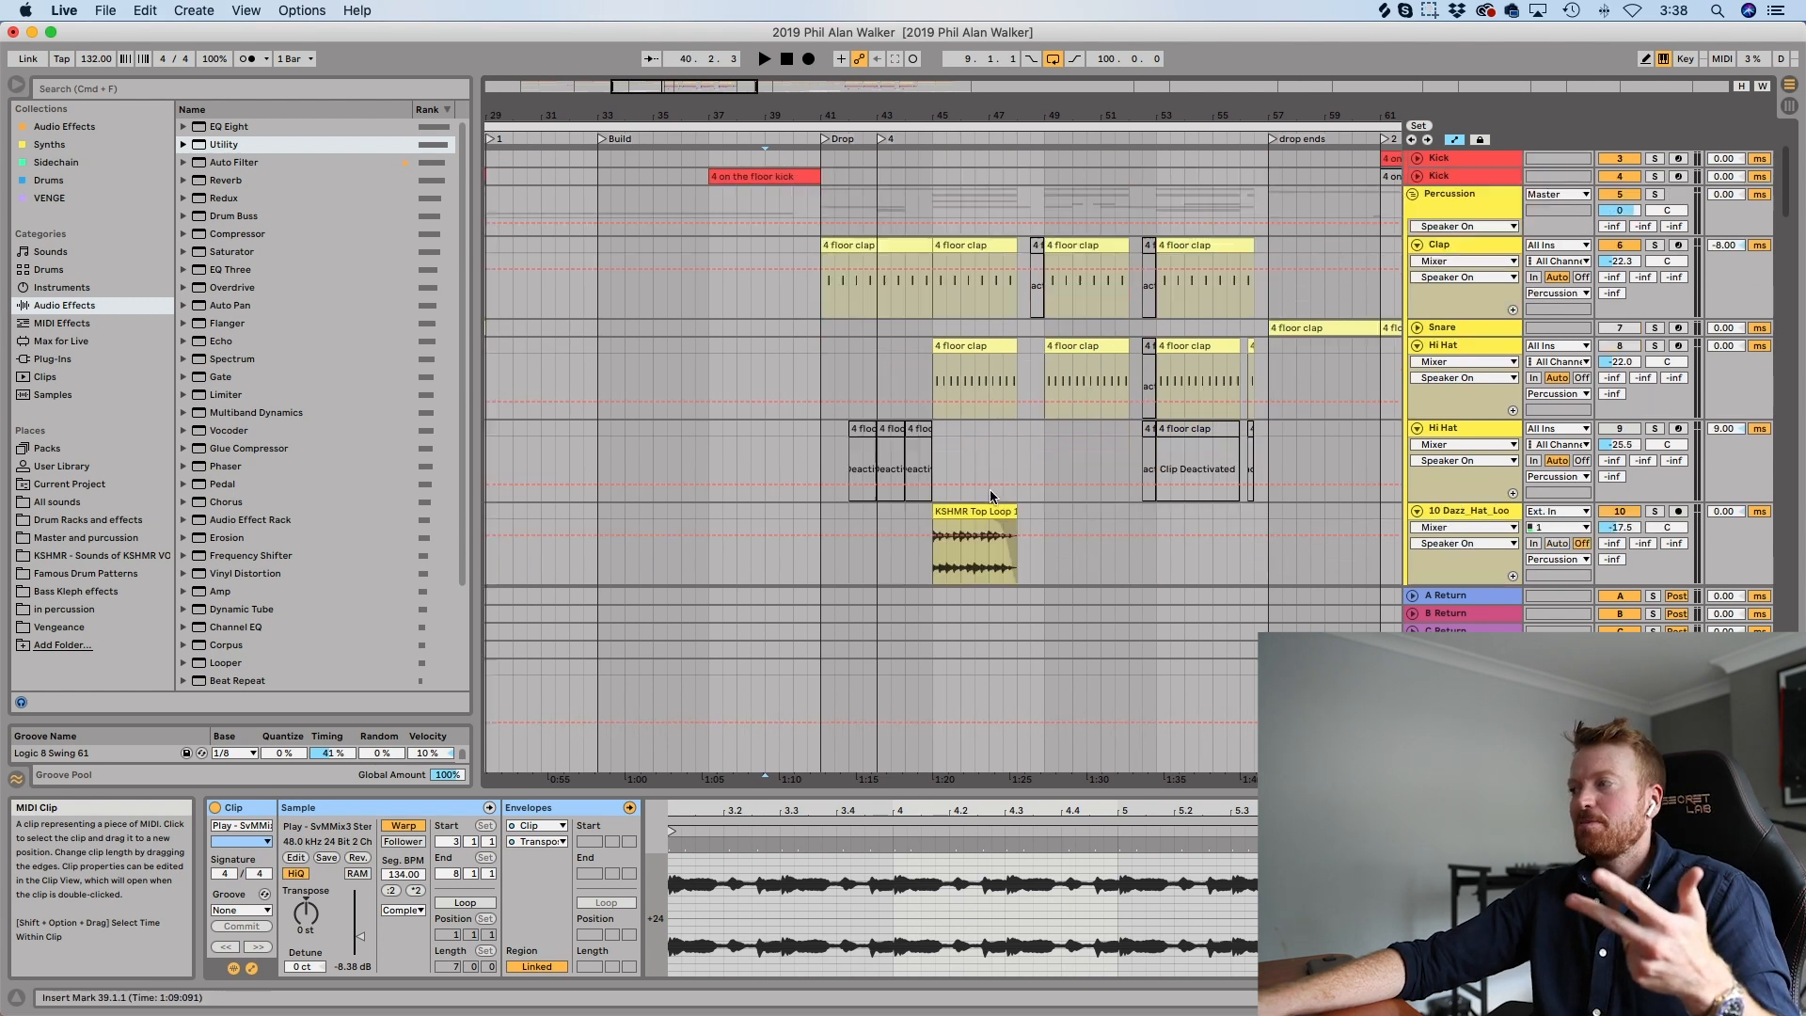
scroll(991, 496, left, 1)
scroll(990, 489, down, 8)
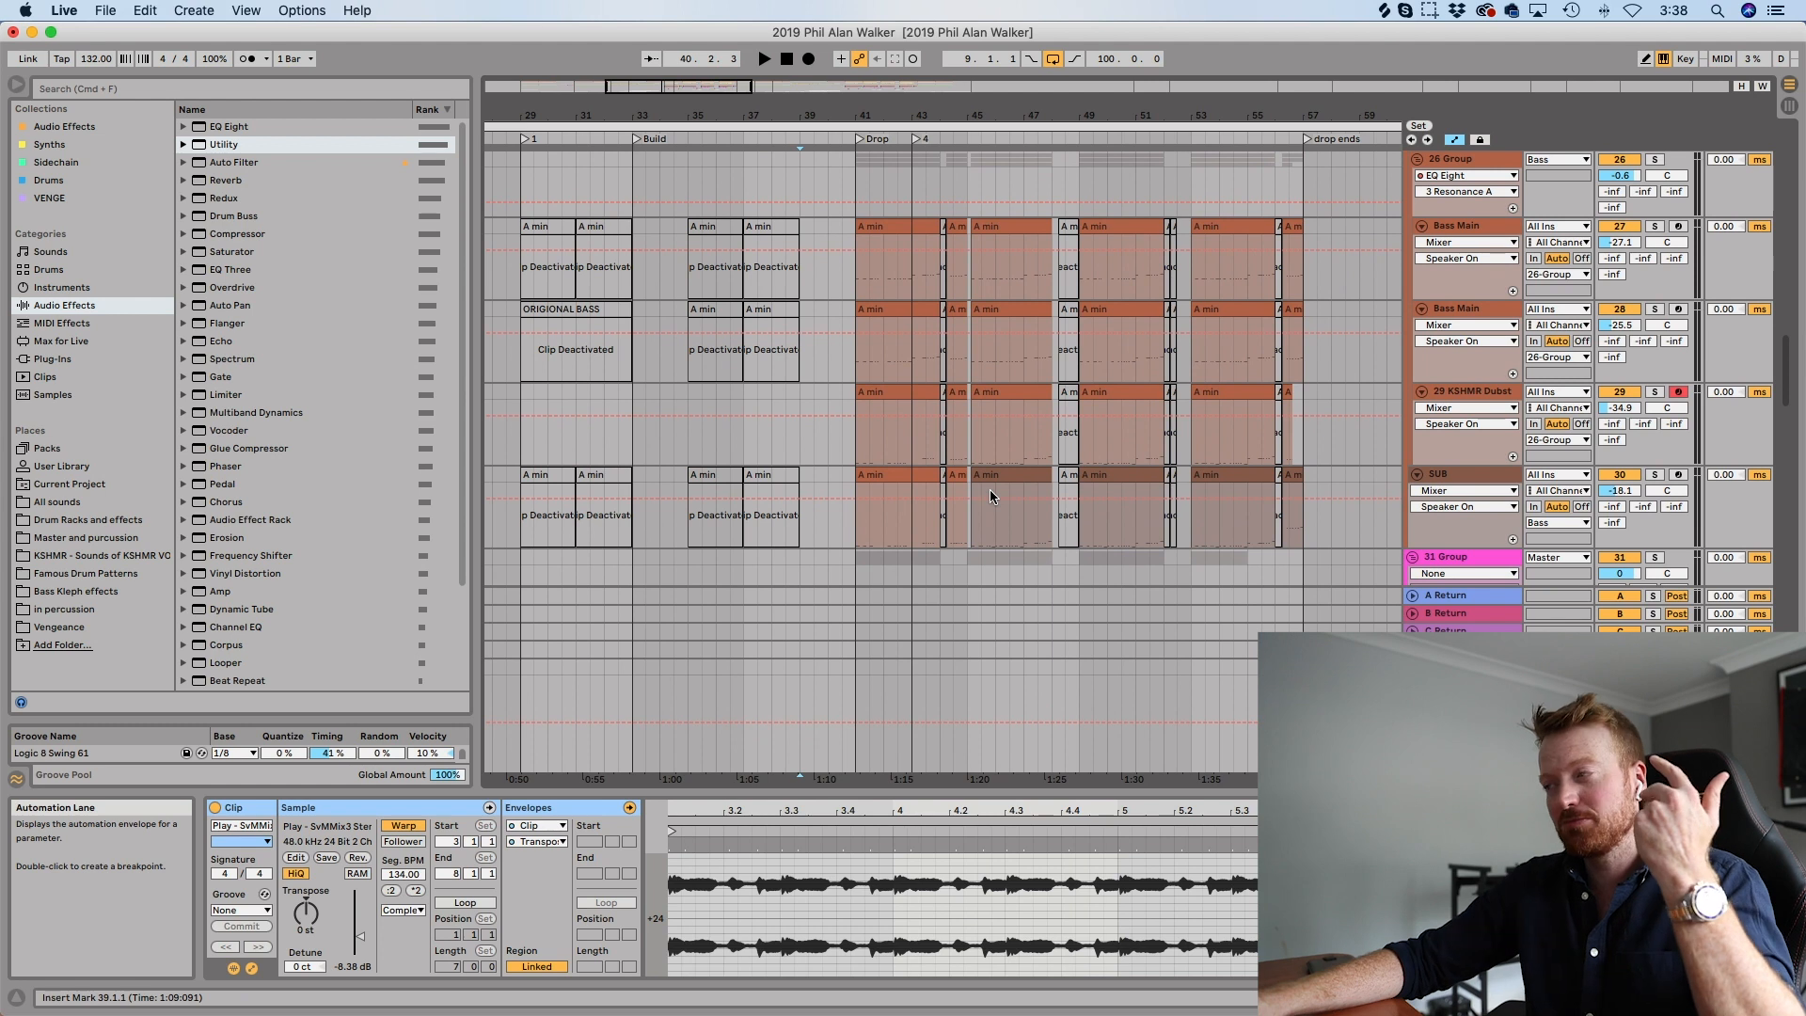
scroll(990, 489, down, 10)
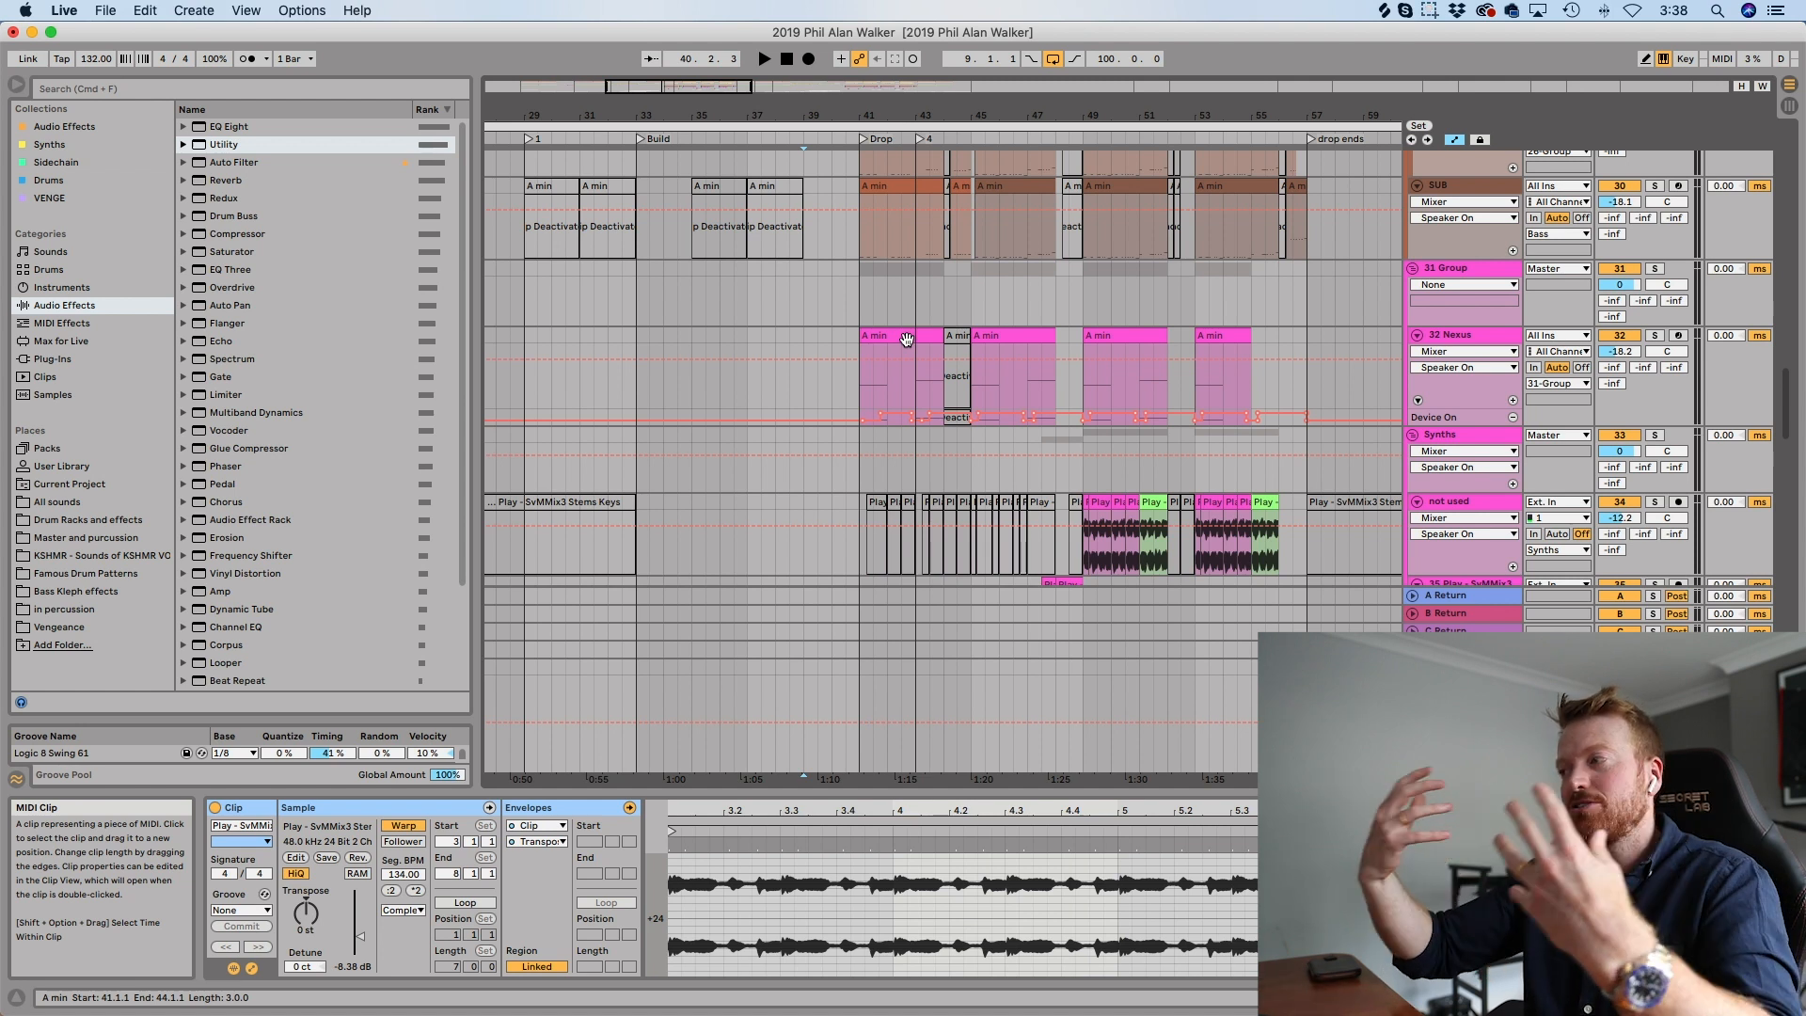
scroll(907, 340, down, 5)
scroll(907, 340, right, 3)
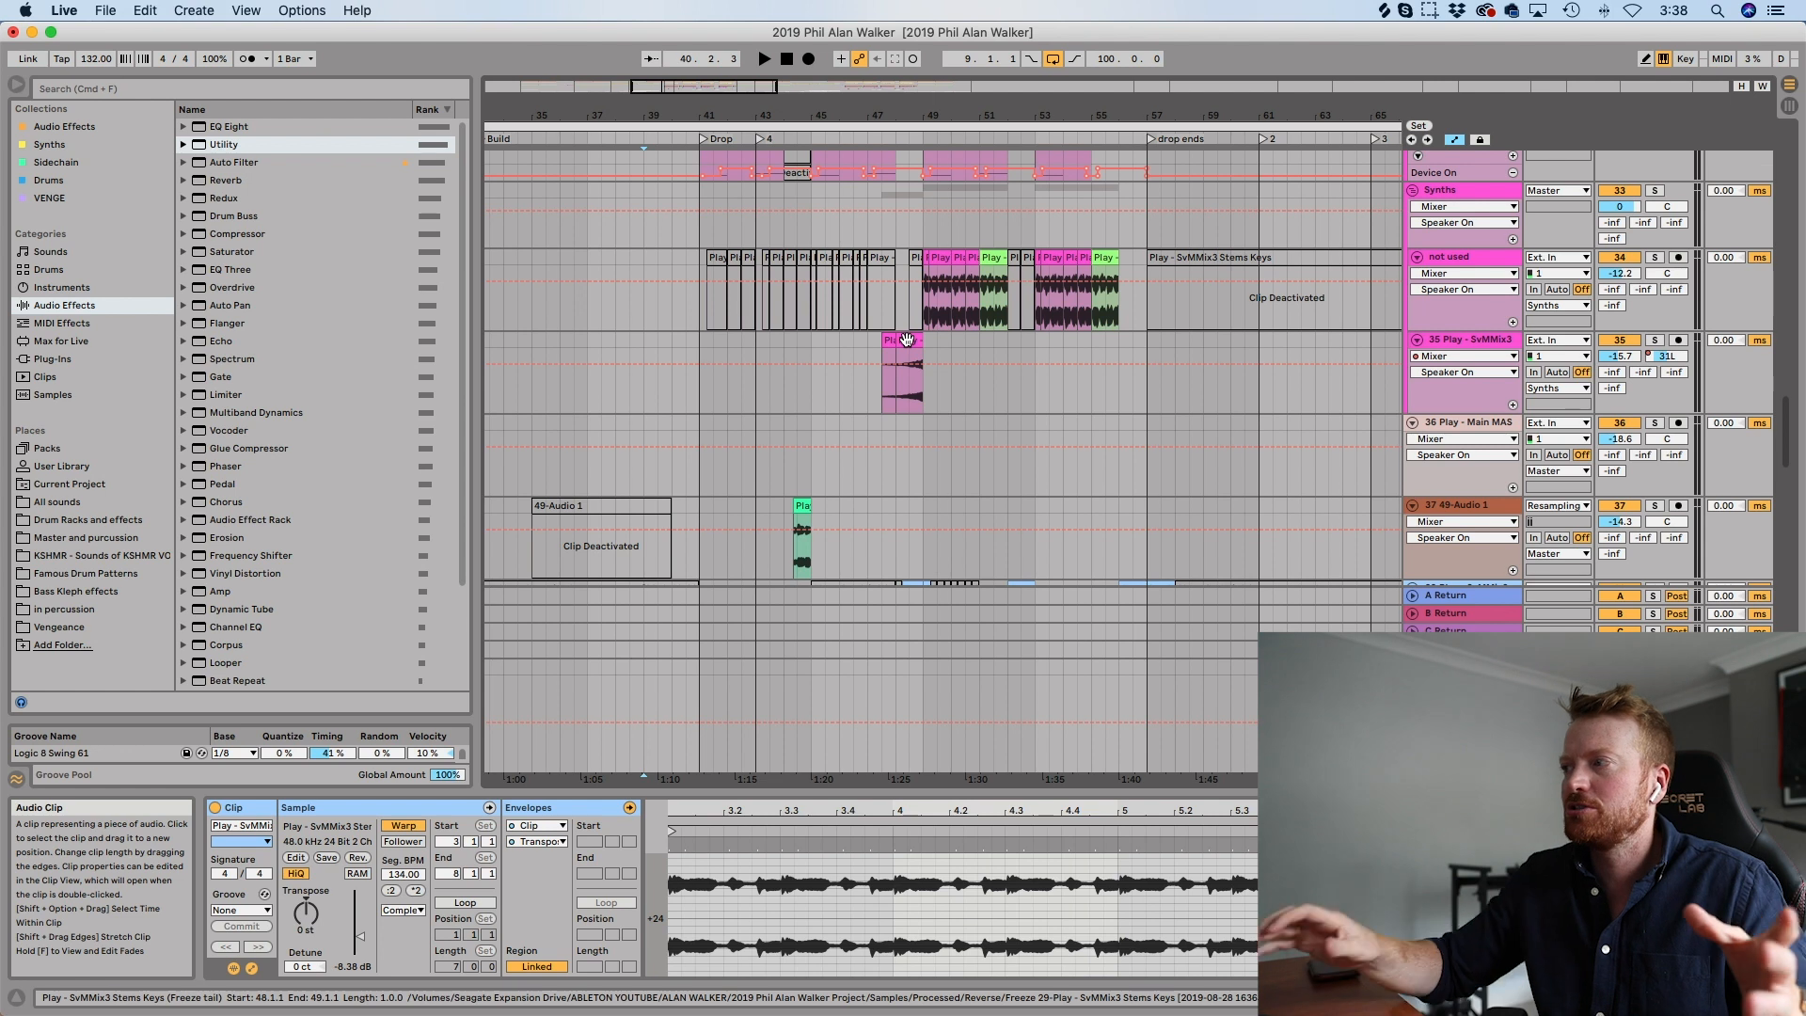
scroll(1003, 295, down, 2)
scroll(1003, 296, right, 2)
scroll(1002, 296, down, 5)
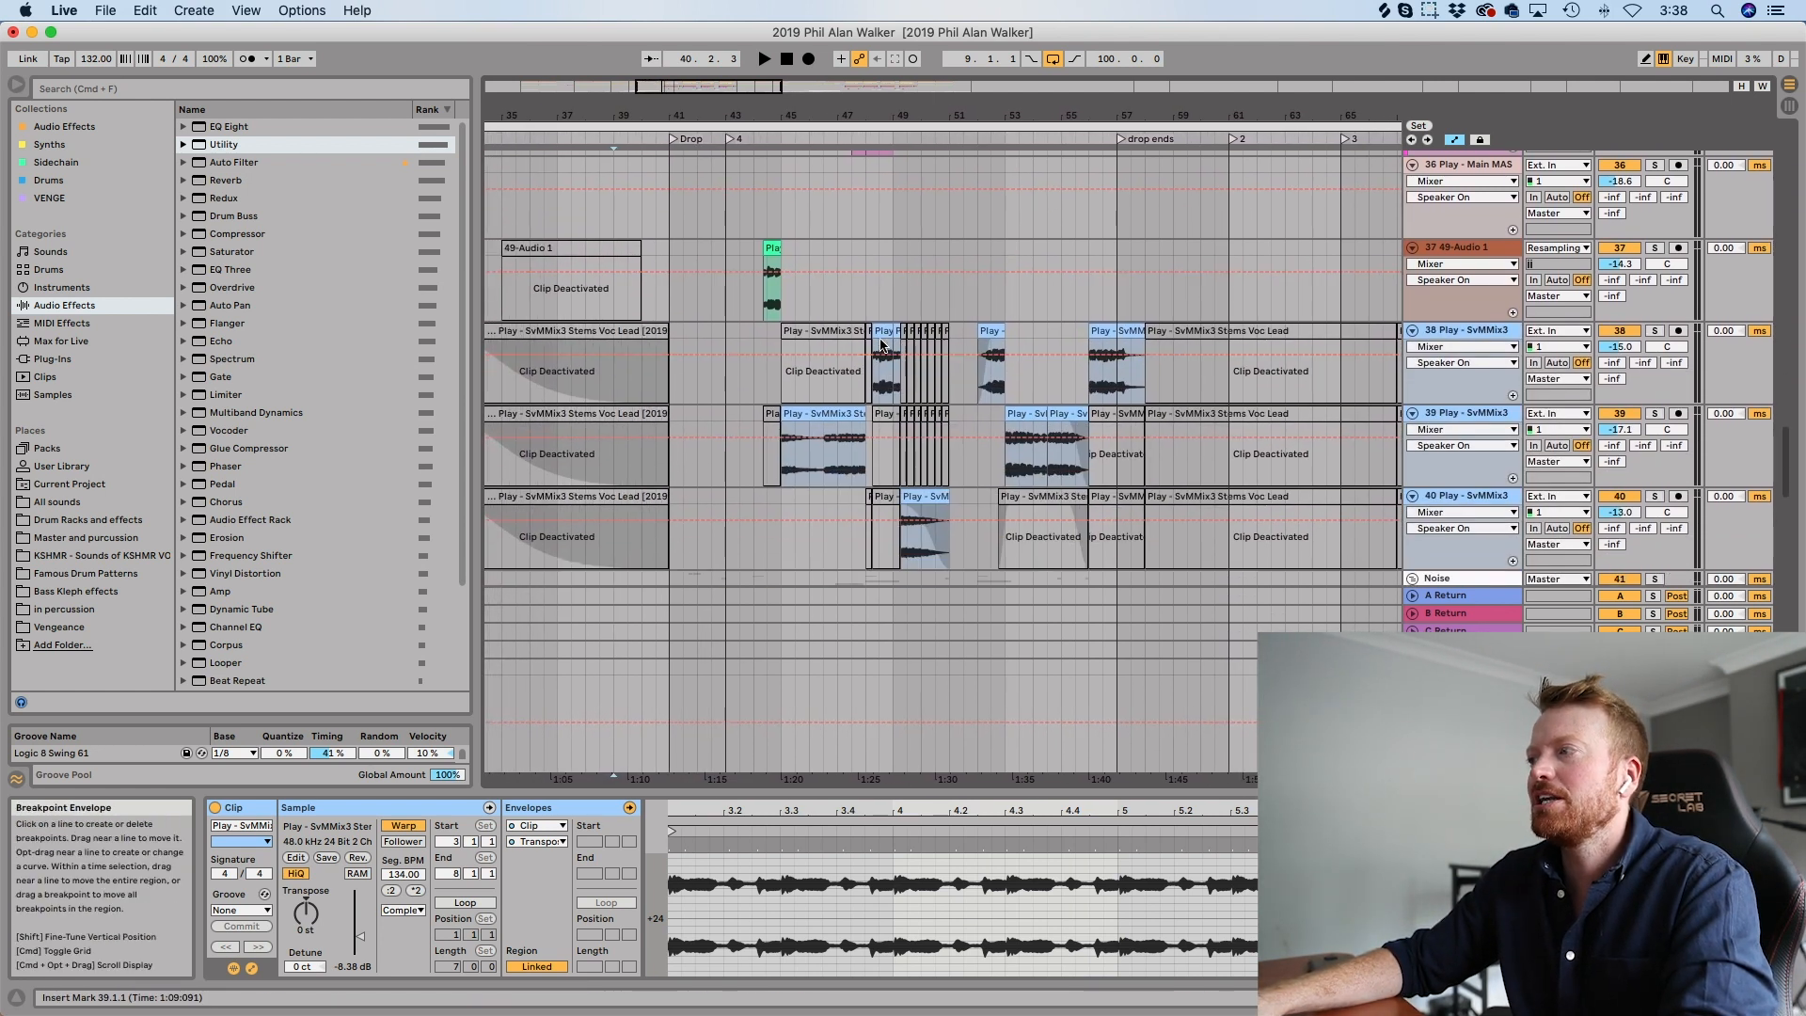
Select the track 38 vocal clip at 48.2.1, play it soloed, then clear the solo and stop playback.
click(882, 332)
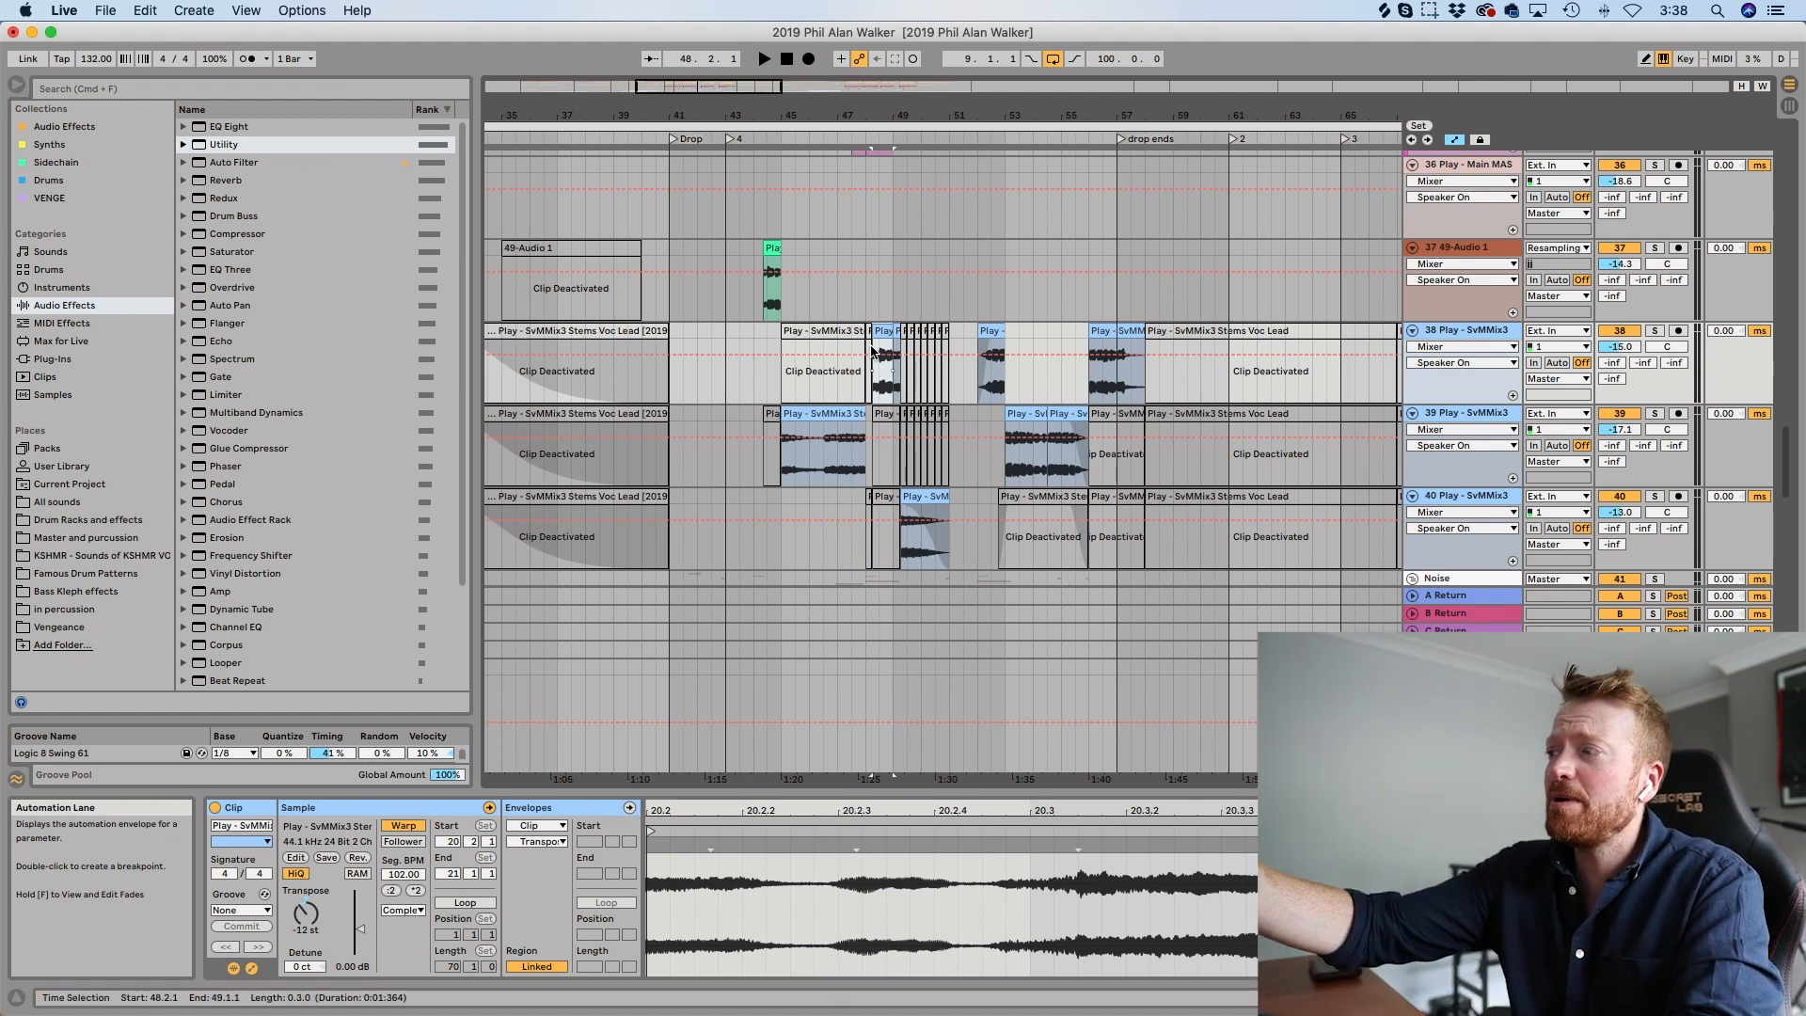
click(866, 378)
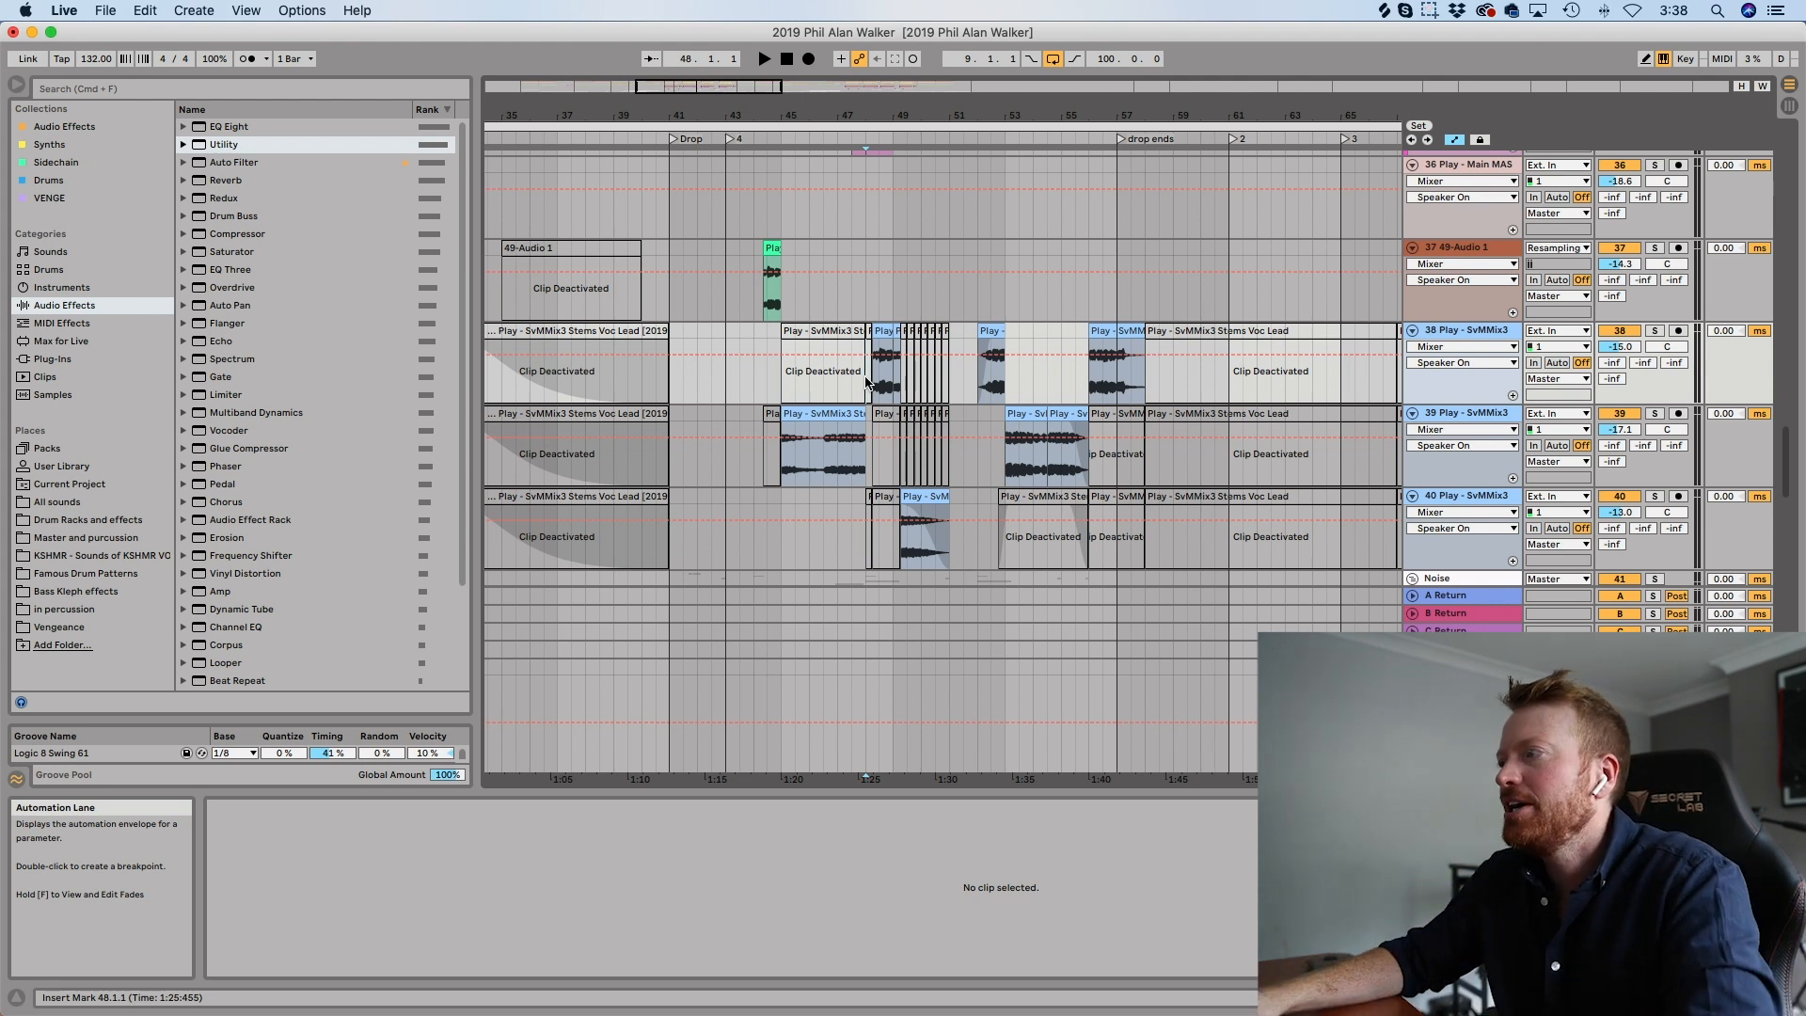
click(849, 387)
click(884, 363)
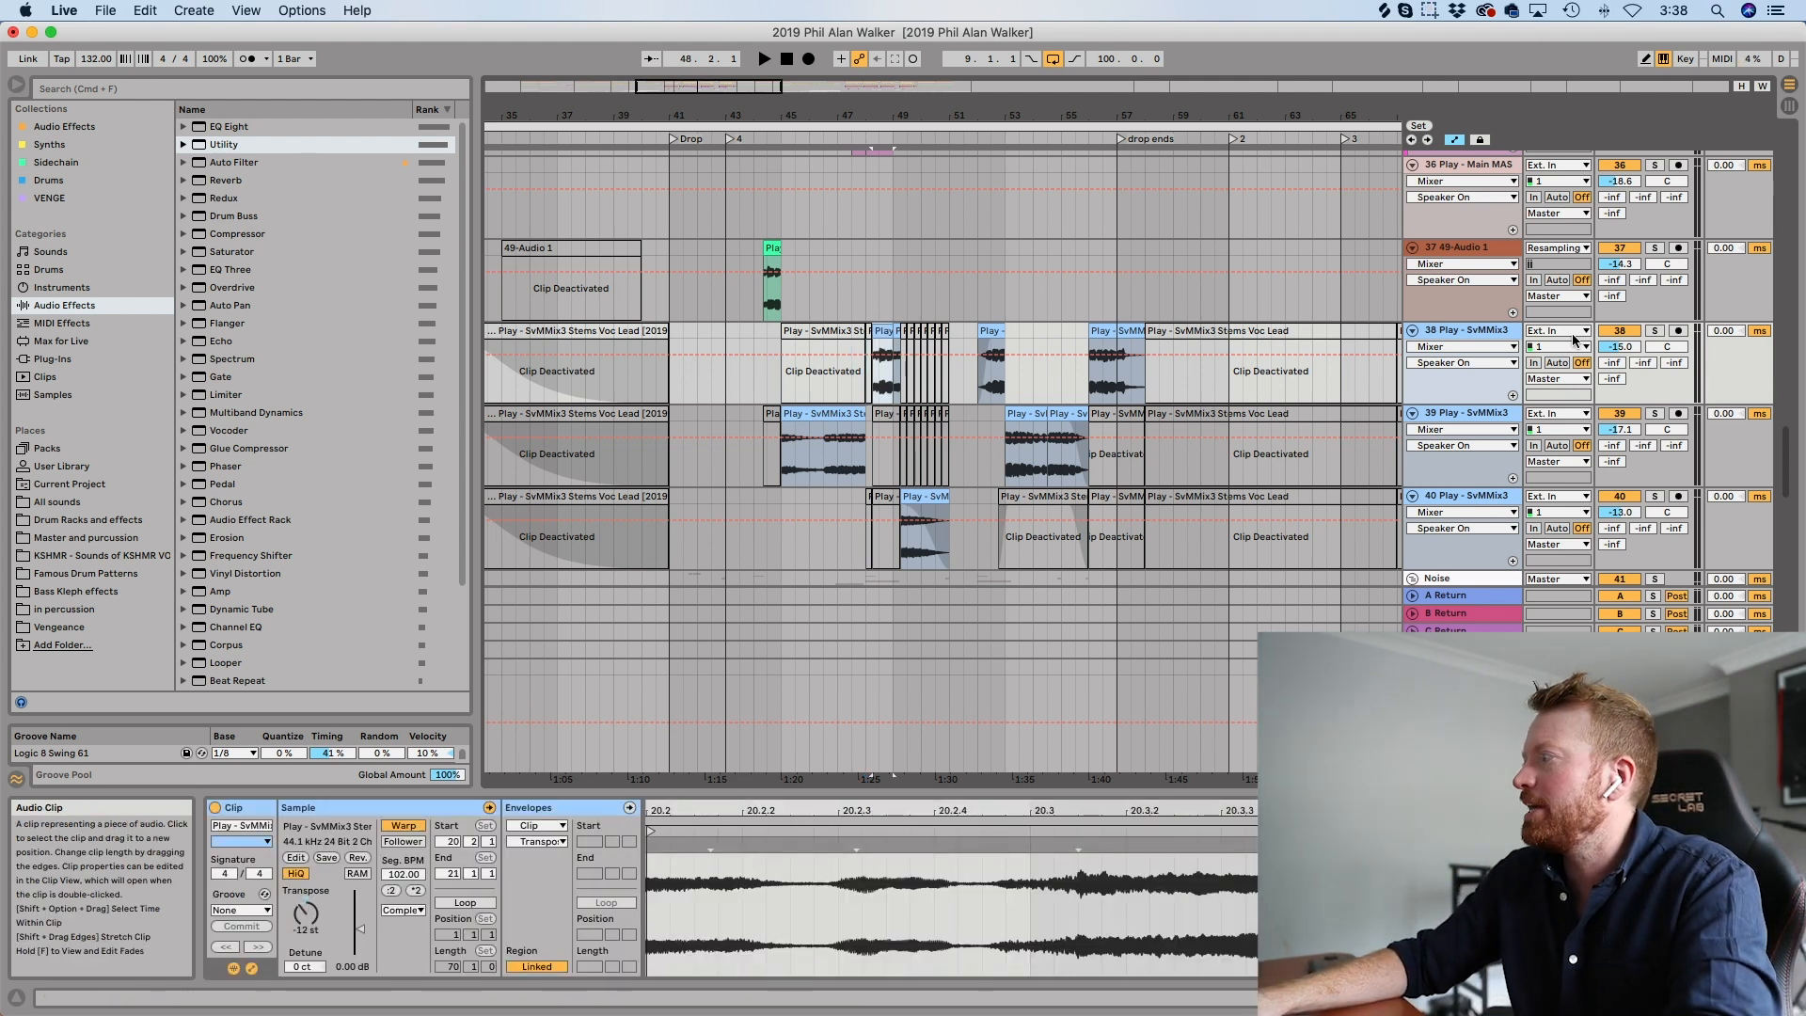
click(1656, 334)
key(space)
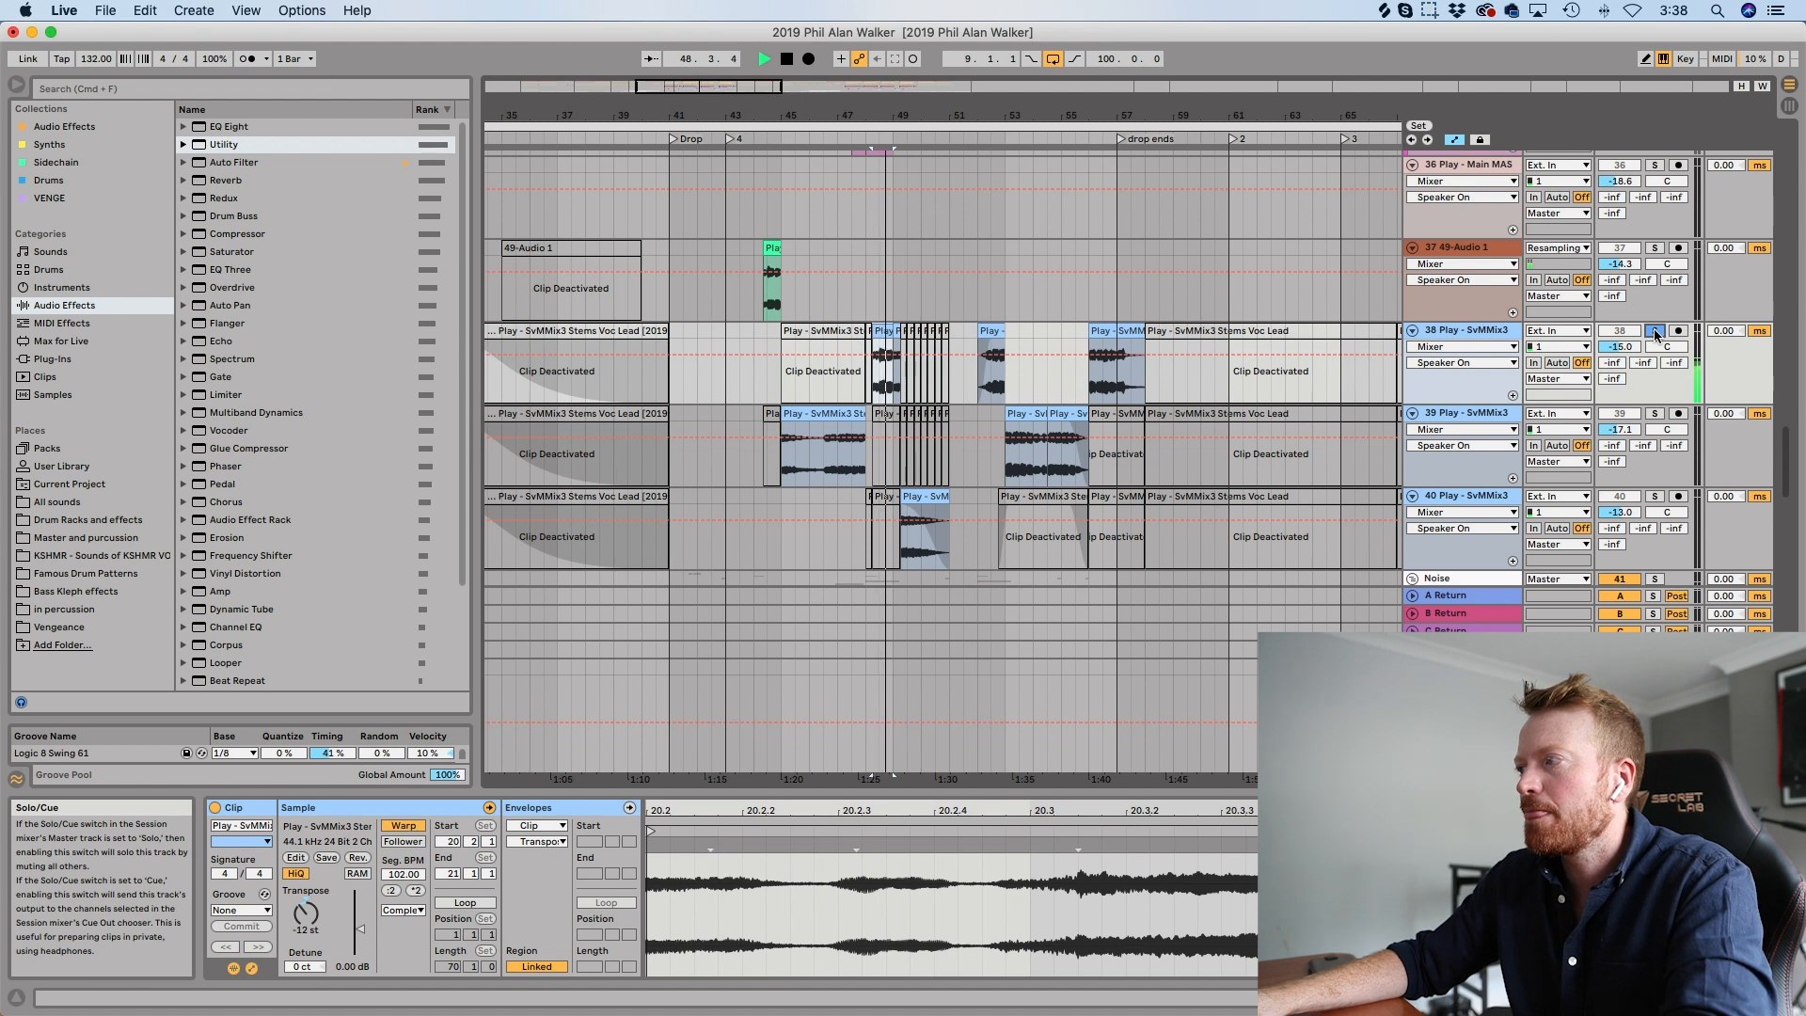
click(1656, 334)
key(space)
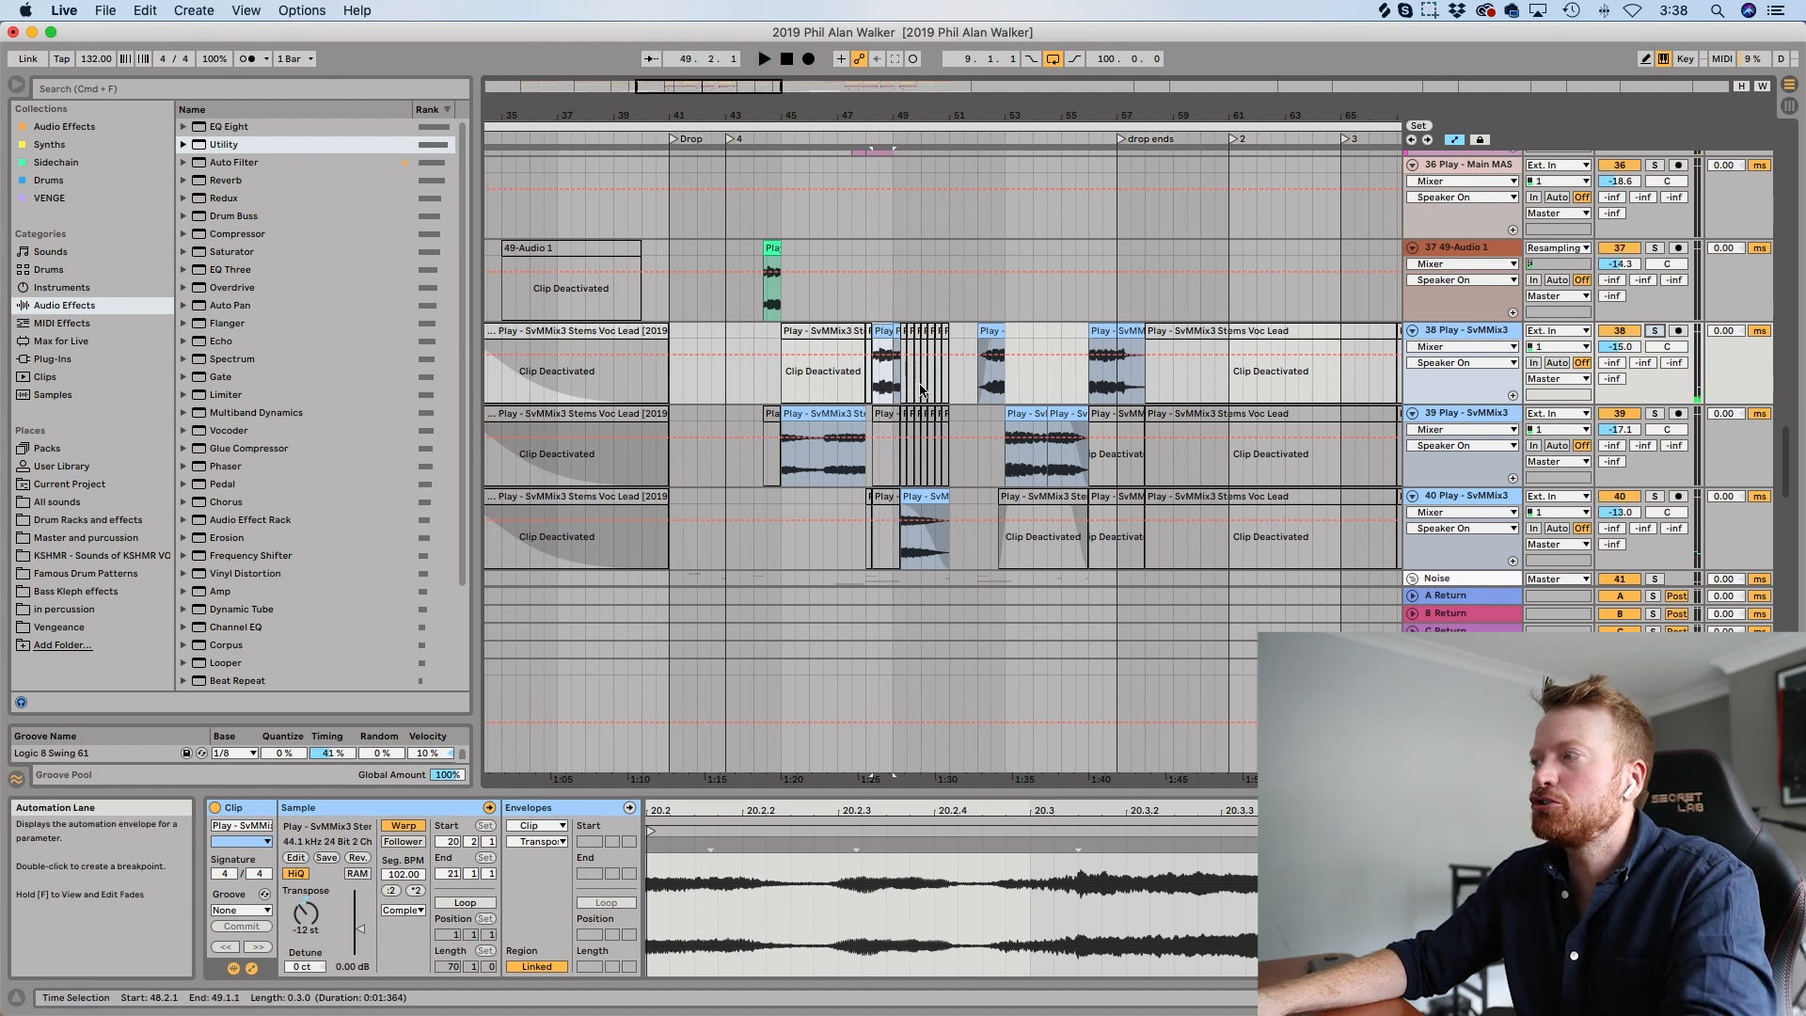
Play the drop with all tracks from 47.3.1 to hear the track 38 vocal clip in context, then stop.
click(859, 385)
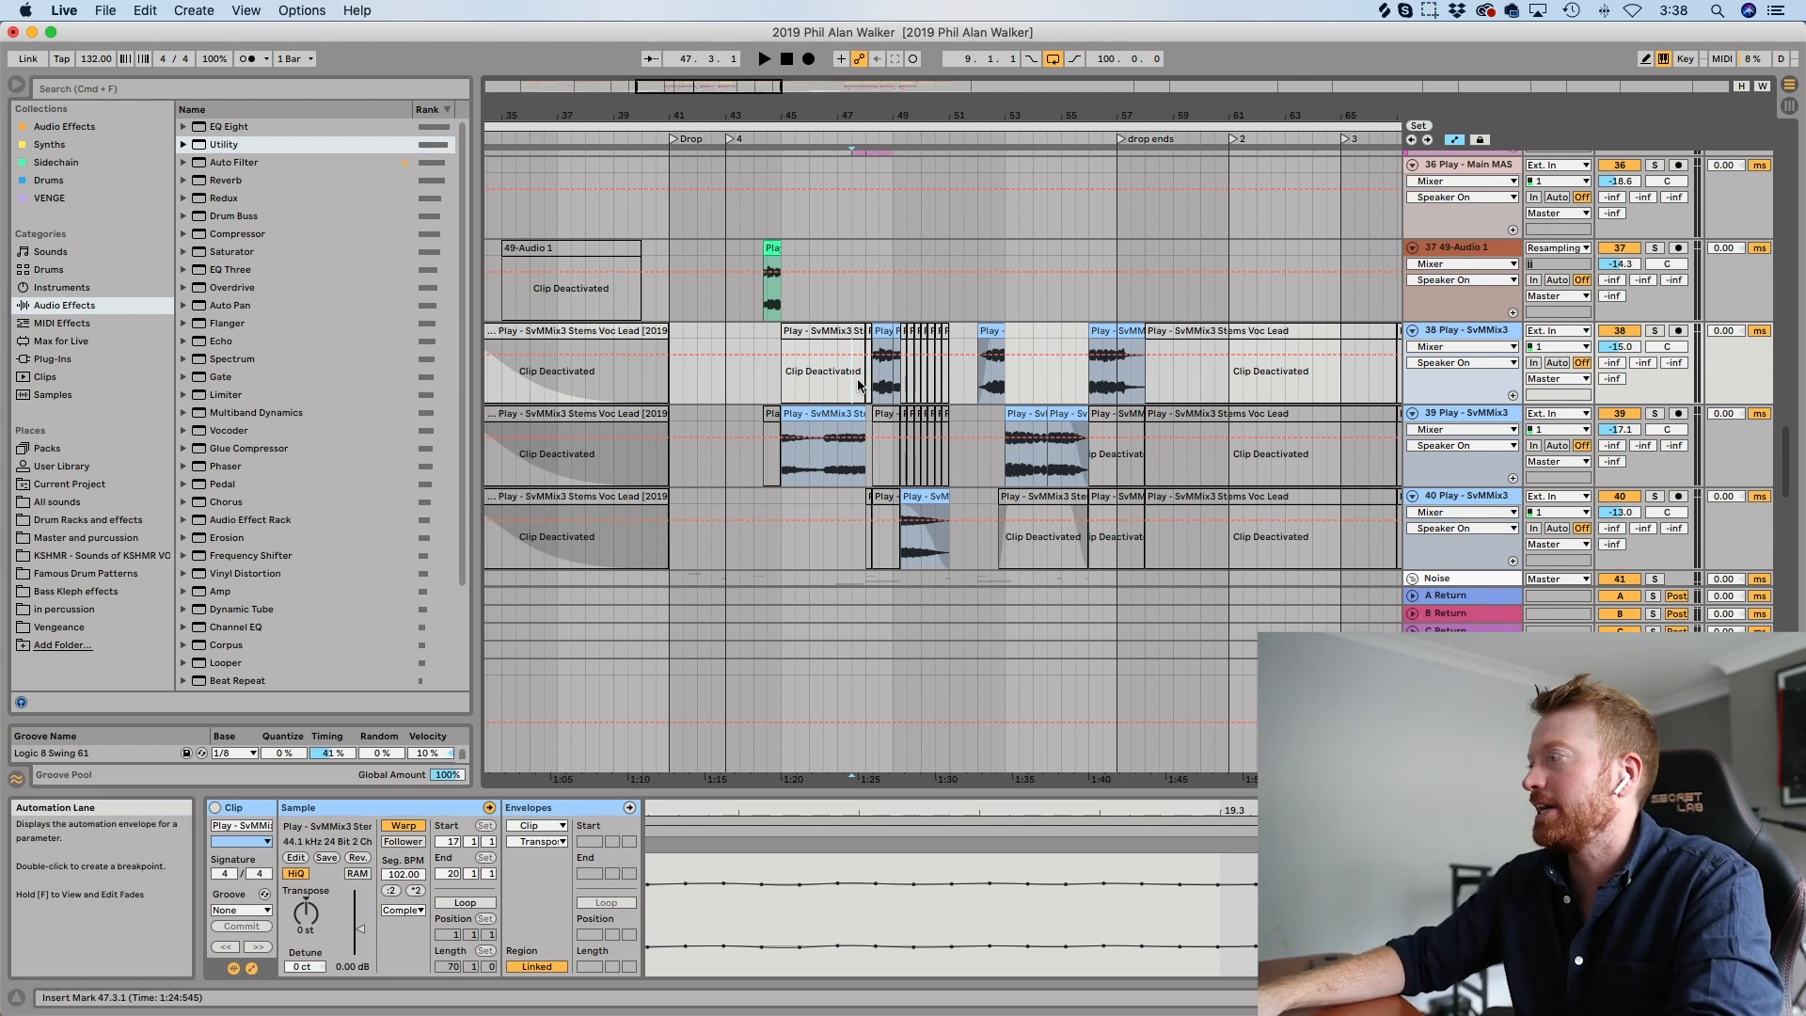
key(space)
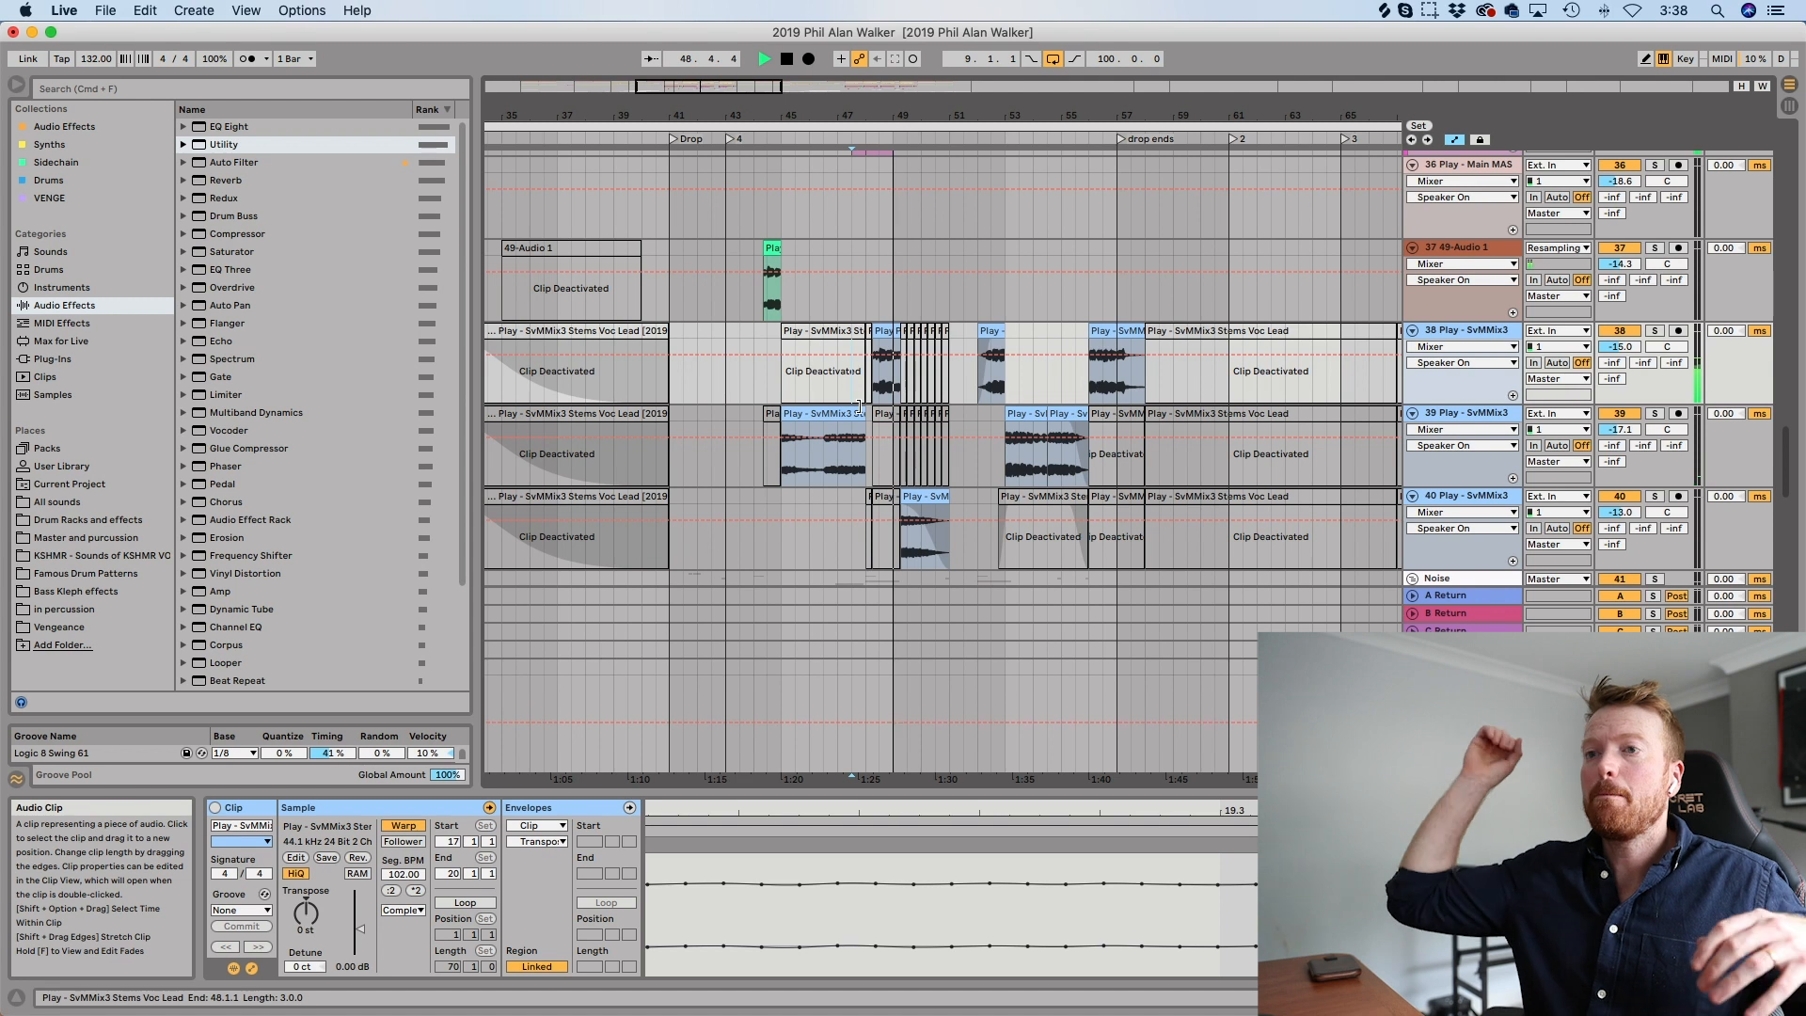
key(space)
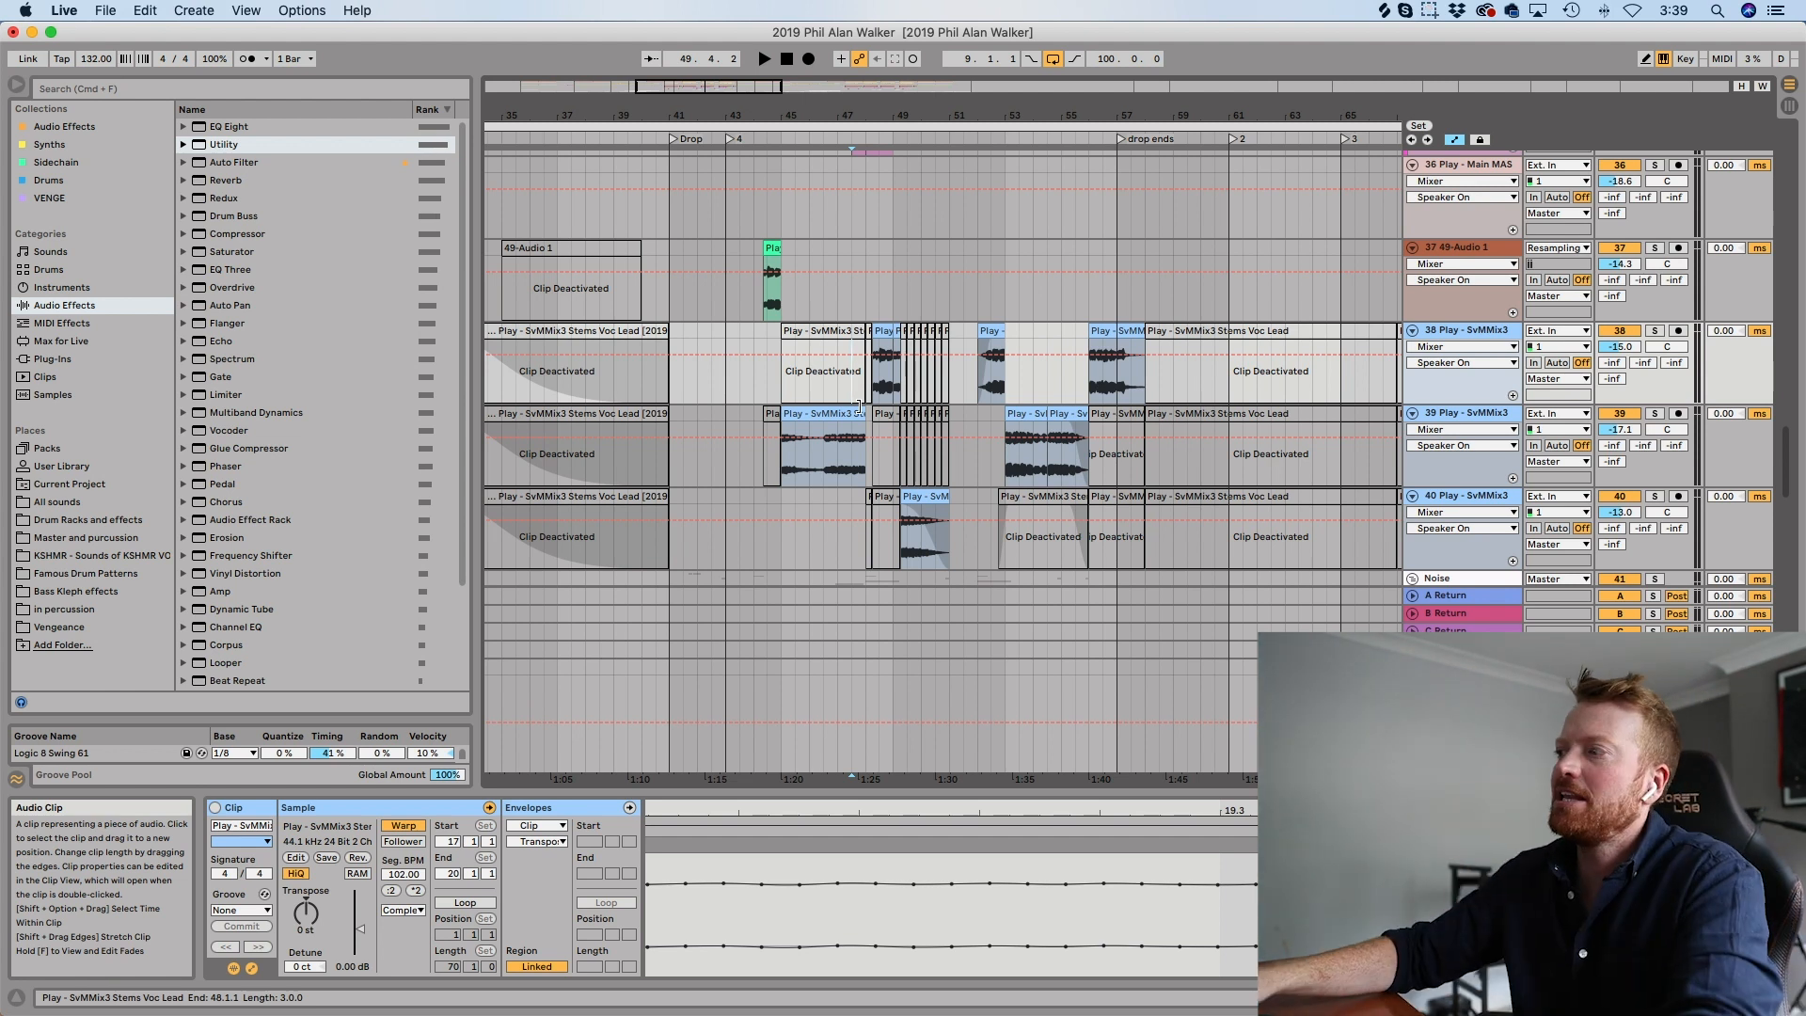
Play the full mix from 48.1.1 through the vocal clips on tracks 38 and 40, then stop.
click(866, 391)
scroll(867, 391, up, 5)
scroll(883, 385, down, 5)
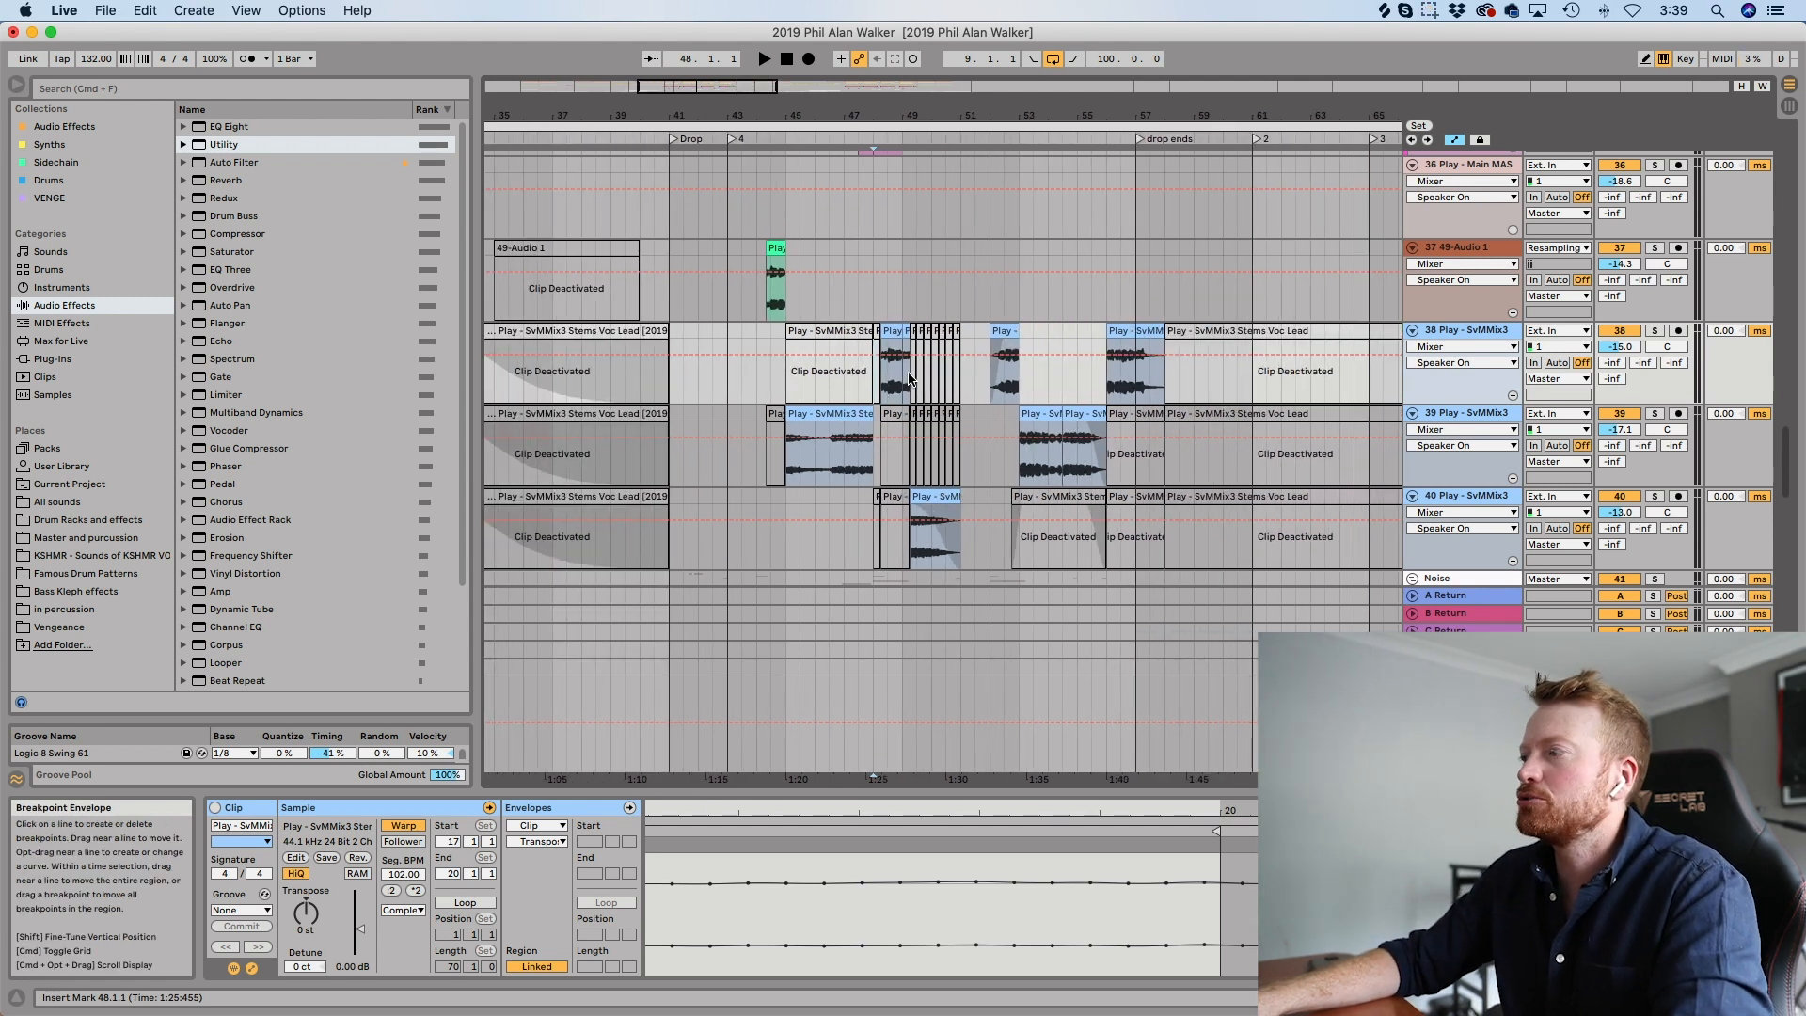
key(space)
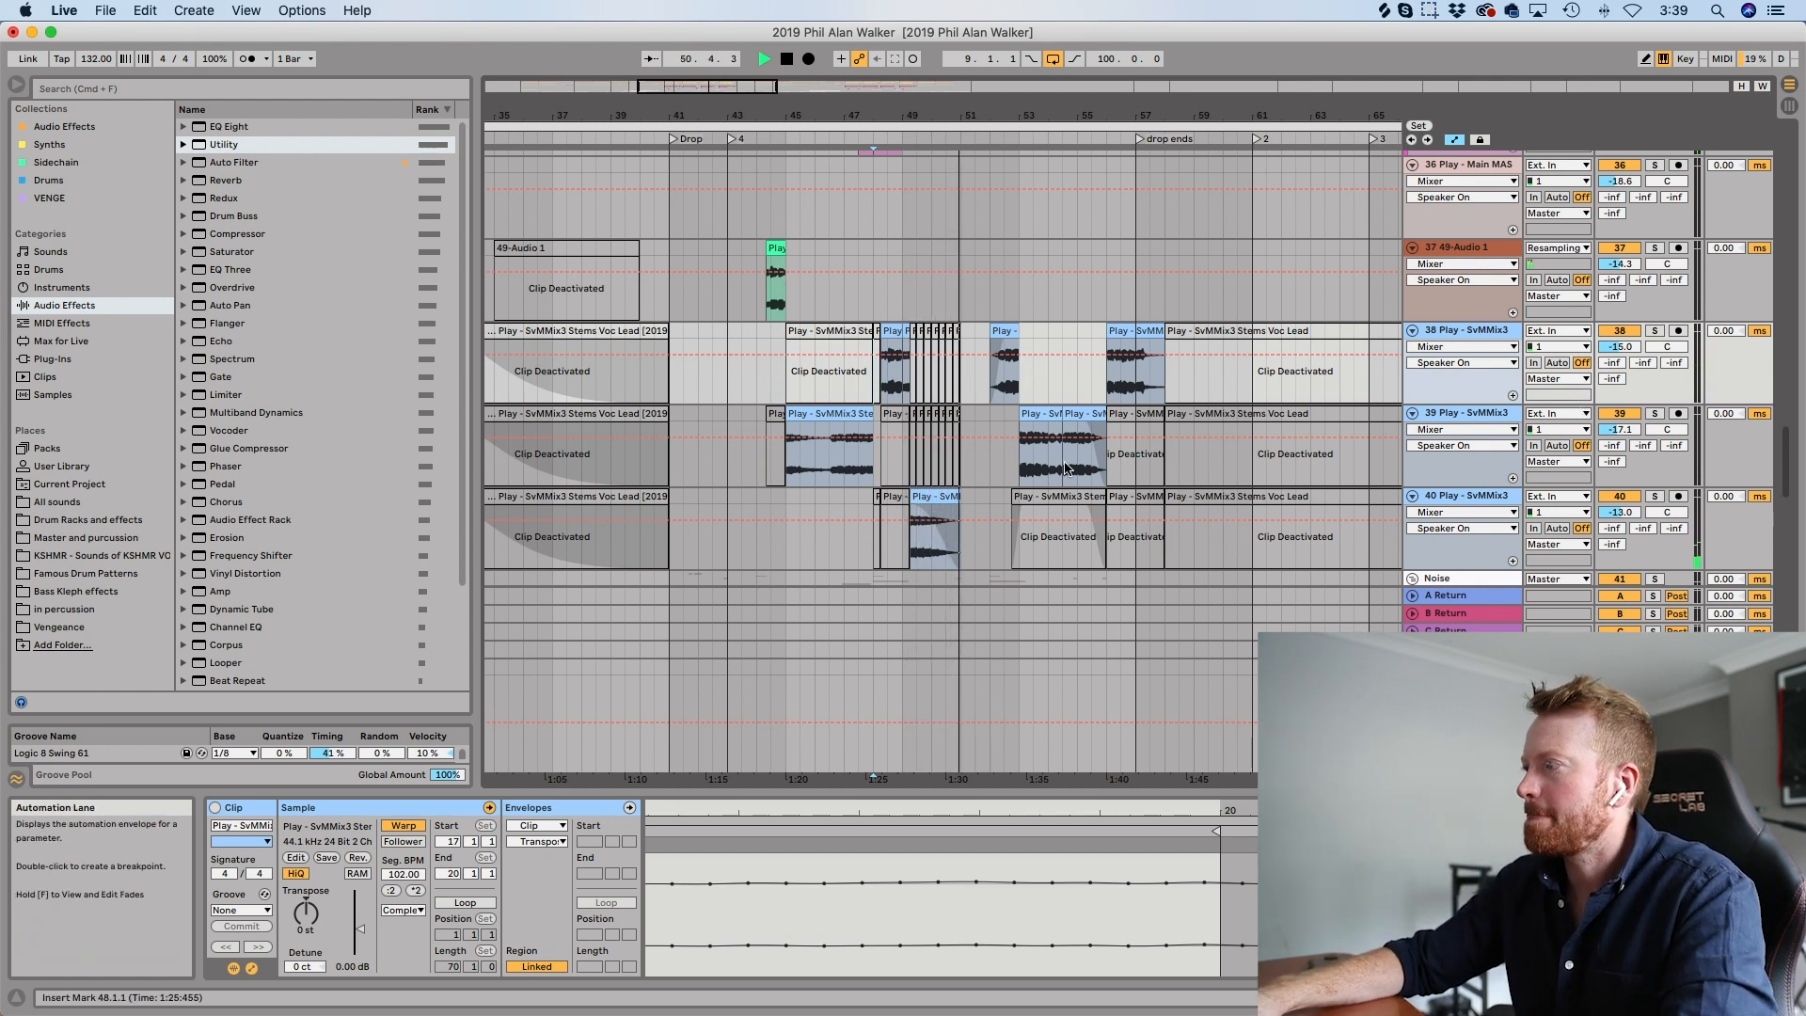
key(space)
Return from the vocal tracks to the percussion tracks and show the whole arrangement's timeline.
scroll(1068, 468, down, 2)
scroll(1068, 468, up, 10)
scroll(1064, 468, up, 8)
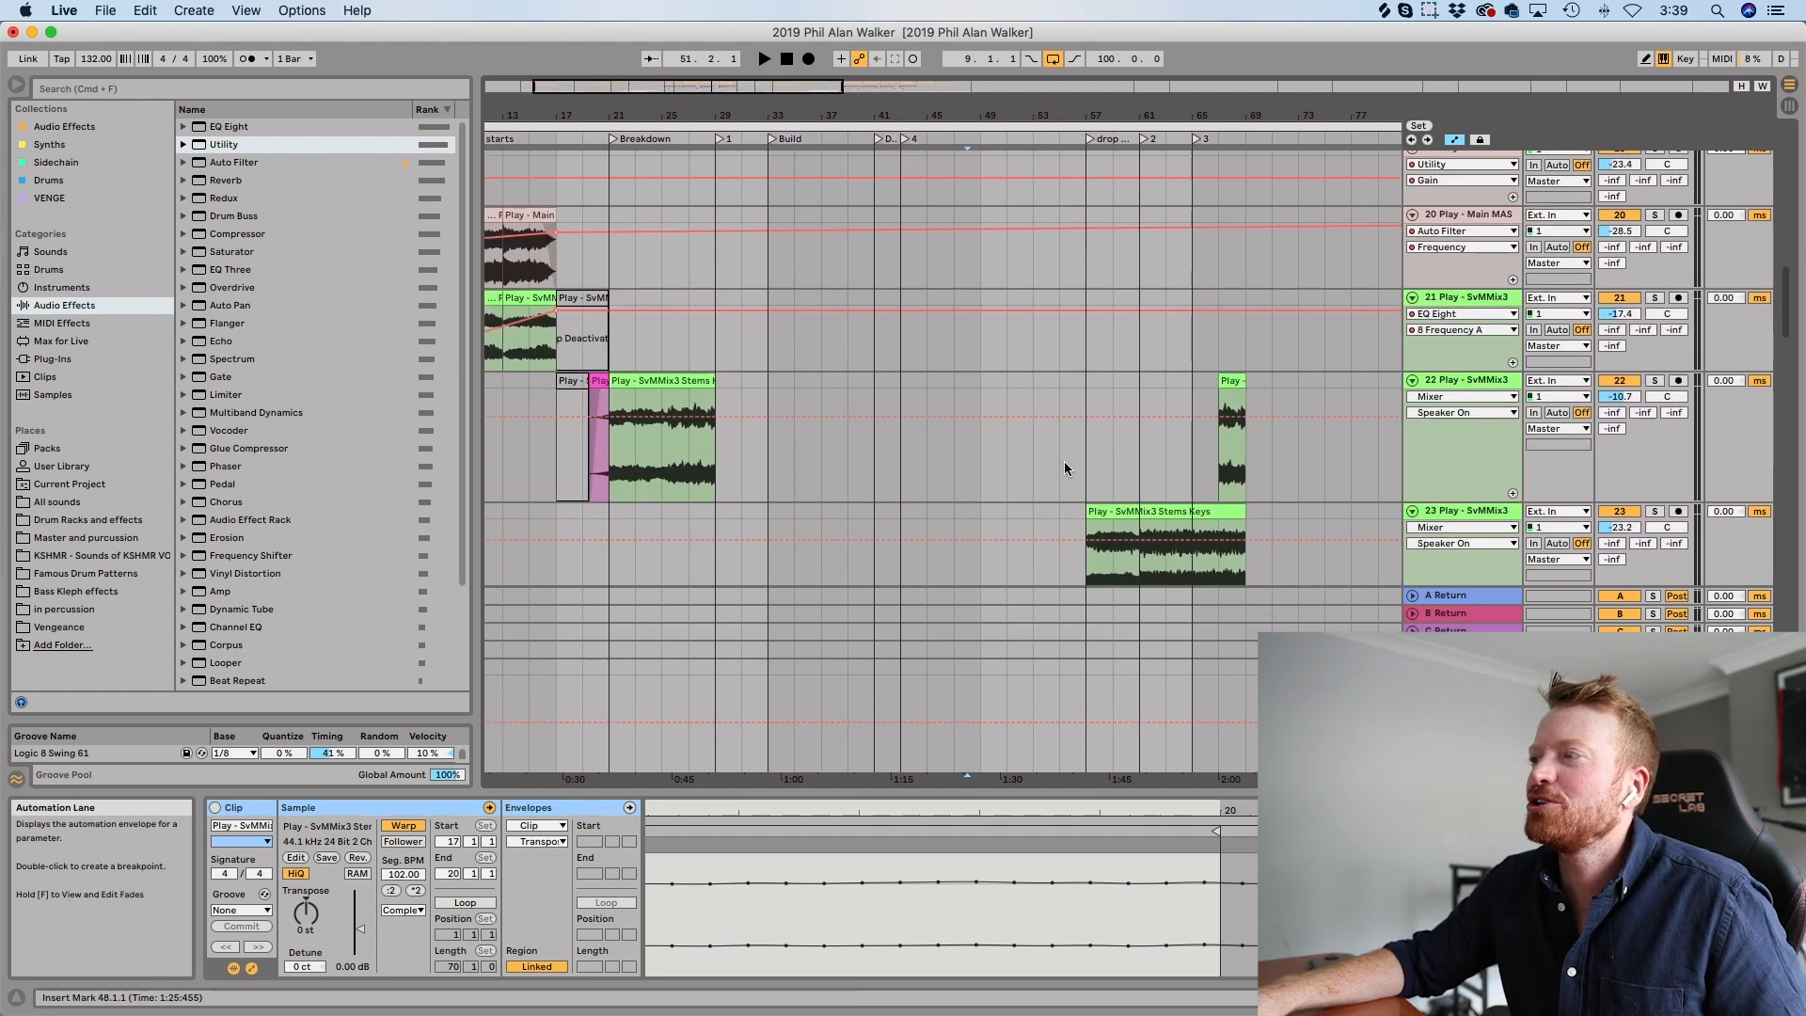
scroll(1064, 468, up, 10)
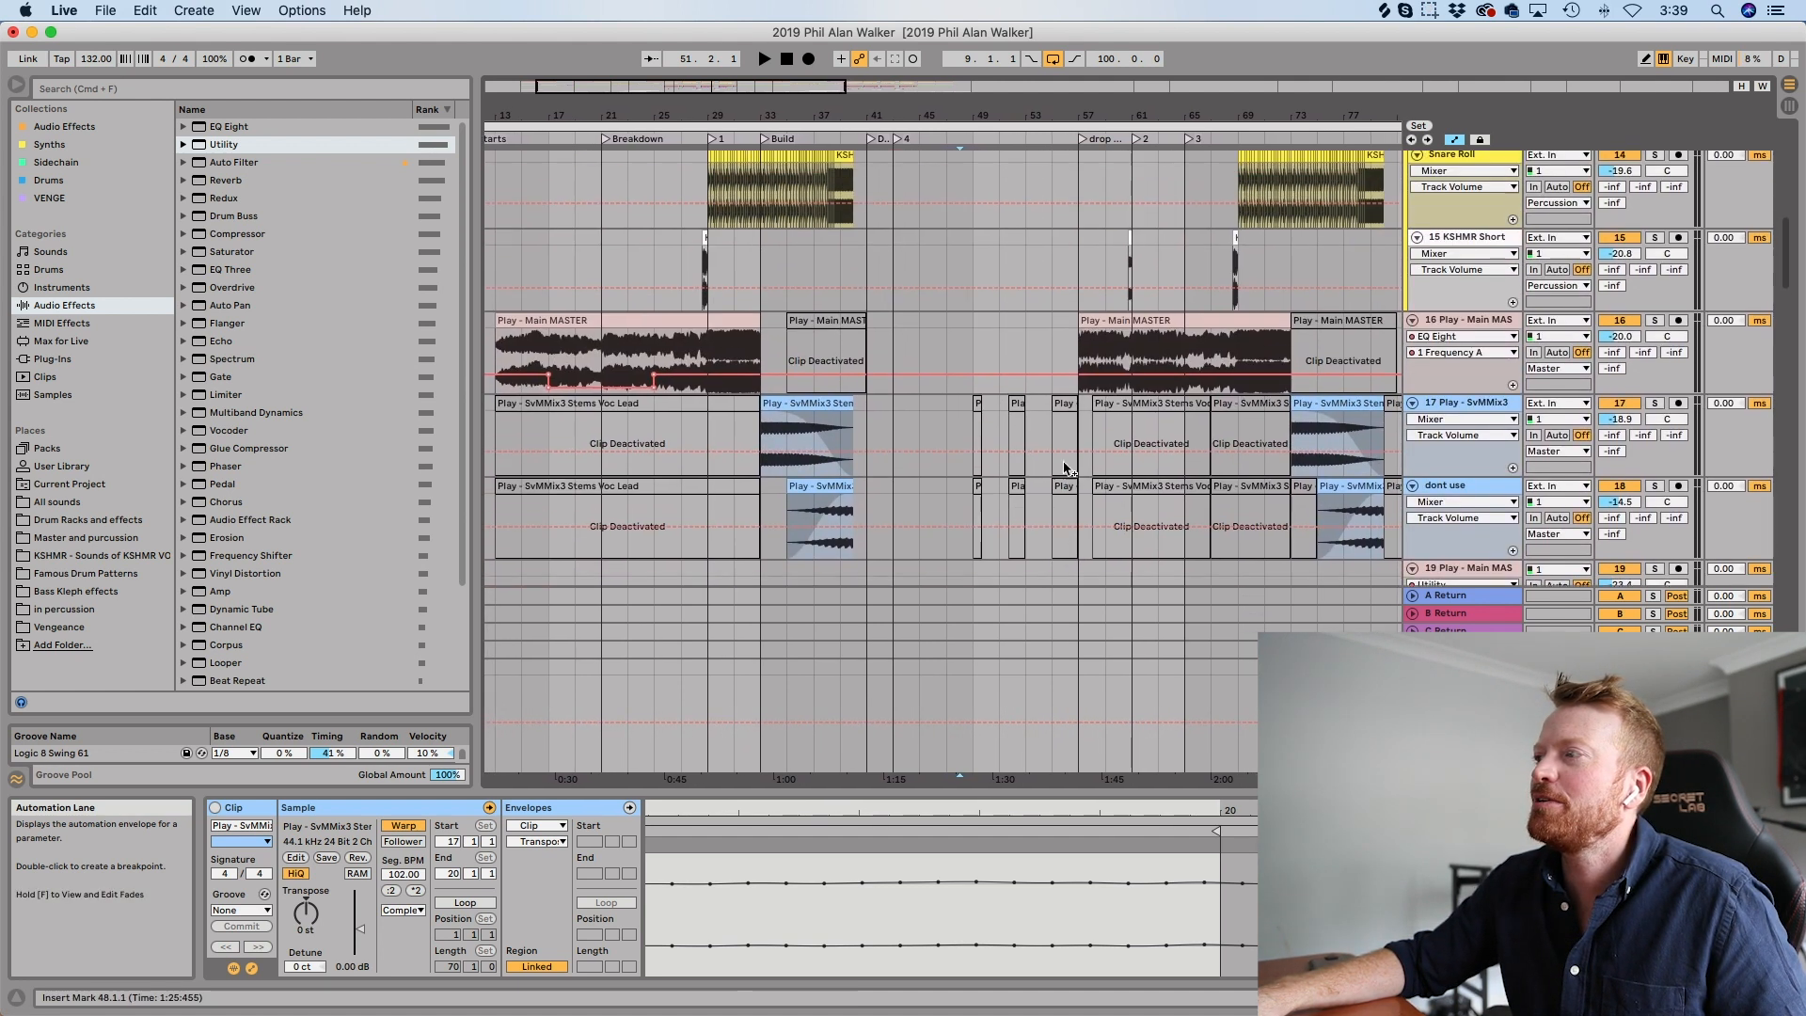
scroll(1064, 467, up, 6)
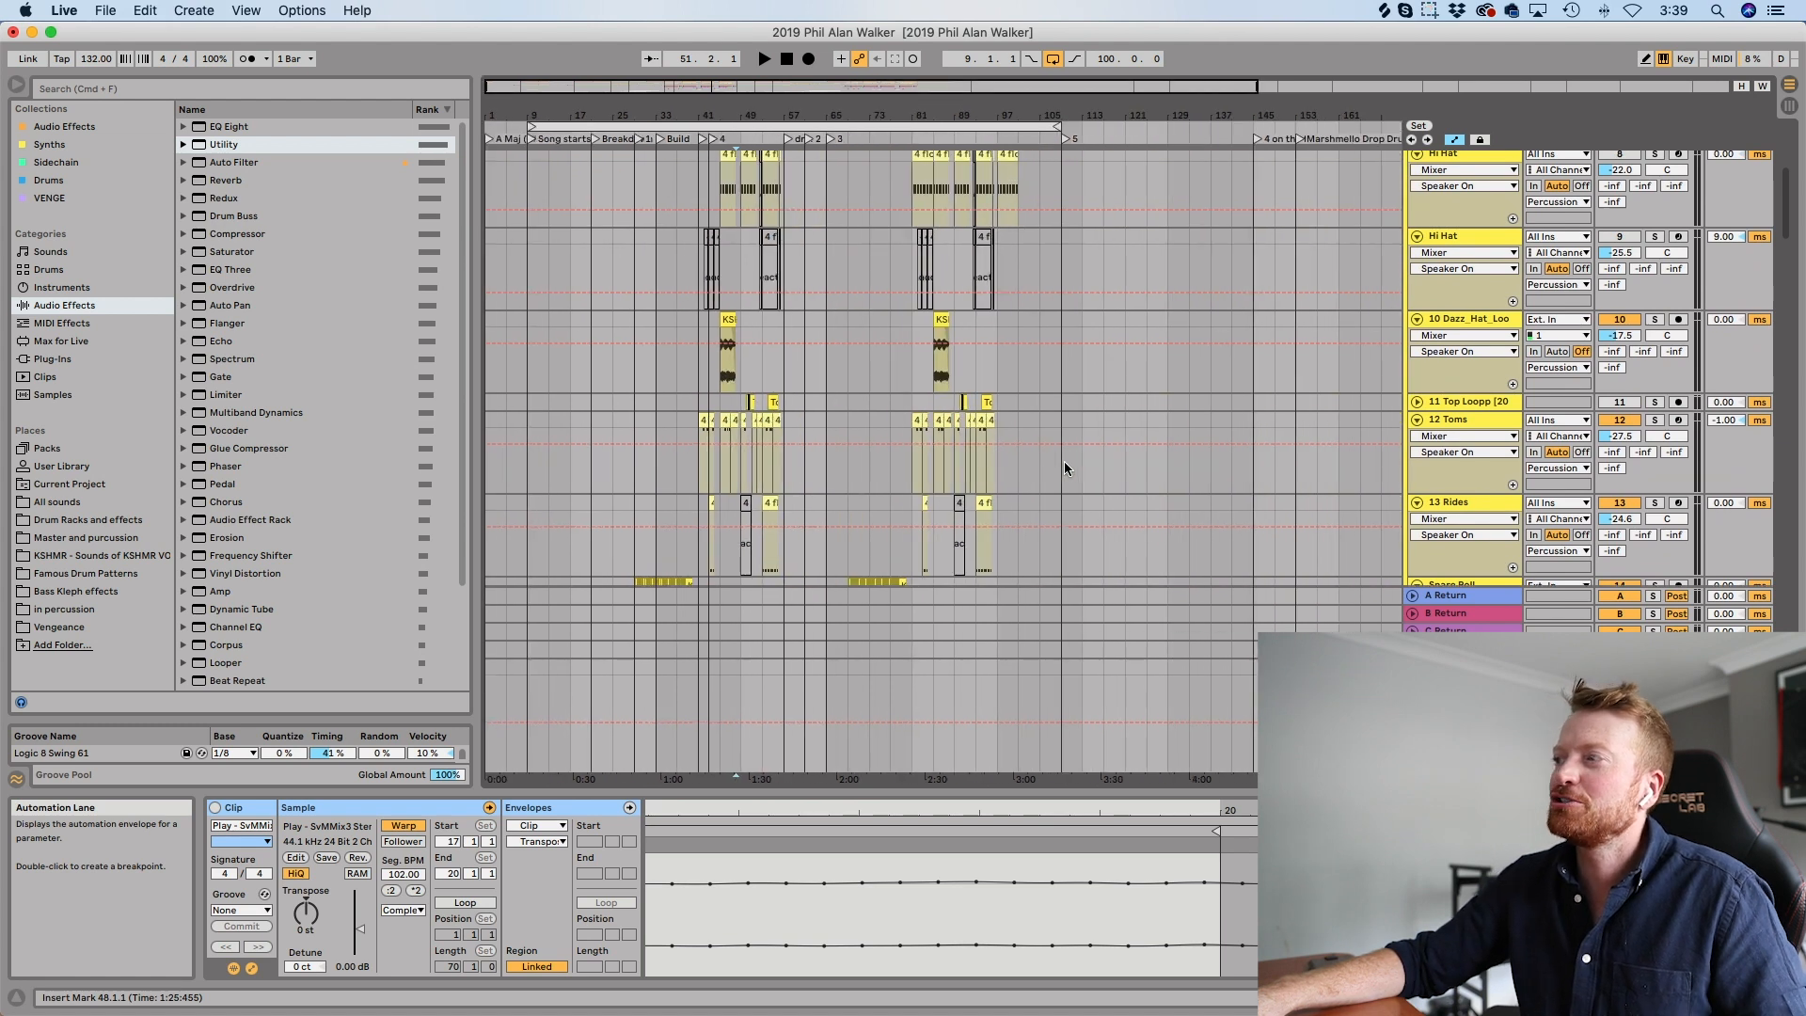